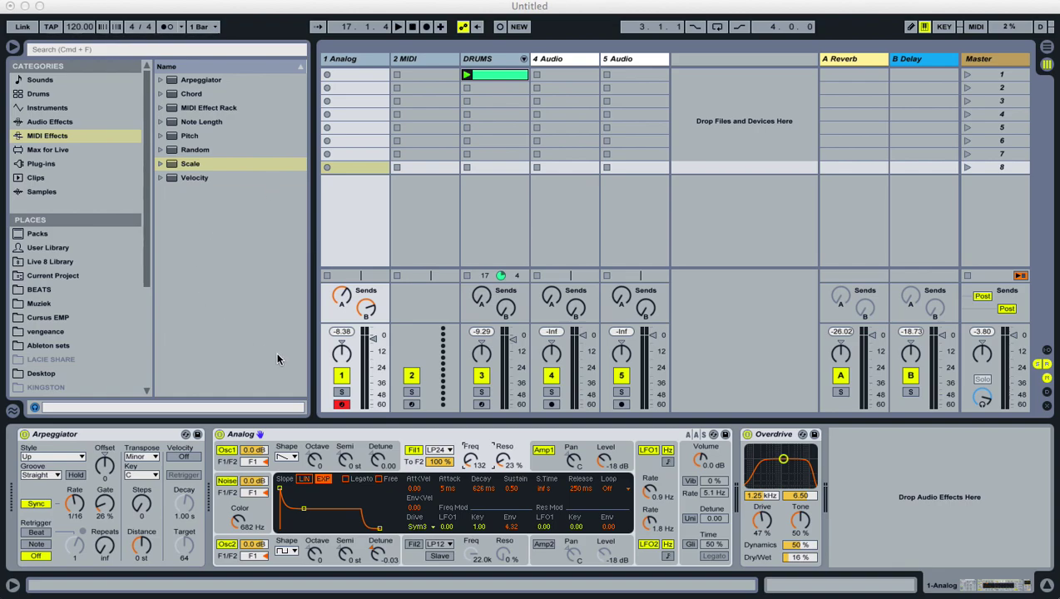
- Show the empty MIDI track 2 and the Arpeggiator among the MIDI effects
{"action": "left_click", "coordinate": [408, 60]}
{"action": "left_click", "coordinate": [410, 60]}
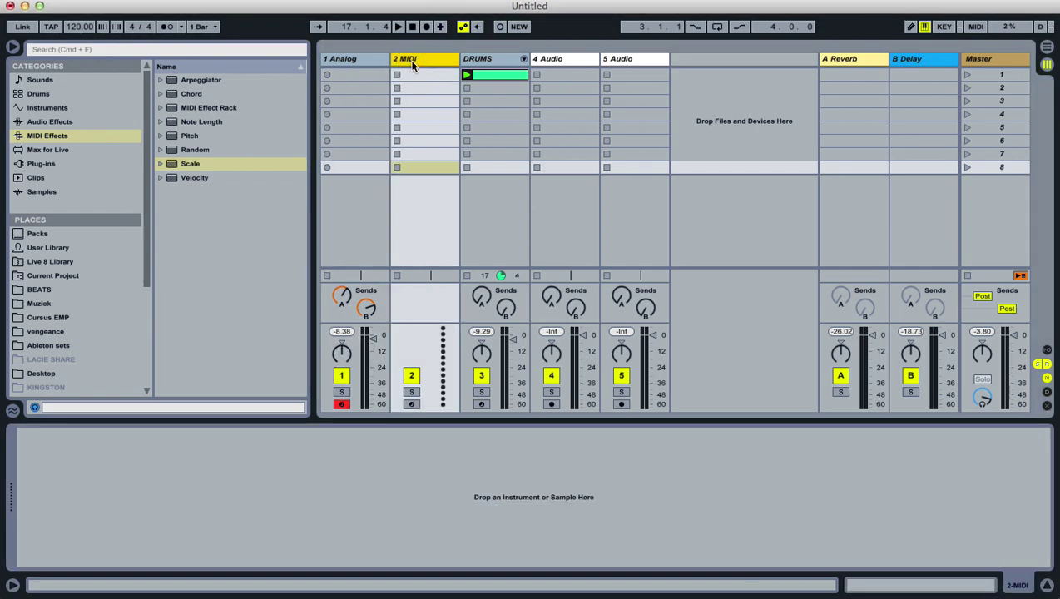
{"action": "left_click", "coordinate": [50, 139]}
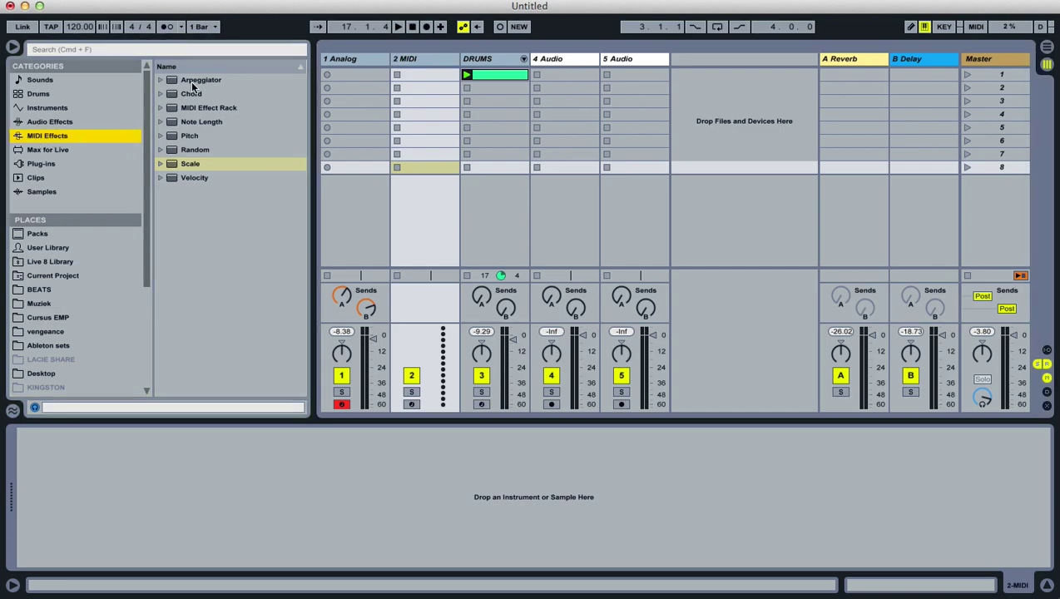
{"action": "left_click", "coordinate": [198, 80]}
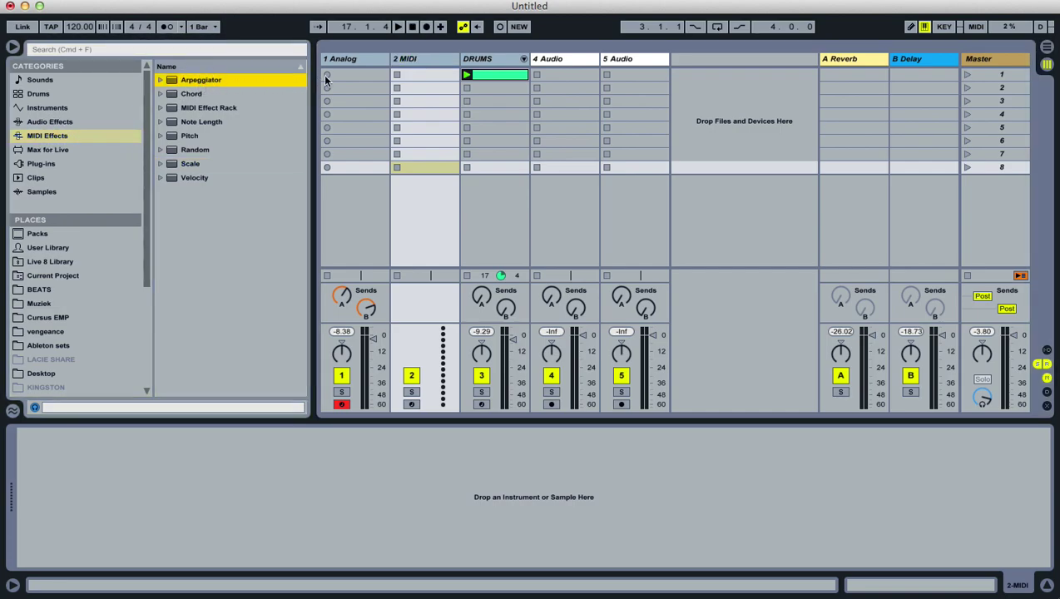
- Play the arpeggio patch on track 1 while sweeping its Filter 1 frequency up, stop playback, and lower the frequency to 216 Hz
{"action": "left_click", "coordinate": [357, 59]}
{"action": "key", "text": "space"}
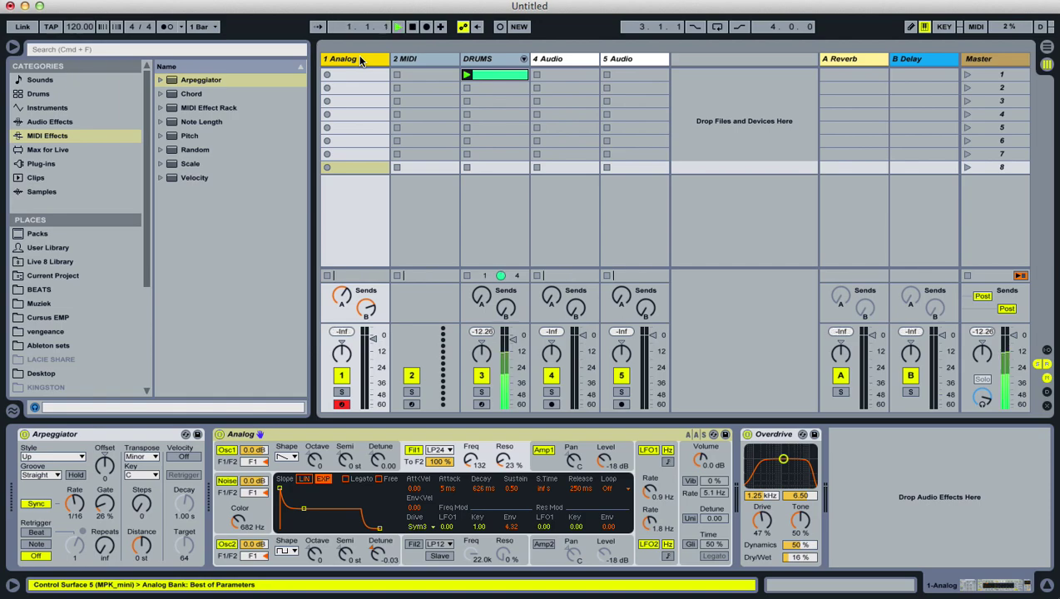
{"action": "left_click_drag", "start_coordinate": [471, 460], "coordinate": [472, 373]}
{"action": "key", "text": "space"}
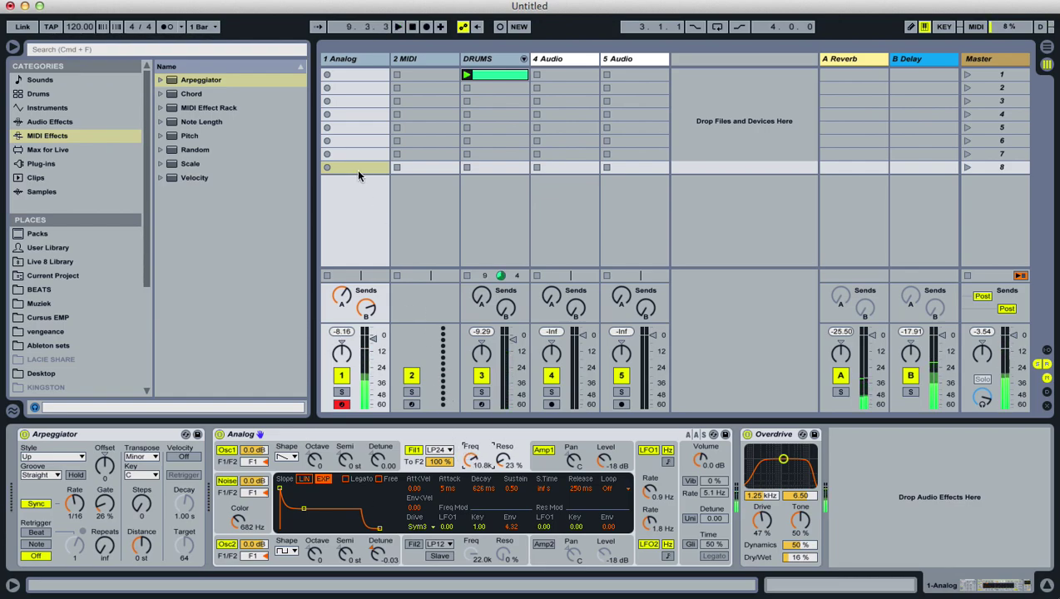
{"action": "left_click_drag", "start_coordinate": [471, 459], "coordinate": [472, 491]}
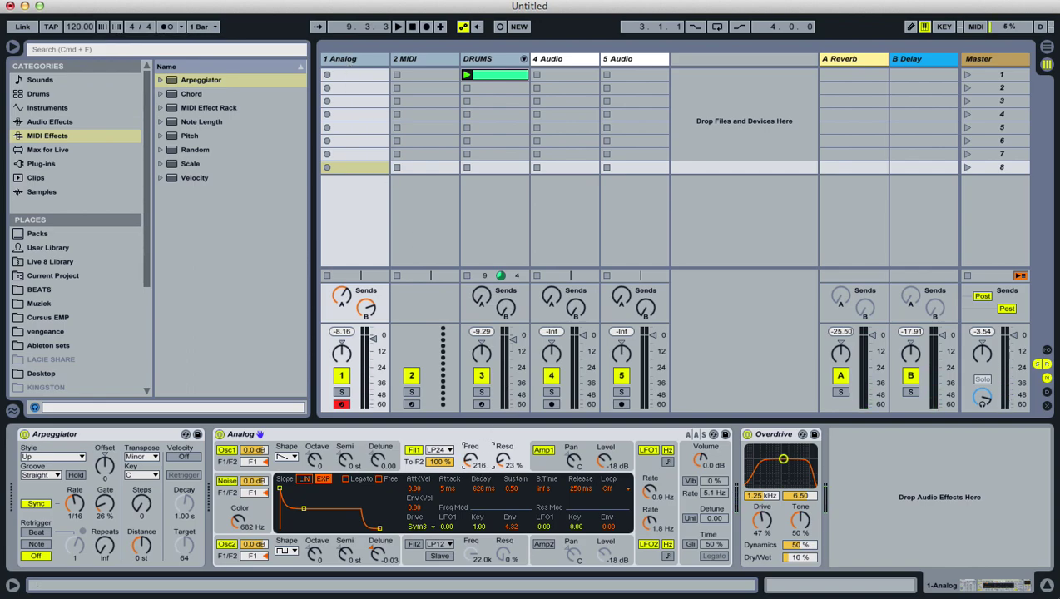
- Load the Analog instrument onto the empty MIDI track 2 and play a few test notes
{"action": "left_click", "coordinate": [411, 60]}
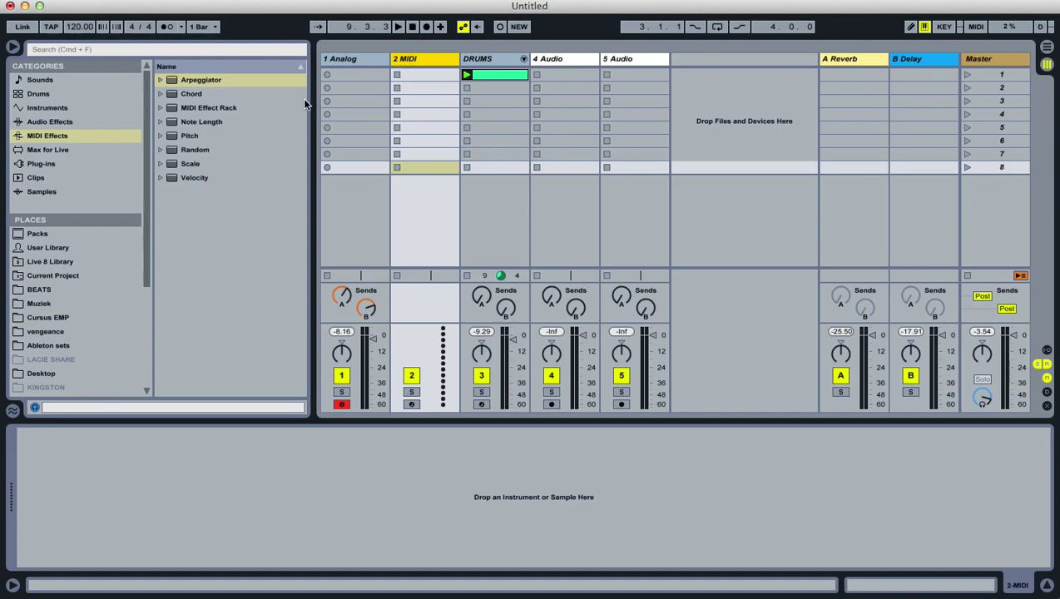
{"action": "left_click", "coordinate": [67, 108]}
{"action": "left_click_drag", "start_coordinate": [184, 79], "coordinate": [424, 83]}
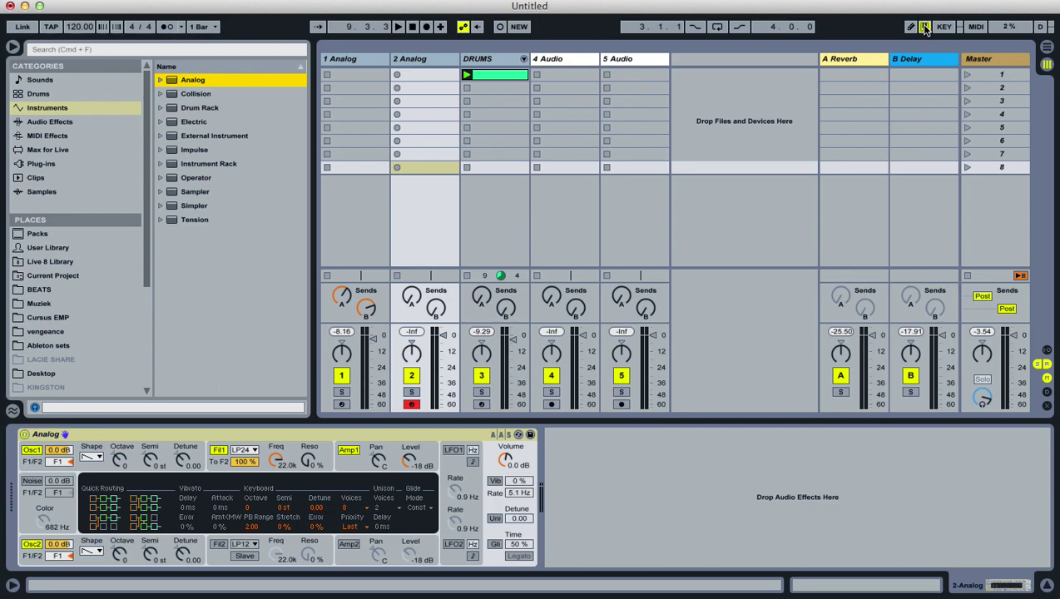
{"action": "key", "text": "a"}
{"action": "key", "text": "a"}
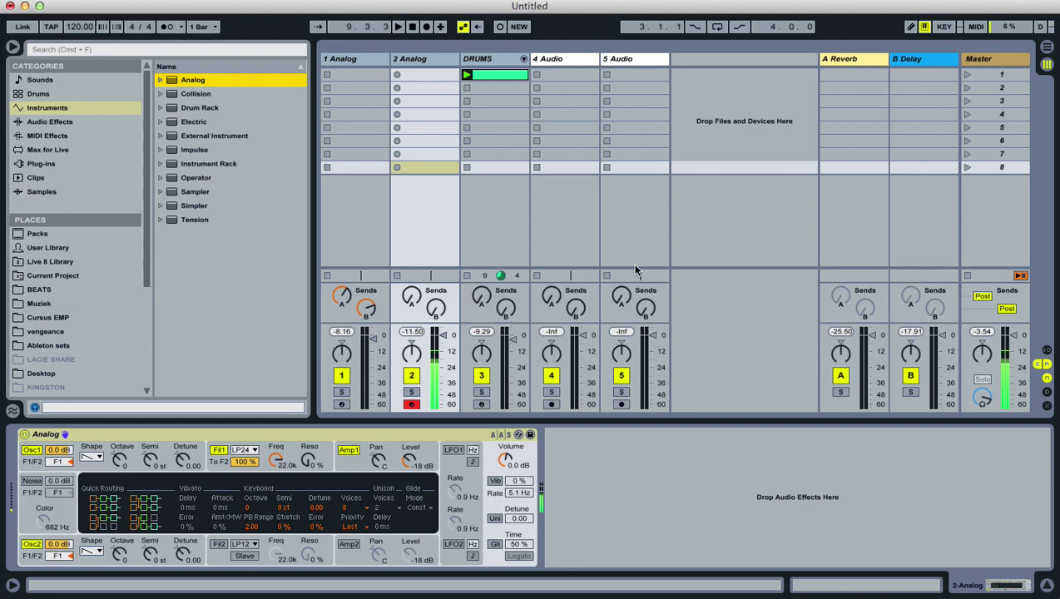
{"action": "key", "text": "a"}
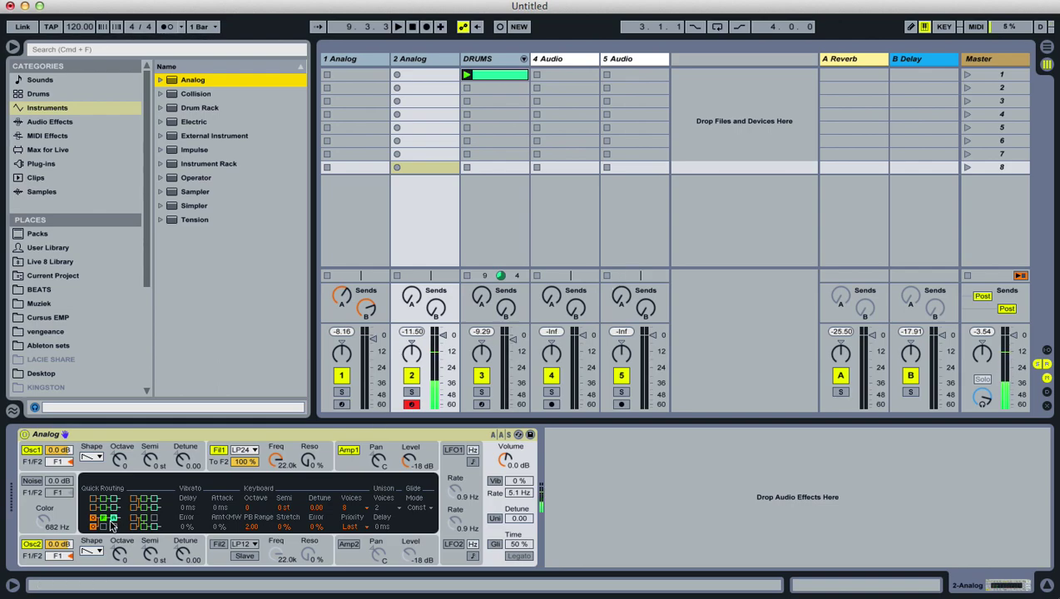
- Re-arm track 2, record a short test clip of played notes in its first slot, and delete the clip
{"action": "left_click", "coordinate": [412, 405]}
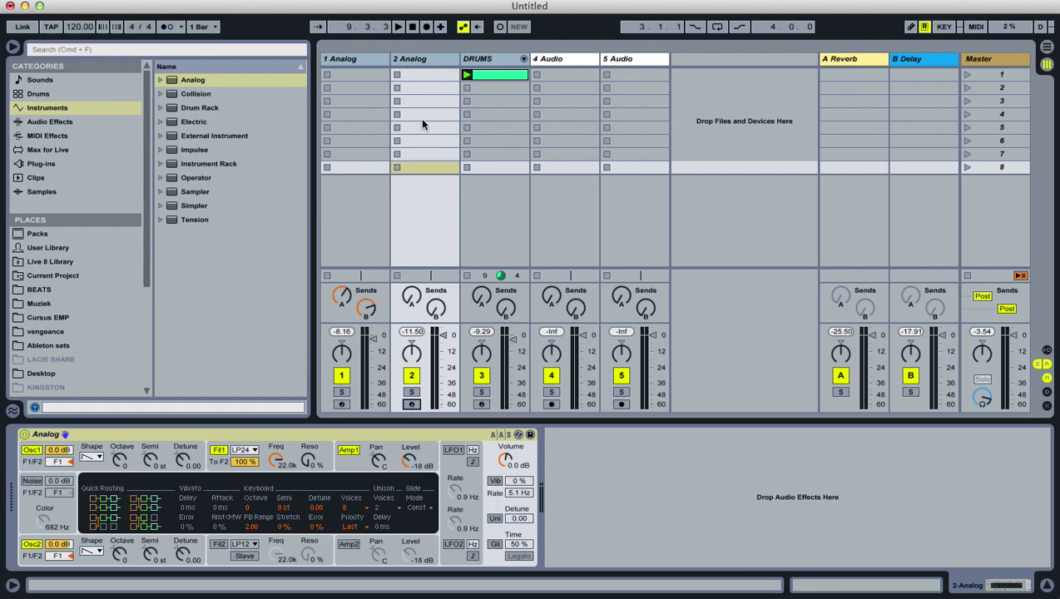
{"action": "left_click", "coordinate": [423, 62]}
{"action": "left_click", "coordinate": [411, 405]}
{"action": "left_click", "coordinate": [397, 75]}
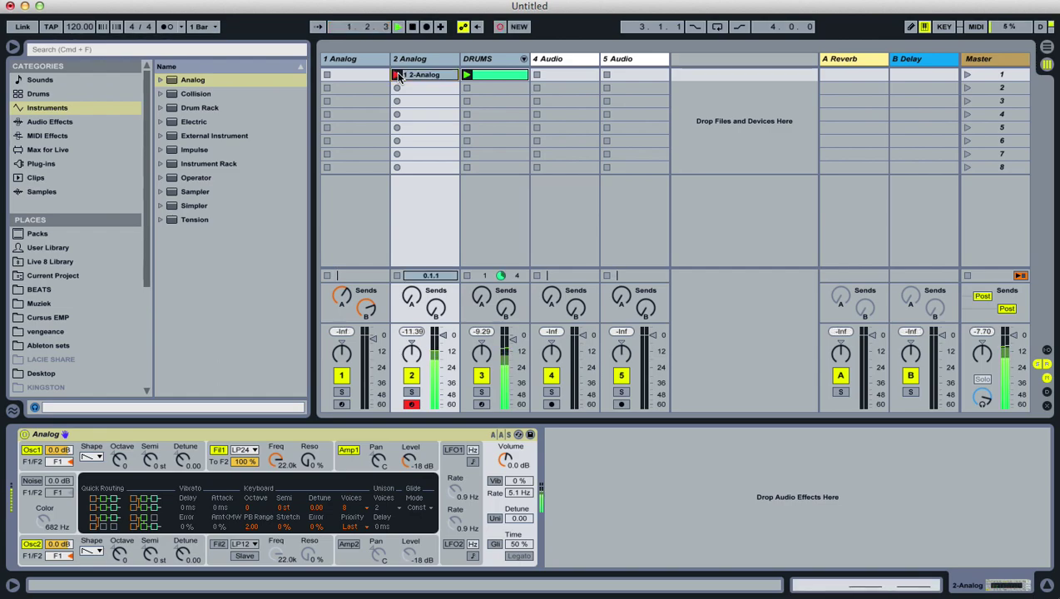
{"action": "left_click", "coordinate": [399, 76]}
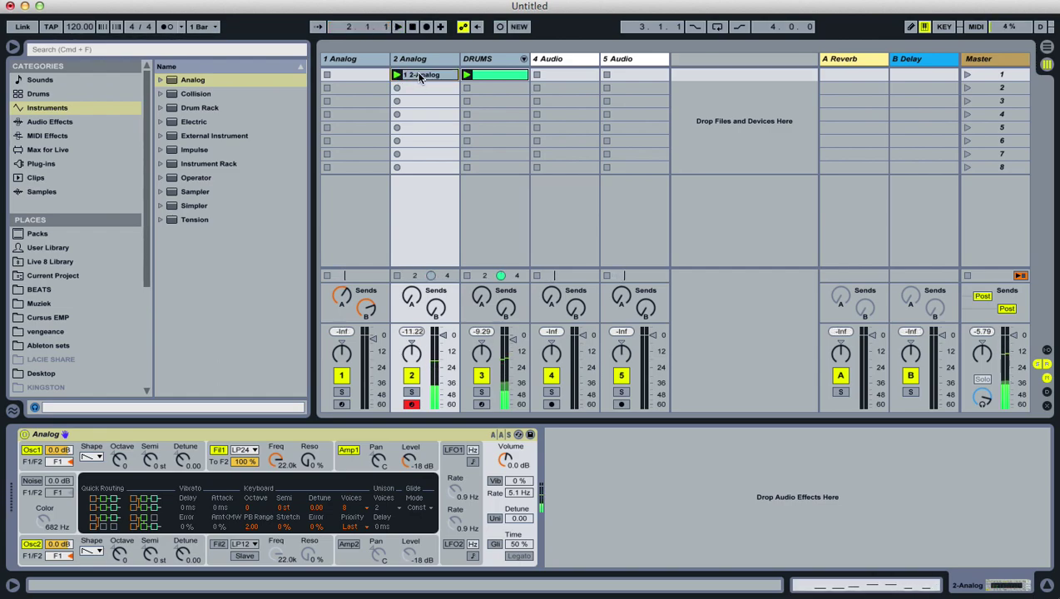
{"action": "scroll", "coordinate": [693, 494], "scroll_direction": "up", "scroll_amount": 4}
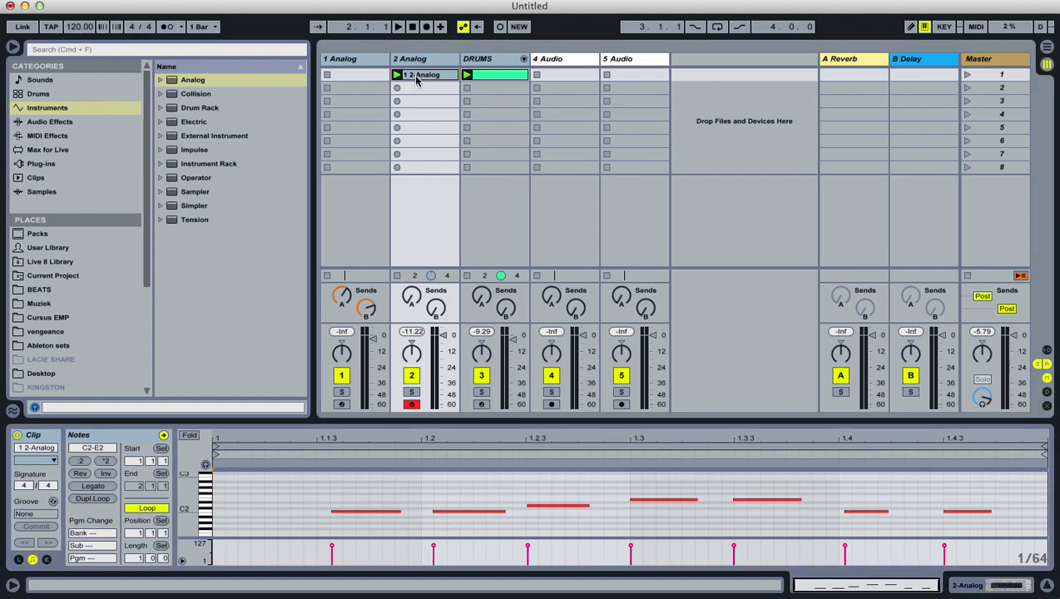
{"action": "key", "text": "Delete"}
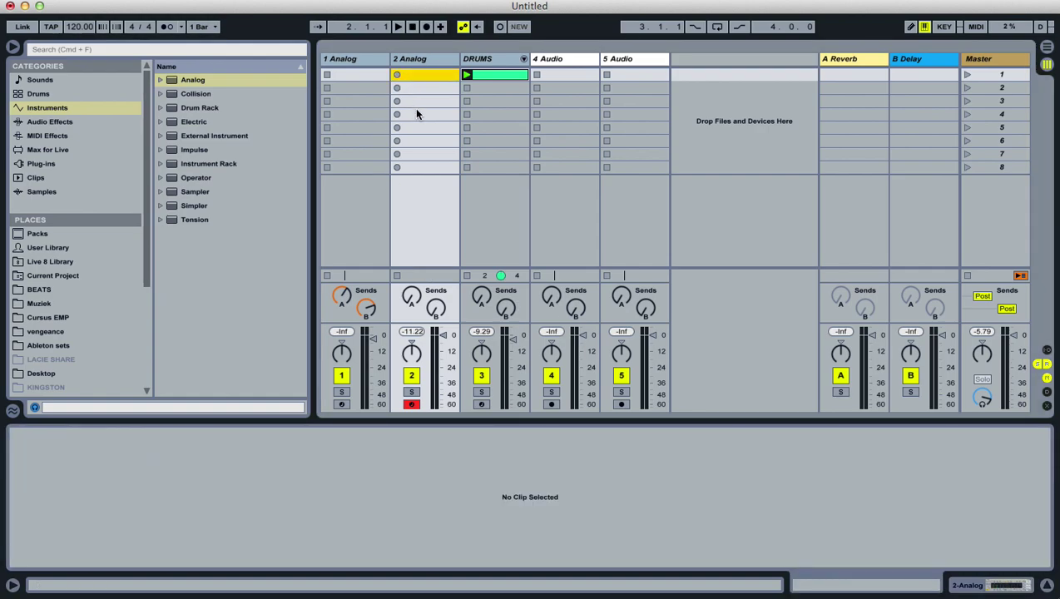
- Show track 2's Analog device and examine its oscillator 1 settings and Filter 1 envelope
{"action": "left_click", "coordinate": [420, 58]}
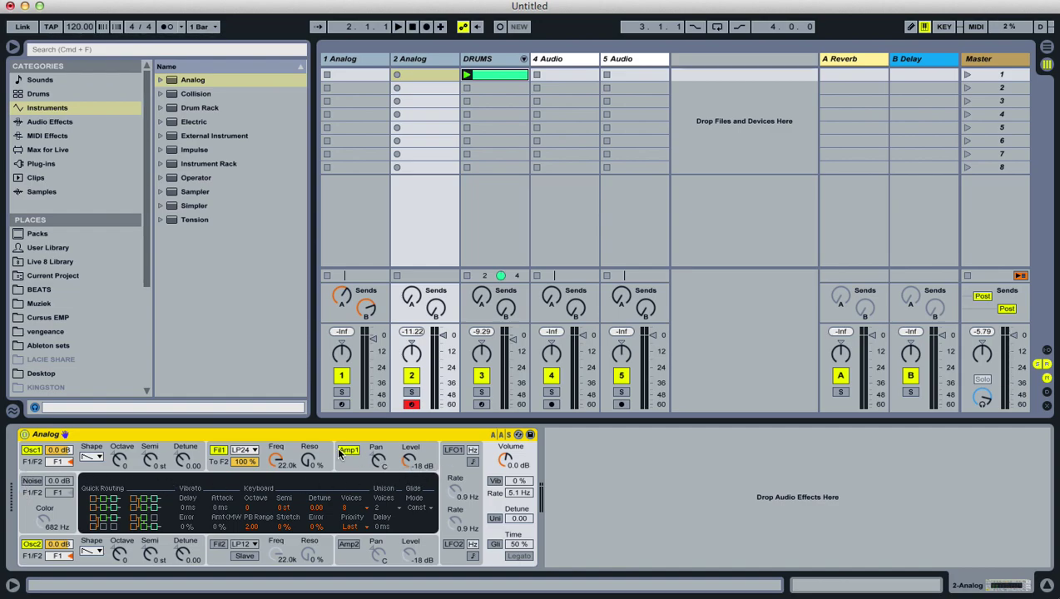
{"action": "left_click", "coordinate": [33, 452]}
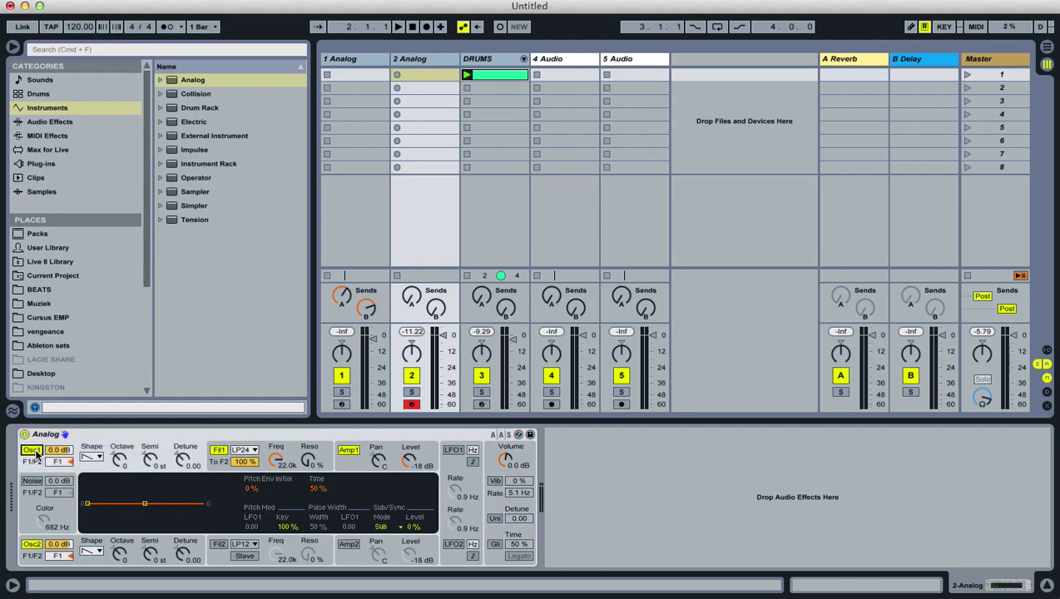
{"action": "left_click", "coordinate": [219, 452]}
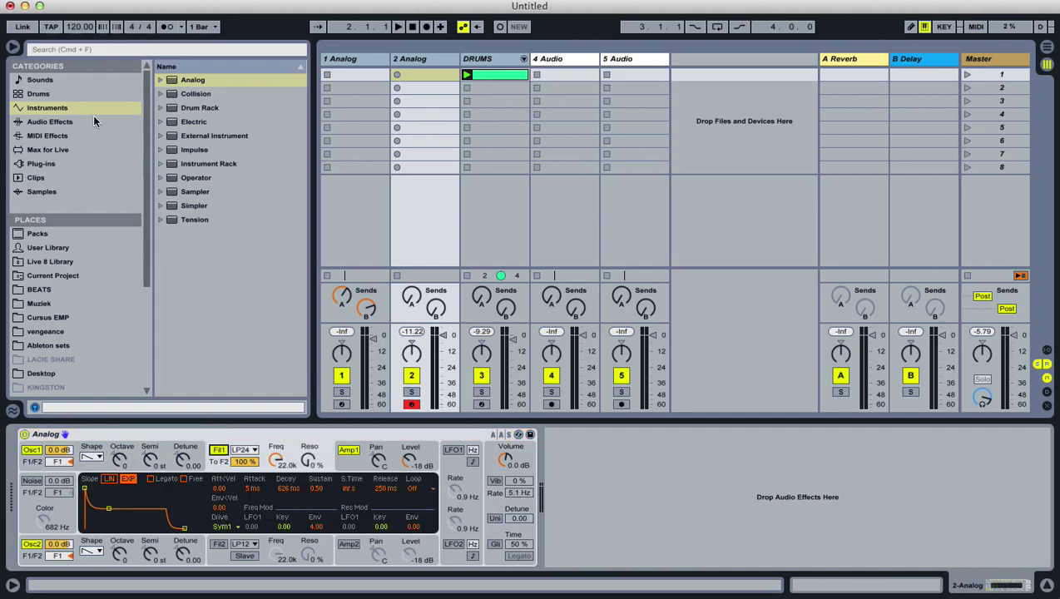
- Add an Auto Filter after Analog on track 2 and set its frequency to 4.80 kHz with 17 % resonance
{"action": "left_click", "coordinate": [51, 121]}
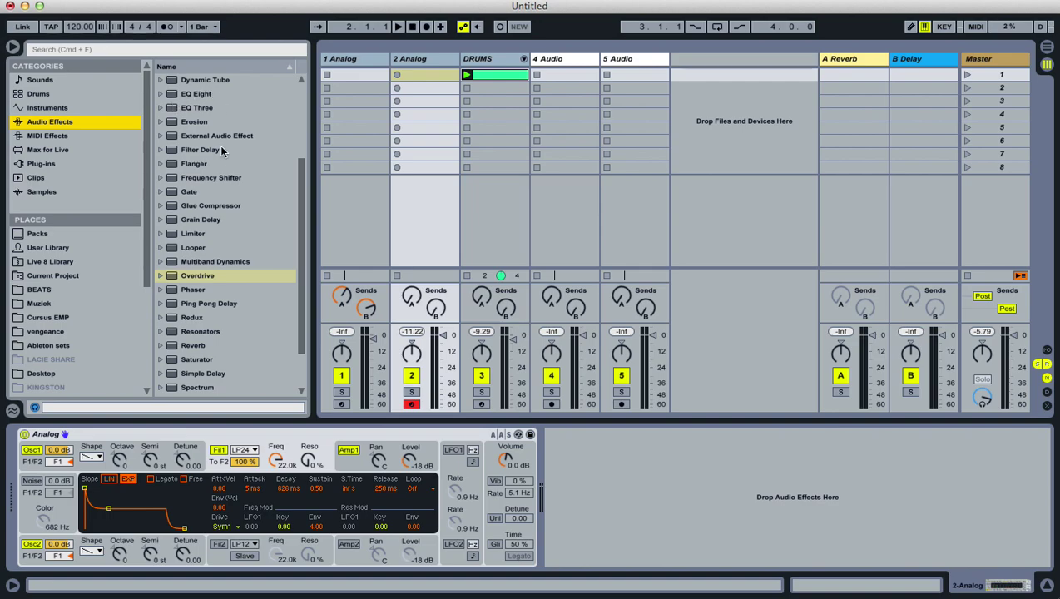
{"action": "scroll", "coordinate": [221, 166], "scroll_direction": "up", "scroll_amount": 5}
{"action": "left_click_drag", "start_coordinate": [198, 109], "coordinate": [659, 522]}
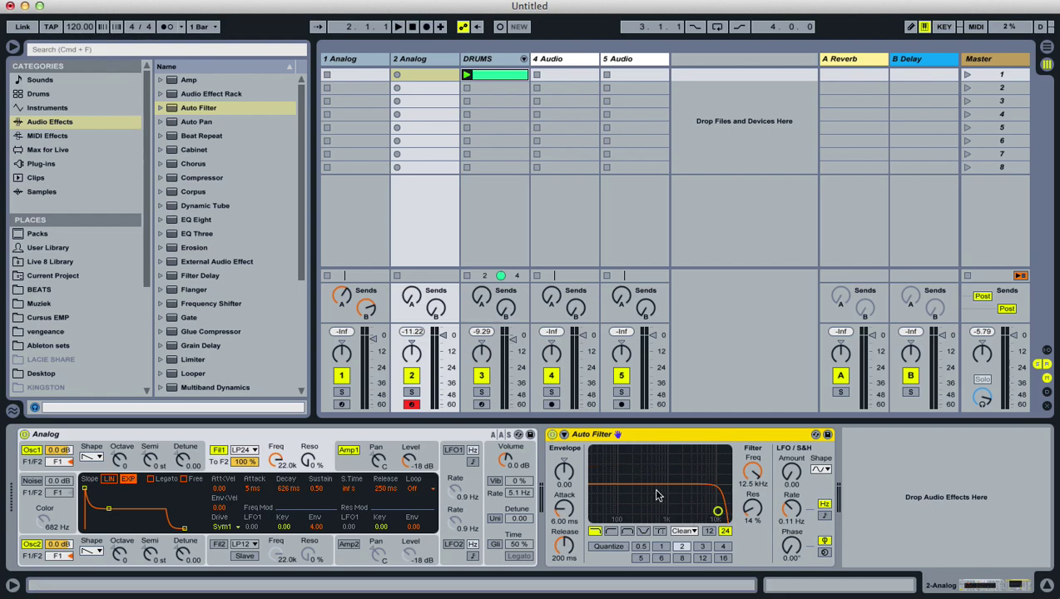
{"action": "left_click_drag", "start_coordinate": [756, 477], "coordinate": [753, 505]}
- Set Analog's Filter 1 to 17.0 kHz with 8 % resonance and delete the Auto Filter from the track
{"action": "left_click_drag", "start_coordinate": [278, 462], "coordinate": [306, 463]}
{"action": "left_click", "coordinate": [637, 434]}
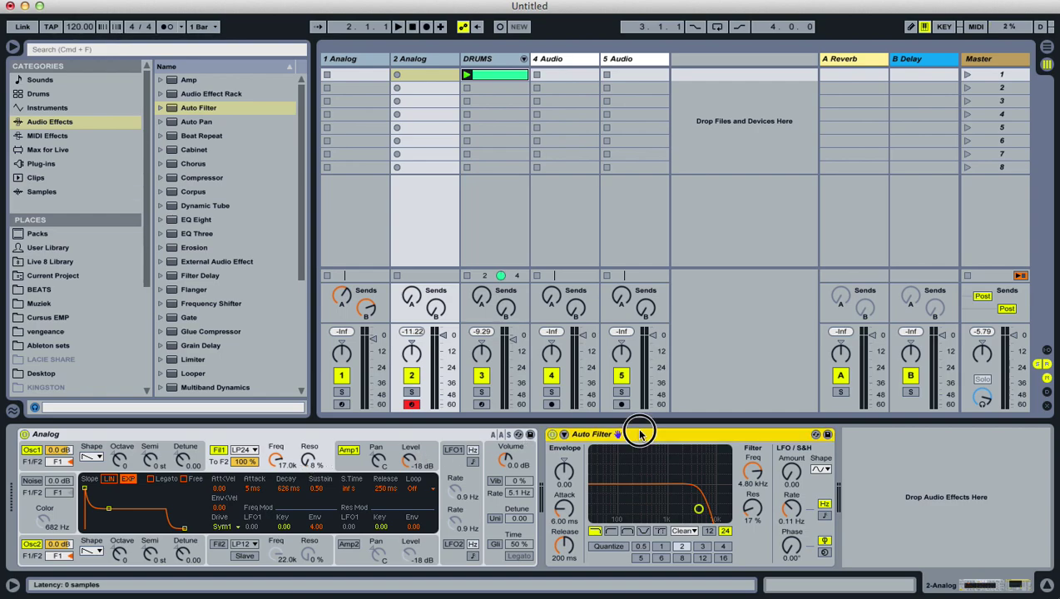
{"action": "key", "text": "Delete"}
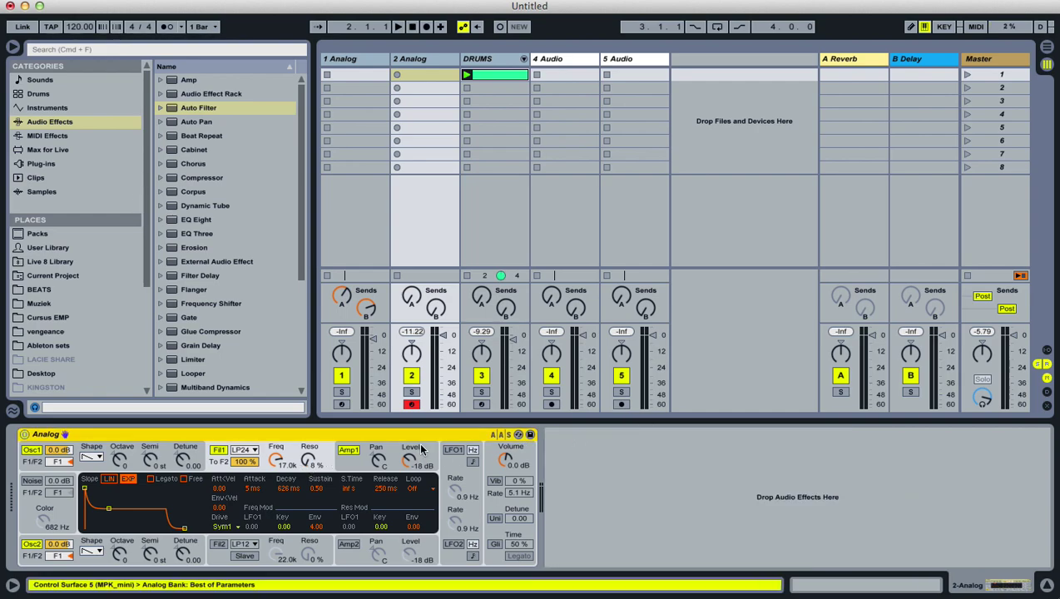
- Show Analog's Amp1 envelope, try a much longer attack, and return the attack to 5 ms
{"action": "left_click", "coordinate": [347, 466]}
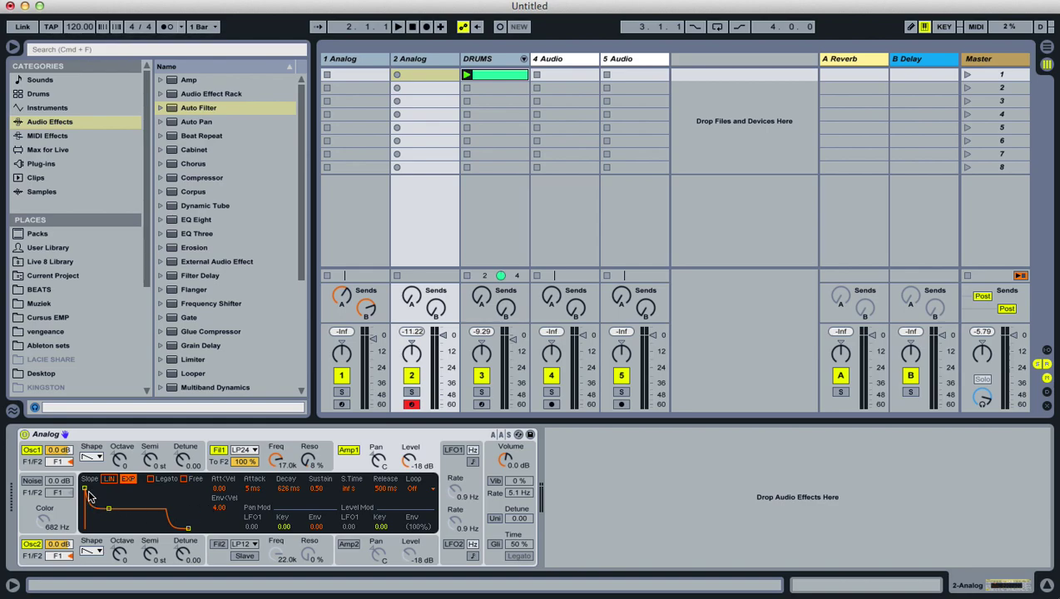
{"action": "left_click_drag", "start_coordinate": [85, 489], "coordinate": [125, 488]}
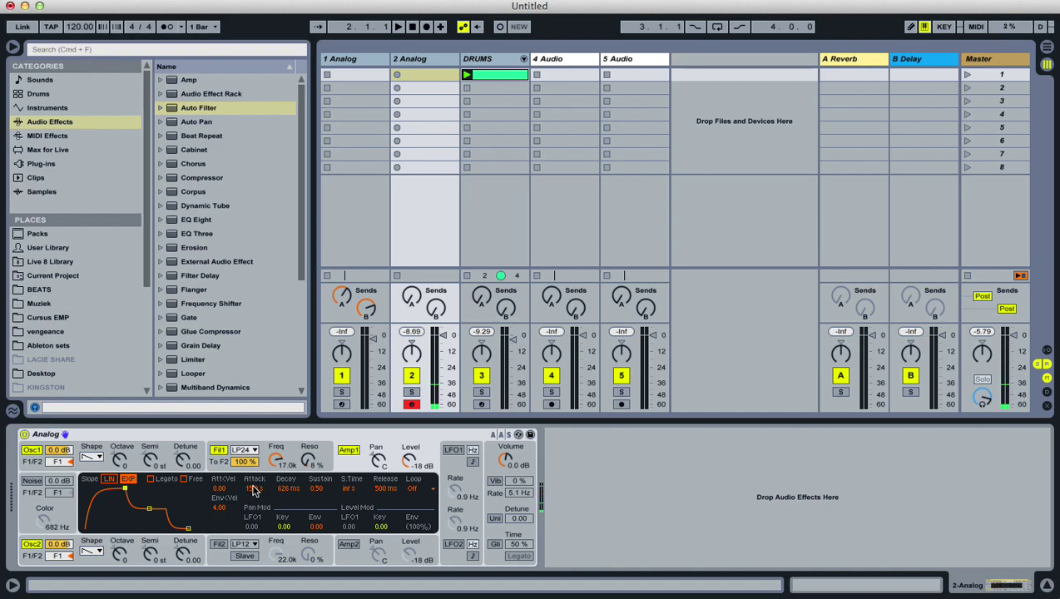
{"action": "left_click_drag", "start_coordinate": [125, 488], "coordinate": [84, 489]}
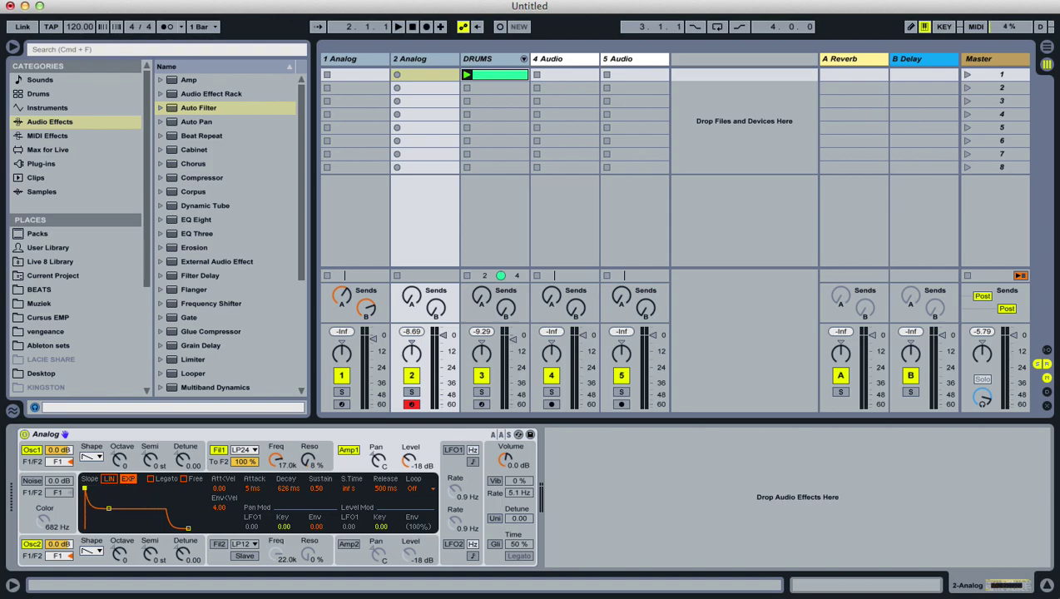
{"action": "left_click_drag", "start_coordinate": [190, 503], "coordinate": [195, 504]}
{"action": "left_click_drag", "start_coordinate": [89, 488], "coordinate": [84, 488]}
- Shorten the Amp1 envelope's release to 5 ms, play a note to hear it, and lengthen the release again
{"action": "left_click_drag", "start_coordinate": [385, 488], "coordinate": [385, 503]}
{"action": "key", "text": "a"}
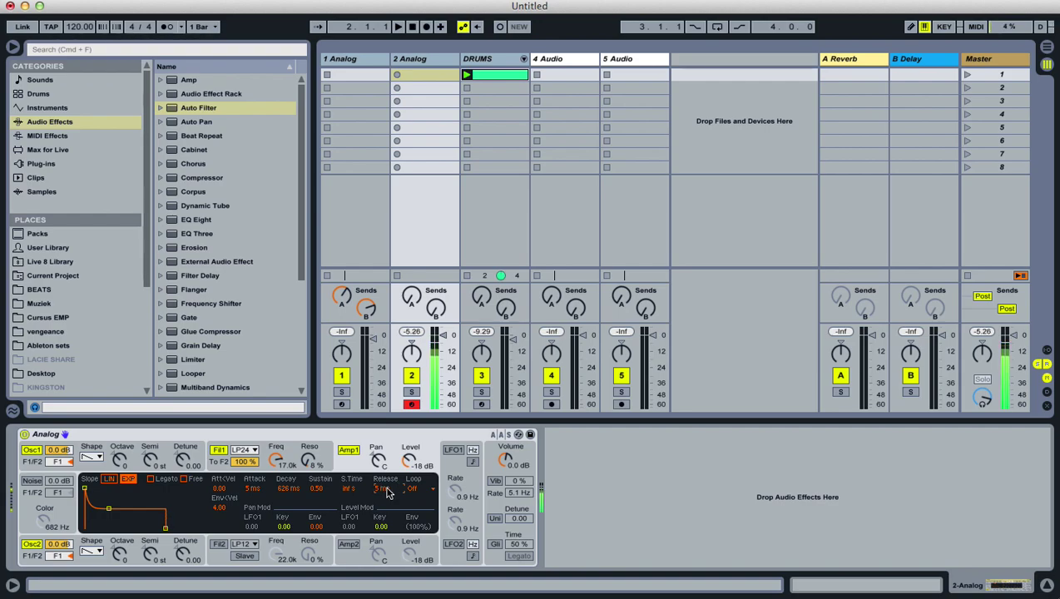
{"action": "mouse_move", "coordinate": [389, 493]}
{"action": "left_mouse_down"}
{"action": "mouse_move", "coordinate": [389, 467]}
{"action": "mouse_move", "coordinate": [388, 493]}
{"action": "left_mouse_up"}
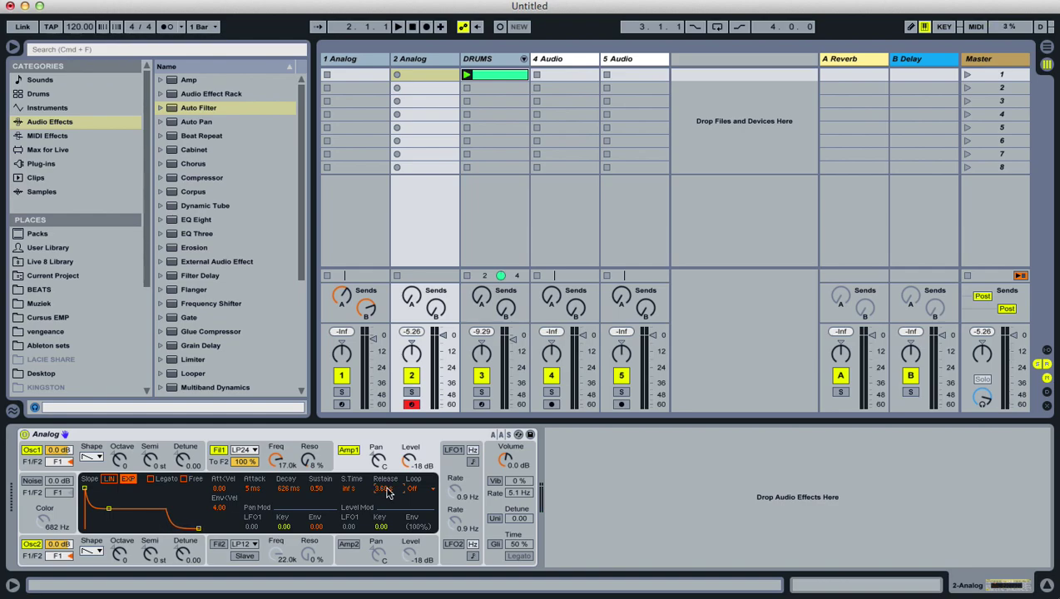
- Set the Amp1 envelope's release to 4 s and its attack to about 227 ms
{"action": "left_click", "coordinate": [382, 492]}
{"action": "type", "text": "4000"}
{"action": "key", "text": "Return"}
{"action": "type", "text": "4"}
{"action": "key", "text": "Return"}
{"action": "left_click_drag", "start_coordinate": [84, 488], "coordinate": [103, 488]}
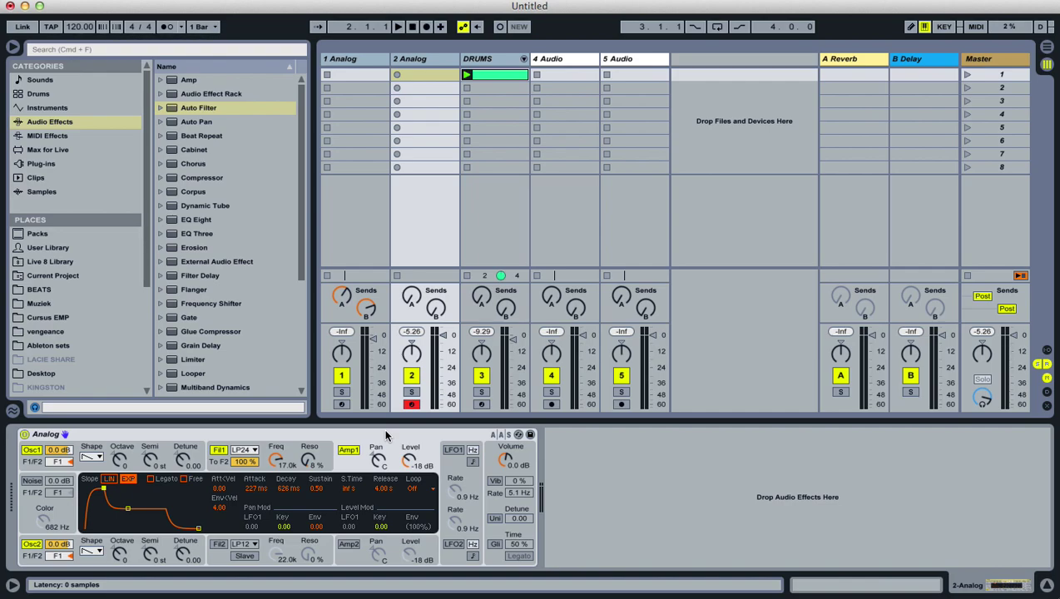
- Set oscillator 1's shape to a sine wave and switch off Filter 1 and oscillator 2
{"action": "left_click", "coordinate": [98, 456]}
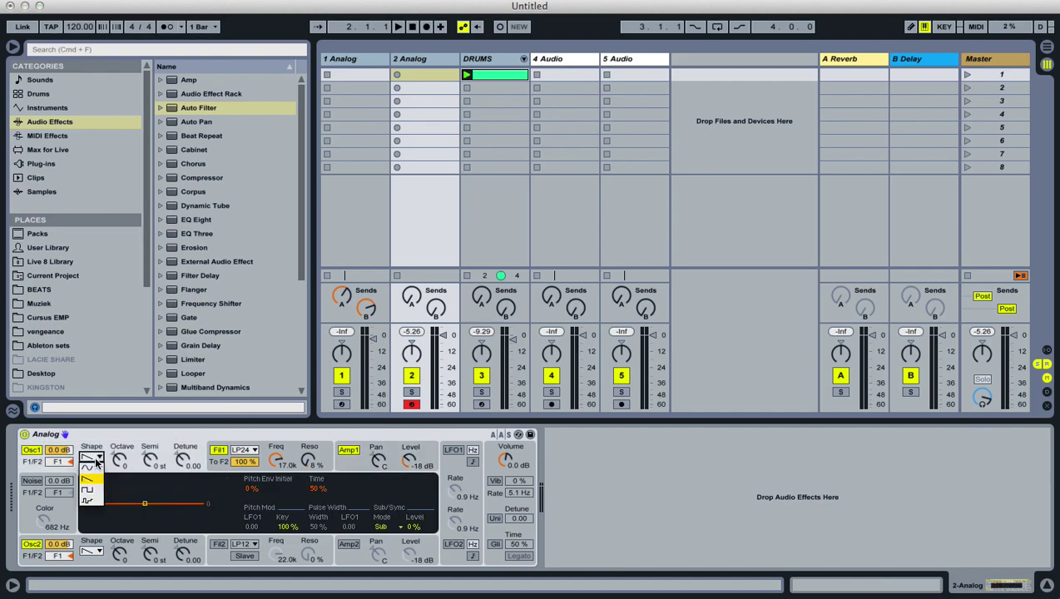
{"action": "left_click", "coordinate": [95, 471]}
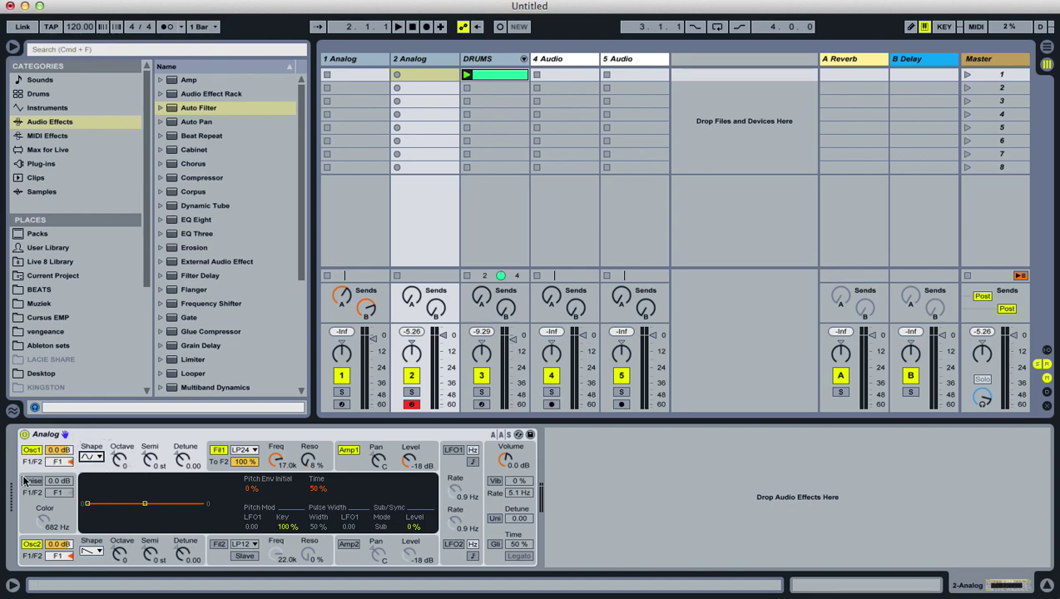
{"action": "left_click", "coordinate": [217, 450]}
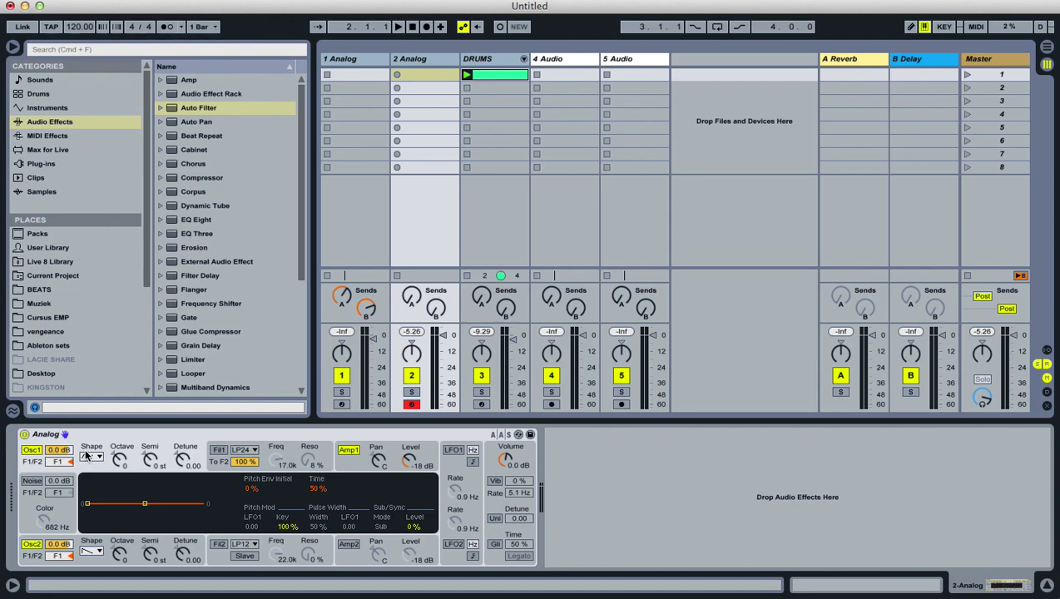
{"action": "left_click", "coordinate": [32, 544]}
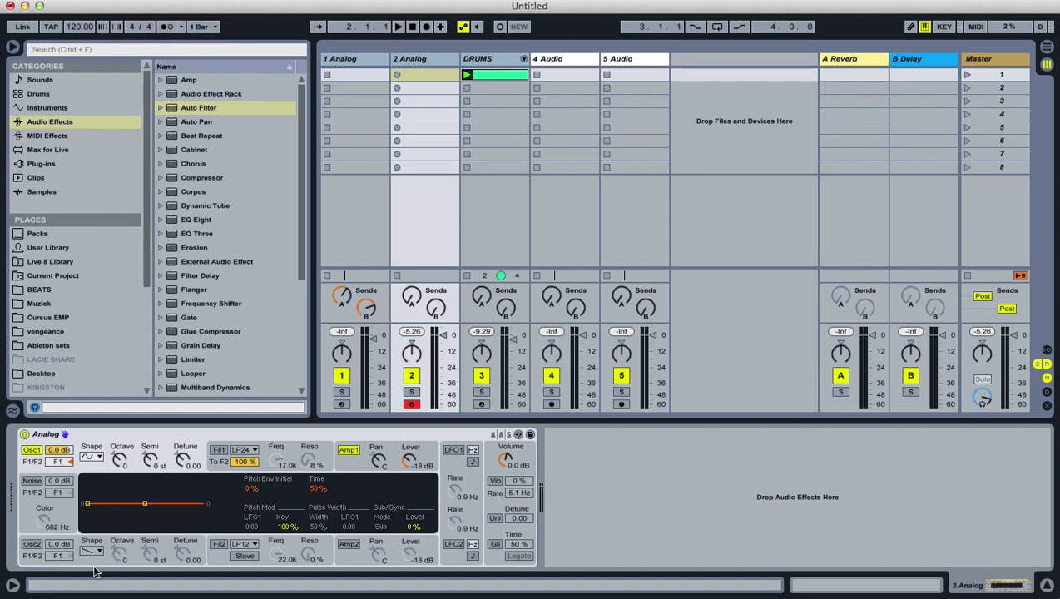
- Try different octave and detune settings on oscillator 1 while playing notes, and return both to 0
{"action": "left_click", "coordinate": [120, 466]}
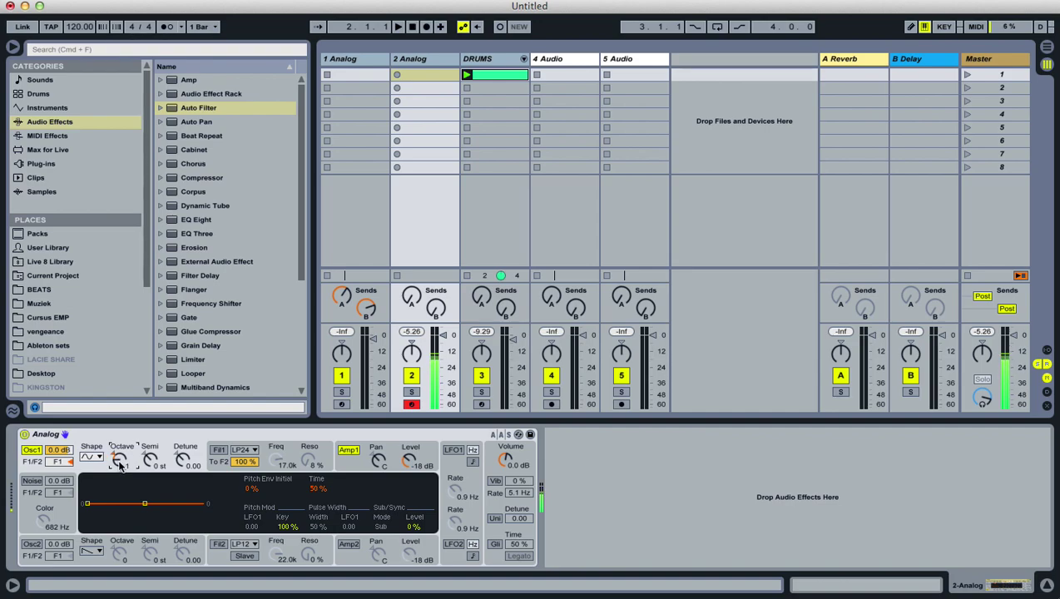
{"action": "left_click_drag", "start_coordinate": [119, 458], "coordinate": [116, 459]}
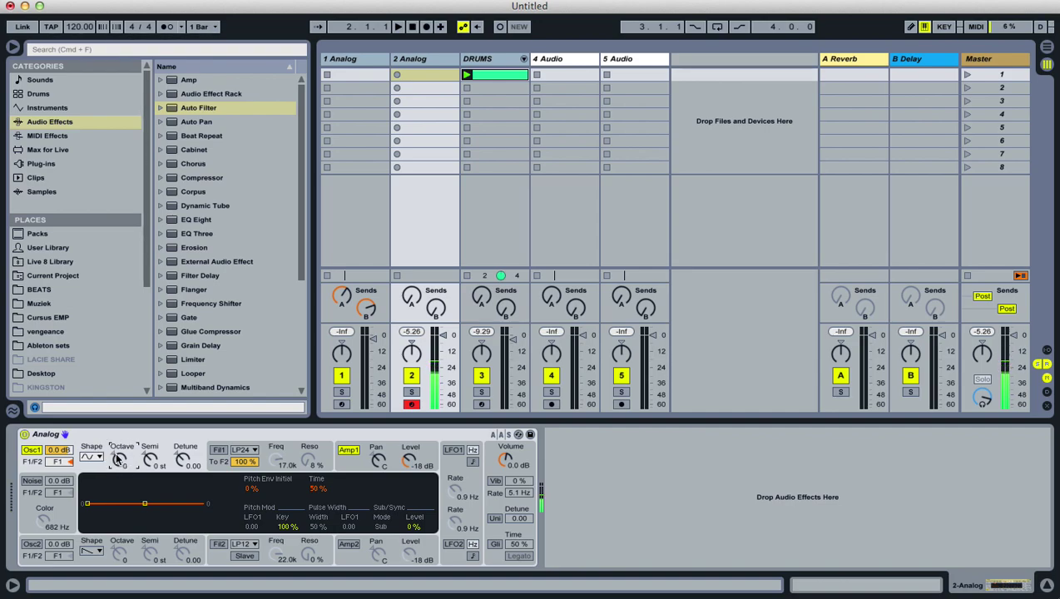
{"action": "left_click_drag", "start_coordinate": [184, 466], "coordinate": [184, 459]}
{"action": "left_click_drag", "start_coordinate": [183, 460], "coordinate": [184, 466]}
{"action": "key", "text": "x"}
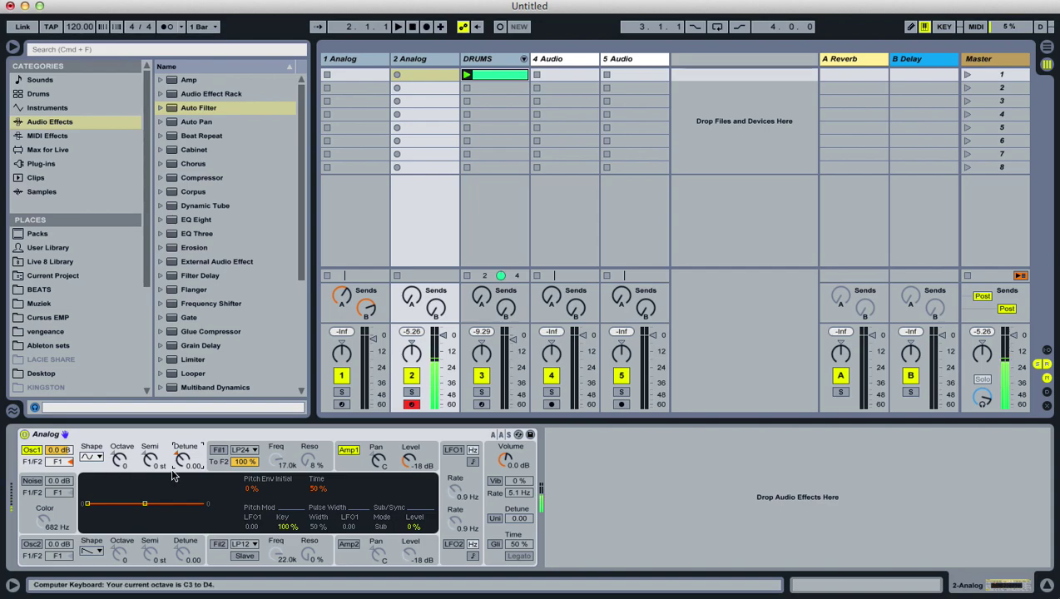
- Switch on oscillator 2, give it a sine shape and detune it to 0.12 while playing notes
{"action": "left_click", "coordinate": [30, 542]}
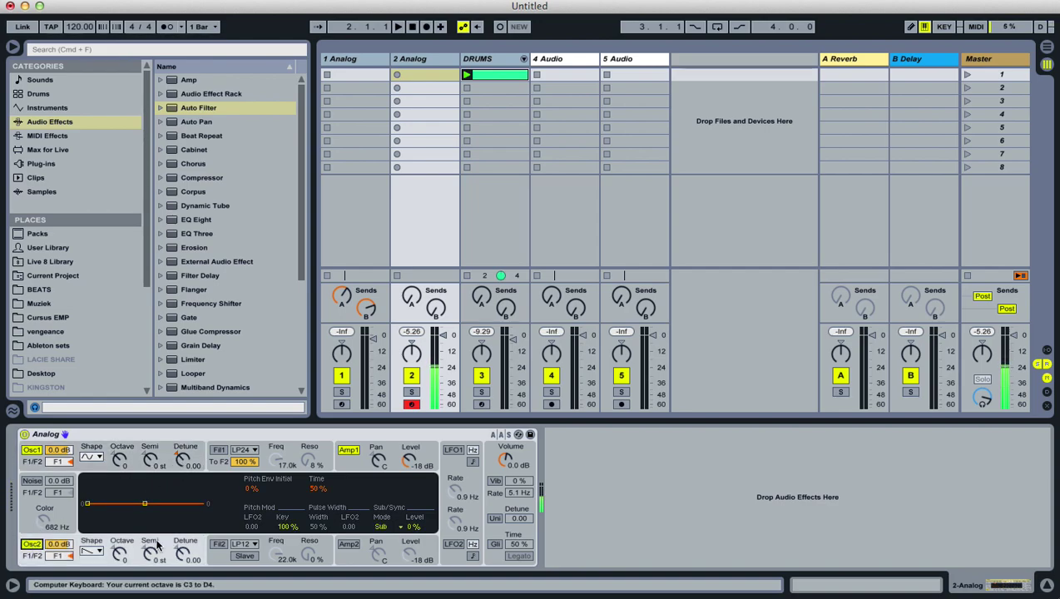
{"action": "left_click", "coordinate": [91, 550]}
{"action": "left_click", "coordinate": [94, 564]}
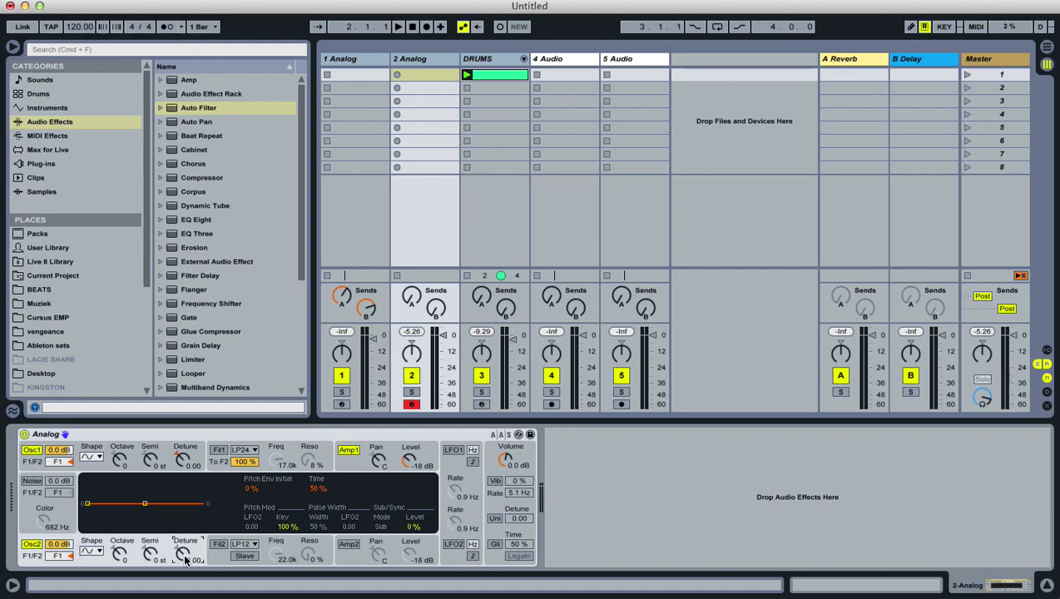
{"action": "mouse_move", "coordinate": [186, 561]}
{"action": "left_mouse_down"}
{"action": "mouse_move", "coordinate": [186, 549]}
{"action": "mouse_move", "coordinate": [187, 572]}
{"action": "left_mouse_up"}
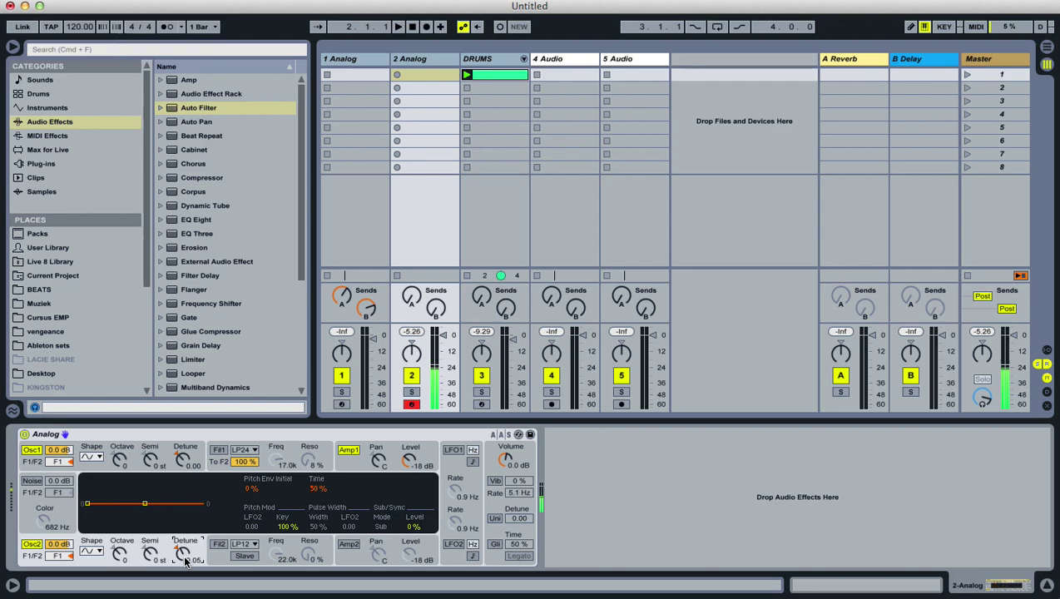
{"action": "left_click_drag", "start_coordinate": [186, 561], "coordinate": [187, 556]}
{"action": "mouse_move", "coordinate": [411, 296]}
{"action": "left_mouse_down"}
{"action": "mouse_move", "coordinate": [411, 283]}
{"action": "mouse_move", "coordinate": [436, 293]}
{"action": "mouse_move", "coordinate": [436, 316]}
{"action": "mouse_move", "coordinate": [411, 301]}
{"action": "mouse_move", "coordinate": [411, 316]}
{"action": "left_mouse_up"}
- Set both oscillators to a sawtooth shape and raise oscillator 2's octave to 1
{"action": "left_click", "coordinate": [92, 550]}
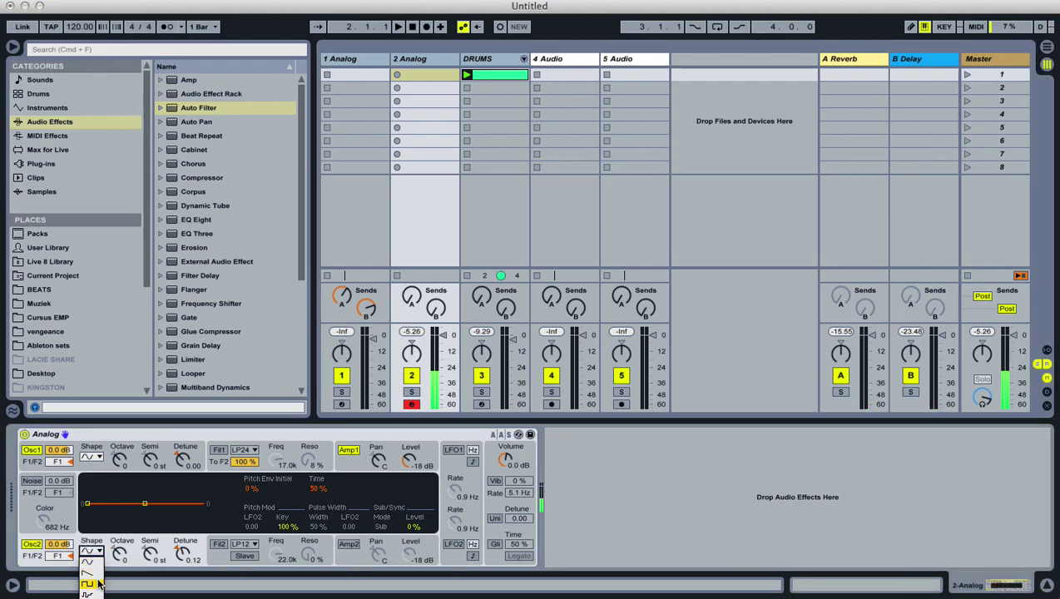
{"action": "left_click", "coordinate": [98, 580]}
{"action": "left_click", "coordinate": [92, 457]}
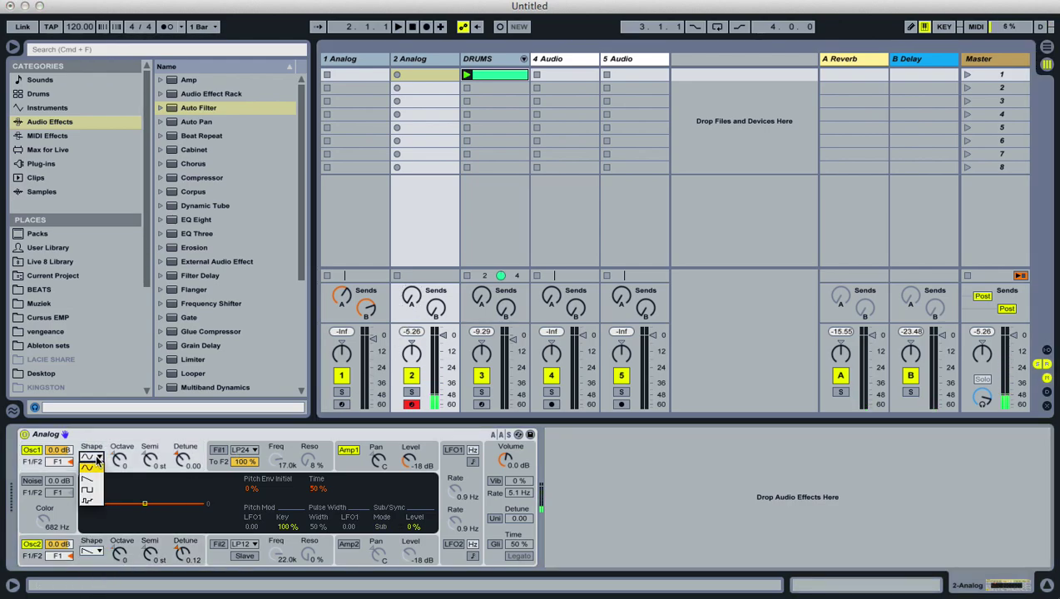
{"action": "left_click", "coordinate": [88, 484]}
{"action": "left_click", "coordinate": [99, 457]}
{"action": "left_click", "coordinate": [99, 457]}
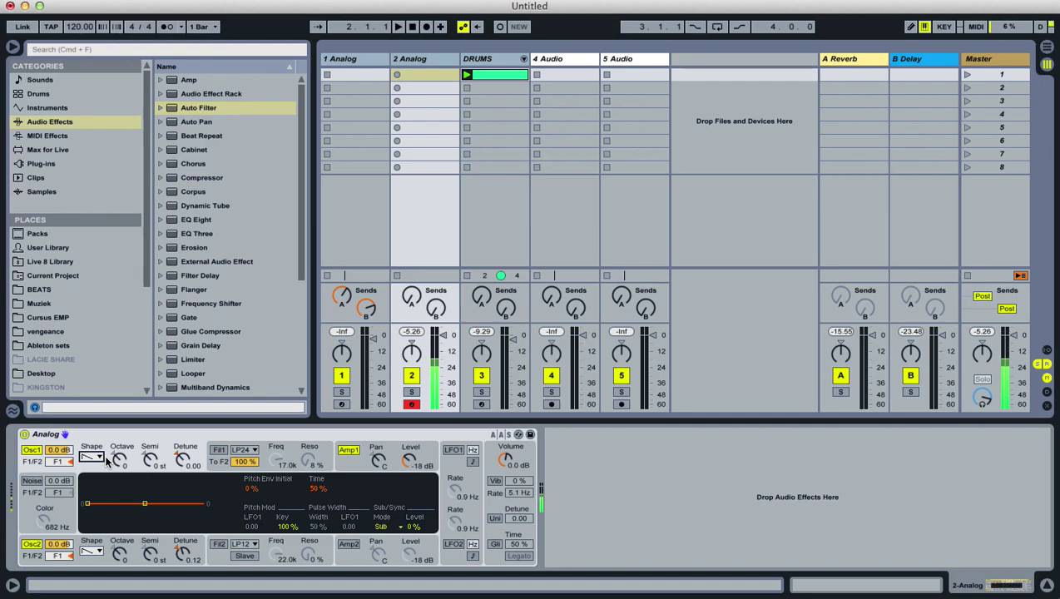
{"action": "left_click", "coordinate": [120, 552]}
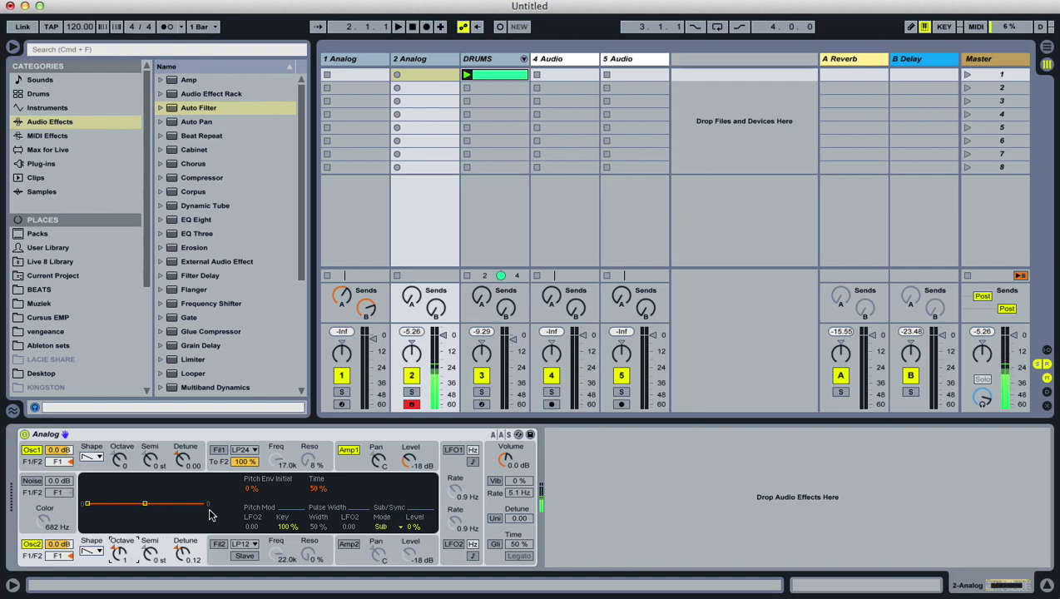
- Add an Auto Filter after Analog, lower its frequency to 497 Hz, and switch the effect off
{"action": "left_click_drag", "start_coordinate": [210, 110], "coordinate": [640, 497]}
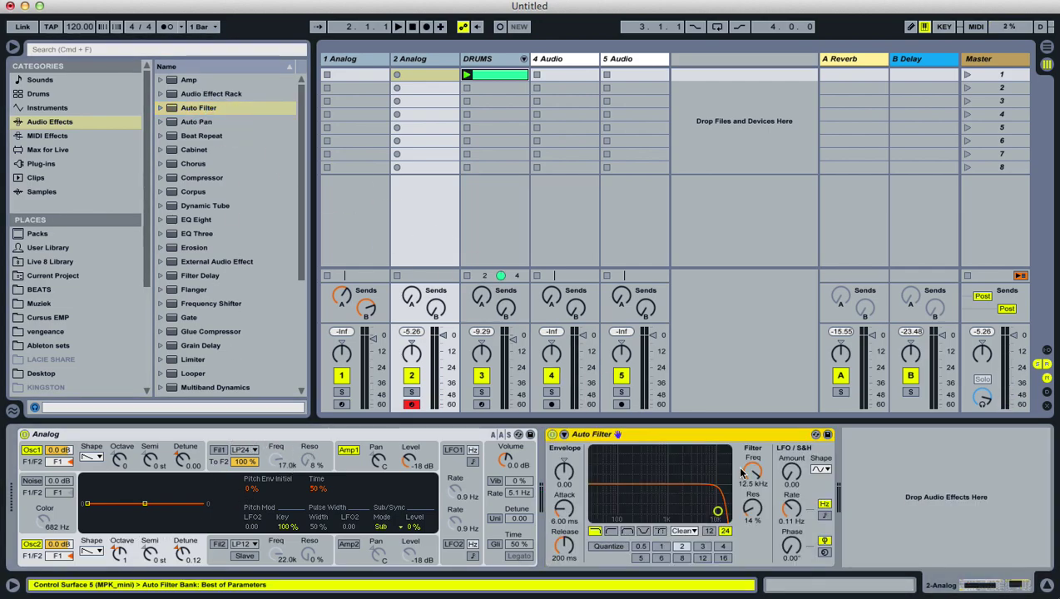
{"action": "left_click_drag", "start_coordinate": [752, 471], "coordinate": [752, 518]}
{"action": "left_click", "coordinate": [552, 435]}
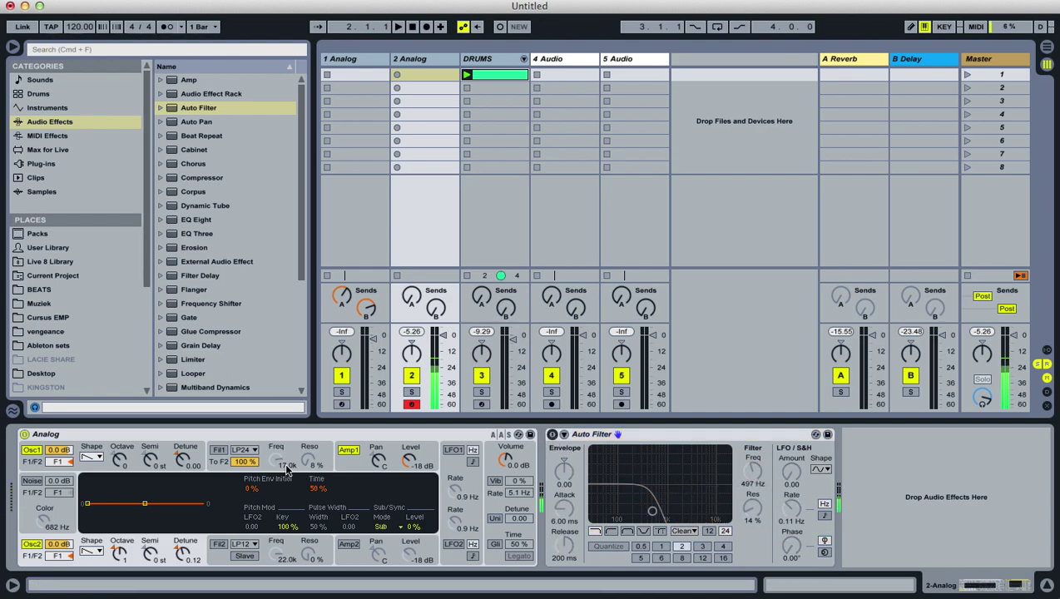
- Switch on Analog's Filter 1 and lower its frequency to 1.0 kHz
{"action": "left_click", "coordinate": [229, 454]}
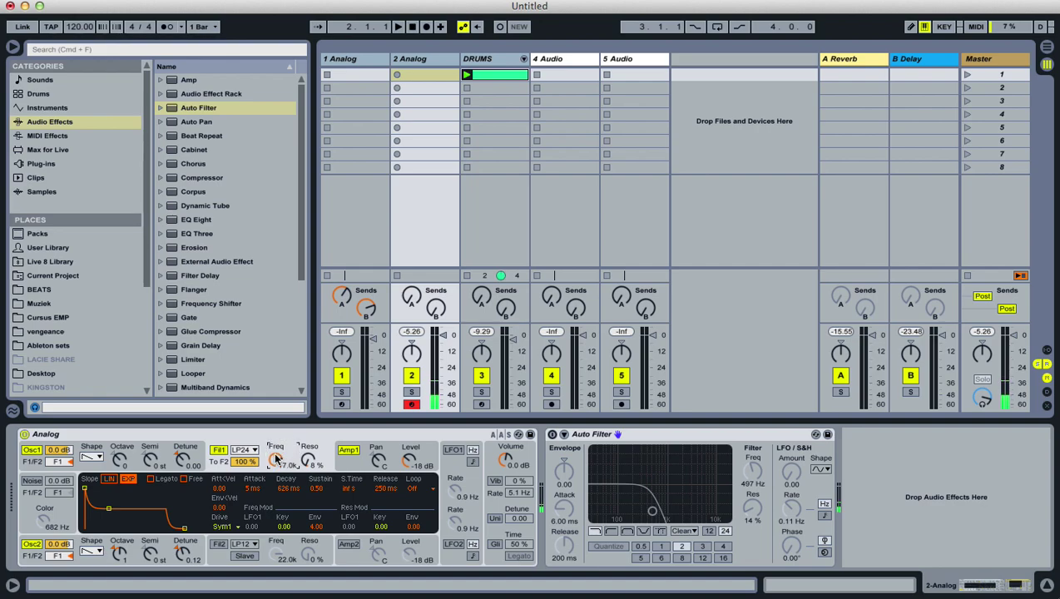
{"action": "left_click_drag", "start_coordinate": [277, 460], "coordinate": [277, 468]}
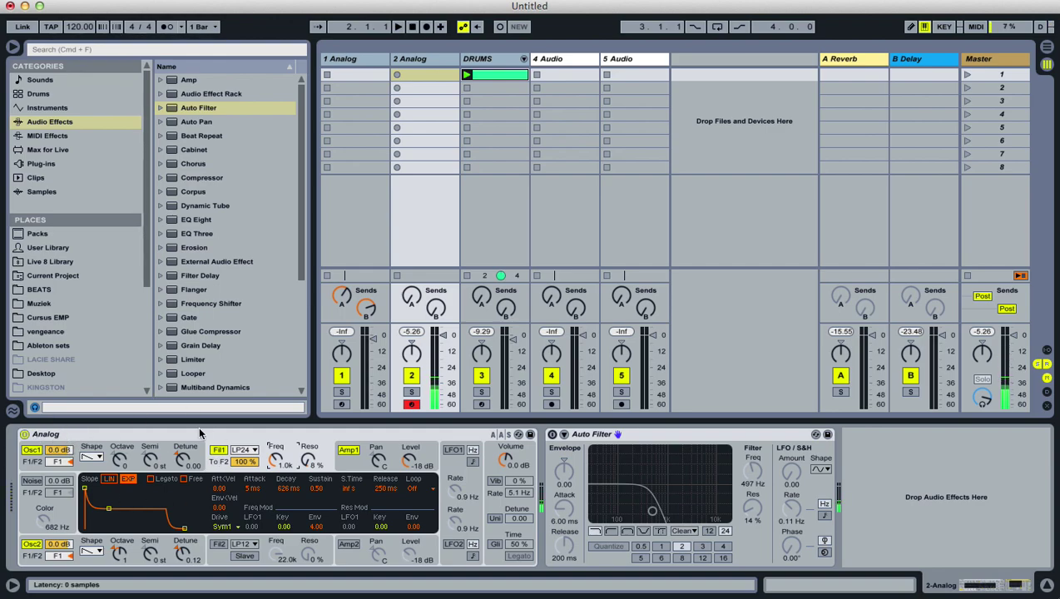
{"action": "left_click_drag", "start_coordinate": [280, 451], "coordinate": [280, 440]}
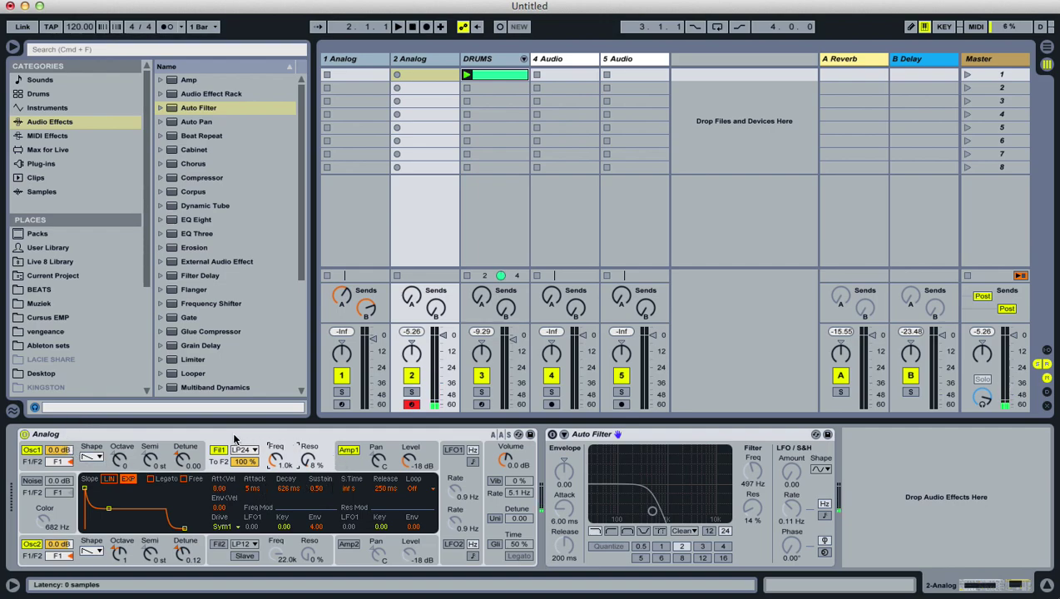
- Set the Amp1 envelope's attack to 5 ms, decay to 15 s, sustain to 0.44 and release to 9.72 s
{"action": "left_click", "coordinate": [351, 457]}
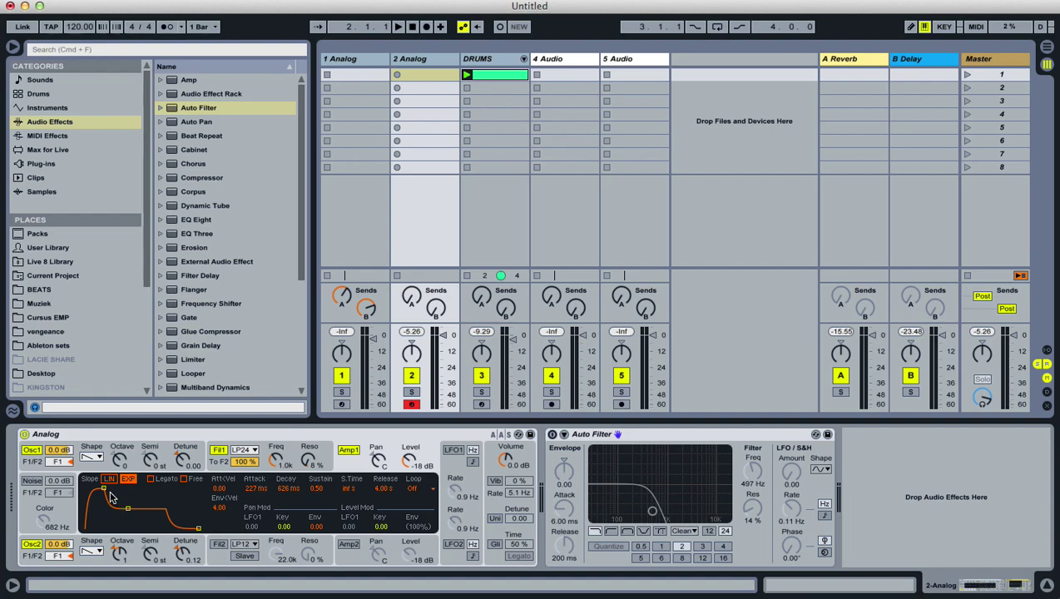
{"action": "left_click_drag", "start_coordinate": [102, 490], "coordinate": [100, 527]}
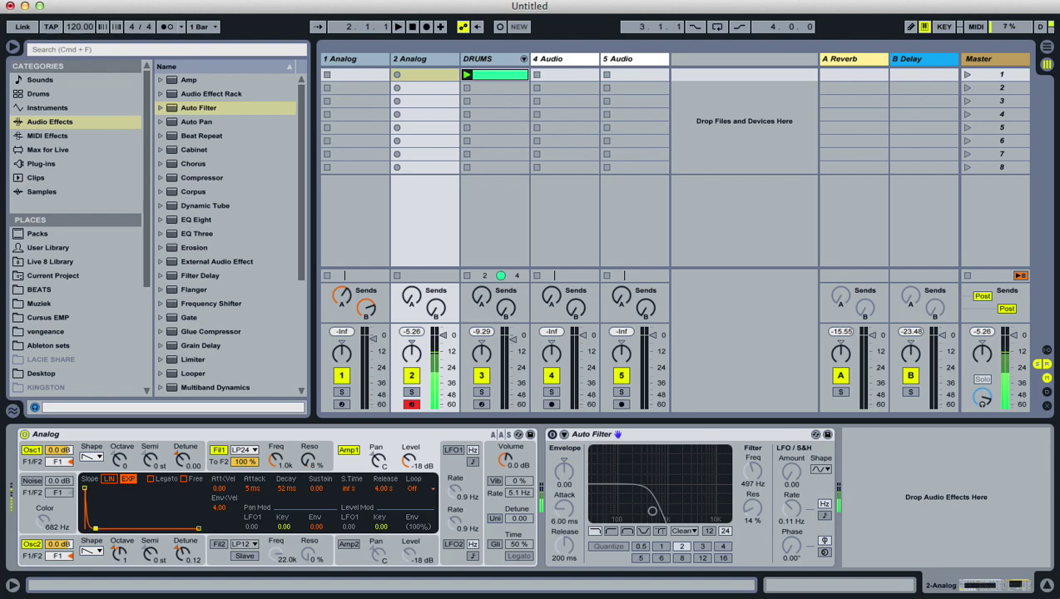
{"action": "left_click_drag", "start_coordinate": [98, 527], "coordinate": [125, 510]}
{"action": "left_click_drag", "start_coordinate": [386, 489], "coordinate": [386, 466]}
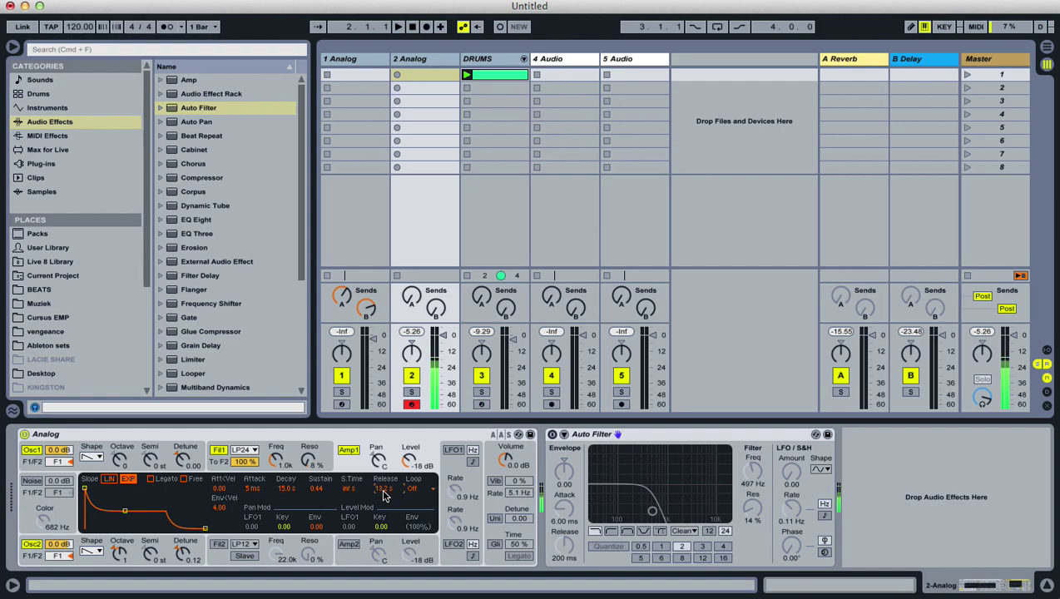
- Set the Amp1 envelope's decay to 5.46 s with zero sustain, and shorten its release to 29 ms
{"action": "left_click_drag", "start_coordinate": [124, 517], "coordinate": [120, 528]}
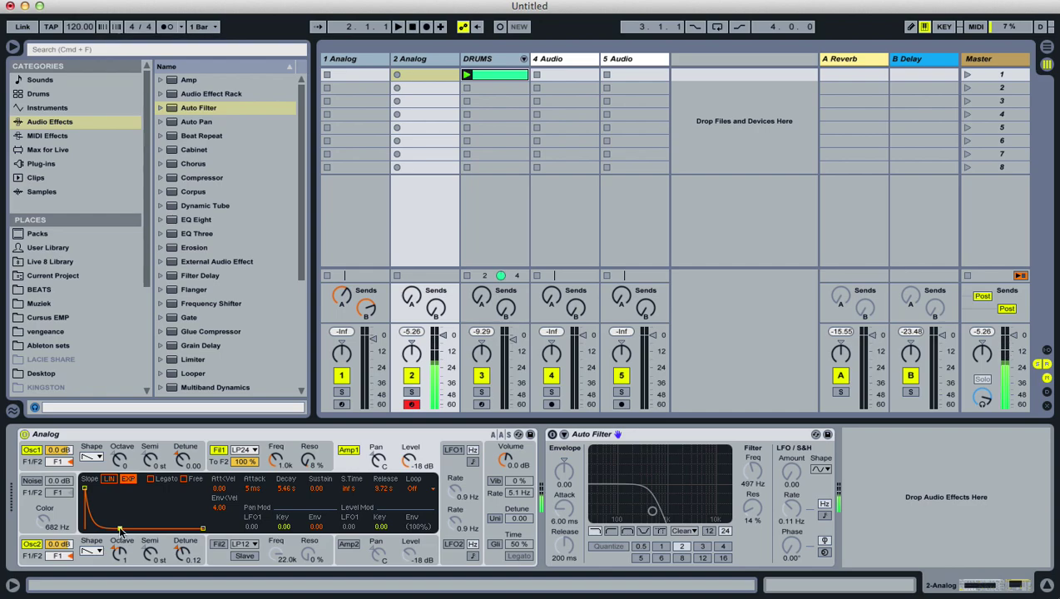
{"action": "left_click", "coordinate": [200, 529]}
{"action": "left_click_drag", "start_coordinate": [200, 529], "coordinate": [174, 529]}
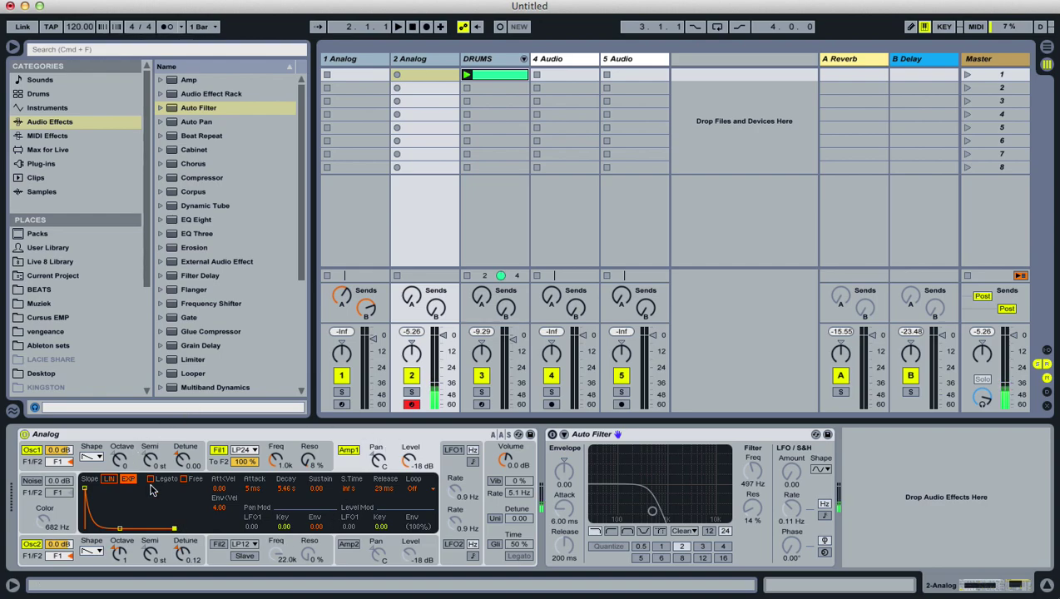
{"action": "left_click", "coordinate": [296, 433]}
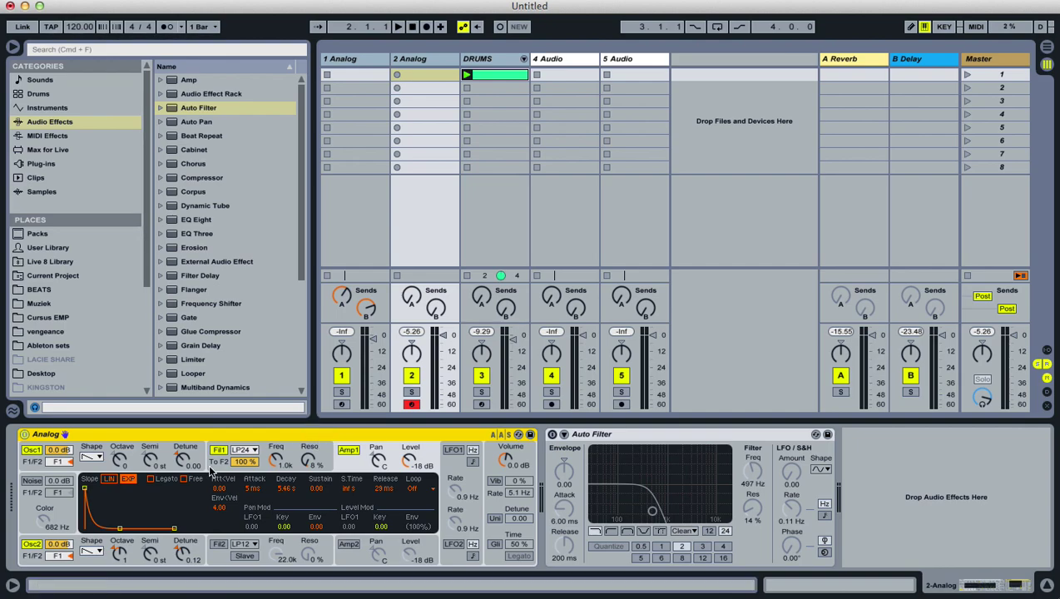
- Switch off oscillator 2 and set oscillator 1's shape to noise
{"action": "left_click", "coordinate": [38, 547]}
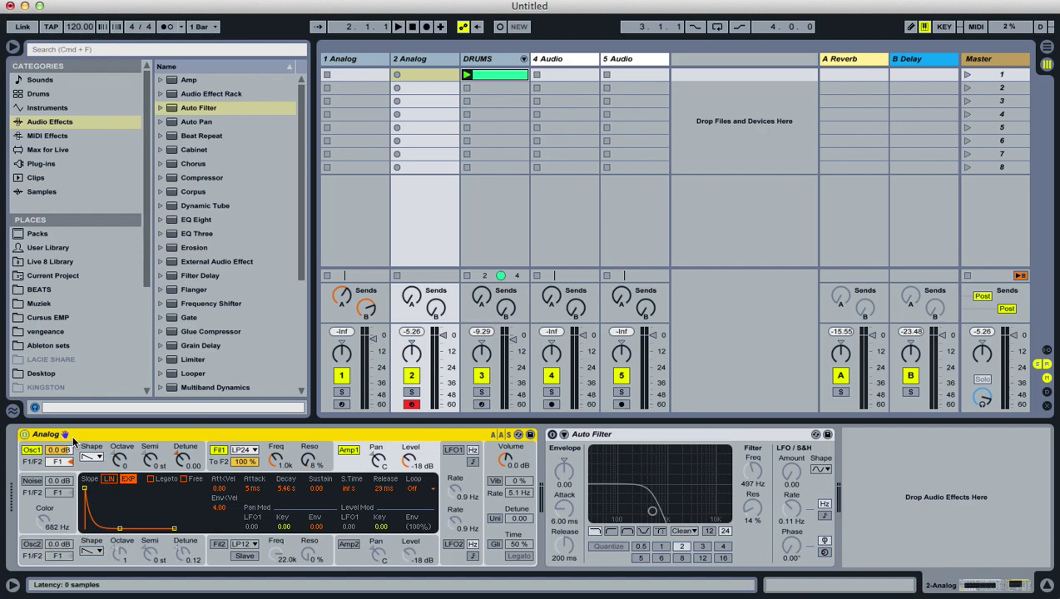
{"action": "left_click", "coordinate": [103, 458]}
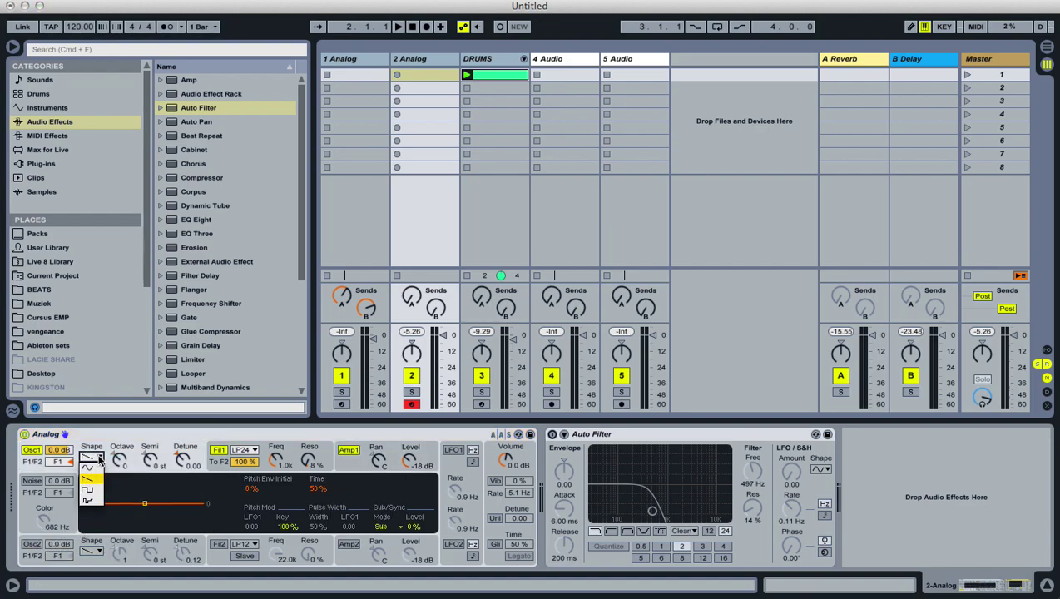
{"action": "left_click", "coordinate": [98, 504]}
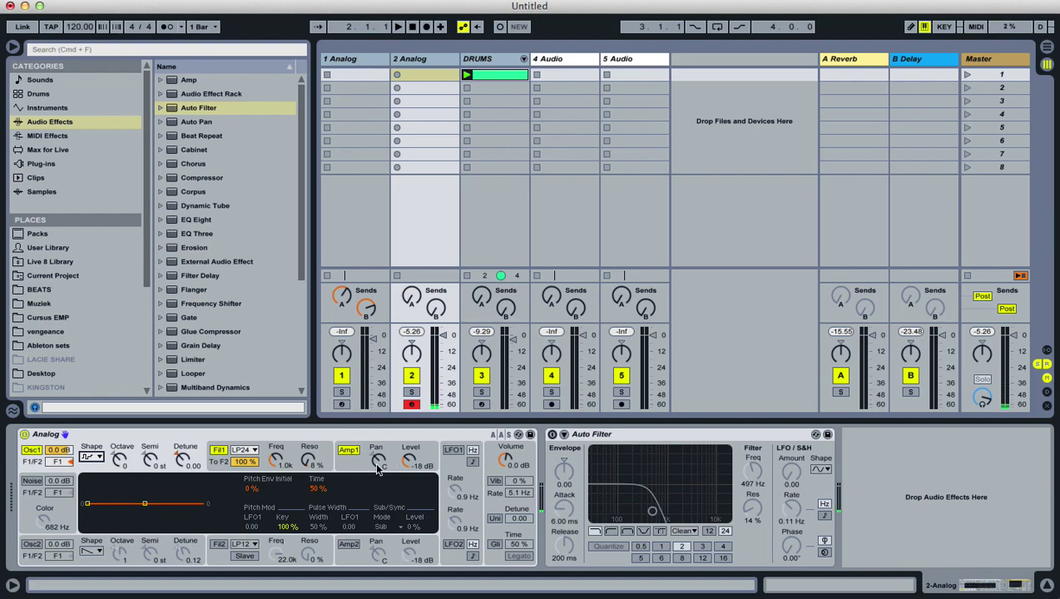
- Open Filter 1's frequency to 22 kHz and switch the Auto Filter back on as a high-pass at 8.13 kHz
{"action": "left_click_drag", "start_coordinate": [283, 454], "coordinate": [283, 428]}
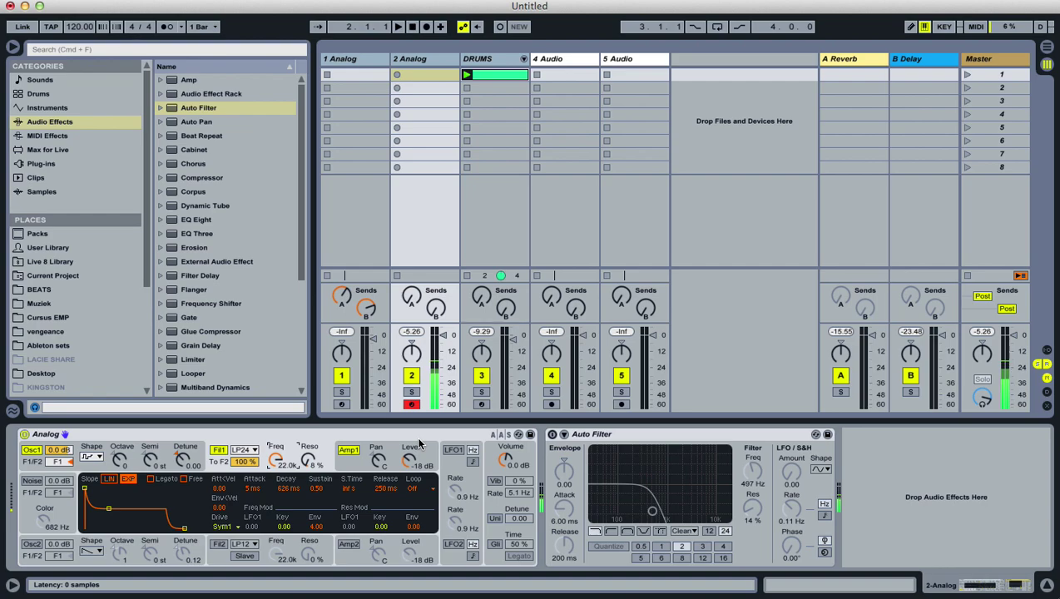
{"action": "left_click", "coordinate": [624, 434]}
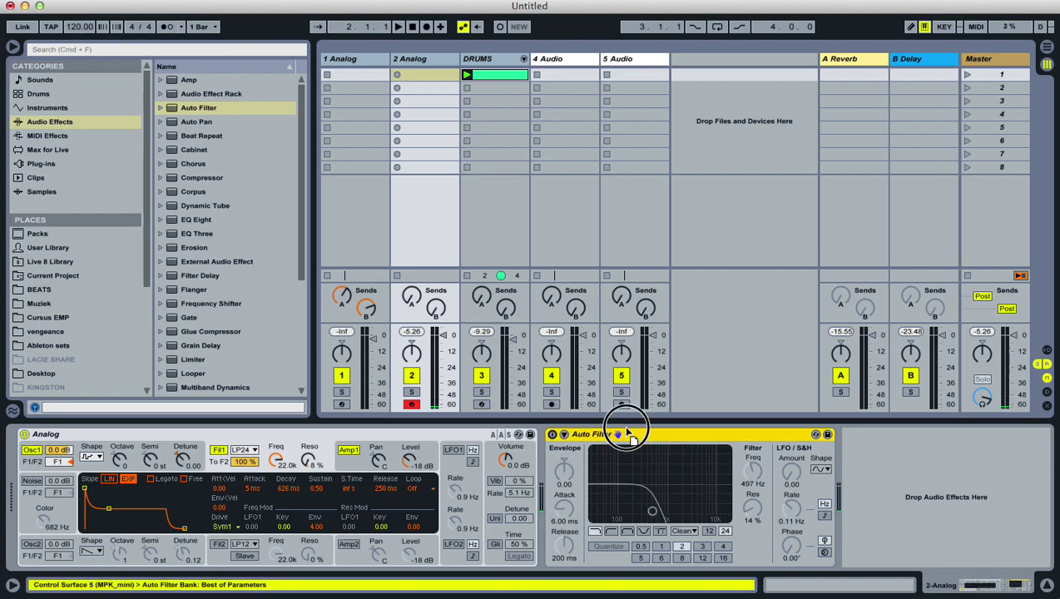
{"action": "left_click", "coordinate": [552, 434]}
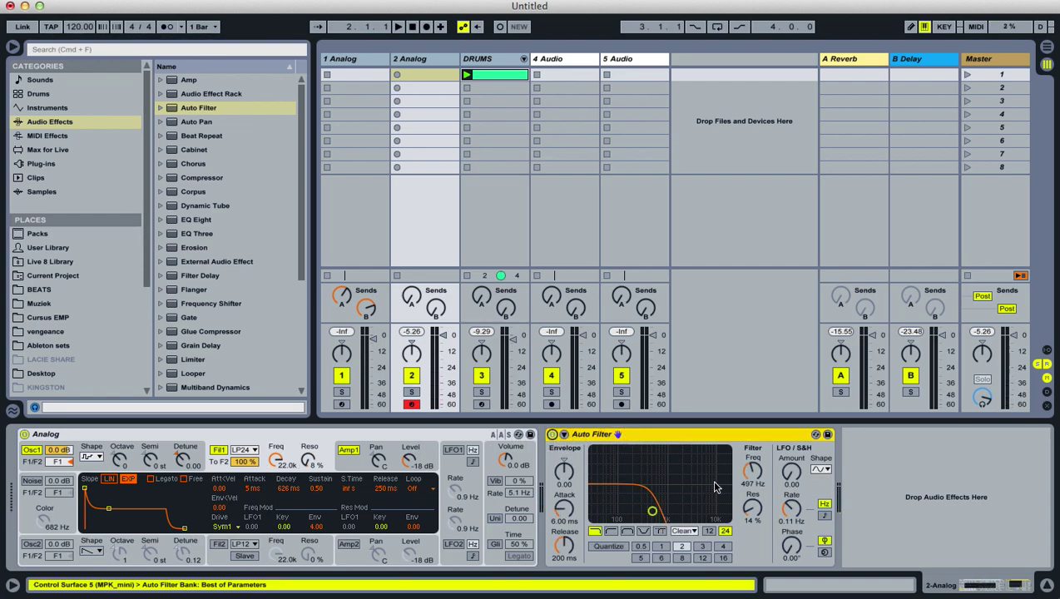
{"action": "left_click", "coordinate": [611, 531]}
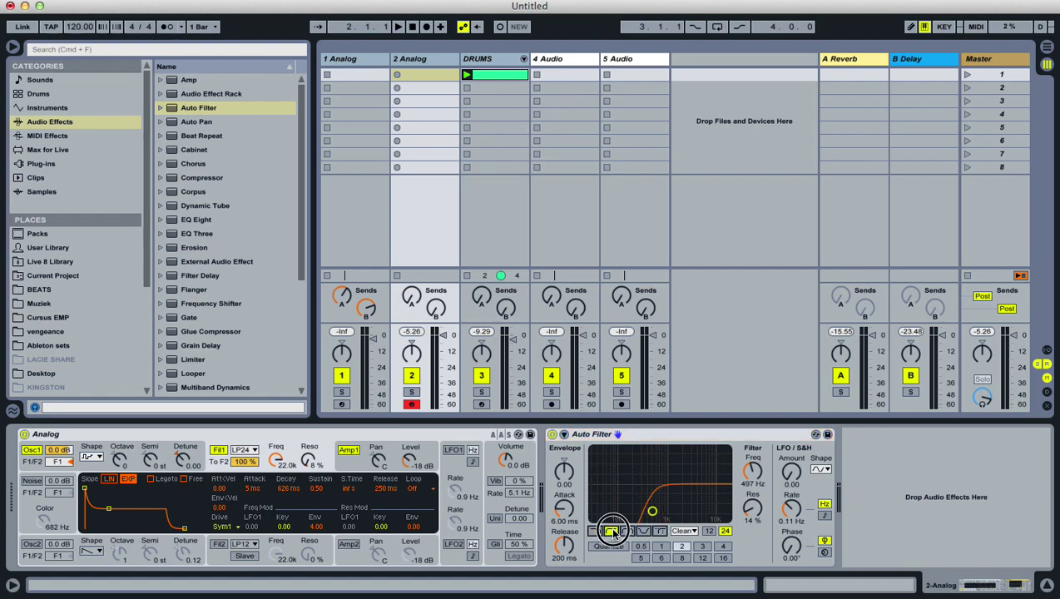
{"action": "left_click_drag", "start_coordinate": [755, 481], "coordinate": [756, 424]}
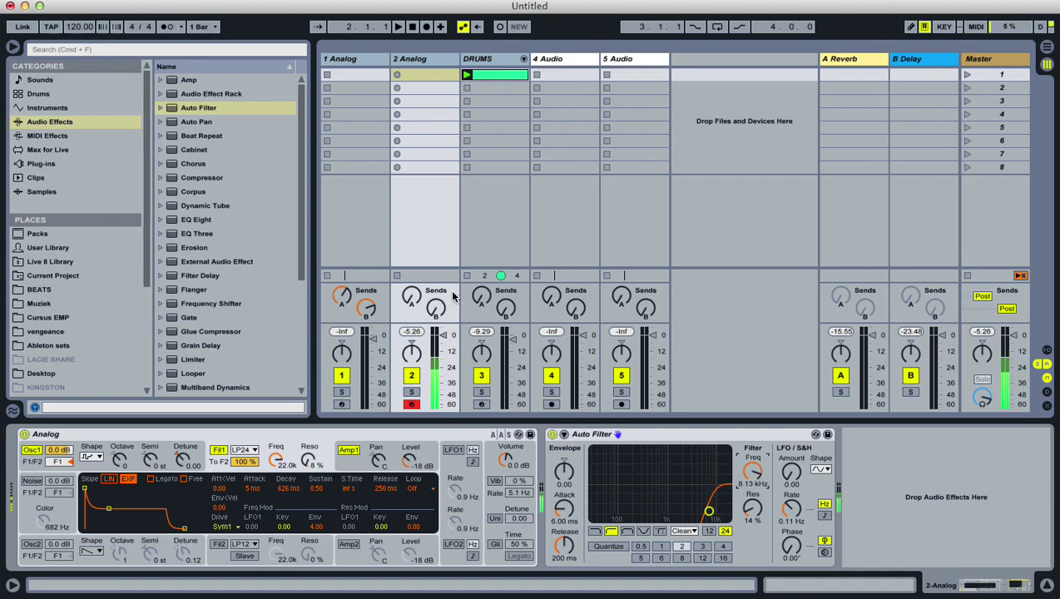
- Create a MIDI clip in track 2's first slot with C3 sixteenth notes at 1.1, 1.1.3, 1.2, 1.2.3, 1.3.3 and 1.4.3
{"action": "left_click", "coordinate": [432, 75]}
{"action": "double_click", "coordinate": [432, 75]}
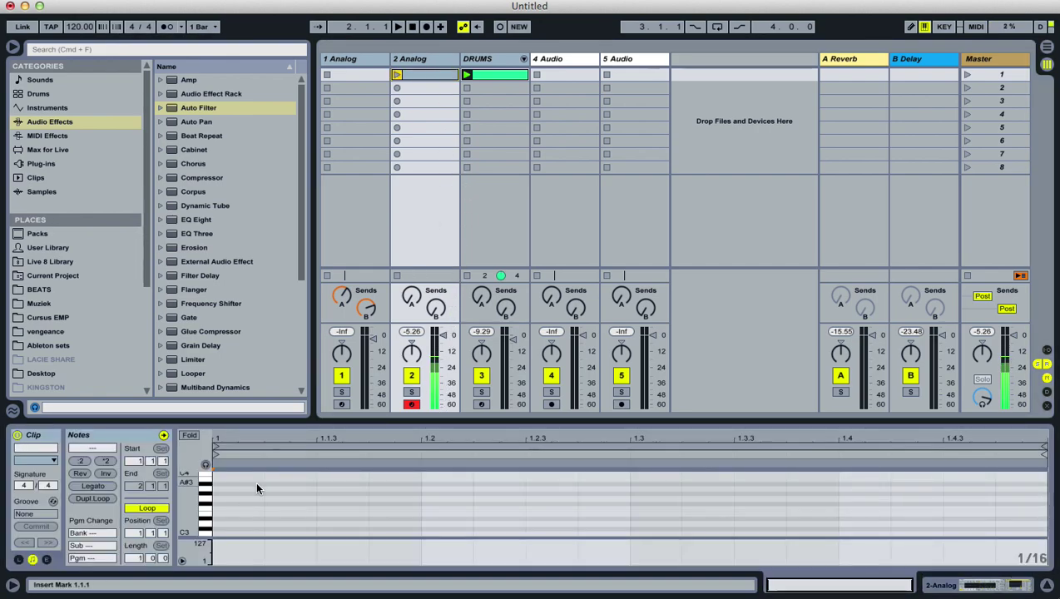
{"action": "double_click", "coordinate": [239, 532]}
{"action": "double_click", "coordinate": [342, 532]}
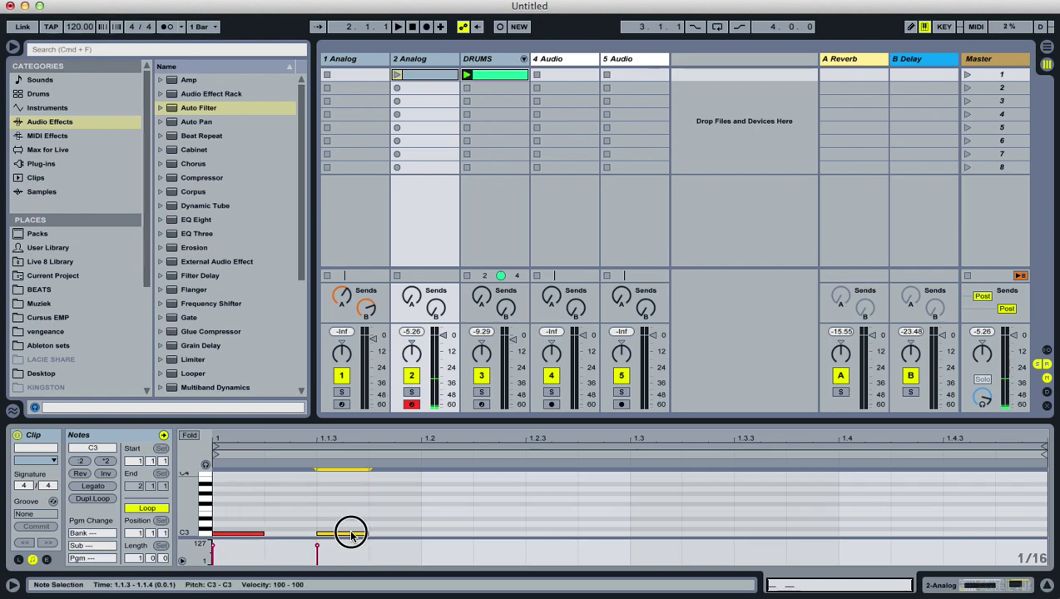
{"action": "double_click", "coordinate": [447, 532]}
{"action": "double_click", "coordinate": [551, 533]}
{"action": "double_click", "coordinate": [753, 533]}
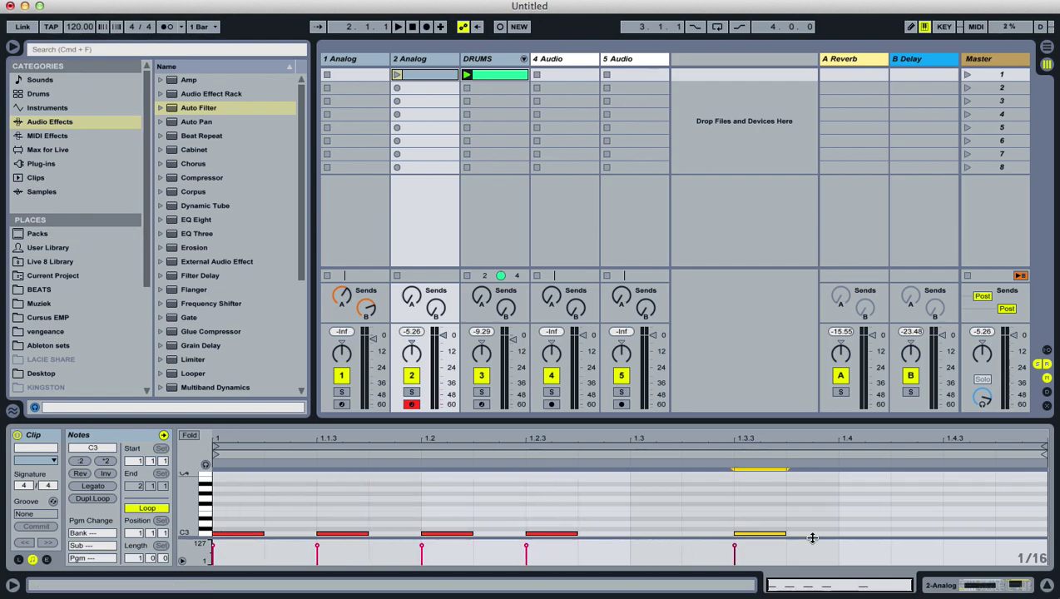
{"action": "double_click", "coordinate": [969, 533]}
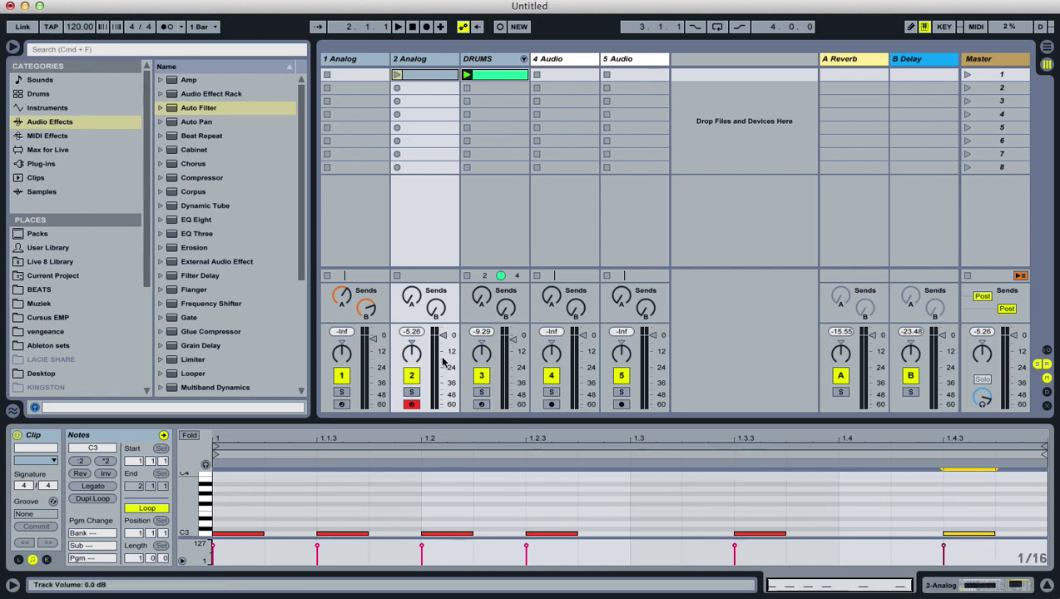
- Solo track 2, launch its new clip, and show the track's devices
{"action": "left_click", "coordinate": [411, 392]}
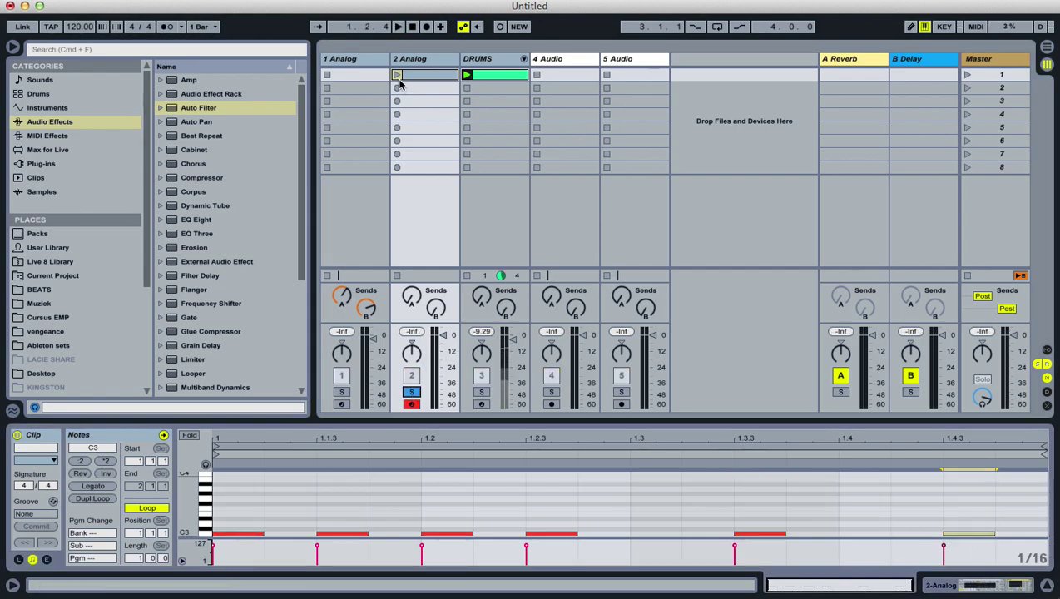
{"action": "left_click", "coordinate": [397, 75]}
{"action": "left_click", "coordinate": [421, 58]}
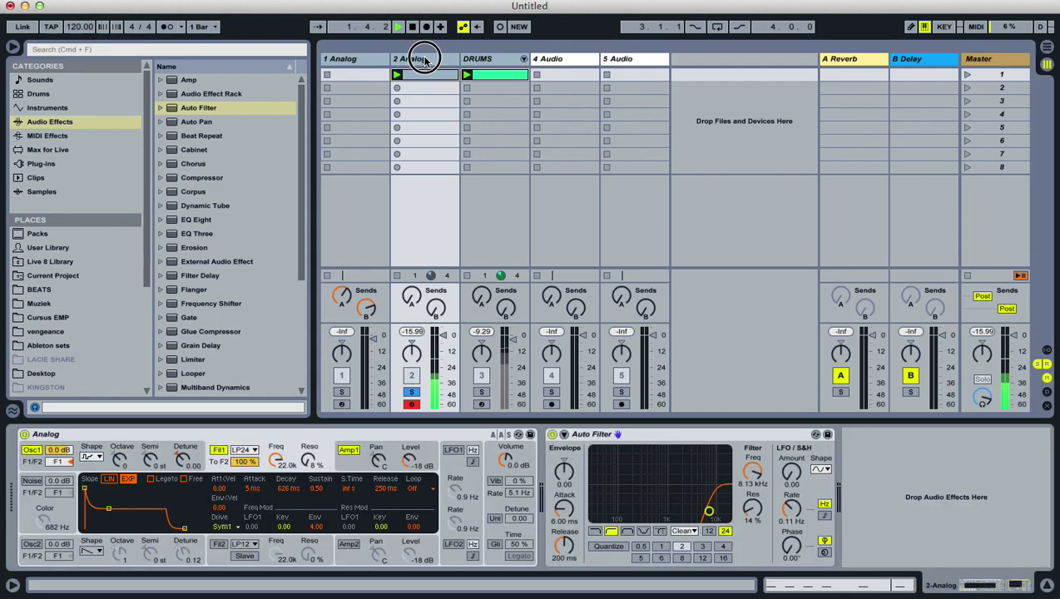
- Set the Amp1 envelope's release to 66 ms, stop playback, and select the Auto Filter
{"action": "left_click", "coordinate": [343, 466]}
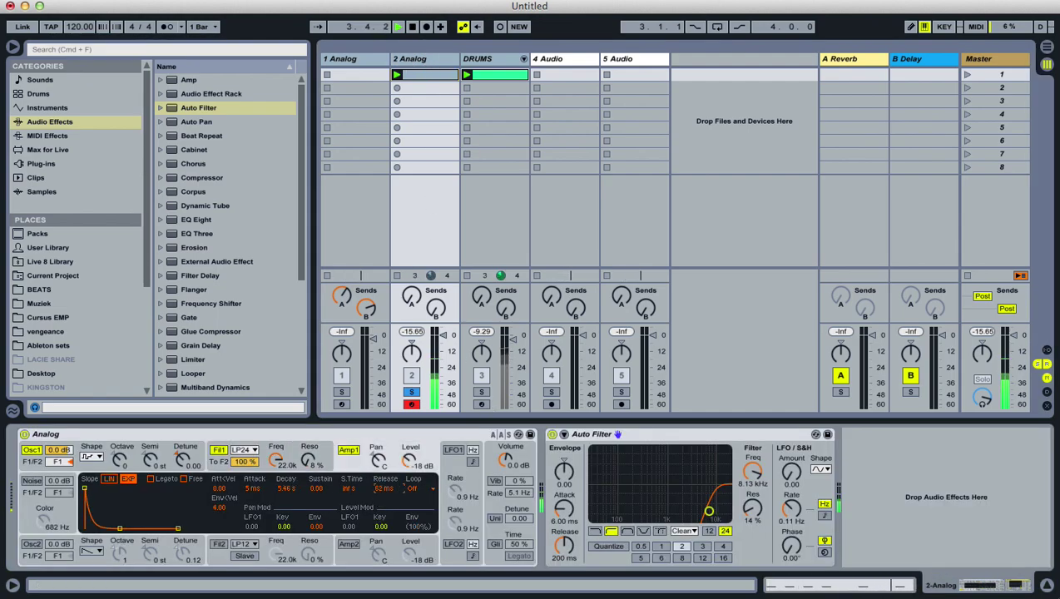
{"action": "left_click_drag", "start_coordinate": [385, 489], "coordinate": [386, 492]}
{"action": "key", "text": "space"}
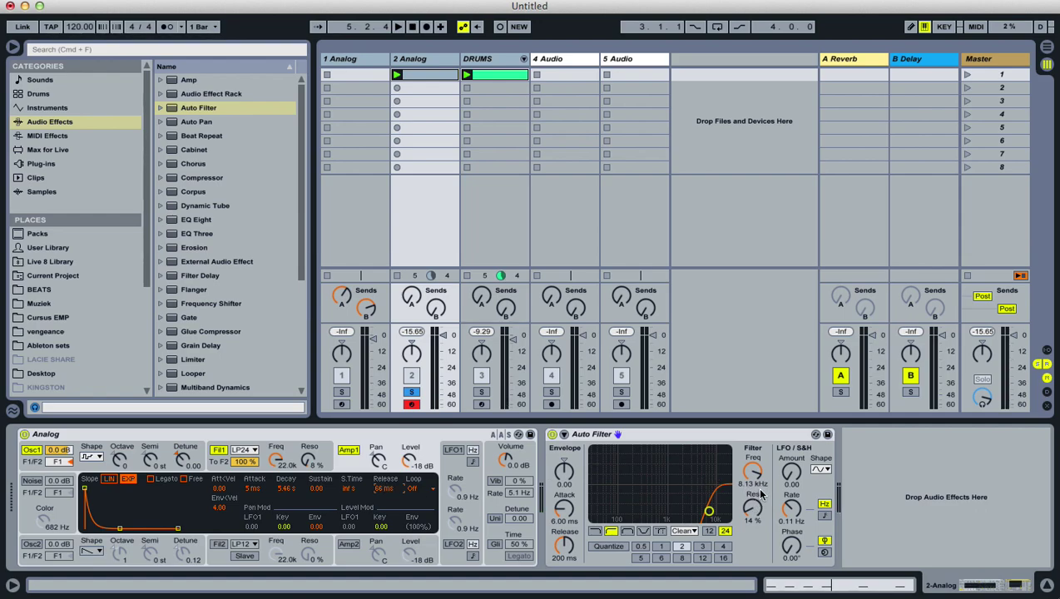
{"action": "left_click", "coordinate": [700, 434]}
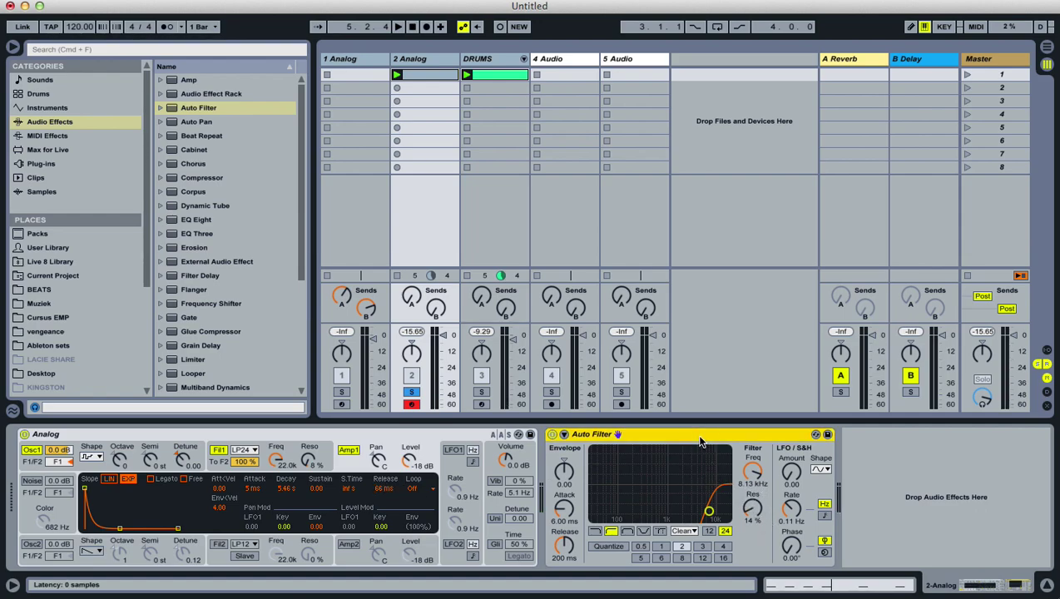
- Remove the Auto Filter and set Analog's Filter 1 to High-pass 24dB/oct at 8.0 kHz with 14% resonance, auditioning the clip
{"action": "key", "text": "Delete"}
{"action": "left_click", "coordinate": [277, 460]}
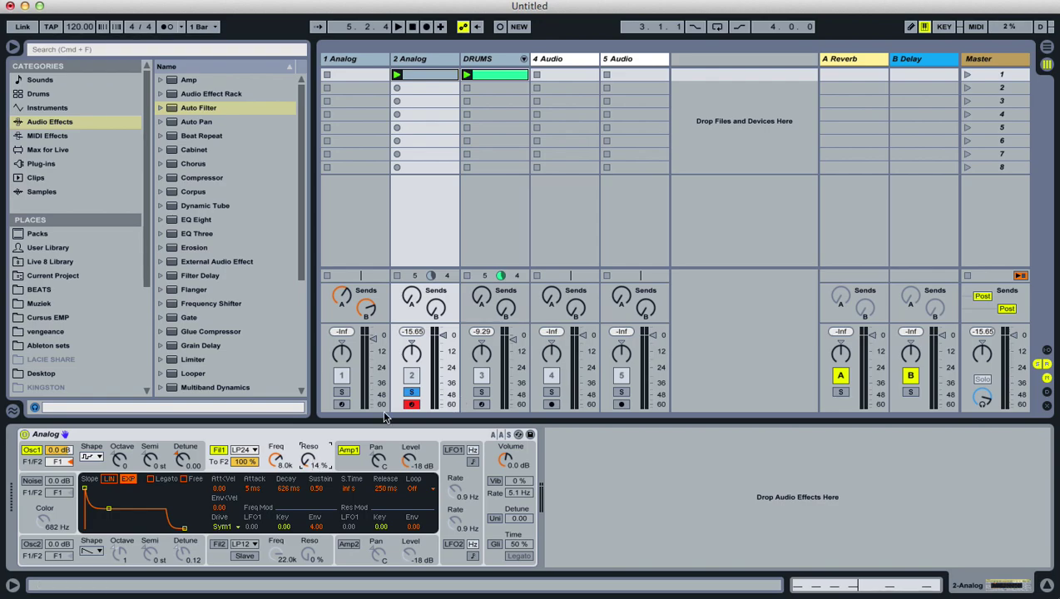
{"action": "key", "text": "space"}
{"action": "key", "text": "space"}
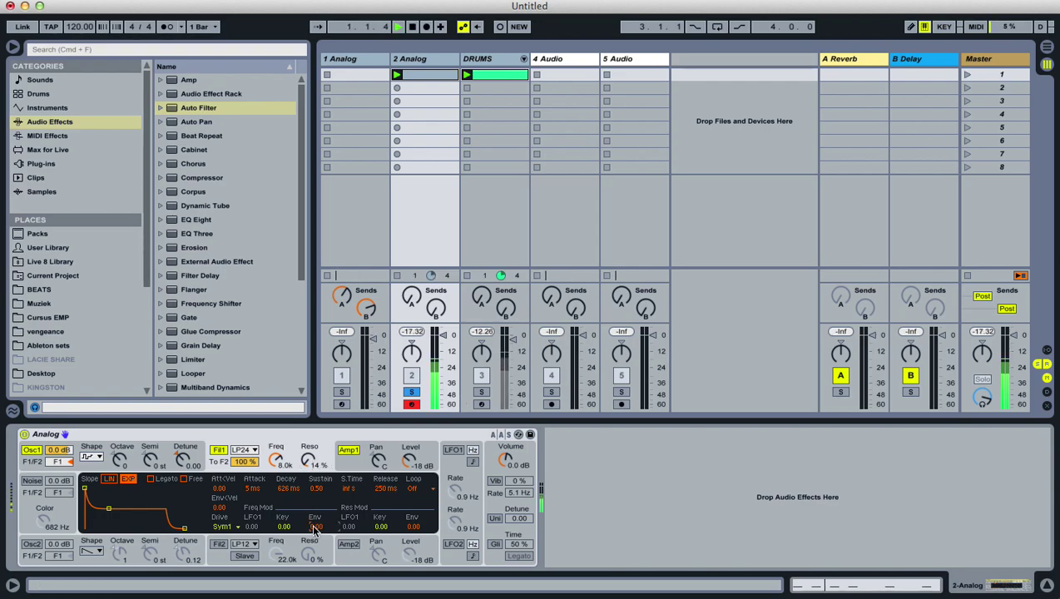
{"action": "left_click", "coordinate": [243, 449]}
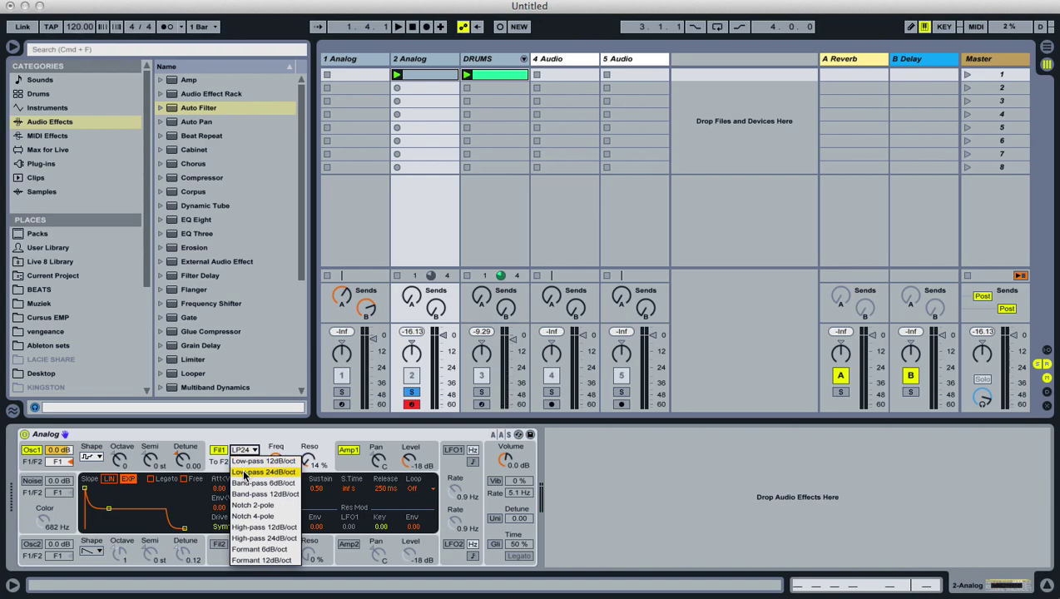
{"action": "left_click", "coordinate": [260, 538]}
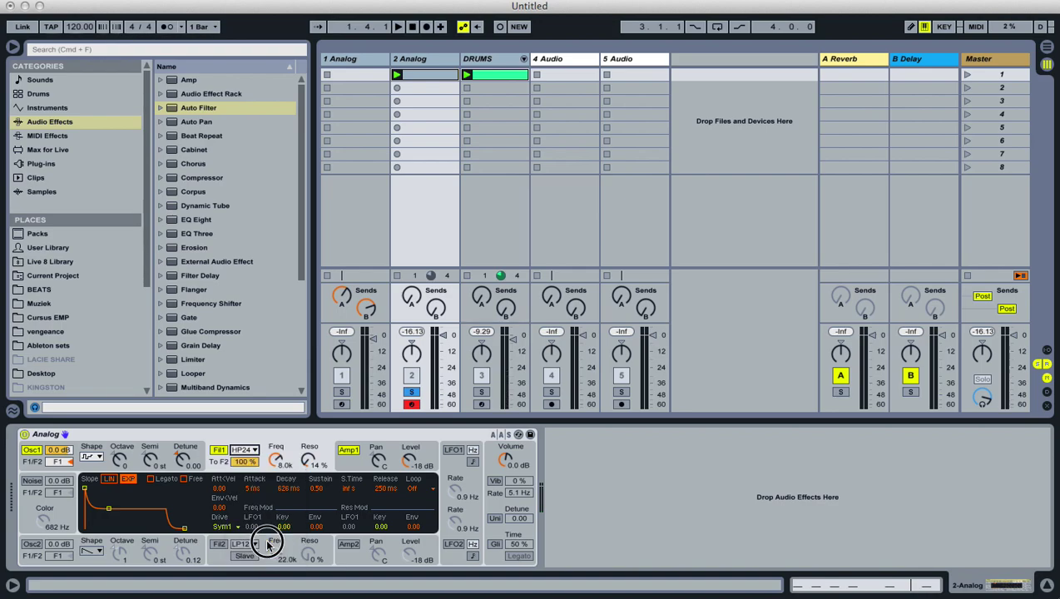
- Try an Auto Filter after Analog as a high-pass at 1.86 kHz and remove it again
{"action": "left_click_drag", "start_coordinate": [200, 109], "coordinate": [678, 514]}
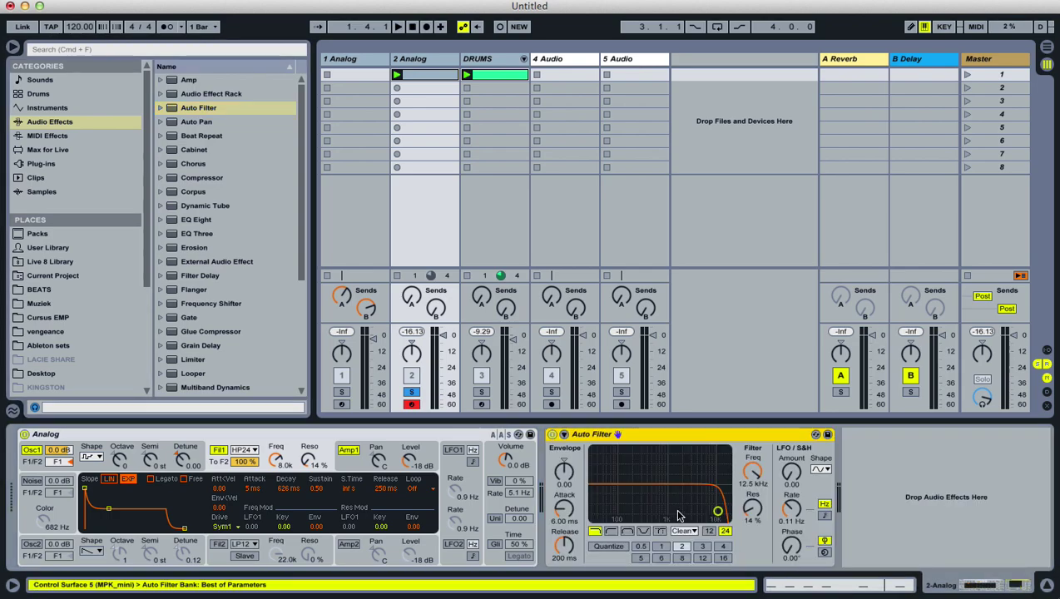
{"action": "left_click_drag", "start_coordinate": [747, 481], "coordinate": [702, 484]}
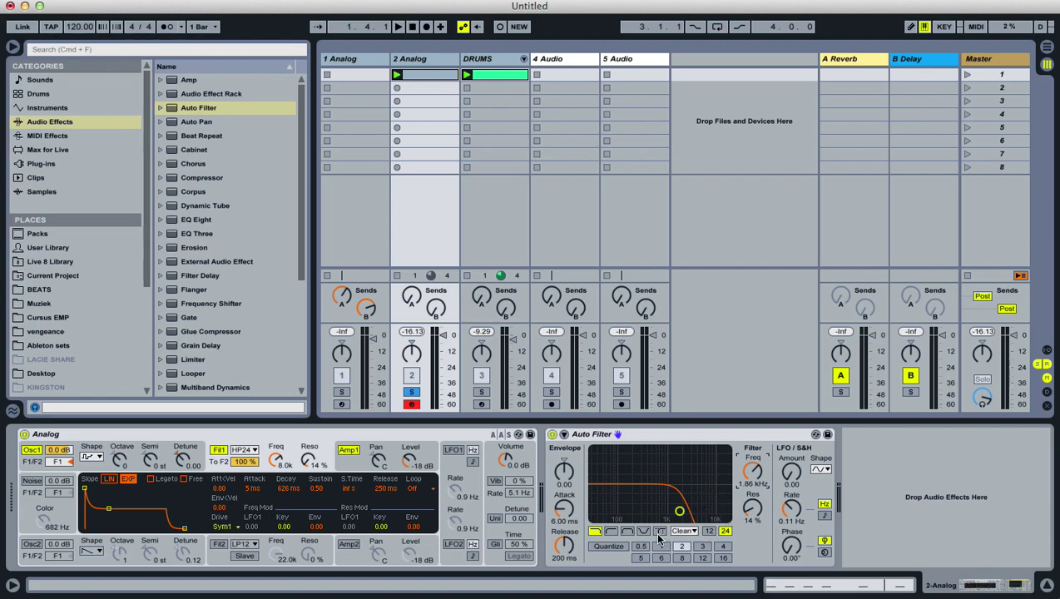
{"action": "left_click", "coordinate": [611, 531]}
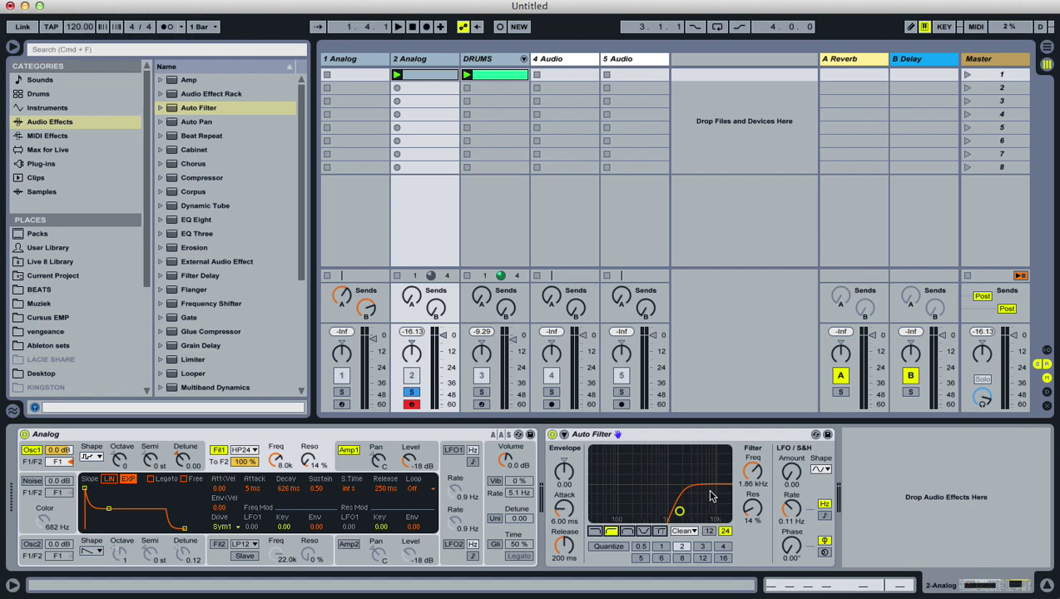
{"action": "left_click", "coordinate": [670, 433]}
{"action": "key", "text": "Delete"}
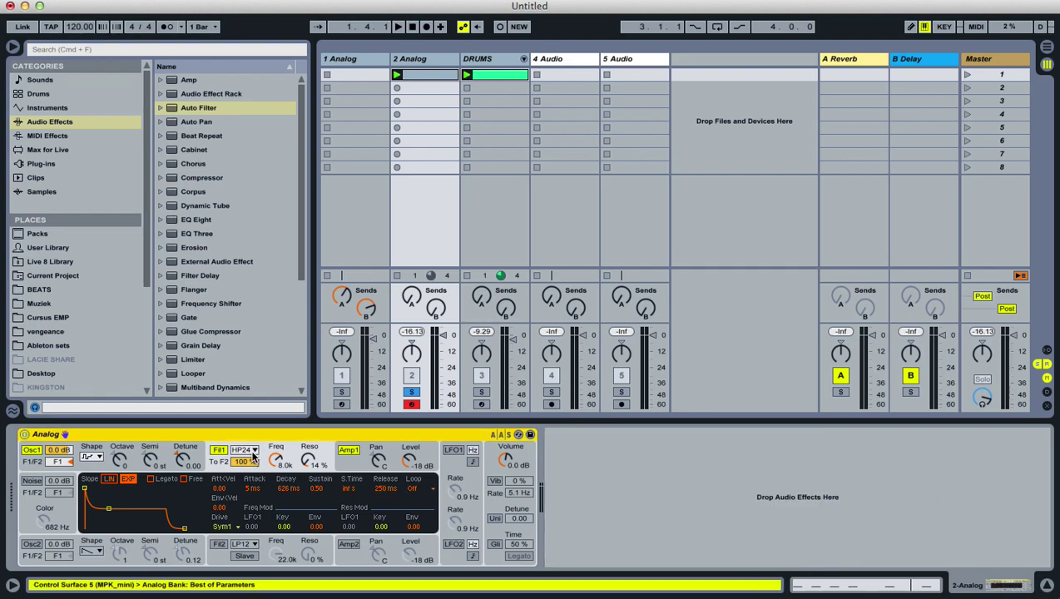
- Select High-pass 24dB/oct for Filter 1 and set the Amp1 envelope's release to 125 ms while the clip plays
{"action": "left_click", "coordinate": [252, 455]}
{"action": "left_click", "coordinate": [266, 538]}
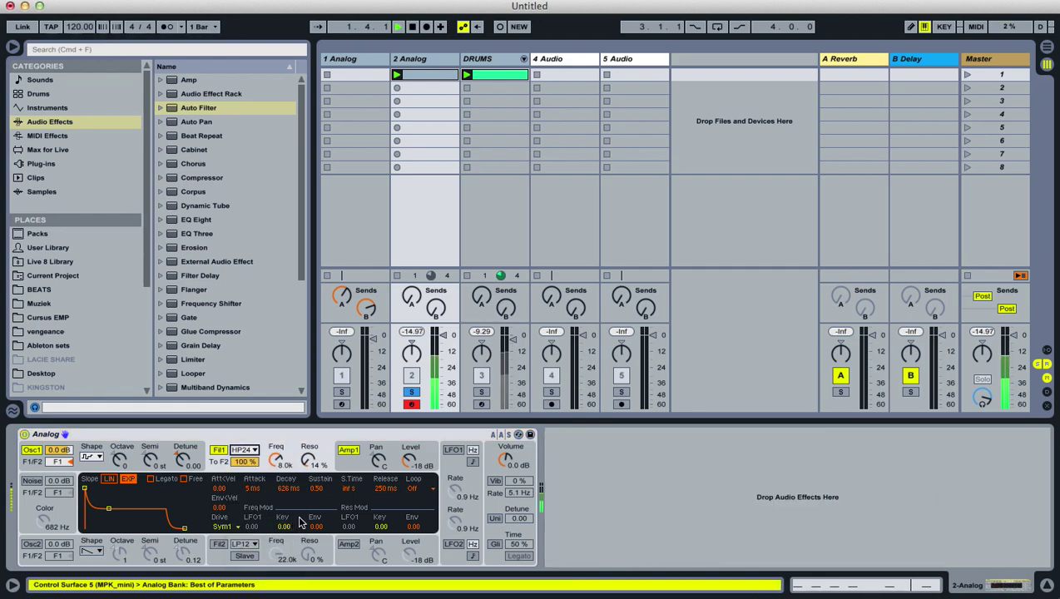
{"action": "left_click", "coordinate": [358, 466]}
{"action": "mouse_move", "coordinate": [387, 488]}
{"action": "left_mouse_down"}
{"action": "mouse_move", "coordinate": [387, 500]}
{"action": "mouse_move", "coordinate": [388, 479]}
{"action": "left_mouse_up"}
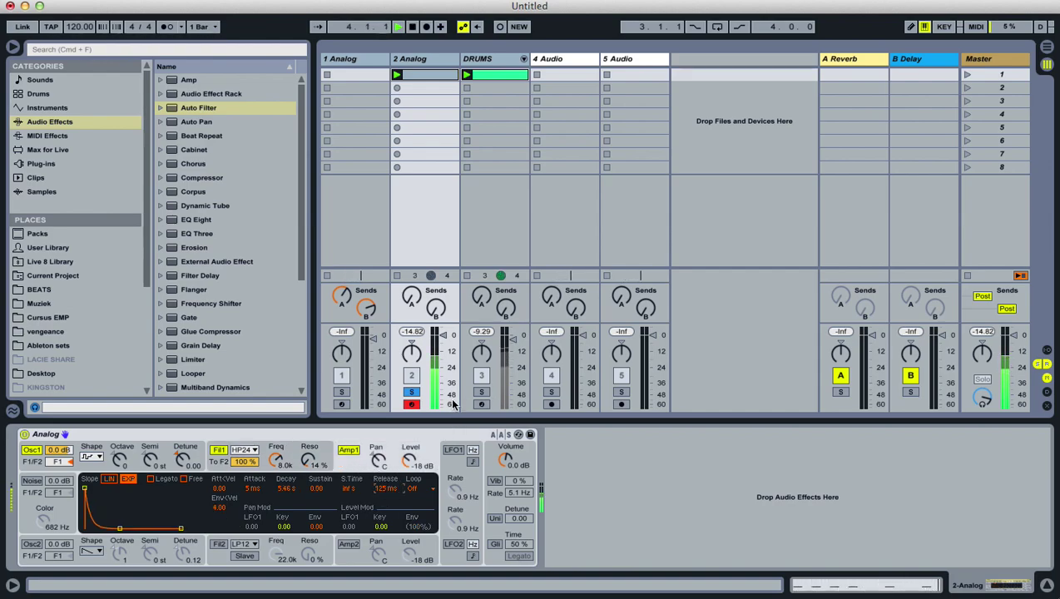
- Unsolo track 2 and set Filter 1's frequency to 6.8 kHz while listening with the drums
{"action": "left_click", "coordinate": [411, 392]}
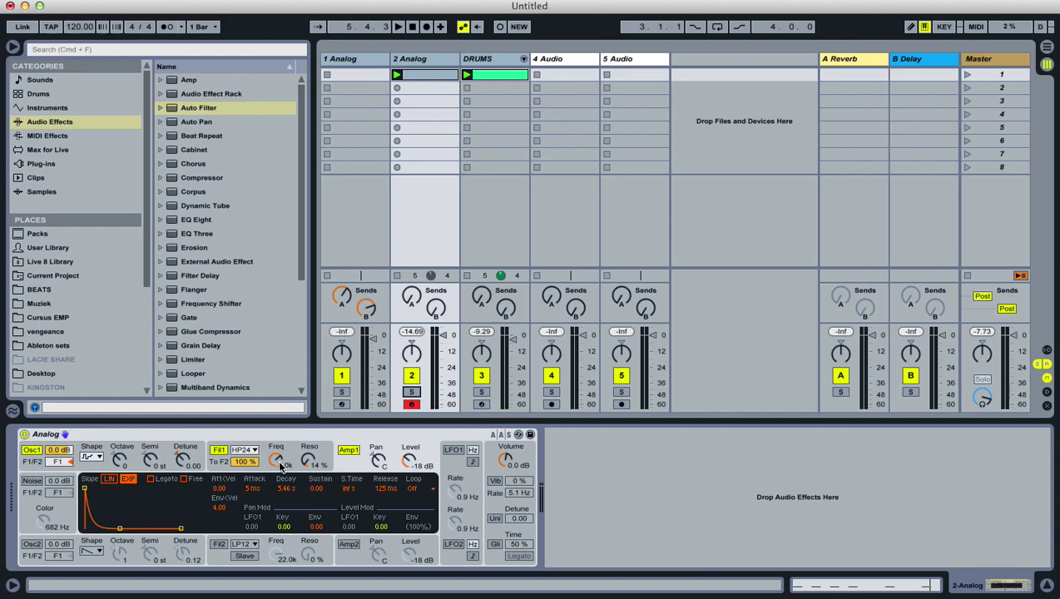
{"action": "key", "text": "space"}
{"action": "mouse_move", "coordinate": [278, 462]}
{"action": "left_mouse_down"}
{"action": "mouse_move", "coordinate": [278, 492]}
{"action": "mouse_move", "coordinate": [277, 468]}
{"action": "left_mouse_up"}
{"action": "key", "text": "space"}
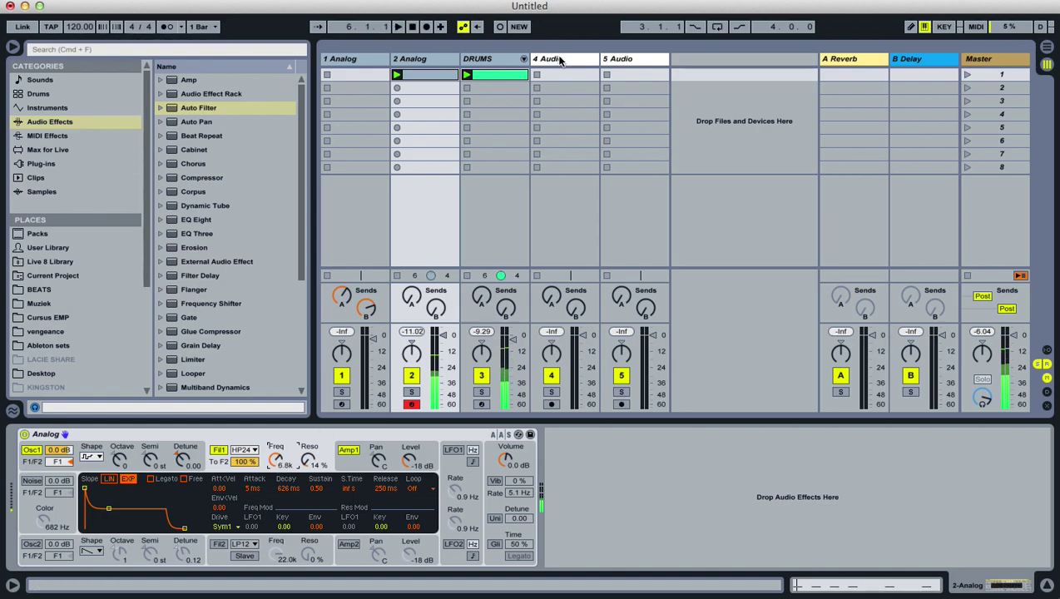
- Switch to Arrangement View and sweep Filter 1's frequency down to 576 Hz during playback
{"action": "key", "text": "Tab"}
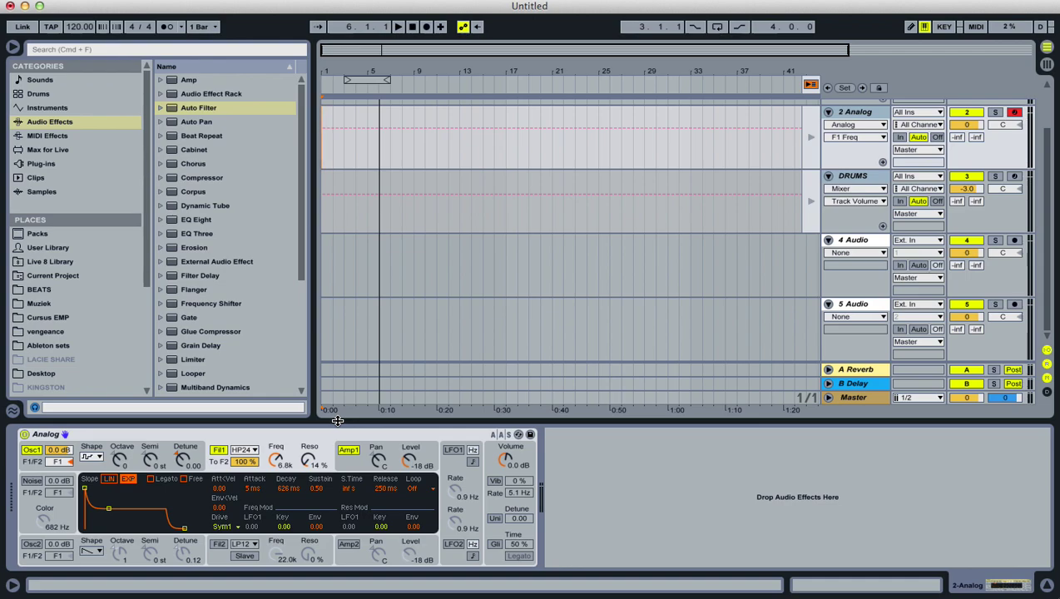
{"action": "left_click_drag", "start_coordinate": [277, 459], "coordinate": [277, 454]}
{"action": "key", "text": "space"}
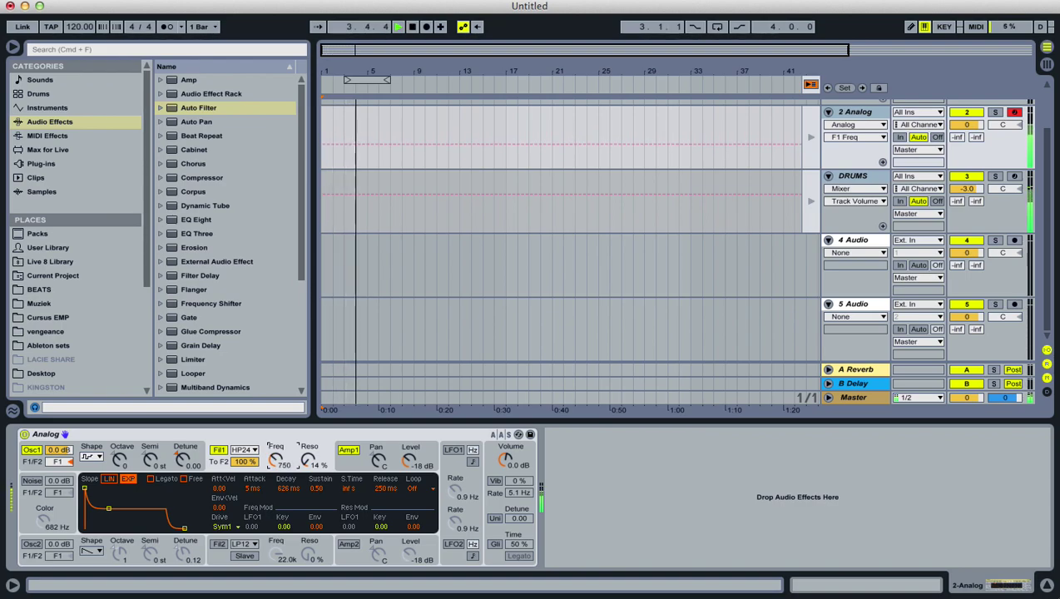
{"action": "key", "text": "space"}
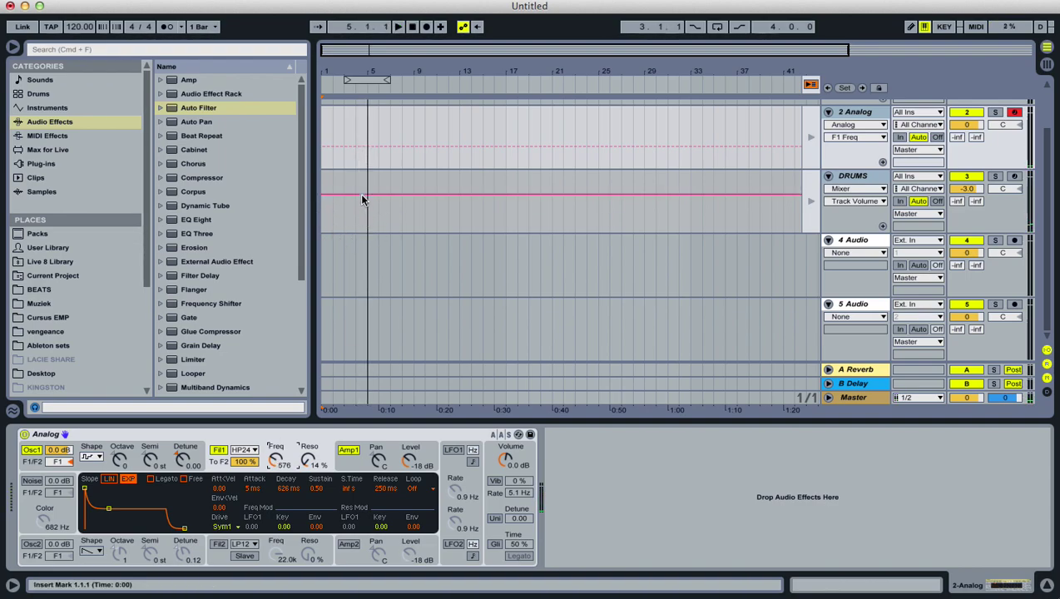
- Delete the Analog device from track 2, return to Session View, and delete the track's first-slot clip
{"action": "left_click", "coordinate": [377, 434]}
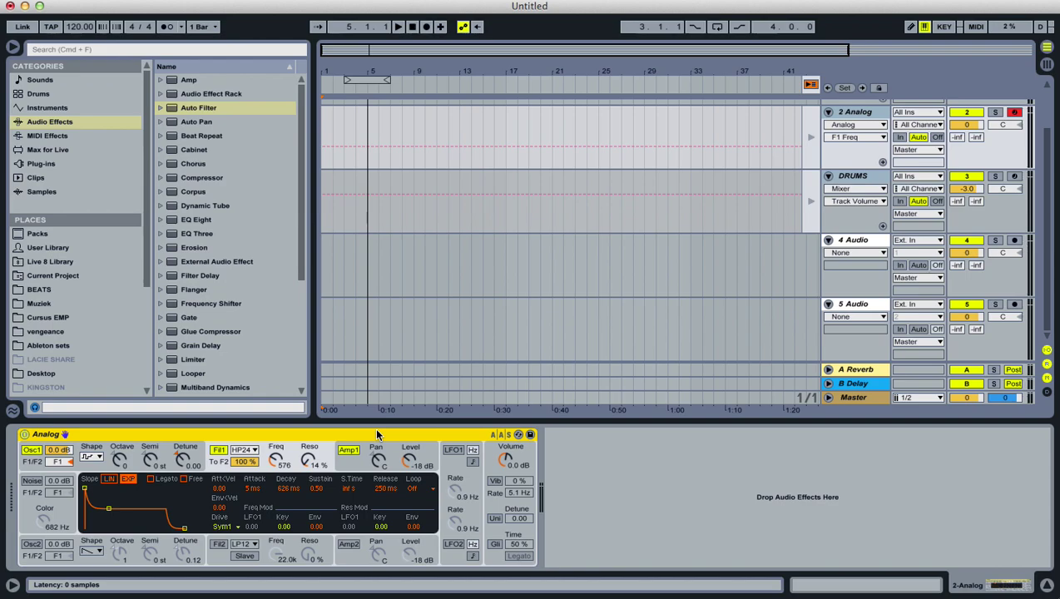
{"action": "key", "text": "Delete"}
{"action": "key", "text": "Tab"}
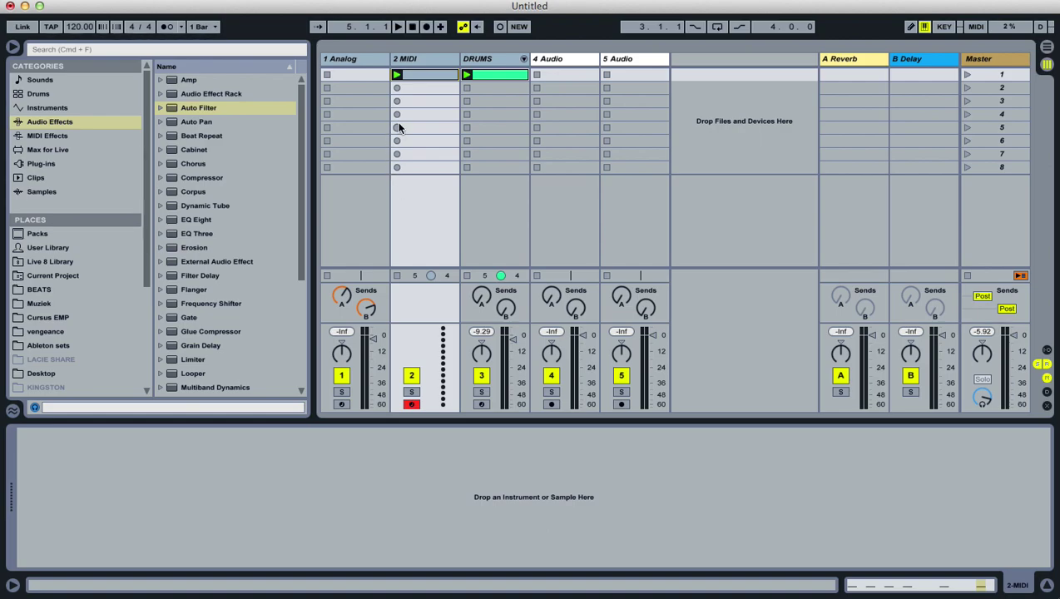
{"action": "left_click", "coordinate": [343, 58]}
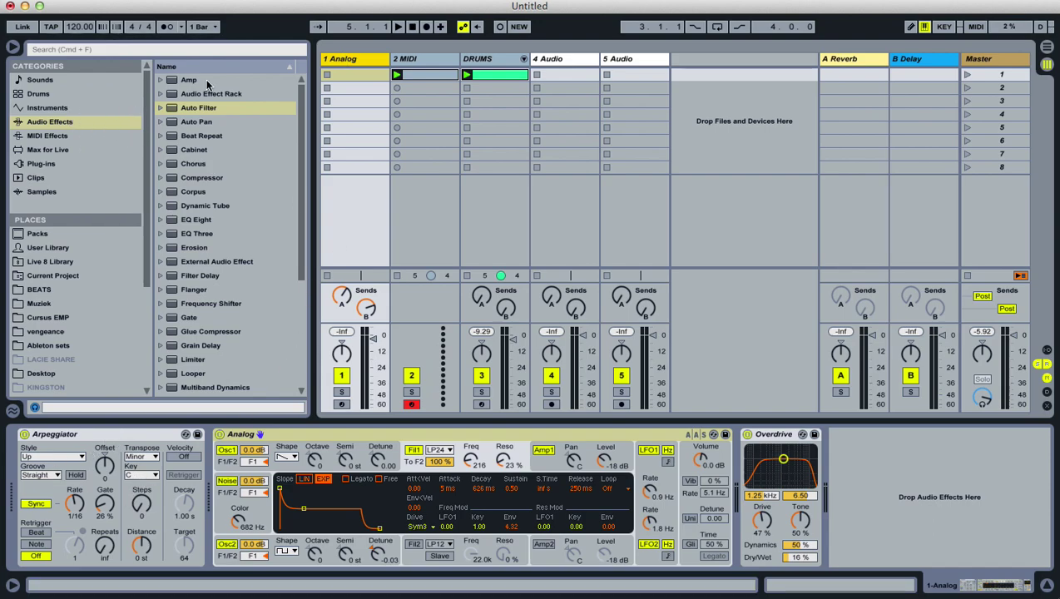
{"action": "left_click", "coordinate": [436, 61]}
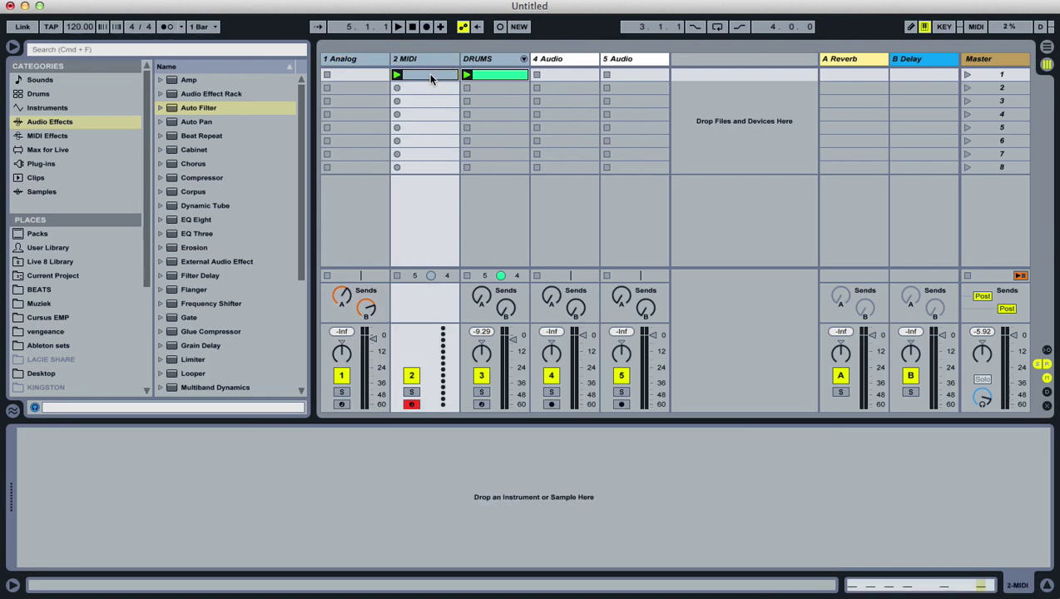
{"action": "key", "text": "Delete"}
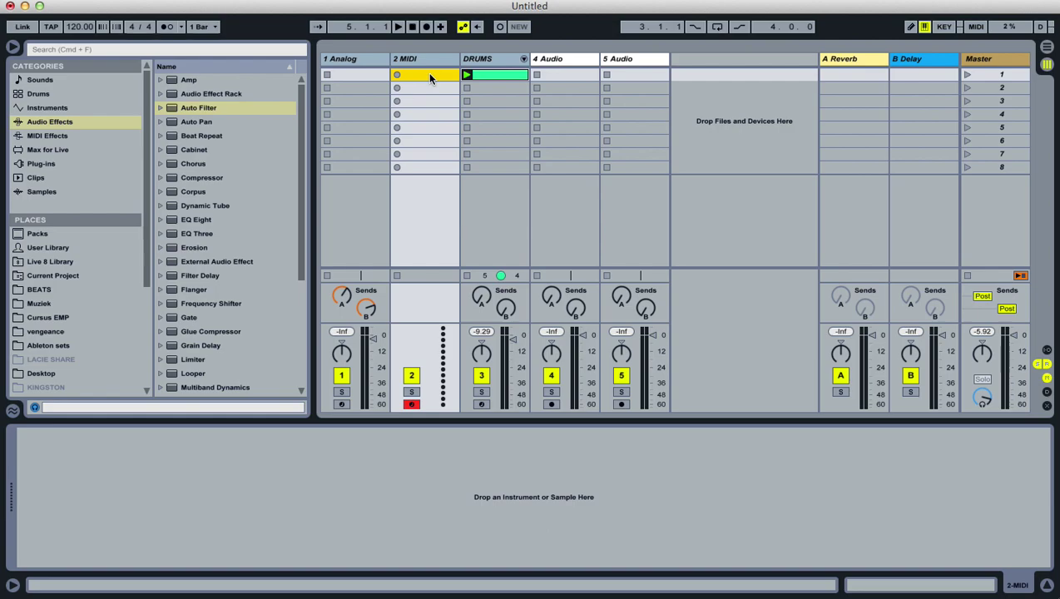
- Delete the Arpeggiator in front of Analog on track 1
{"action": "left_click", "coordinate": [350, 74]}
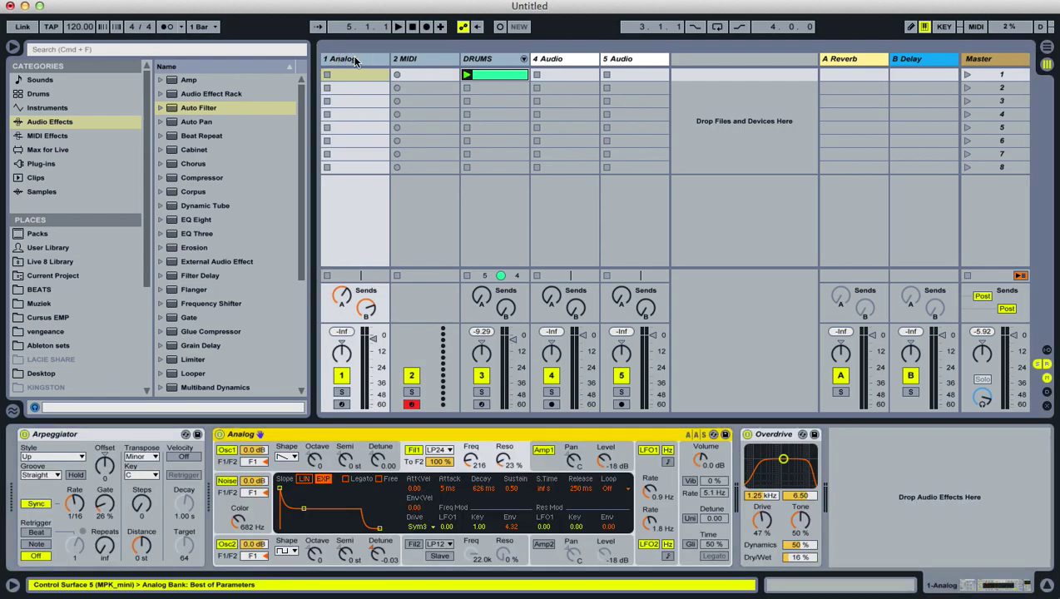
{"action": "left_click", "coordinate": [152, 436]}
{"action": "key", "text": "Delete"}
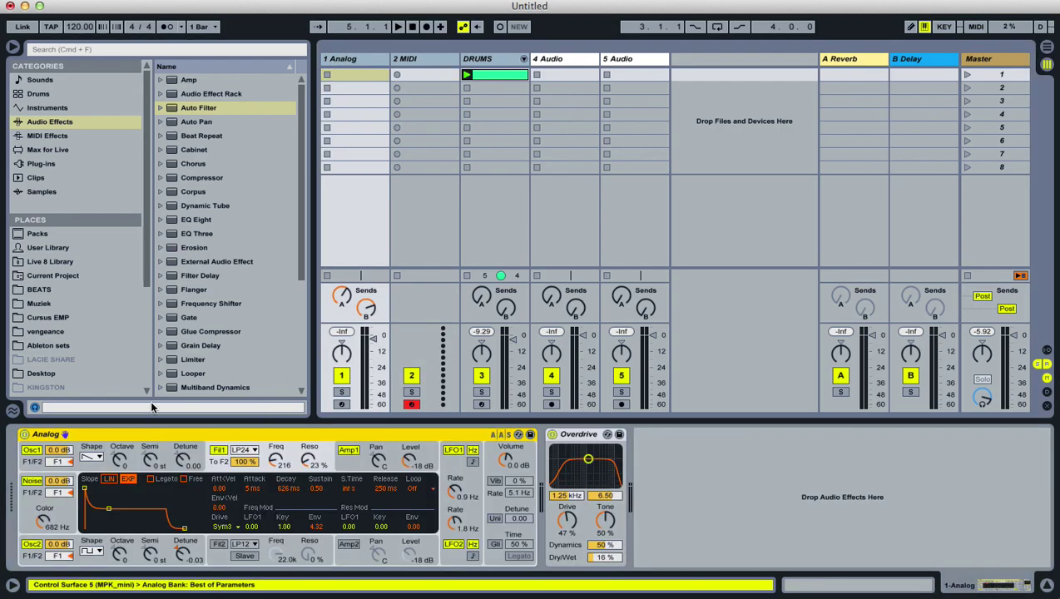
- Add a Reverb audio effect after the Overdrive on track 1
{"action": "left_click", "coordinate": [60, 136]}
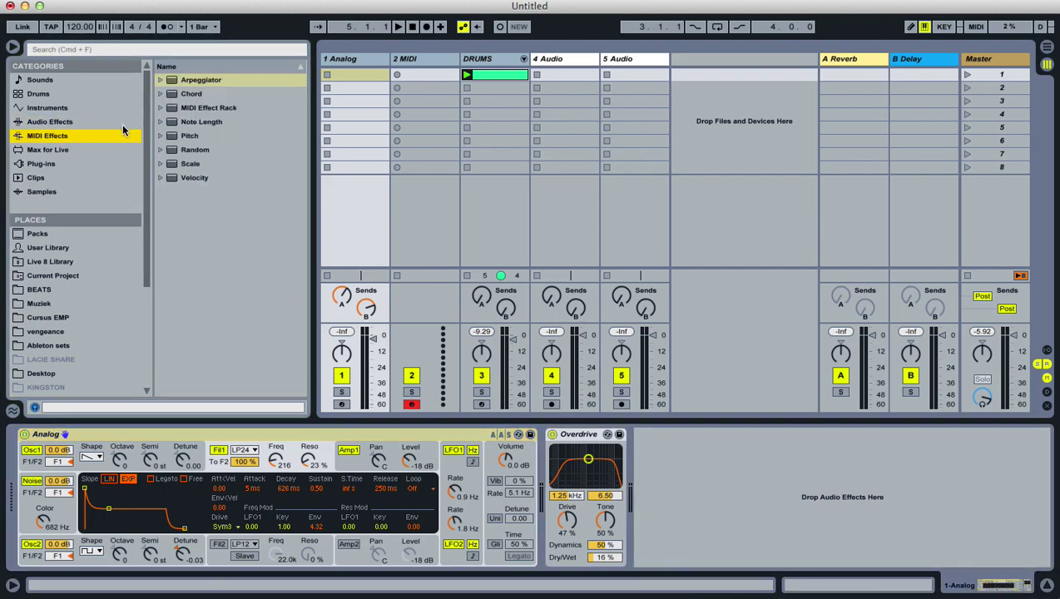
{"action": "left_click", "coordinate": [53, 123]}
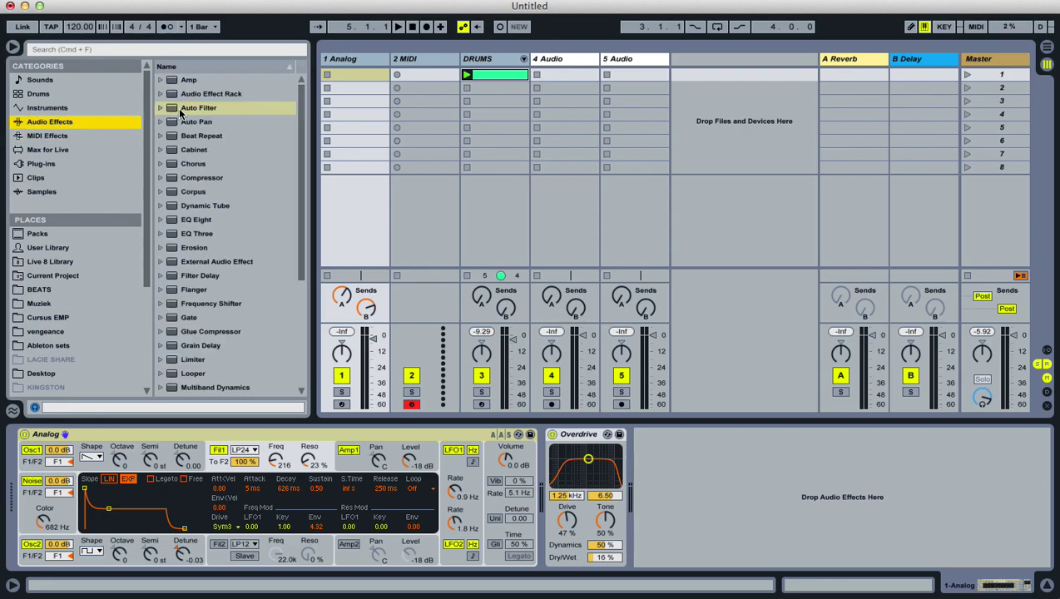
{"action": "scroll", "coordinate": [206, 249], "scroll_direction": "down", "scroll_amount": 5}
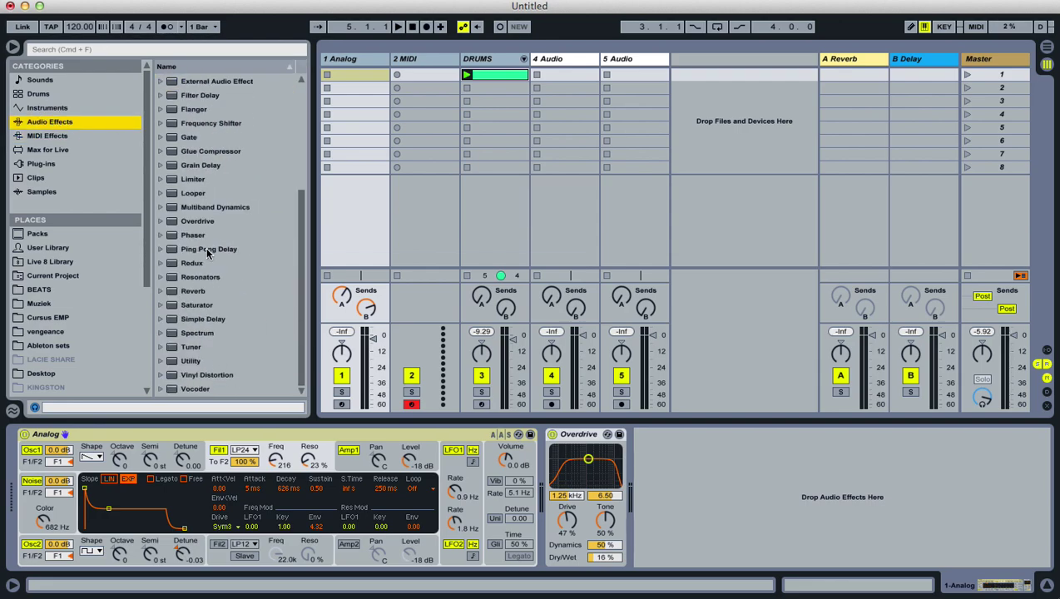
{"action": "left_click_drag", "start_coordinate": [193, 291], "coordinate": [884, 507]}
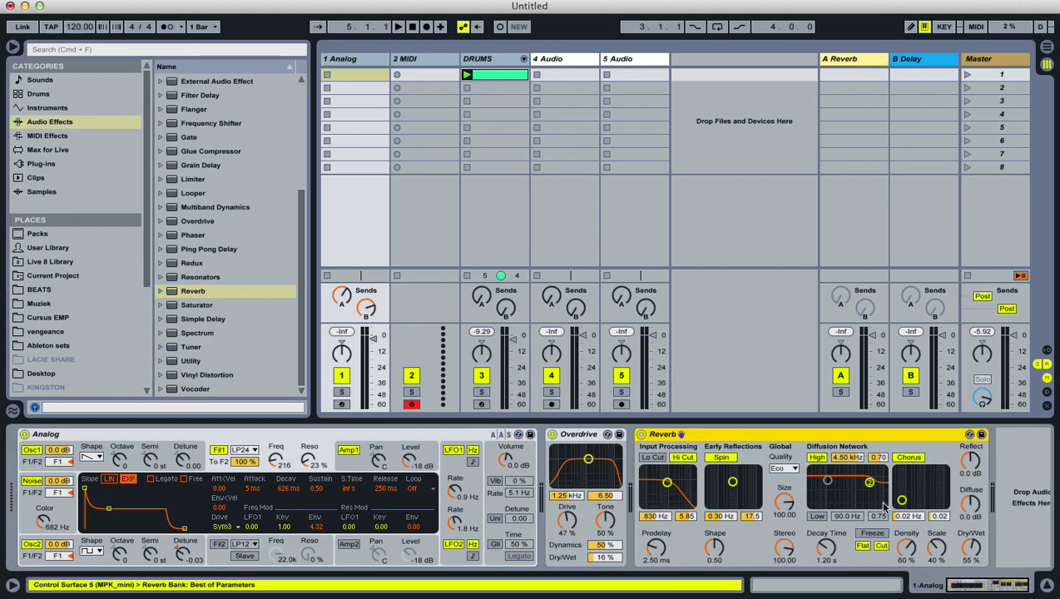
- Fold and unfold the Reverb, try it between Analog and the Overdrive, and delete it
{"action": "left_click", "coordinate": [237, 438]}
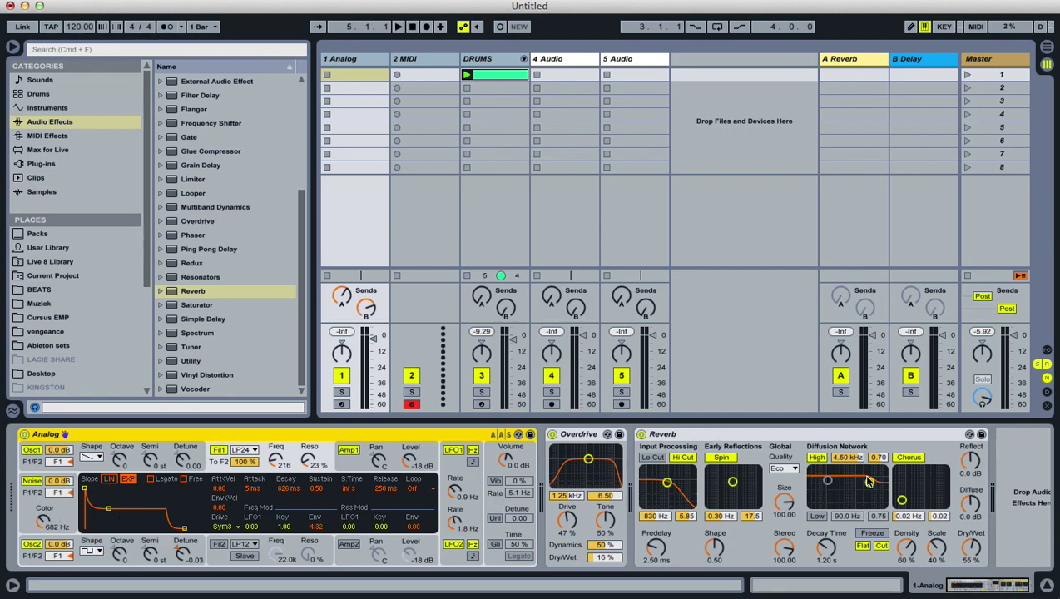
{"action": "double_click", "coordinate": [820, 435]}
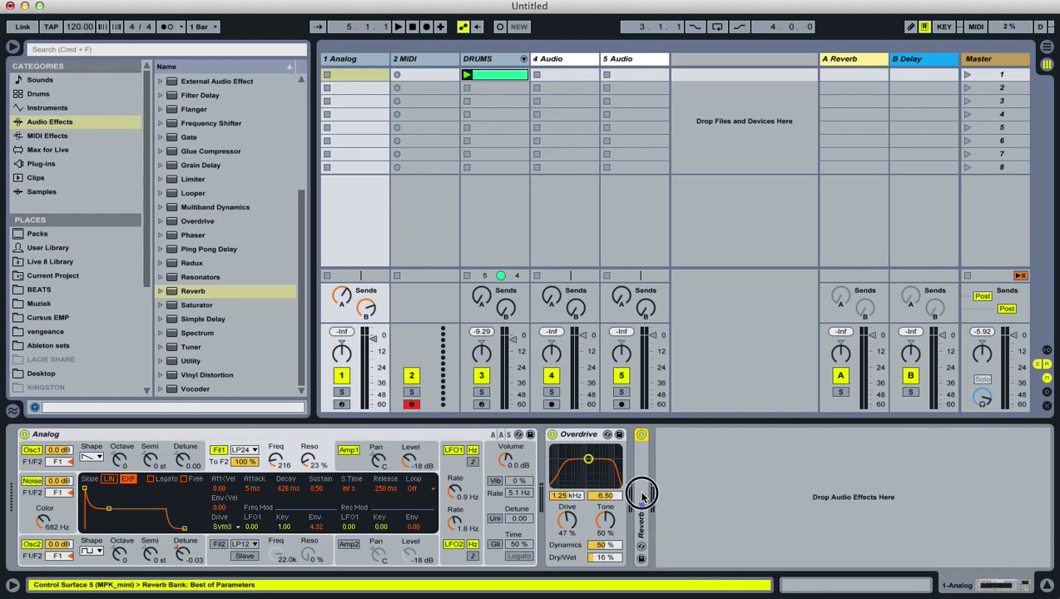
{"action": "double_click", "coordinate": [642, 497]}
{"action": "left_click_drag", "start_coordinate": [10, 495], "coordinate": [21, 491]}
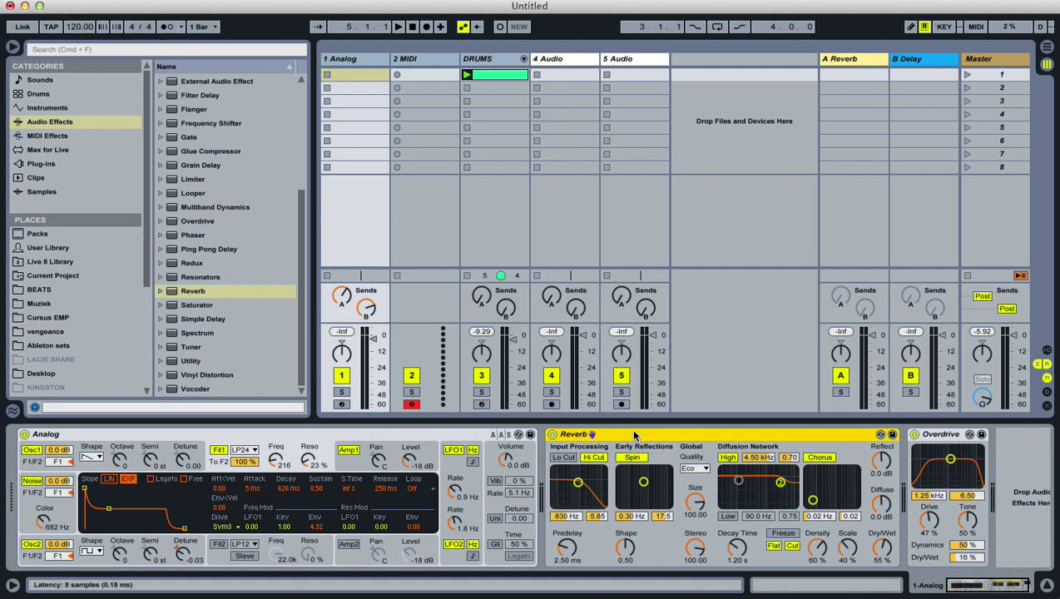
{"action": "key", "text": "Delete"}
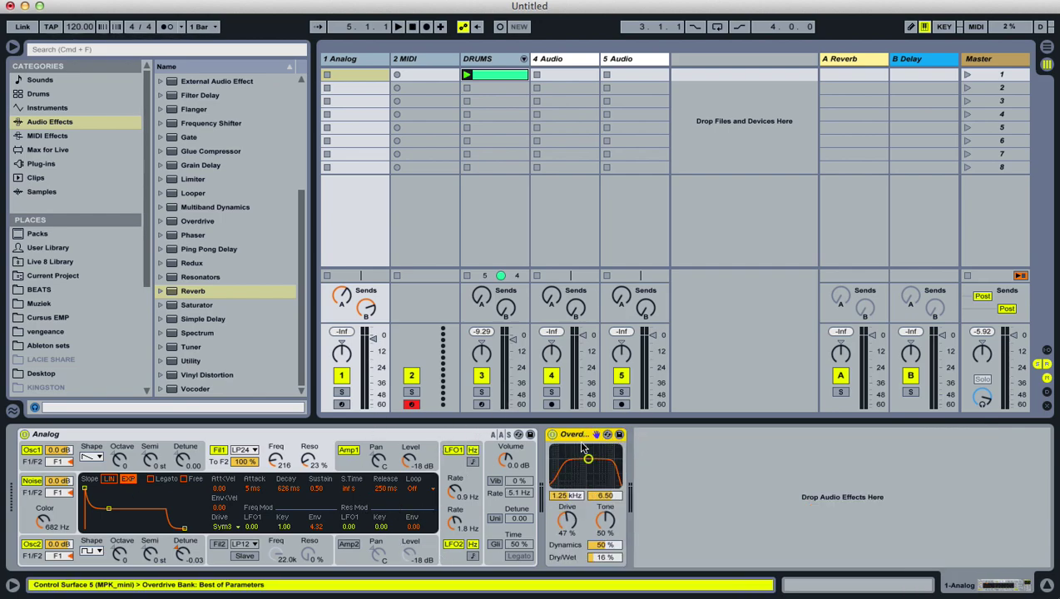
- Try adding an Arpeggiator MIDI effect to track 1 by placing it after the Overdrive, and delete it
{"action": "left_click", "coordinate": [70, 138]}
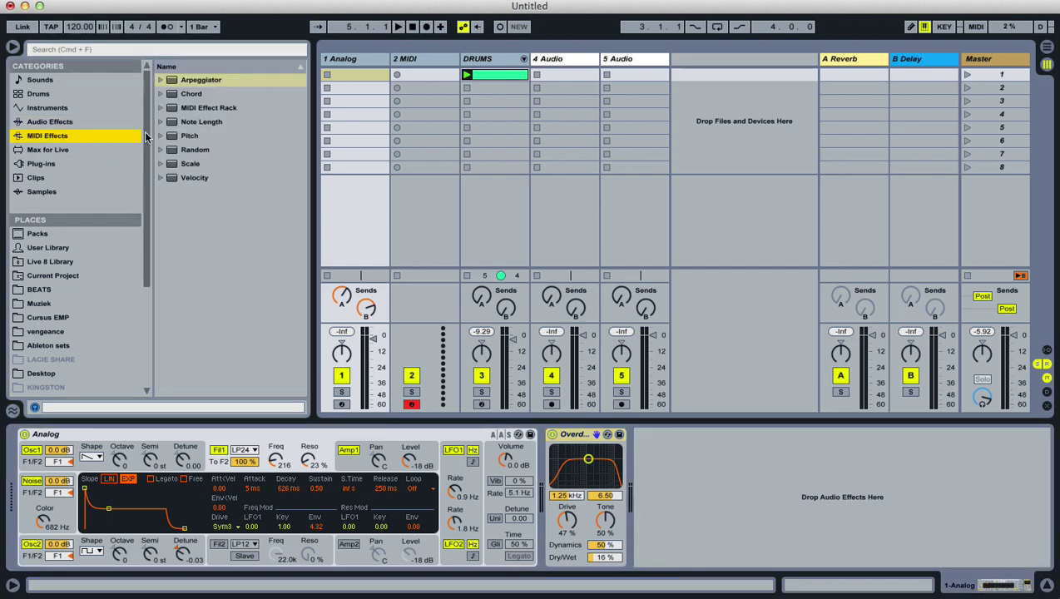
{"action": "left_click", "coordinate": [174, 83]}
{"action": "left_click_drag", "start_coordinate": [174, 83], "coordinate": [754, 497]}
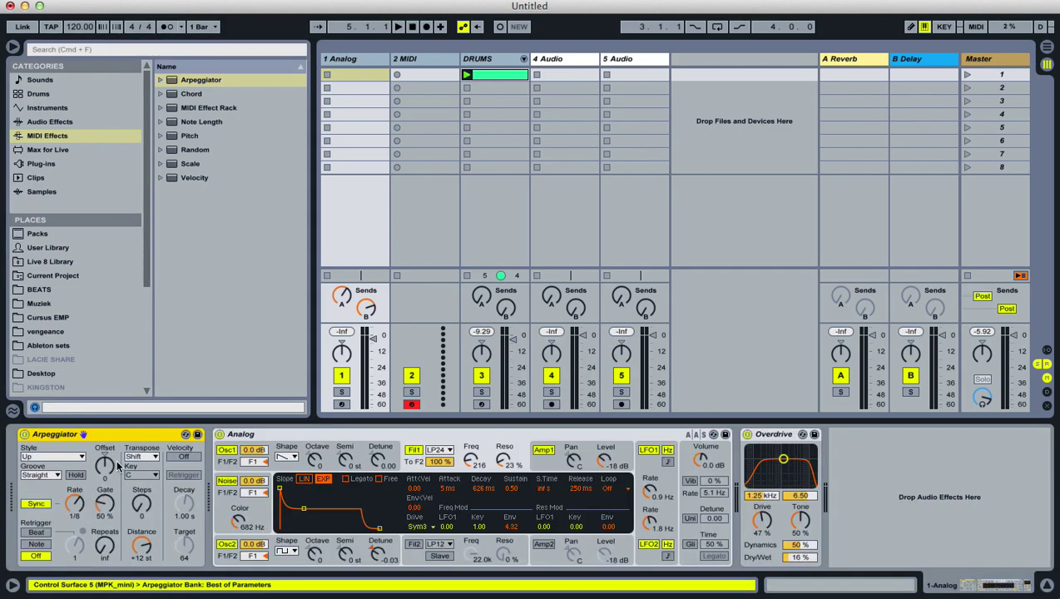
{"action": "key", "text": "Delete"}
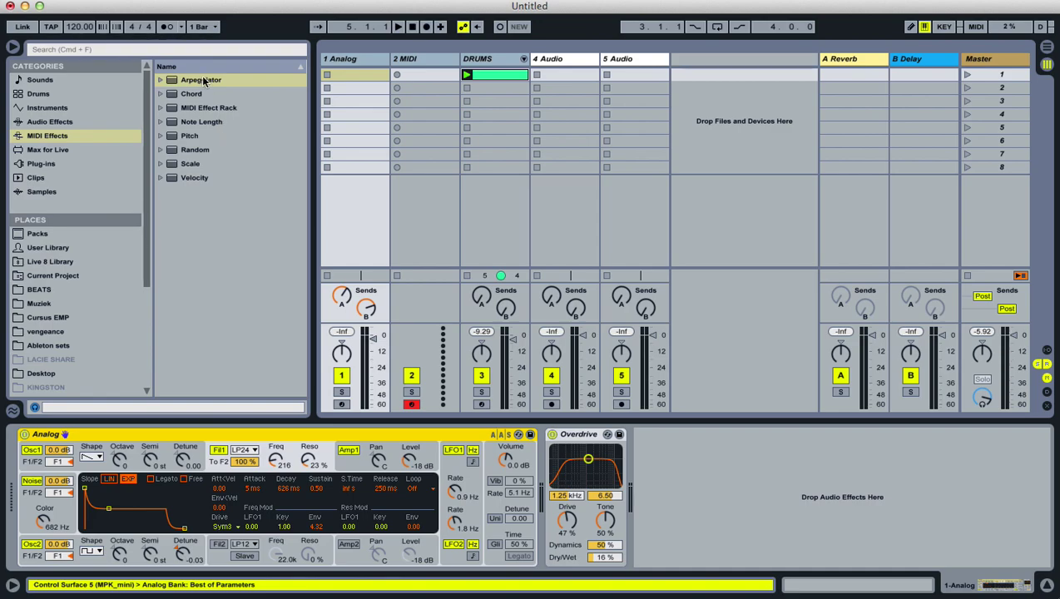
- Insert an Arpeggiator in front of Analog on track 1 and switch it off
{"action": "left_click_drag", "start_coordinate": [204, 80], "coordinate": [29, 478]}
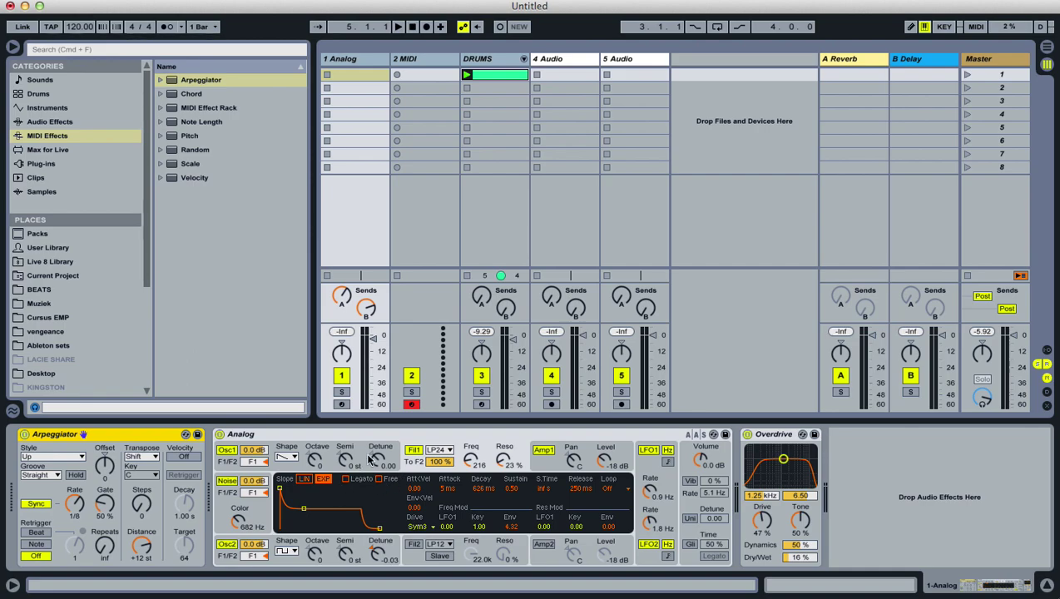
{"action": "left_click", "coordinate": [25, 434]}
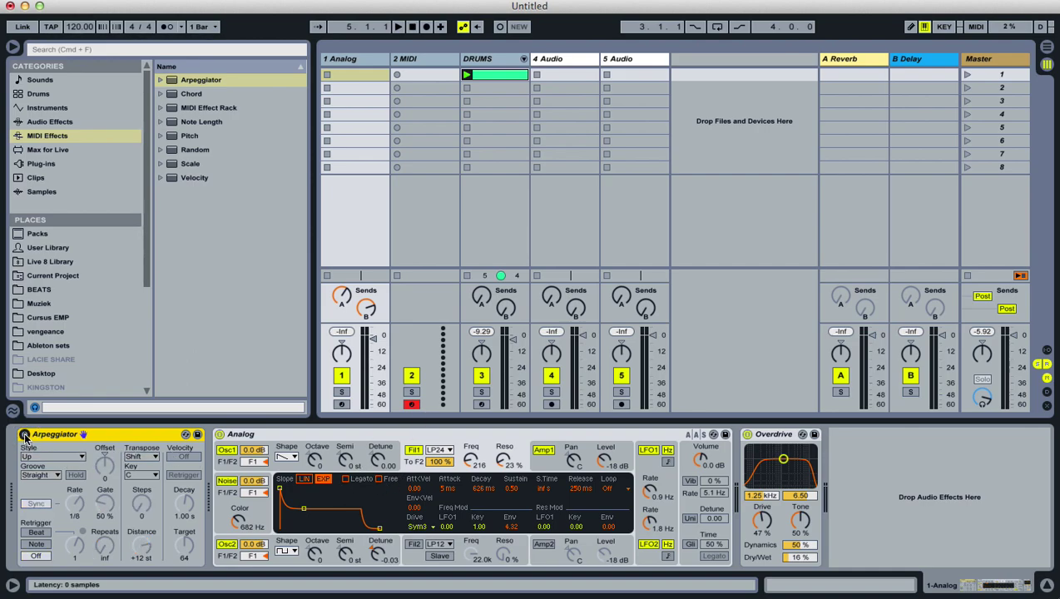
- Arm track 1 for recording and create a clip in its first slot holding one E3 note from bar 1 to 1.4.3
{"action": "left_click", "coordinate": [341, 405]}
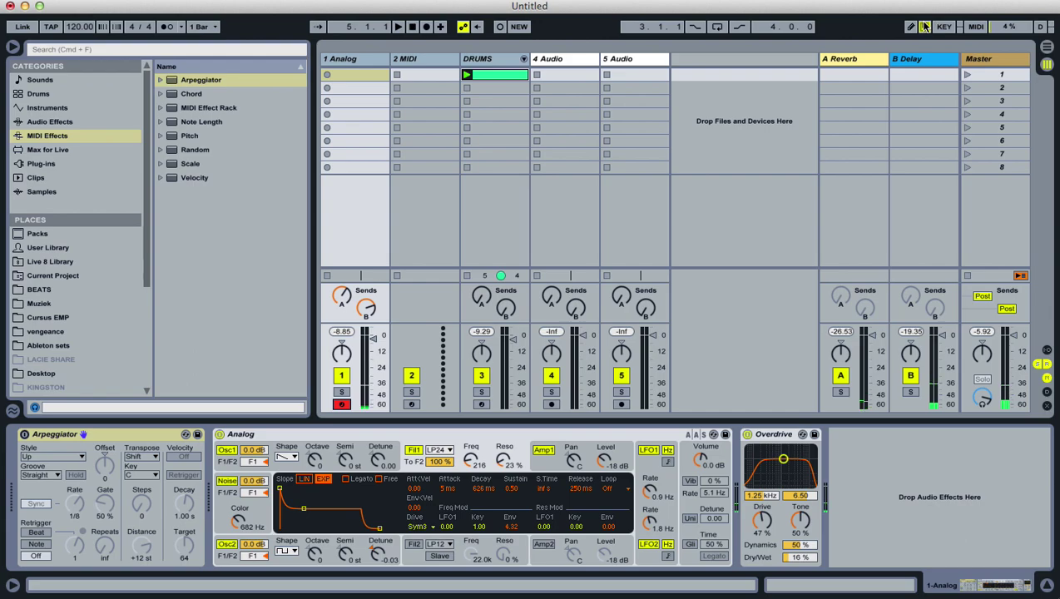
{"action": "double_click", "coordinate": [363, 76]}
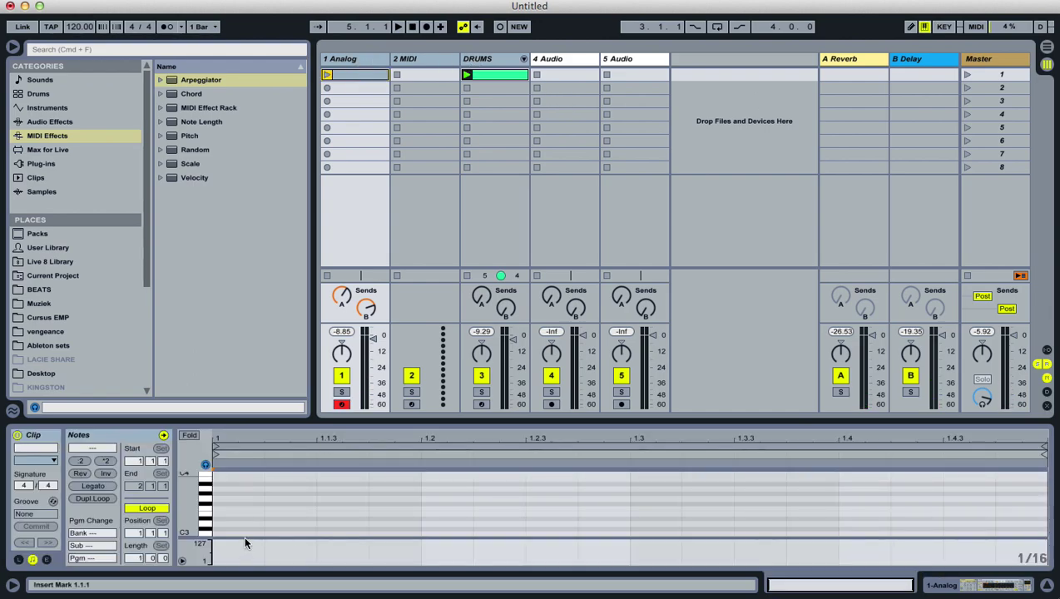
{"action": "left_click", "coordinate": [227, 512]}
{"action": "left_click_drag", "start_coordinate": [262, 511], "coordinate": [942, 511]}
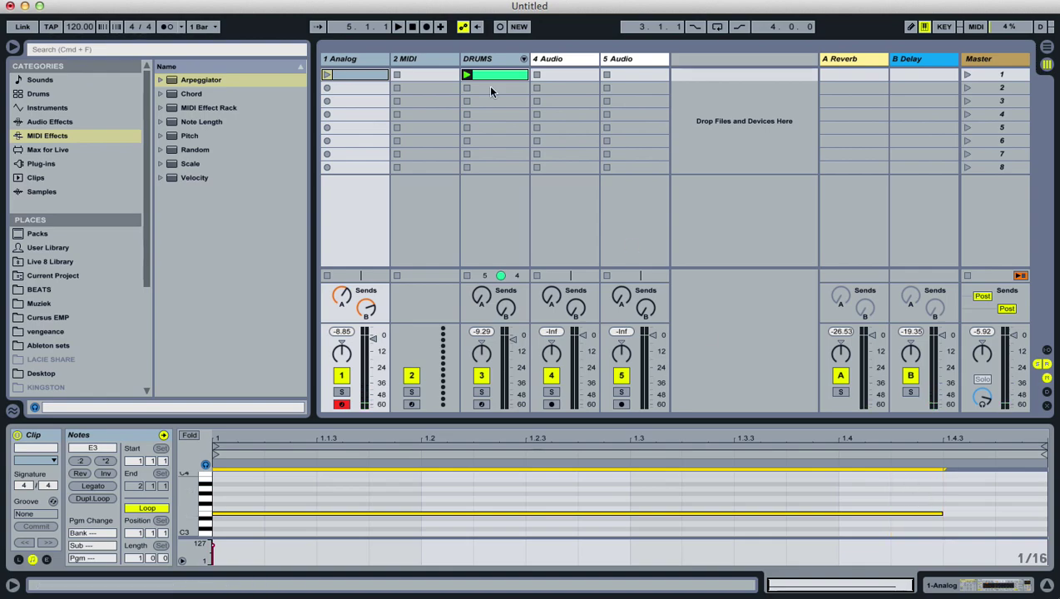
- Launch the track 1 clip, mute the DRUMS track and bring up track 1's device chain
{"action": "left_click", "coordinate": [327, 74]}
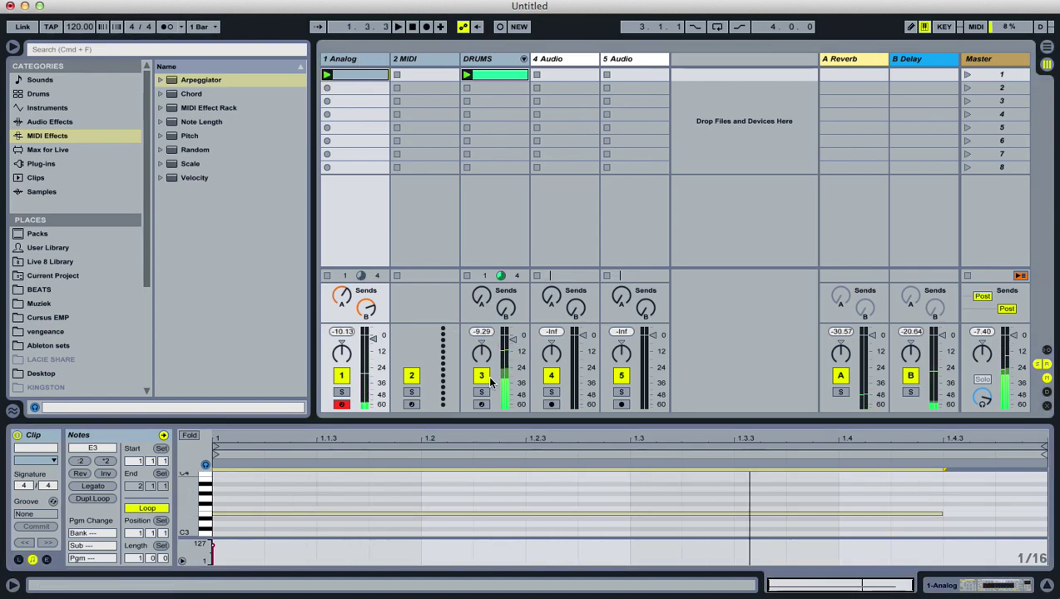
{"action": "key", "text": "F3"}
{"action": "double_click", "coordinate": [342, 58]}
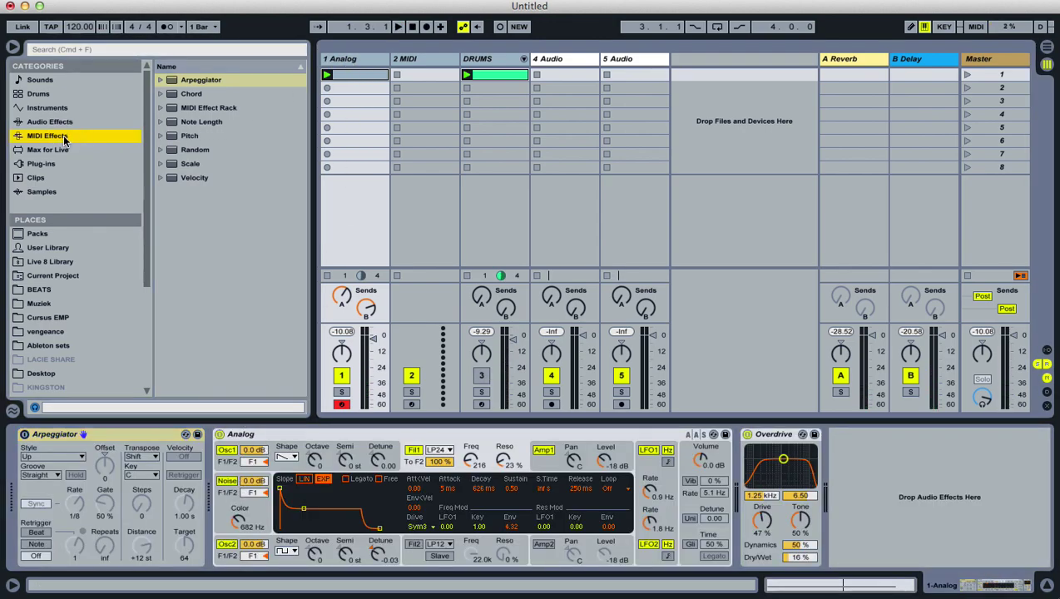
- Insert a Pitch MIDI effect between the Arpeggiator and Analog and transpose it to +5 st
{"action": "left_click", "coordinate": [173, 137]}
{"action": "left_click_drag", "start_coordinate": [173, 137], "coordinate": [247, 469]}
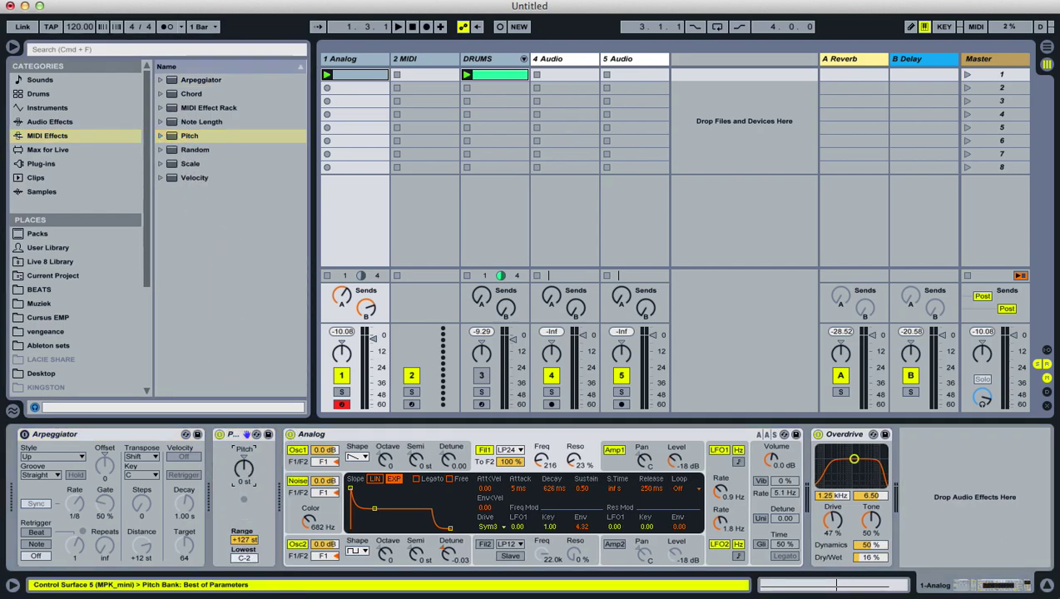
{"action": "scroll", "coordinate": [247, 473], "scroll_direction": "up", "scroll_amount": 2}
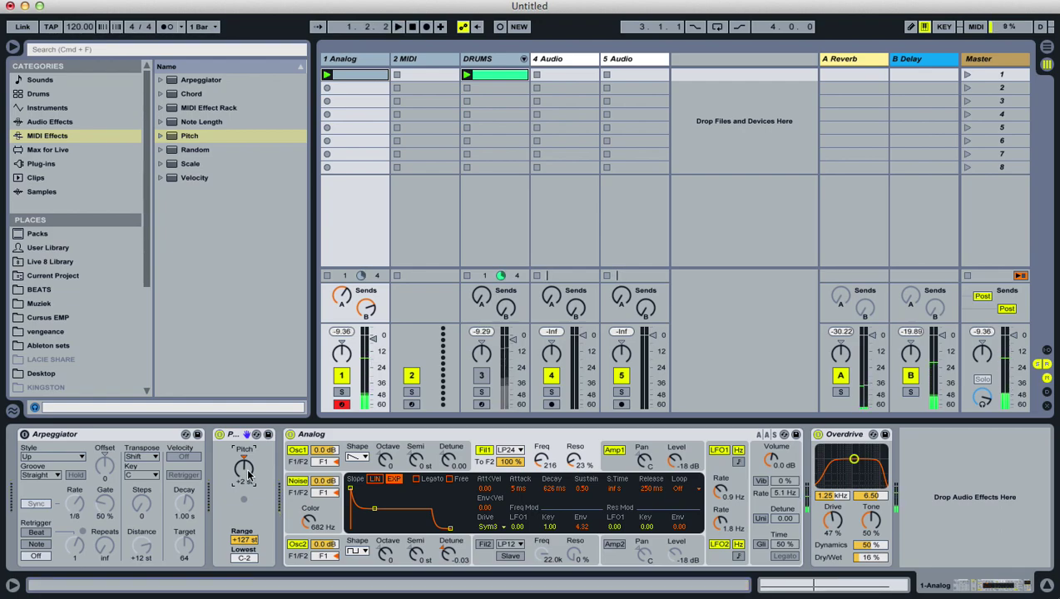
{"action": "scroll", "coordinate": [247, 472], "scroll_direction": "up", "scroll_amount": 3}
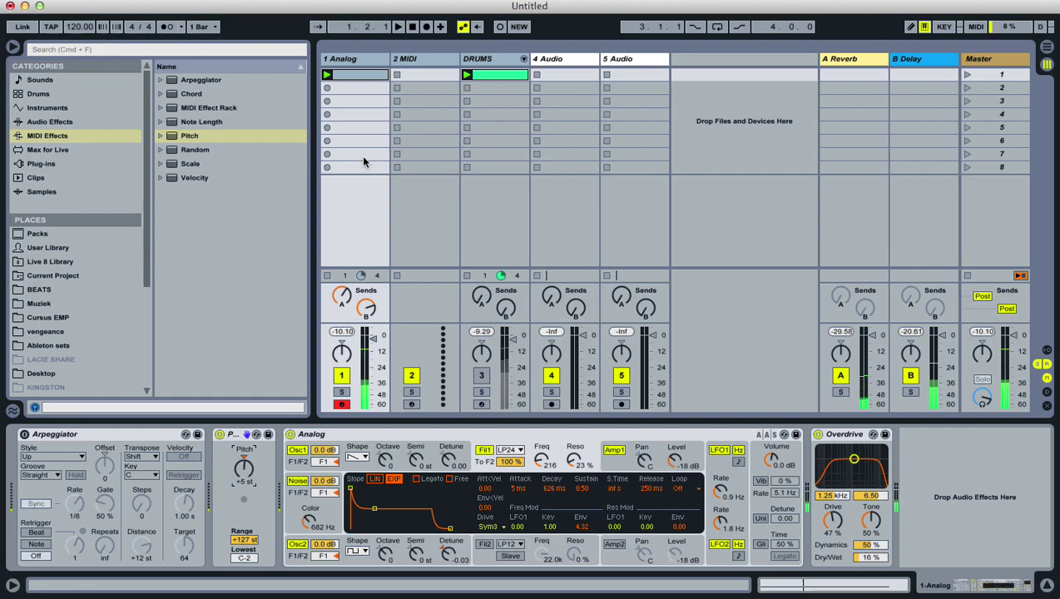
- Compare the note written in the track 1 clip with the Pitch effect's setting in the device chain
{"action": "double_click", "coordinate": [358, 74]}
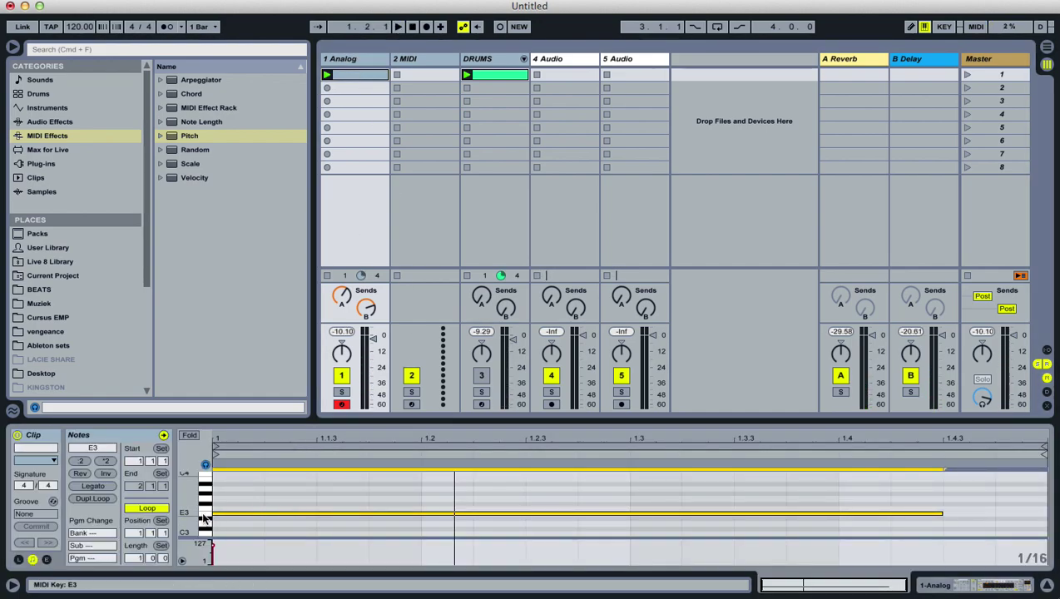
{"action": "left_click", "coordinate": [351, 57]}
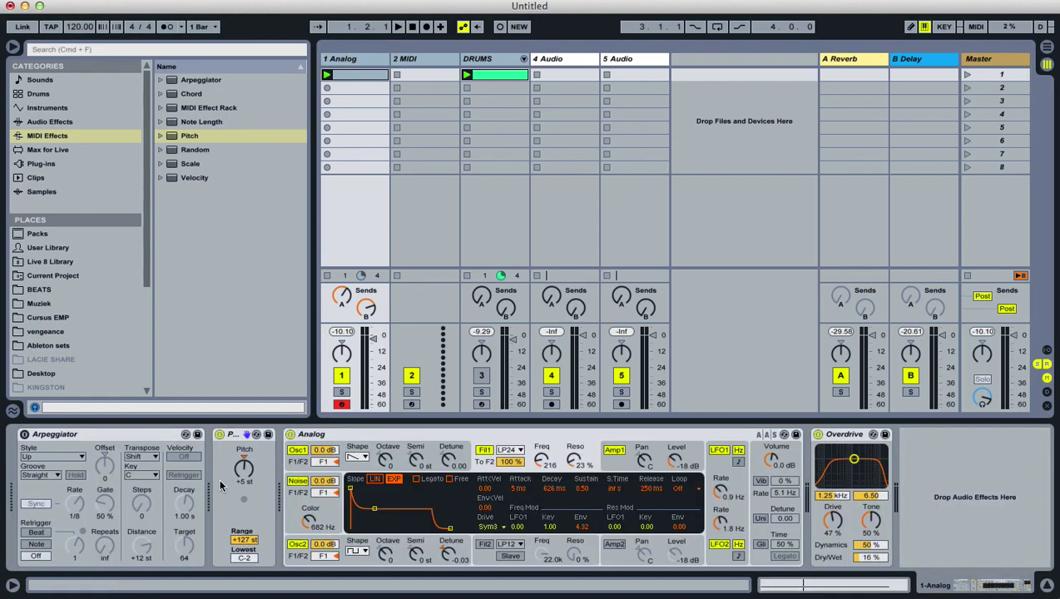
{"action": "double_click", "coordinate": [361, 75]}
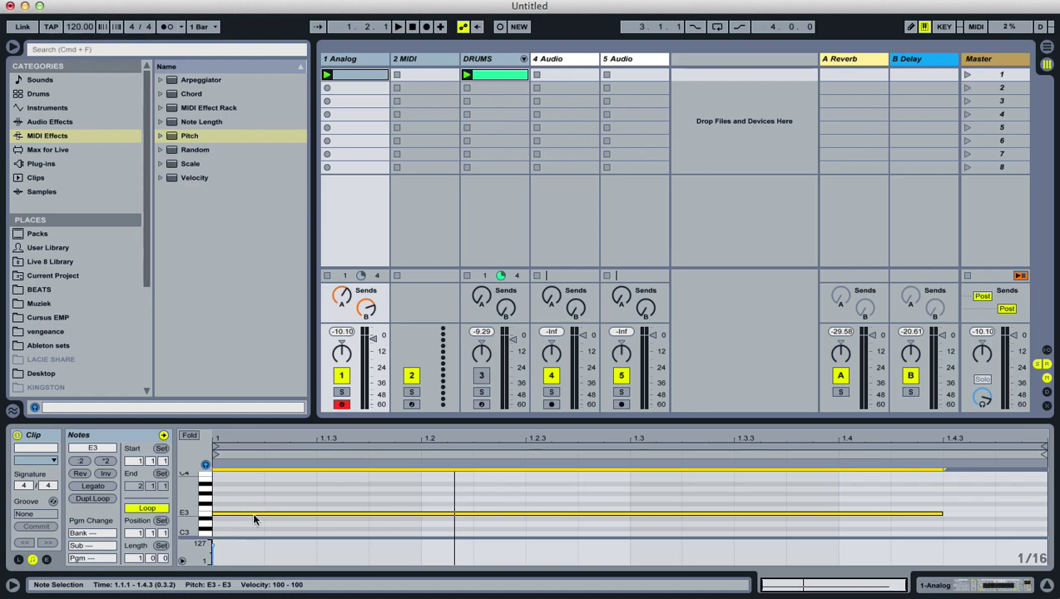
{"action": "left_click", "coordinate": [354, 59]}
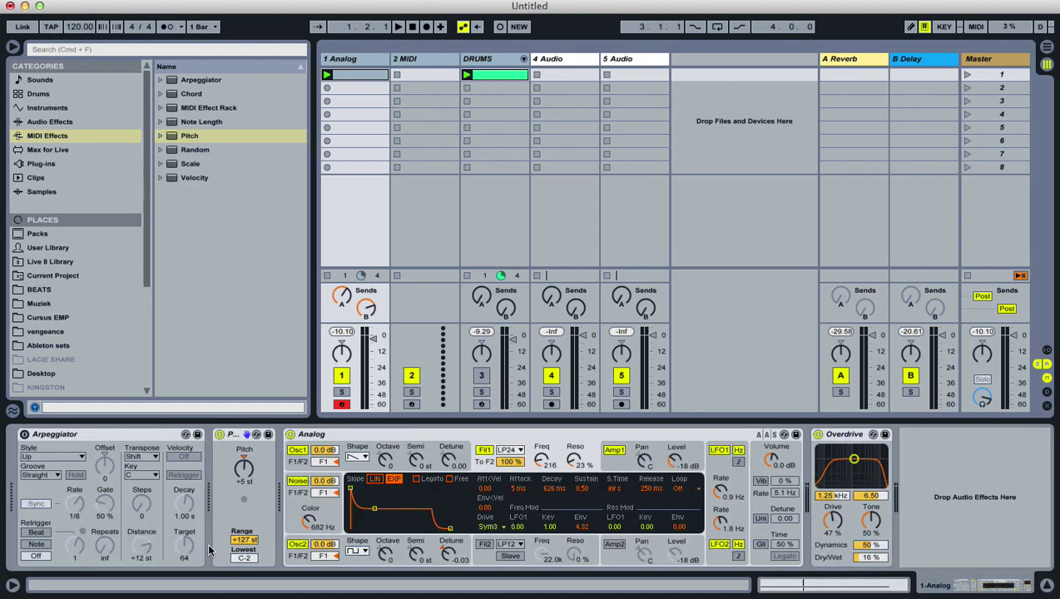
- Play the clip while sweeping the Pitch effect down and up to +23 st, and select the device
{"action": "left_click", "coordinate": [660, 232]}
{"action": "key", "text": "space"}
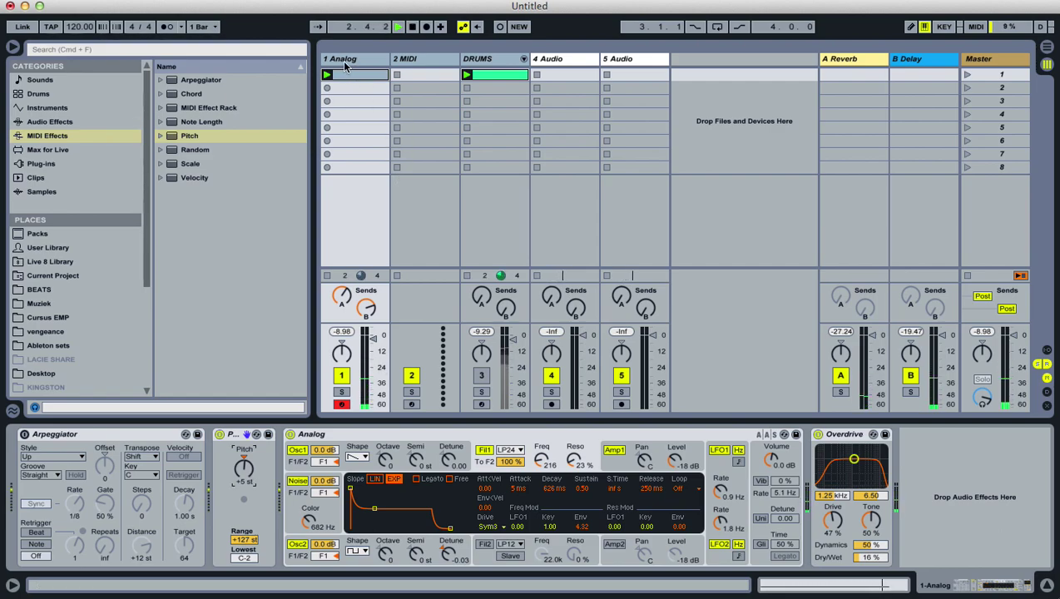
{"action": "left_click_drag", "start_coordinate": [251, 469], "coordinate": [253, 511]}
{"action": "left_click_drag", "start_coordinate": [247, 466], "coordinate": [247, 438]}
{"action": "left_click", "coordinate": [238, 437]}
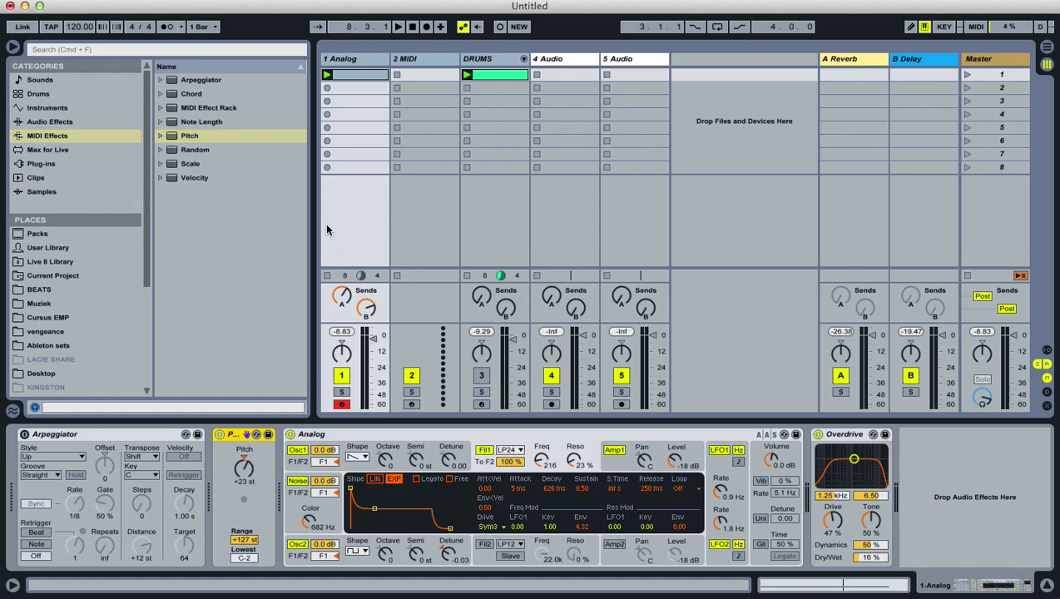
- Delete the E3 clip and the Pitch effect from track 1, keeping the Arpeggiator, Analog and Overdrive
{"action": "left_click", "coordinate": [359, 74]}
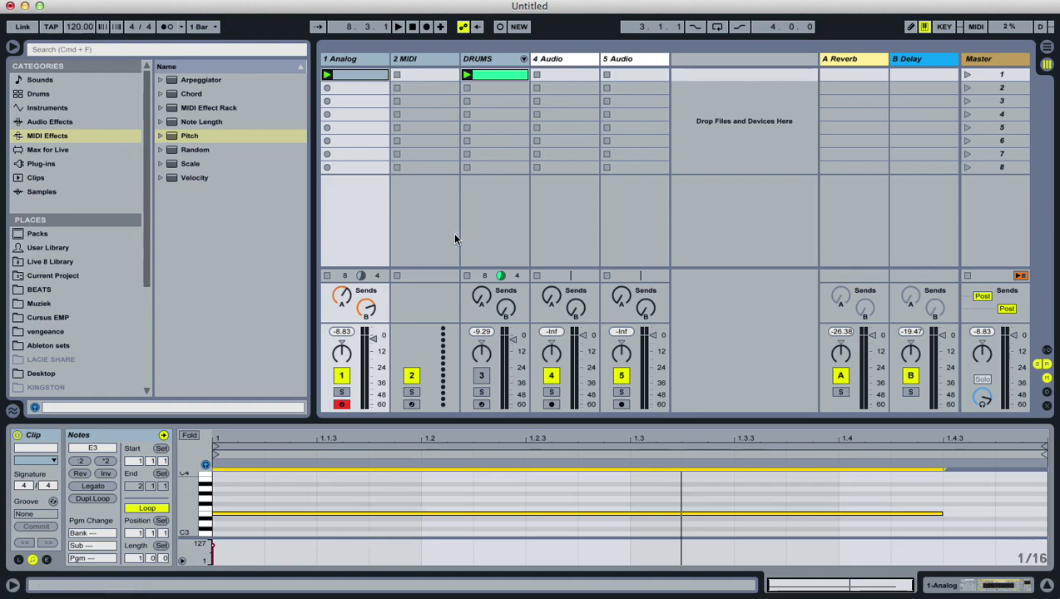
{"action": "key", "text": "Delete"}
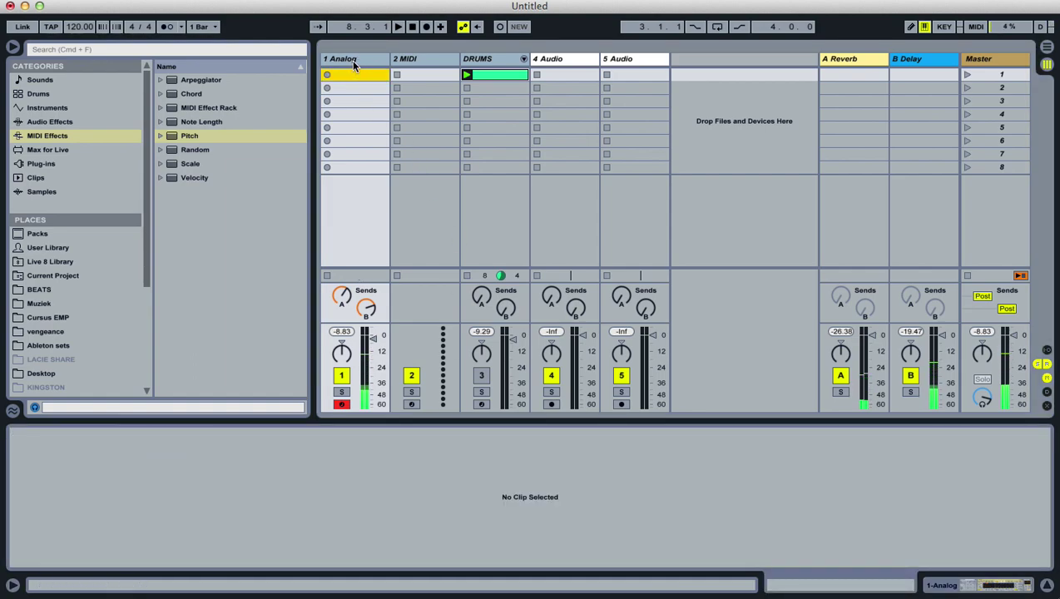
{"action": "left_click", "coordinate": [352, 63]}
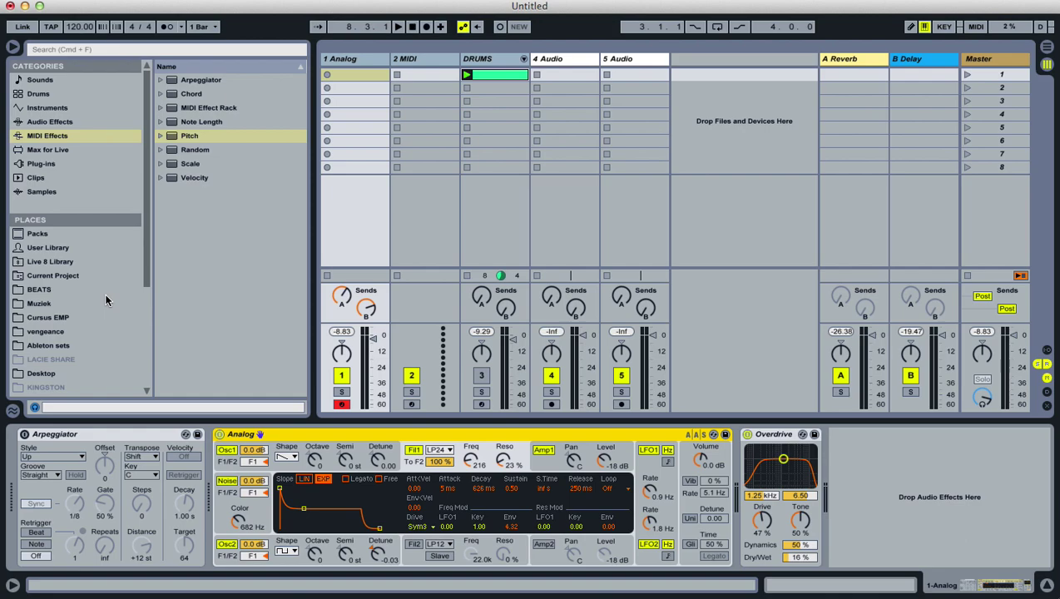
- Compare track 1 with the Arpeggiator switched on and off, leaving it switched on
{"action": "left_click", "coordinate": [102, 433]}
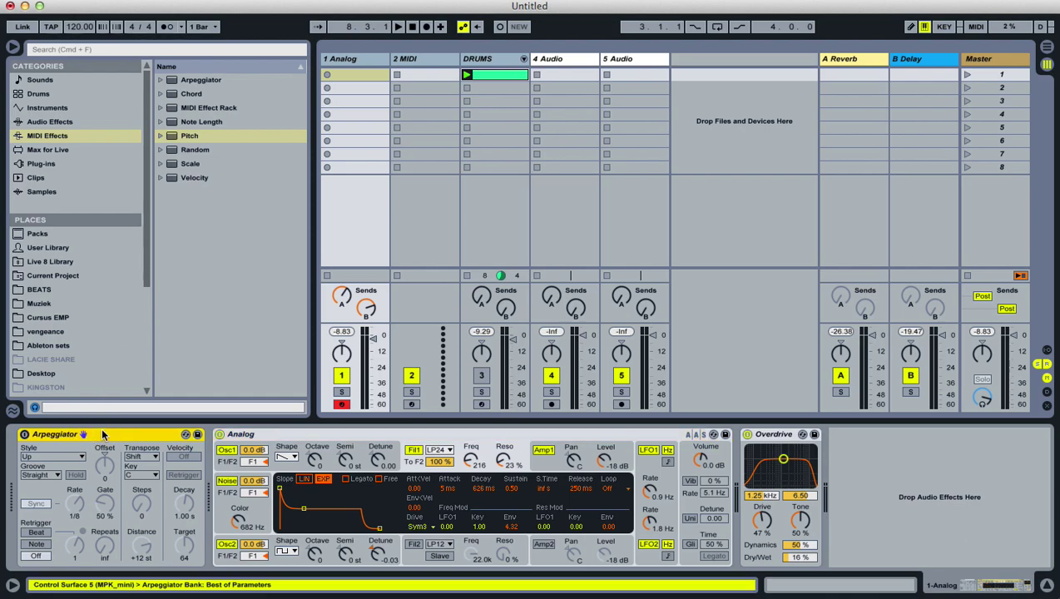
{"action": "left_click", "coordinate": [25, 433]}
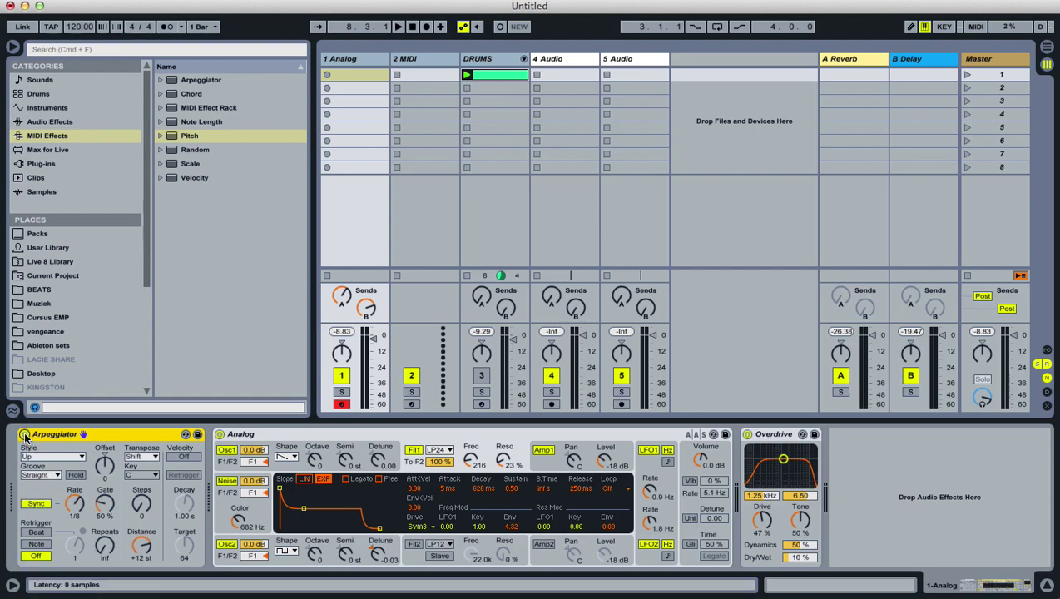
{"action": "left_click", "coordinate": [25, 434]}
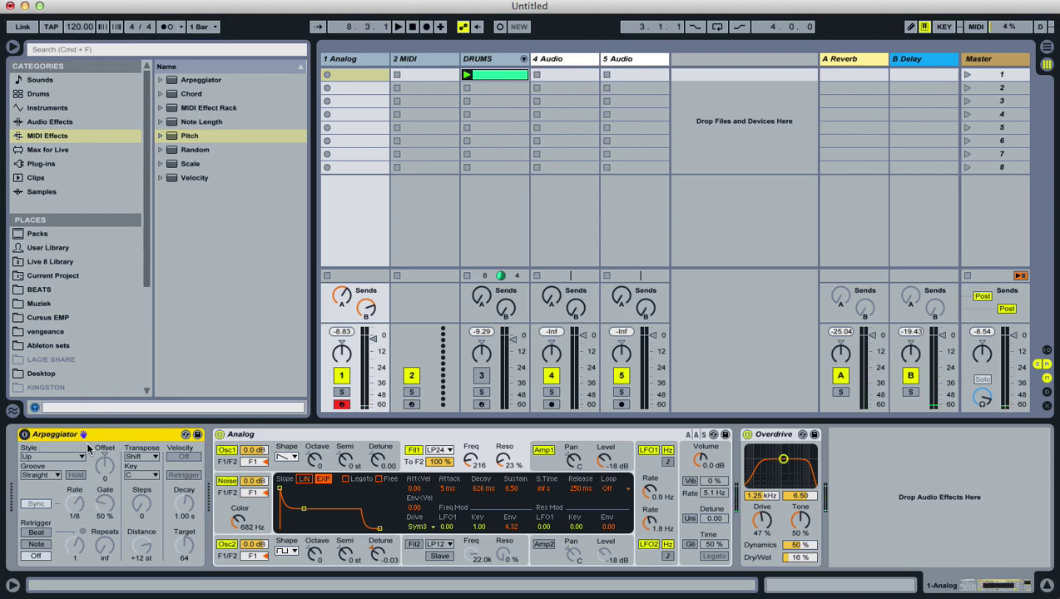
{"action": "left_click", "coordinate": [24, 434]}
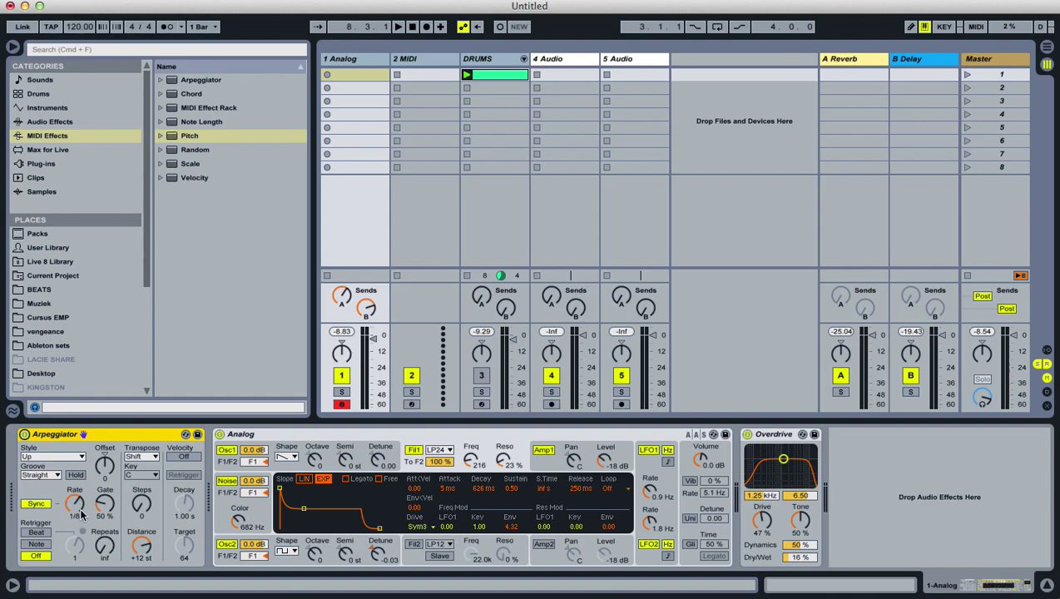
- Play with the metronome on and deactivate the B Delay and A Reverb return tracks
{"action": "left_click", "coordinate": [172, 29]}
{"action": "key", "text": "space"}
{"action": "key", "text": "space"}
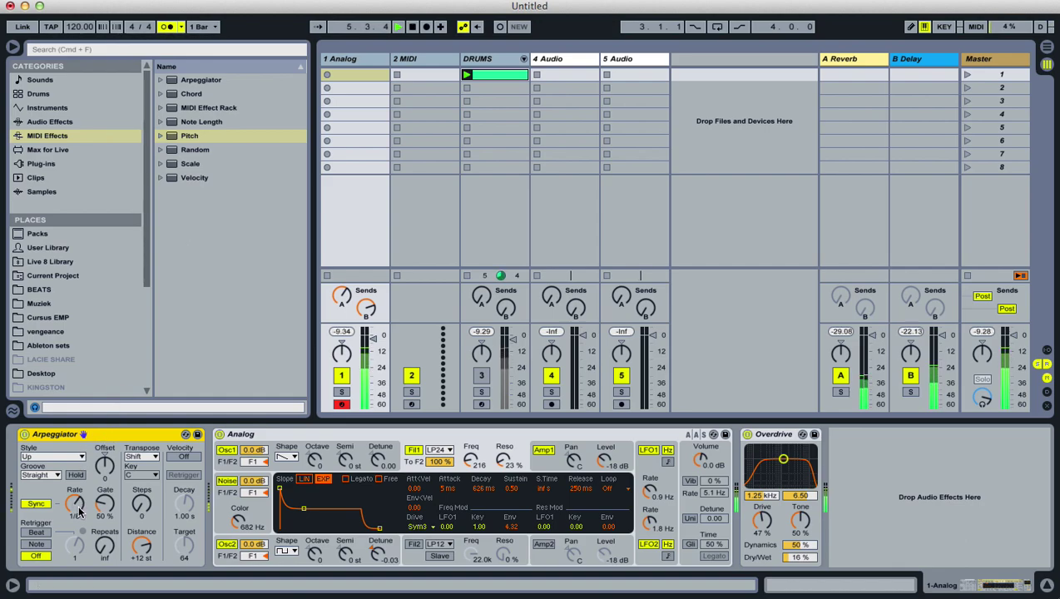
{"action": "left_click", "coordinate": [910, 376]}
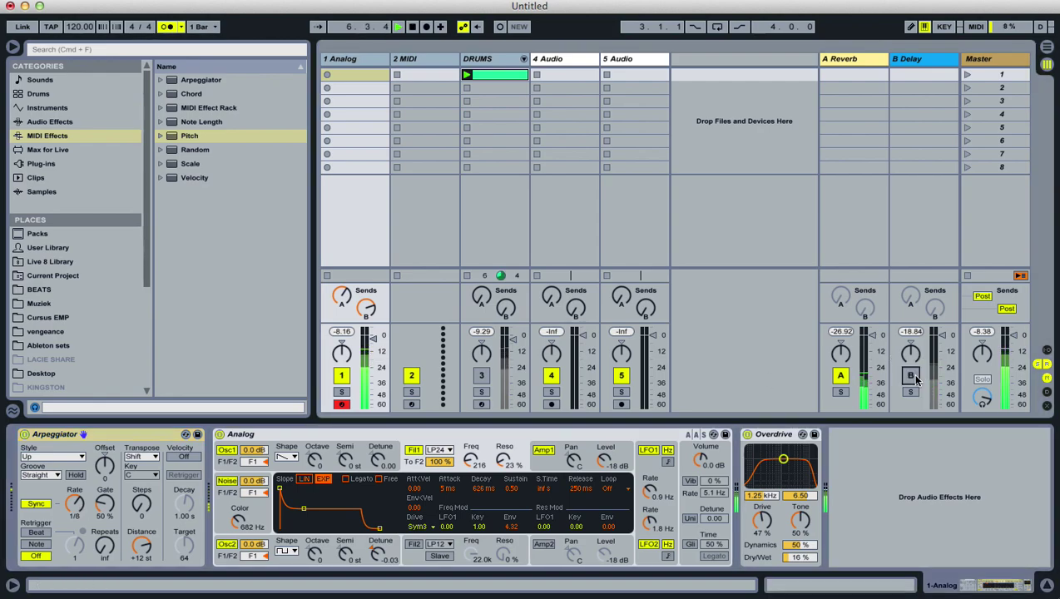
{"action": "left_click", "coordinate": [840, 375]}
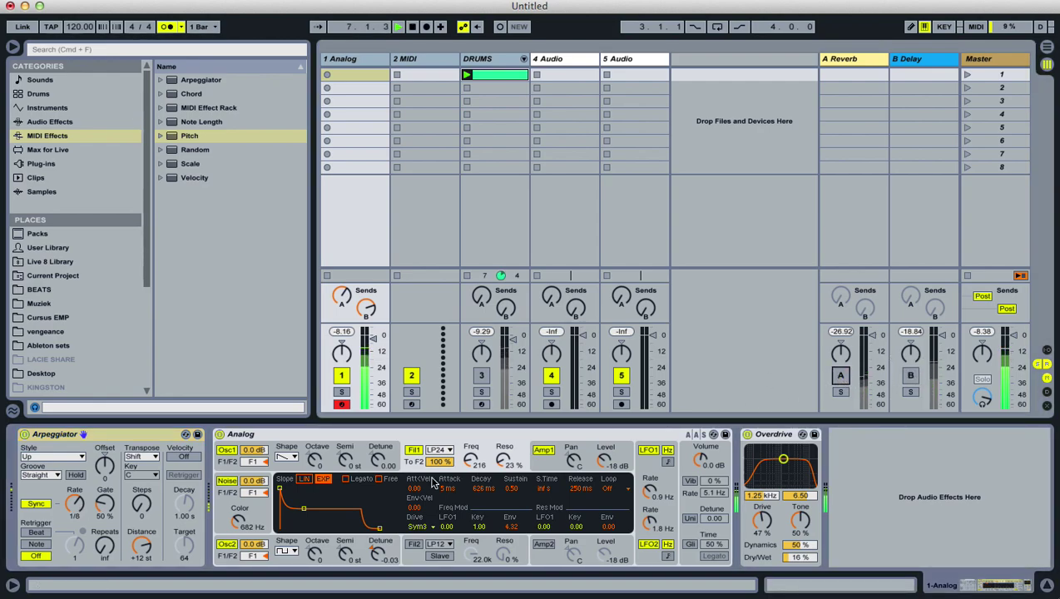
- Create a one-bar clip on track 1 with a sixteenth-long C3 note on every eighth, removing the extra off-grid note
{"action": "double_click", "coordinate": [357, 73]}
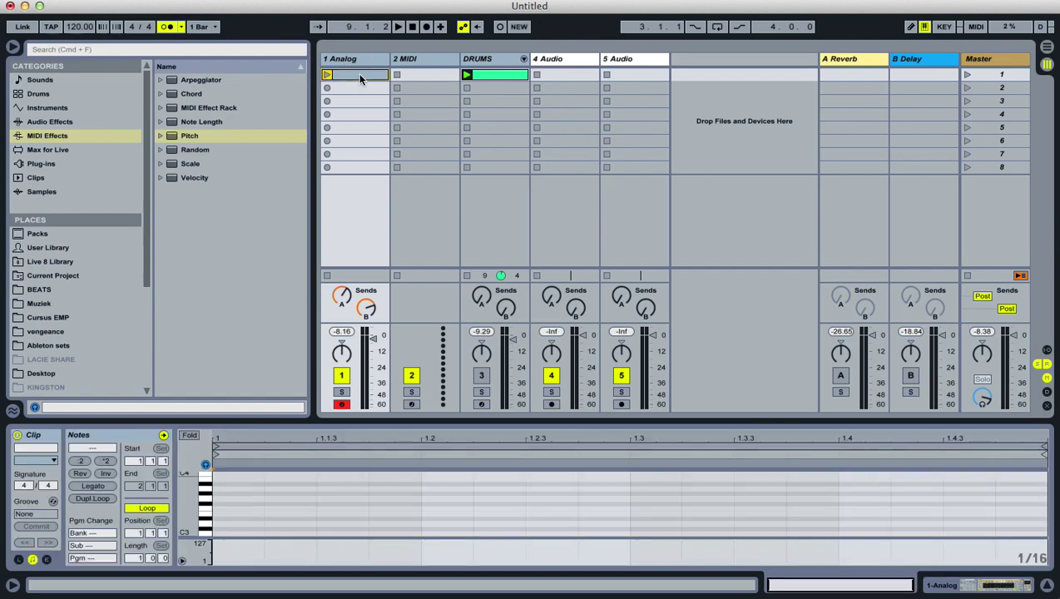
{"action": "double_click", "coordinate": [223, 534]}
{"action": "key", "text": "super+d"}
{"action": "key", "text": "Right"}
{"action": "key", "text": "super+d"}
{"action": "key", "text": "Right"}
{"action": "key", "text": "super+d"}
{"action": "key", "text": "Right"}
{"action": "key", "text": "super+d"}
{"action": "key", "text": "Right"}
{"action": "key", "text": "super+d"}
{"action": "key", "text": "Right"}
{"action": "key", "text": "Right"}
{"action": "key", "text": "super+d"}
{"action": "key", "text": "super+z"}
{"action": "key", "text": "super+d"}
{"action": "key", "text": "Right"}
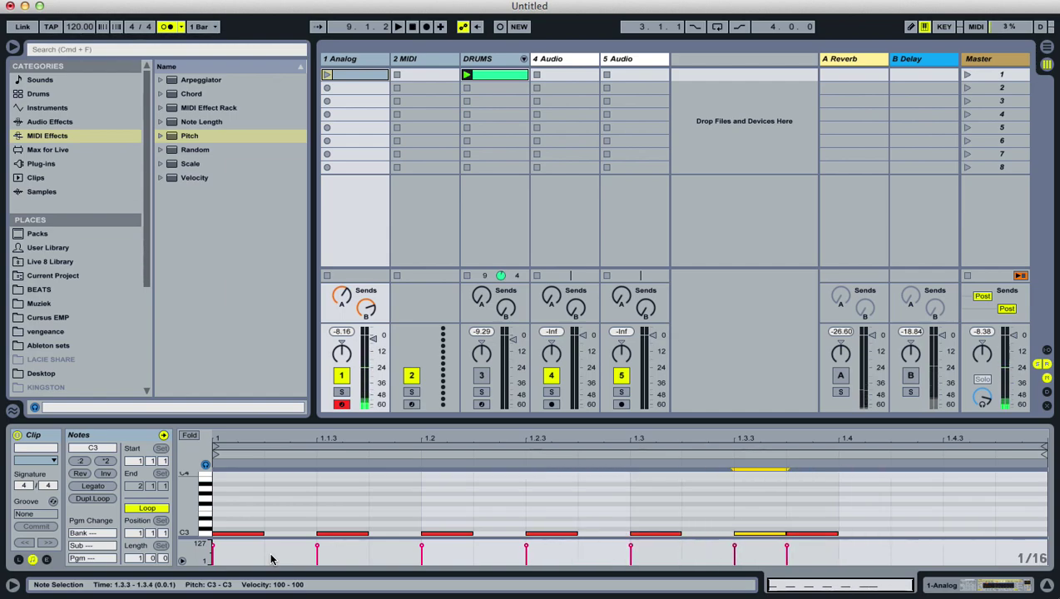
{"action": "key", "text": "super+d"}
{"action": "key", "text": "Right"}
{"action": "key", "text": "super+d"}
{"action": "key", "text": "Right"}
{"action": "left_click", "coordinate": [807, 533]}
{"action": "key", "text": "Delete"}
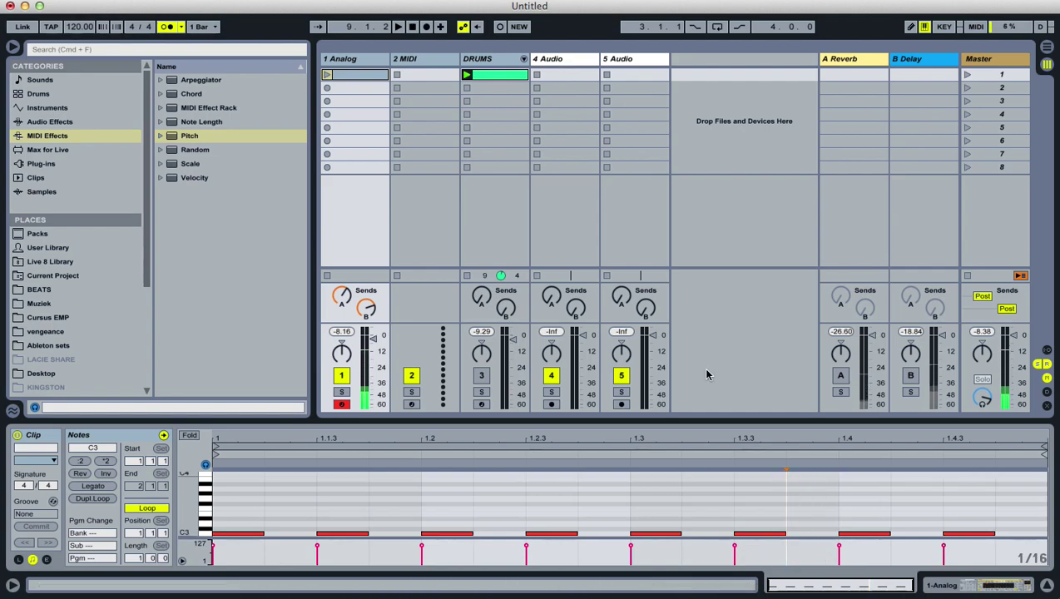
- Switch off the Arpeggiator, launch the C3 clip on track 1 and view its notes while it plays
{"action": "double_click", "coordinate": [341, 60]}
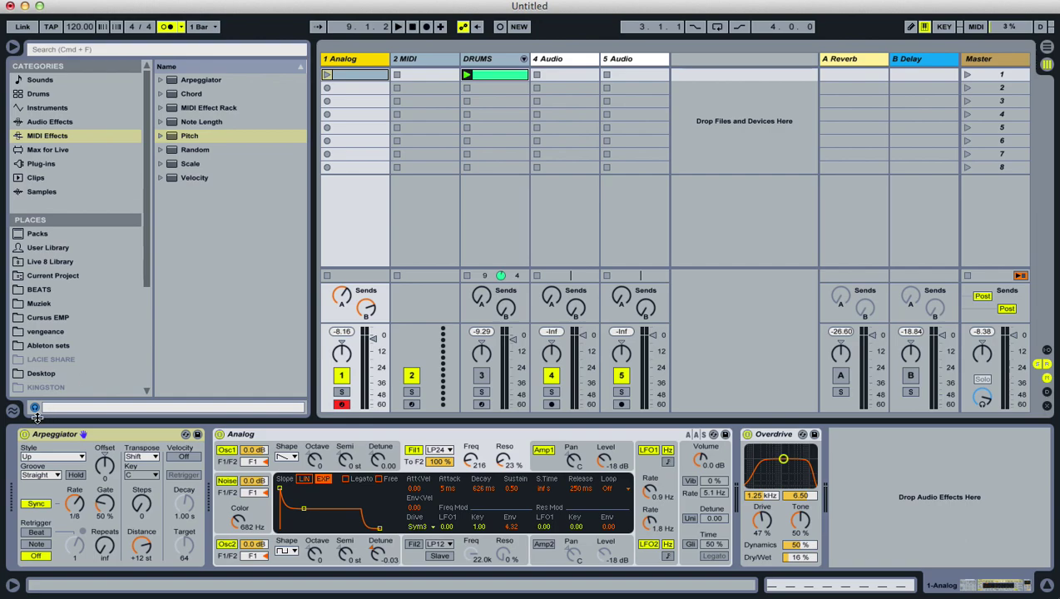
{"action": "left_click", "coordinate": [326, 75]}
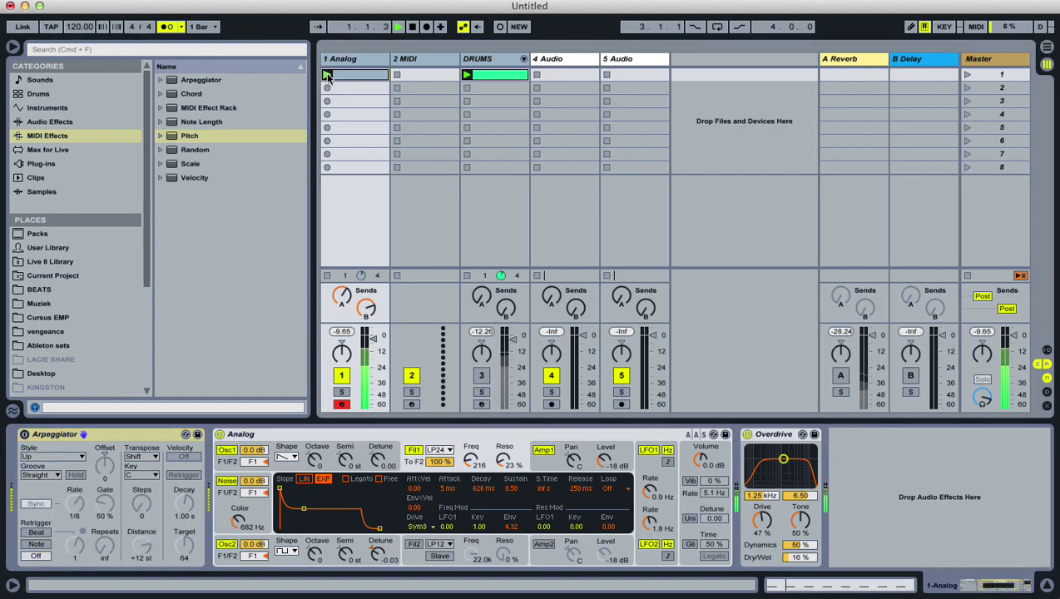
{"action": "left_click", "coordinate": [350, 80]}
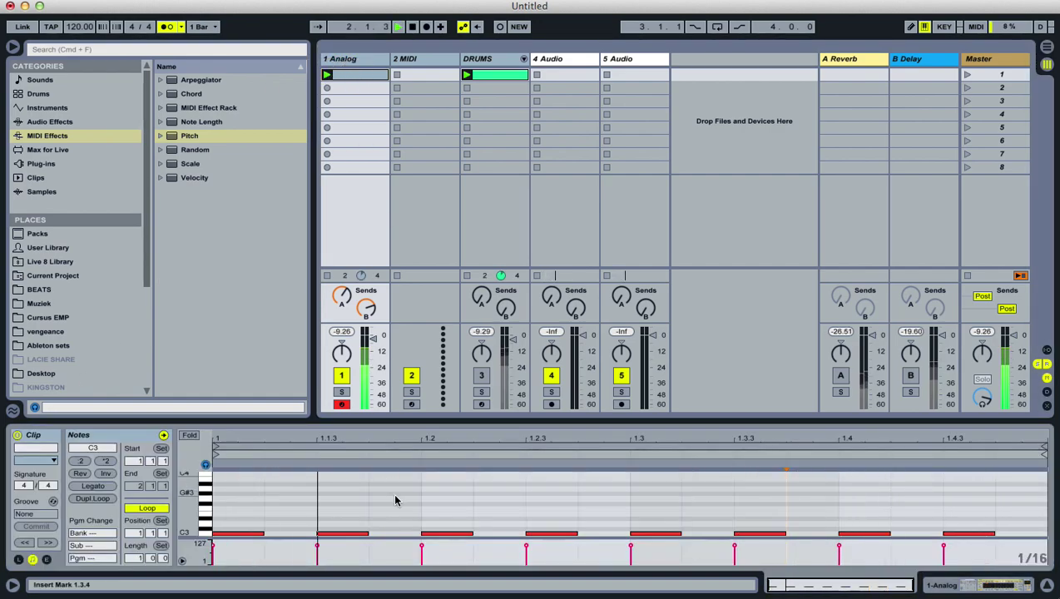
- Turn off the metronome, delete the C3 clip and return to track 1's device chain
{"action": "left_click", "coordinate": [166, 27]}
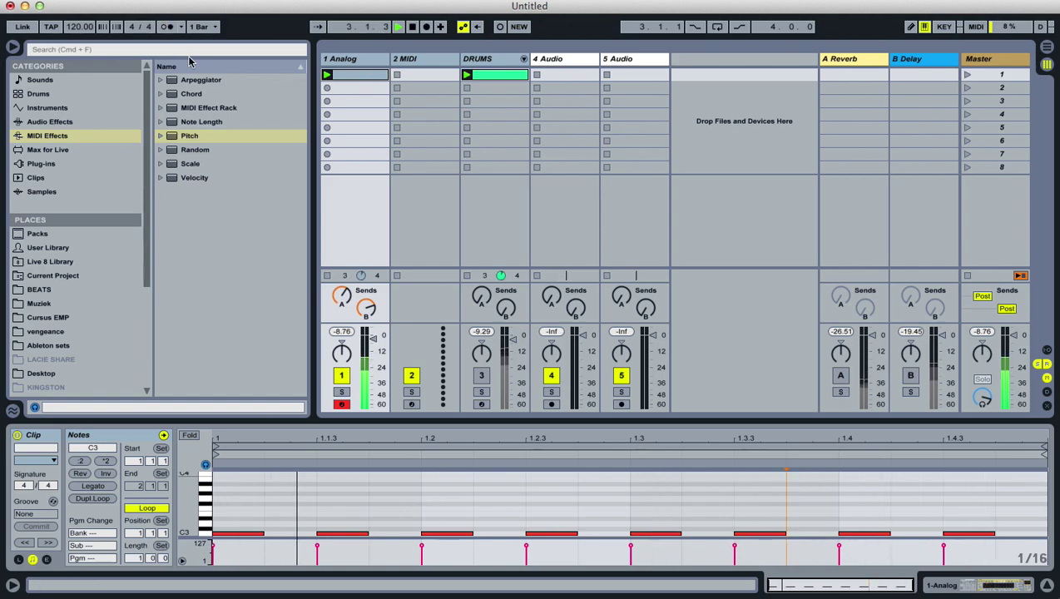
{"action": "key", "text": "Delete"}
{"action": "left_click", "coordinate": [352, 61]}
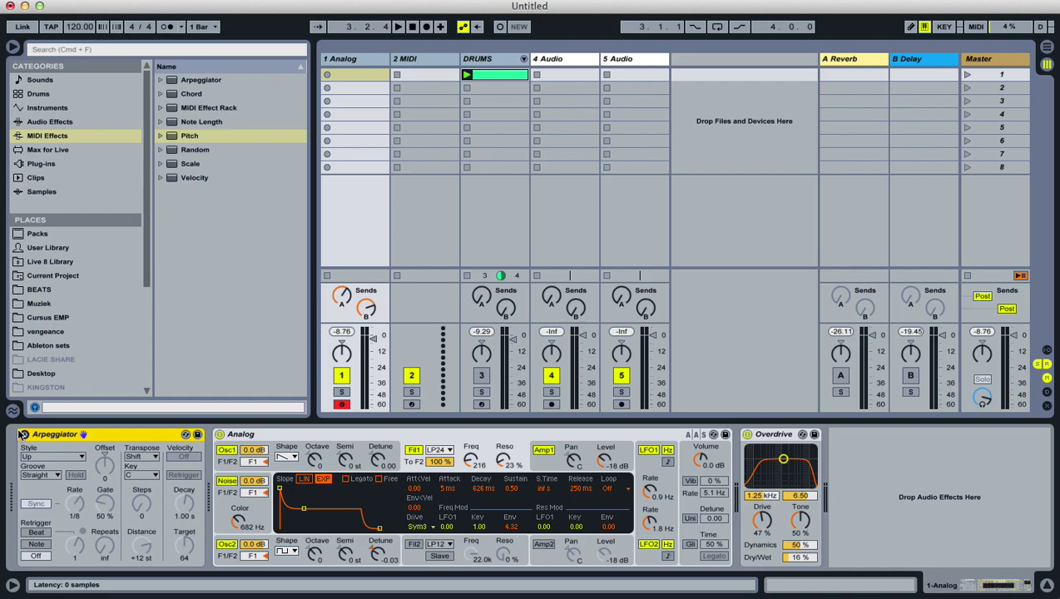
- With the Arpeggiator on at rate 1/8, open Analog's first filter to 22.0k and vary the Gate between 127 % and 12 %
{"action": "left_click", "coordinate": [76, 502]}
{"action": "left_click_drag", "start_coordinate": [76, 503], "coordinate": [75, 491]}
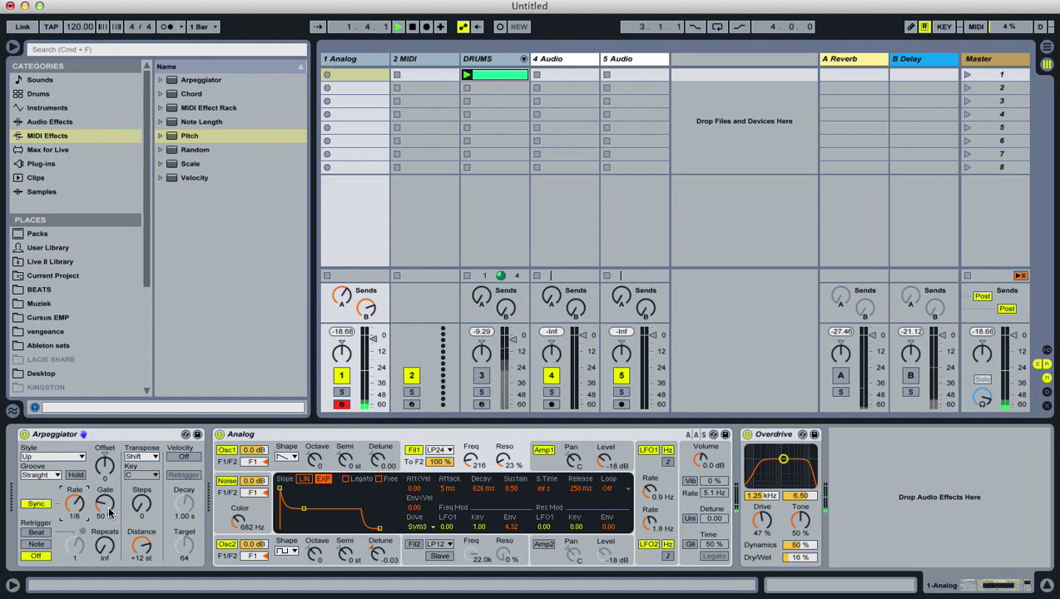
{"action": "left_click_drag", "start_coordinate": [459, 460], "coordinate": [465, 446]}
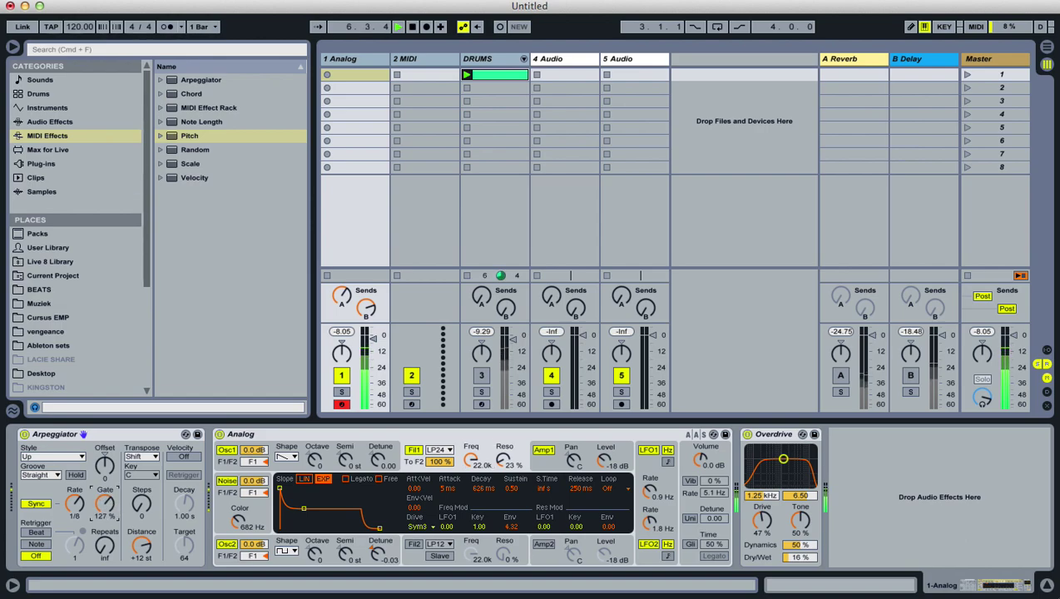
{"action": "left_click_drag", "start_coordinate": [105, 502], "coordinate": [105, 519]}
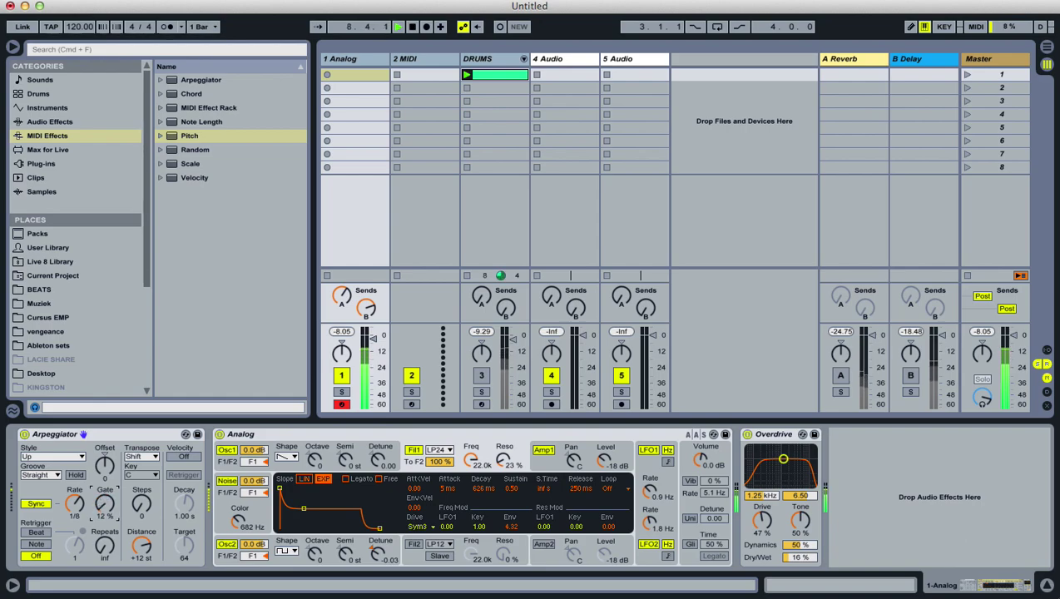
- Lower the Arpeggiator's Gate to 6 %, and settle it at 14 %
{"action": "left_click_drag", "start_coordinate": [105, 502], "coordinate": [105, 498]}
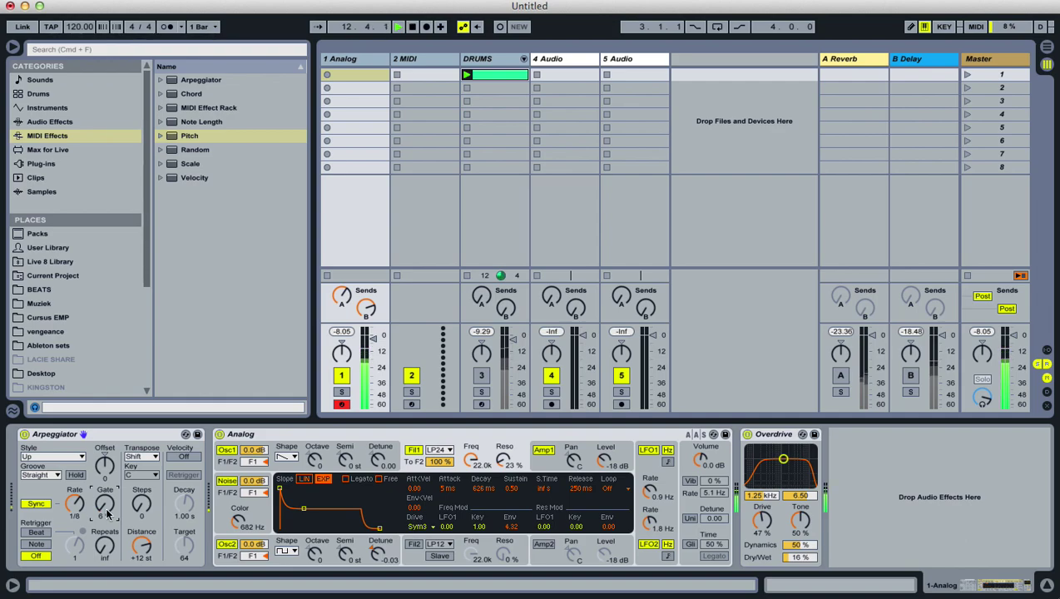
{"action": "left_click_drag", "start_coordinate": [111, 515], "coordinate": [110, 509]}
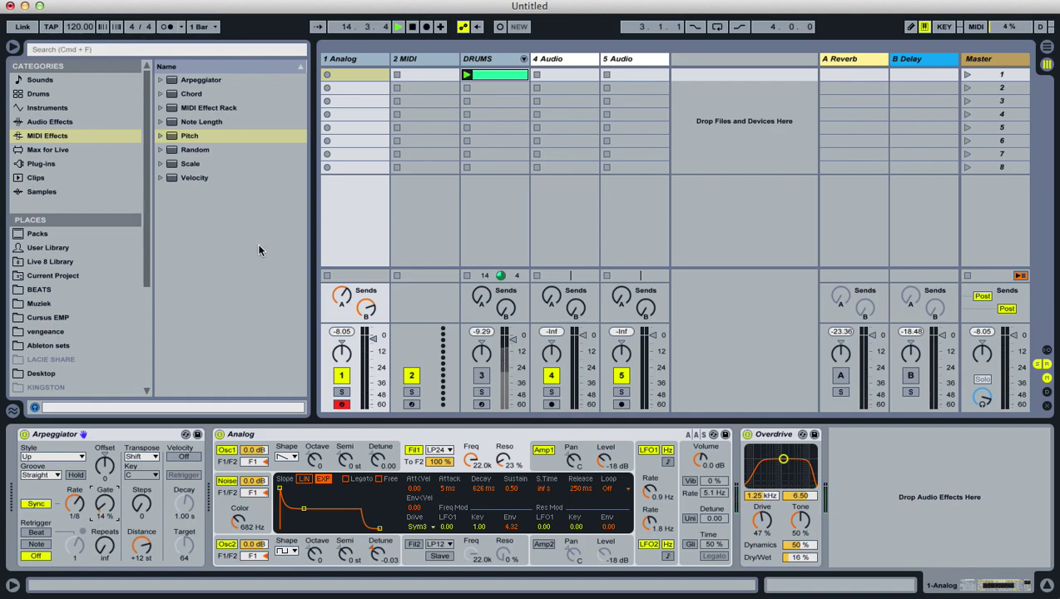
- Create a one-bar clip in track 1's first slot with sixteenth-long C3 notes at 1.1.1 and 1.1.3, removing the note between them
{"action": "double_click", "coordinate": [357, 74]}
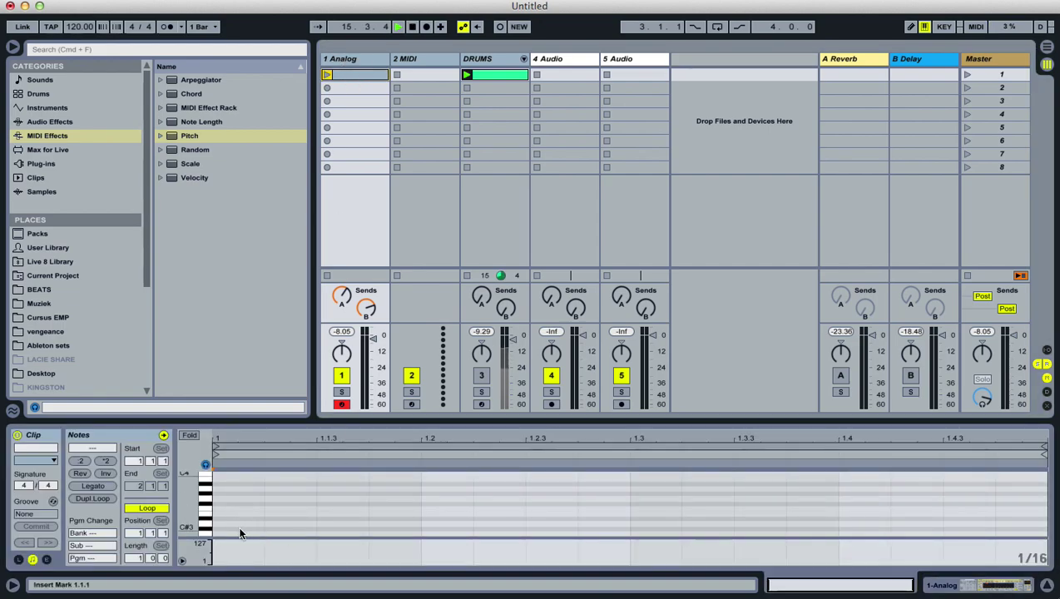
{"action": "double_click", "coordinate": [262, 533]}
{"action": "key", "text": "super+d"}
{"action": "key", "text": "super+d"}
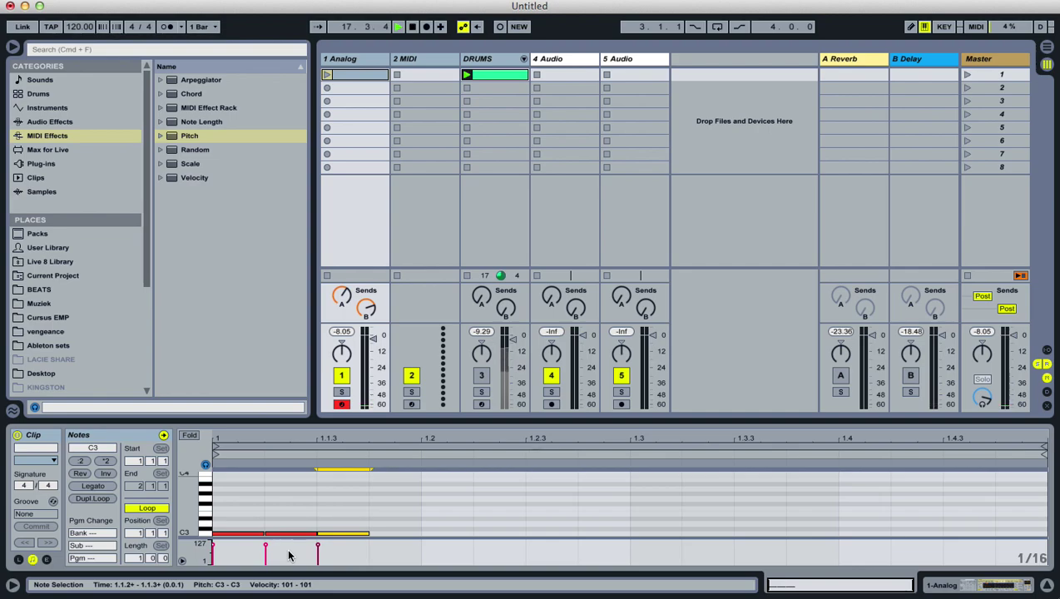
{"action": "left_click", "coordinate": [298, 533]}
{"action": "key", "text": "BackSpace"}
- Duplicate the C3 note at 1.1.3 onward to beat 1.3, lowering the copy before beat 1.2 to B2 and leaving a gap after it
{"action": "left_click", "coordinate": [343, 533]}
{"action": "key", "text": "super+d"}
{"action": "key", "text": "Down"}
{"action": "key", "text": "super+d"}
{"action": "key", "text": "Up"}
{"action": "key", "text": "super+d"}
{"action": "key", "text": "Right"}
{"action": "key", "text": "super+d"}
{"action": "key", "text": "super+d"}
{"action": "key", "text": "super+d"}
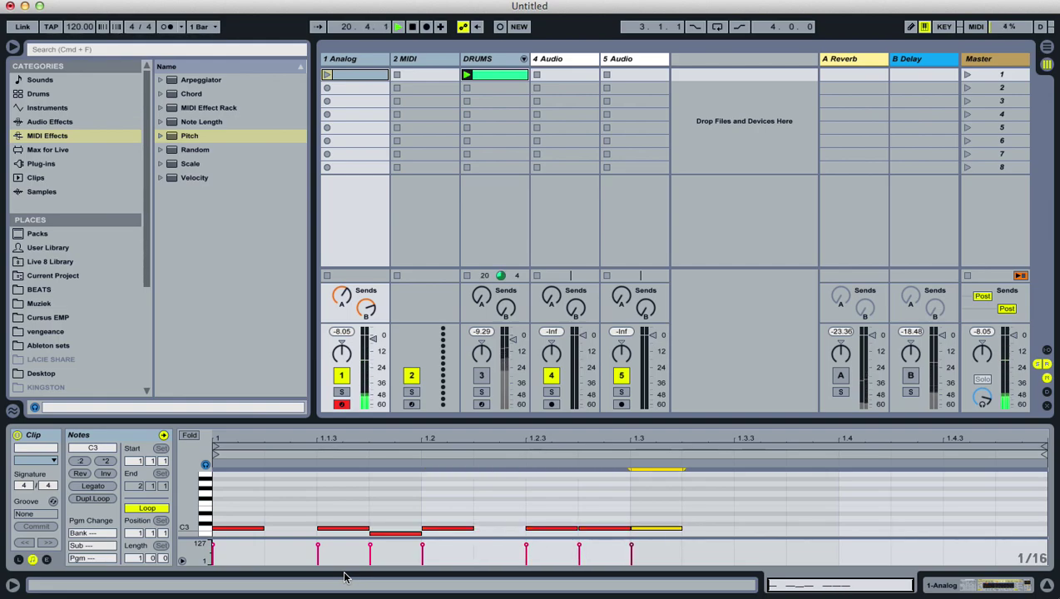
- Undo the last note duplicate, delete all notes after 1.1.3 and select the two remaining C3 notes
{"action": "key", "text": "super+z"}
{"action": "left_click_drag", "start_coordinate": [708, 497], "coordinate": [391, 574]}
{"action": "key", "text": "BackSpace"}
{"action": "left_click", "coordinate": [363, 504]}
{"action": "left_click_drag", "start_coordinate": [363, 505], "coordinate": [221, 541]}
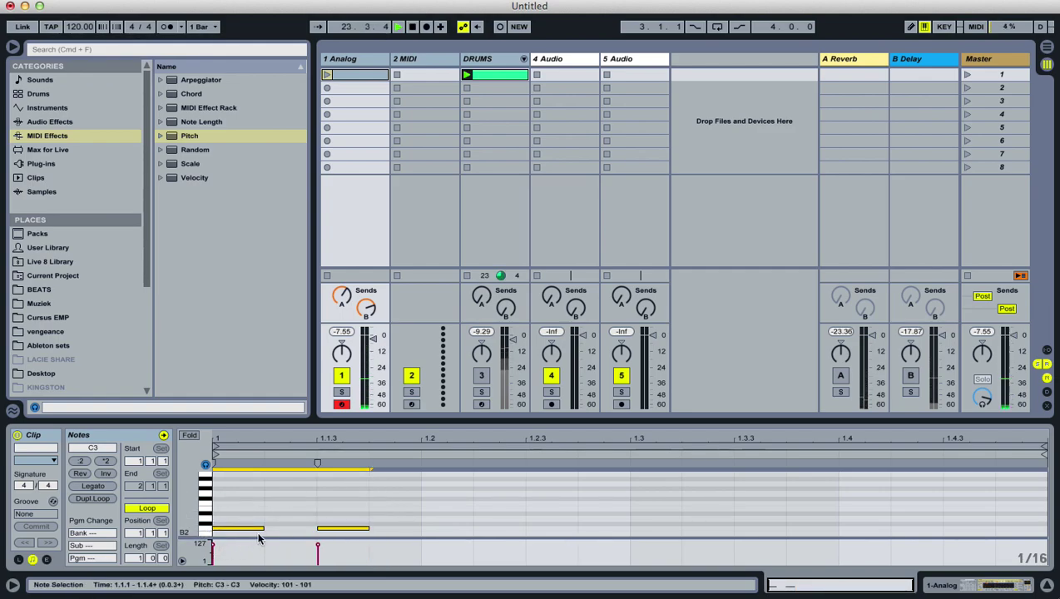
- Turn off grid snapping, lengthen the two C3 notes slightly and delete them from the clip
{"action": "key", "text": "super+4"}
{"action": "mouse_move", "coordinate": [262, 528]}
{"action": "left_mouse_down"}
{"action": "mouse_move", "coordinate": [297, 525]}
{"action": "mouse_move", "coordinate": [232, 537]}
{"action": "mouse_move", "coordinate": [277, 528]}
{"action": "left_mouse_up"}
{"action": "left_click_drag", "start_coordinate": [361, 508], "coordinate": [245, 555]}
{"action": "key", "text": "Delete"}
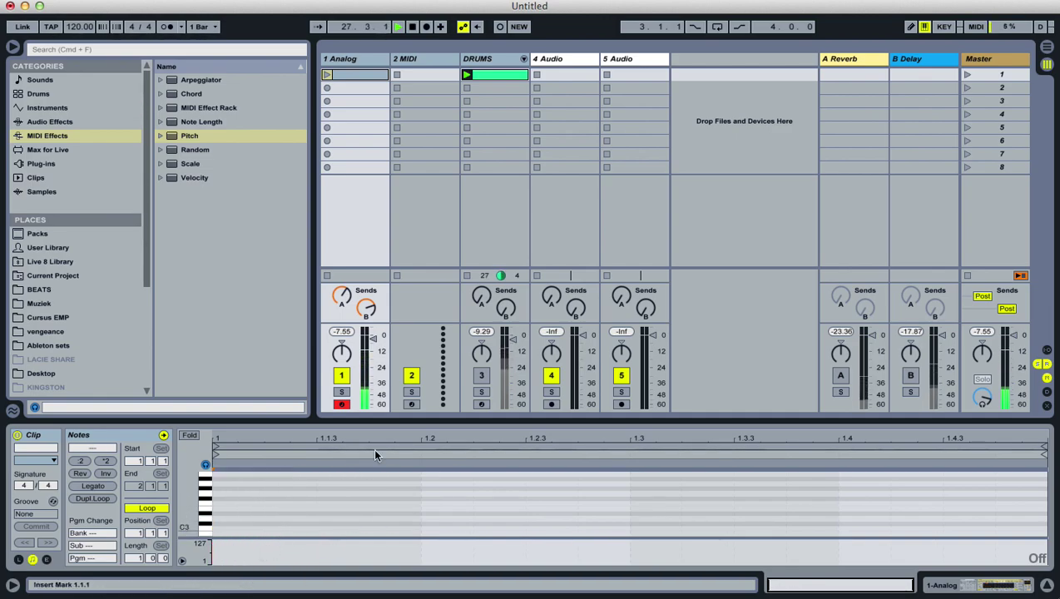
- Delete the empty clip from track 1 and return to the track's device chain
{"action": "left_click", "coordinate": [367, 70]}
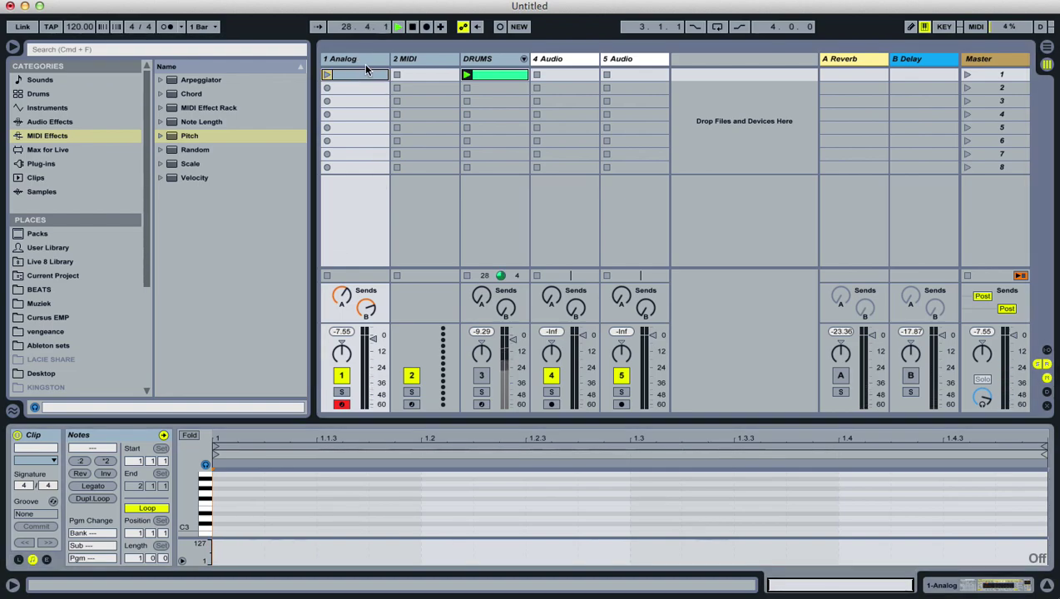
{"action": "key", "text": "Delete"}
{"action": "left_click", "coordinate": [354, 59]}
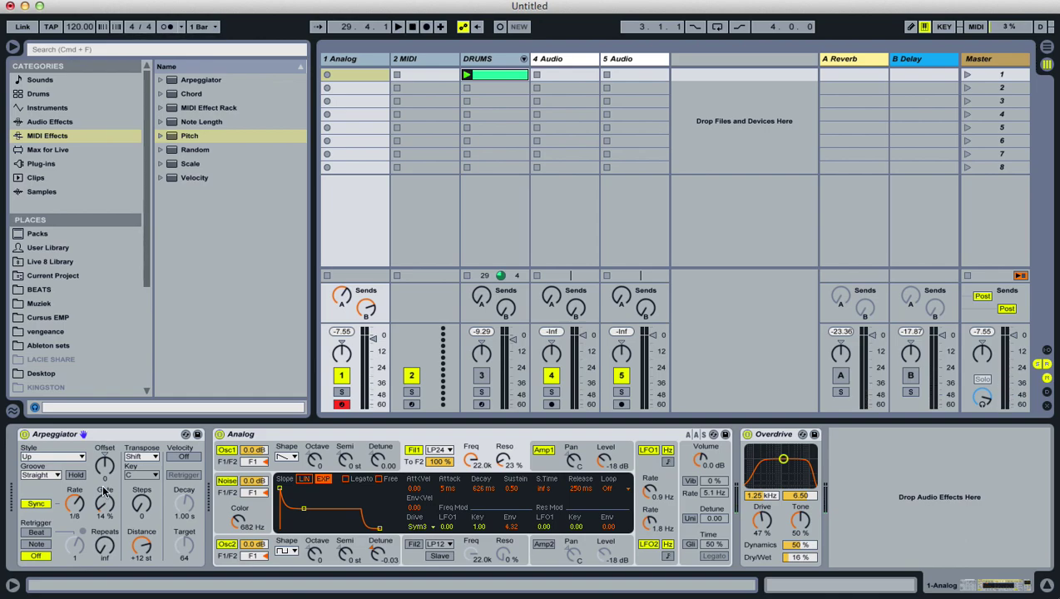
- Try the Arpeggiator's Down style, look through the available styles and set Style back to Up
{"action": "left_click", "coordinate": [70, 457]}
{"action": "left_click", "coordinate": [72, 271]}
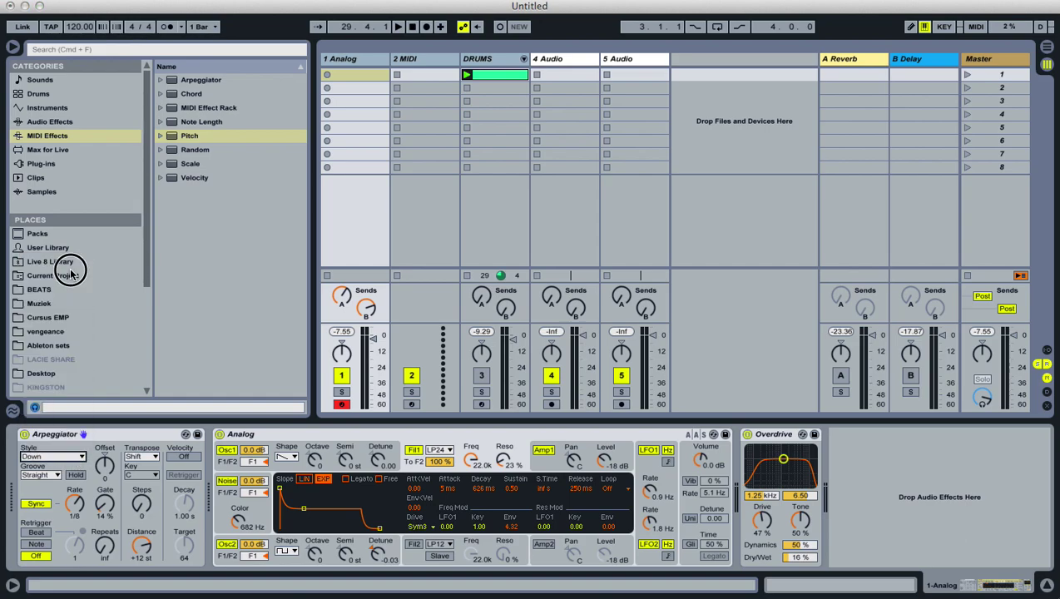
{"action": "left_click", "coordinate": [58, 457]}
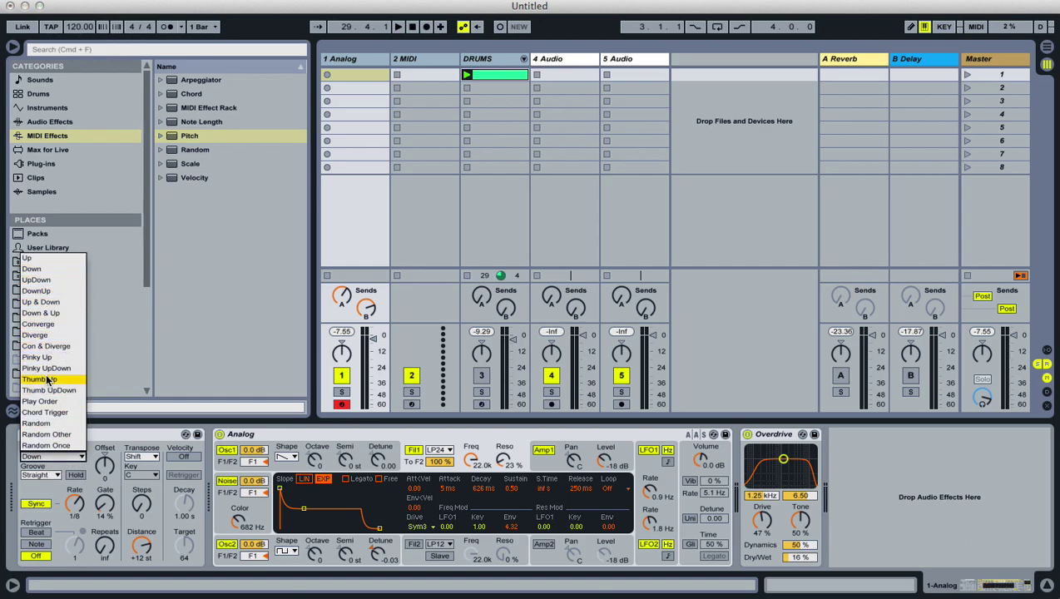
{"action": "left_click", "coordinate": [95, 428]}
{"action": "left_click", "coordinate": [81, 458]}
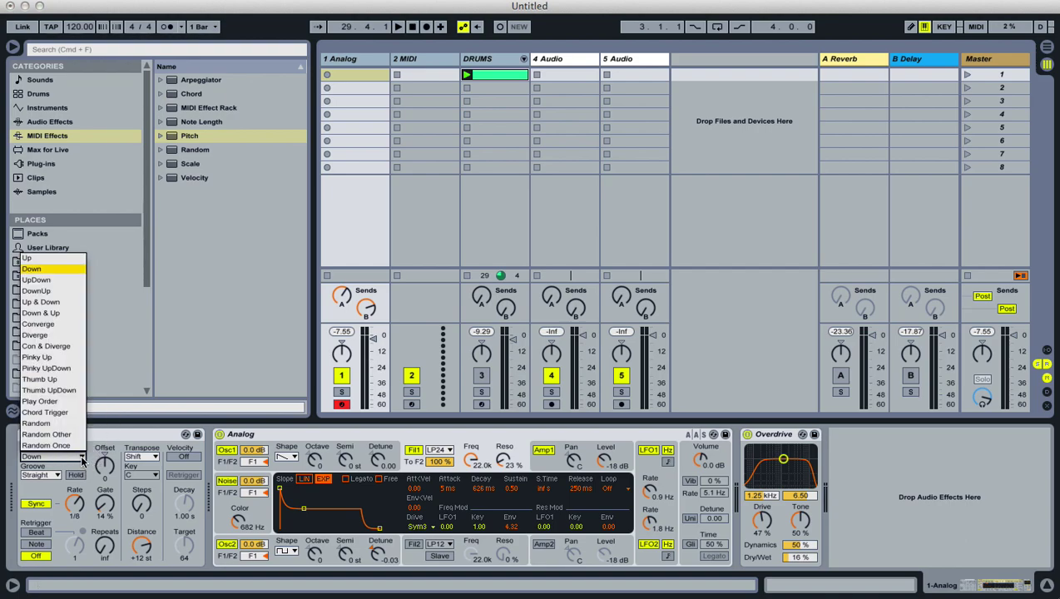
{"action": "left_click", "coordinate": [60, 259]}
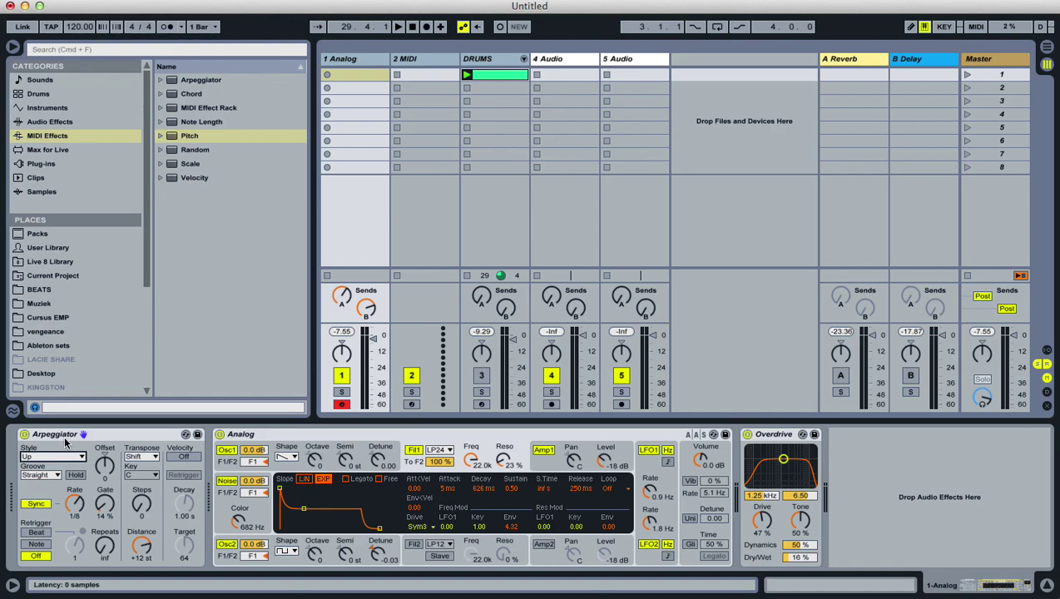
- Switch the Arpeggiator off and on twice to compare the sound with and without it
{"action": "left_click", "coordinate": [24, 434]}
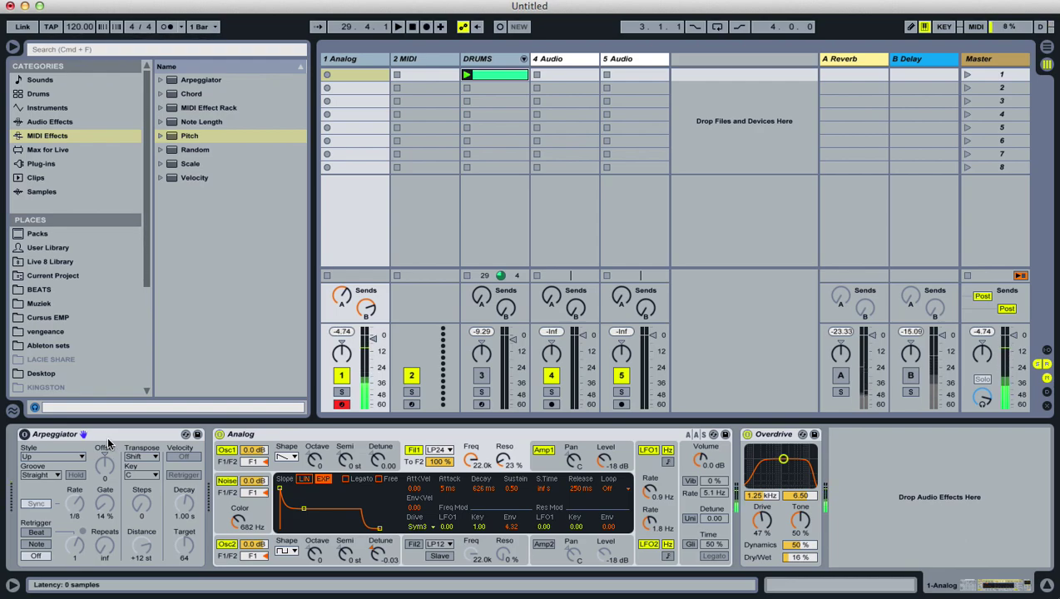
{"action": "left_click", "coordinate": [25, 434]}
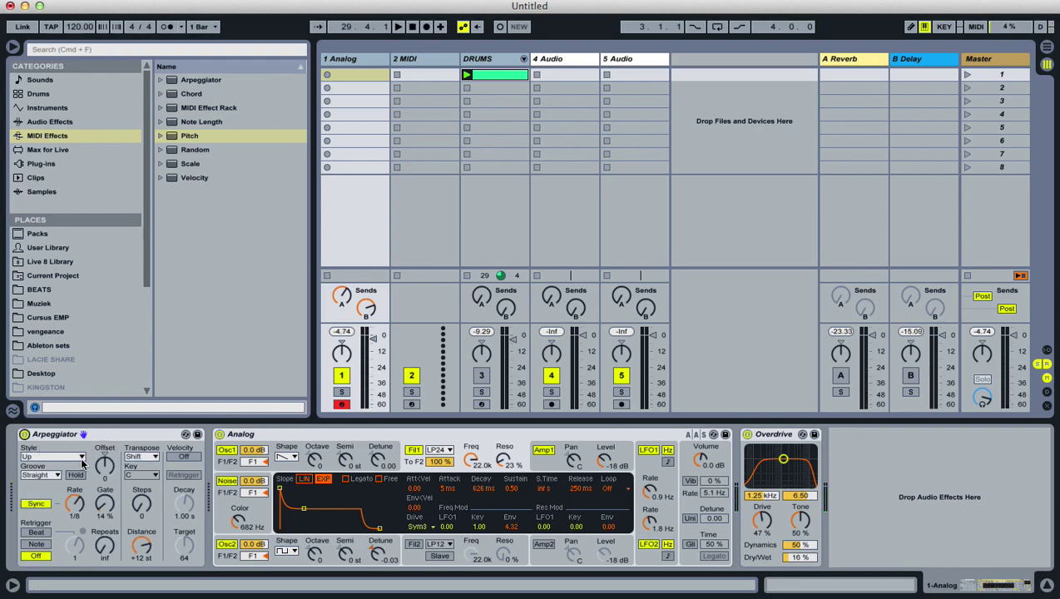
{"action": "left_click", "coordinate": [24, 434]}
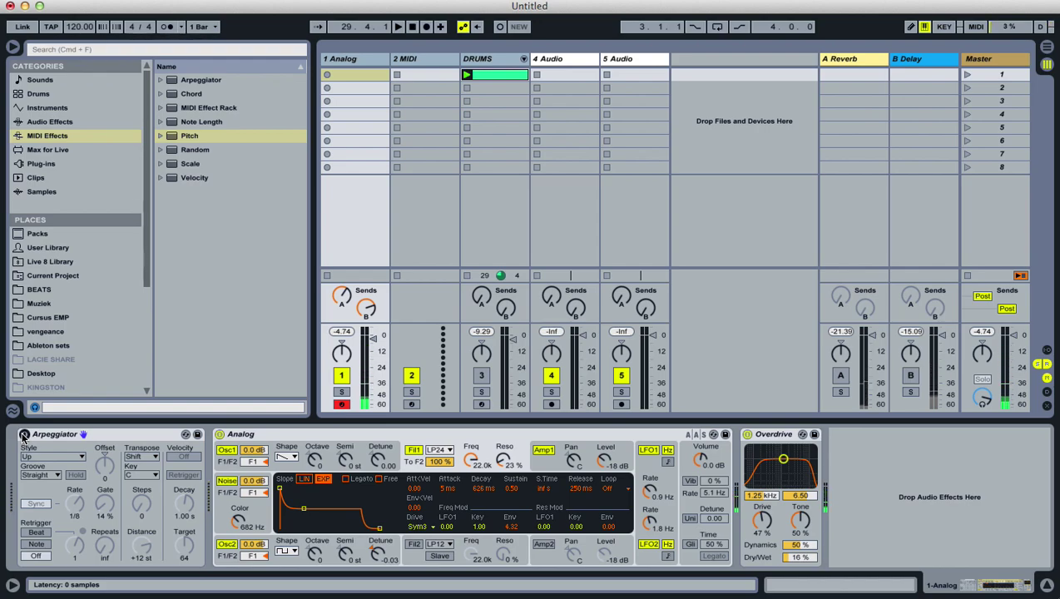
{"action": "left_click", "coordinate": [24, 433]}
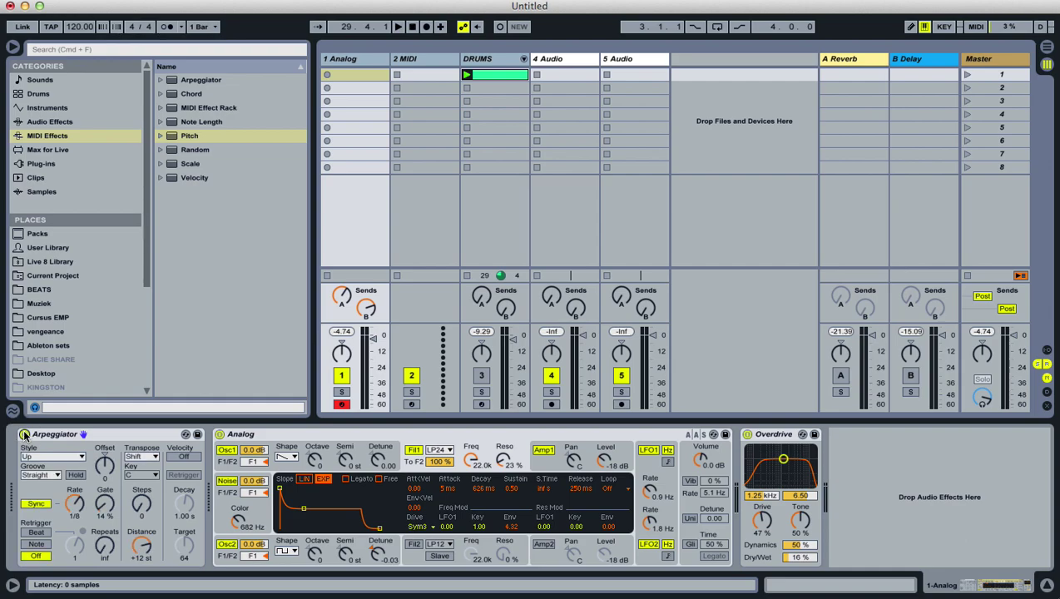
- Audition the Arpeggiator styles Down, UpDown, DownUp and Chord Trigger, and return Style to Up
{"action": "left_click", "coordinate": [81, 463]}
{"action": "left_click", "coordinate": [66, 275]}
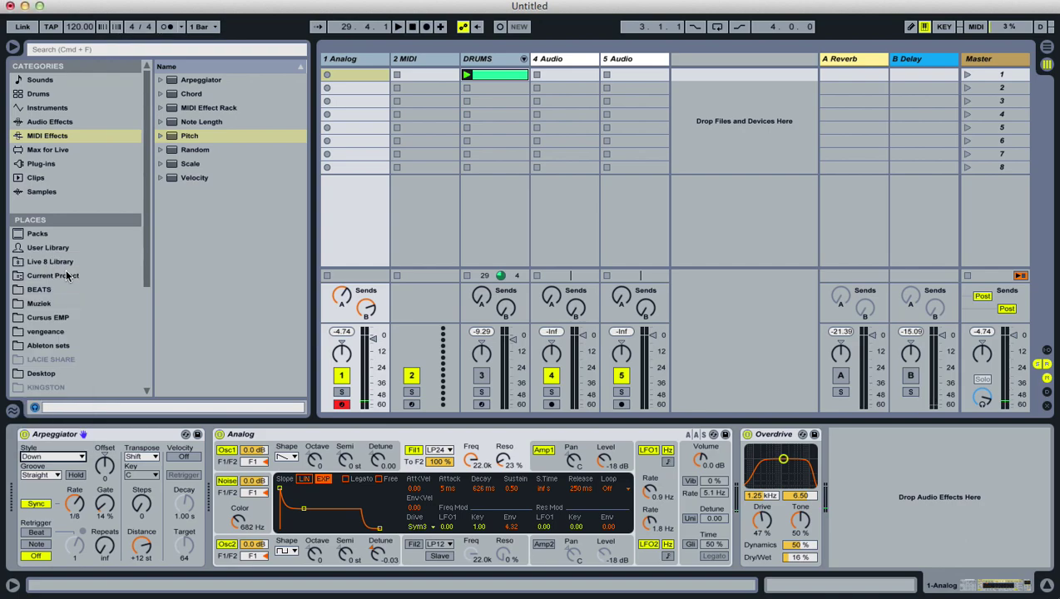
{"action": "left_click", "coordinate": [81, 457]}
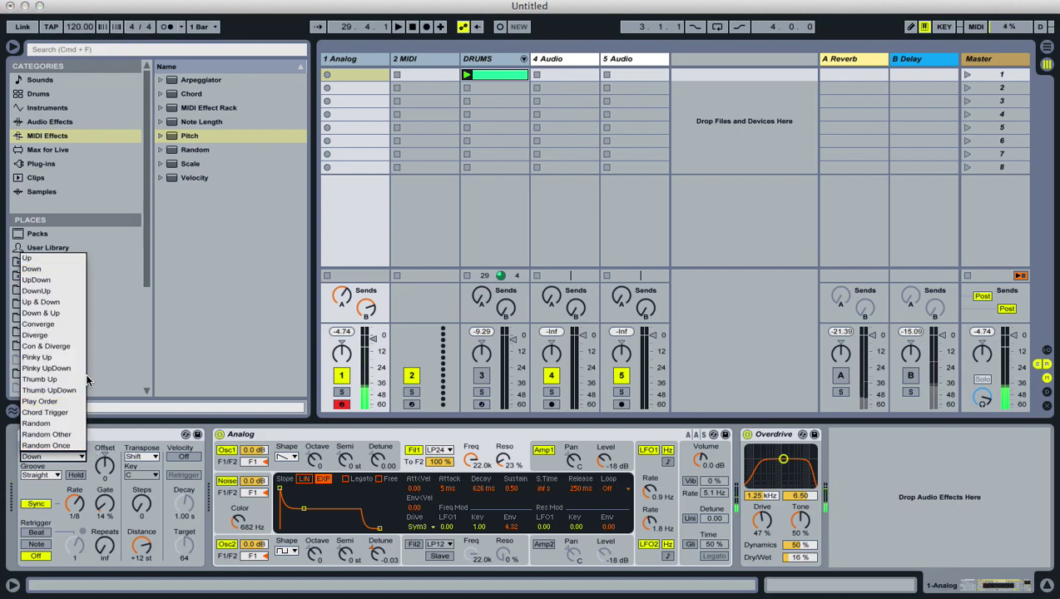
{"action": "left_click", "coordinate": [73, 283]}
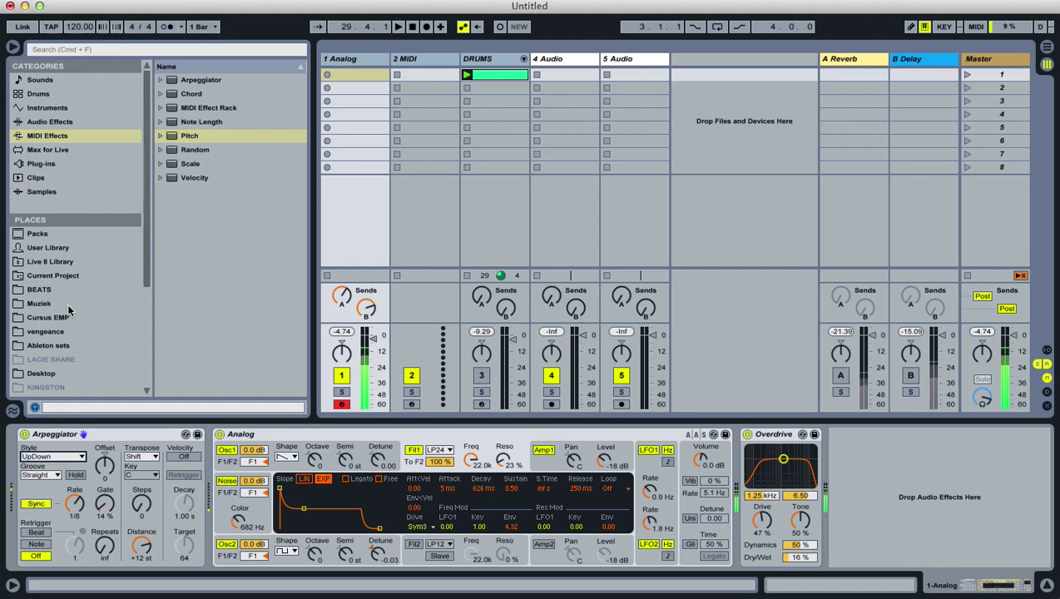
{"action": "left_click", "coordinate": [83, 457]}
{"action": "left_click", "coordinate": [73, 298]}
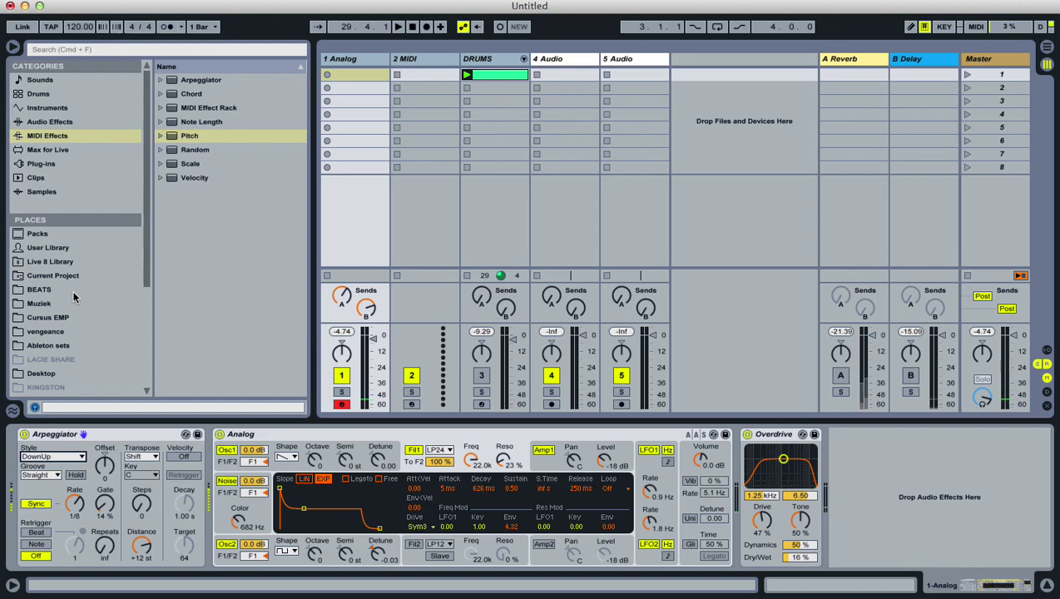
{"action": "left_click", "coordinate": [77, 457]}
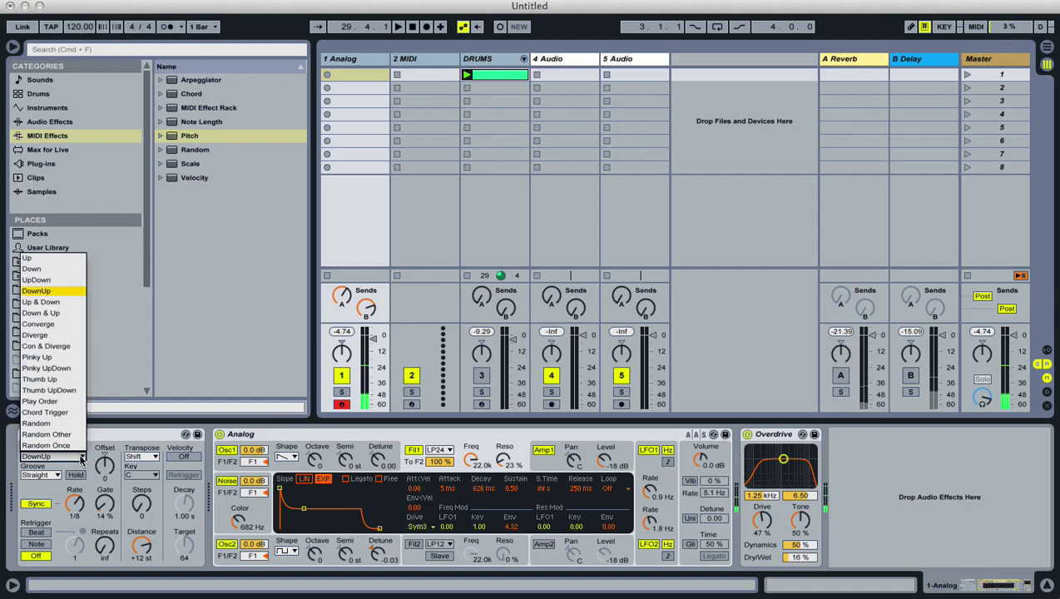
{"action": "left_click", "coordinate": [69, 413]}
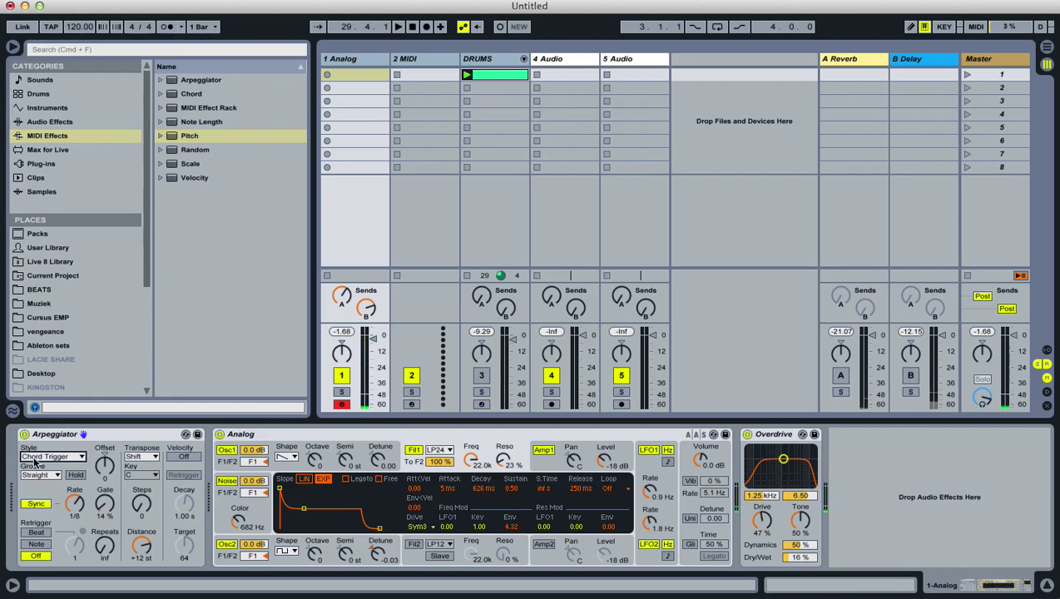
{"action": "left_click", "coordinate": [84, 457]}
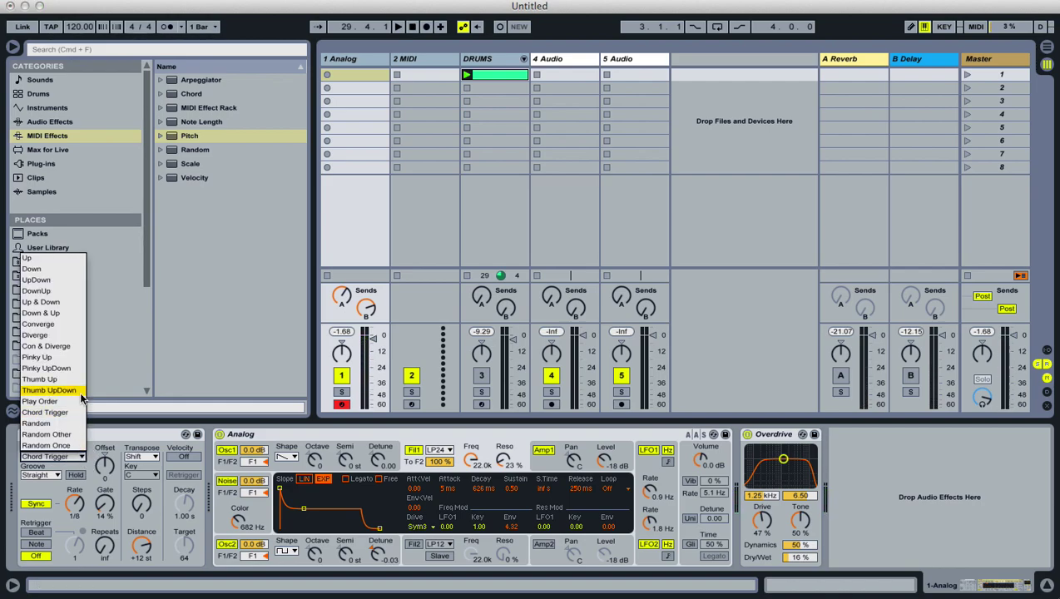
{"action": "left_click", "coordinate": [70, 261]}
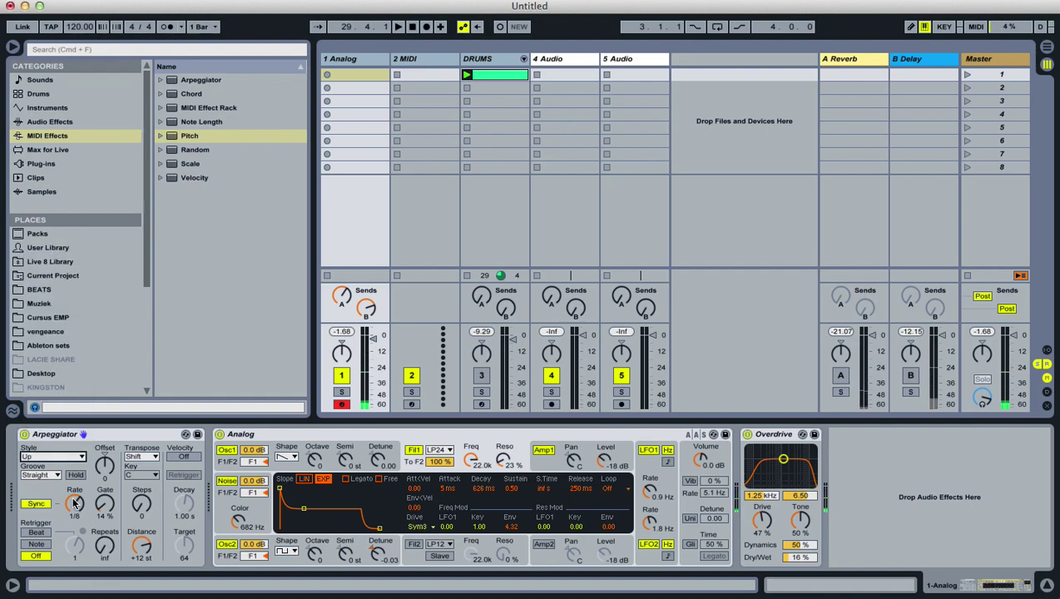
- Set the Arpeggiator's Rate to 1/16 and lower Analog's first filter frequency to 201 Hz
{"action": "left_click_drag", "start_coordinate": [80, 508], "coordinate": [80, 495]}
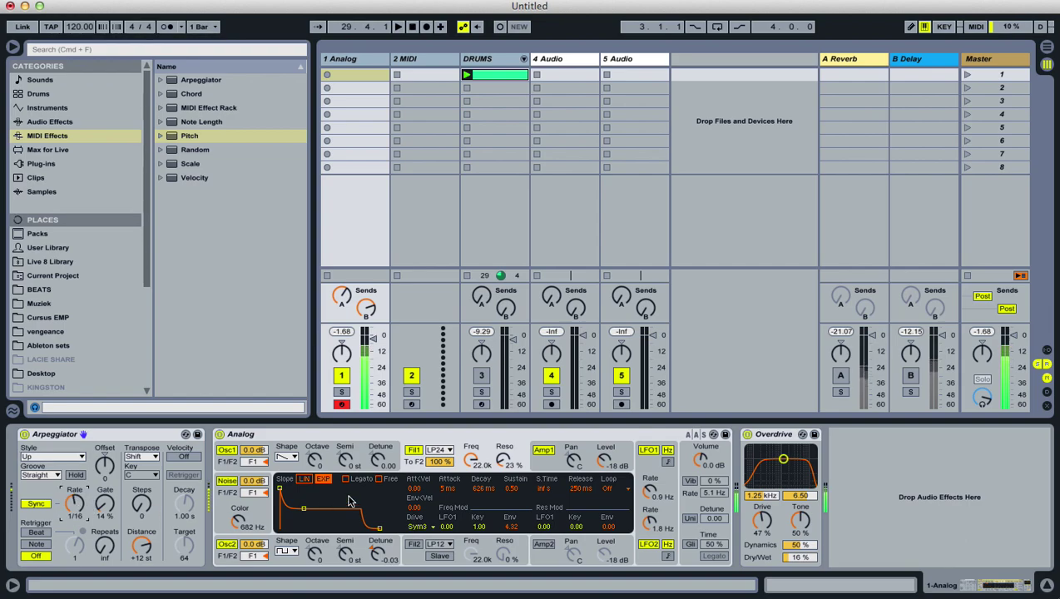
{"action": "left_click_drag", "start_coordinate": [471, 460], "coordinate": [471, 536]}
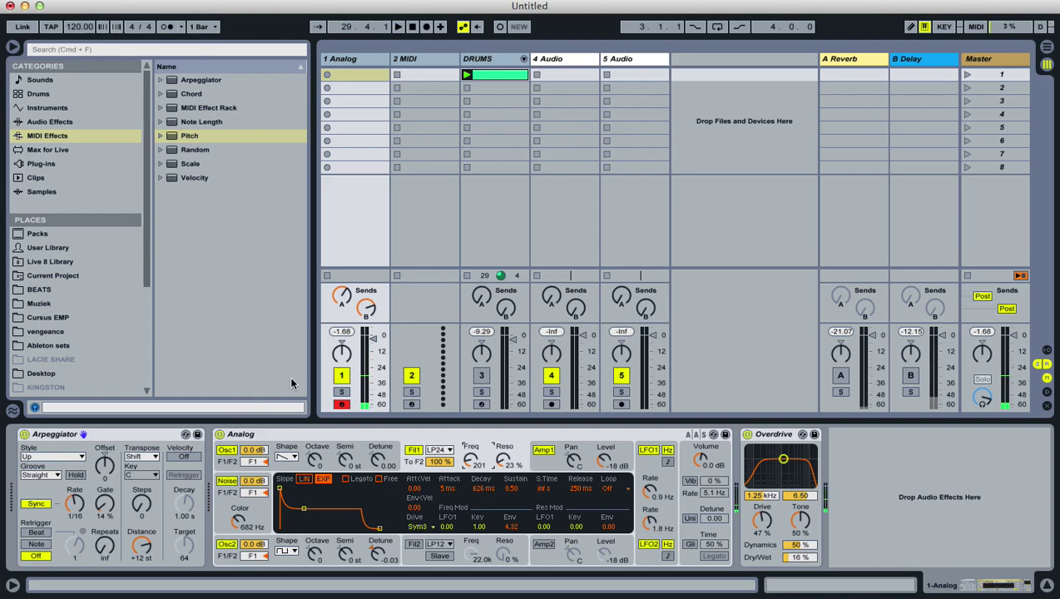
- Activate the DRUMS track and the return tracks A Reverb and B Delay
{"action": "left_click", "coordinate": [481, 375]}
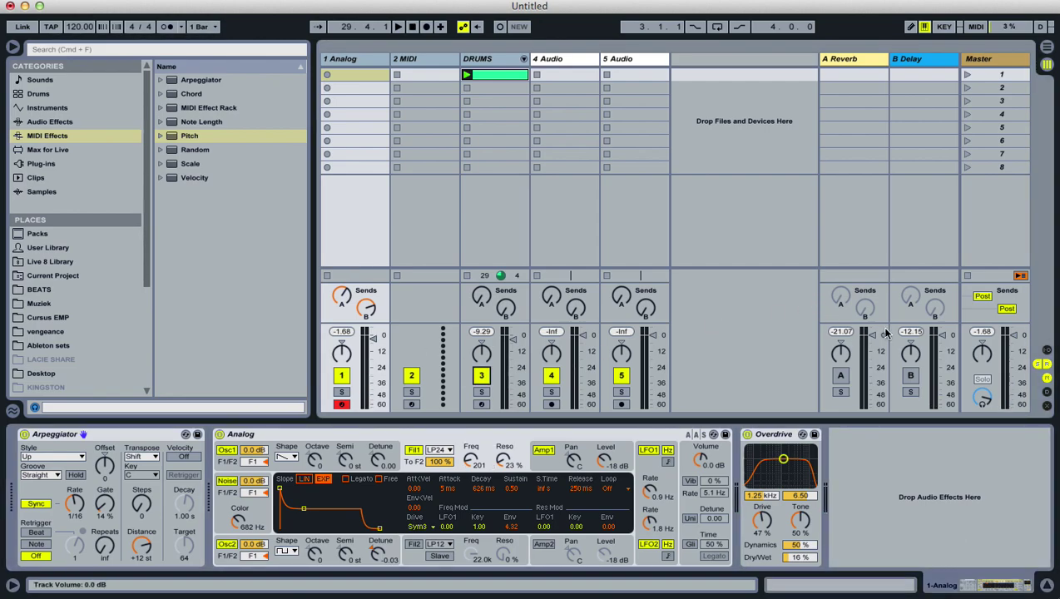
{"action": "left_click", "coordinate": [840, 375]}
{"action": "left_click", "coordinate": [910, 375]}
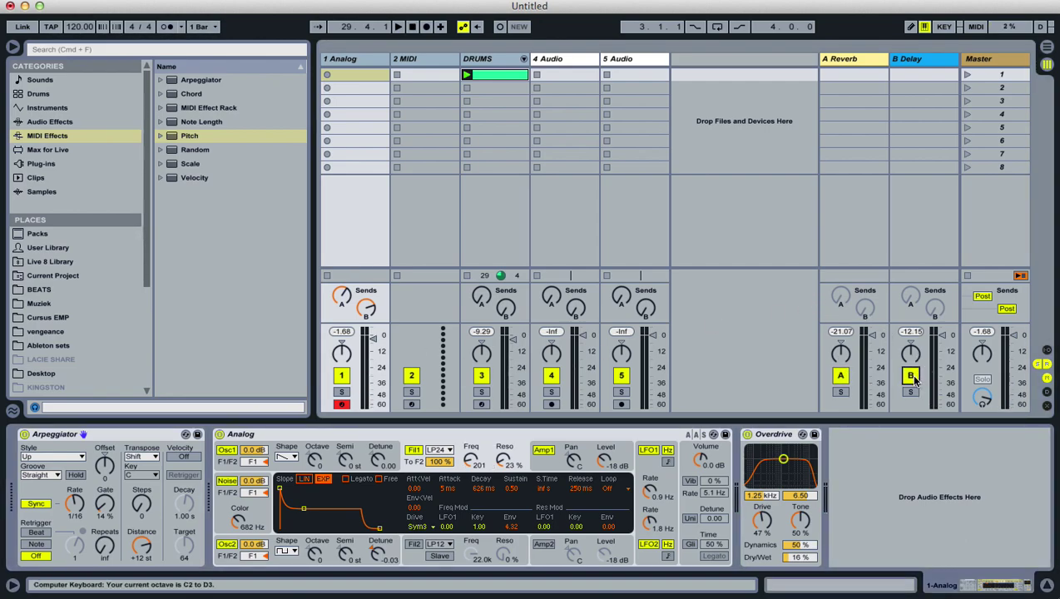
- Start and stop playback twice to hear the arpeggiated synth together with the drums, reverb and delay
{"action": "key", "text": "space"}
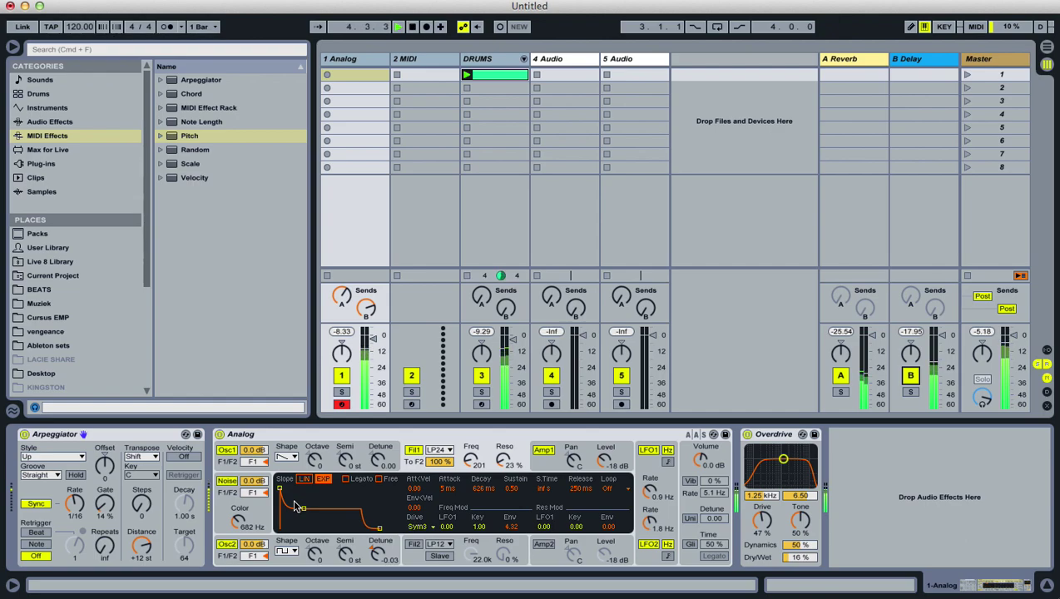
{"action": "key", "text": "space"}
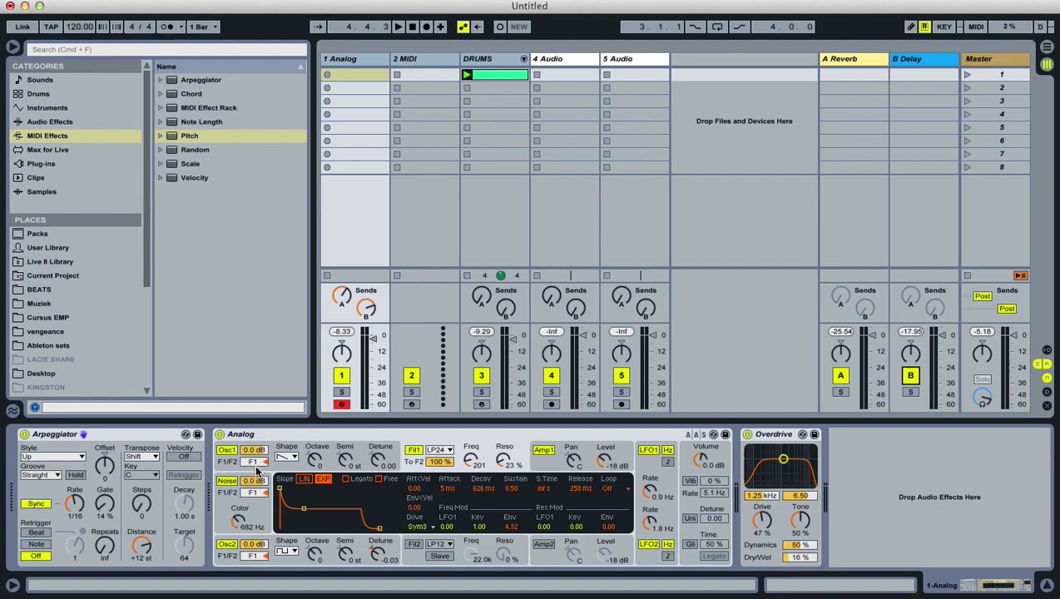
{"action": "key", "text": "space"}
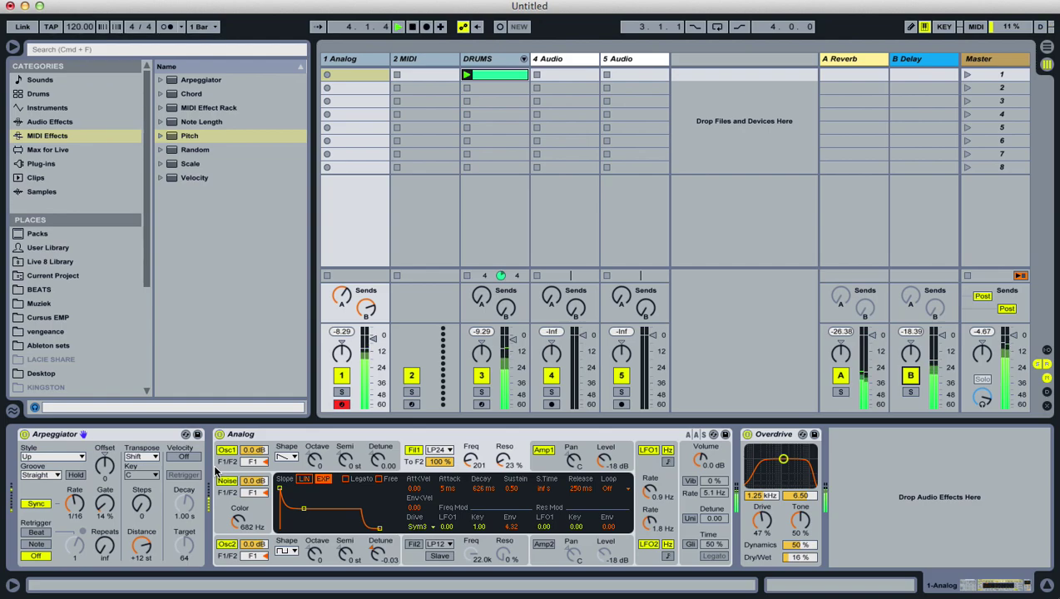
{"action": "key", "text": "space"}
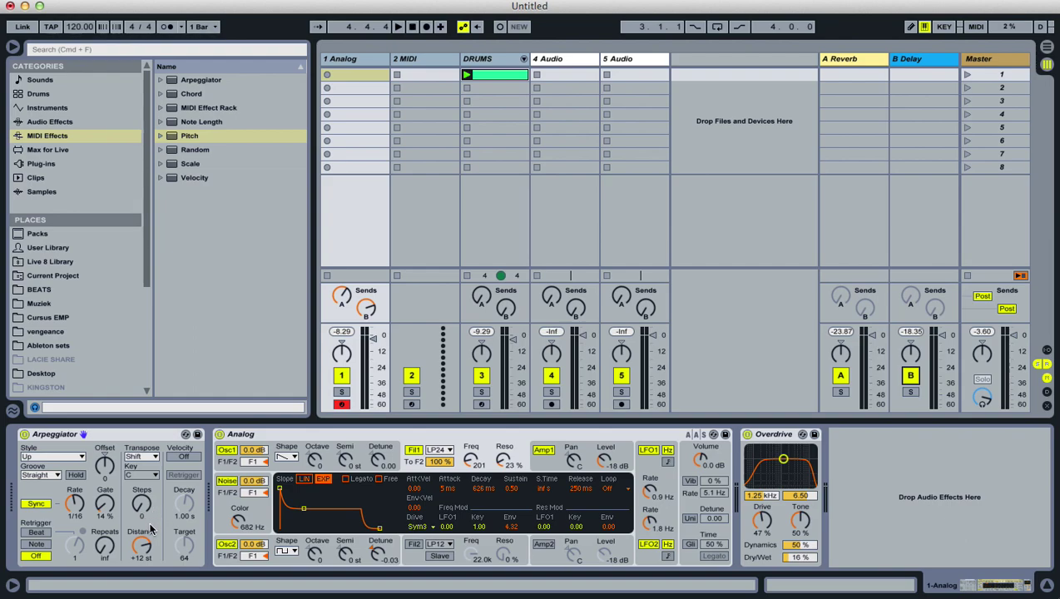
- Switch off the Arpeggiator and raise Analog's first filter frequency to 3.2k
{"action": "left_click", "coordinate": [24, 434]}
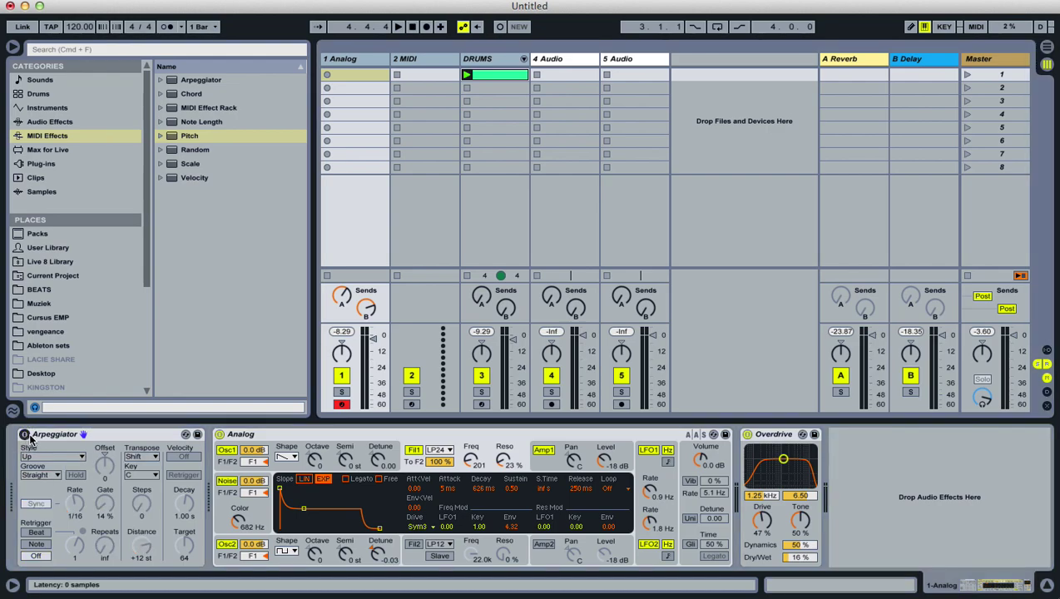
{"action": "mouse_move", "coordinate": [470, 460]}
{"action": "left_mouse_down"}
{"action": "mouse_move", "coordinate": [470, 432]}
{"action": "mouse_move", "coordinate": [471, 449]}
{"action": "left_mouse_up"}
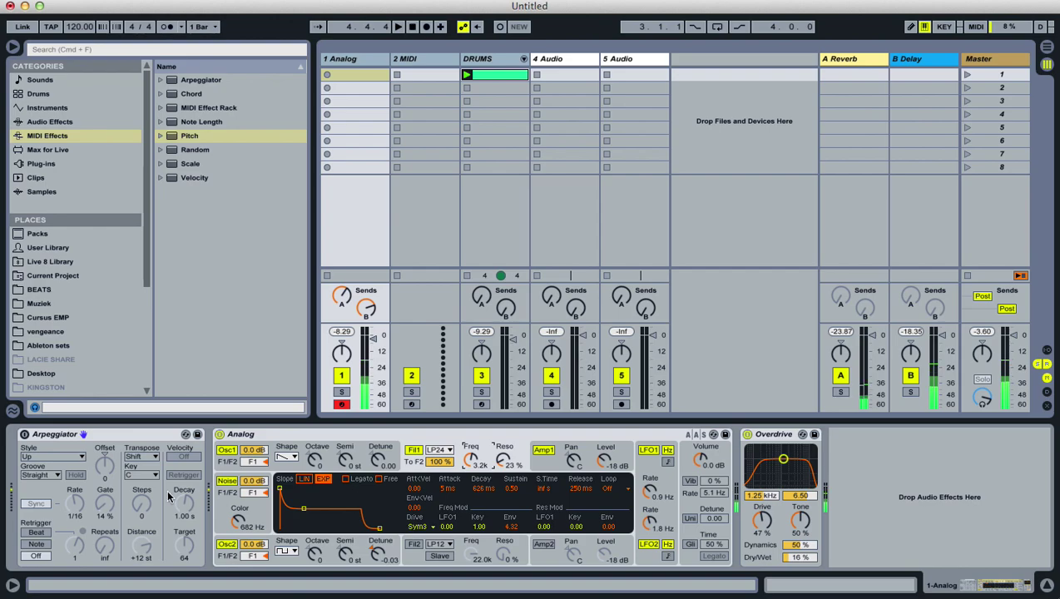
- Switch on the Arpeggiator with Steps at 8 and Distance at +12 st, and lower Analog's first filter frequency to 106 Hz
{"action": "left_click", "coordinate": [24, 434]}
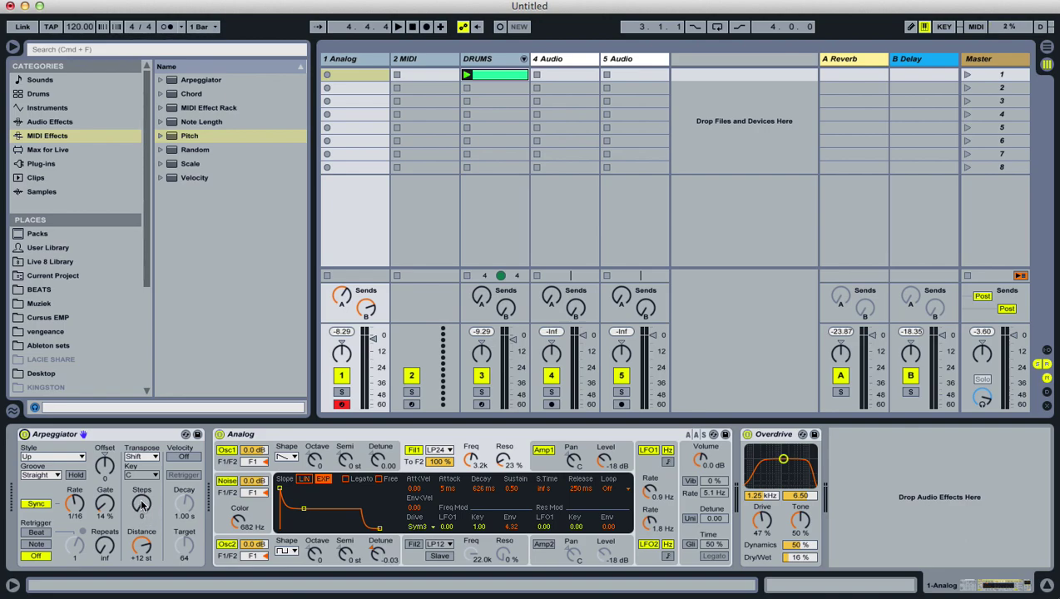
{"action": "left_click", "coordinate": [143, 545]}
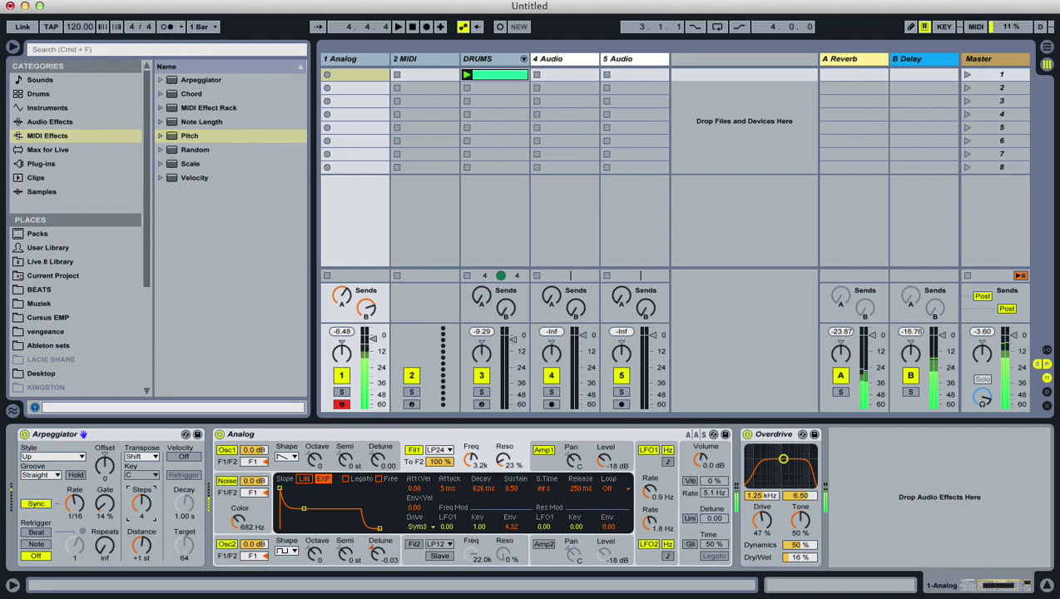
{"action": "left_click_drag", "start_coordinate": [141, 503], "coordinate": [141, 498]}
{"action": "mouse_move", "coordinate": [156, 526]}
{"action": "left_mouse_down"}
{"action": "mouse_move", "coordinate": [156, 510]}
{"action": "mouse_move", "coordinate": [161, 545]}
{"action": "left_mouse_up"}
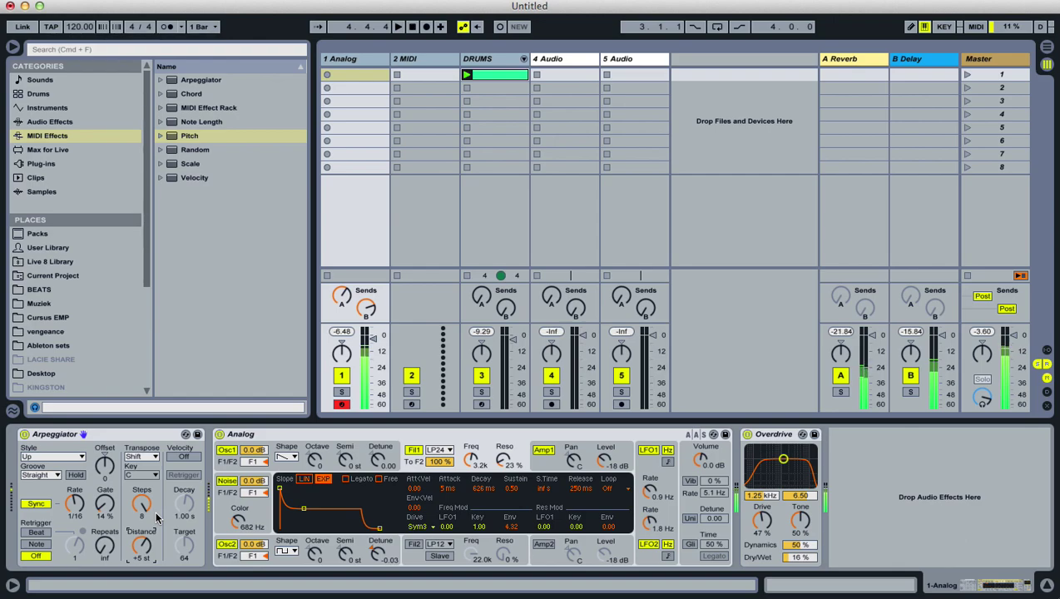
{"action": "left_click_drag", "start_coordinate": [152, 533], "coordinate": [152, 521]}
{"action": "left_click_drag", "start_coordinate": [471, 460], "coordinate": [470, 476]}
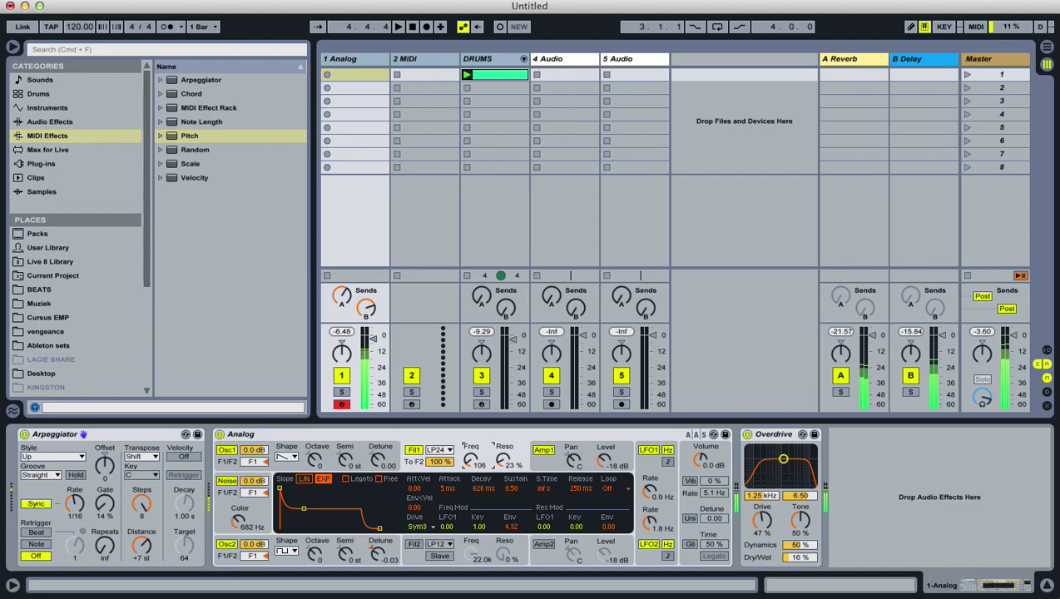
{"action": "left_click_drag", "start_coordinate": [142, 559], "coordinate": [143, 556]}
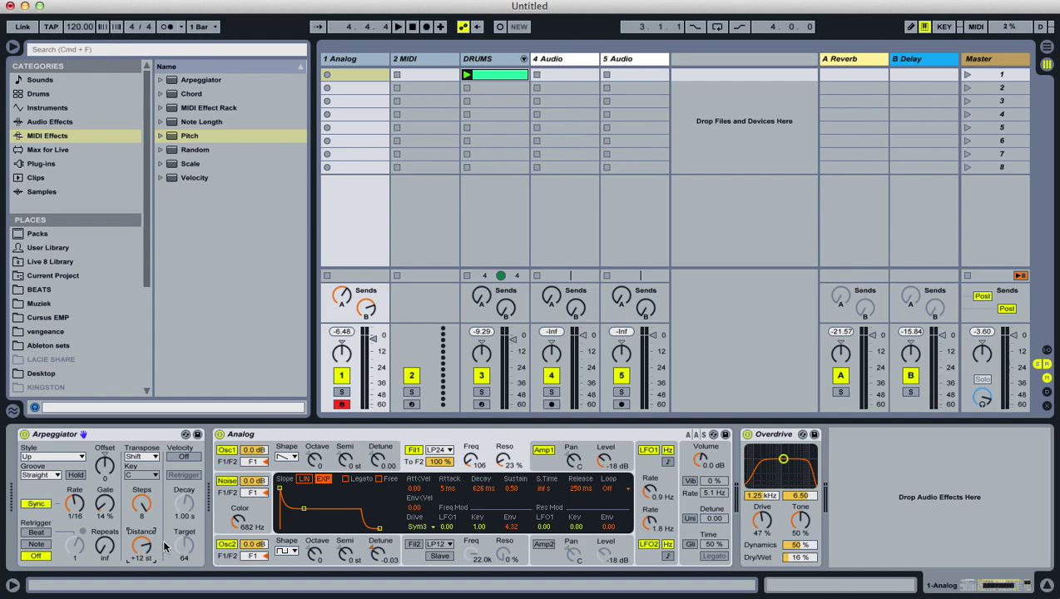
- Shift the computer MIDI keyboard down to octave C0, play the arpeggio over the drums, and stop playback
{"action": "key", "text": "z"}
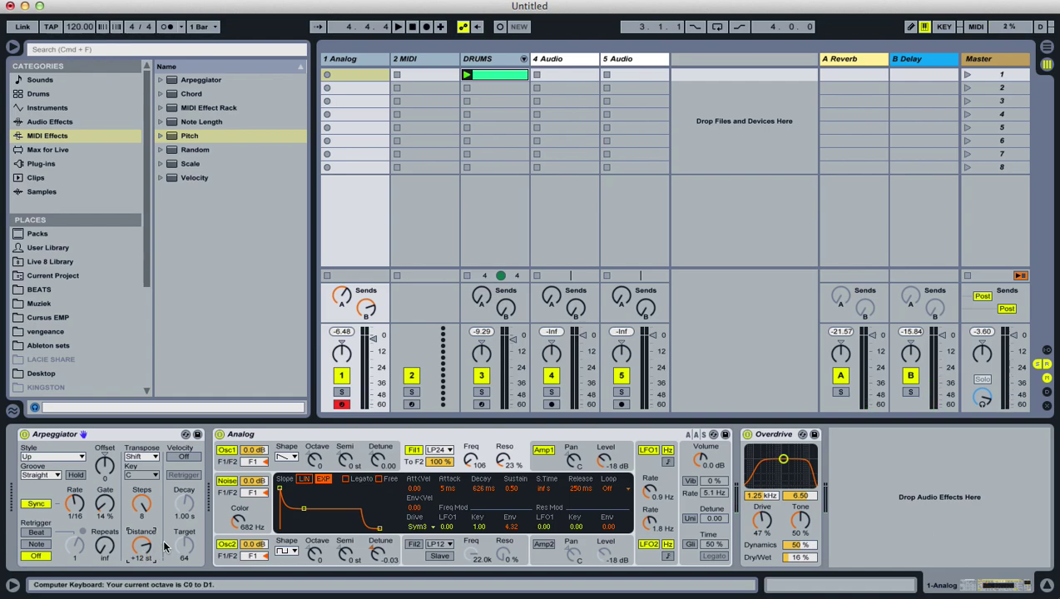
{"action": "key", "text": "a"}
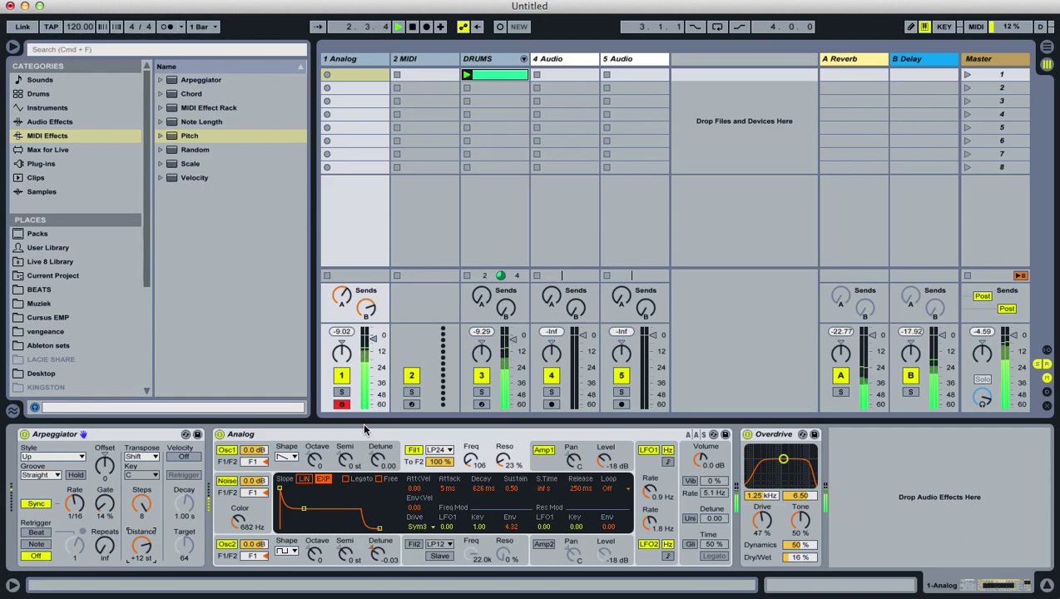
{"action": "key", "text": "space"}
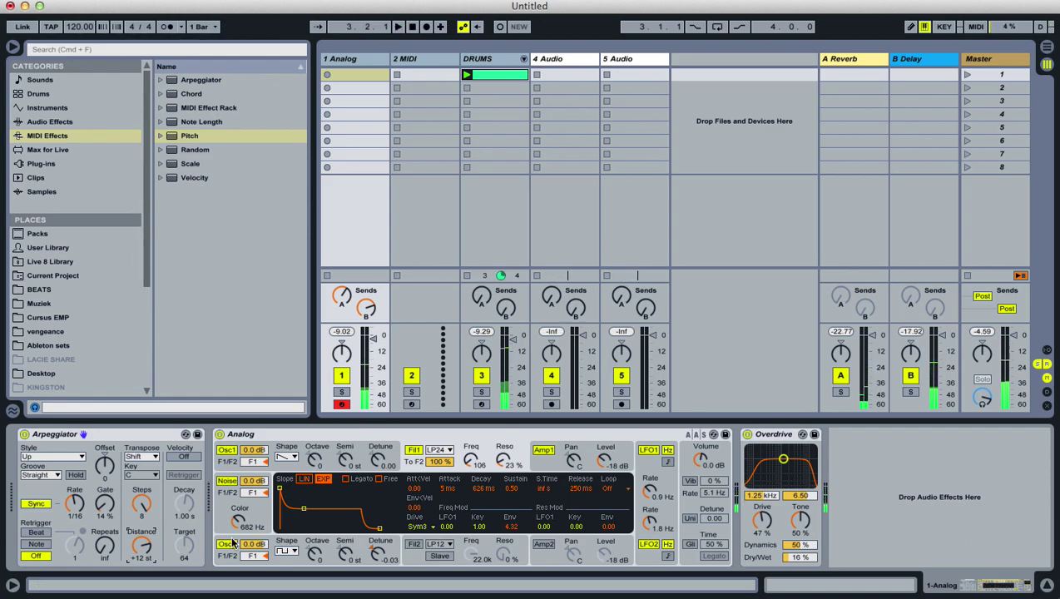
- Set the Arpeggiator's Steps to 4 and Distance to +2 st
{"action": "left_click_drag", "start_coordinate": [141, 546], "coordinate": [142, 555]}
{"action": "left_click_drag", "start_coordinate": [142, 504], "coordinate": [143, 537]}
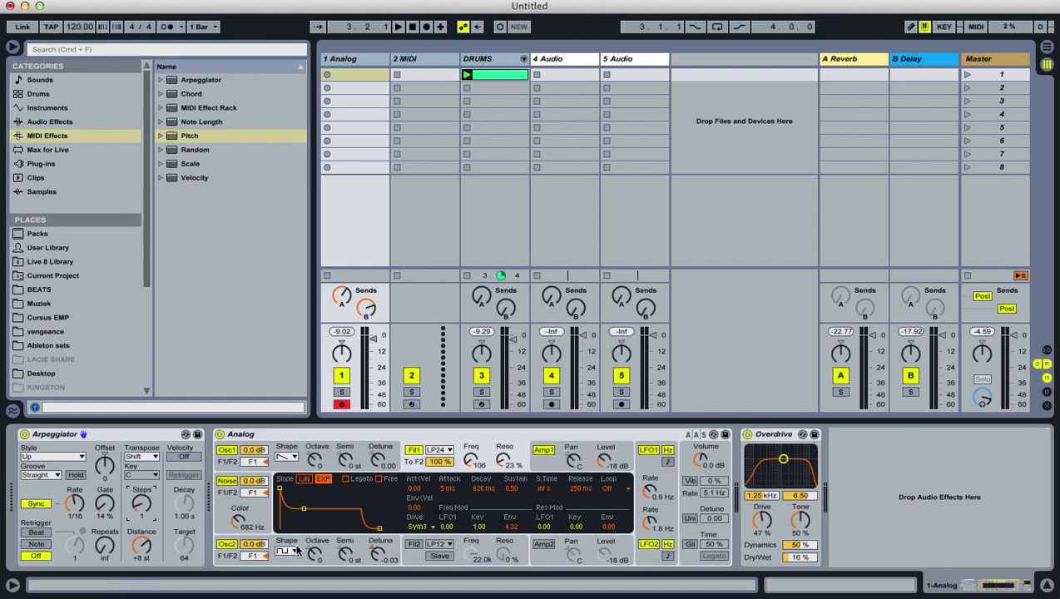
{"action": "mouse_move", "coordinate": [143, 516]}
{"action": "left_mouse_down"}
{"action": "mouse_move", "coordinate": [143, 499]}
{"action": "mouse_move", "coordinate": [150, 532]}
{"action": "left_mouse_up"}
{"action": "left_click_drag", "start_coordinate": [141, 545], "coordinate": [141, 539]}
- Play the arpeggio over the drums while raising Analog's first filter frequency to 201 Hz
{"action": "key", "text": "a"}
{"action": "key", "text": "z"}
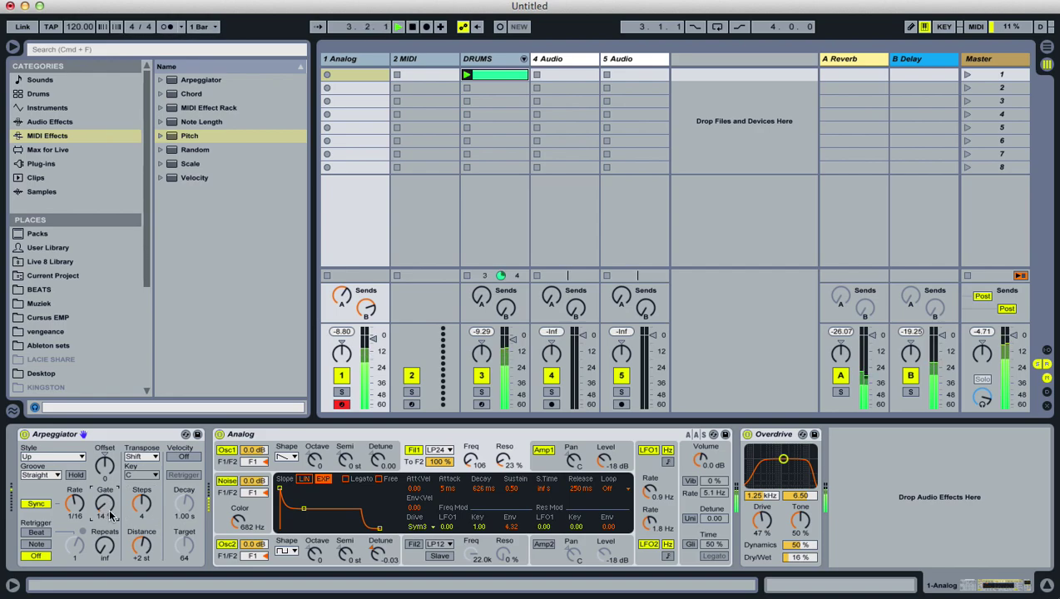
{"action": "left_click_drag", "start_coordinate": [470, 460], "coordinate": [484, 481]}
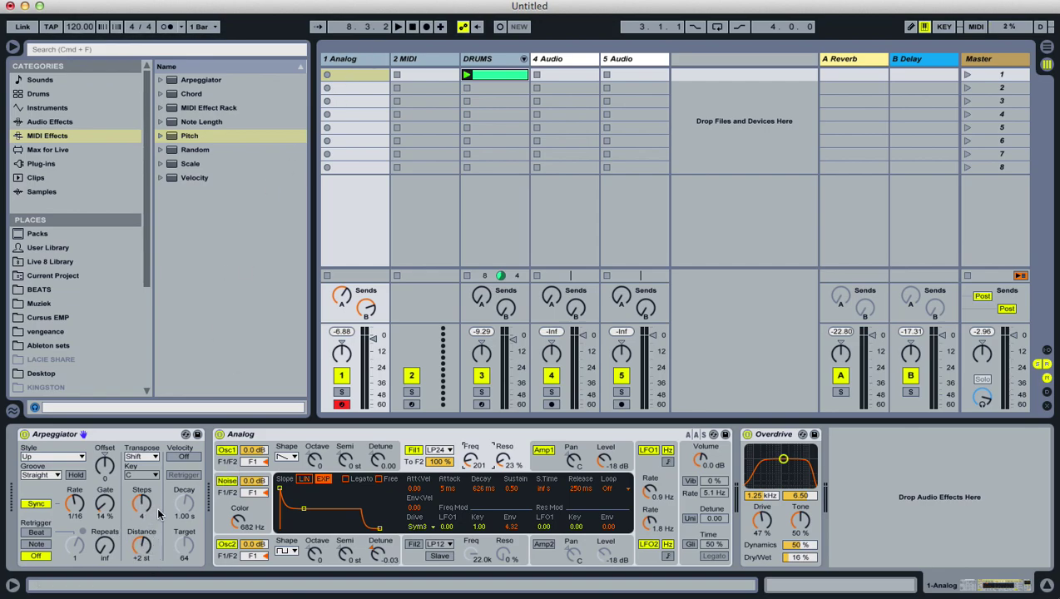
- Create empty MIDI clips in the first slots of 2 MIDI and 1 Analog, and draw an eighth-note C3 at the Analog clip's start
{"action": "double_click", "coordinate": [425, 75]}
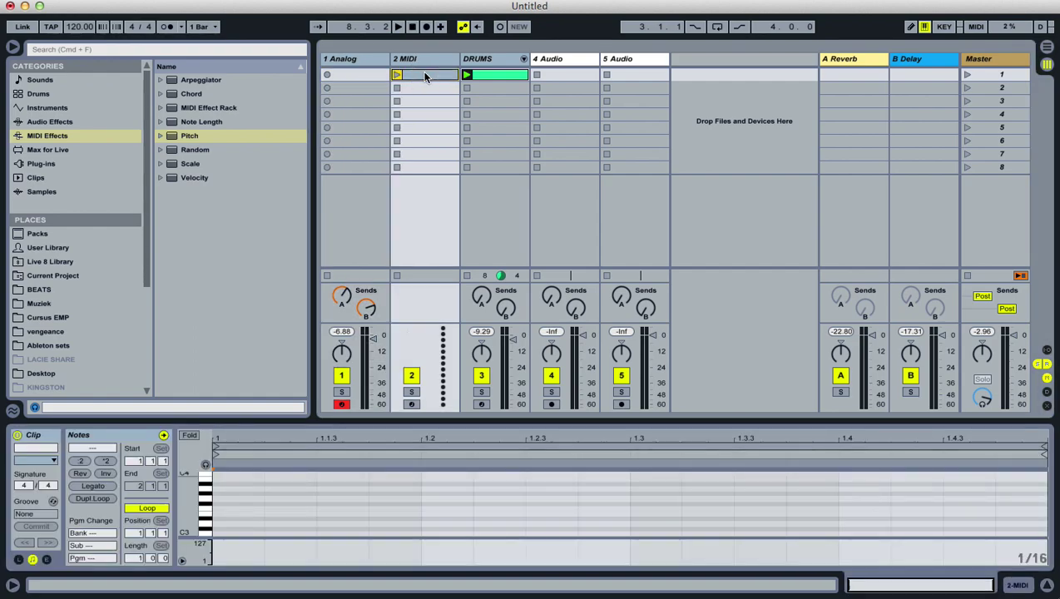
{"action": "double_click", "coordinate": [352, 76]}
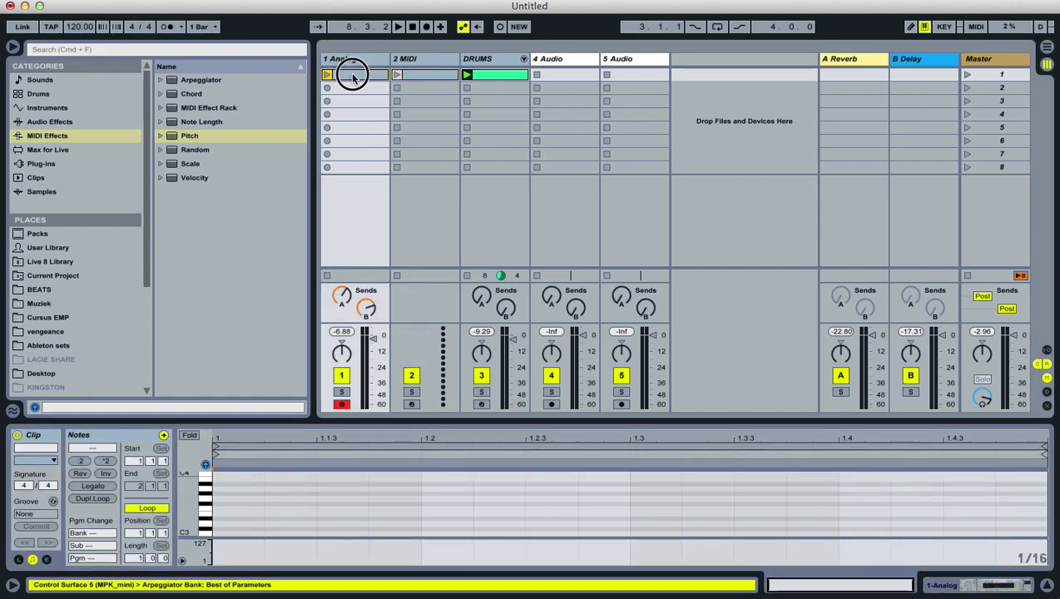
{"action": "double_click", "coordinate": [227, 533]}
{"action": "left_click_drag", "start_coordinate": [261, 533], "coordinate": [333, 530]}
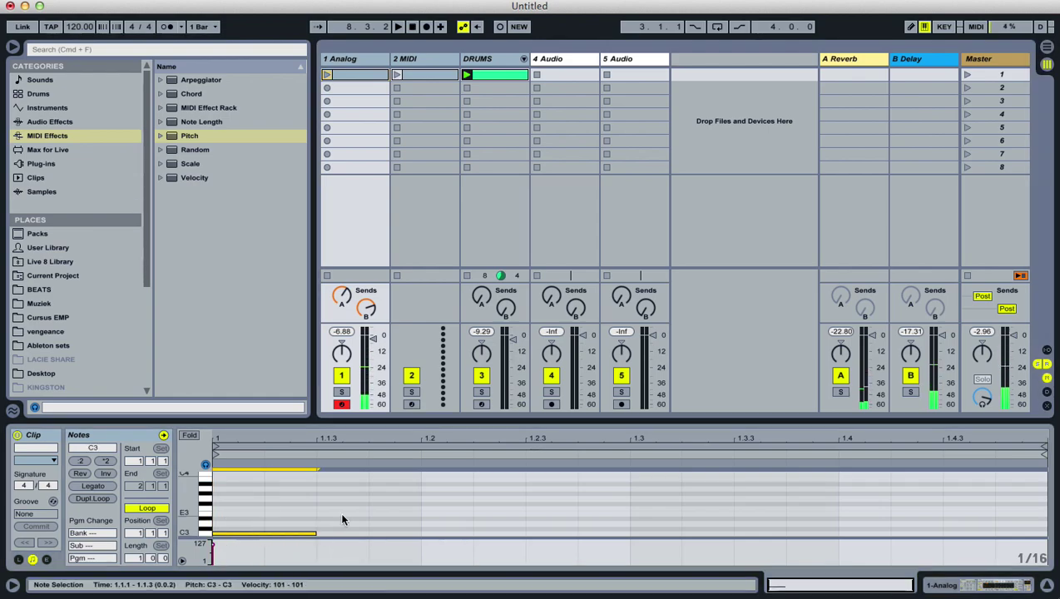
- Turn off the 1 Analog track and reopen its clip in the note editor
{"action": "key", "text": "F1"}
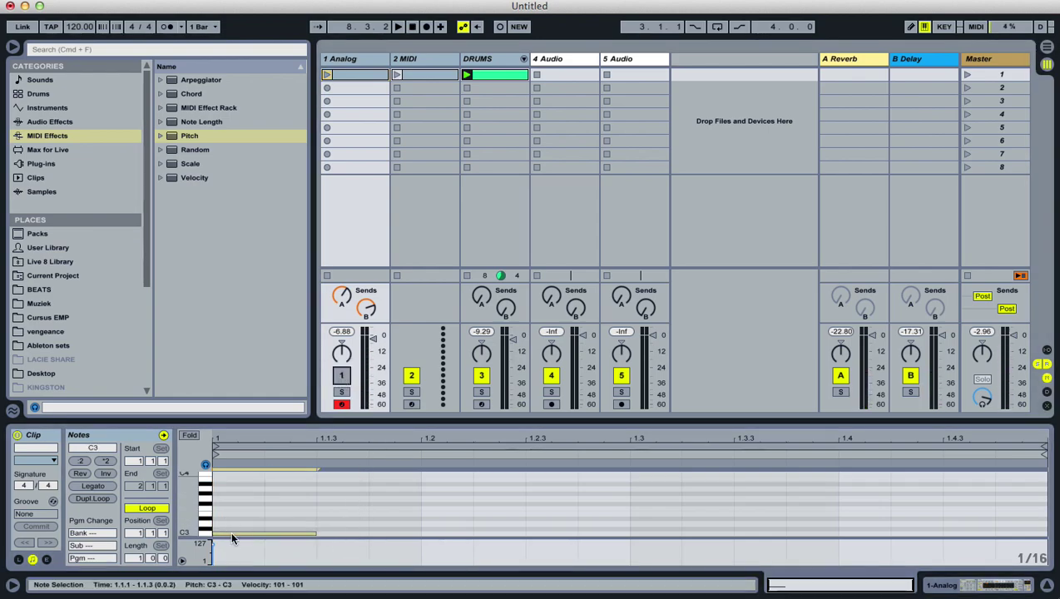
{"action": "double_click", "coordinate": [363, 59]}
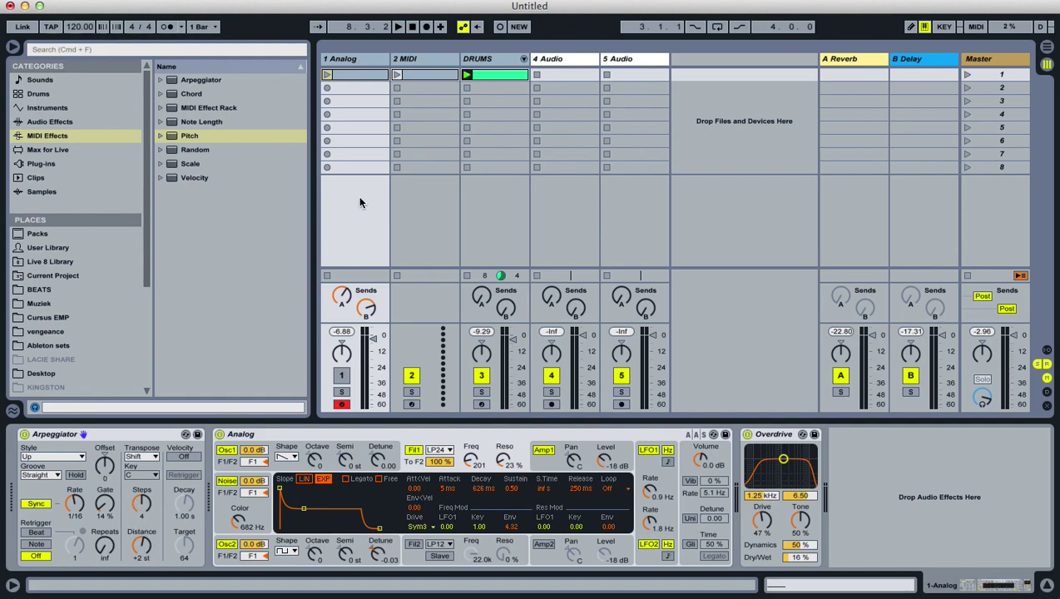
{"action": "left_click", "coordinate": [347, 59]}
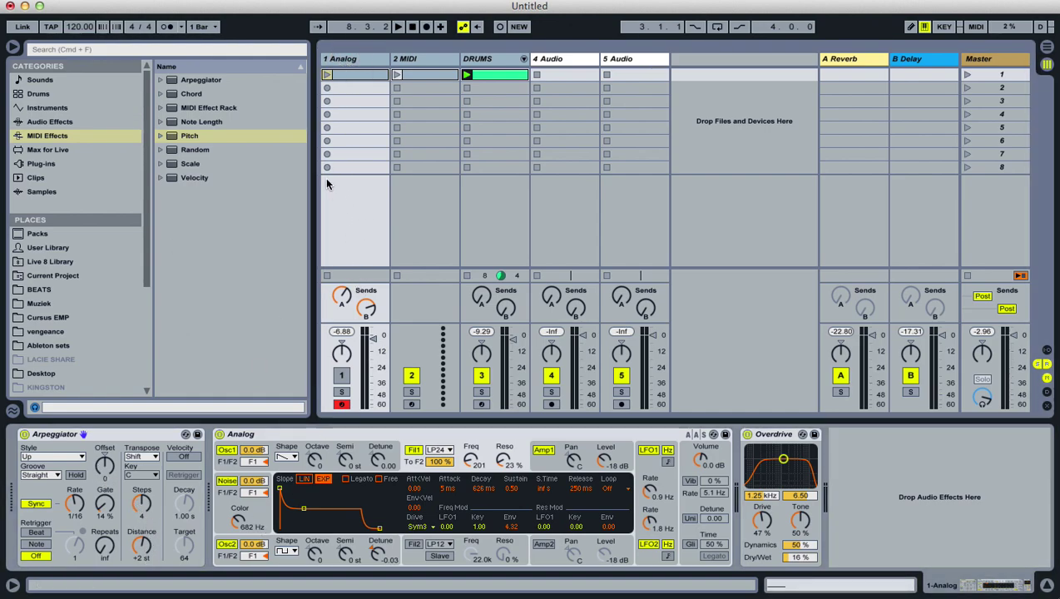
{"action": "left_click", "coordinate": [339, 75]}
{"action": "left_click", "coordinate": [272, 531]}
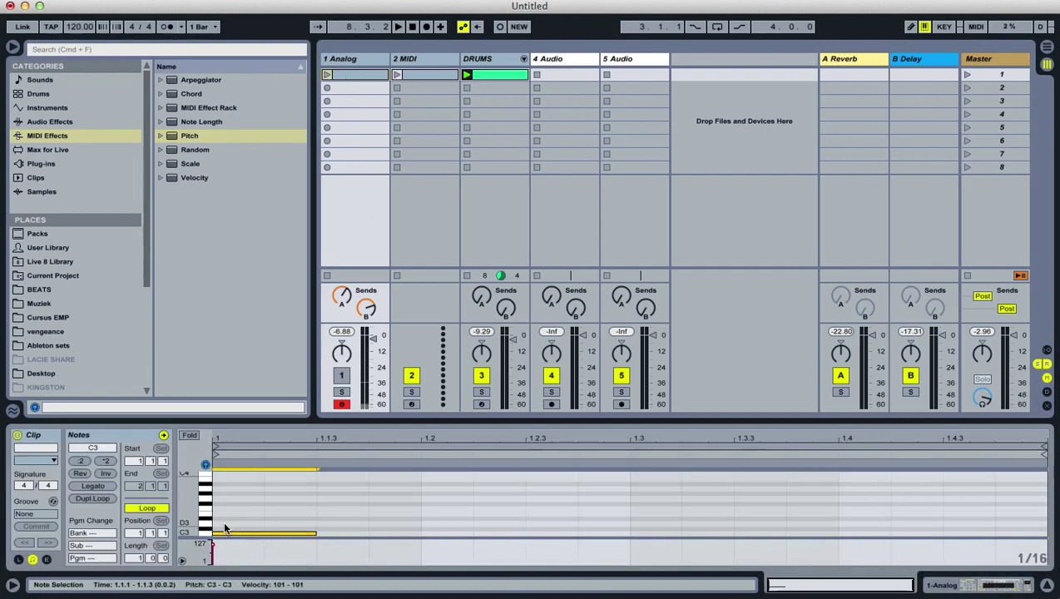
- Add eighth-note D#3, F#3 and A3 notes above the C3 at the start of the clip
{"action": "left_click", "coordinate": [236, 518]}
{"action": "left_click_drag", "start_coordinate": [260, 518], "coordinate": [316, 517]}
{"action": "left_click", "coordinate": [219, 504]}
{"action": "left_click_drag", "start_coordinate": [262, 505], "coordinate": [316, 504]}
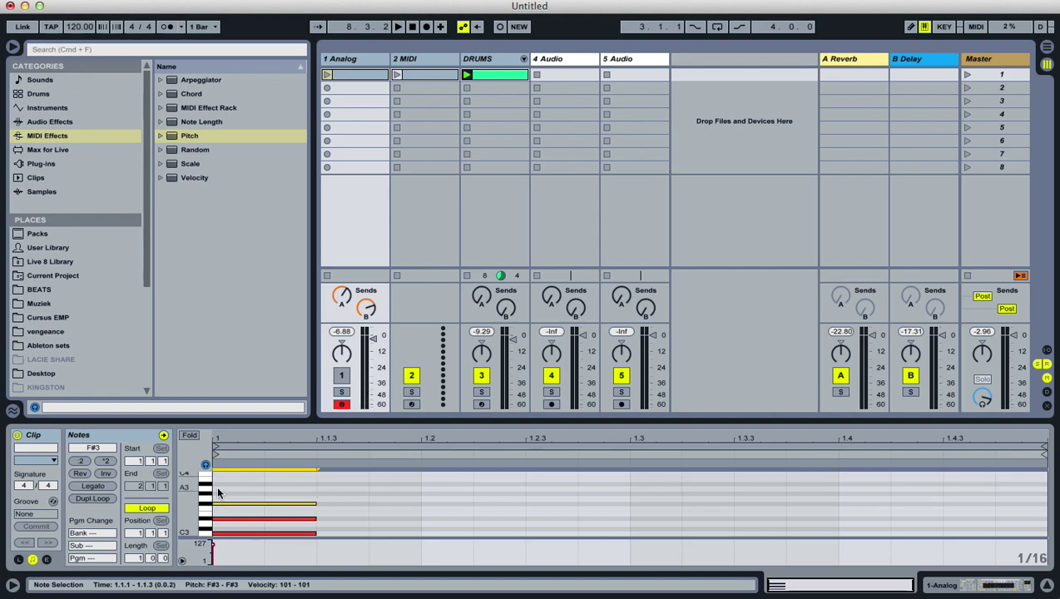
{"action": "left_click", "coordinate": [217, 487]}
{"action": "left_click_drag", "start_coordinate": [261, 488], "coordinate": [316, 487]}
- Shift the upper three notes later in time so that the four eighth notes follow one another as a rising staircase
{"action": "left_click_drag", "start_coordinate": [310, 524], "coordinate": [508, 482]}
{"action": "left_click", "coordinate": [418, 497]}
{"action": "key", "text": "Right"}
{"action": "key", "text": "Right"}
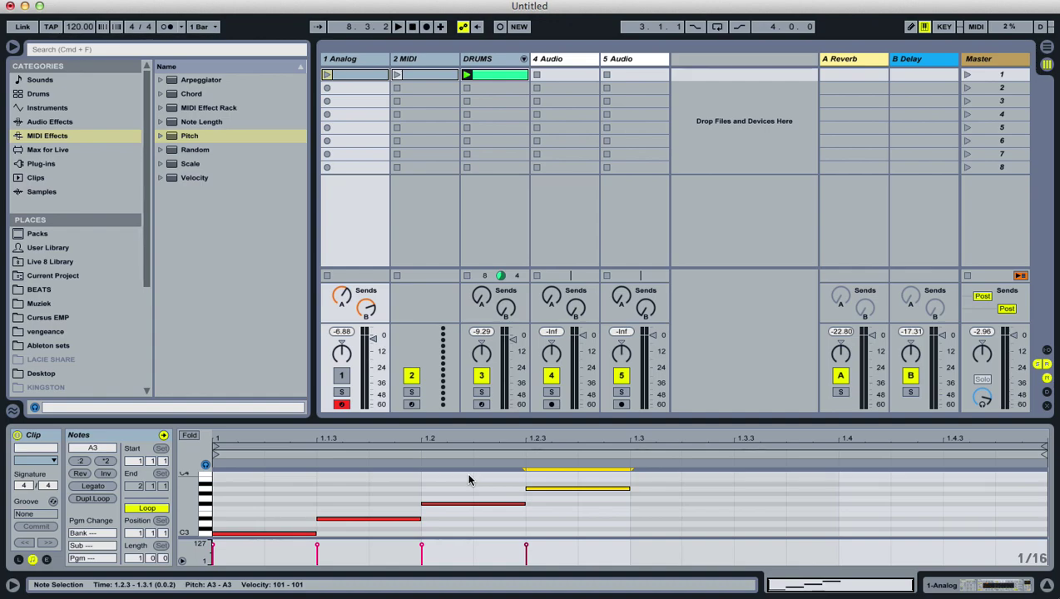
- Return to the Analog track's devices and set the Arpeggiator's Transpose to Major
{"action": "left_click", "coordinate": [370, 63]}
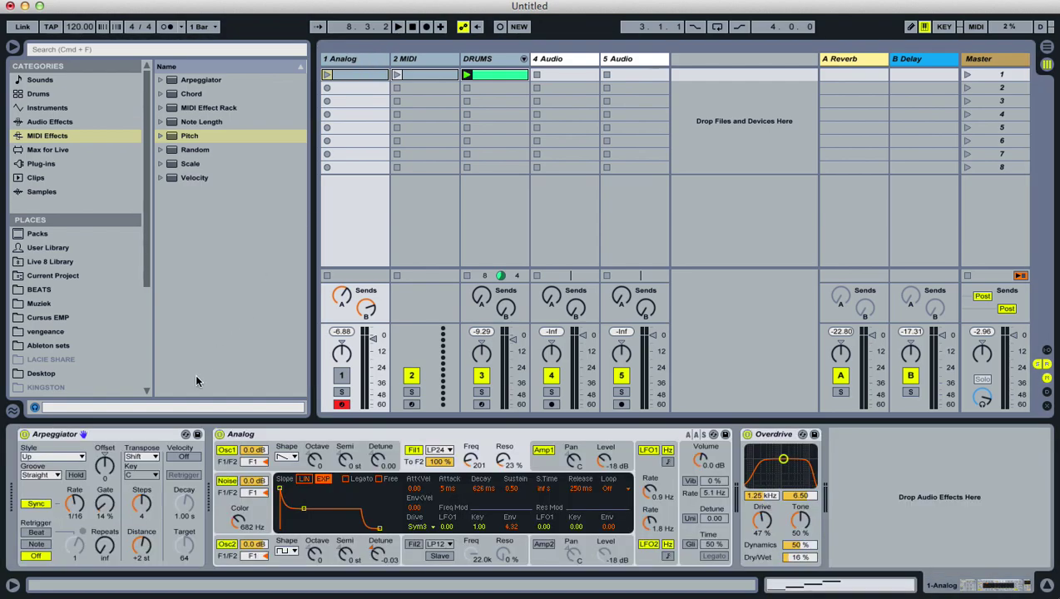
{"action": "left_click", "coordinate": [155, 475]}
{"action": "left_click", "coordinate": [153, 486]}
{"action": "left_click", "coordinate": [156, 457]}
{"action": "left_click", "coordinate": [156, 480]}
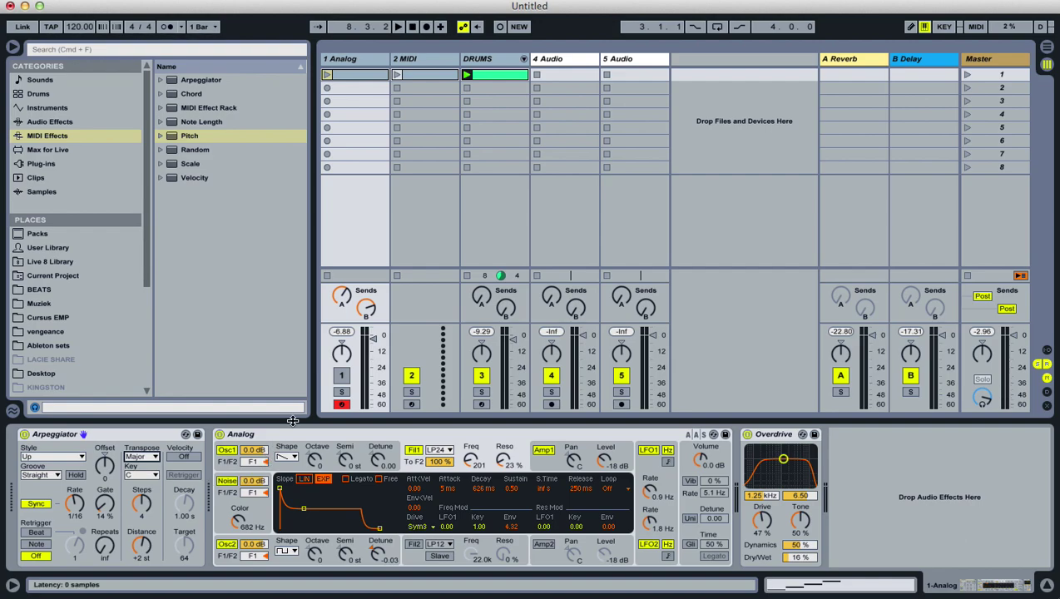
- Turn the 1 Analog track back on, return the Arpeggiator's Transpose to Shift, and arm the track
{"action": "left_click", "coordinate": [341, 405]}
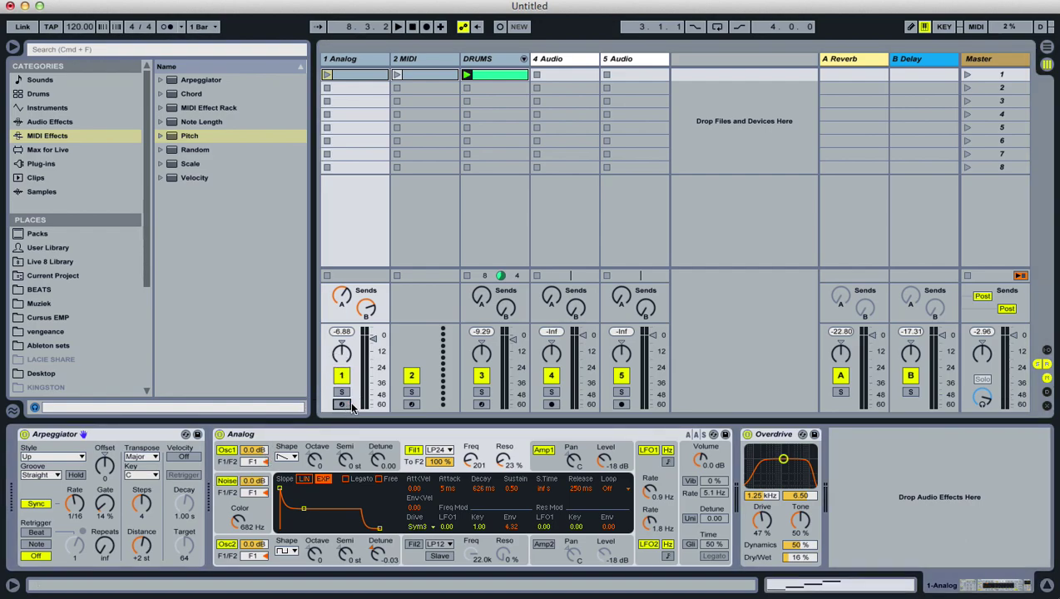
{"action": "left_click", "coordinate": [156, 459]}
{"action": "left_click", "coordinate": [150, 478]}
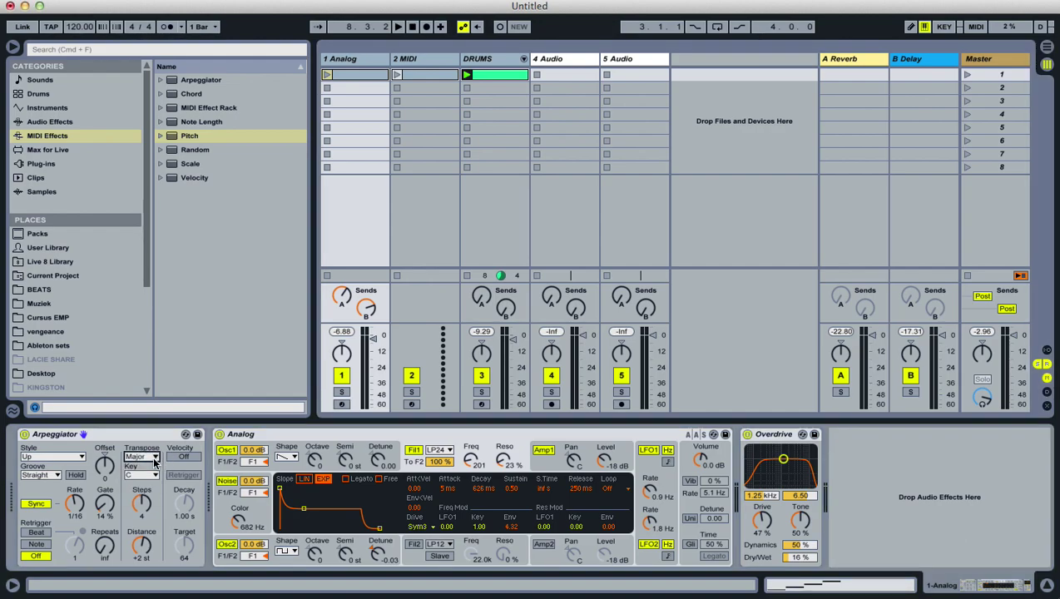
{"action": "left_click", "coordinate": [154, 476]}
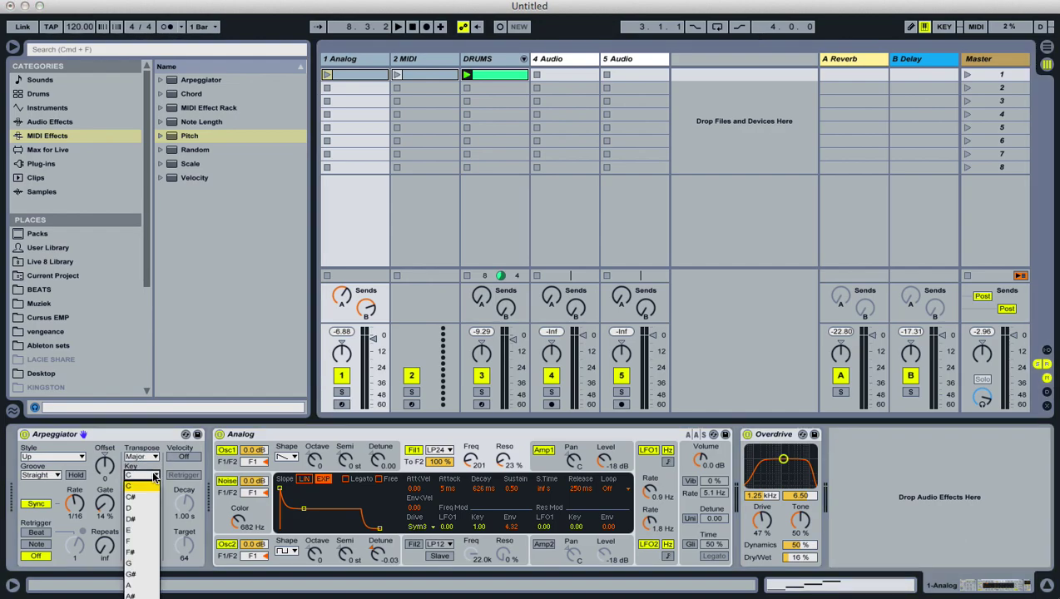
{"action": "left_click", "coordinate": [154, 477]}
{"action": "left_click", "coordinate": [157, 457]}
{"action": "left_click", "coordinate": [154, 467]}
{"action": "left_click", "coordinate": [341, 404]}
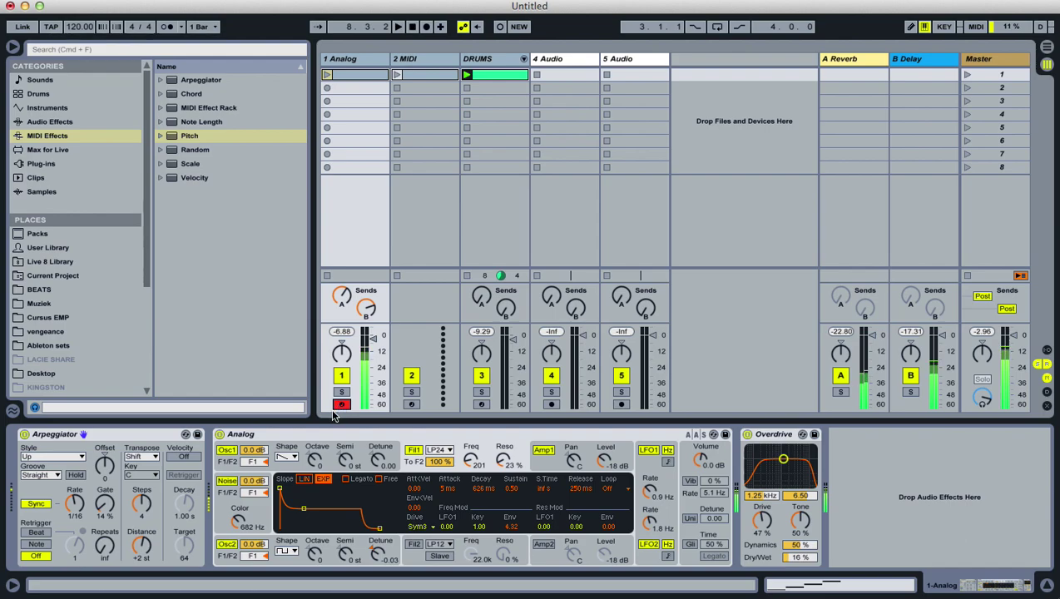
- Try the Arpeggiator's Transpose on Major and set it to Minor, keeping the key of C
{"action": "left_click", "coordinate": [143, 505]}
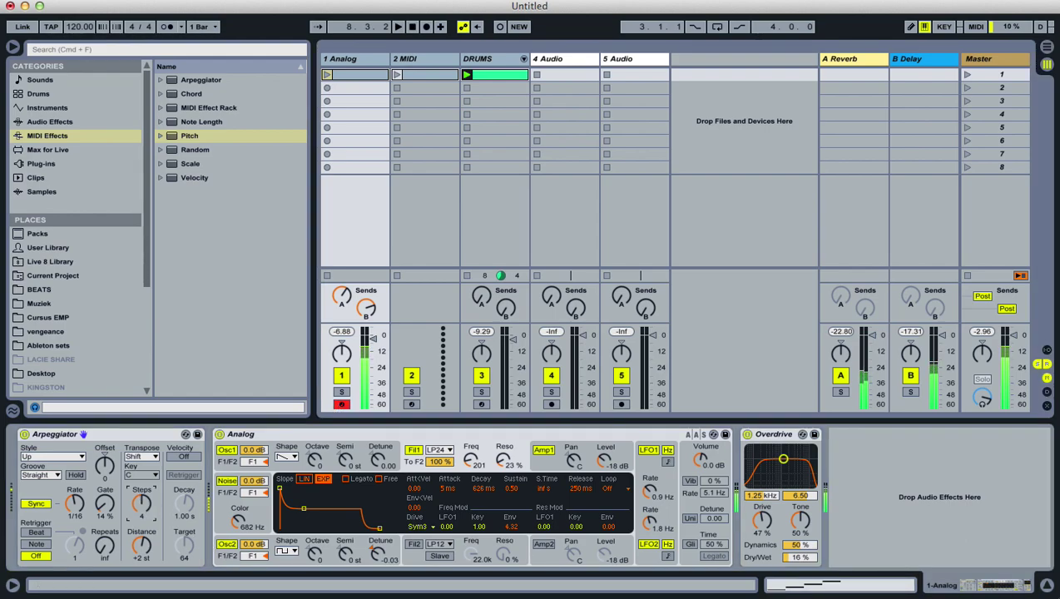
{"action": "left_click", "coordinate": [141, 546]}
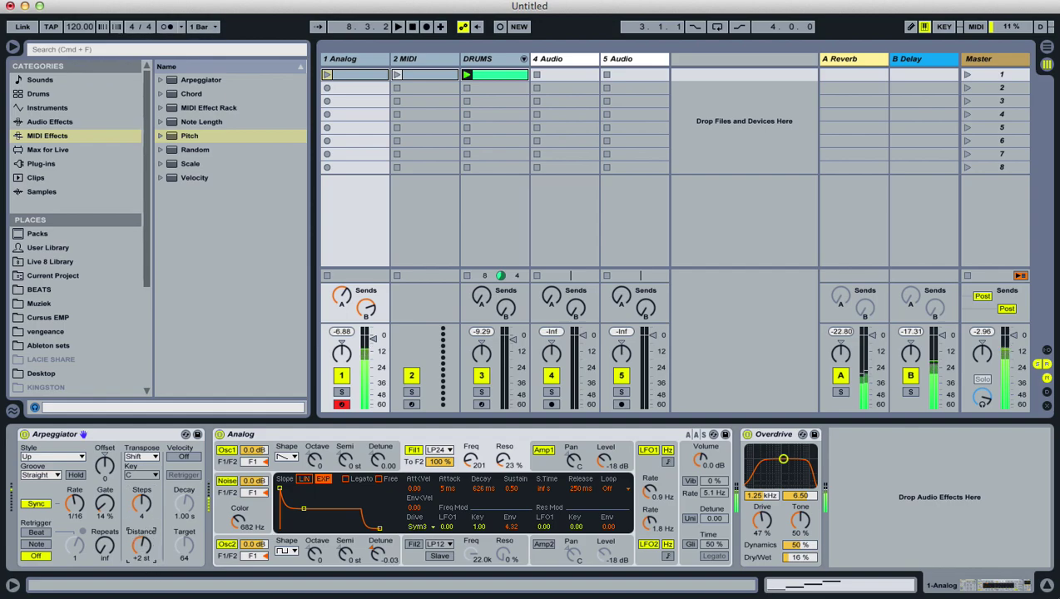
{"action": "left_click", "coordinate": [150, 456]}
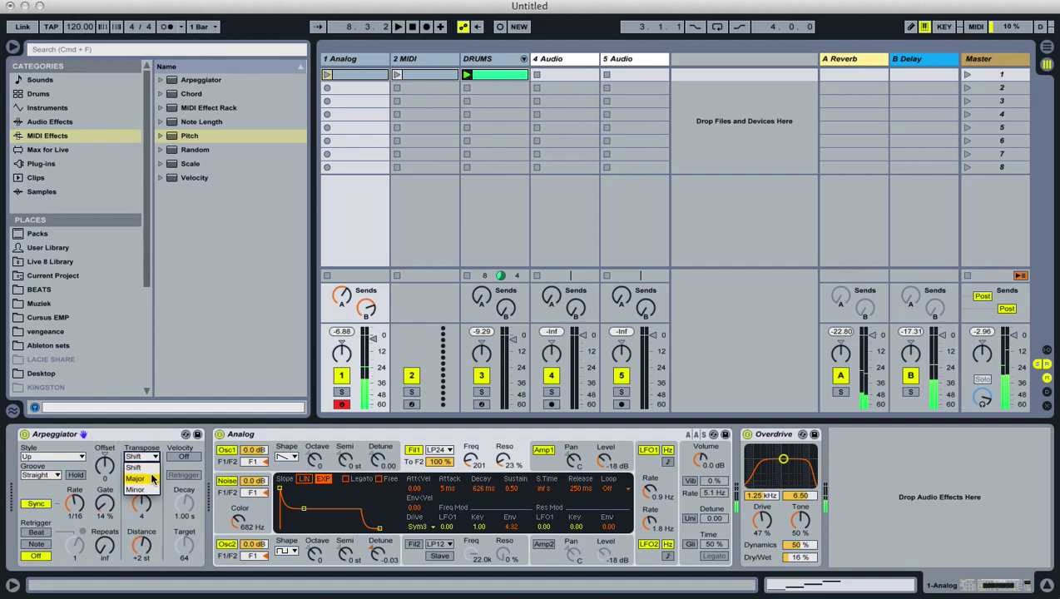
{"action": "left_click", "coordinate": [151, 478]}
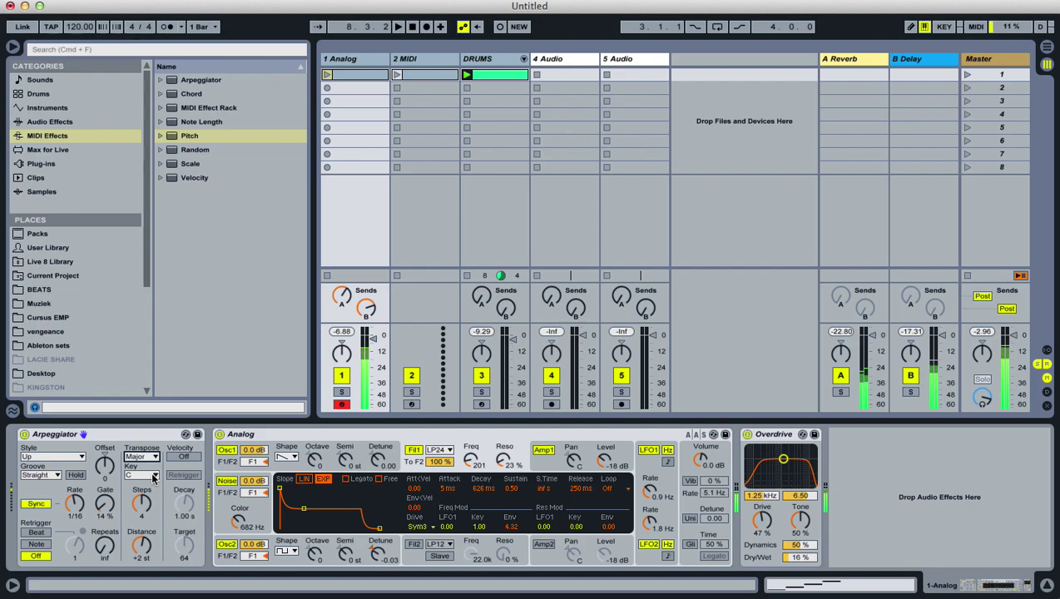
{"action": "left_click", "coordinate": [151, 456]}
{"action": "left_click", "coordinate": [151, 490]}
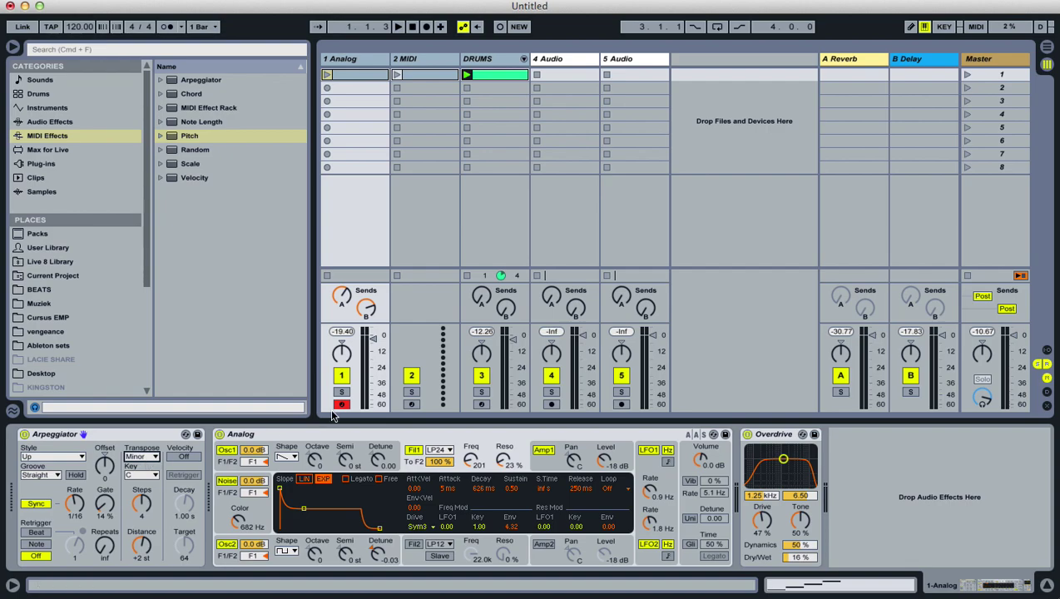
- Sweep Analog's first filter frequency up to 2.1k during playback and raise the DRUMS track's volume to 0.0 dB
{"action": "left_click_drag", "start_coordinate": [472, 458], "coordinate": [472, 473]}
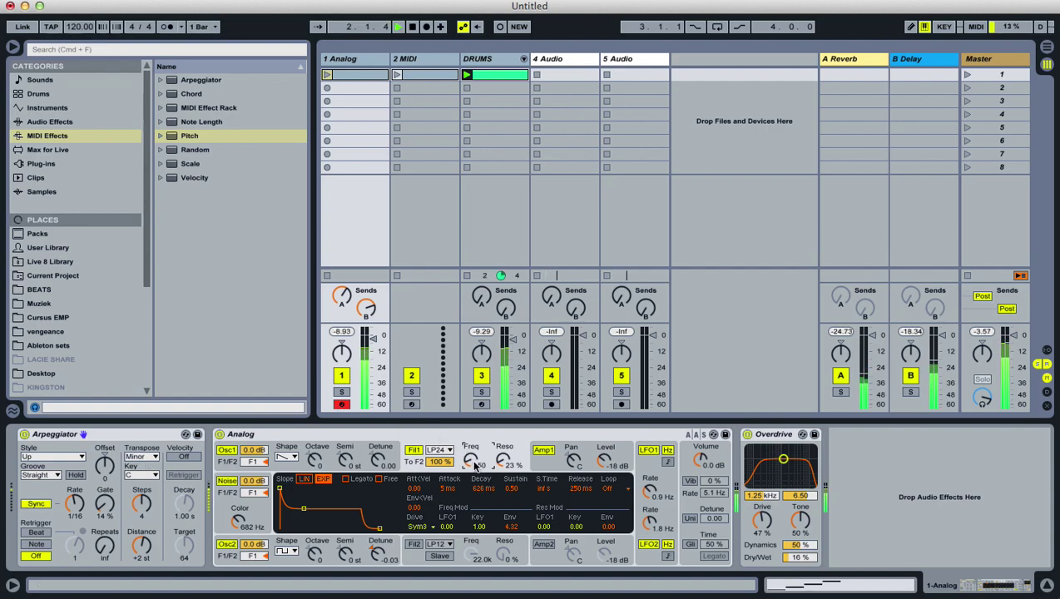
{"action": "left_click_drag", "start_coordinate": [479, 468], "coordinate": [479, 435]}
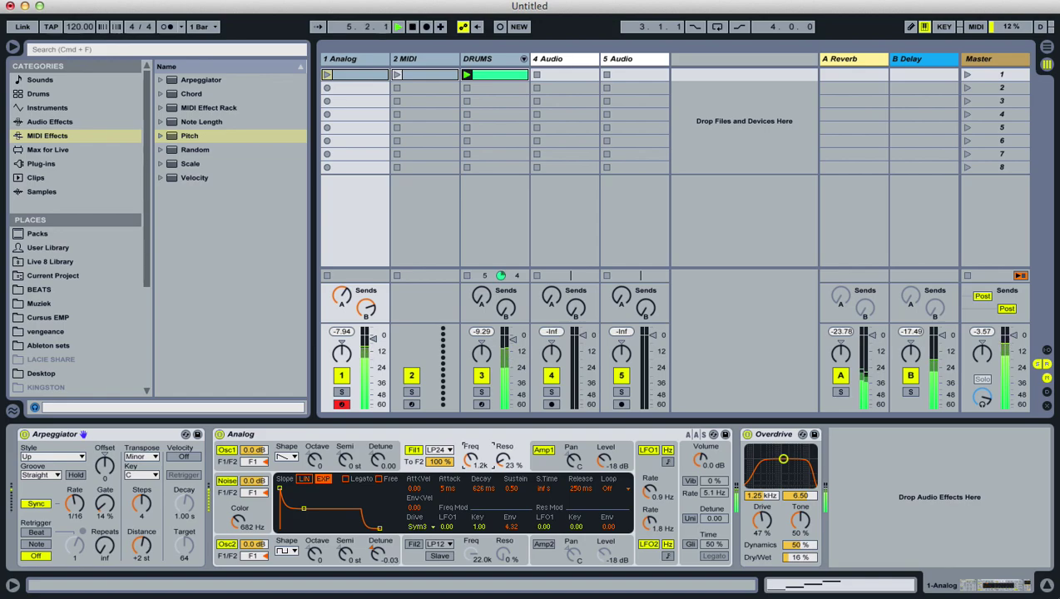
{"action": "left_click_drag", "start_coordinate": [514, 339], "coordinate": [513, 332]}
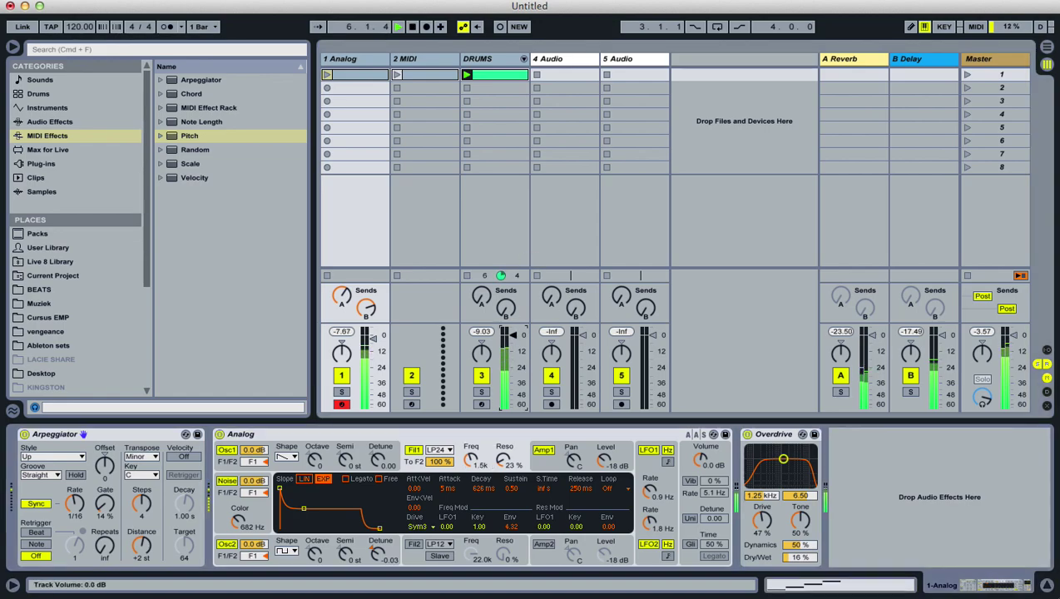
{"action": "left_click_drag", "start_coordinate": [475, 467], "coordinate": [470, 466]}
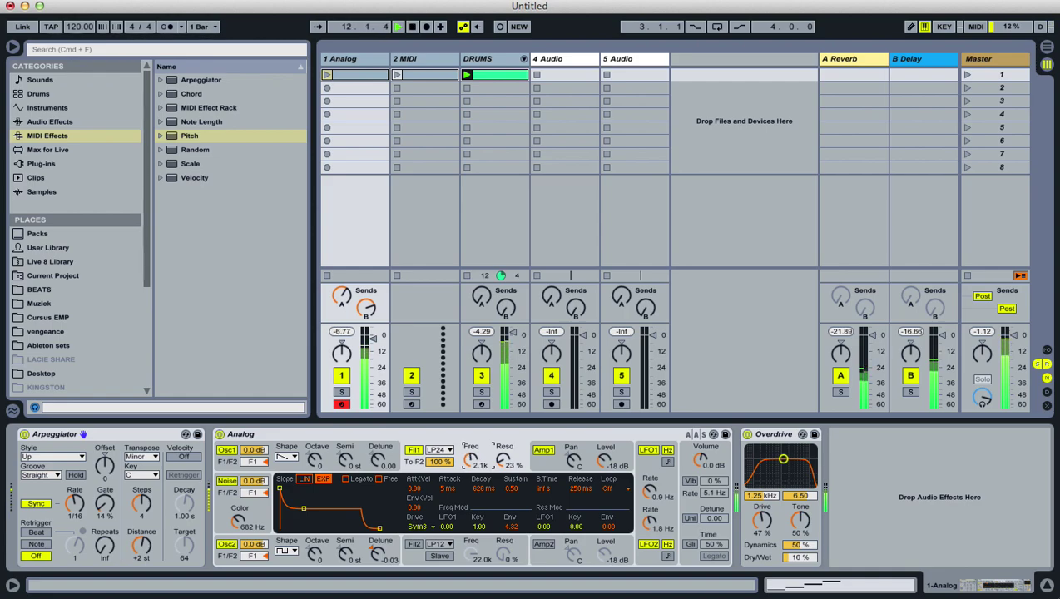
- Stop playback and replace the notes in the Analog track's first clip with one C3 note from 1.1.1 to 1.3.3
{"action": "key", "text": "space"}
{"action": "left_click", "coordinate": [367, 73]}
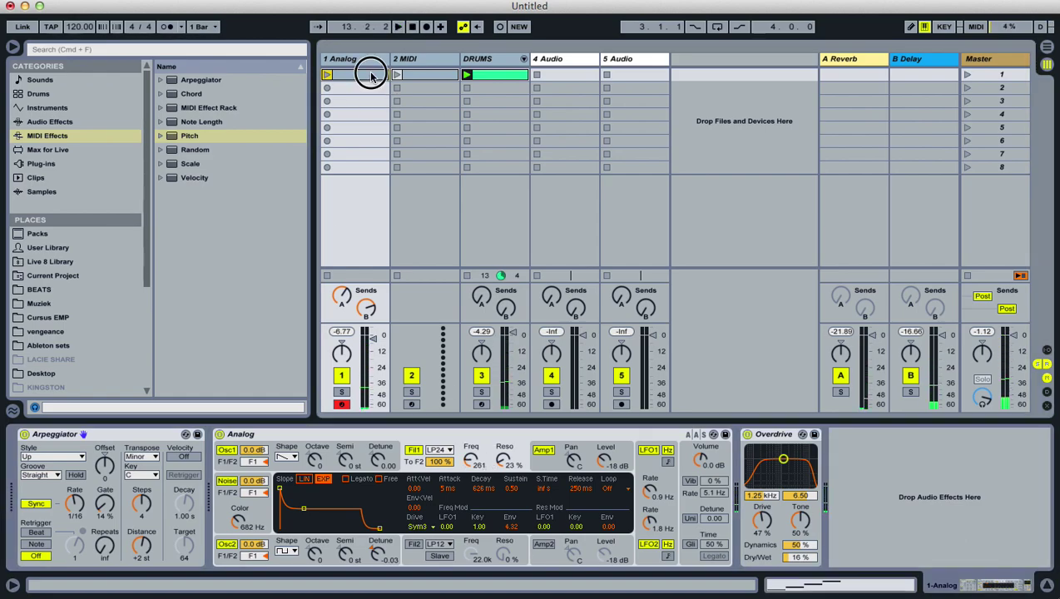
{"action": "double_click", "coordinate": [371, 74]}
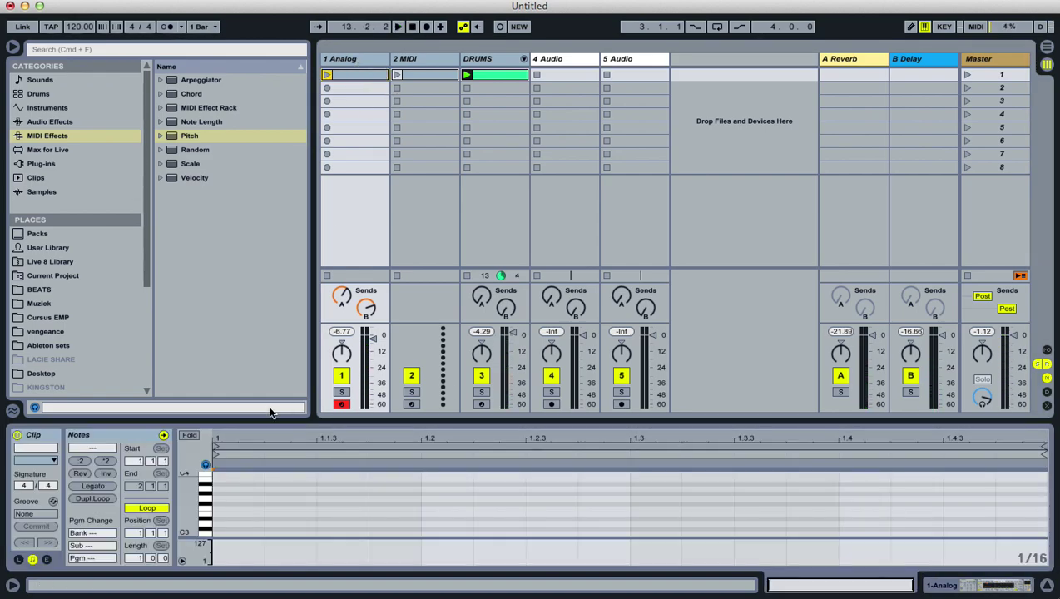
{"action": "double_click", "coordinate": [237, 533]}
{"action": "left_click_drag", "start_coordinate": [266, 535], "coordinate": [717, 516]}
- Transpose the drawn note up and back down to C3, and delete it from the clip
{"action": "key", "text": "Up"}
{"action": "key", "text": "Up"}
{"action": "key", "text": "Up"}
{"action": "key", "text": "Up"}
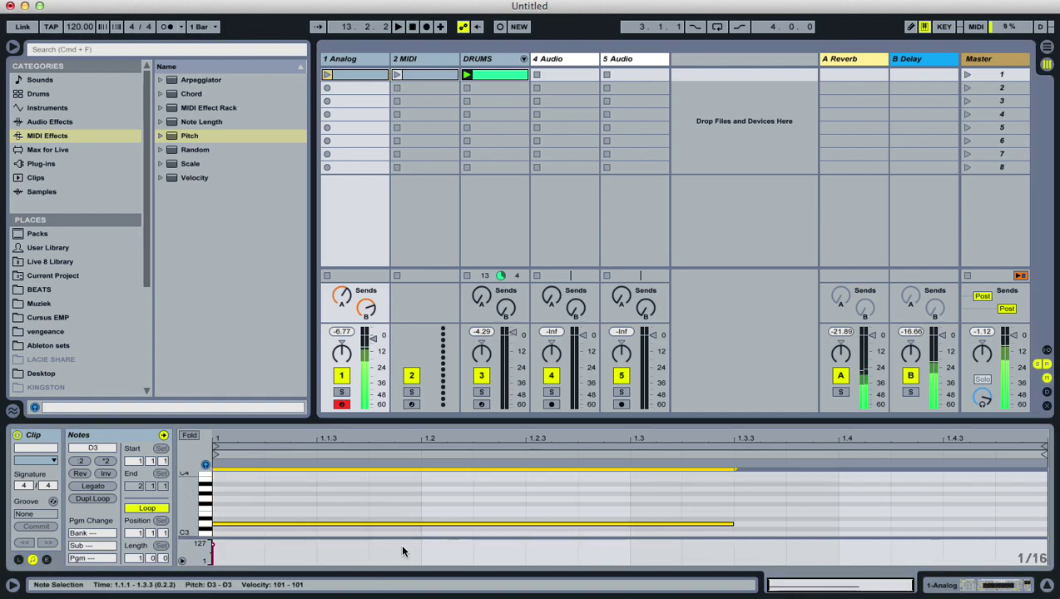
{"action": "key", "text": "Down"}
{"action": "key", "text": "Down"}
{"action": "key", "text": "Down"}
{"action": "key", "text": "Down"}
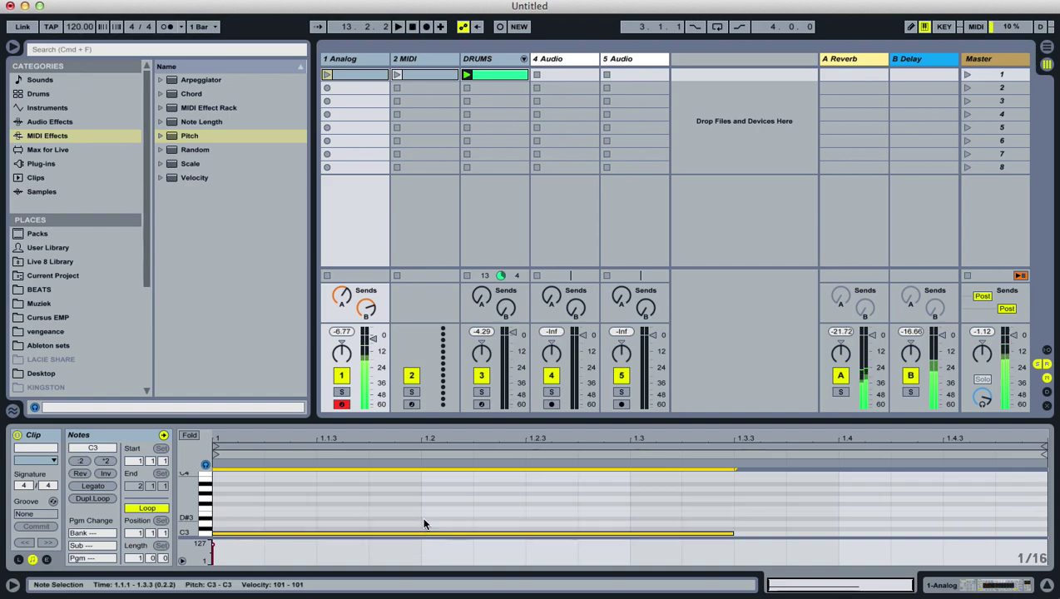
{"action": "key", "text": "Delete"}
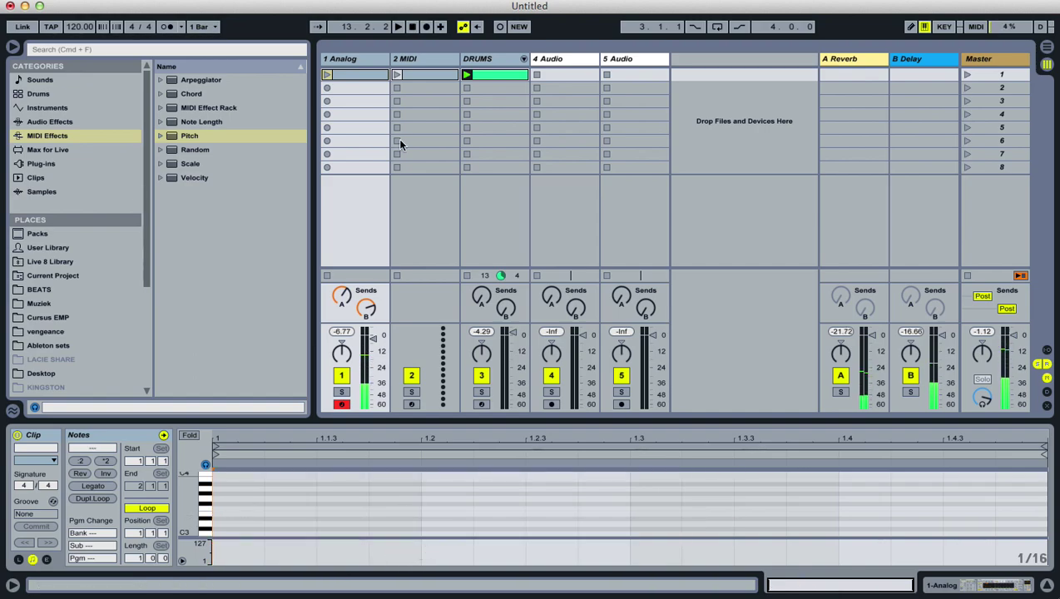
- Return to the Analog track's devices, start playback and sweep Analog's first filter frequency up to 2.8k
{"action": "left_click", "coordinate": [358, 58]}
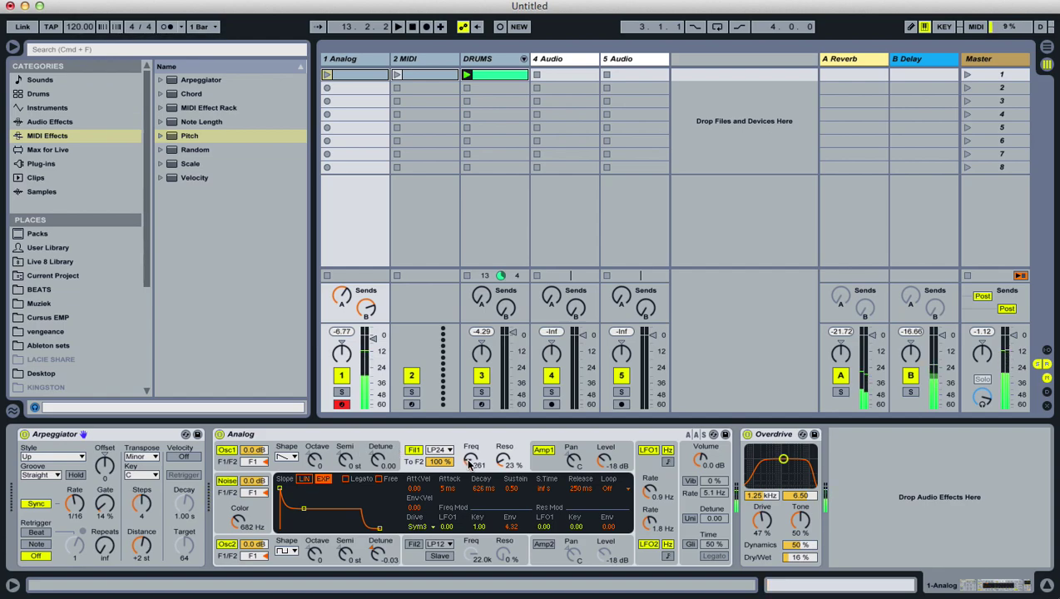
{"action": "key", "text": "z"}
{"action": "key", "text": "space"}
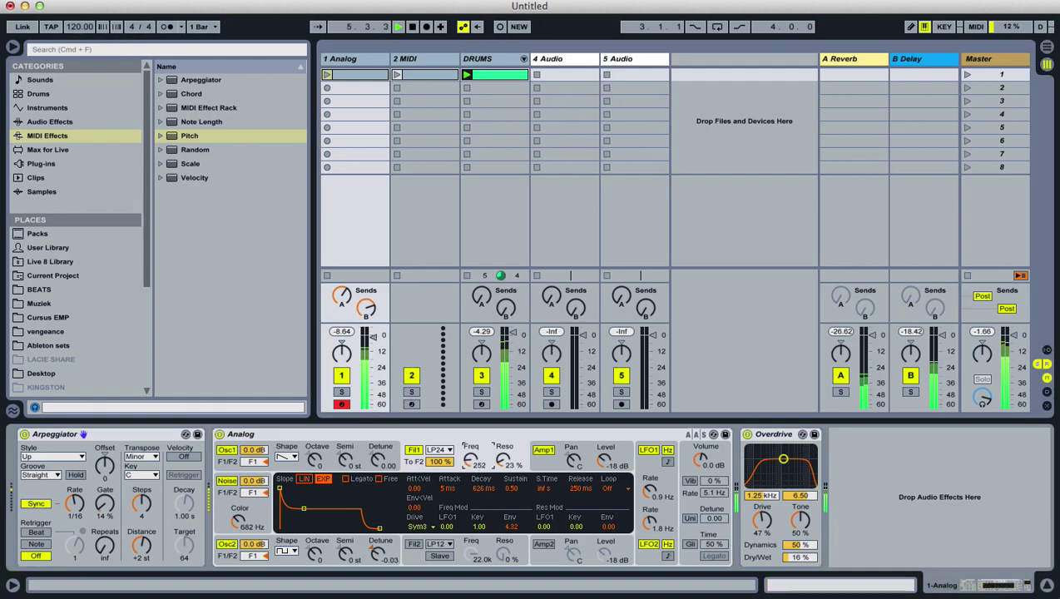
{"action": "left_click_drag", "start_coordinate": [471, 460], "coordinate": [471, 441]}
{"action": "left_click_drag", "start_coordinate": [471, 441], "coordinate": [471, 427]}
{"action": "left_click_drag", "start_coordinate": [470, 460], "coordinate": [471, 456]}
{"action": "left_click_drag", "start_coordinate": [471, 460], "coordinate": [470, 450]}
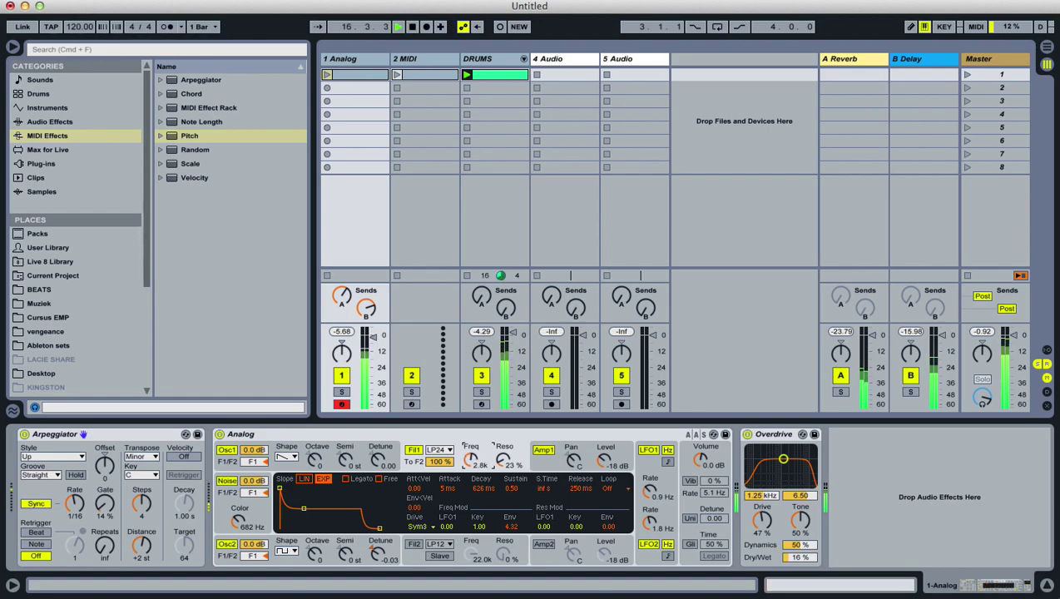
- Sweep the first filter frequency down to 45 and up to 345, trying the computer keyboard octave C3–D4 and returning to C2–D3
{"action": "left_click_drag", "start_coordinate": [471, 460], "coordinate": [471, 464]}
{"action": "key", "text": "x"}
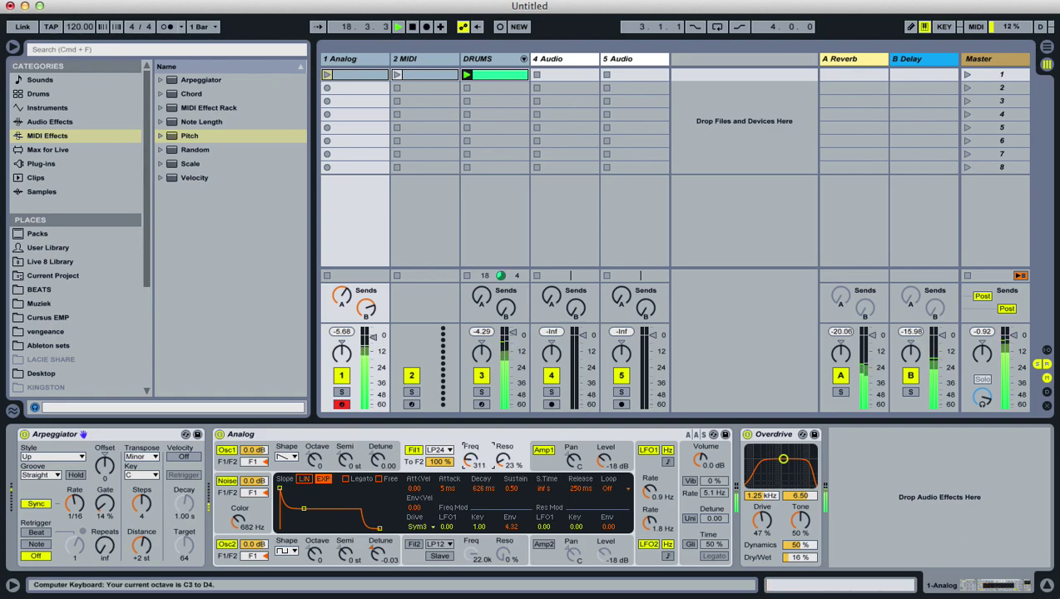
{"action": "left_click_drag", "start_coordinate": [471, 460], "coordinate": [471, 457]}
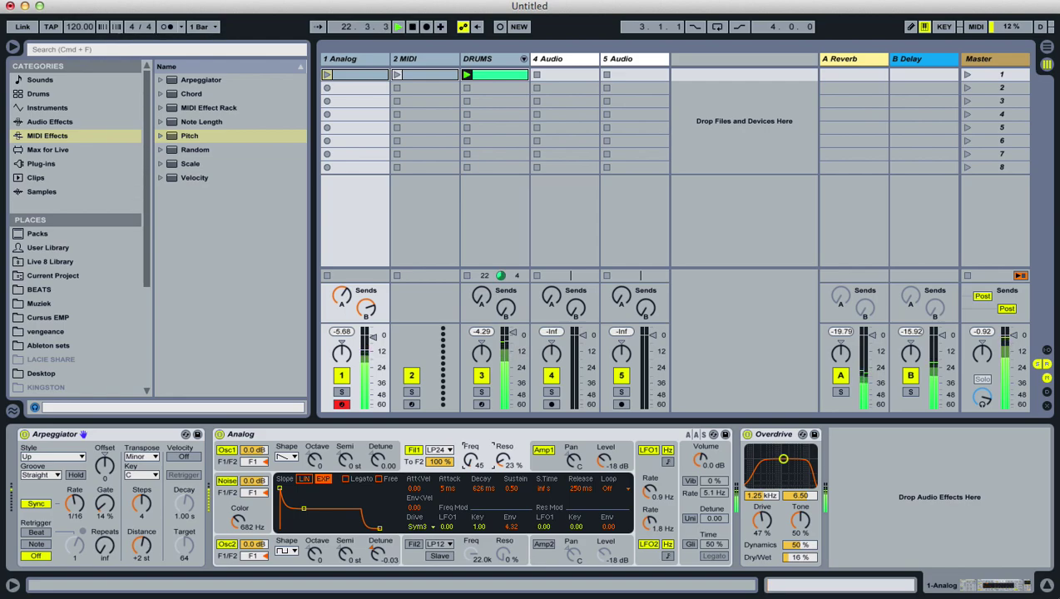
{"action": "left_click_drag", "start_coordinate": [473, 467], "coordinate": [473, 466]}
{"action": "key", "text": "z"}
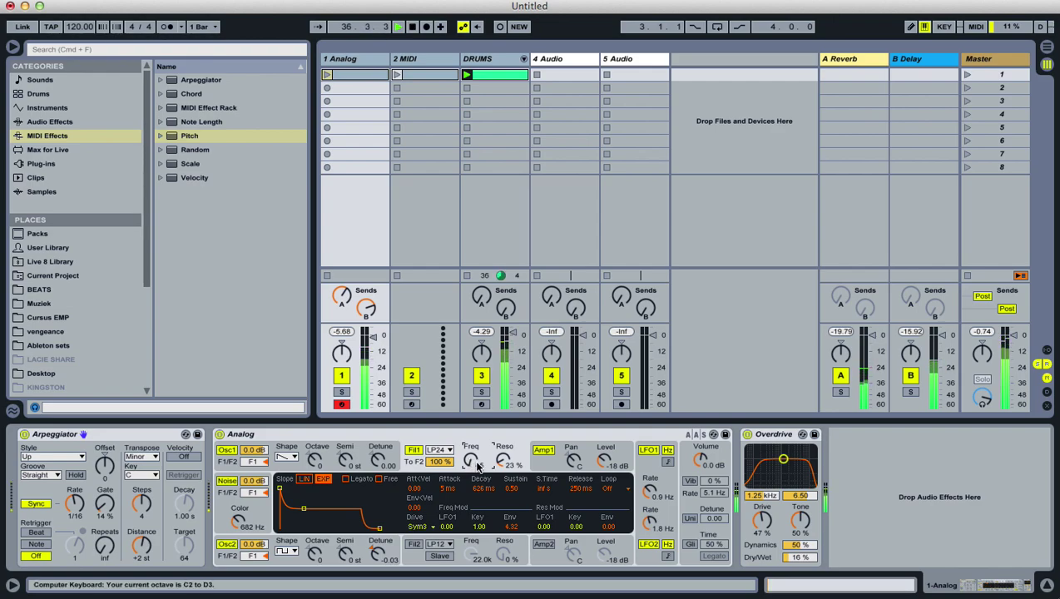
{"action": "left_click_drag", "start_coordinate": [477, 463], "coordinate": [476, 466]}
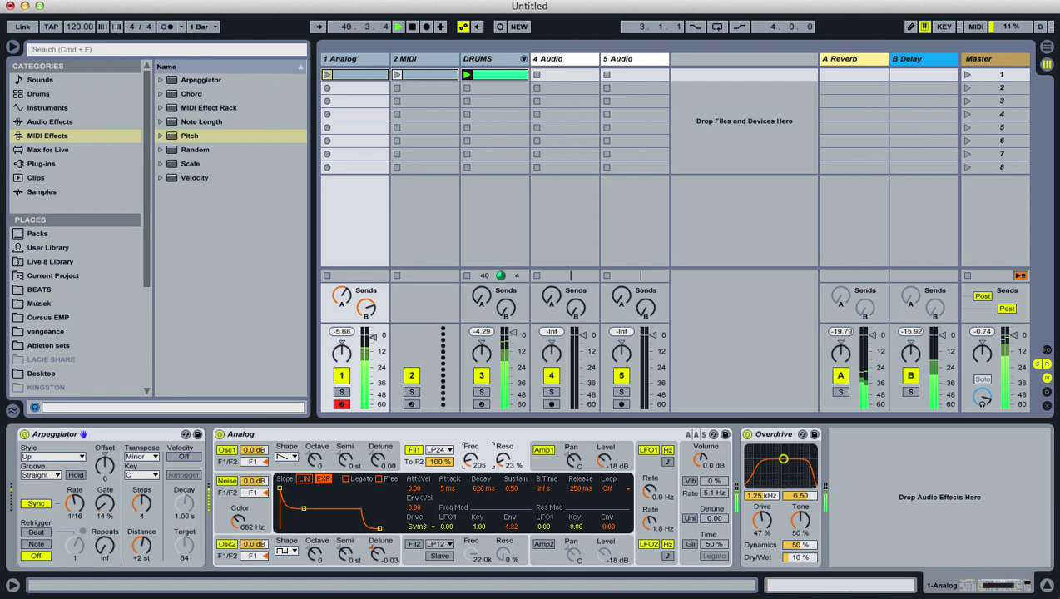
{"action": "left_click_drag", "start_coordinate": [477, 463], "coordinate": [477, 461]}
{"action": "left_click_drag", "start_coordinate": [471, 460], "coordinate": [485, 464]}
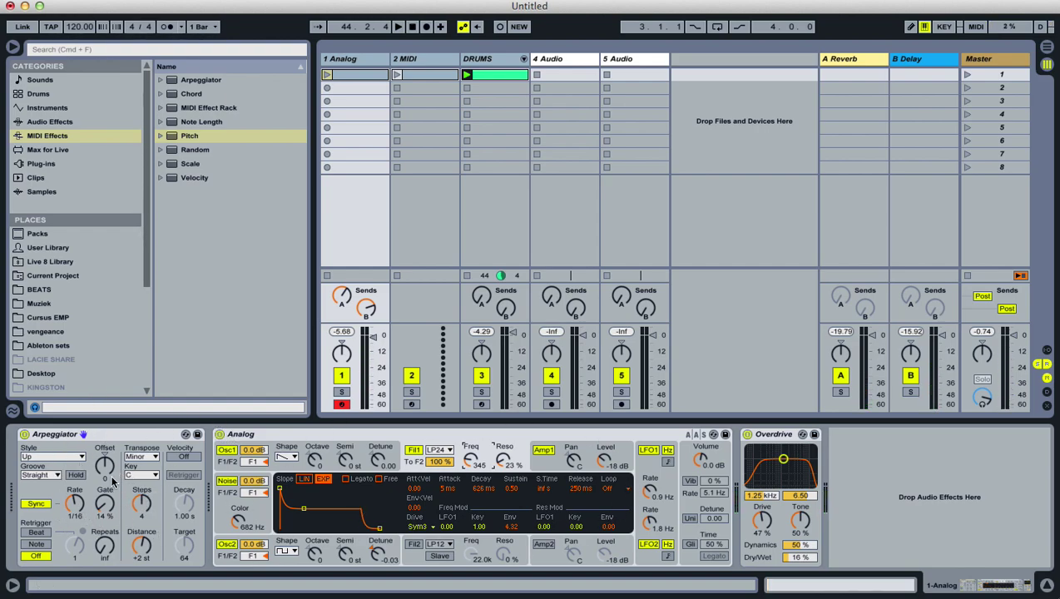
- Try the Arpeggiator with Rate 1/32 and 5 Steps, lowering Analog's first filter frequency to 37
{"action": "mouse_move", "coordinate": [472, 460]}
{"action": "left_mouse_down"}
{"action": "mouse_move", "coordinate": [471, 445]}
{"action": "mouse_move", "coordinate": [471, 467]}
{"action": "left_mouse_up"}
{"action": "key", "text": "a"}
{"action": "key", "text": "a"}
{"action": "left_click_drag", "start_coordinate": [74, 502], "coordinate": [74, 494]}
{"action": "left_click_drag", "start_coordinate": [471, 459], "coordinate": [470, 476]}
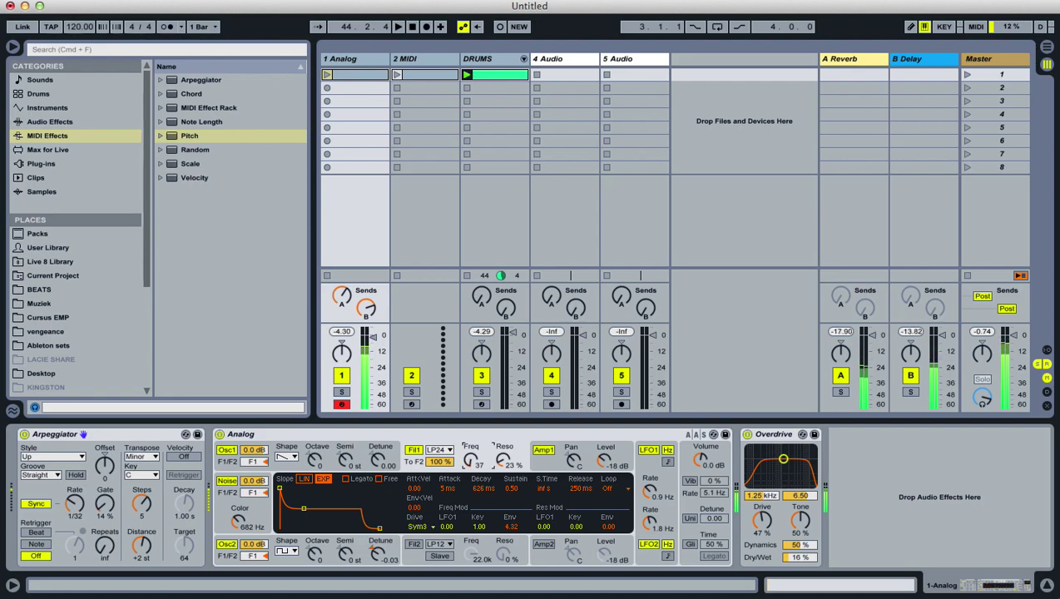
- Turn off the Overdrive effect and set the Arpeggiator's Gate to 97 % with a Rate of 1/32
{"action": "left_click_drag", "start_coordinate": [81, 506], "coordinate": [76, 505]}
{"action": "left_click", "coordinate": [748, 435]}
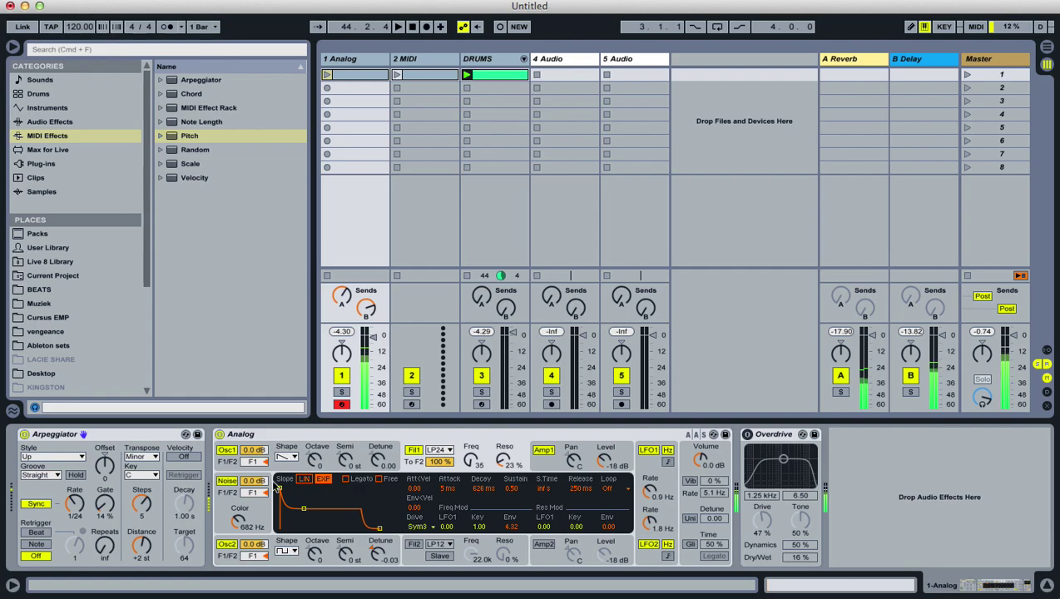
{"action": "mouse_move", "coordinate": [75, 503]}
{"action": "left_mouse_down"}
{"action": "mouse_move", "coordinate": [104, 478]}
{"action": "mouse_move", "coordinate": [75, 516]}
{"action": "mouse_move", "coordinate": [75, 503]}
{"action": "left_mouse_up"}
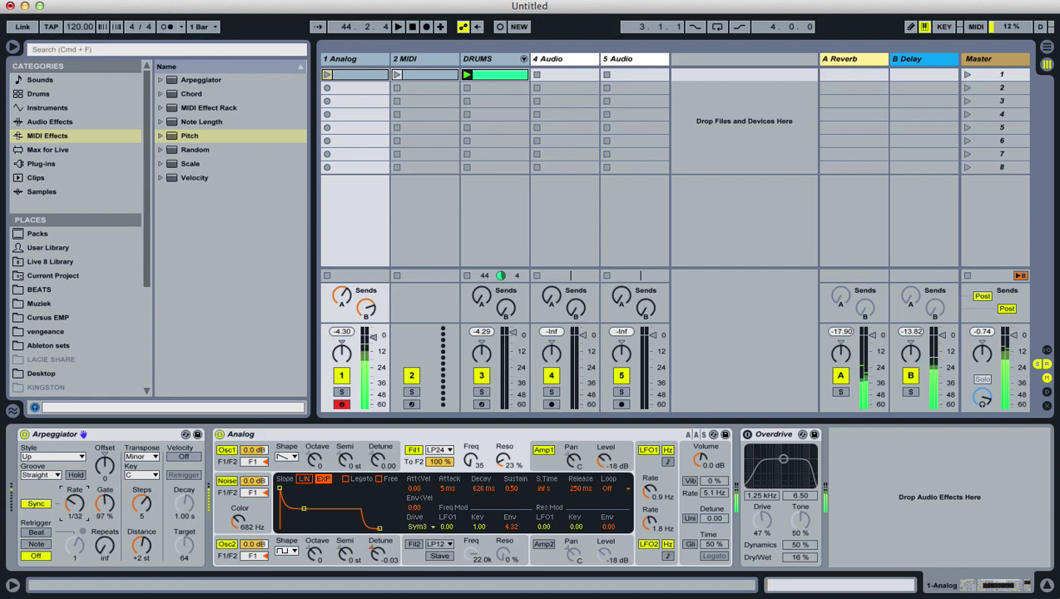
- Start playback and set the Arpeggiator to 3 Steps, a Distance of +4 st and a Rate of 1/16
{"action": "key", "text": "space"}
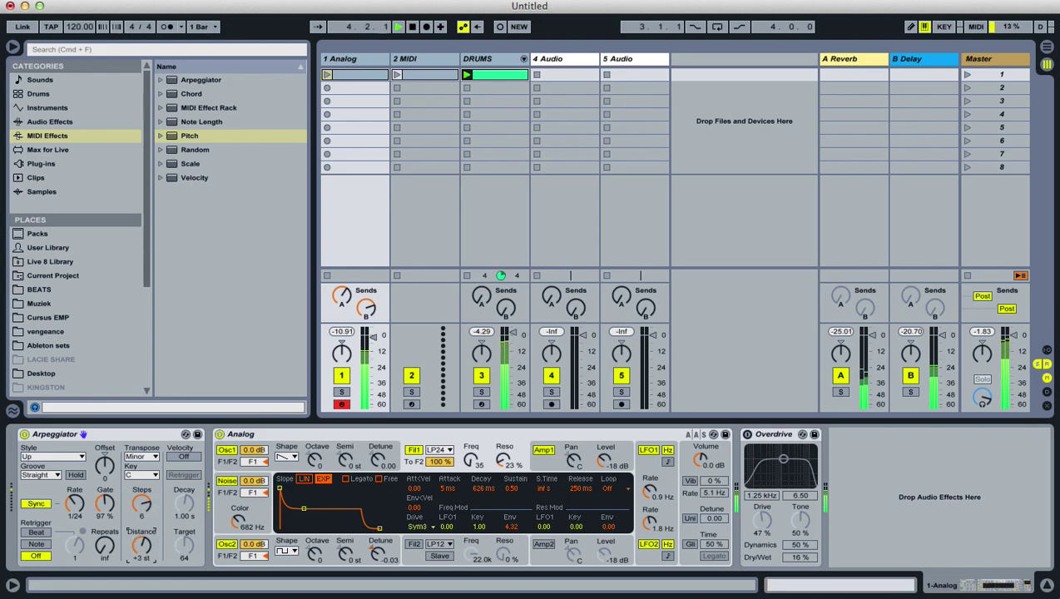
{"action": "left_click_drag", "start_coordinate": [142, 497], "coordinate": [142, 504]}
{"action": "left_click_drag", "start_coordinate": [145, 514], "coordinate": [145, 532]}
{"action": "left_click", "coordinate": [75, 503]}
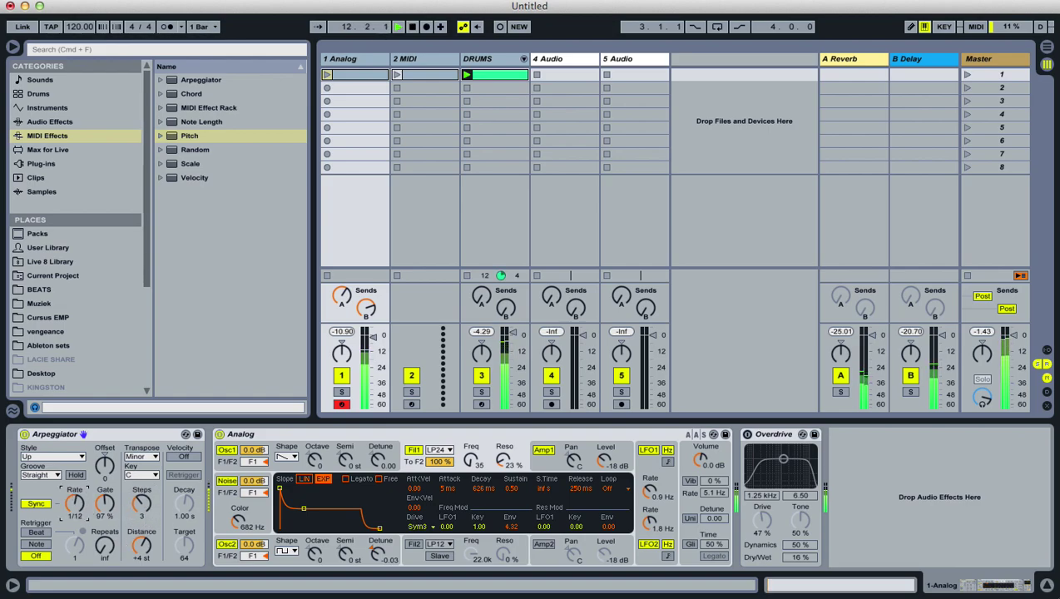
{"action": "left_click_drag", "start_coordinate": [74, 502], "coordinate": [75, 507]}
- Raise the first filter frequency to 190 and set Amp1's envelope to 94 ms decay, 0.15 sustain and 4.34 s release
{"action": "left_click_drag", "start_coordinate": [471, 460], "coordinate": [471, 445]}
{"action": "left_click", "coordinate": [544, 468]}
{"action": "left_click_drag", "start_coordinate": [582, 489], "coordinate": [583, 476]}
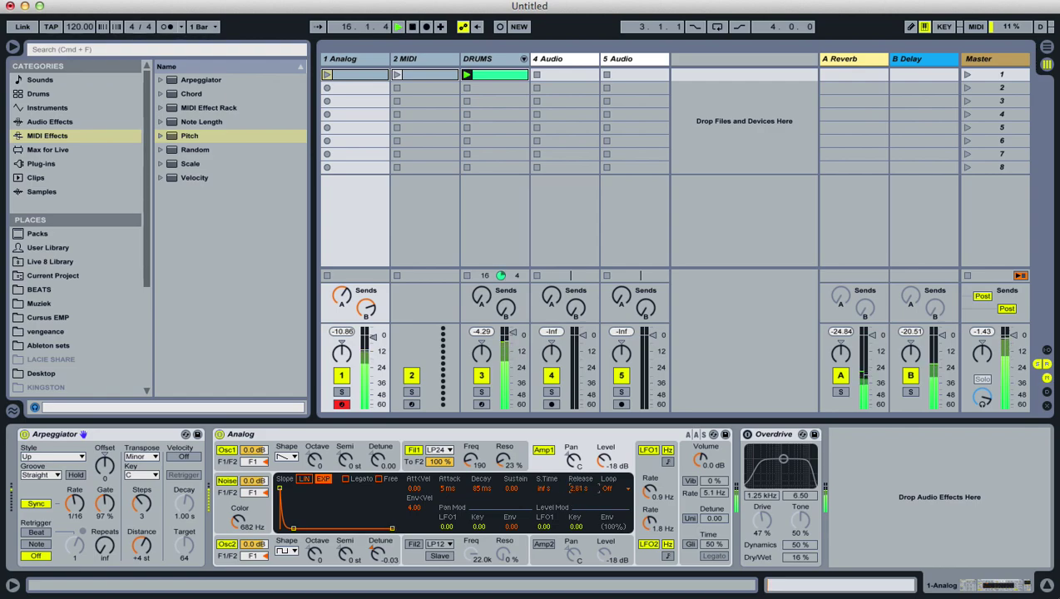
{"action": "left_click_drag", "start_coordinate": [294, 528], "coordinate": [294, 522]}
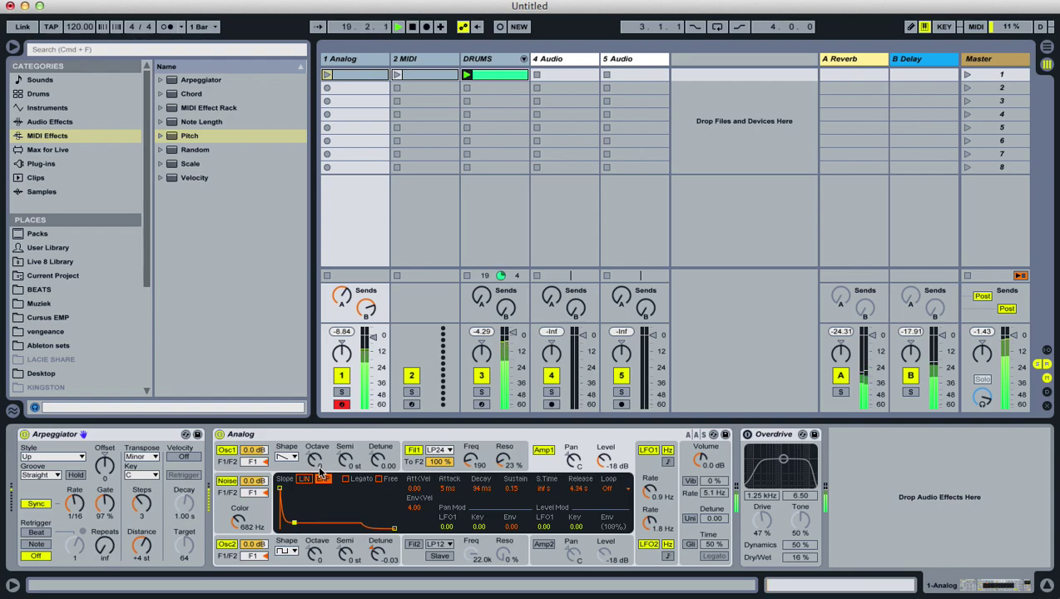
- Set oscillator 1's Octave to 1 and the first filter frequency to 550, keeping the Arpeggiator's Rate at 1/16
{"action": "left_click_drag", "start_coordinate": [316, 460], "coordinate": [315, 468]}
{"action": "left_click_drag", "start_coordinate": [315, 467], "coordinate": [314, 461]}
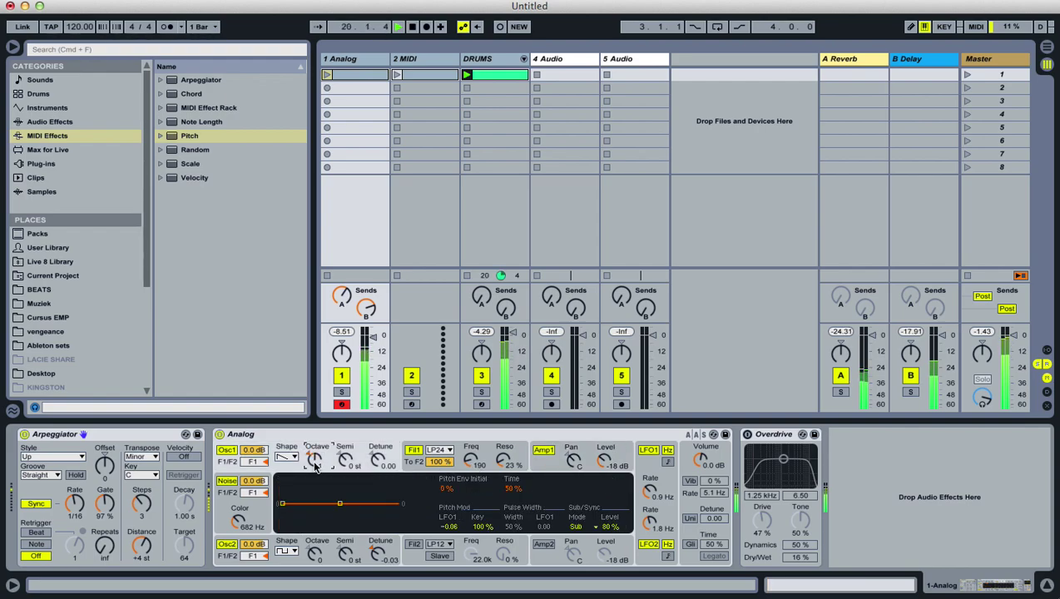
{"action": "mouse_move", "coordinate": [485, 460]}
{"action": "left_mouse_down"}
{"action": "mouse_move", "coordinate": [485, 446]}
{"action": "mouse_move", "coordinate": [473, 480]}
{"action": "mouse_move", "coordinate": [472, 453]}
{"action": "left_mouse_up"}
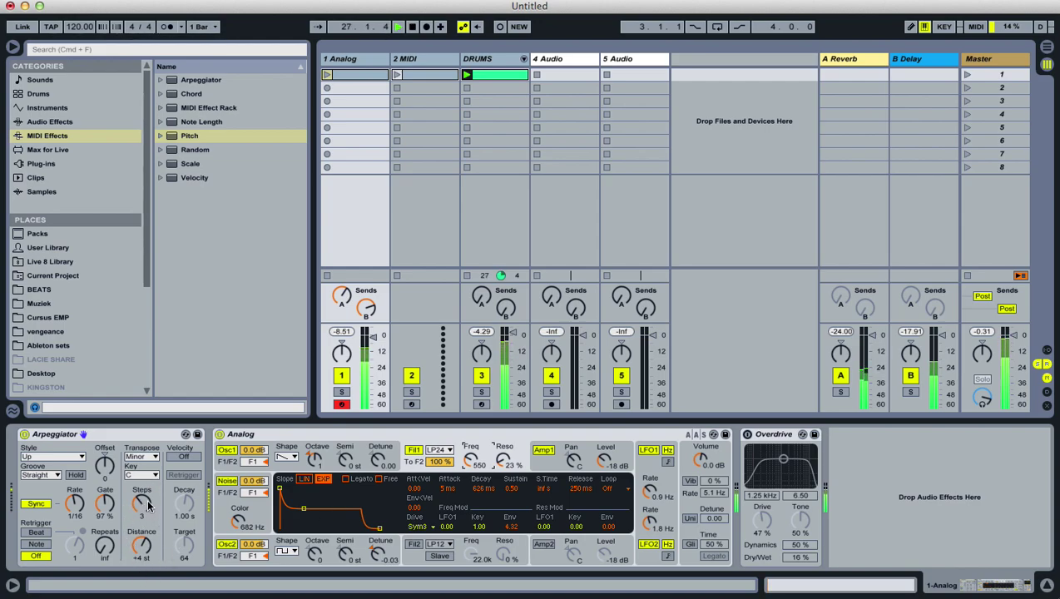
{"action": "left_click_drag", "start_coordinate": [74, 502], "coordinate": [74, 502]}
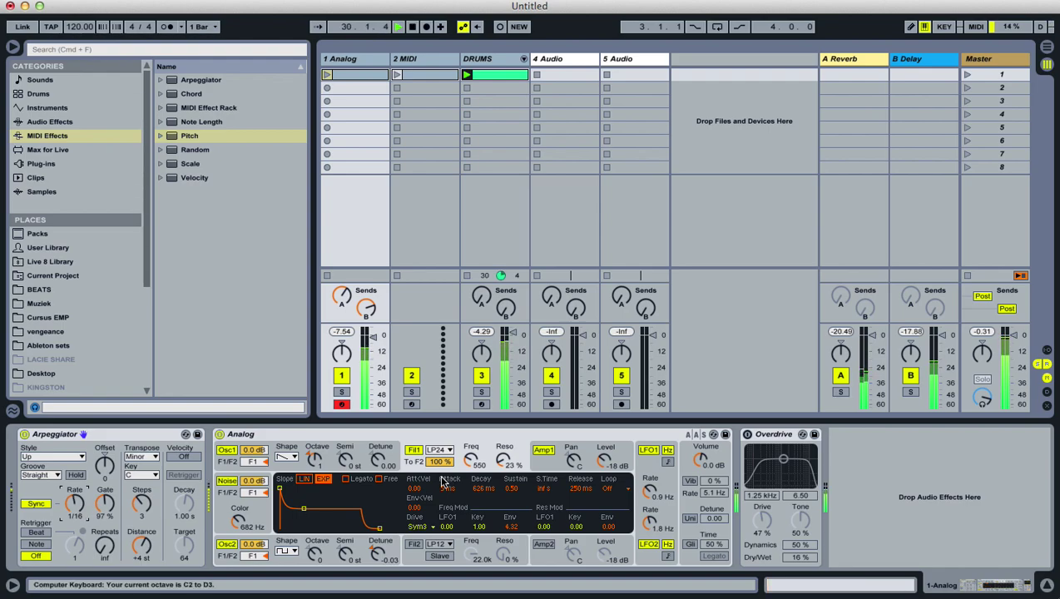
- Shorten the release of Amp1's envelope to 2.06 s
{"action": "left_click", "coordinate": [537, 468]}
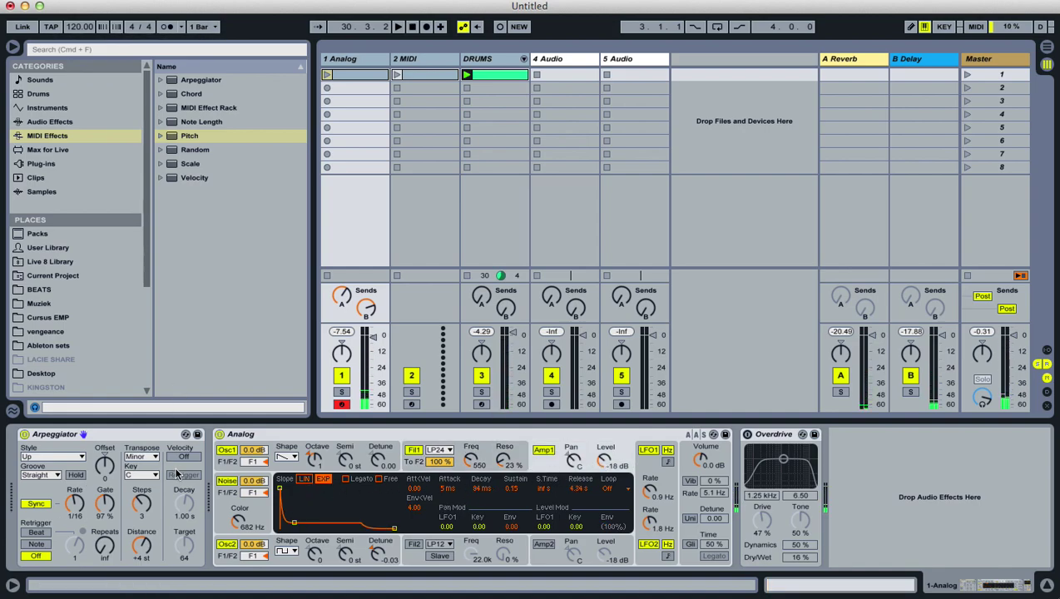
{"action": "left_click", "coordinate": [580, 490]}
{"action": "left_click_drag", "start_coordinate": [581, 489], "coordinate": [580, 492]}
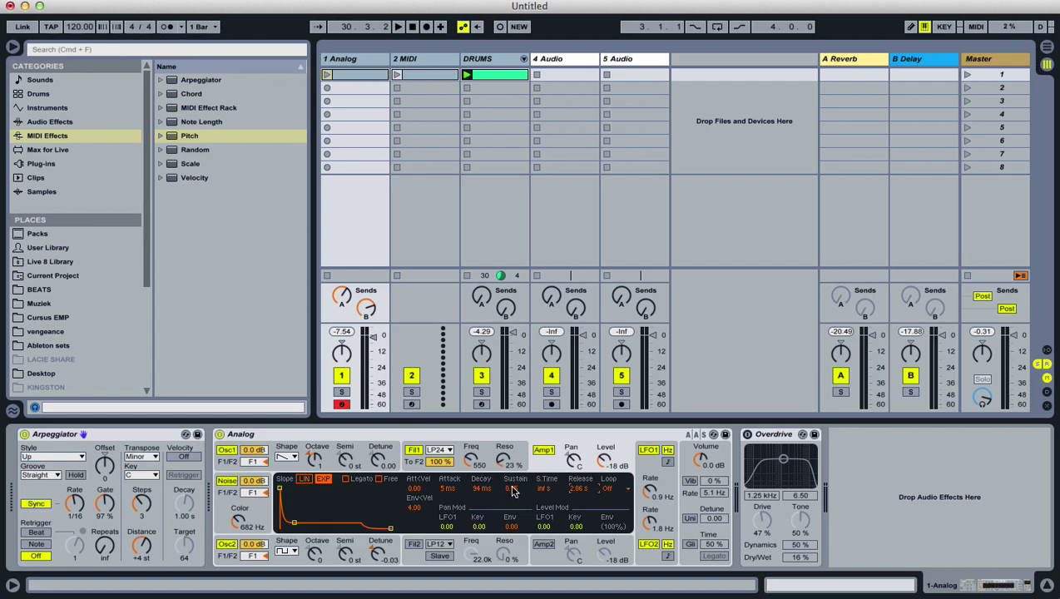
- Switch to the LibreOffice Writer table and enter a centred "Mixing" directly under heading 3 and "Arrangement" in column 2's last row
{"action": "left_click", "coordinate": [192, 596]}
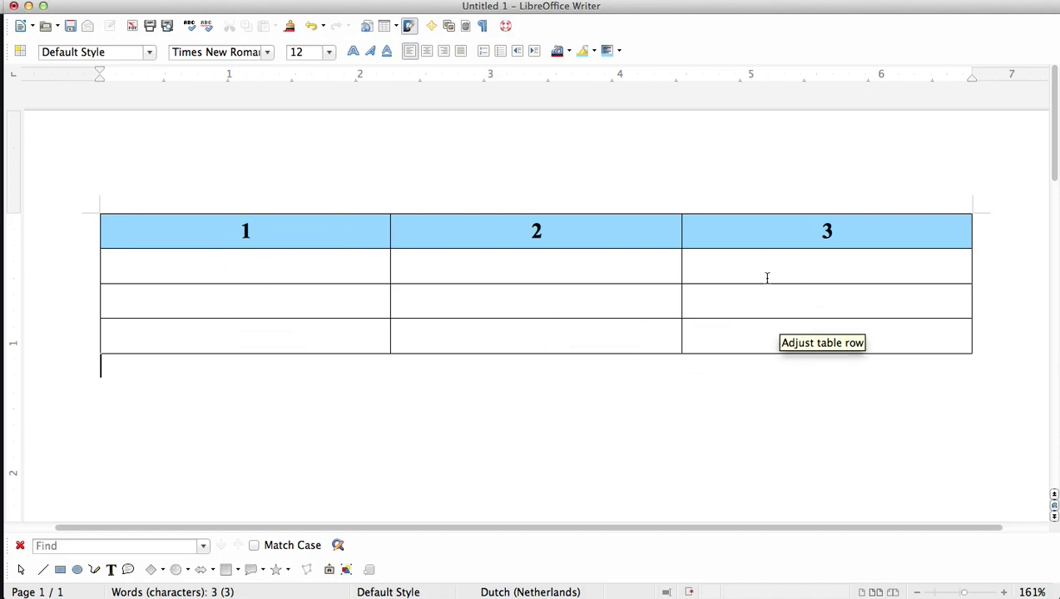
{"action": "left_click", "coordinate": [811, 276]}
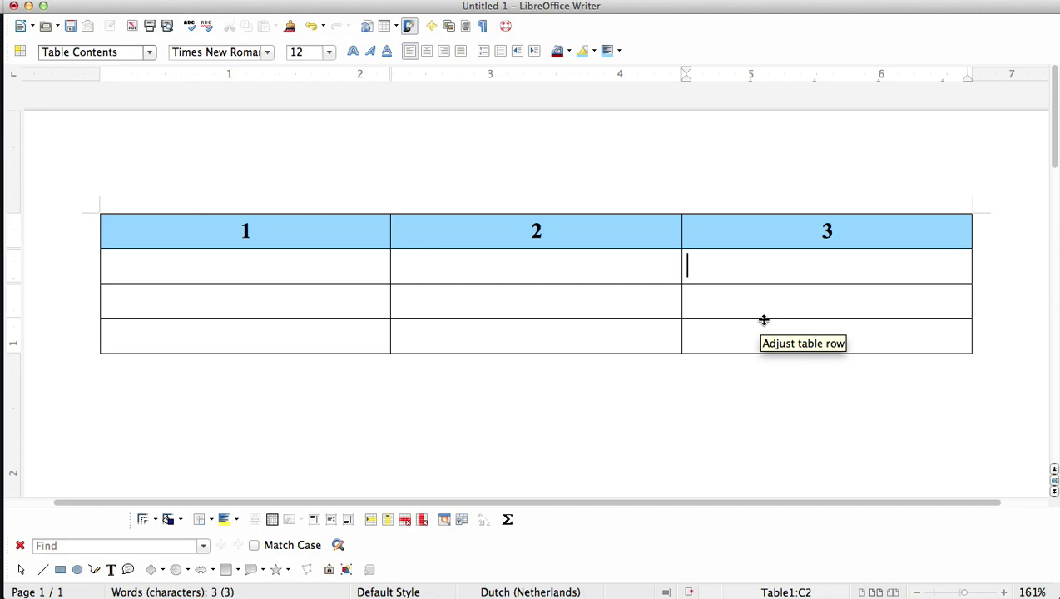
{"action": "type", "text": "Mix"}
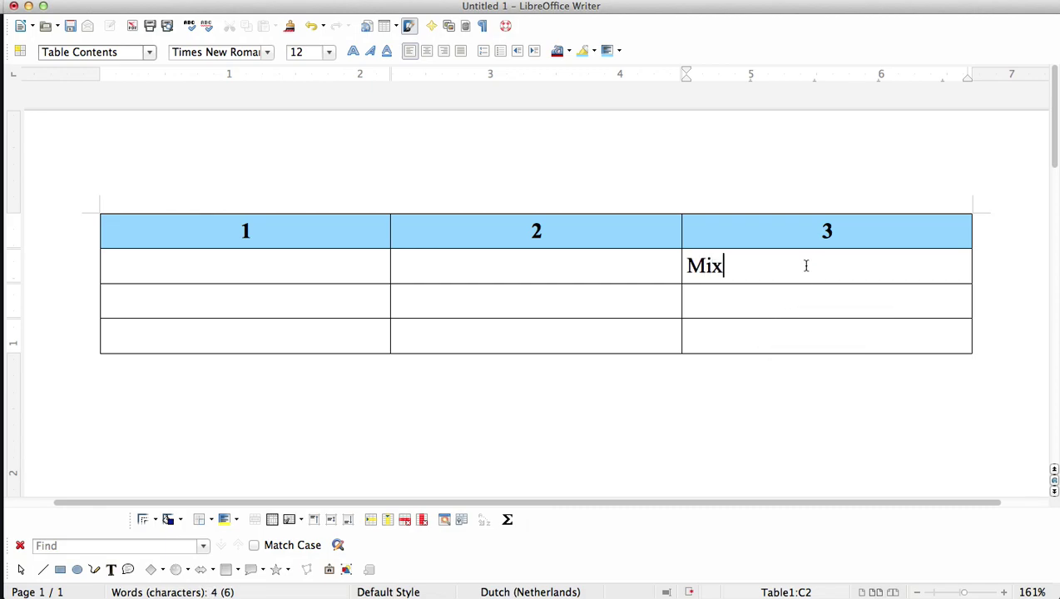
{"action": "type", "text": "ing"}
{"action": "left_click_drag", "start_coordinate": [751, 266], "coordinate": [679, 243]}
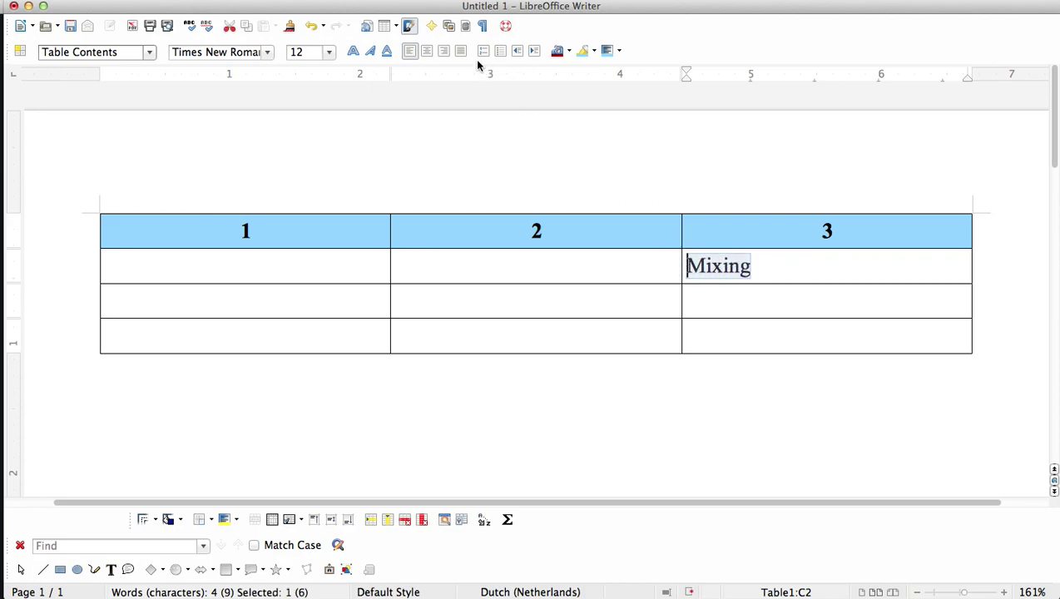
{"action": "left_click", "coordinate": [426, 50]}
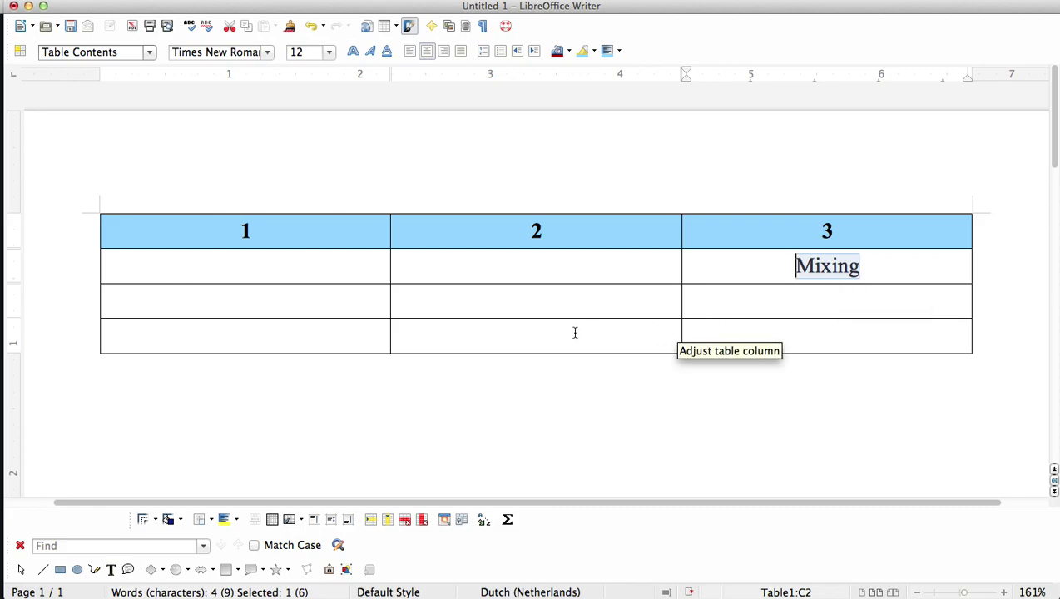
{"action": "left_click", "coordinate": [534, 337]}
{"action": "type", "text": "Arrangement"}
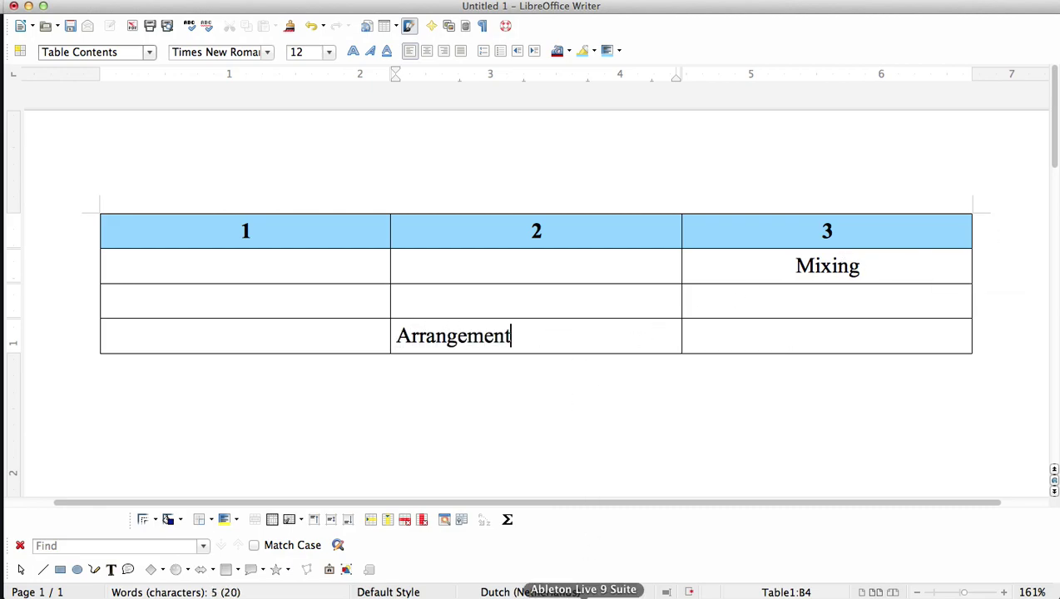
- Switch back to Ableton Live, show the Arrangement View and fold all five tracks
{"action": "left_click", "coordinate": [583, 595]}
{"action": "key", "text": "Tab"}
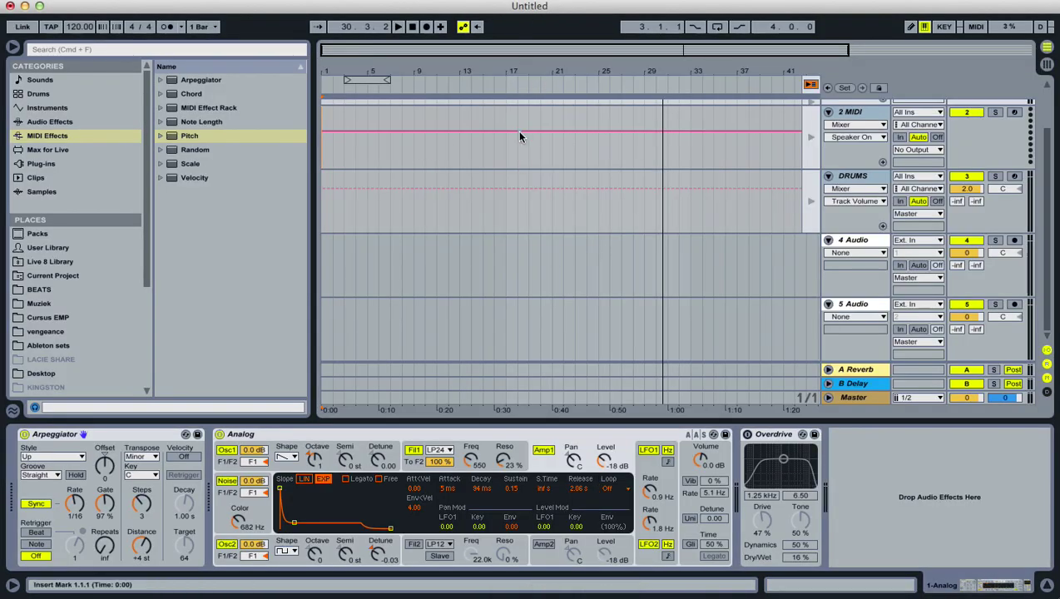
{"action": "left_click_drag", "start_coordinate": [594, 64], "coordinate": [594, 54]}
{"action": "scroll", "coordinate": [539, 227], "scroll_direction": "up", "scroll_amount": 2}
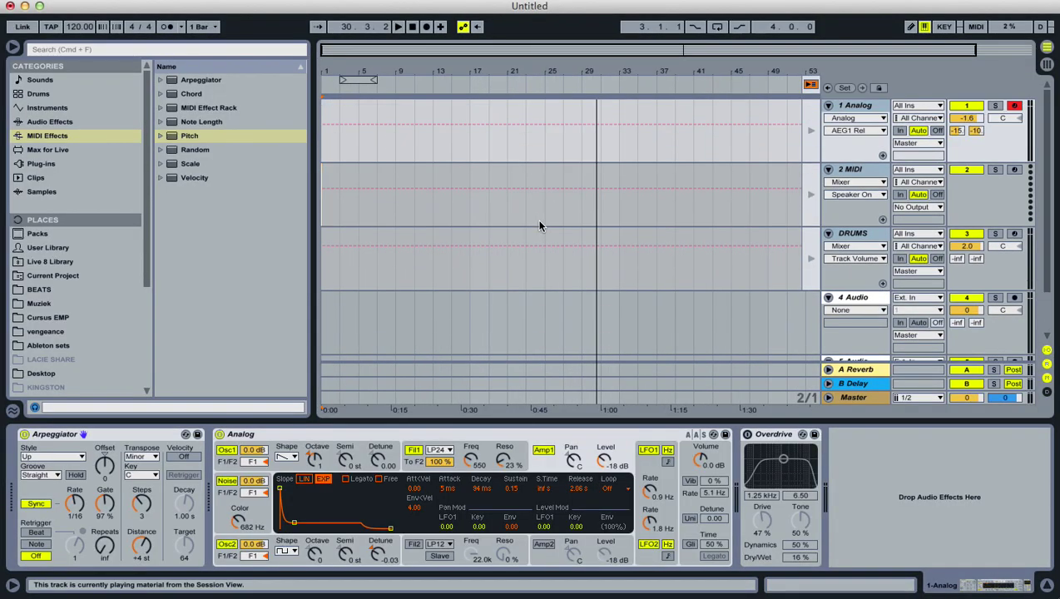
{"action": "left_click", "coordinate": [828, 106]}
{"action": "left_click", "coordinate": [828, 120]}
{"action": "left_click", "coordinate": [828, 131]}
{"action": "left_click", "coordinate": [827, 148]}
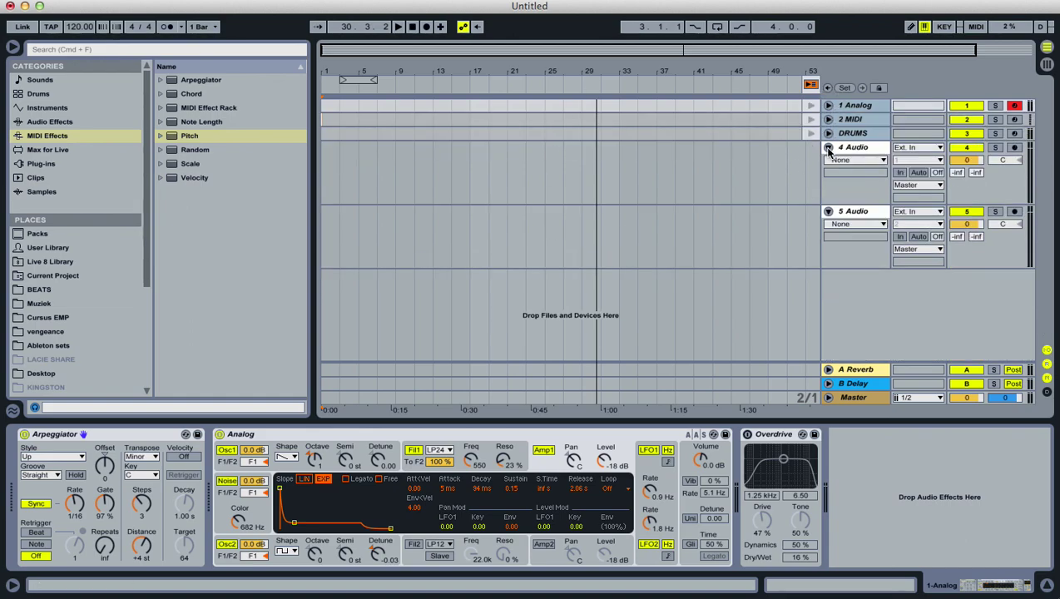
{"action": "left_click", "coordinate": [828, 162]}
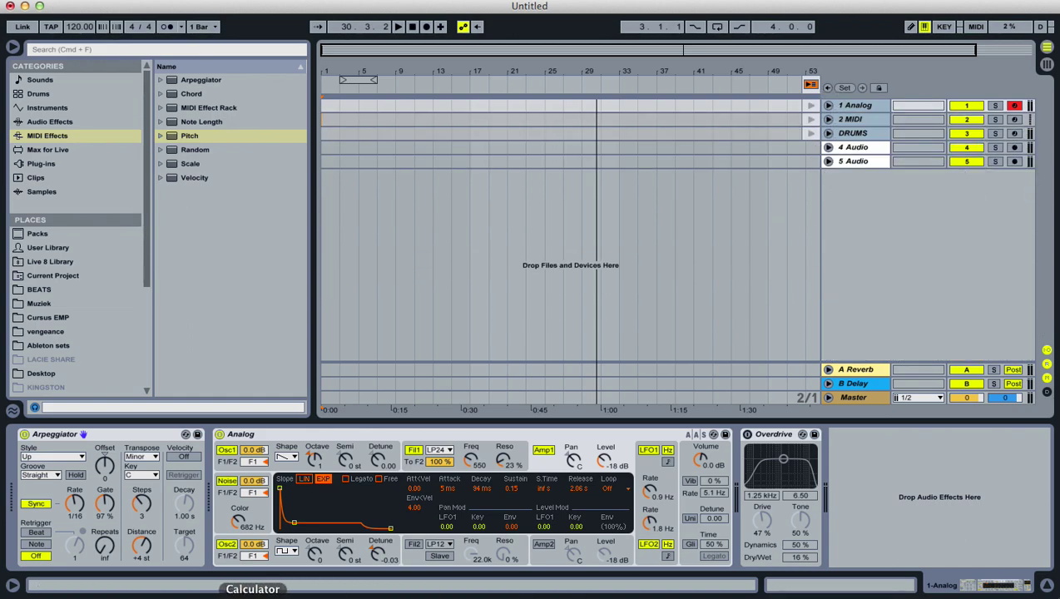
- Switch to the LibreOffice Writer table, centre the first two cells of the last row and enter "LOOP" in column 1's last row
{"action": "left_click", "coordinate": [283, 593]}
{"action": "left_click_drag", "start_coordinate": [570, 339], "coordinate": [103, 333]}
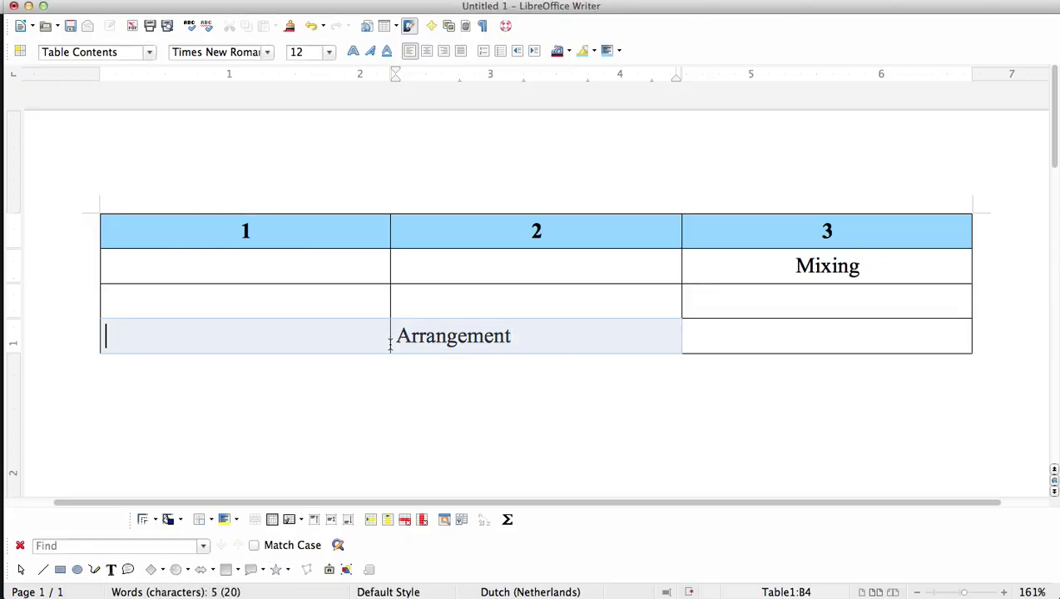
{"action": "left_click", "coordinate": [429, 51]}
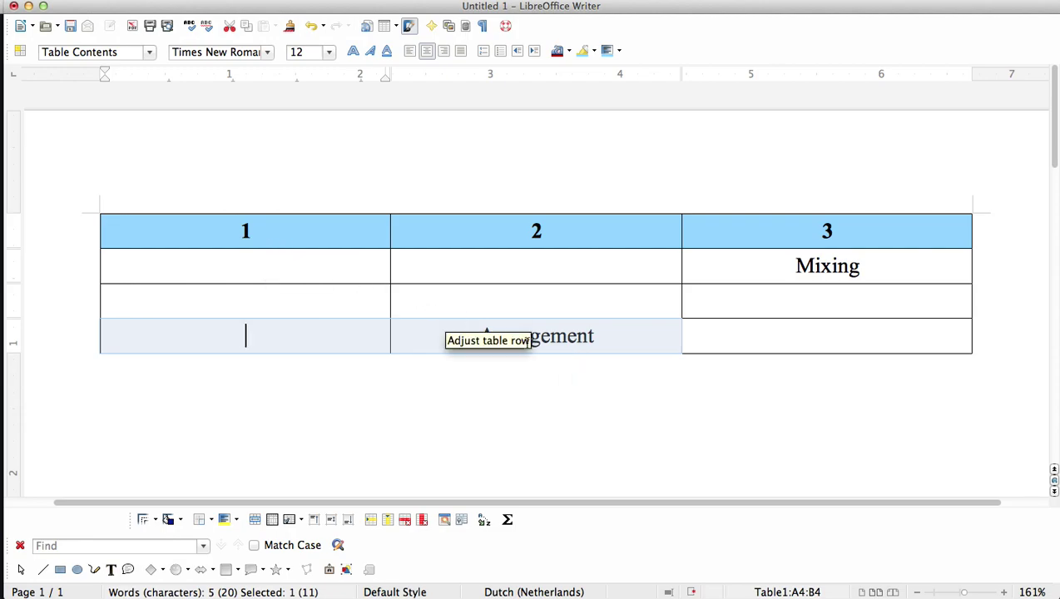
{"action": "left_click", "coordinate": [261, 332]}
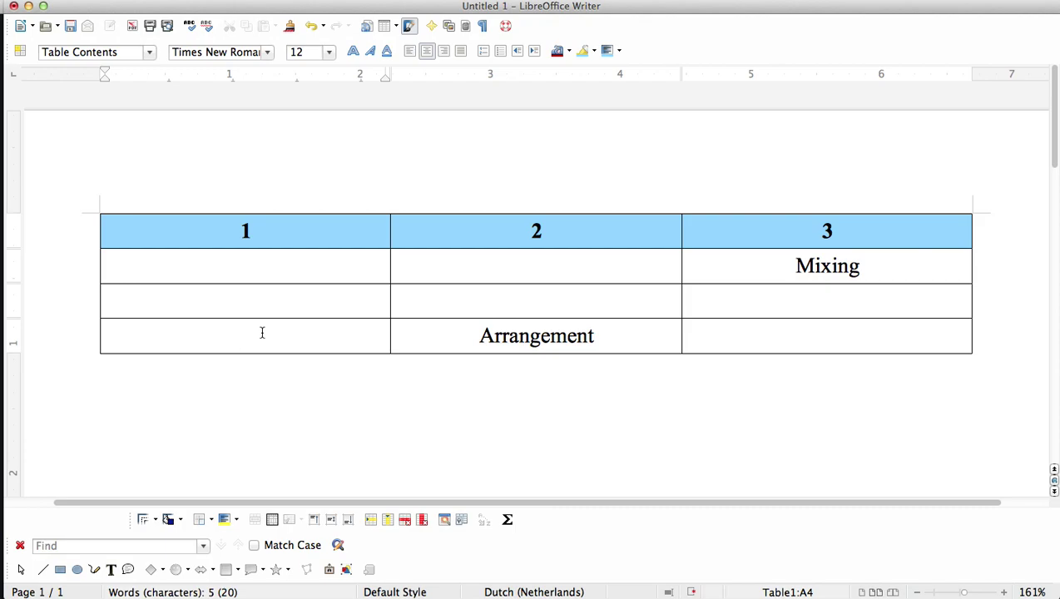
{"action": "type", "text": "LOOP"}
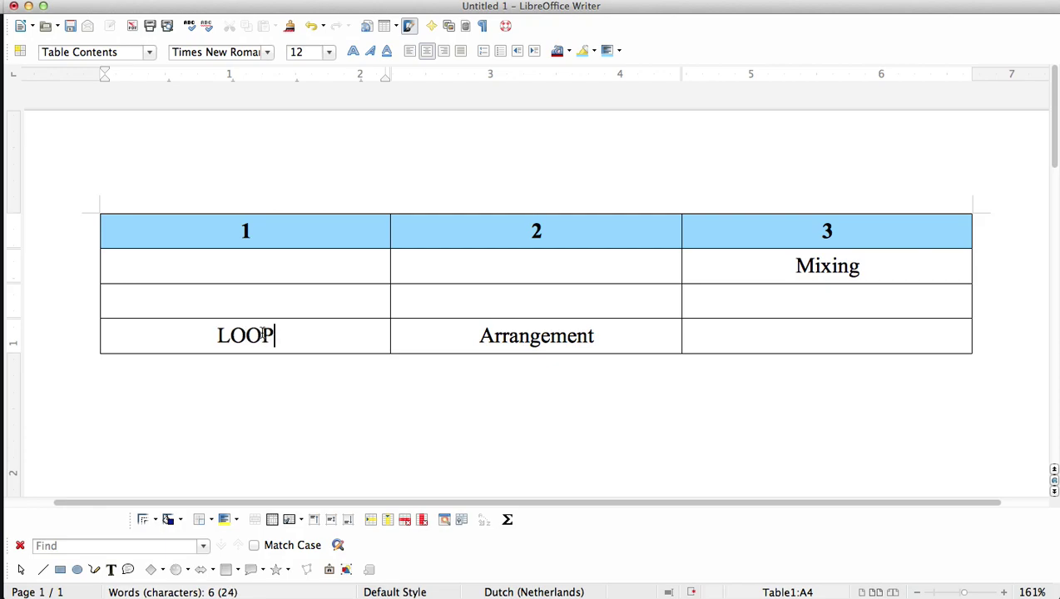
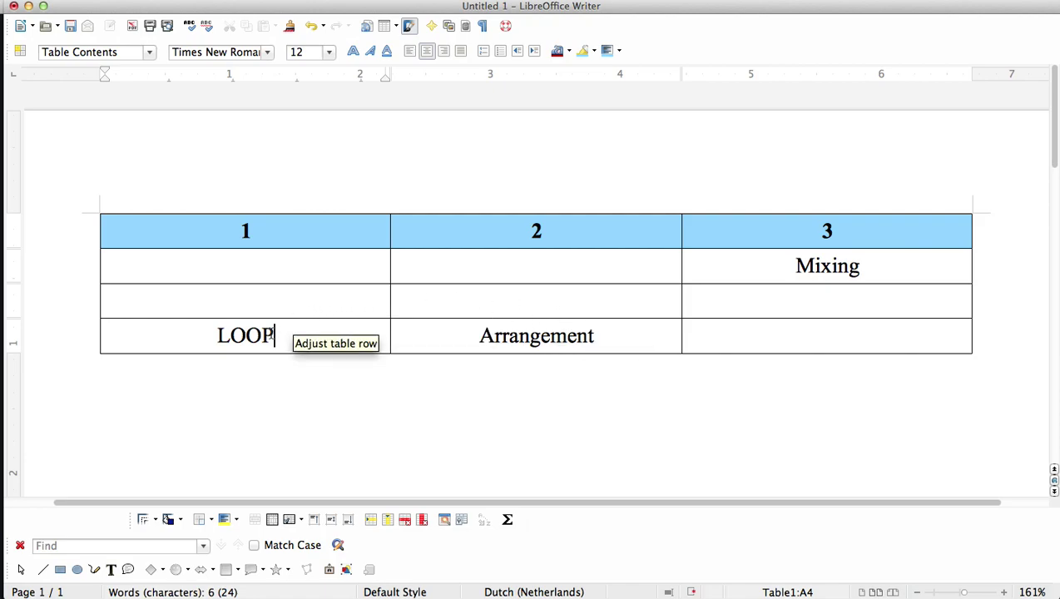
- Enter "Drums" in the cell directly under heading 1
{"action": "left_click", "coordinate": [220, 266]}
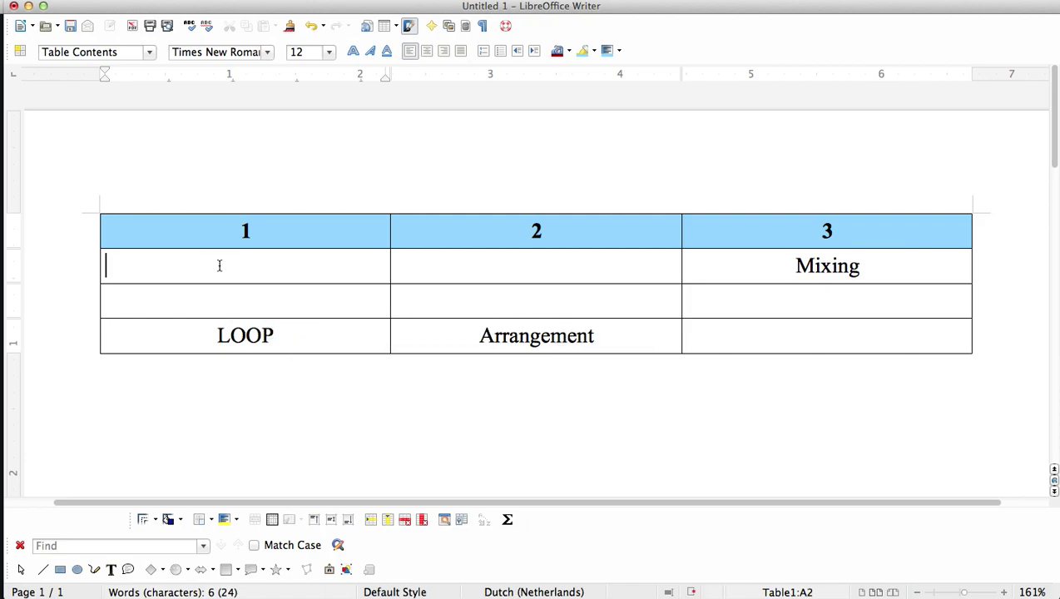
{"action": "type", "text": "Drums"}
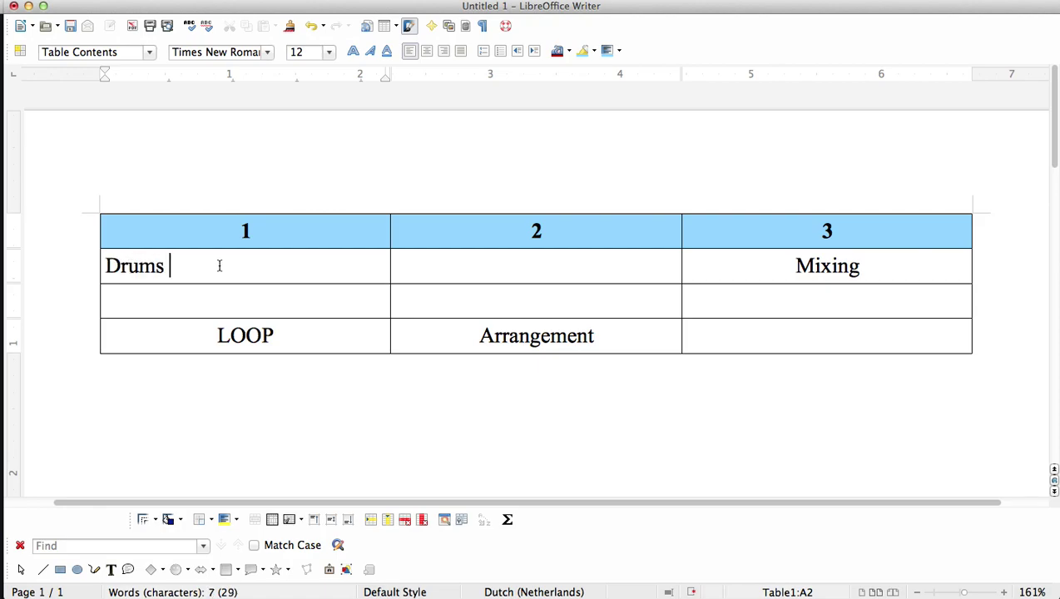
{"action": "type", "text": "("}
{"action": "key", "text": "BackSpace"}
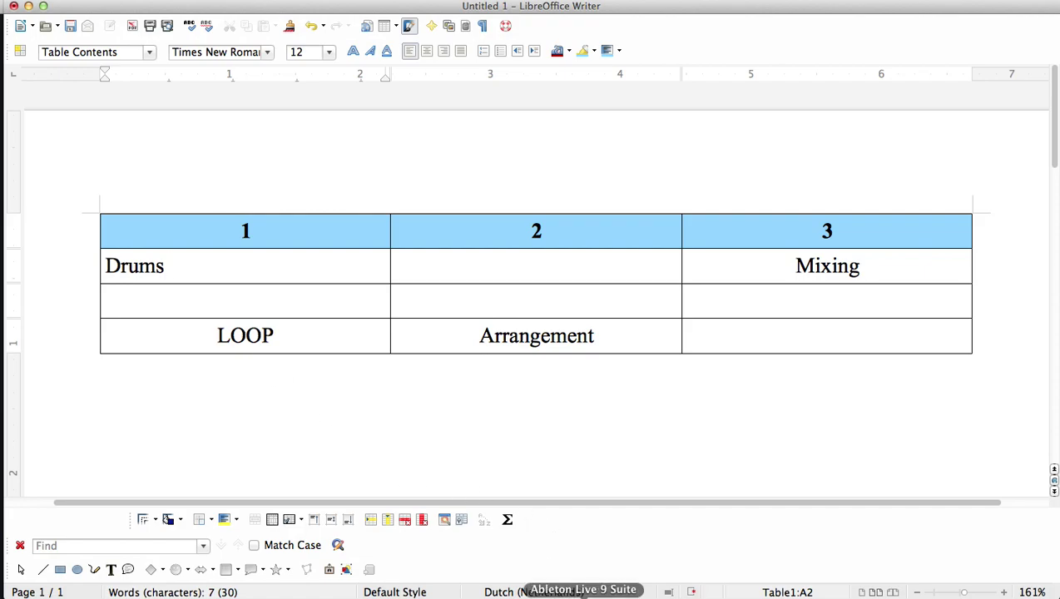
- Switch to Ableton Live and browse the drum kits in the browser's Drums category
{"action": "left_click", "coordinate": [584, 595]}
{"action": "left_click", "coordinate": [50, 94]}
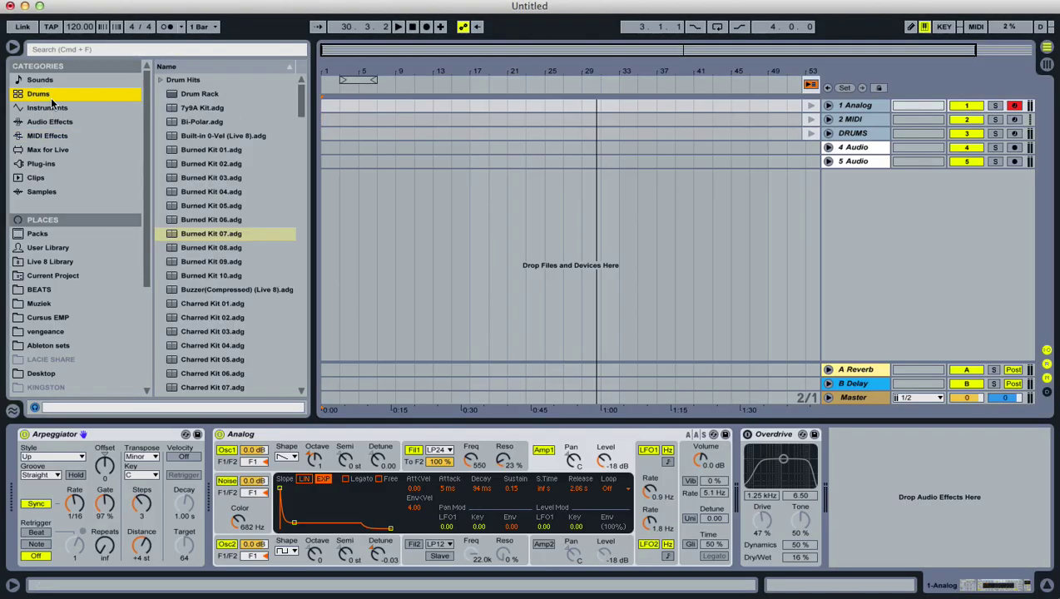
{"action": "scroll", "coordinate": [241, 176], "scroll_direction": "down", "scroll_amount": 5}
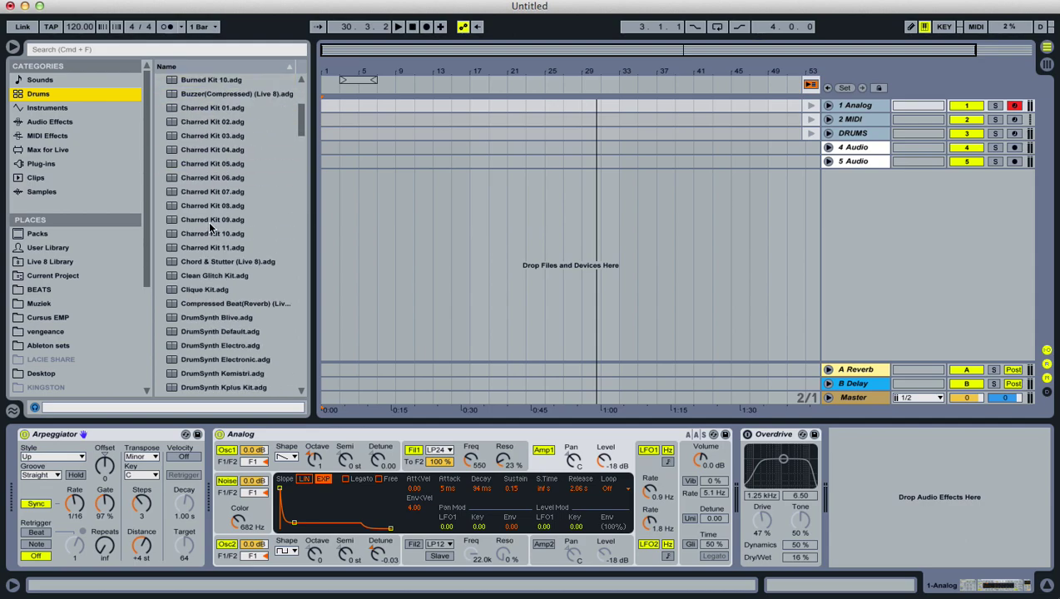
{"action": "scroll", "coordinate": [183, 185], "scroll_direction": "up", "scroll_amount": 5}
{"action": "left_click", "coordinate": [183, 177]}
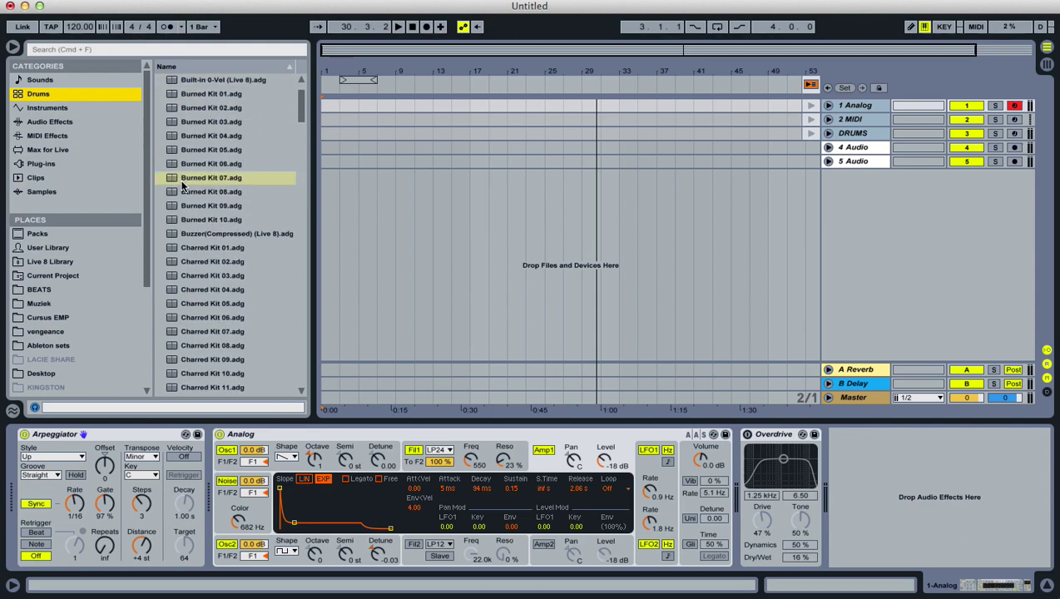
{"action": "scroll", "coordinate": [183, 184], "scroll_direction": "up", "scroll_amount": 2}
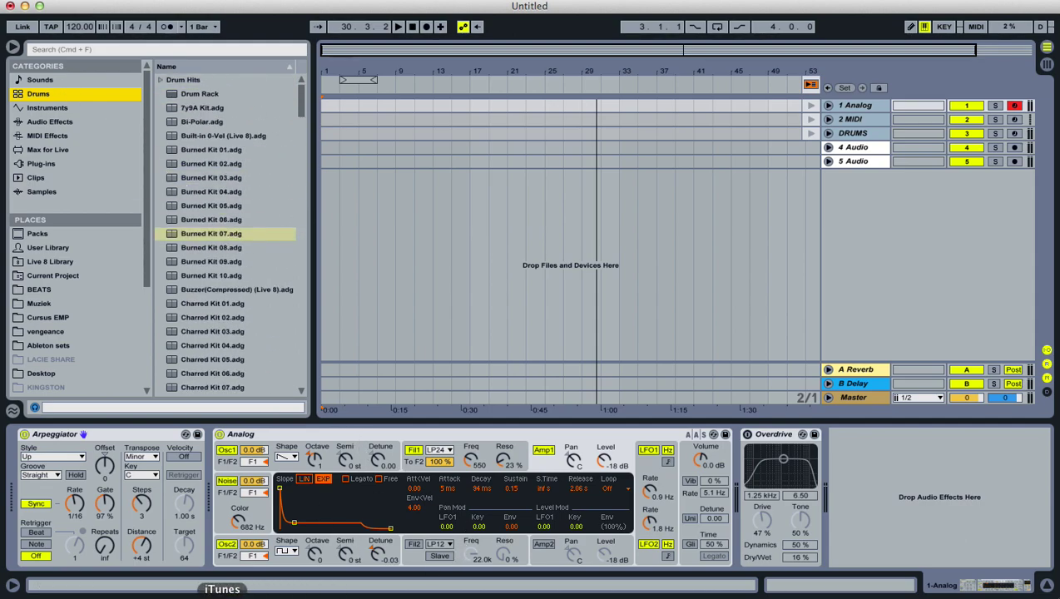
- Switch back to LibreOffice Writer and add the lines "Bassline – Bass", "Percussion" and "Vocal" below "Drums" in the same cell
{"action": "left_click", "coordinate": [192, 594]}
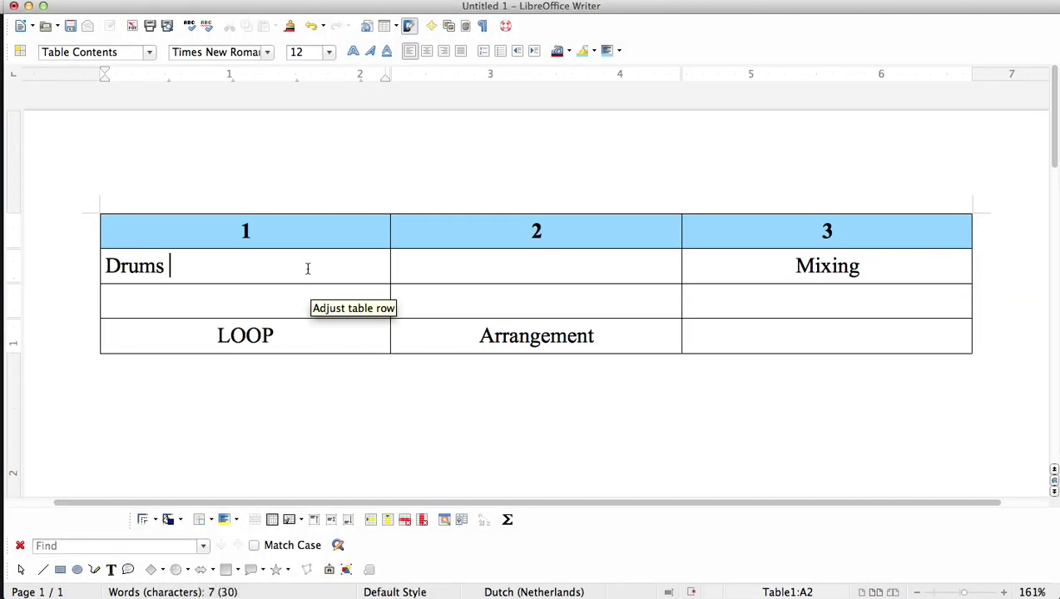
{"action": "key", "text": "Return"}
{"action": "type", "text": "Bassline"}
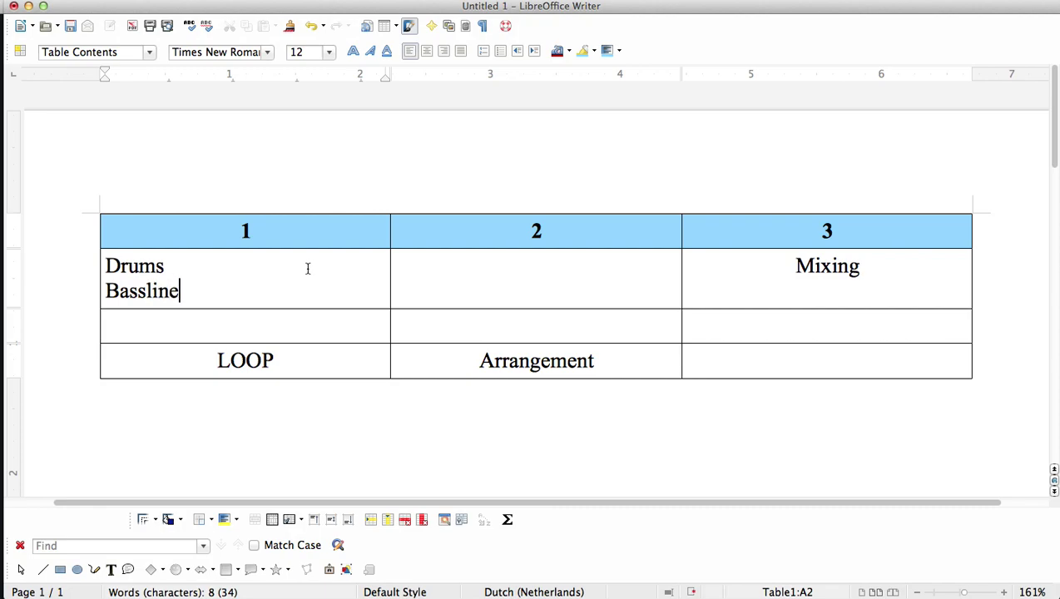
{"action": "type", "text": " – Bass"}
{"action": "key", "text": "Return"}
{"action": "type", "text": "Percussion"}
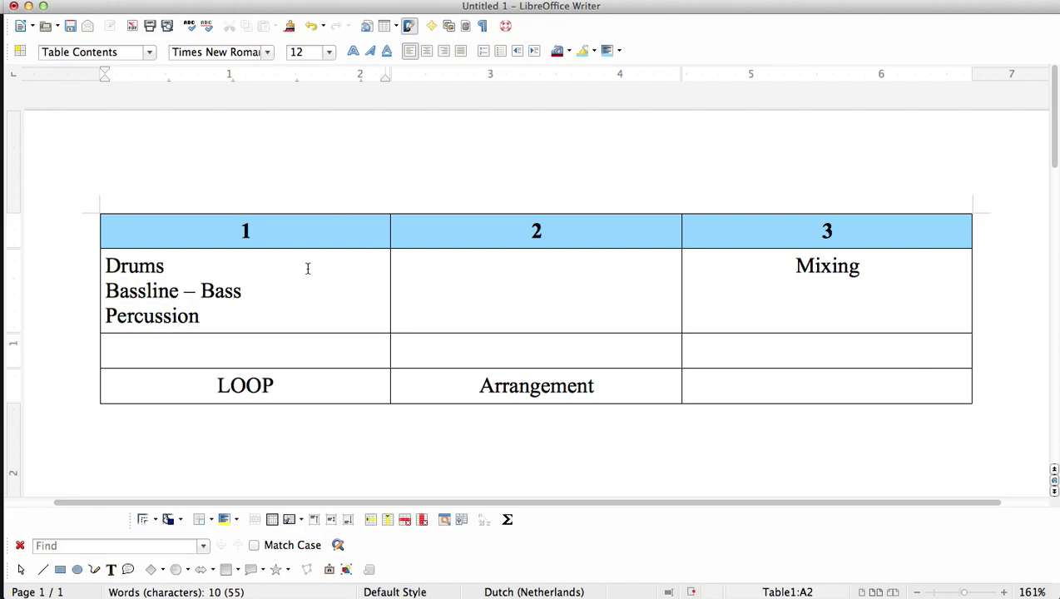
{"action": "key", "text": "Return"}
{"action": "type", "text": "Vocalk"}
{"action": "key", "text": "BackSpace"}
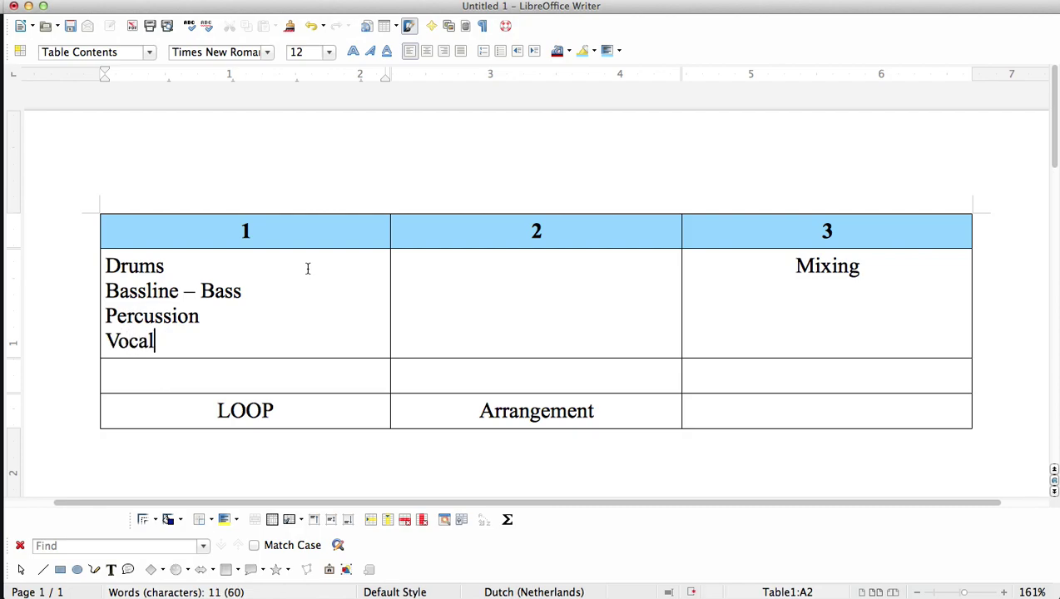
- Insert an empty line between "Percussion" and "Vocal" in the list under heading 1
{"action": "key", "text": "Left"}
{"action": "key", "text": "Left"}
{"action": "key", "text": "Left"}
{"action": "key", "text": "Left"}
{"action": "key", "text": "Left"}
{"action": "key", "text": "Return"}
{"action": "type", "text": "Chors"}
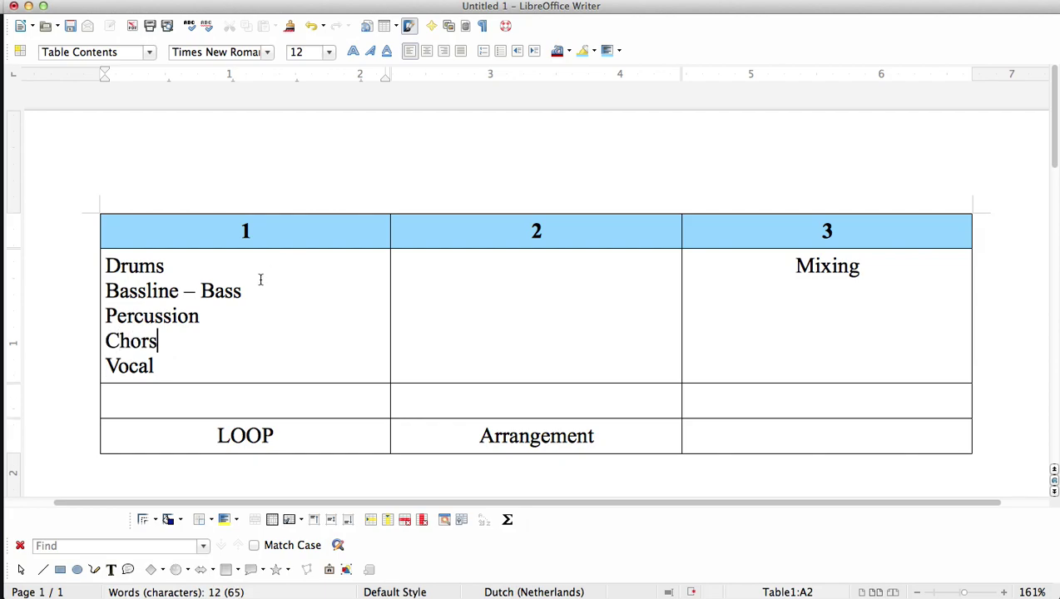
{"action": "left_click", "coordinate": [156, 341]}
{"action": "type", "text": "d"}
{"action": "key", "text": "BackSpace"}
{"action": "key", "text": "BackSpace"}
{"action": "key", "text": "BackSpace"}
{"action": "key", "text": "BackSpace"}
{"action": "key", "text": "BackSpace"}
{"action": "key", "text": "BackSpace"}
- Fill the empty line above "Vocal" with "Synth, 2 Synths"
{"action": "type", "text": "Sy"}
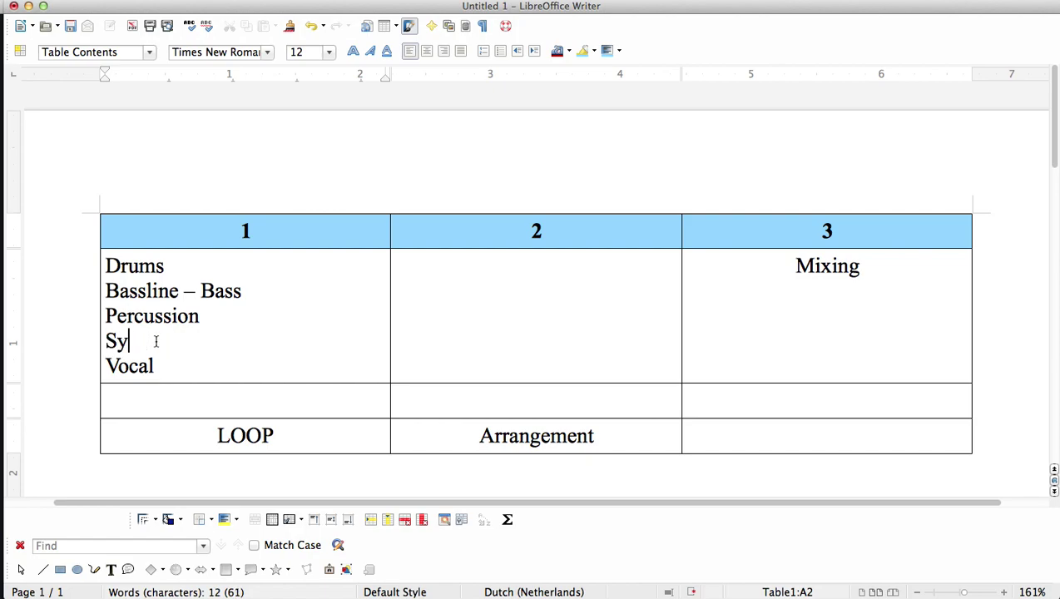
{"action": "type", "text": "nth 2 Synths"}
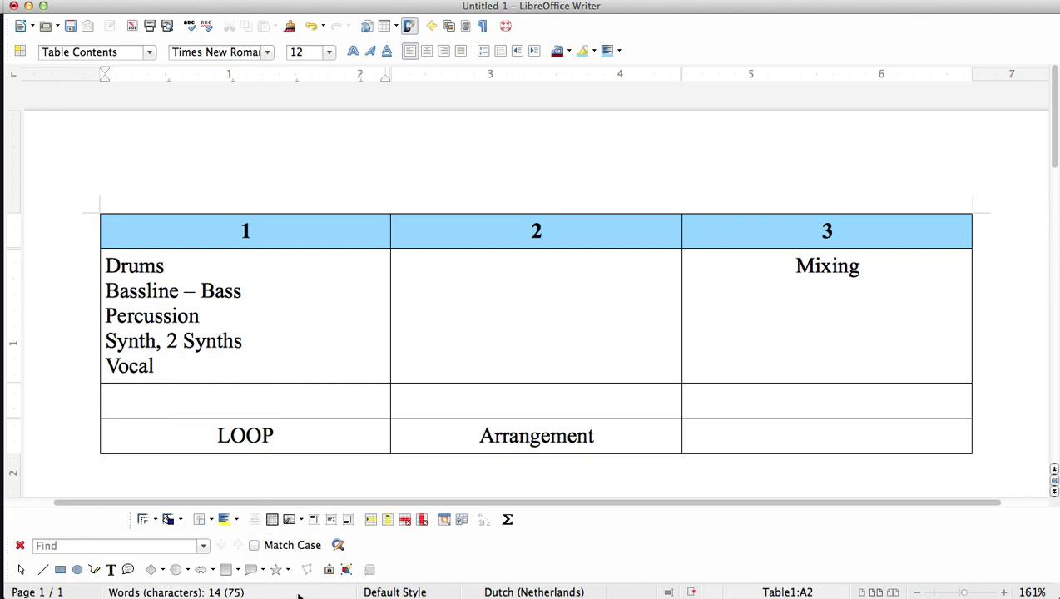
- Switch to Ableton Live and show the Session View
{"action": "left_click", "coordinate": [583, 596]}
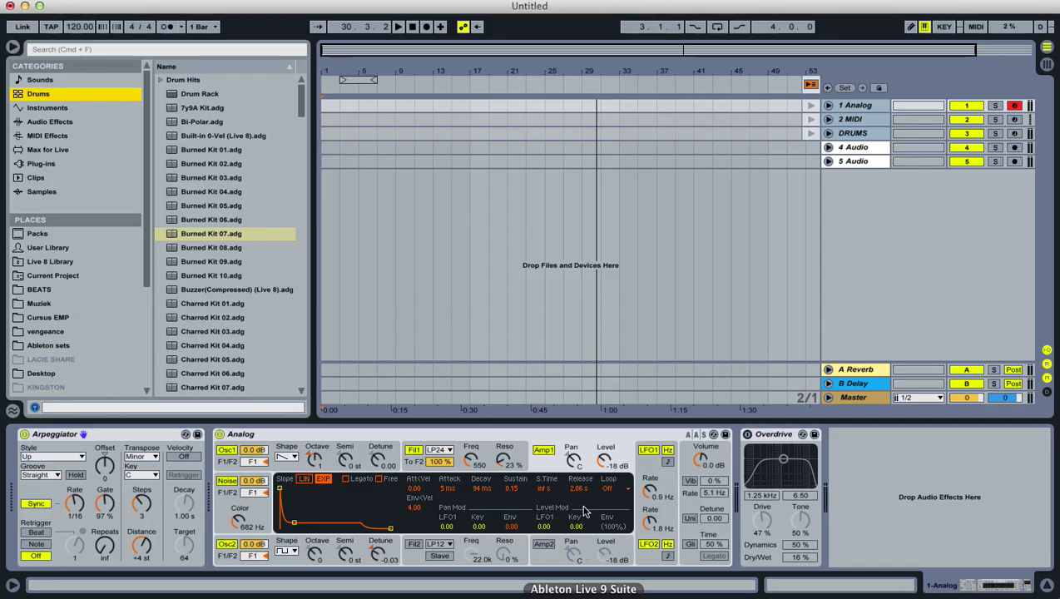
{"action": "key", "text": "Tab"}
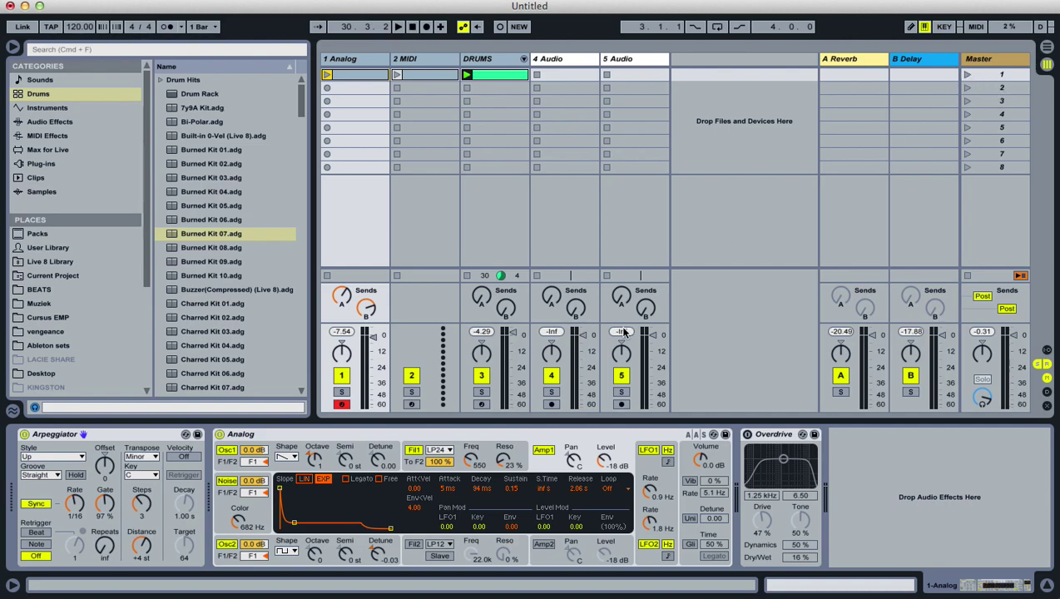
- Switch back to LibreOffice Writer and append "(+ variation)" after "LOOP" in column 1's last row
{"action": "left_click", "coordinate": [194, 592]}
{"action": "left_click", "coordinate": [296, 441]}
{"action": "type", "text": "(+ variation)"}
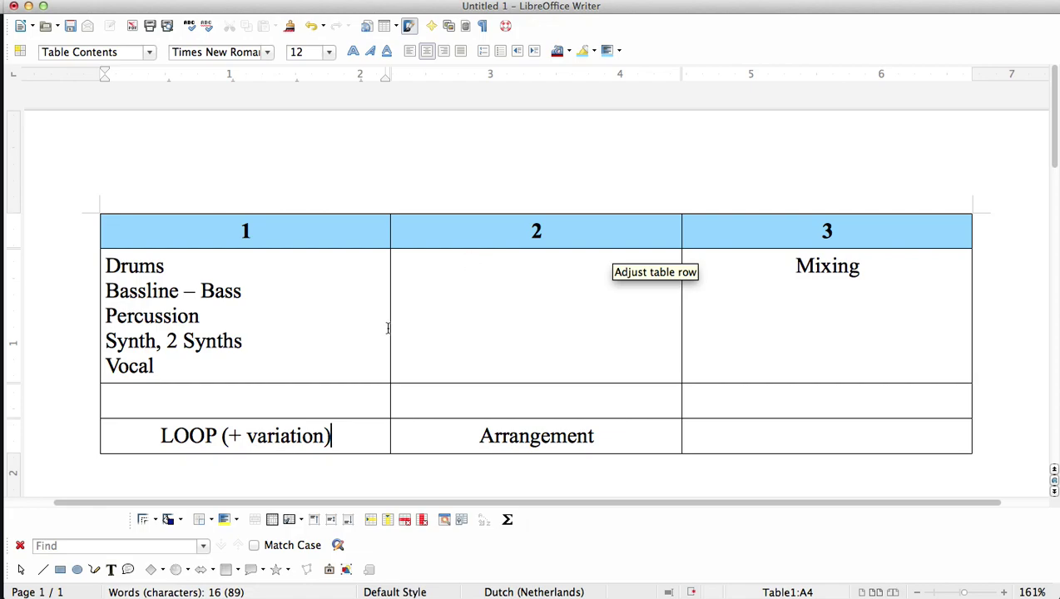
- Centre the five-line list from "Drums" to "Vocal" in the cell under heading 1
{"action": "left_click_drag", "start_coordinate": [218, 367], "coordinate": [105, 262]}
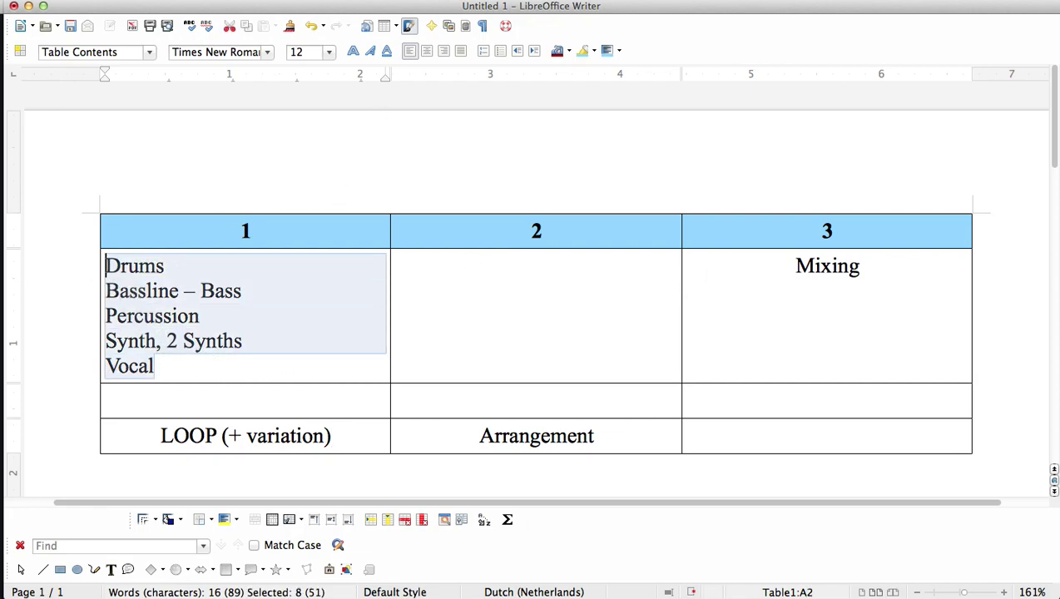
{"action": "left_click", "coordinate": [427, 50]}
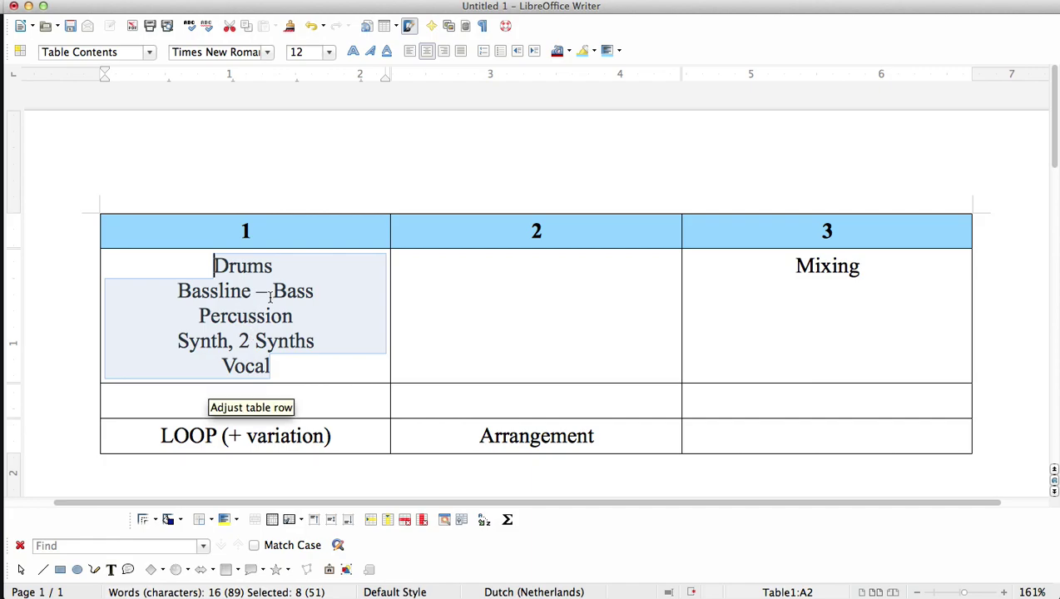
{"action": "left_click", "coordinate": [292, 367]}
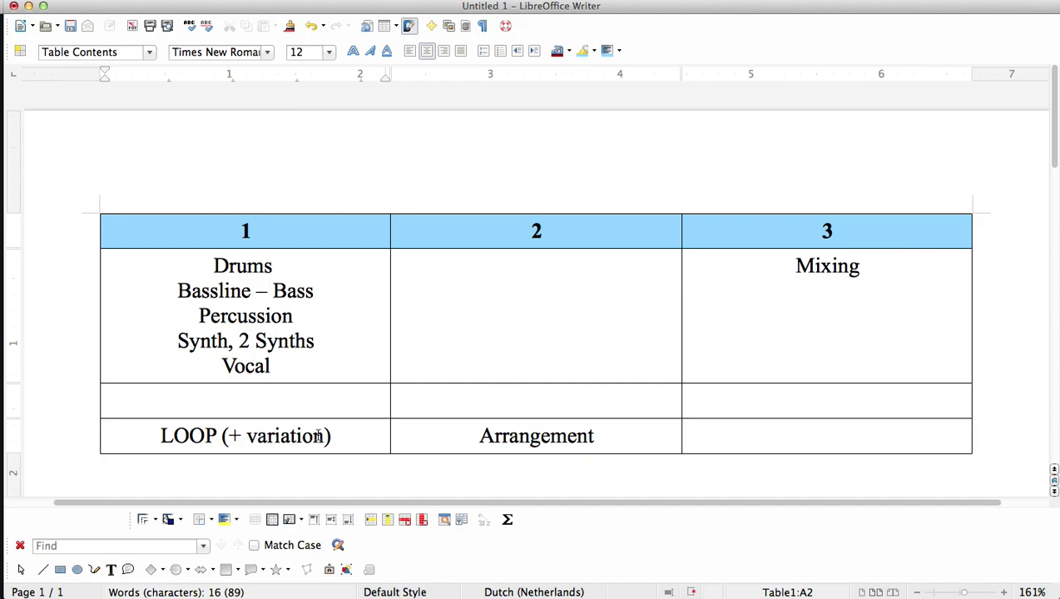
- Switch to Ableton Live and launch scene 1 to play the Analog, MIDI and DRUMS clips together
{"action": "left_click", "coordinate": [562, 594]}
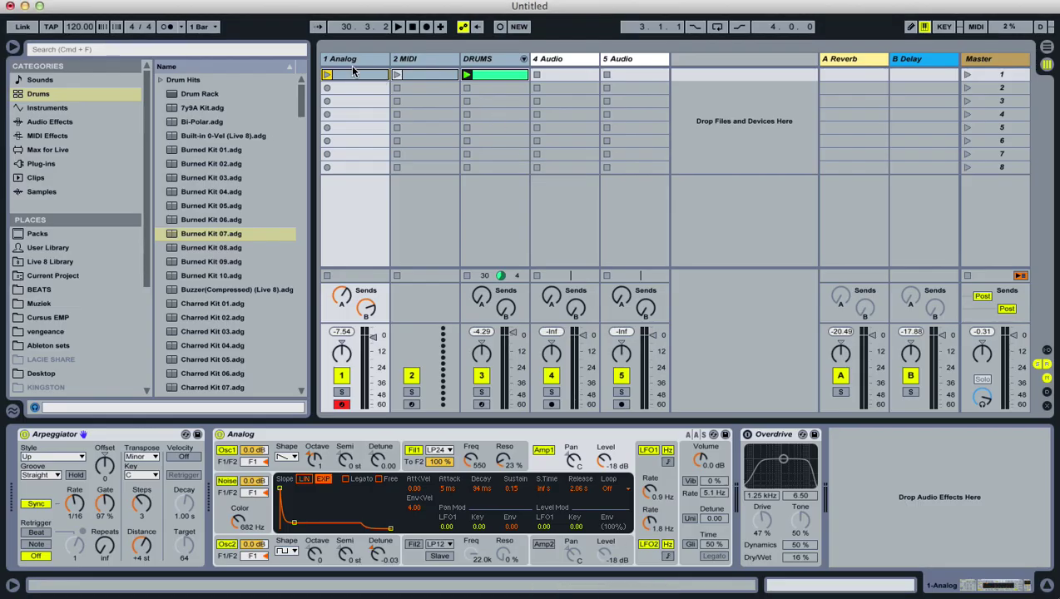
{"action": "left_click", "coordinate": [967, 75]}
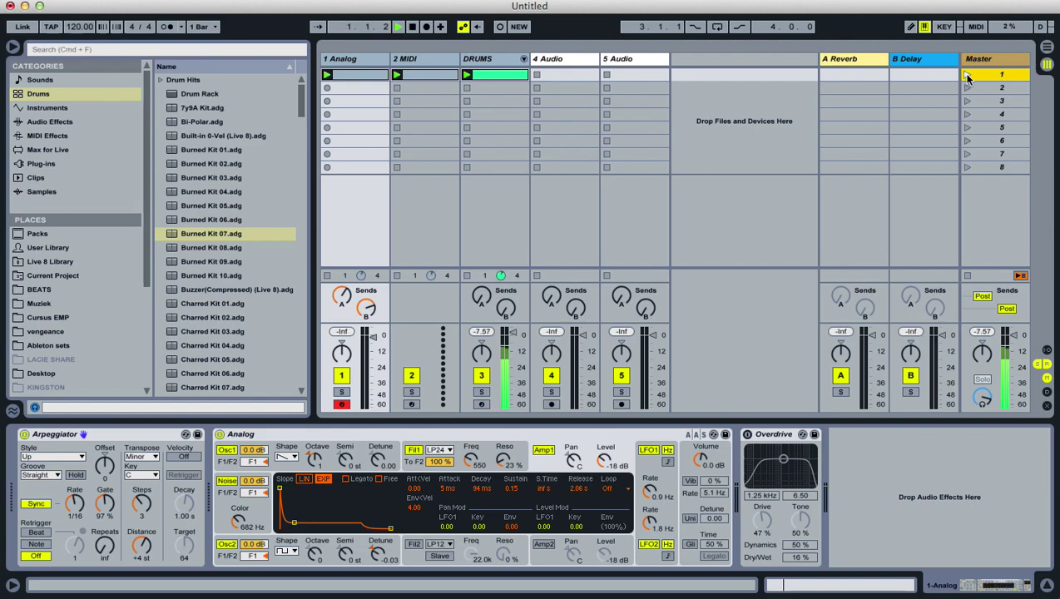
{"action": "left_click", "coordinate": [502, 77]}
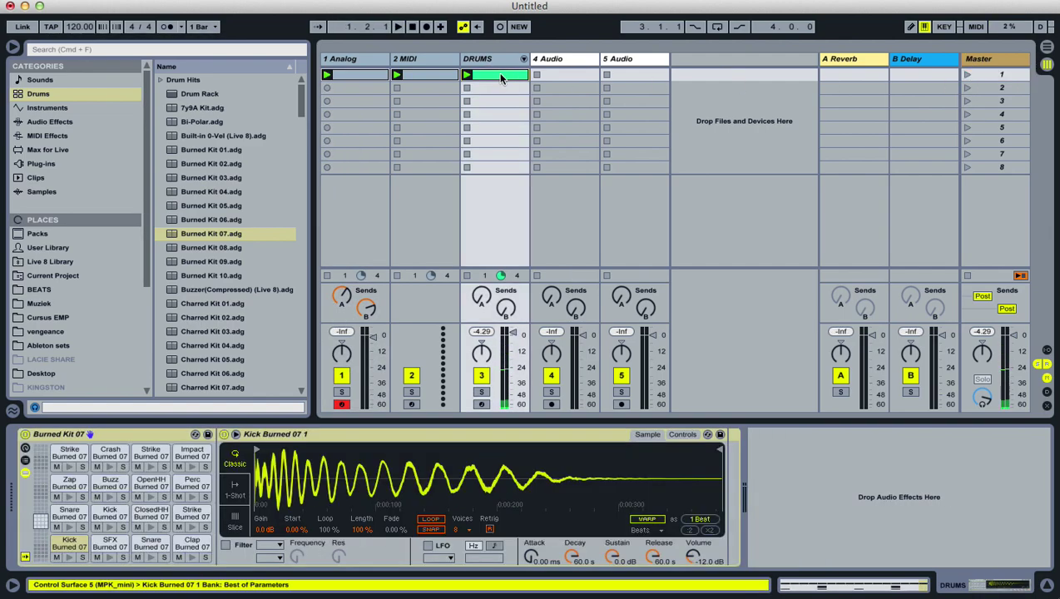
{"action": "key", "text": "super+d"}
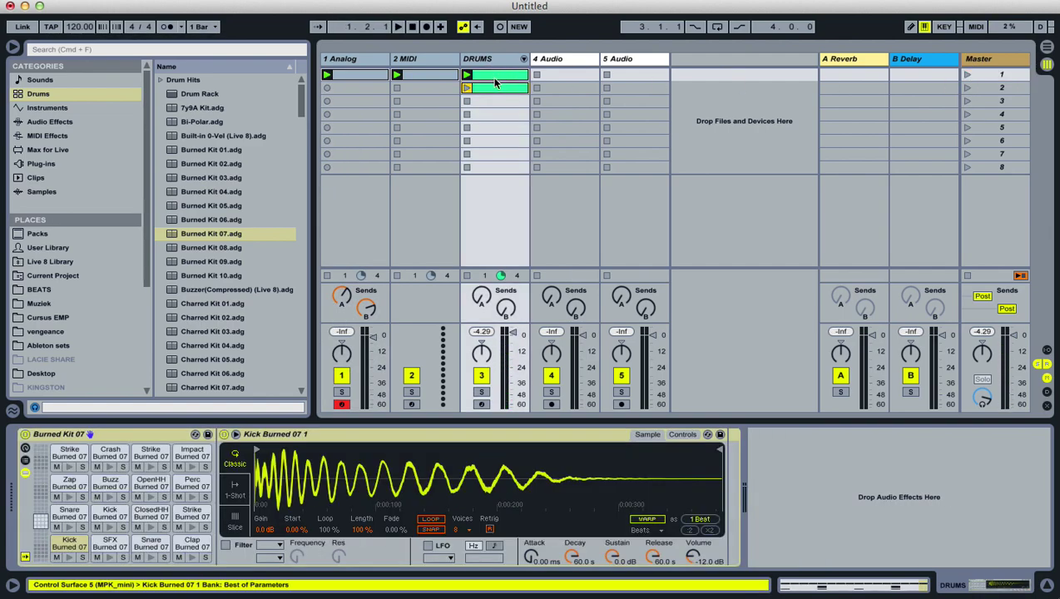
{"action": "key", "text": "Delete"}
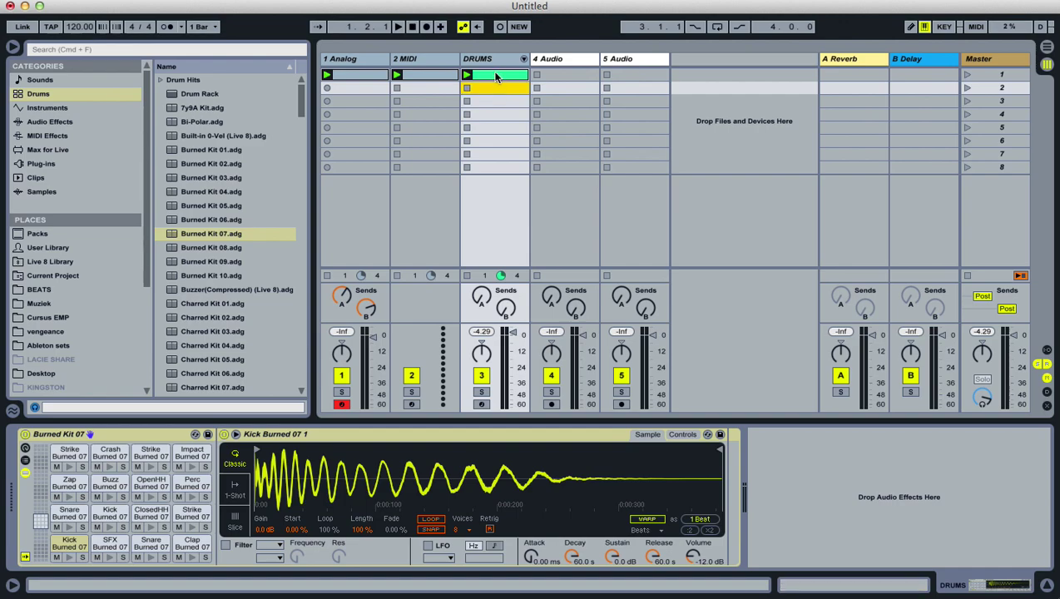
- Duplicate the DRUMS track's first clip into its second slot
{"action": "right_click", "coordinate": [497, 76]}
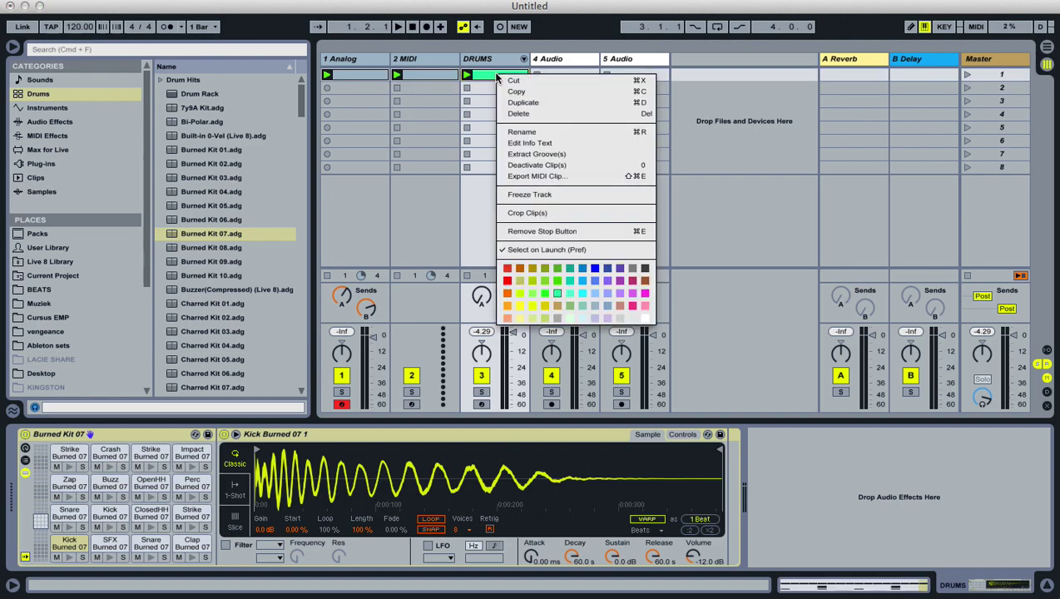
{"action": "left_click", "coordinate": [532, 103]}
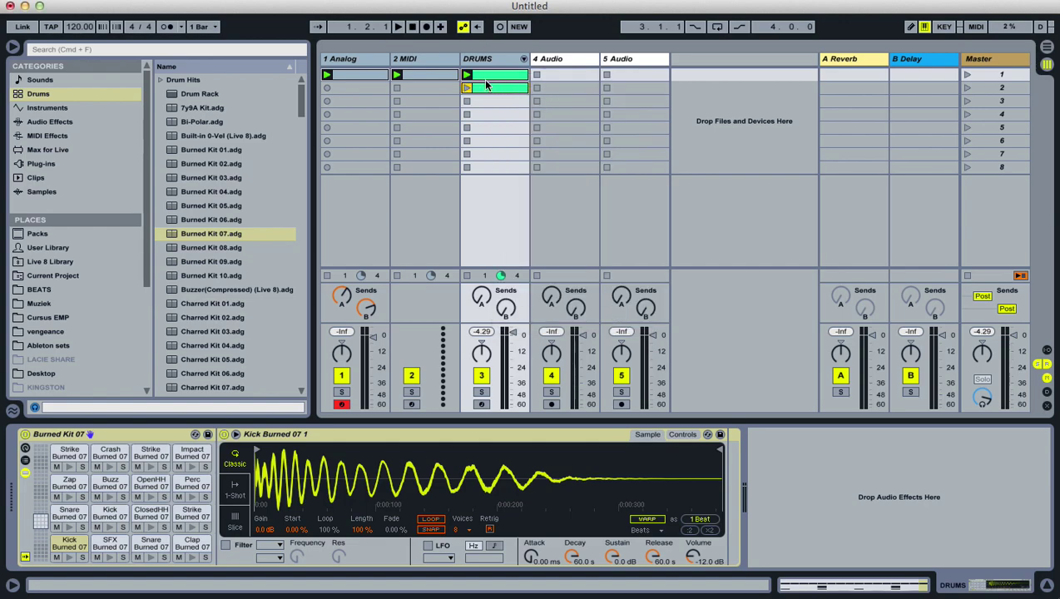
- Create an empty MIDI clip in the second slot of the 1 Analog track and select scene 1
{"action": "left_click", "coordinate": [423, 75]}
{"action": "left_click", "coordinate": [368, 76]}
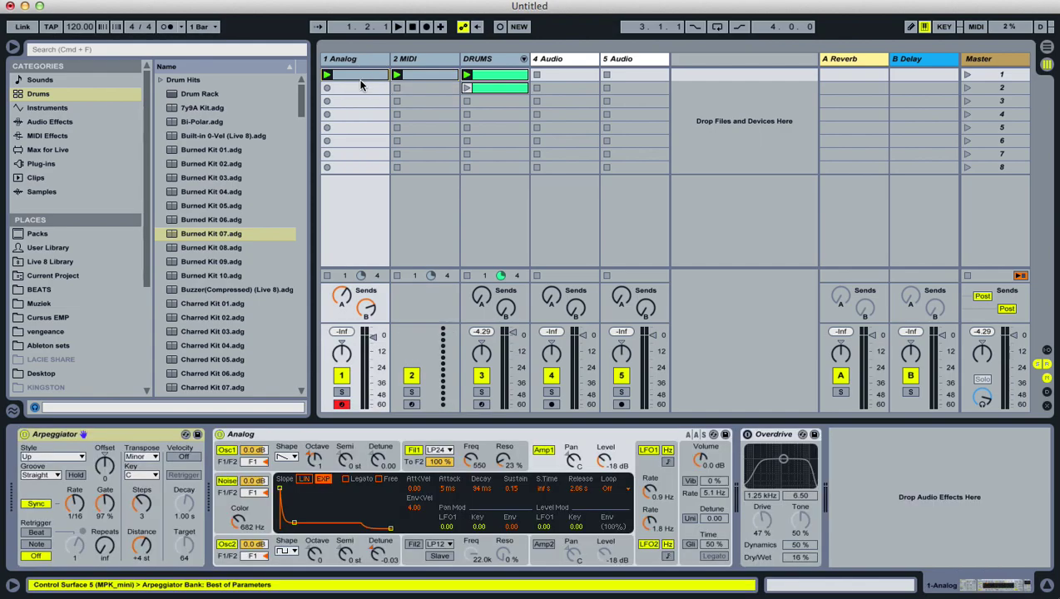
{"action": "double_click", "coordinate": [355, 86]}
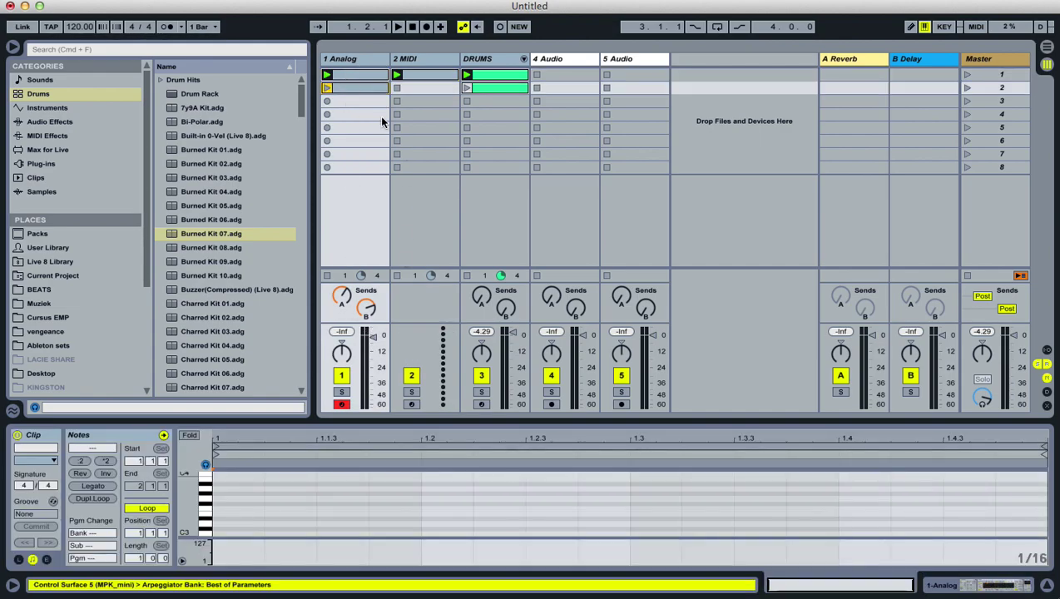
{"action": "left_click", "coordinate": [999, 75]}
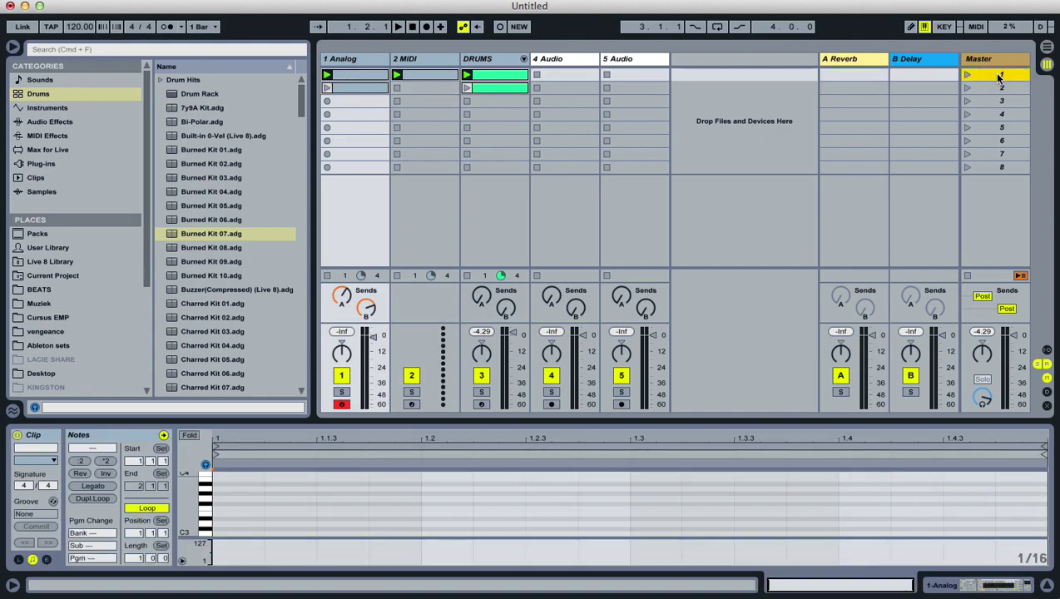
- Rename scene 1 as "Intro" and scene 2 as "Part A"
{"action": "right_click", "coordinate": [998, 76]}
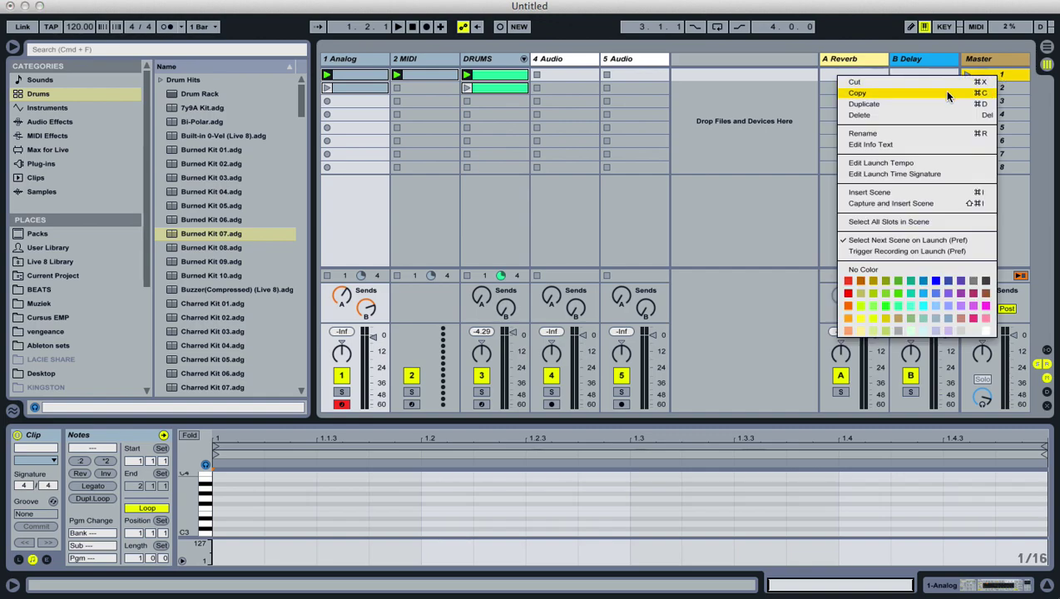
{"action": "left_click", "coordinate": [904, 135]}
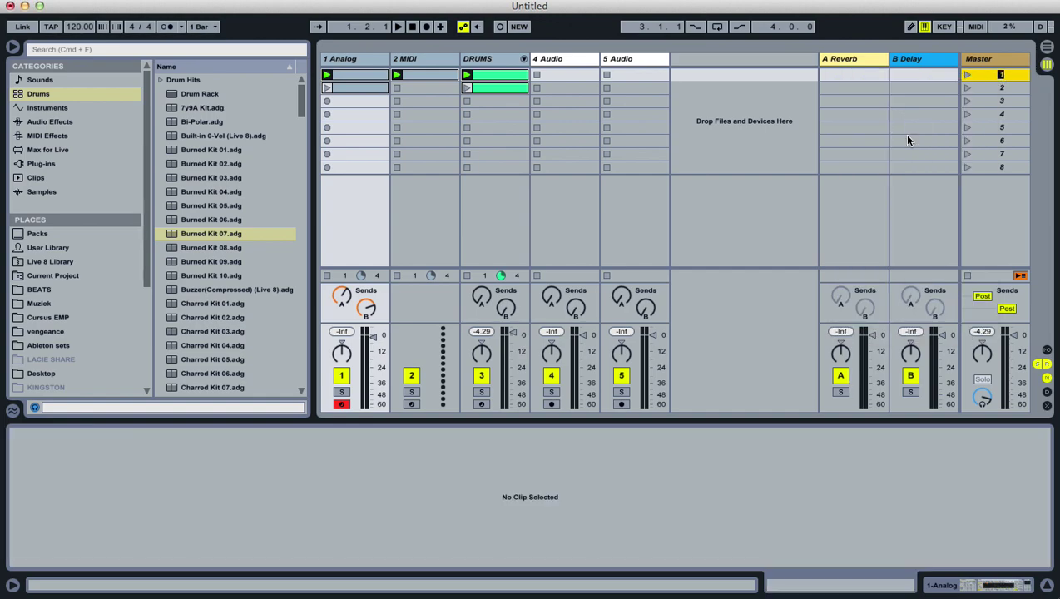
{"action": "type", "text": "Intro"}
{"action": "left_click", "coordinate": [990, 86]}
{"action": "right_click", "coordinate": [991, 85]}
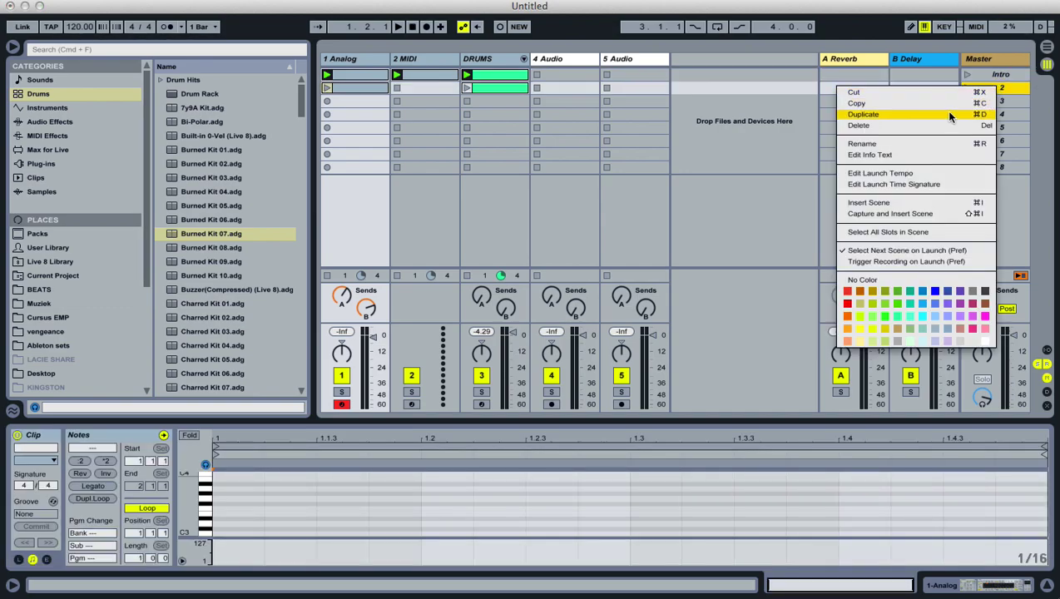
{"action": "left_click", "coordinate": [929, 145]}
{"action": "type", "text": "Part A"}
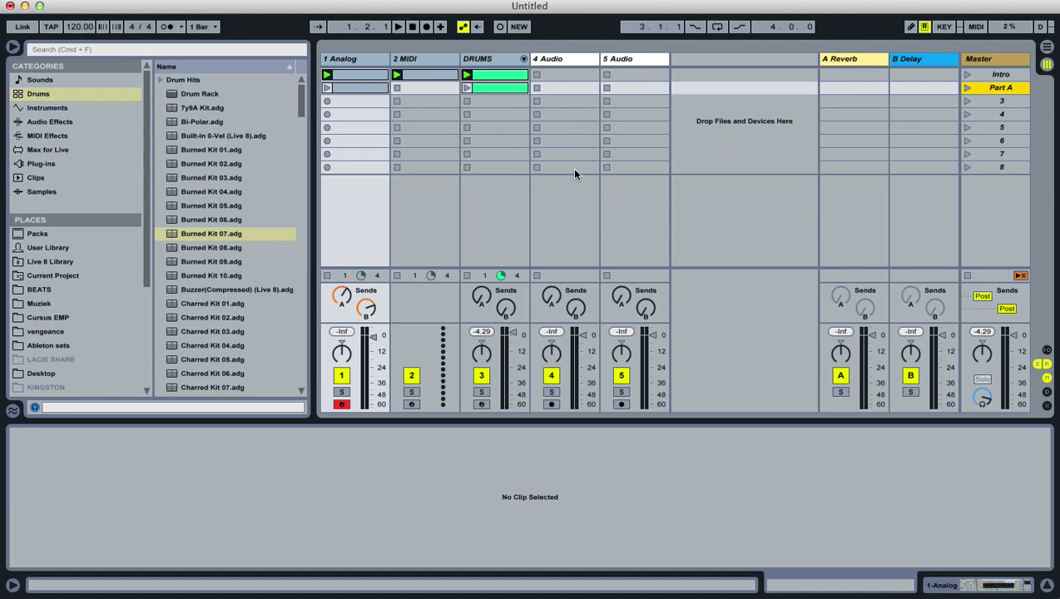
- Quit Live without keeping the current set and reopen it with a new, empty set
{"action": "key", "text": "super+q"}
{"action": "left_click", "coordinate": [412, 335]}
{"action": "left_click", "coordinate": [1046, 351]}
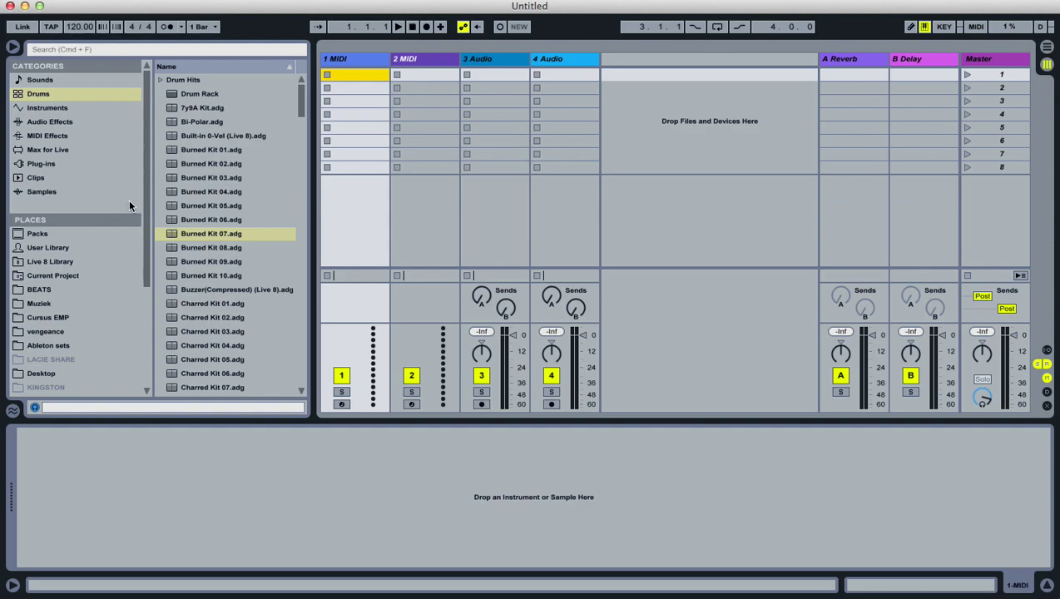
- Audition the Impulse instrument presets one after another, from Backbeat Room.adg to Percussion 1.adg
{"action": "left_click", "coordinate": [57, 107]}
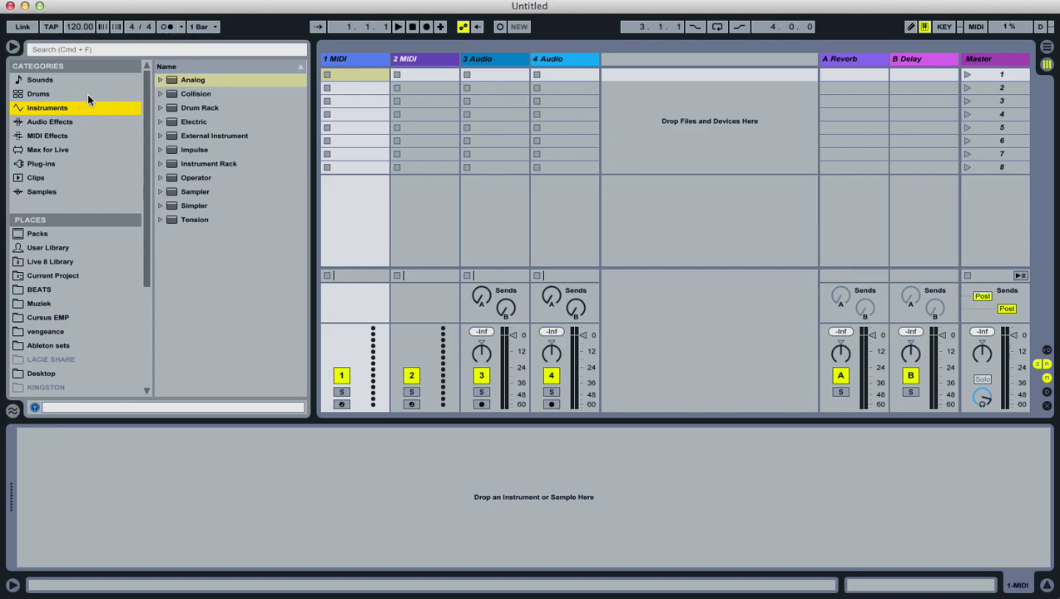
{"action": "left_click", "coordinate": [160, 150]}
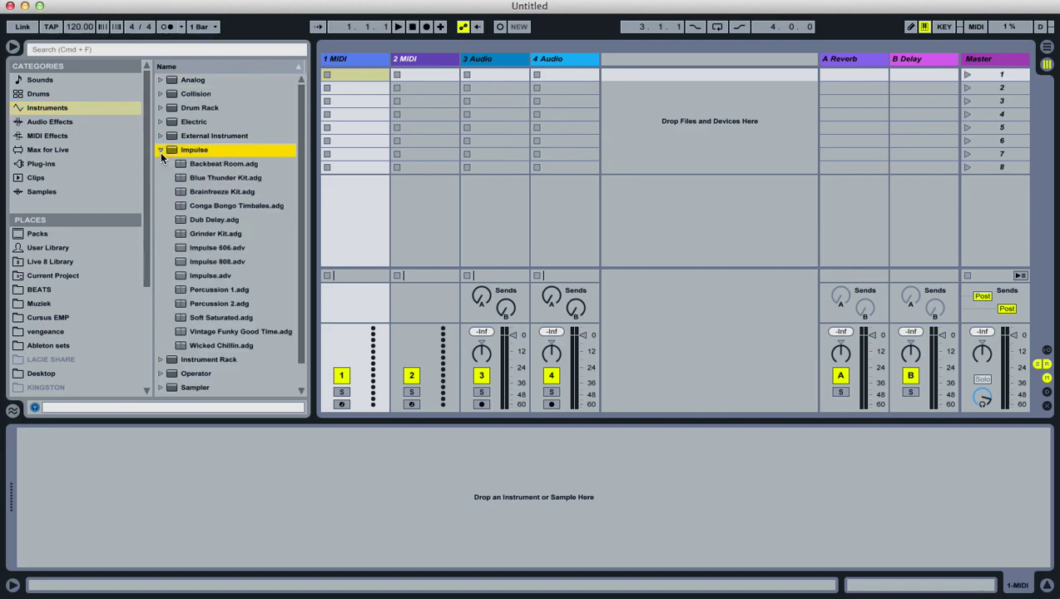
{"action": "left_click", "coordinate": [222, 163]}
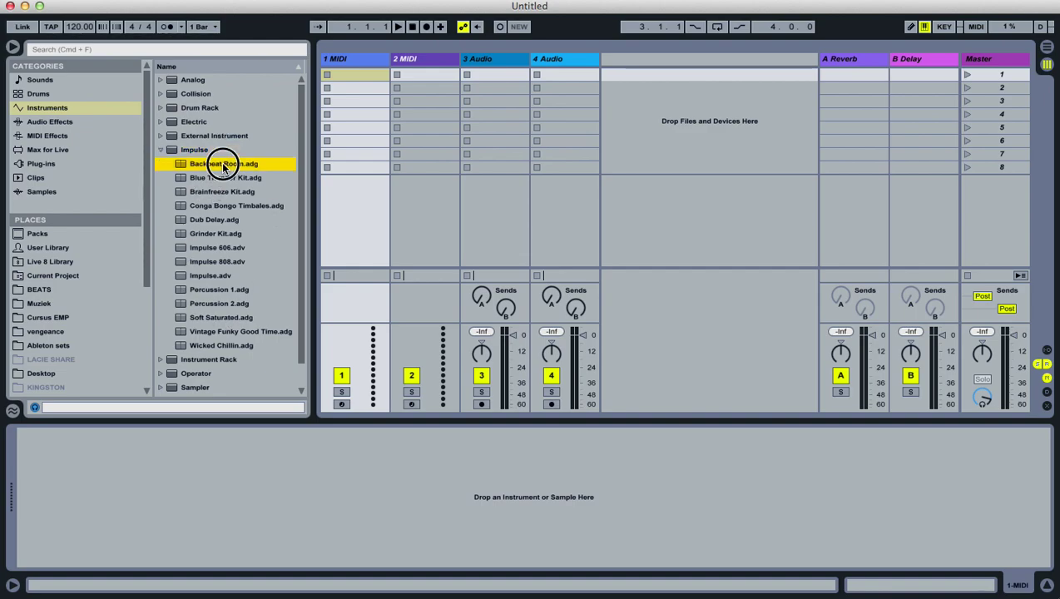
{"action": "left_click", "coordinate": [224, 178]}
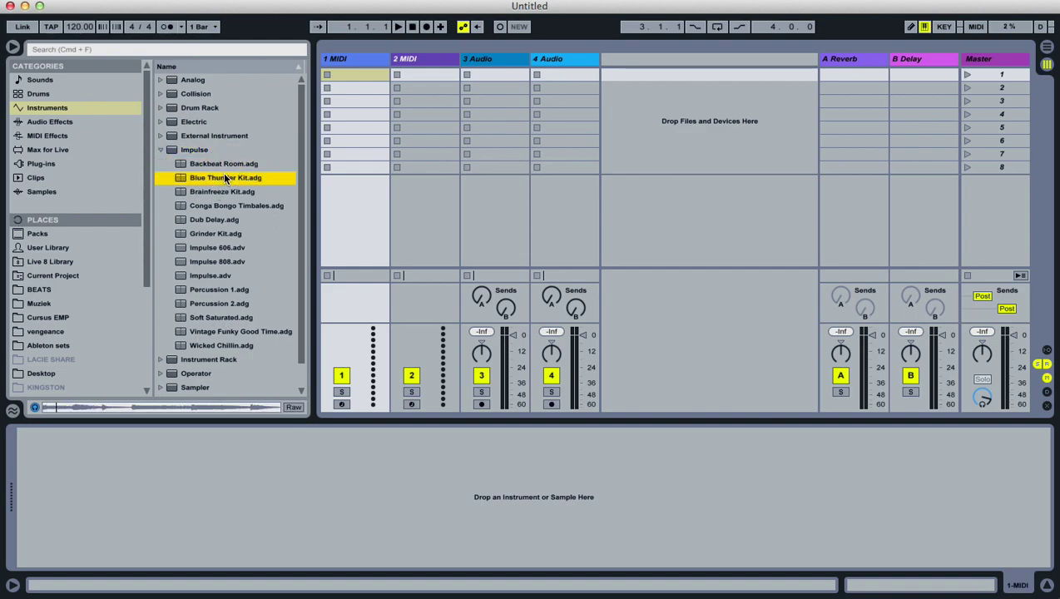
{"action": "left_click", "coordinate": [222, 192]}
{"action": "left_click", "coordinate": [220, 205]}
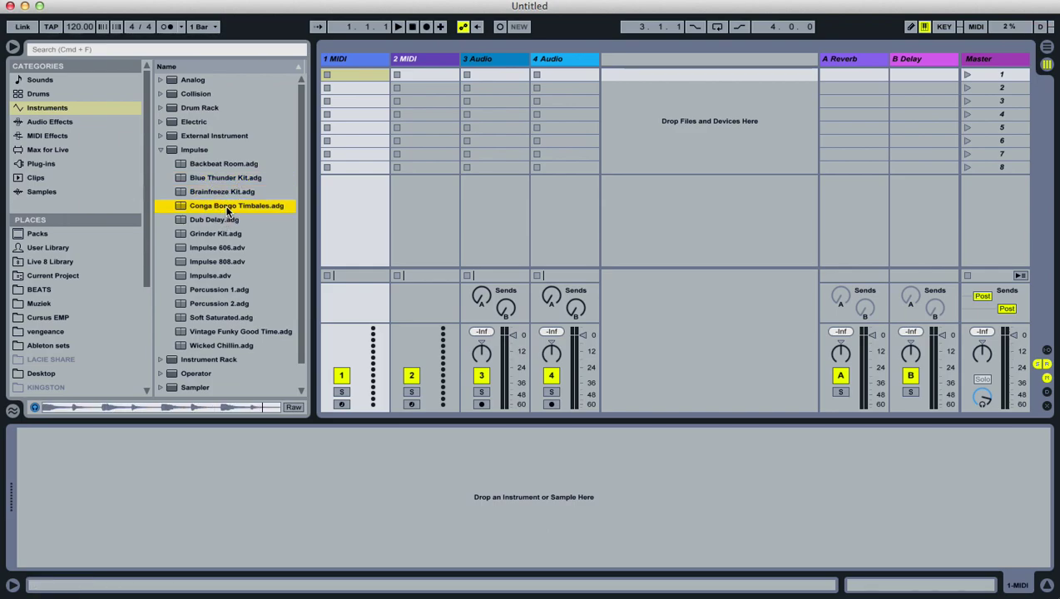
{"action": "left_click", "coordinate": [223, 218]}
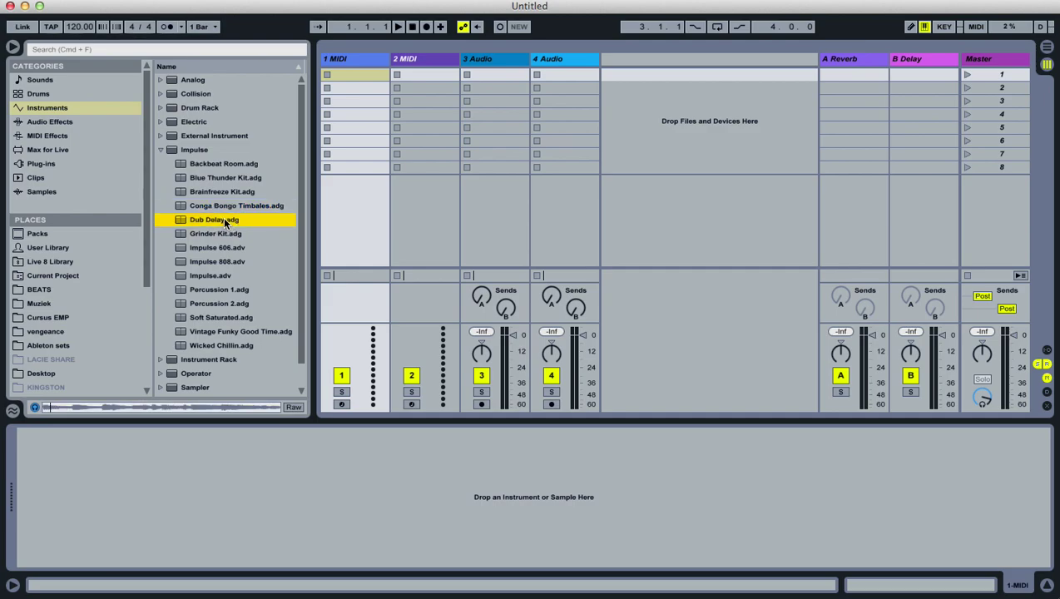
{"action": "left_click", "coordinate": [226, 234]}
{"action": "left_click", "coordinate": [225, 249]}
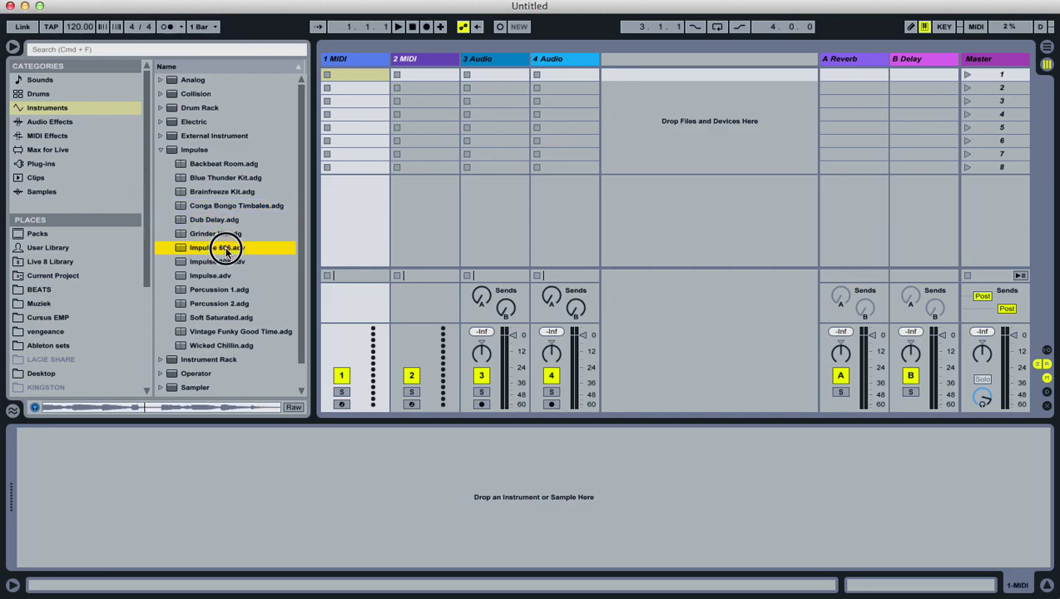
{"action": "left_click", "coordinate": [221, 261]}
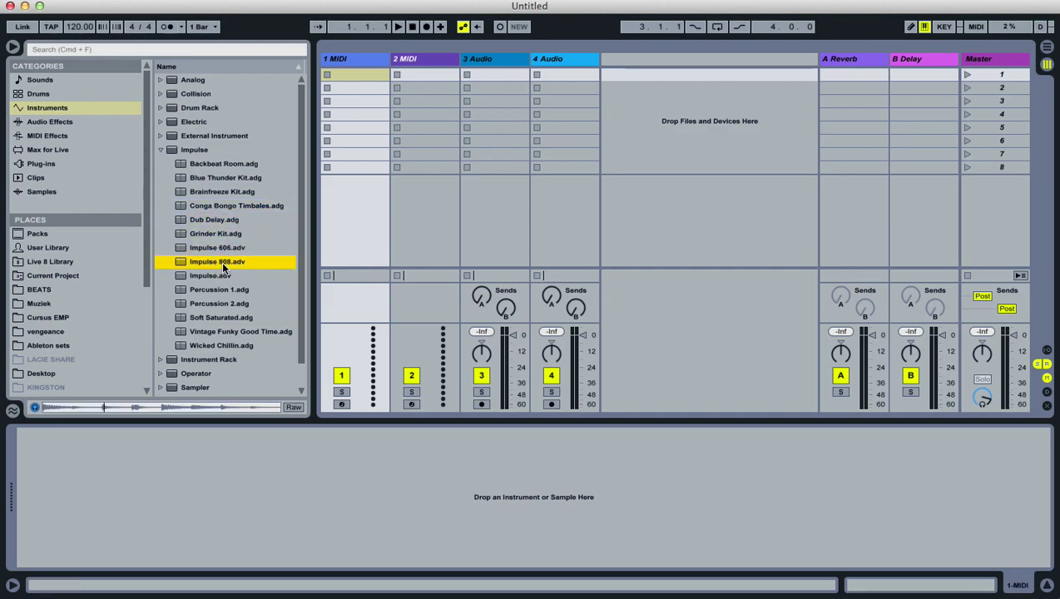
{"action": "left_click", "coordinate": [221, 278]}
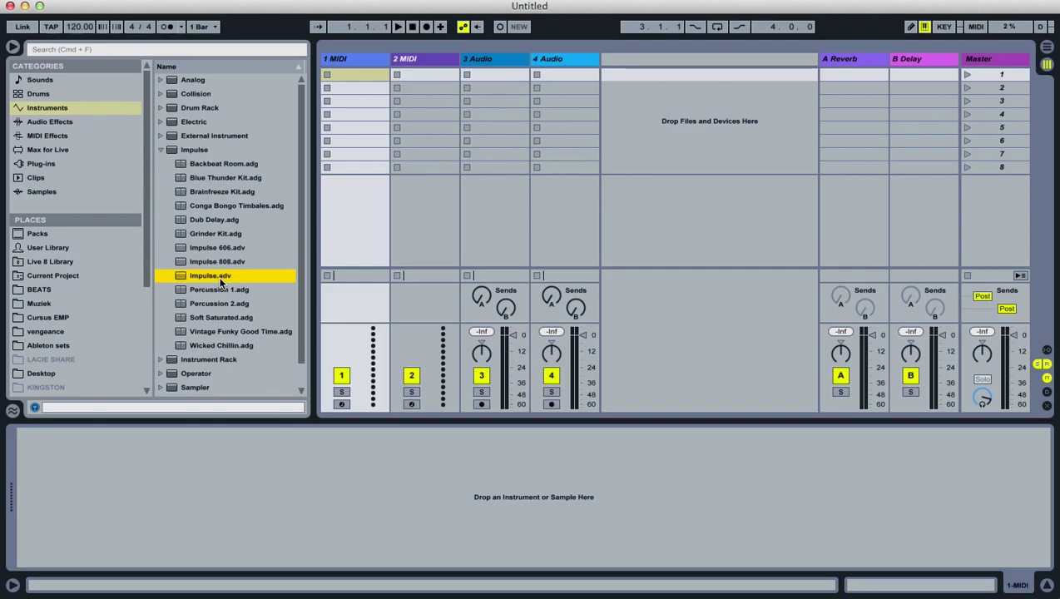
{"action": "left_click", "coordinate": [221, 291]}
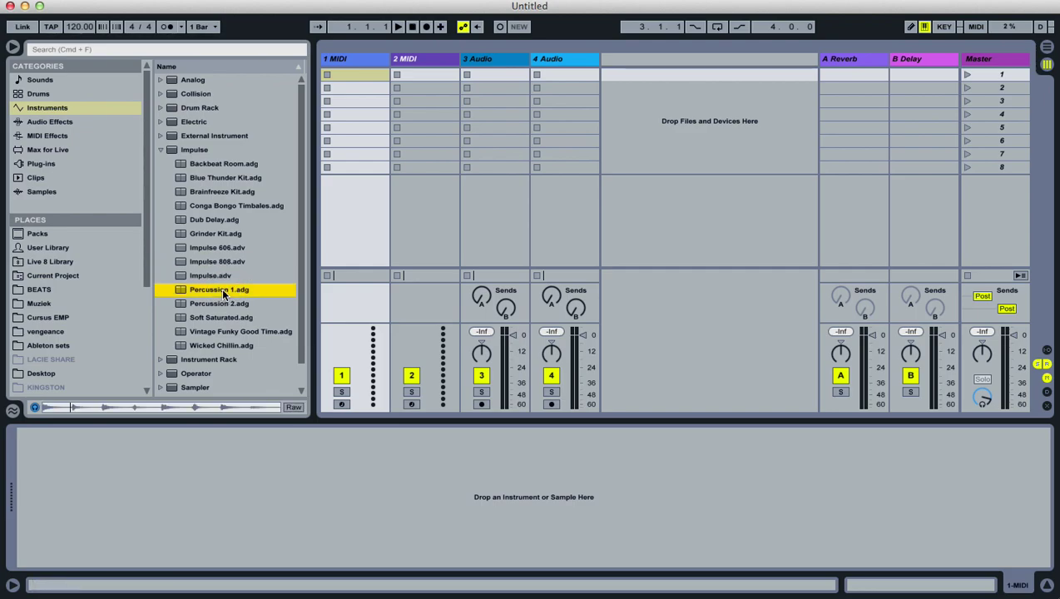
- Load Percussion 1.adg onto the 1 MIDI track and create an empty MIDI clip in its first slot
{"action": "left_click_drag", "start_coordinate": [221, 291], "coordinate": [356, 84]}
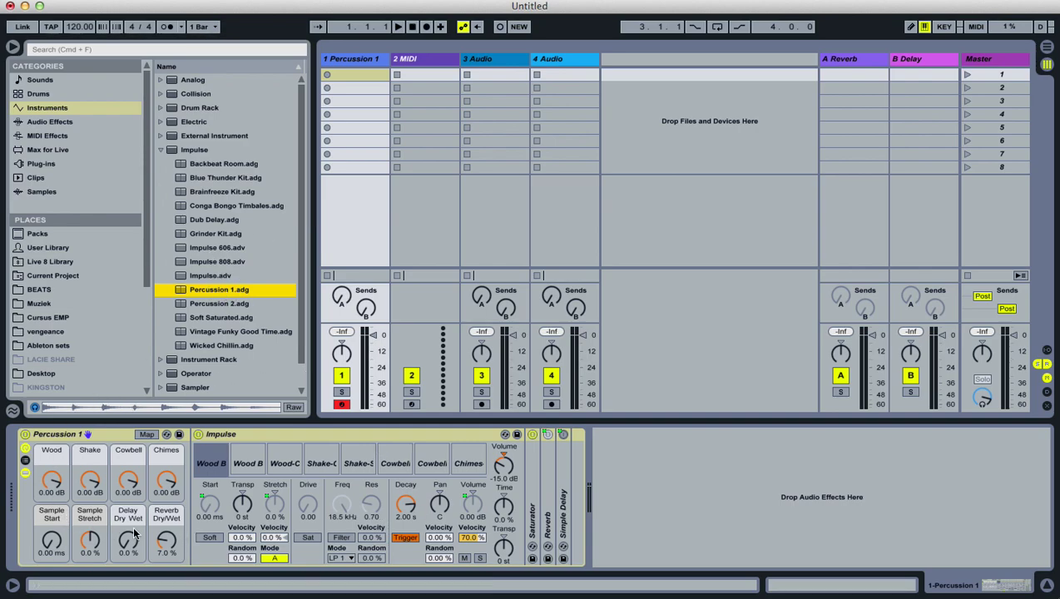
{"action": "double_click", "coordinate": [350, 73]}
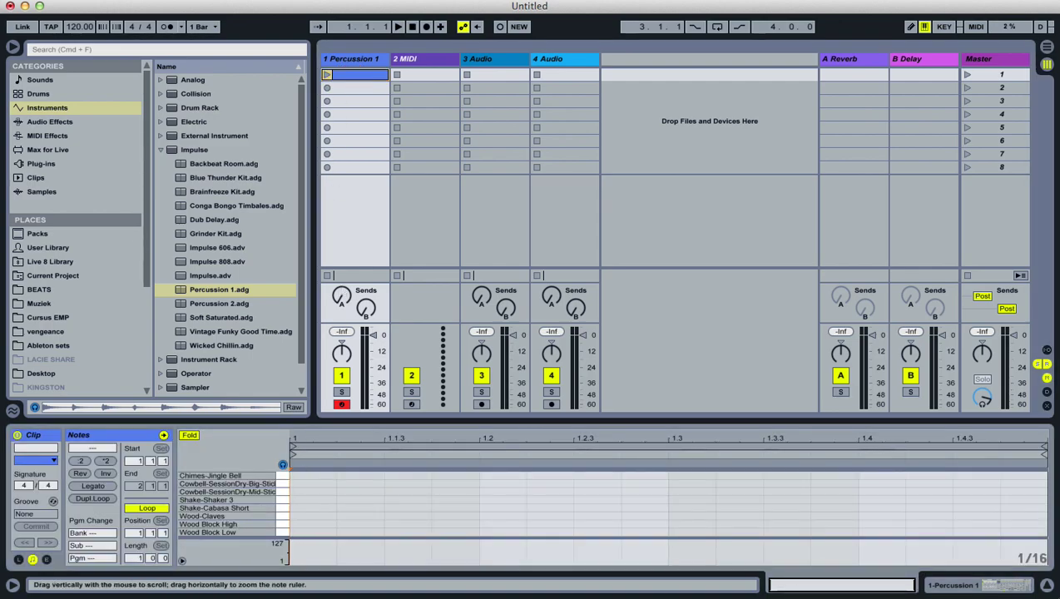
- Audition the Wood Block Low sound and add a sixteenth note of it at 1.1.1
{"action": "left_click", "coordinate": [283, 531]}
{"action": "left_click", "coordinate": [280, 531]}
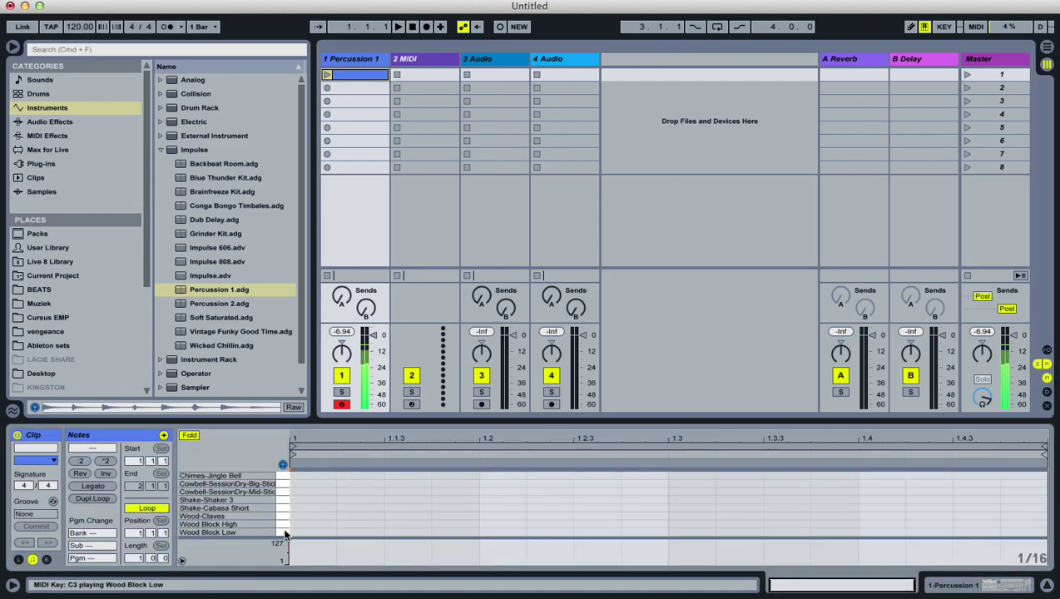
{"action": "double_click", "coordinate": [320, 531]}
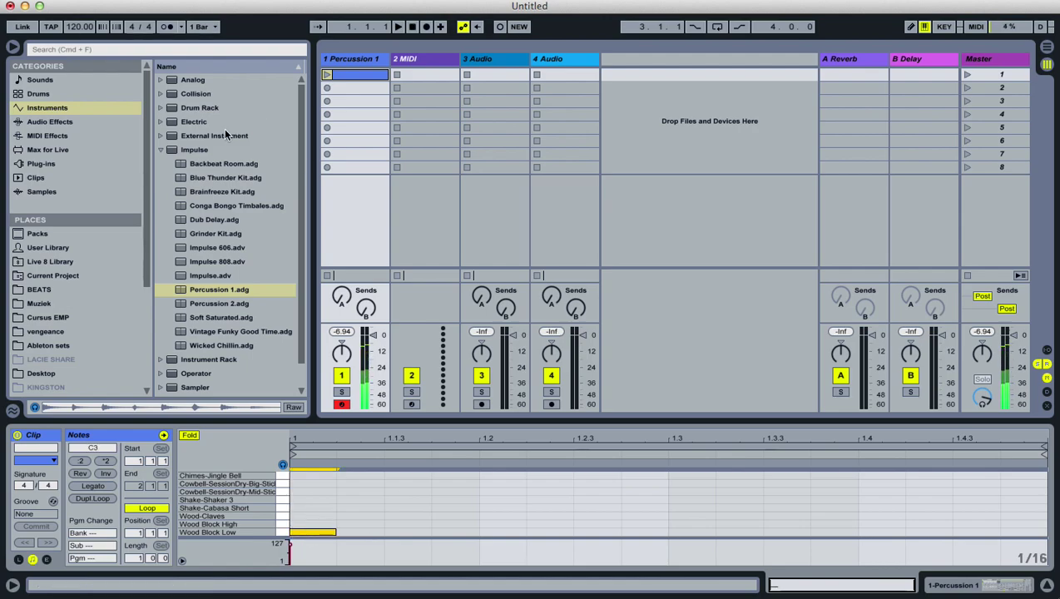
- Tap in the tempo and set it to 128.00 BPM
{"action": "left_click", "coordinate": [52, 28]}
{"action": "left_click", "coordinate": [51, 27]}
{"action": "left_click", "coordinate": [51, 28]}
{"action": "left_click", "coordinate": [51, 28]}
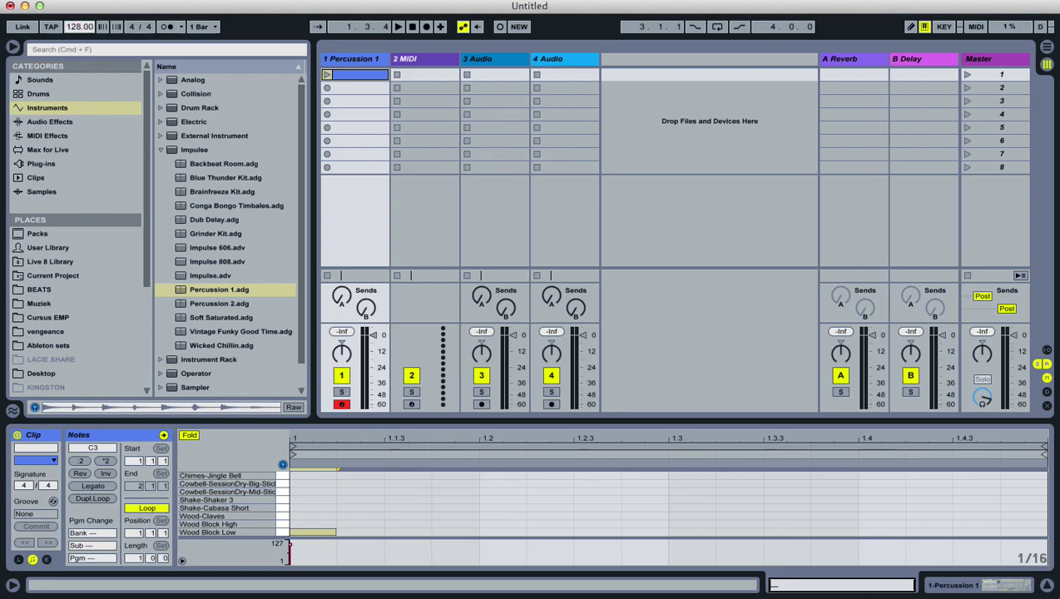
- Play the percussion clip and add Wood Block Low notes at 1.3 and 1.2.3, lowering the 1.2.3 note's velocity to 96
{"action": "left_click", "coordinate": [328, 75]}
{"action": "double_click", "coordinate": [681, 533]}
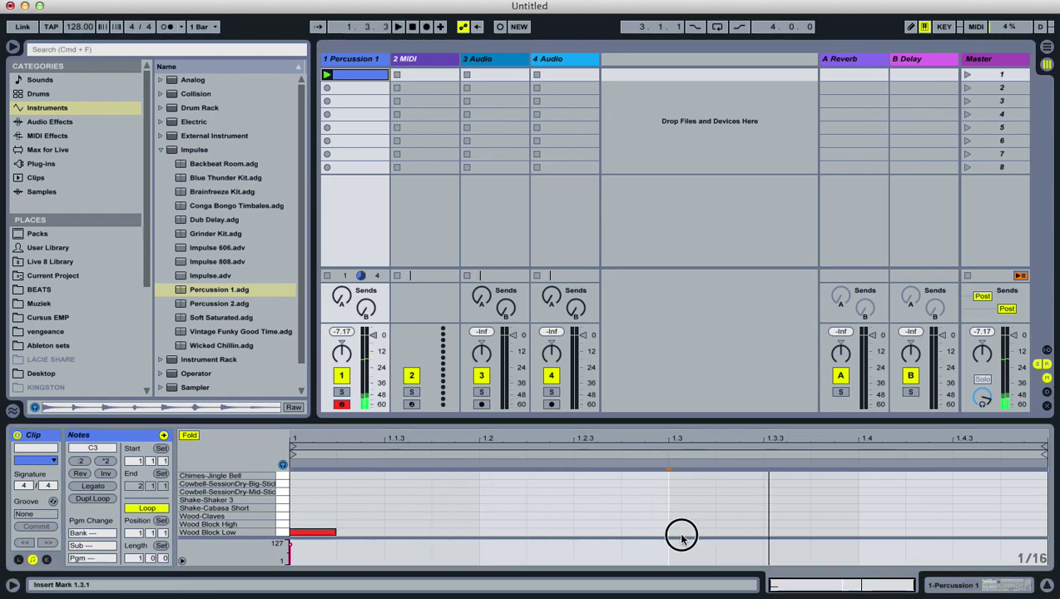
{"action": "double_click", "coordinate": [607, 532]}
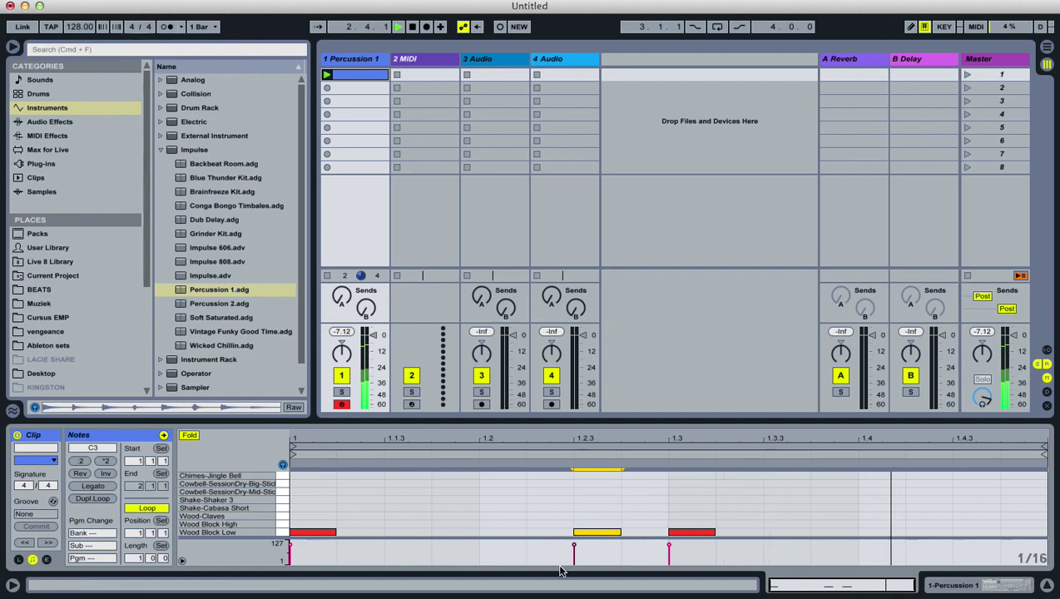
{"action": "left_click_drag", "start_coordinate": [573, 549], "coordinate": [573, 554]}
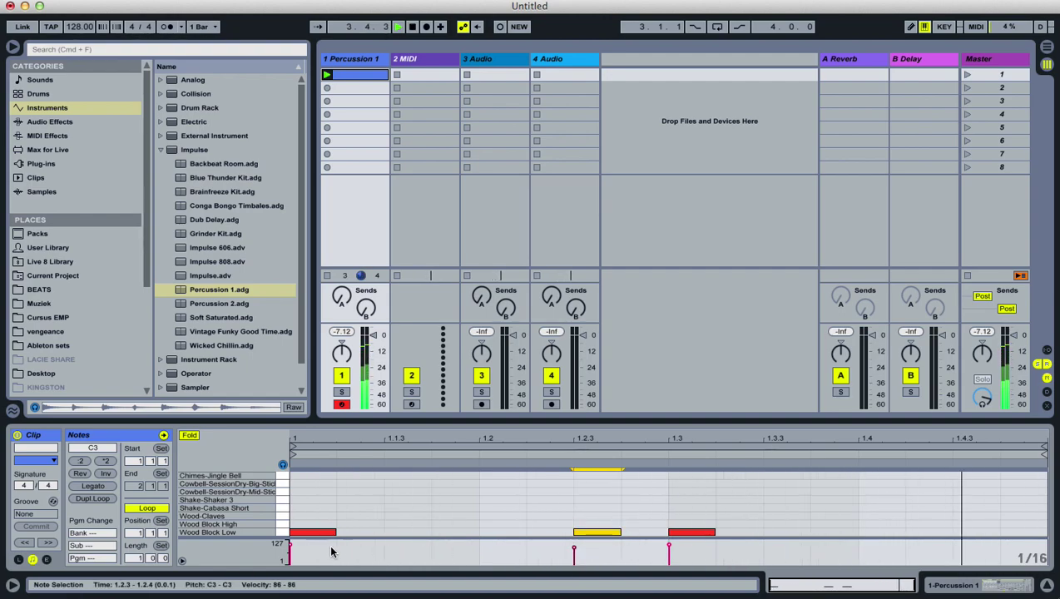
- Add Shake-Cabasa Short notes at 1.2 and 1.4, and shift the second one back to 1.3.3
{"action": "left_click", "coordinate": [281, 483]}
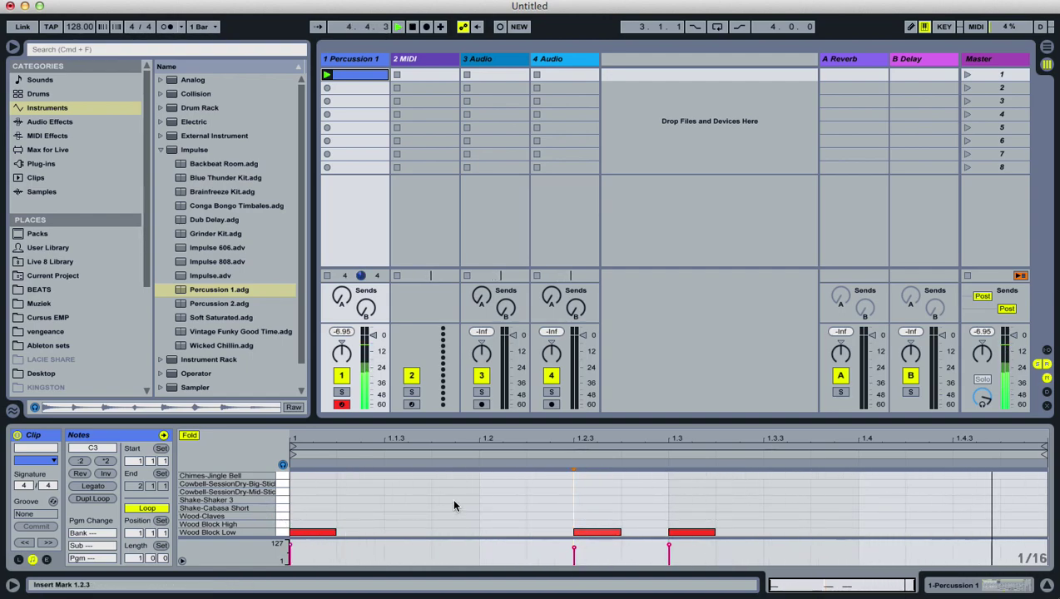
{"action": "double_click", "coordinate": [492, 508]}
{"action": "left_click", "coordinate": [876, 513]}
{"action": "double_click", "coordinate": [876, 511]}
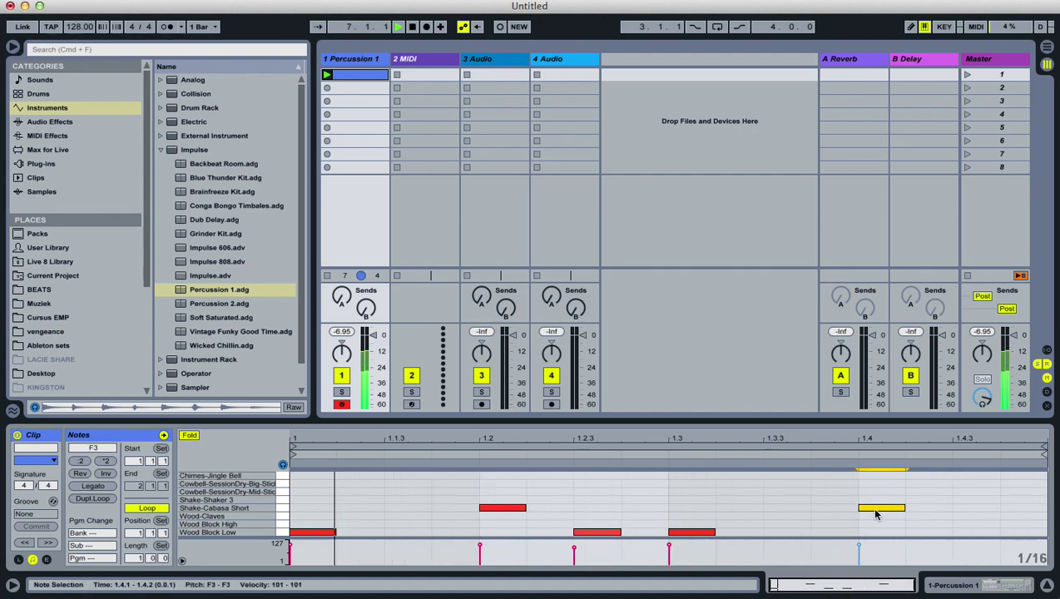
{"action": "key", "text": "Left"}
{"action": "key", "text": "Left"}
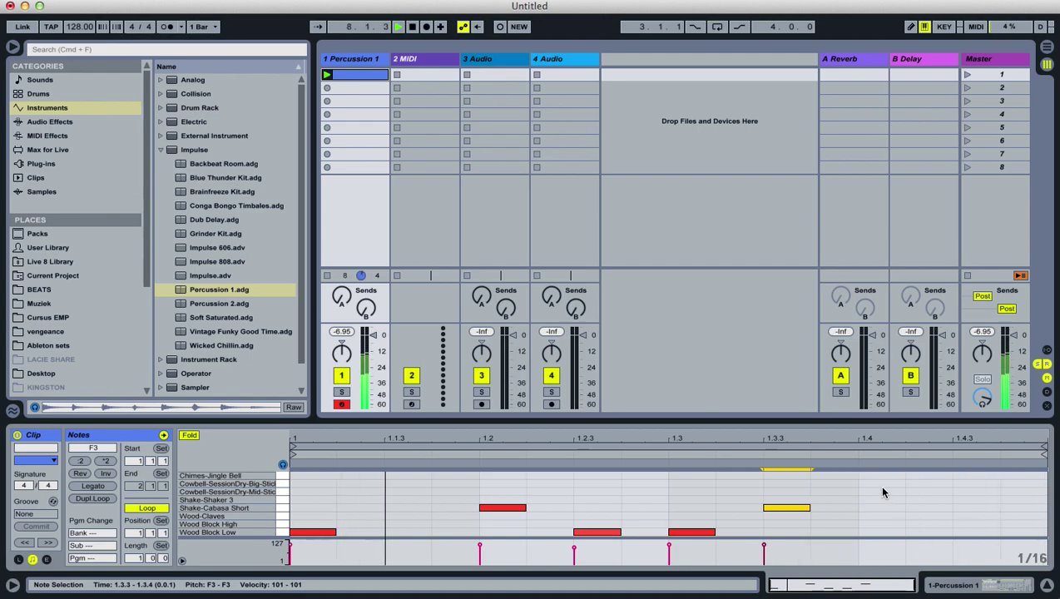
- Add a Wood-Claves note at 1.4 and shift it back to 1.3.1
{"action": "left_click", "coordinate": [888, 519]}
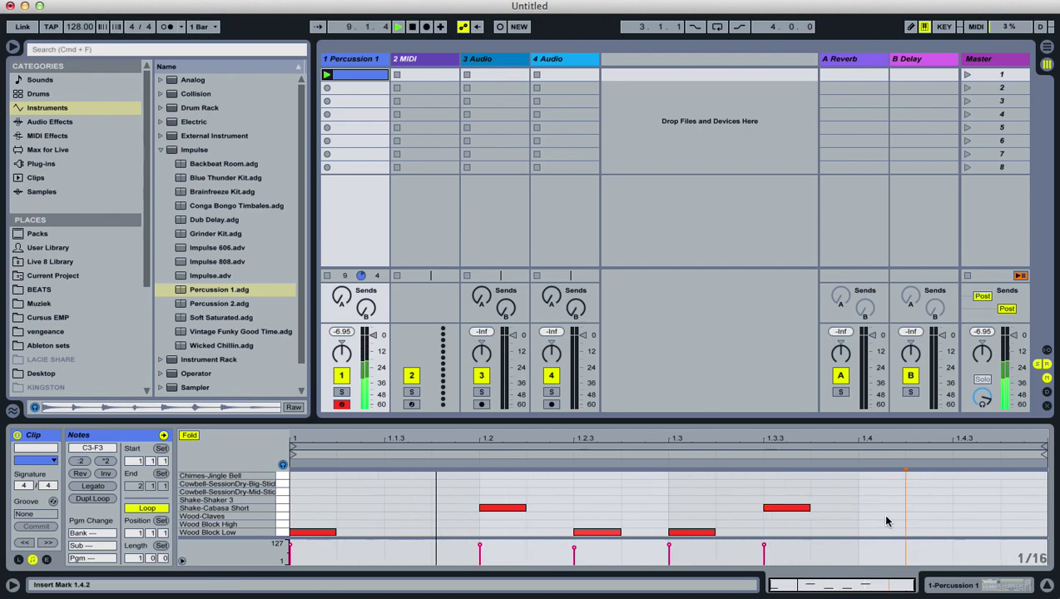
{"action": "double_click", "coordinate": [882, 515]}
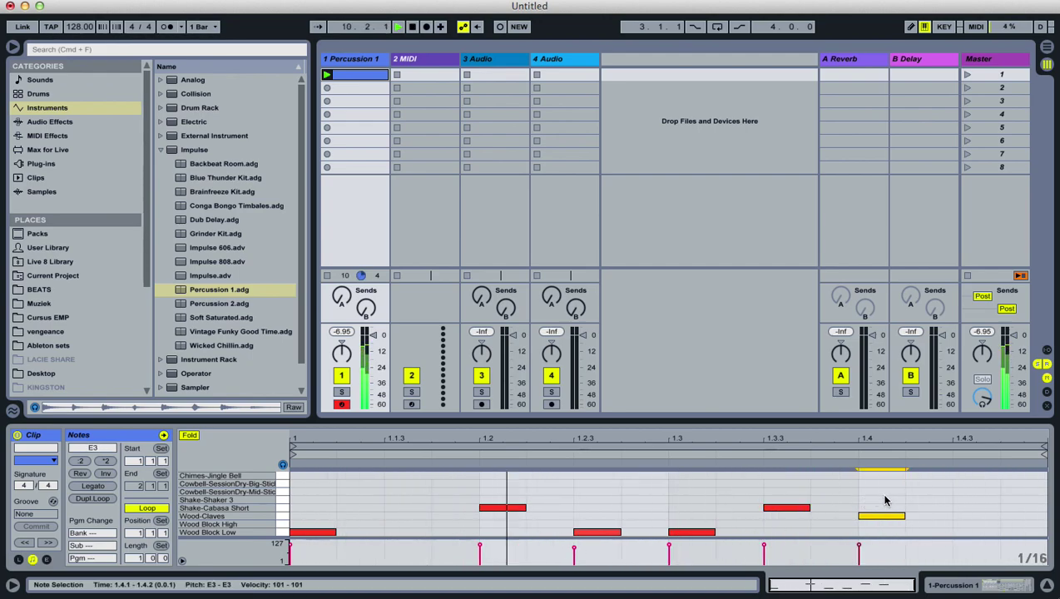
{"action": "key", "text": "Left"}
{"action": "key", "text": "Left"}
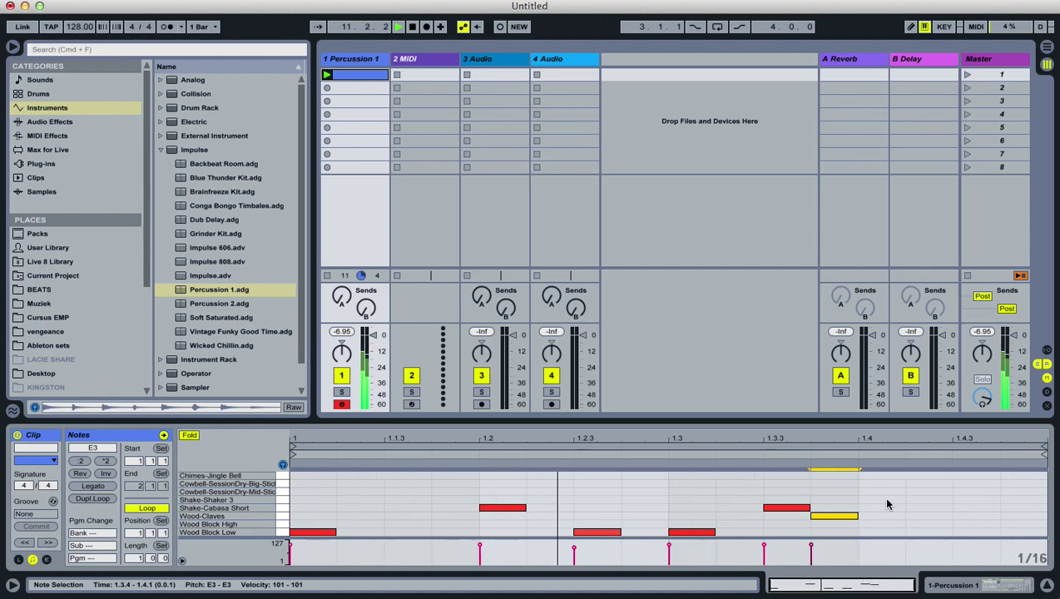
{"action": "key", "text": "Left"}
{"action": "key", "text": "Left"}
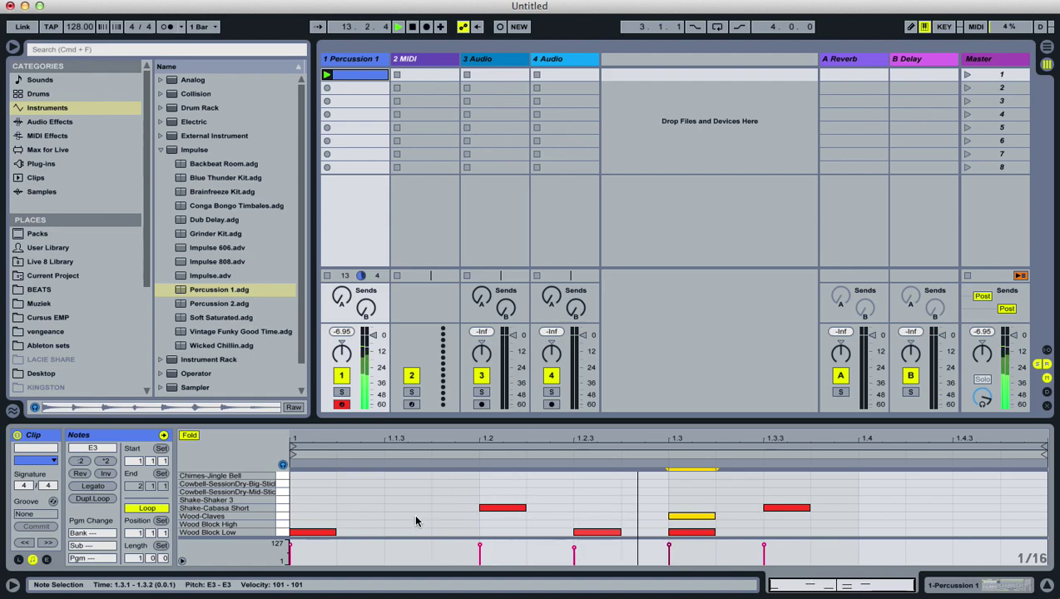
- Add a Chimes-Jingle Bell note at 1.1.1, try it on the lower percussion sounds and leave it on Wood Block High
{"action": "double_click", "coordinate": [310, 475]}
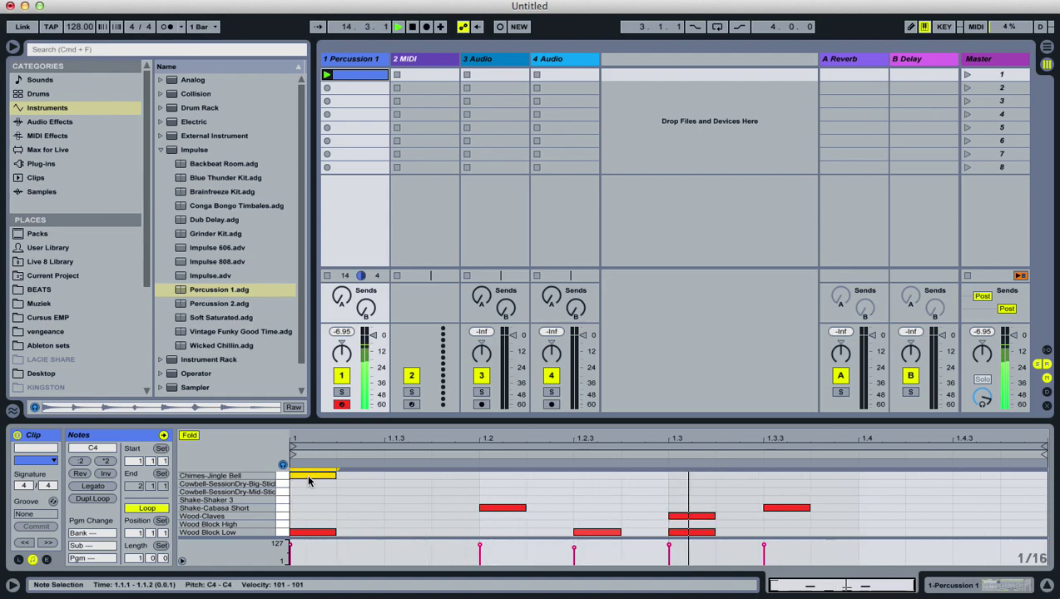
{"action": "key", "text": "Down"}
{"action": "key", "text": "Down"}
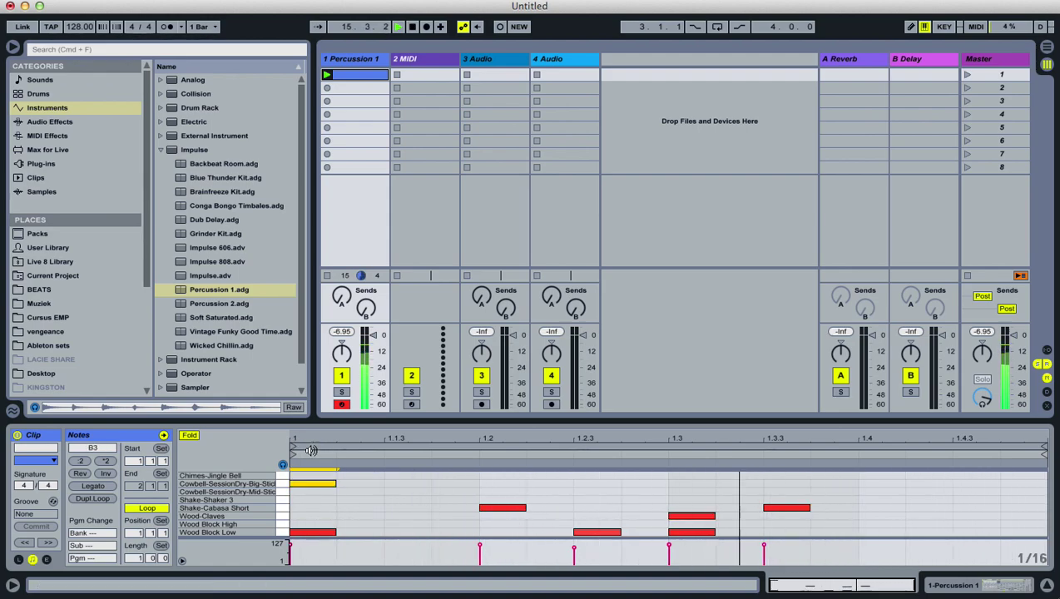
{"action": "key", "text": "Down"}
{"action": "key", "text": "Up"}
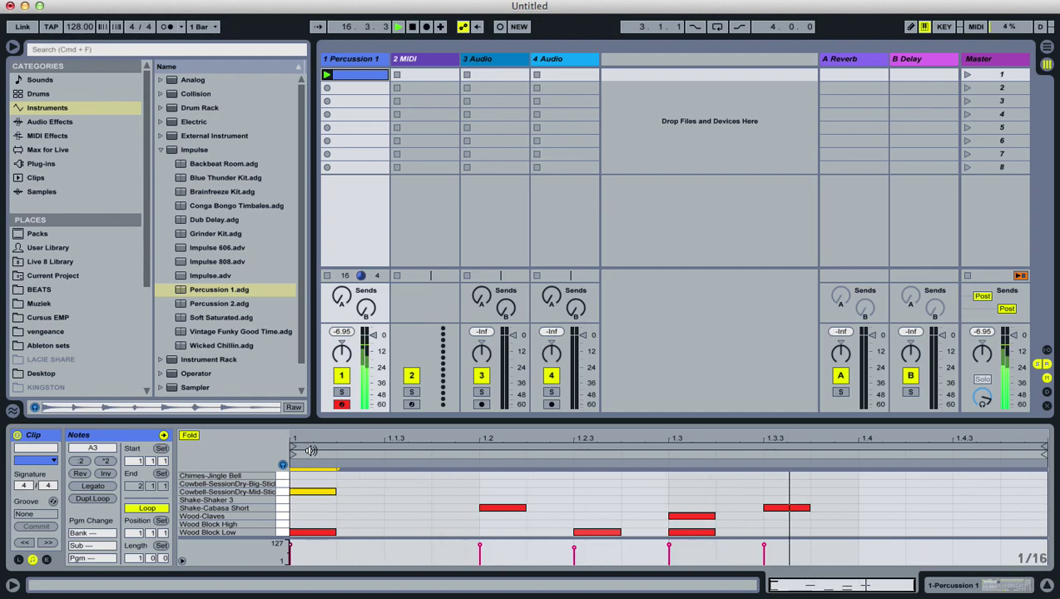
{"action": "key", "text": "Down"}
{"action": "key", "text": "Up"}
{"action": "key", "text": "Down"}
{"action": "key", "text": "Down"}
{"action": "key", "text": "Down"}
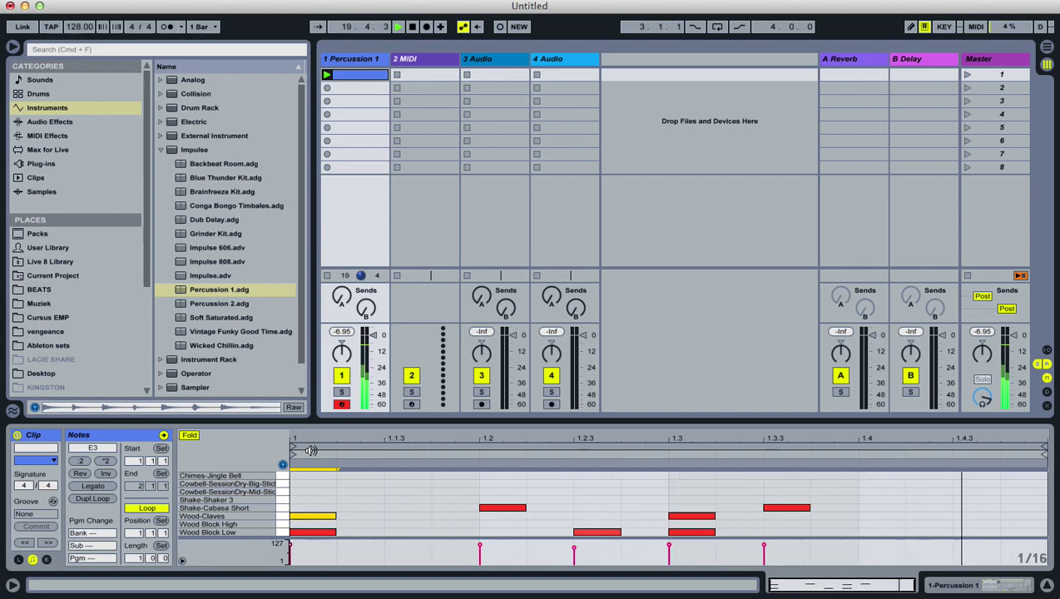
{"action": "key", "text": "Down"}
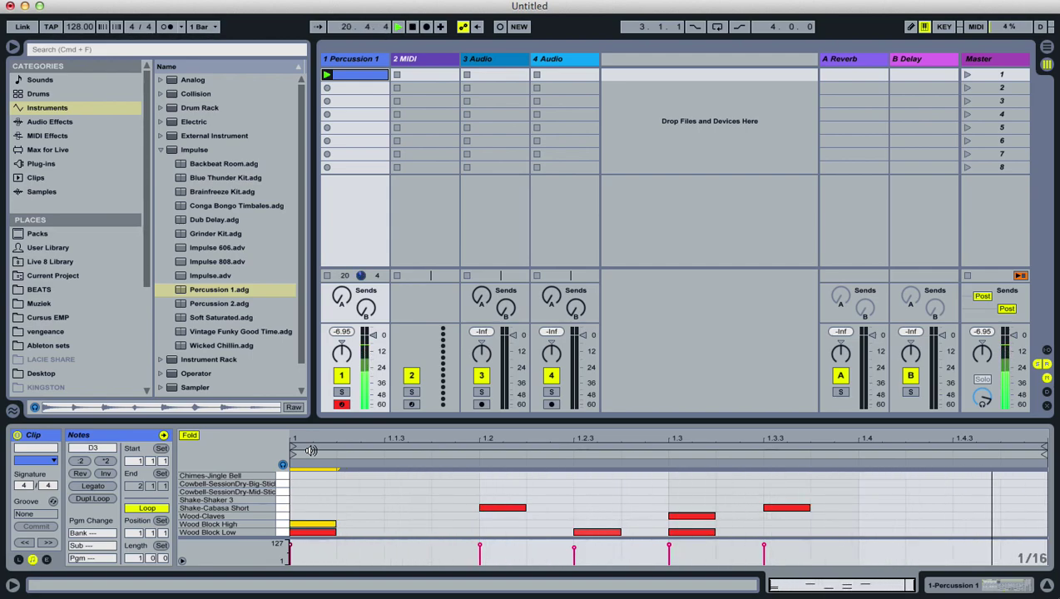
- Delete the Wood Block High note at 1.1.1 and add one at 1.4 in the percussion clip
{"action": "double_click", "coordinate": [323, 524]}
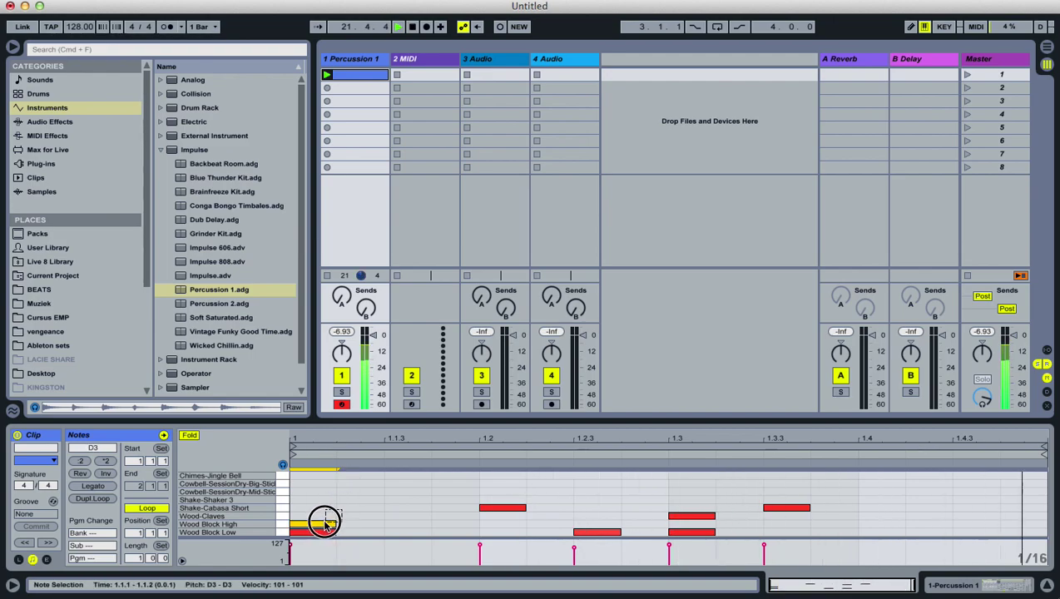
{"action": "double_click", "coordinate": [875, 525]}
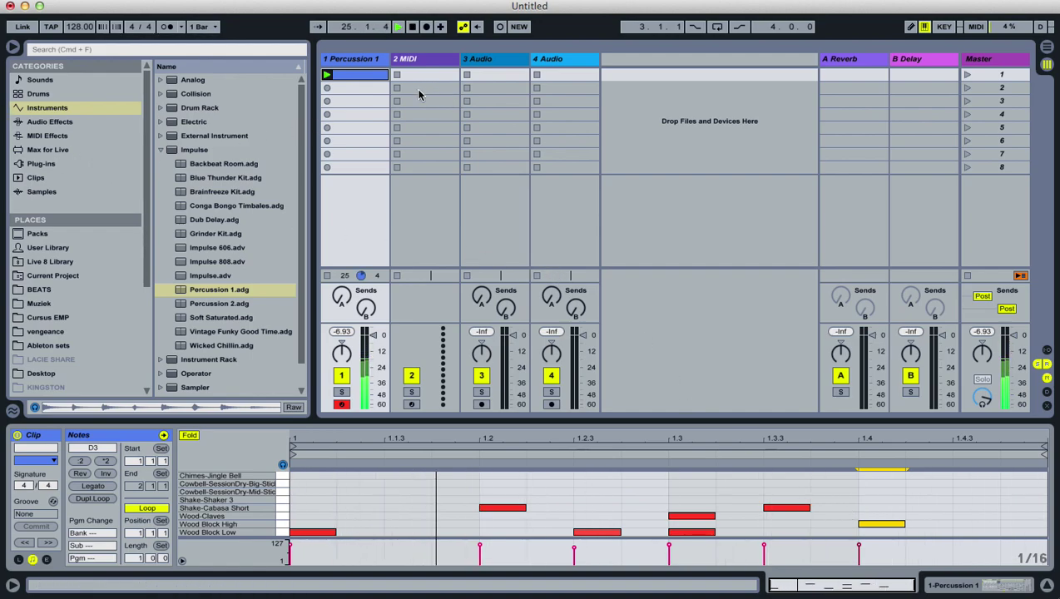
- Search the drums library for 808 and load Kit-808 Classic.adg onto the empty MIDI track
{"action": "left_click", "coordinate": [40, 93]}
{"action": "left_click", "coordinate": [94, 52]}
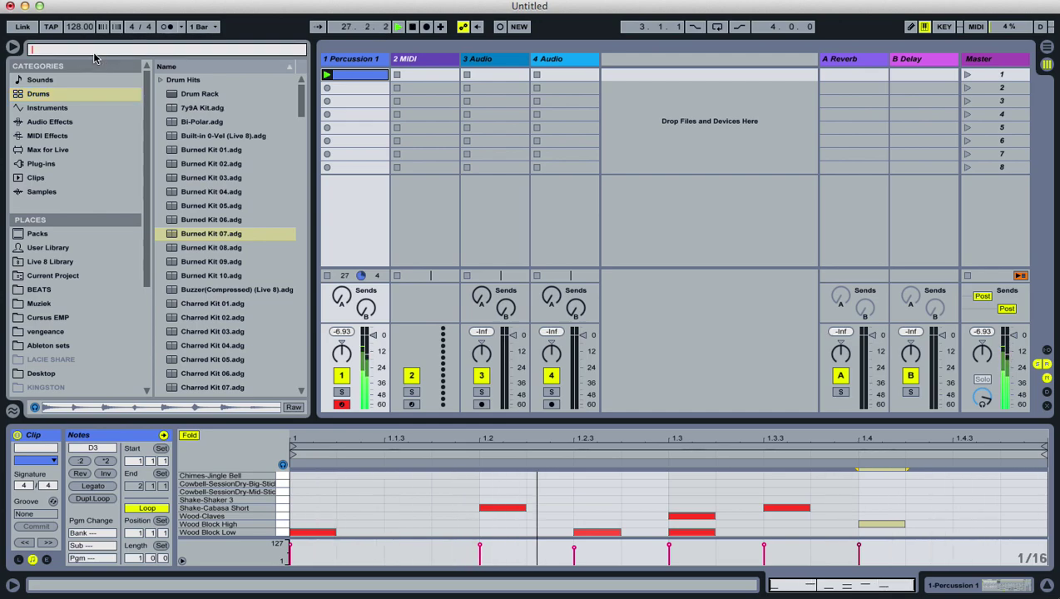
{"action": "type", "text": "808"}
{"action": "left_click_drag", "start_coordinate": [213, 108], "coordinate": [420, 101]}
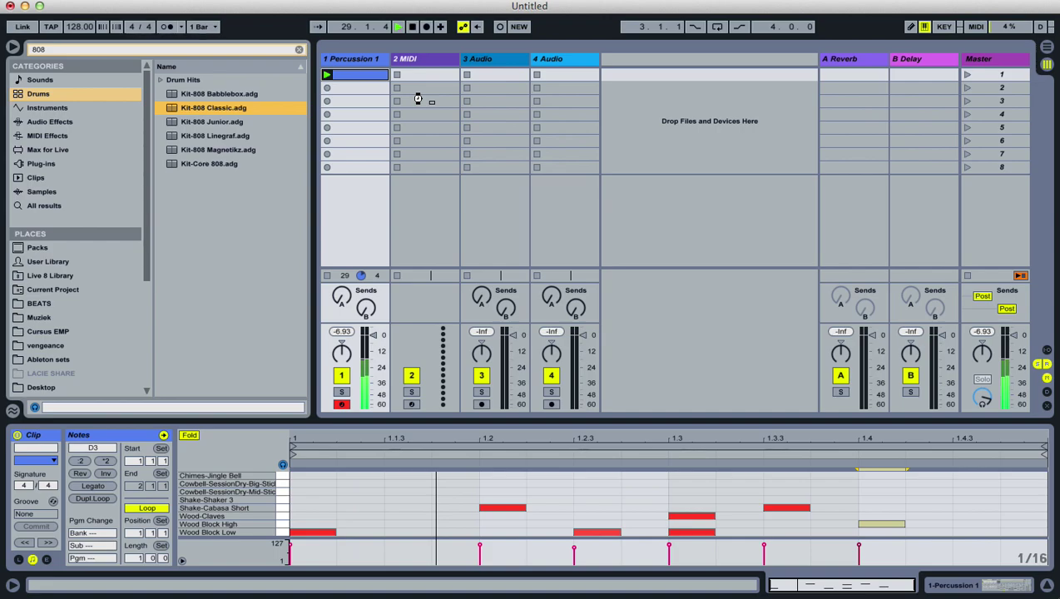
{"action": "left_click_drag", "start_coordinate": [417, 99], "coordinate": [420, 101]}
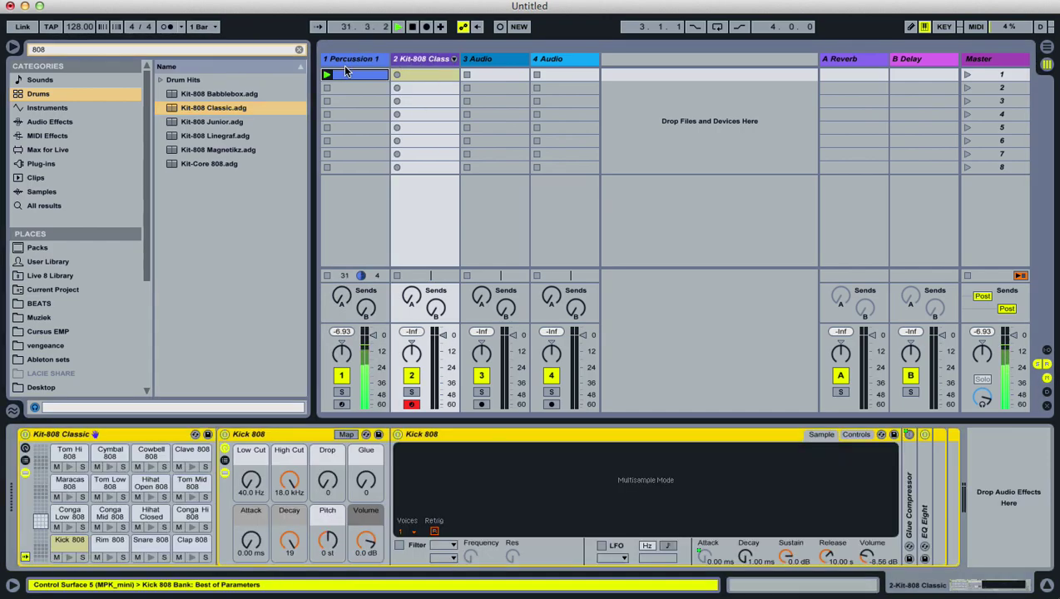
- Create and play a clip in the 808 track's first slot with Kick 808 notes at 1.1 and 1.4 and Rim 808 notes at 1.2 and 1.4
{"action": "double_click", "coordinate": [426, 74]}
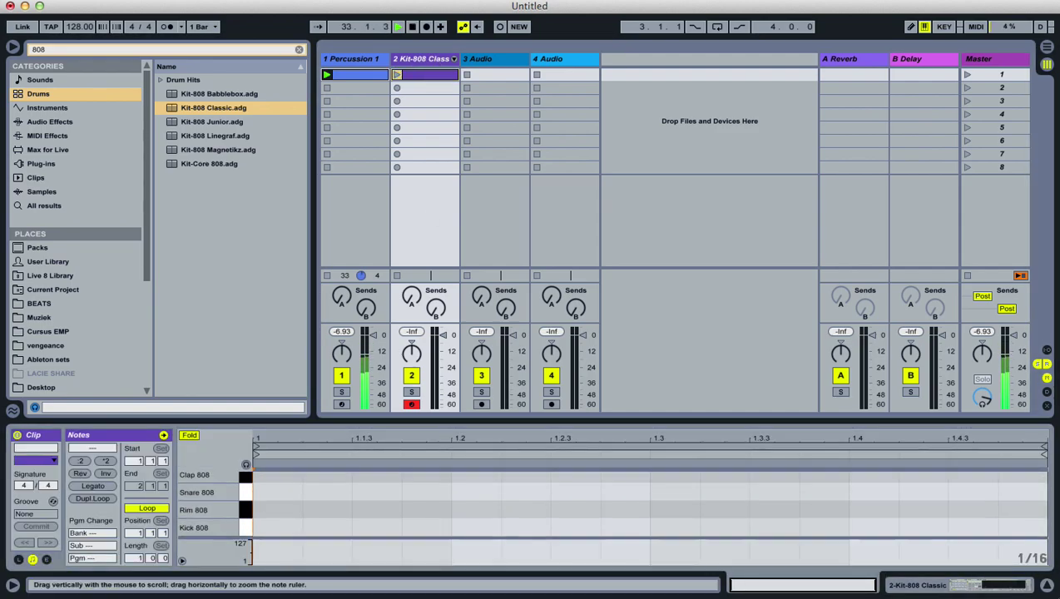
{"action": "double_click", "coordinate": [280, 527]}
{"action": "left_click", "coordinate": [397, 75]}
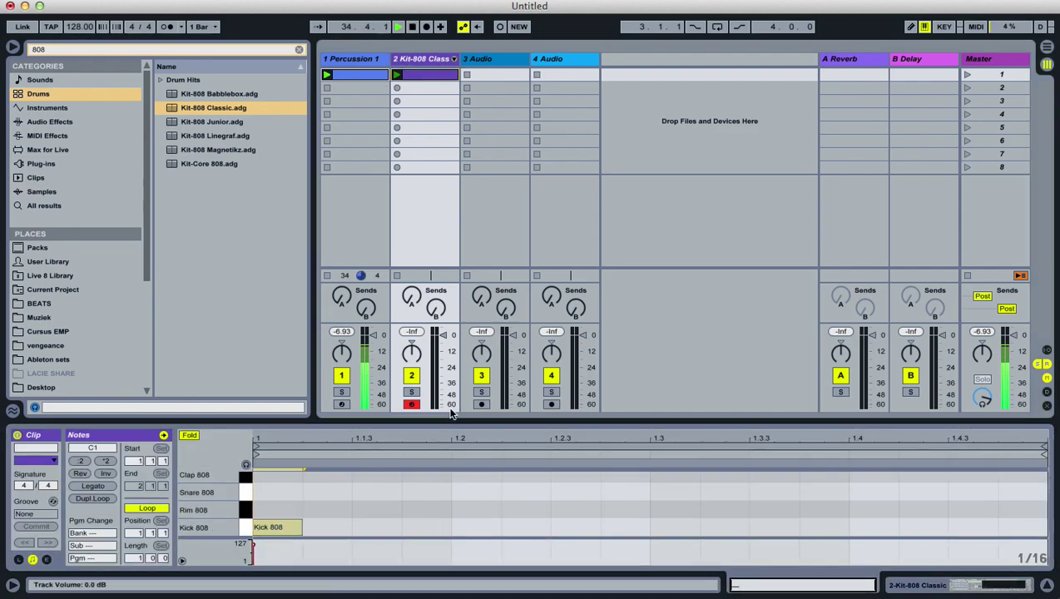
{"action": "double_click", "coordinate": [869, 526]}
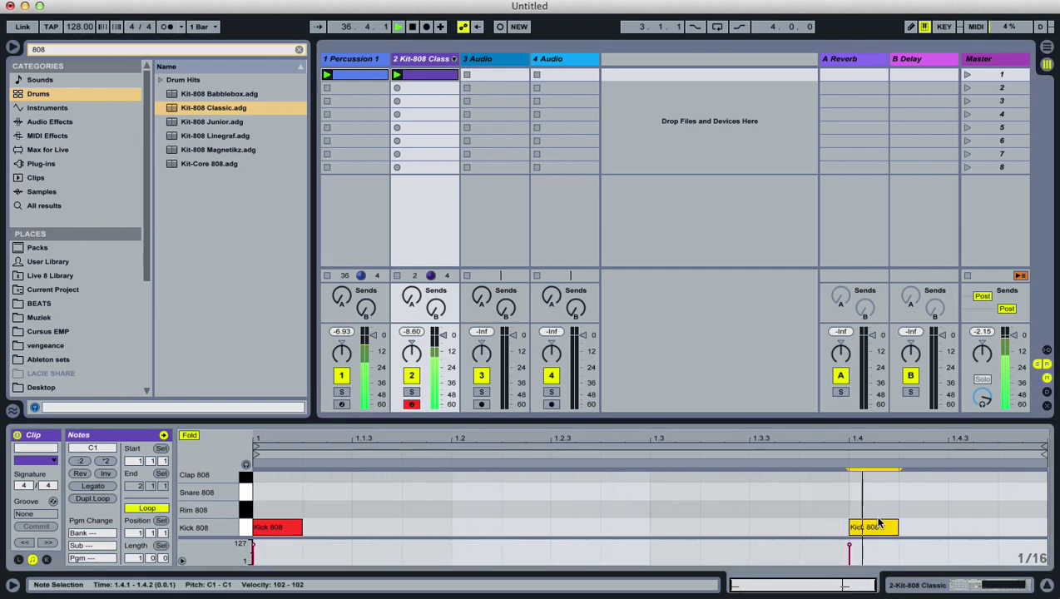
{"action": "double_click", "coordinate": [467, 509]}
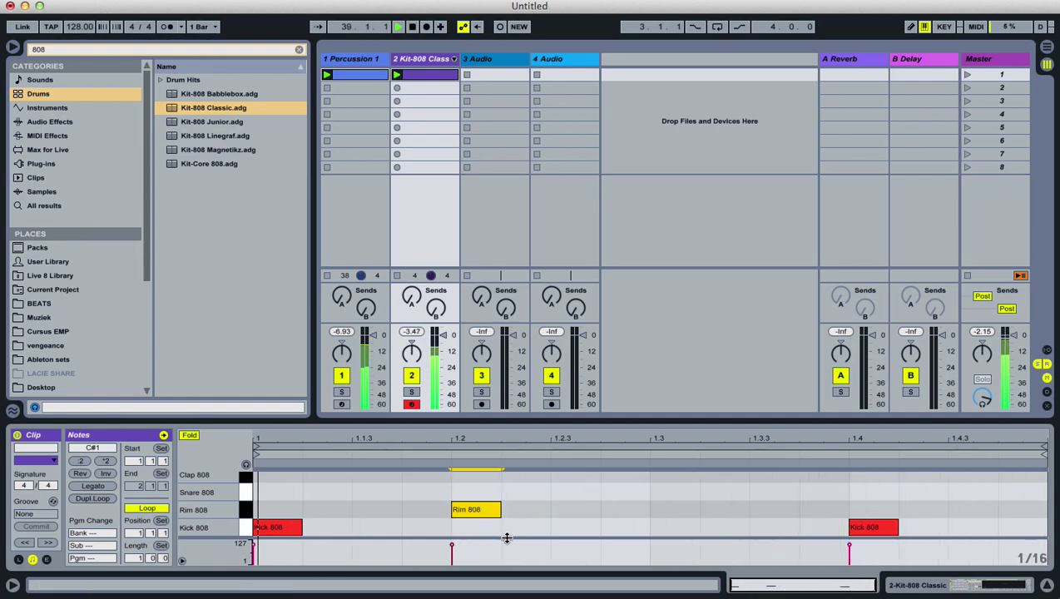
{"action": "double_click", "coordinate": [870, 509]}
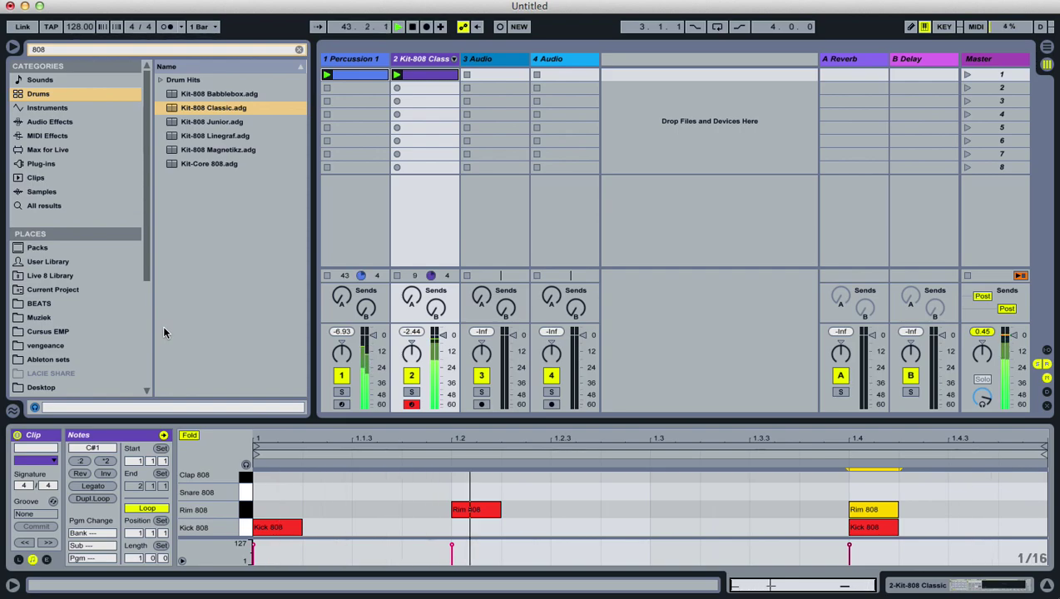
- Select the Rim 808 pad in the 808 kit and search the samples library for rim
{"action": "left_click", "coordinate": [434, 62]}
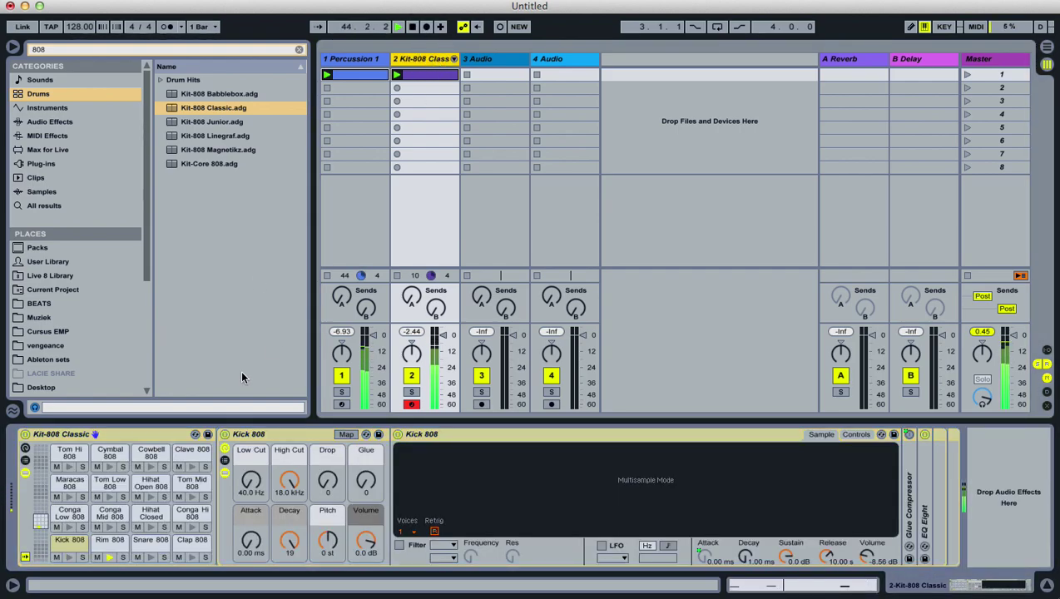
{"action": "left_click", "coordinate": [110, 542]}
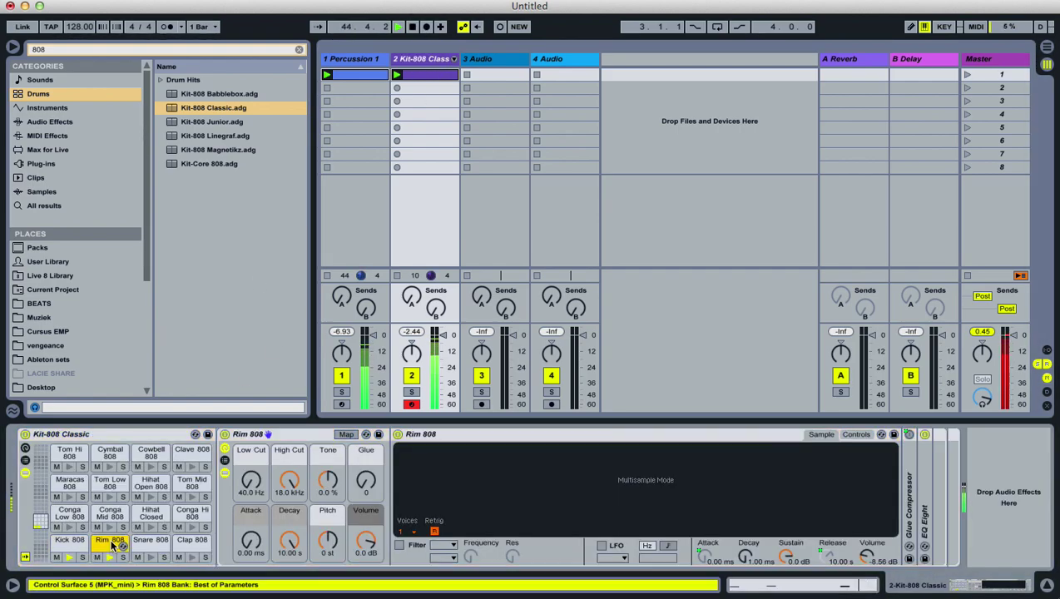
{"action": "left_click", "coordinate": [43, 191]}
{"action": "left_click", "coordinate": [82, 50]}
{"action": "key", "text": "BackSpace"}
{"action": "key", "text": "BackSpace"}
{"action": "key", "text": "BackSpace"}
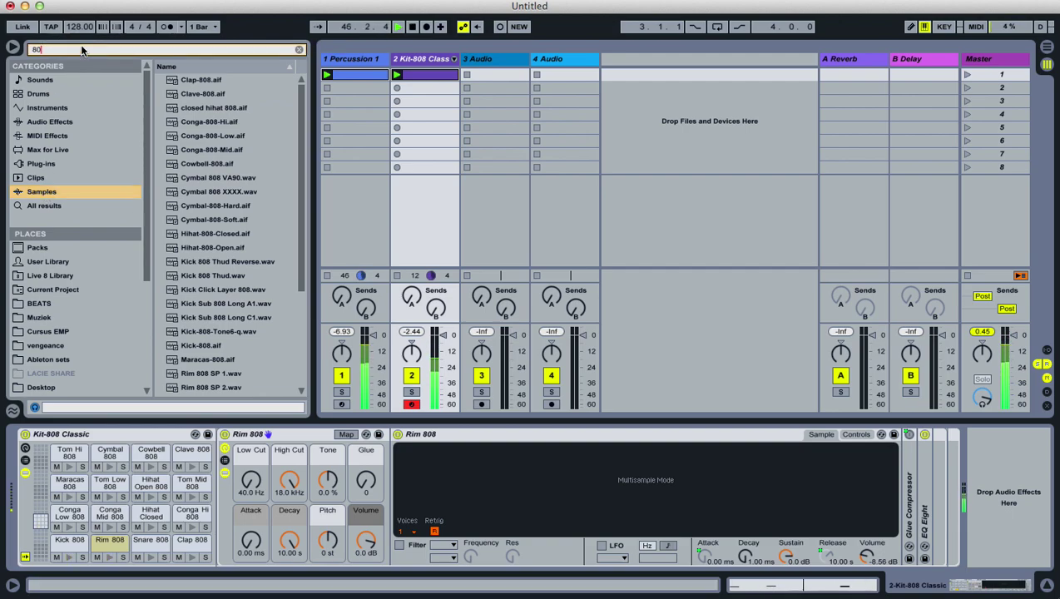
{"action": "type", "text": "rim"}
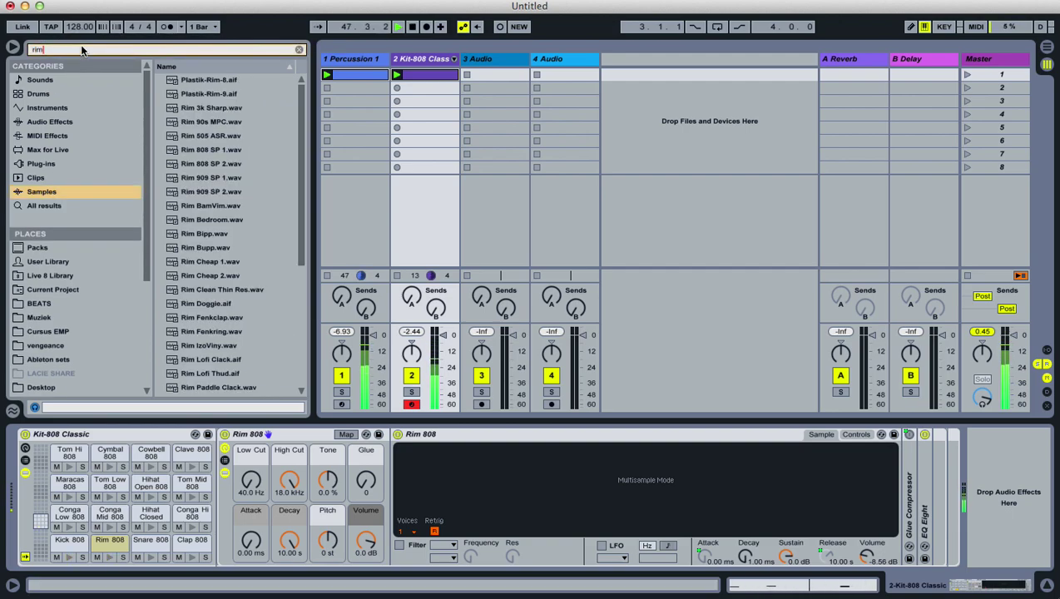
- Try Plastik-Rim-8.aif and Plastik-Rim-9.aif on the rim pad and hot-swap it to Rim 3k Sharp.wav
{"action": "left_click_drag", "start_coordinate": [195, 80], "coordinate": [111, 552]}
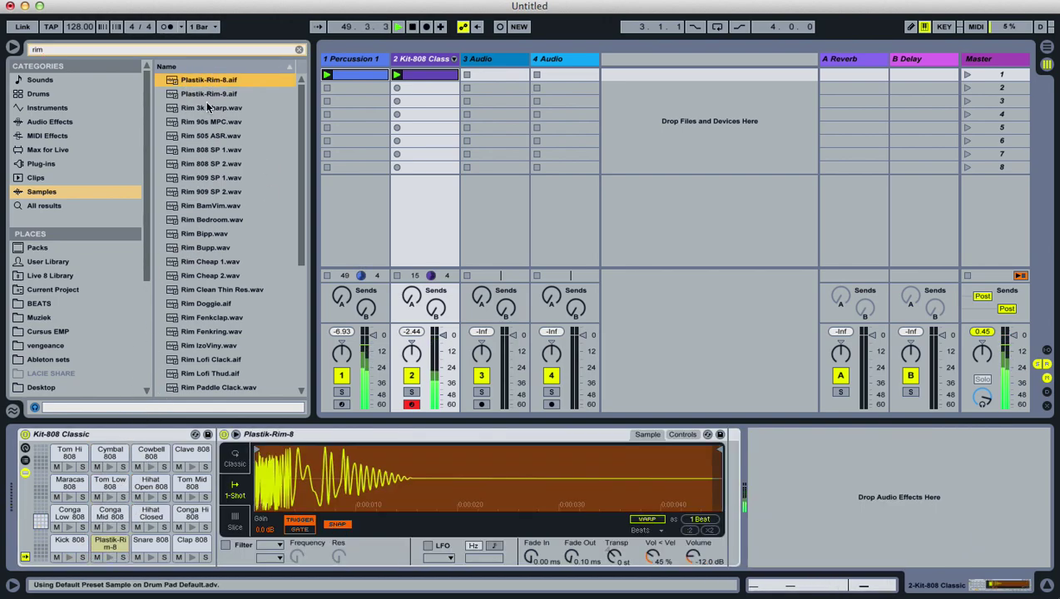
{"action": "left_click_drag", "start_coordinate": [204, 93], "coordinate": [110, 550]}
{"action": "left_click", "coordinate": [124, 542]}
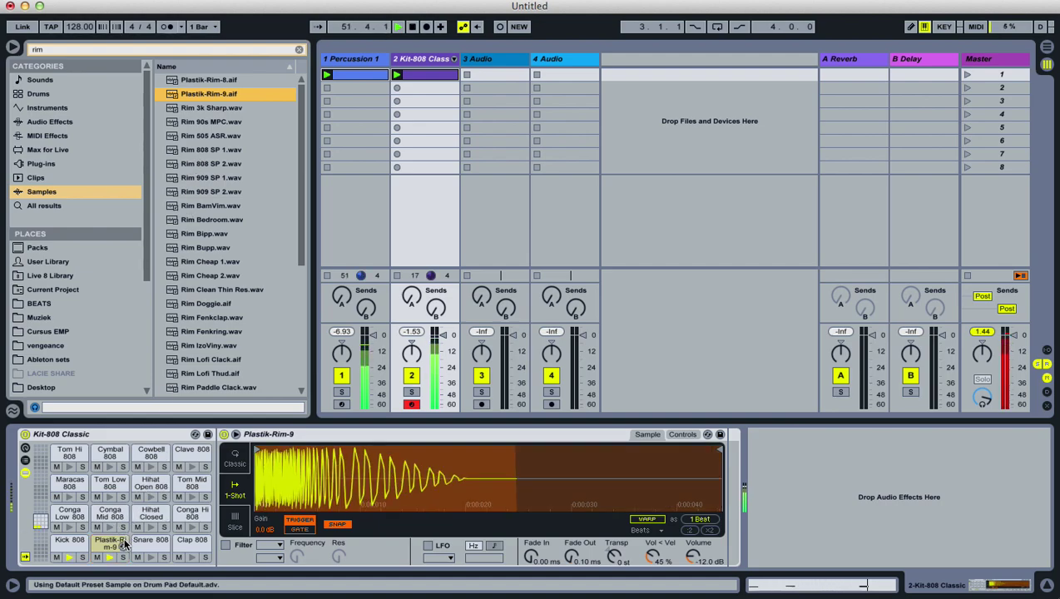
{"action": "left_click", "coordinate": [123, 549]}
{"action": "key", "text": "Down"}
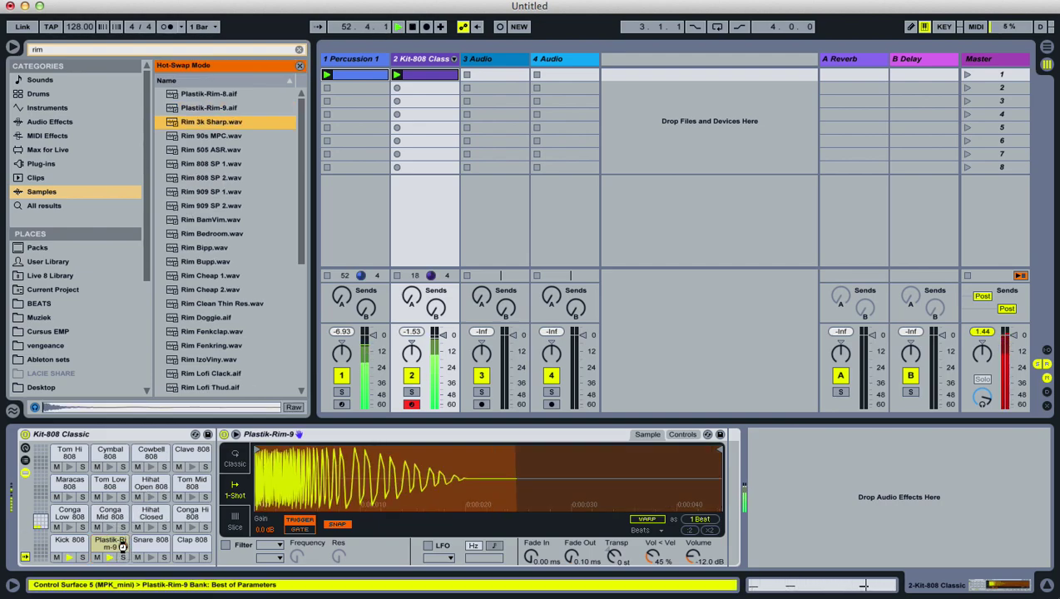
{"action": "key", "text": "Return"}
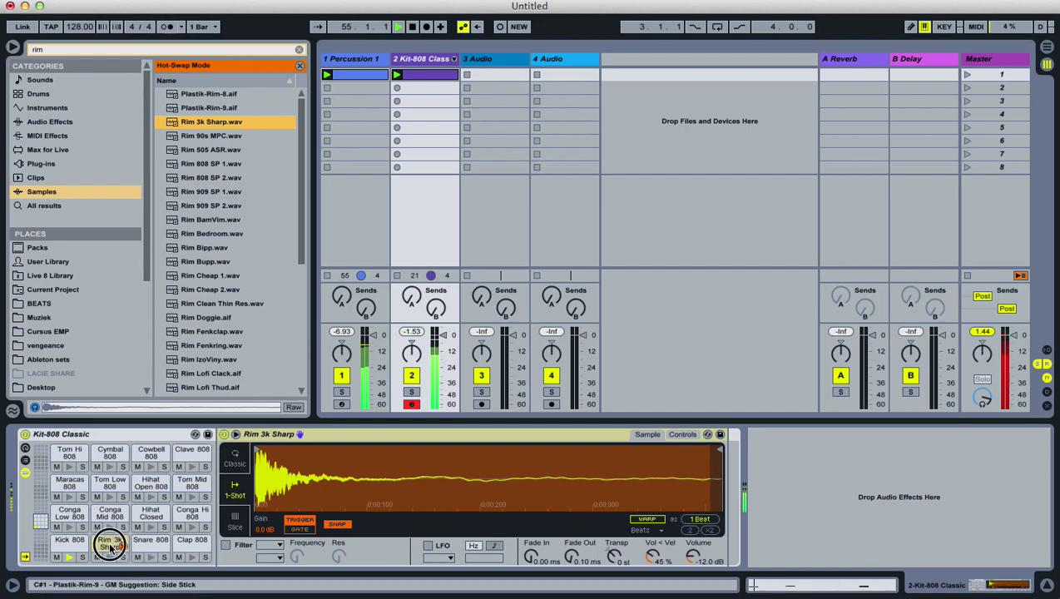
{"action": "left_click", "coordinate": [111, 546]}
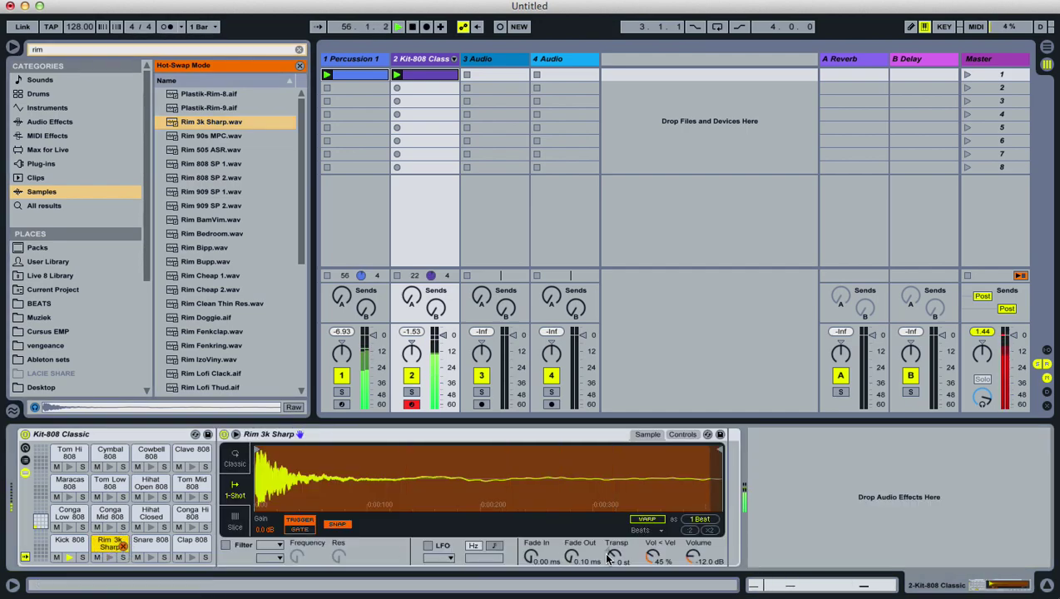
- Set the Rim 3k Sharp sample's transposition to -4 st and fade out to 0.00 ms, and leave hot-swap mode
{"action": "left_click", "coordinate": [122, 546]}
{"action": "left_click", "coordinate": [616, 555]}
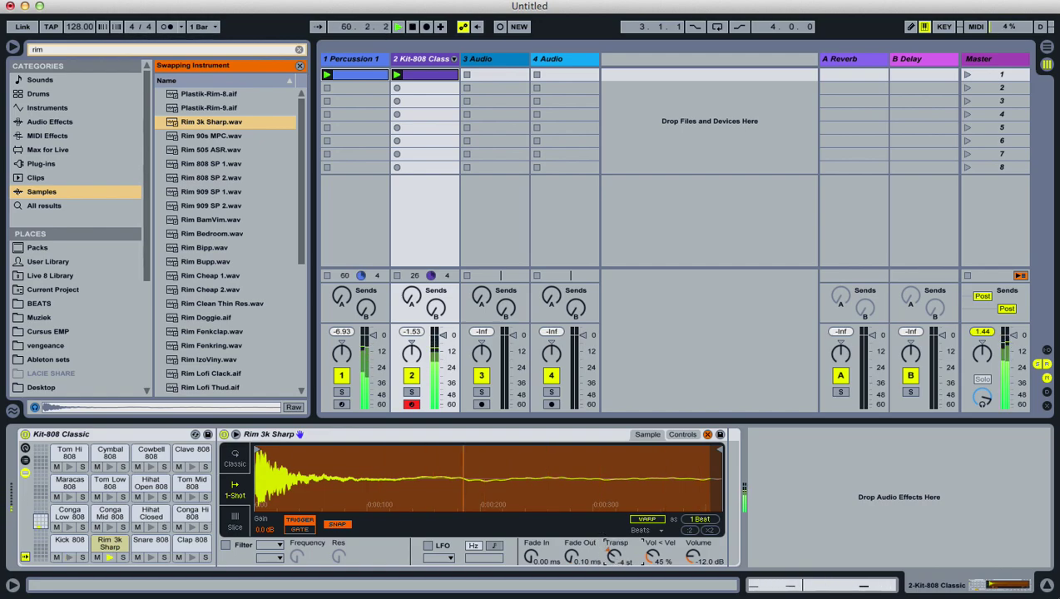
{"action": "left_click", "coordinate": [677, 434]}
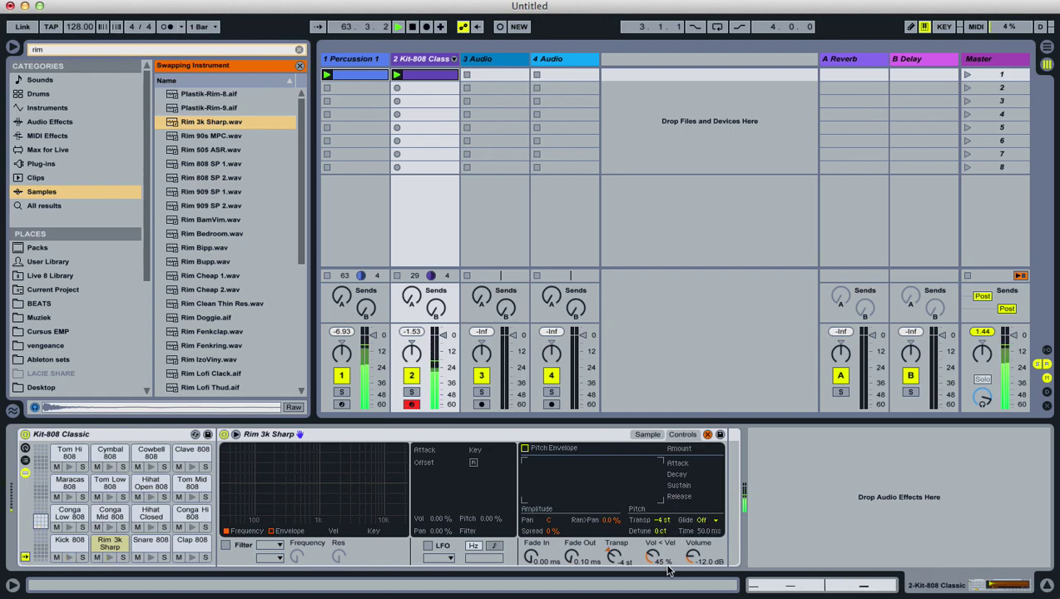
{"action": "left_click_drag", "start_coordinate": [570, 556], "coordinate": [571, 545]}
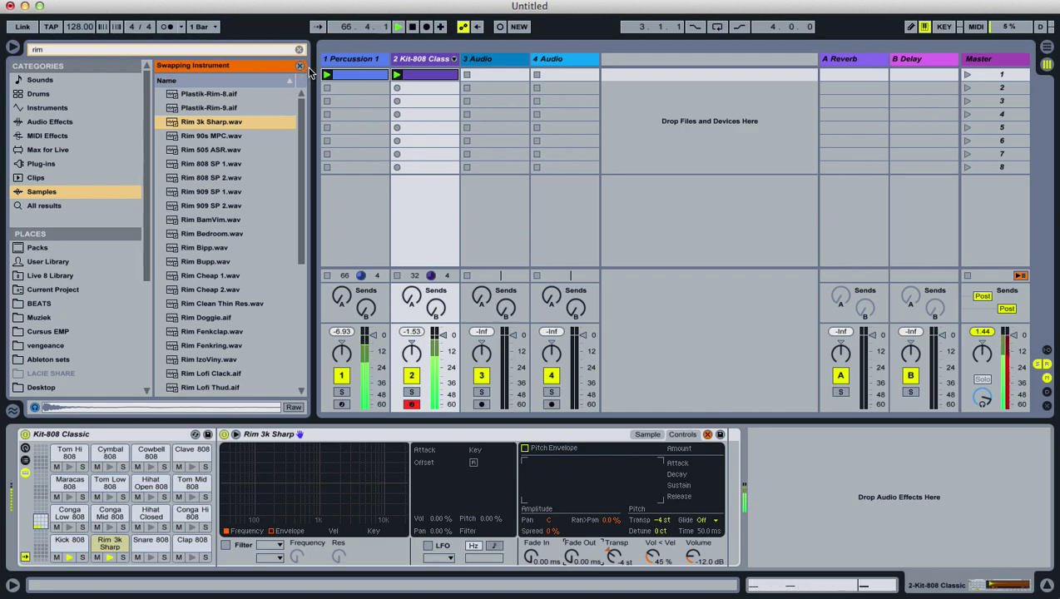
{"action": "left_click", "coordinate": [299, 66]}
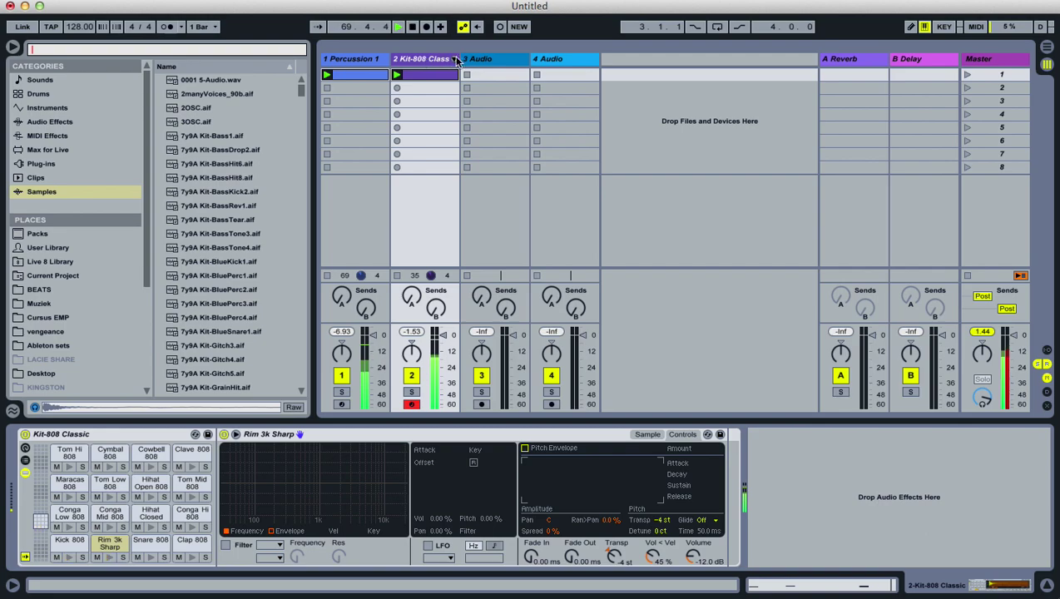
- Delete both empty audio tracks and insert a new MIDI track after the 808 kit track
{"action": "left_click", "coordinate": [484, 64]}
{"action": "key", "text": "Delete"}
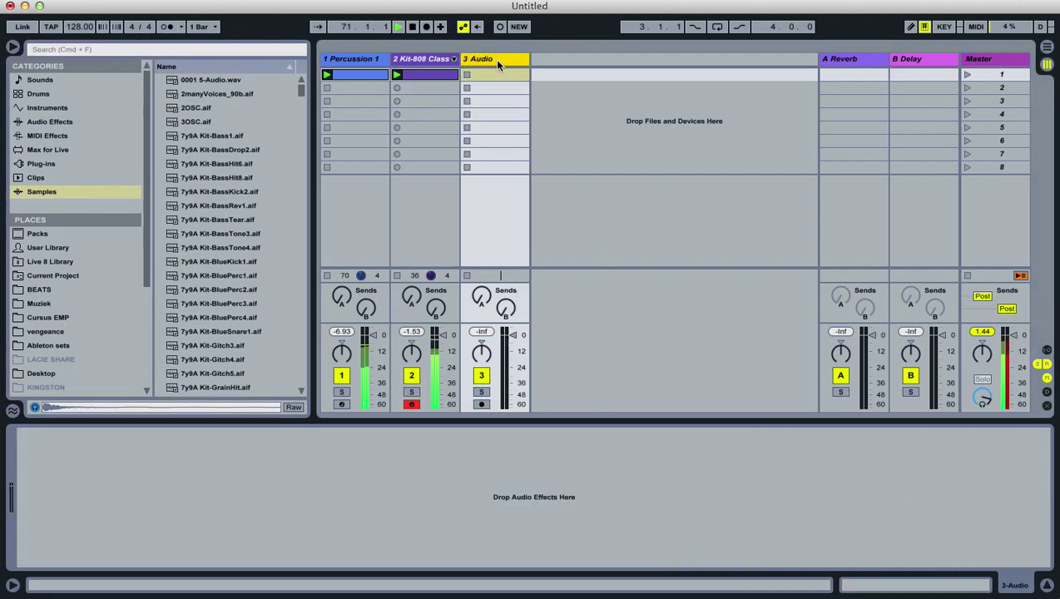
{"action": "key", "text": "Delete"}
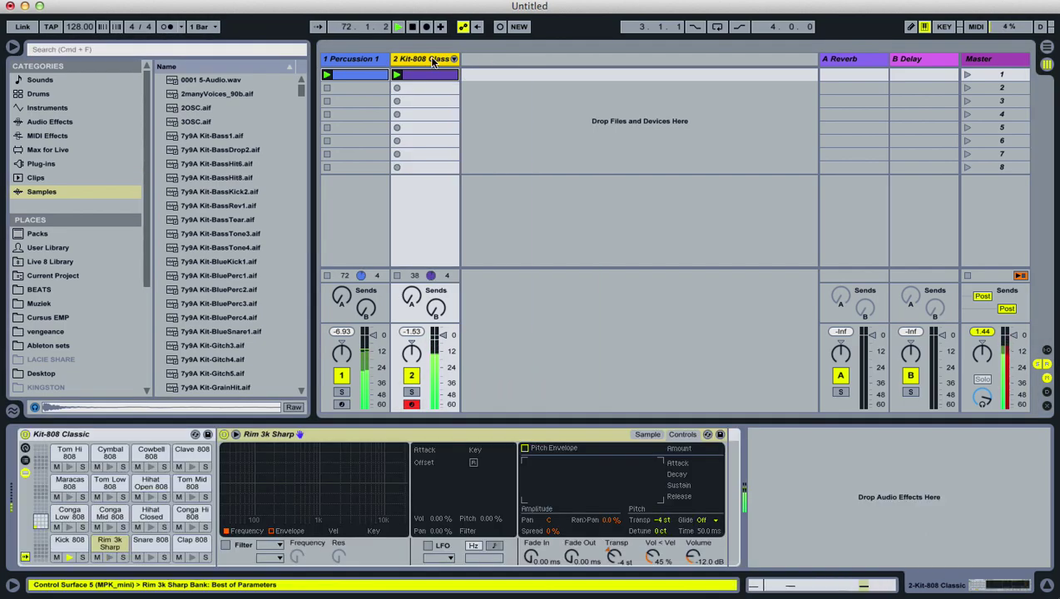
{"action": "key", "text": "super+shift+t"}
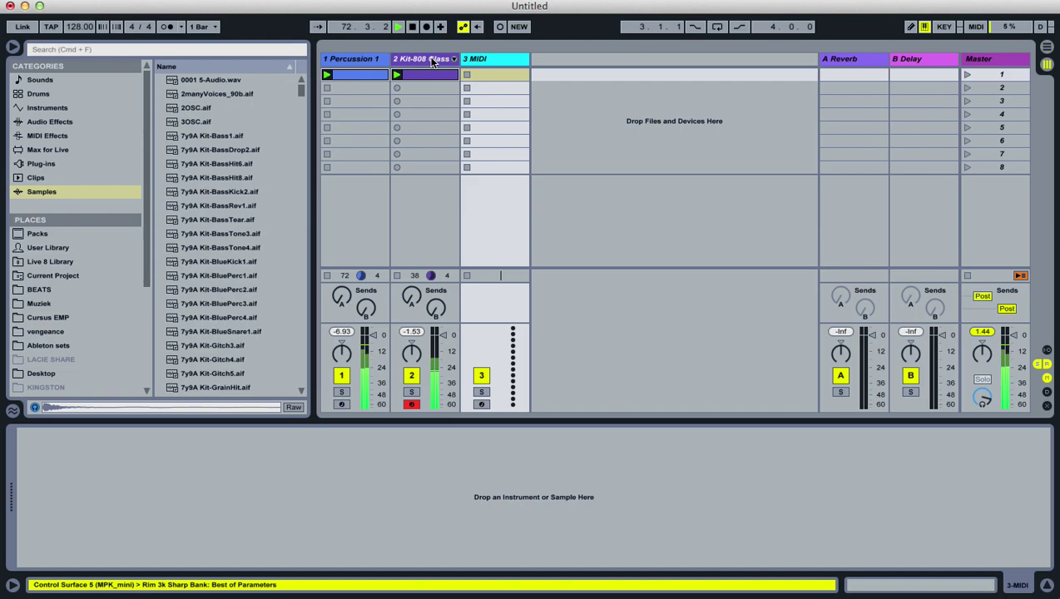
- Load the African Bars preset from the Instrument Rack Mallets presets onto the empty MIDI track 3
{"action": "left_click", "coordinate": [65, 109]}
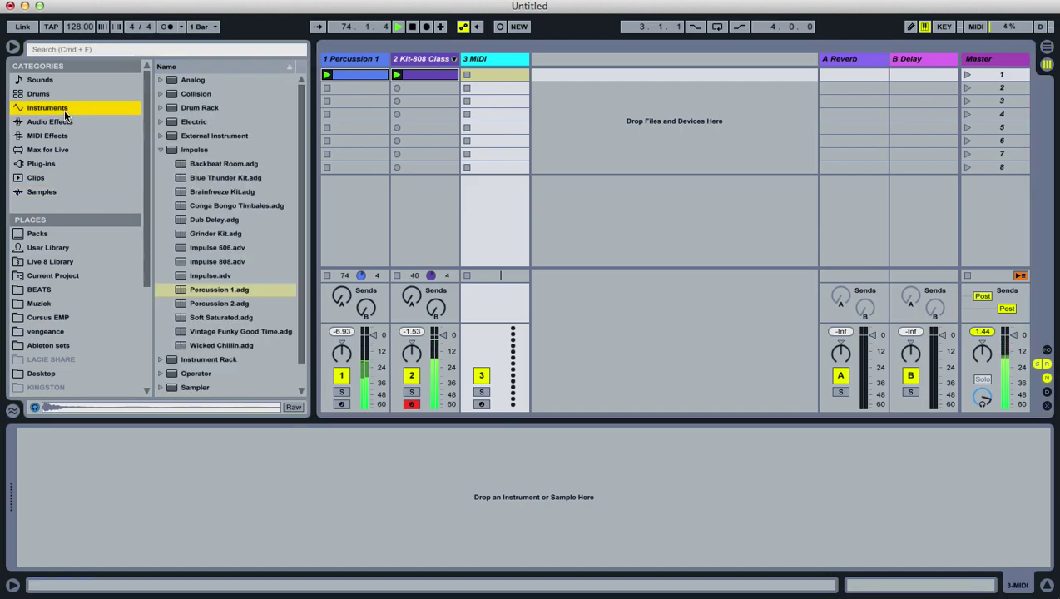
{"action": "left_click", "coordinate": [162, 150]}
{"action": "left_click", "coordinate": [160, 164]}
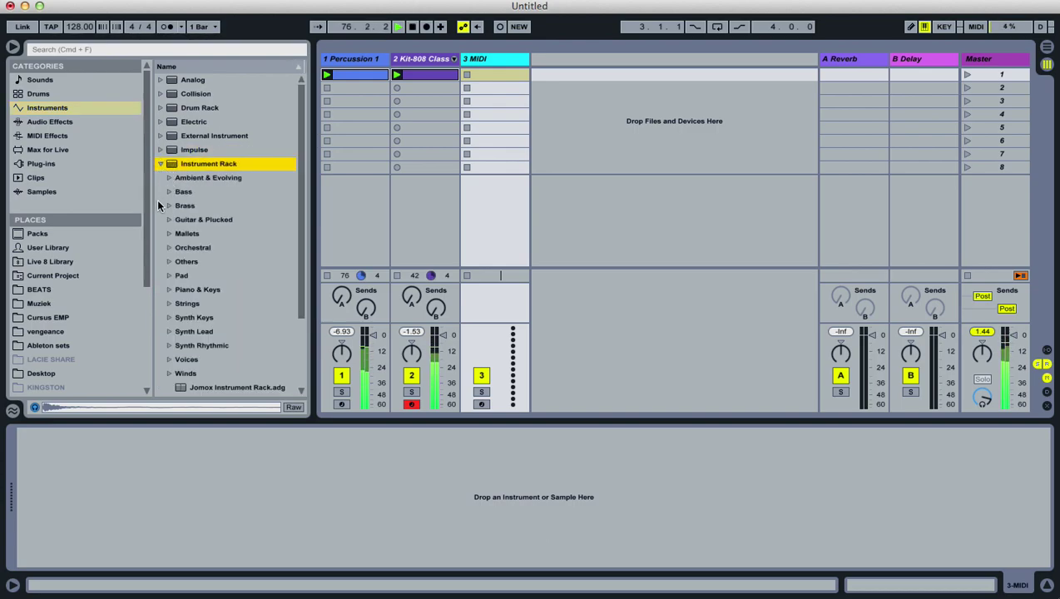
{"action": "left_click", "coordinate": [170, 234]}
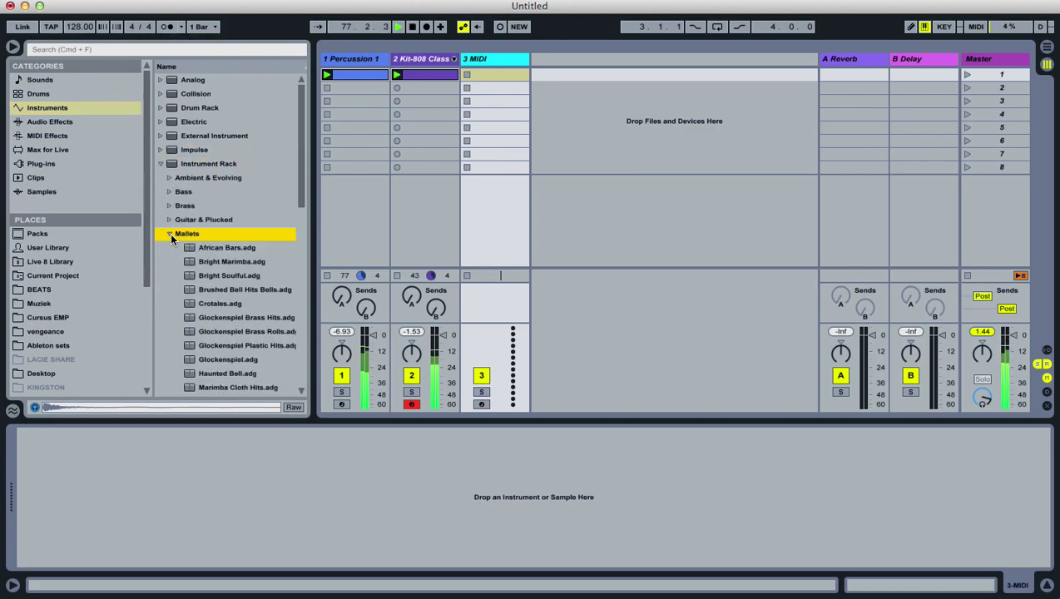
{"action": "left_click_drag", "start_coordinate": [241, 252], "coordinate": [486, 114]}
- Create a MIDI clip in the first slot of the African Bars track, with C3 sixteenth notes at 1.2 and 1.4
{"action": "double_click", "coordinate": [491, 76]}
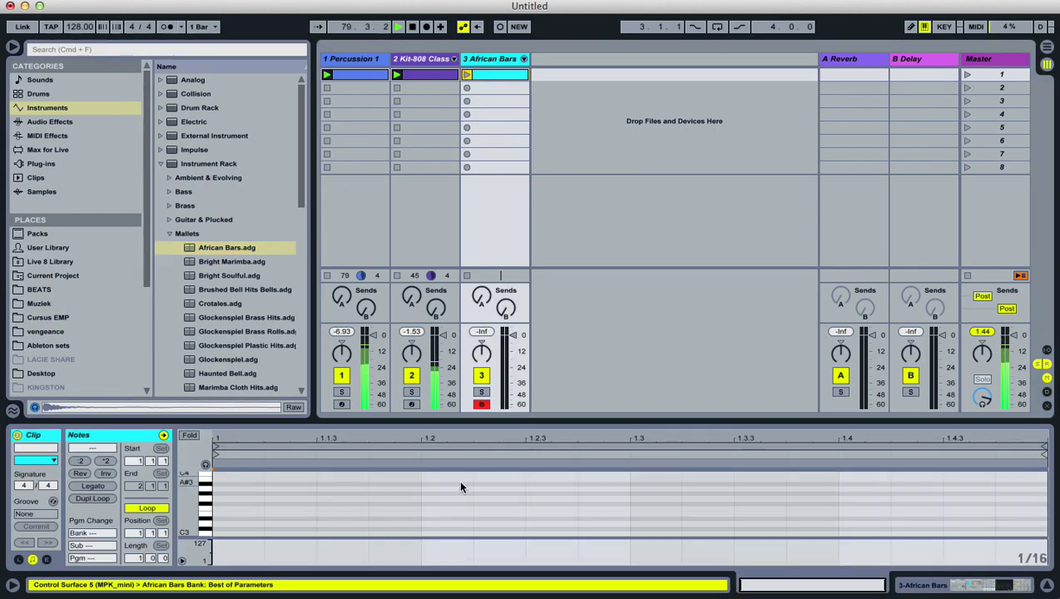
{"action": "double_click", "coordinate": [442, 532]}
{"action": "double_click", "coordinate": [871, 534]}
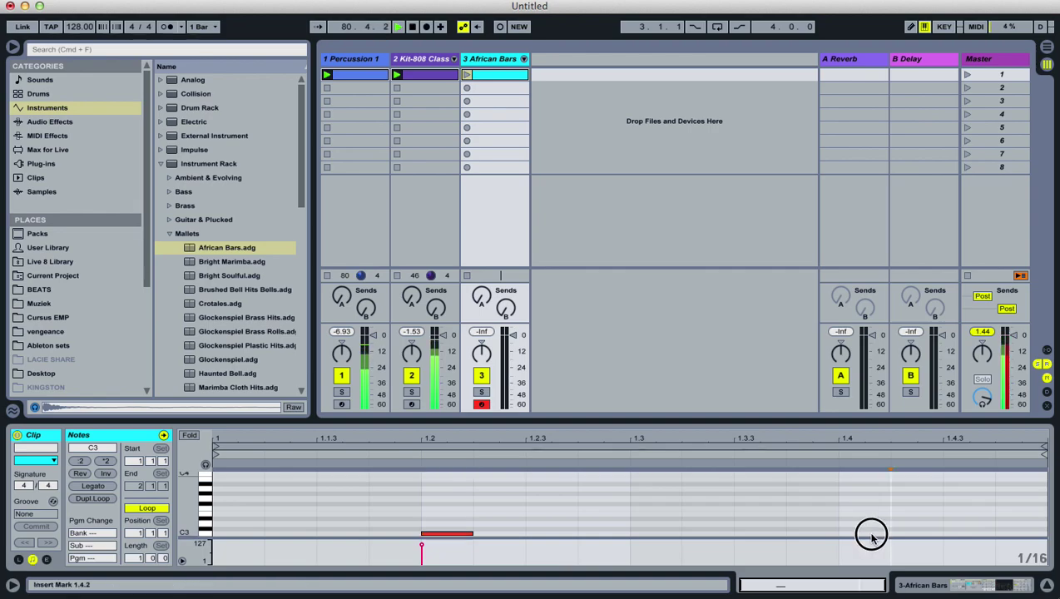
- Launch the African Bars clip and transpose both of its notes down to A#1
{"action": "left_click", "coordinate": [466, 75]}
{"action": "left_click_drag", "start_coordinate": [595, 512], "coordinate": [873, 536]}
{"action": "left_click_drag", "start_coordinate": [538, 591], "coordinate": [420, 574]}
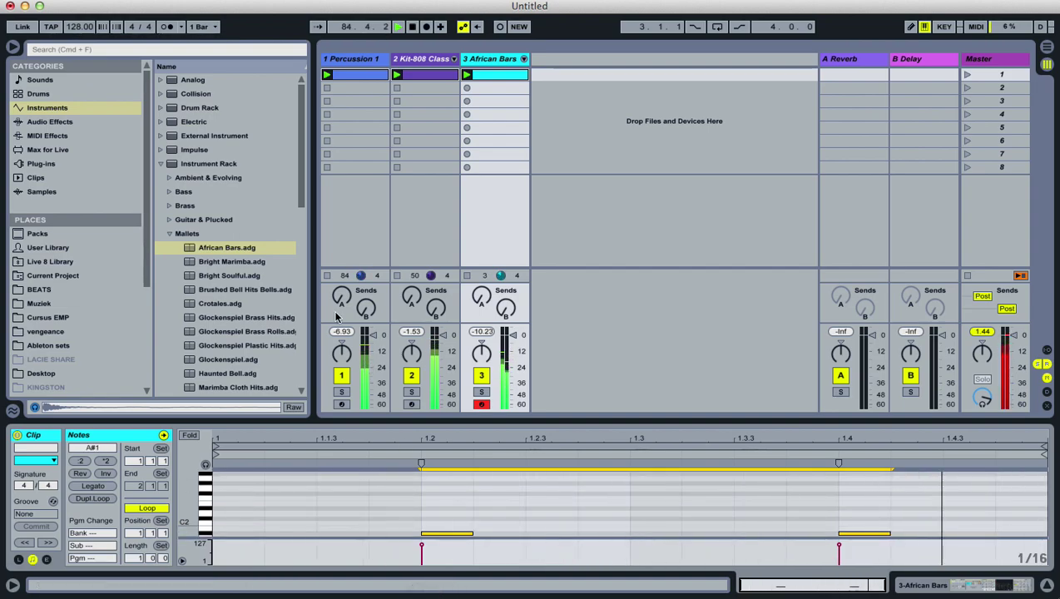
- Hot-swap the African Bars instrument on track 3 for the Bright Soulful mallet preset
{"action": "key", "text": "shift+Tab"}
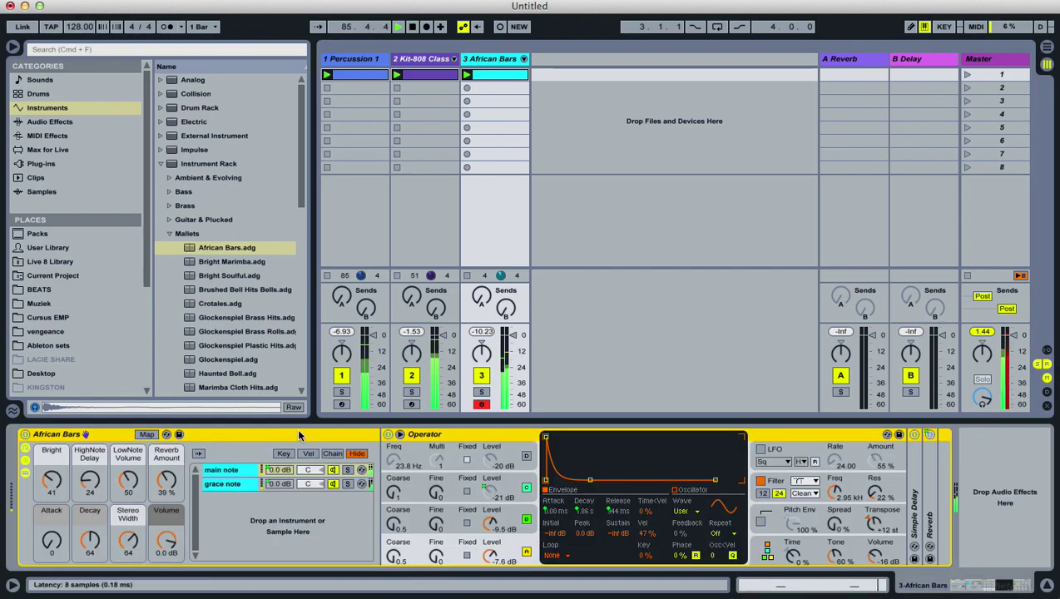
{"action": "left_click", "coordinate": [165, 435]}
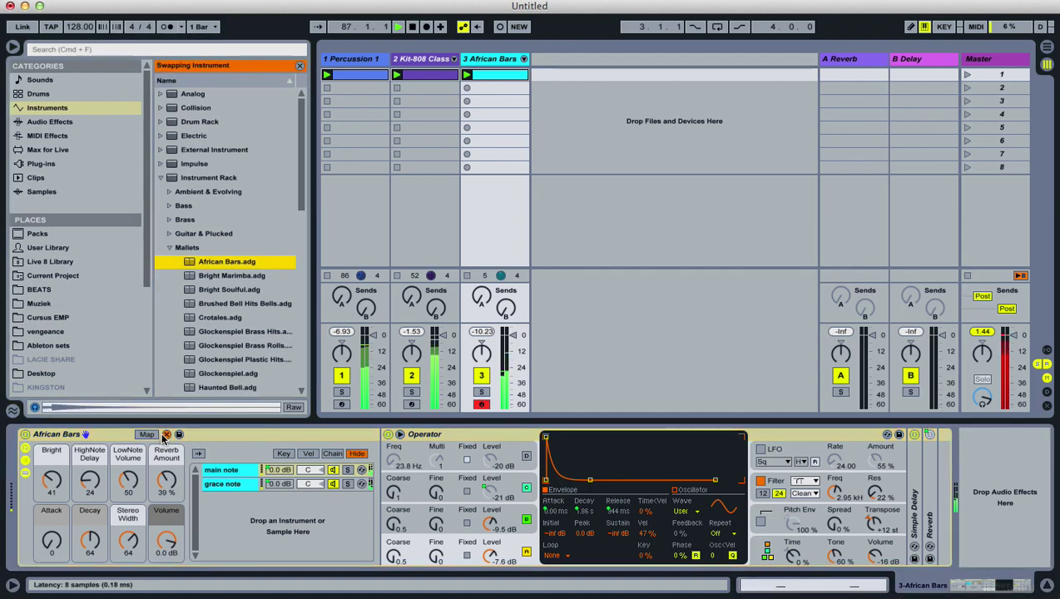
{"action": "left_click", "coordinate": [165, 435]}
{"action": "left_click", "coordinate": [165, 435]}
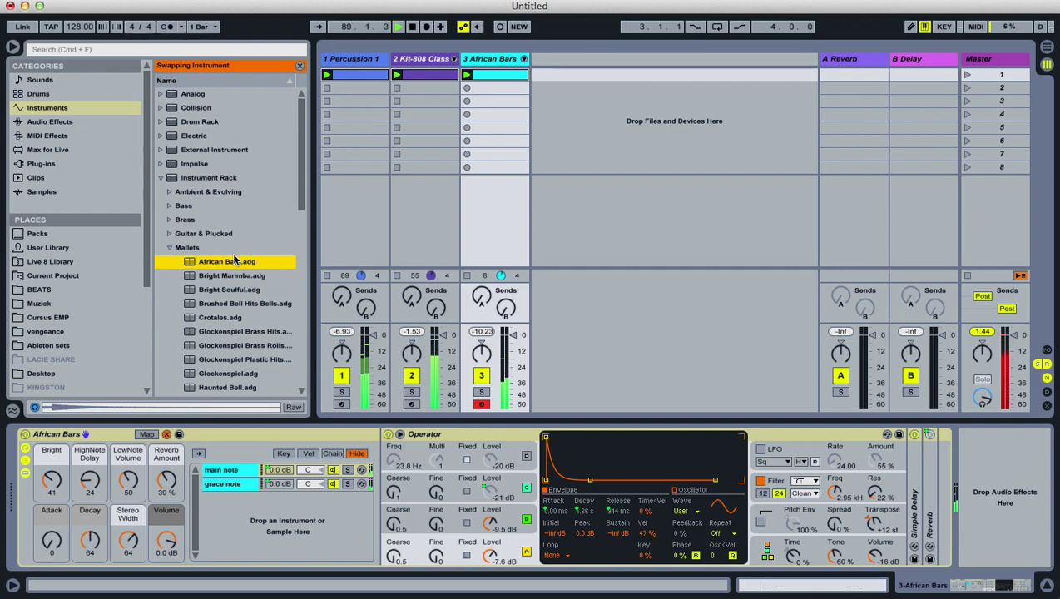
{"action": "key", "text": "Down"}
{"action": "key", "text": "Up"}
{"action": "key", "text": "Down"}
{"action": "key", "text": "Down"}
{"action": "key", "text": "Up"}
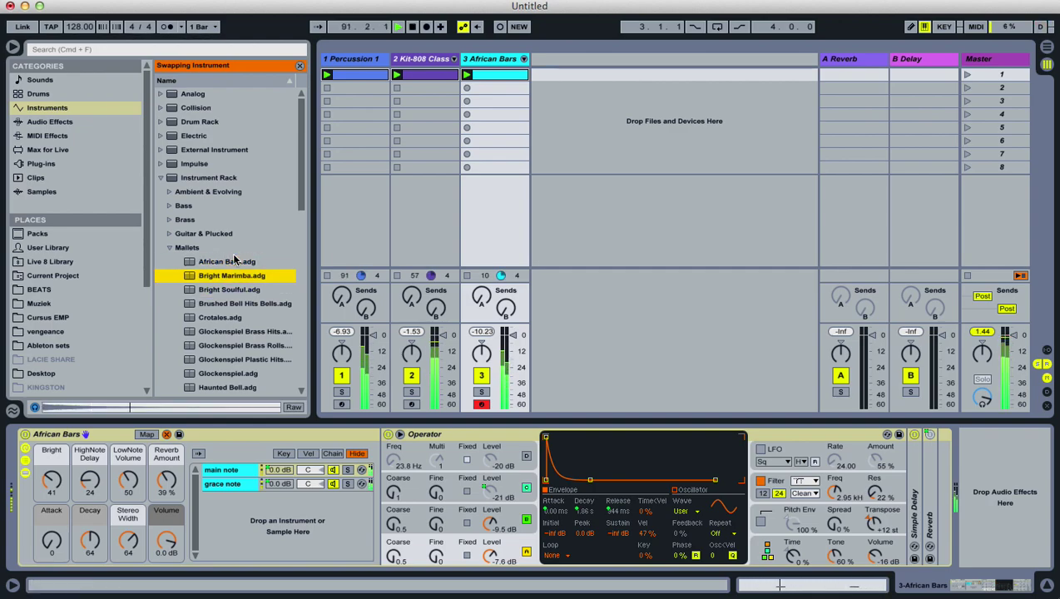
{"action": "key", "text": "Down"}
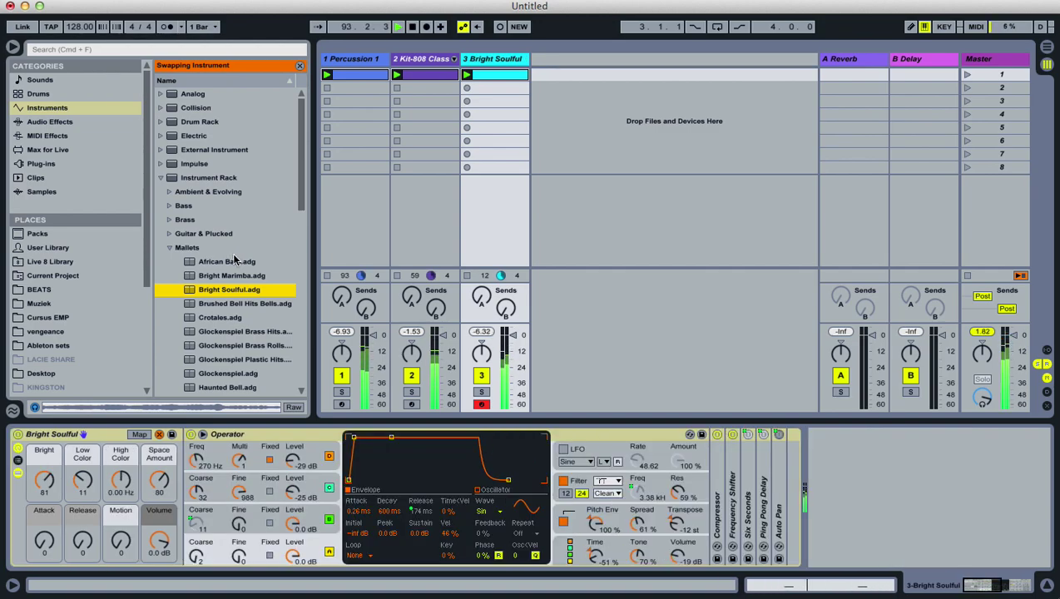
- Add an Auto Filter to the Bright Soulful track and set it to high-pass with a cutoff of about 2.29 kHz
{"action": "left_click", "coordinate": [83, 123]}
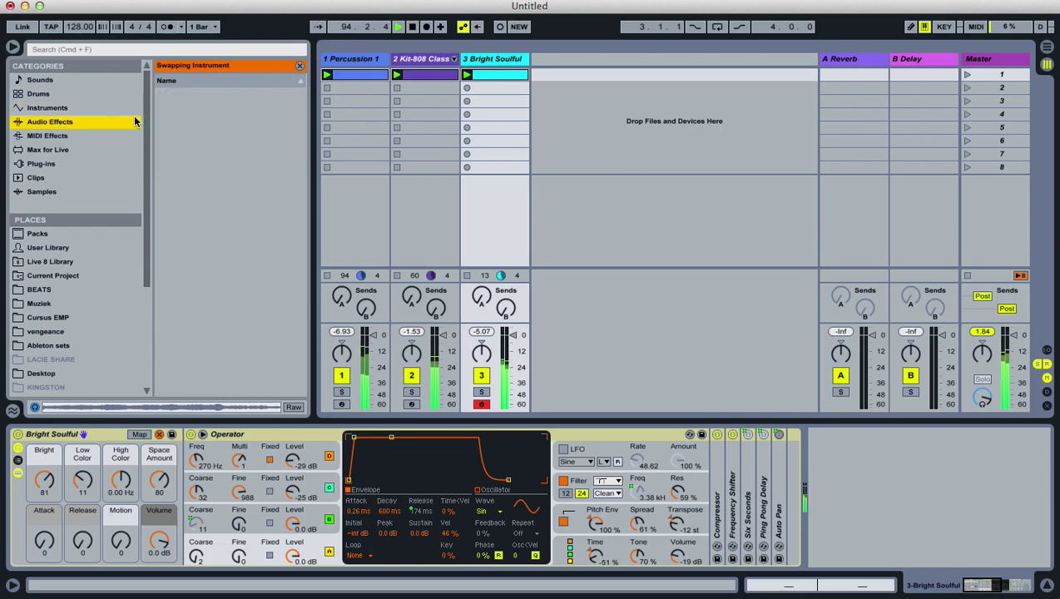
{"action": "left_click", "coordinate": [297, 70]}
{"action": "scroll", "coordinate": [233, 141], "scroll_direction": "up", "scroll_amount": 5}
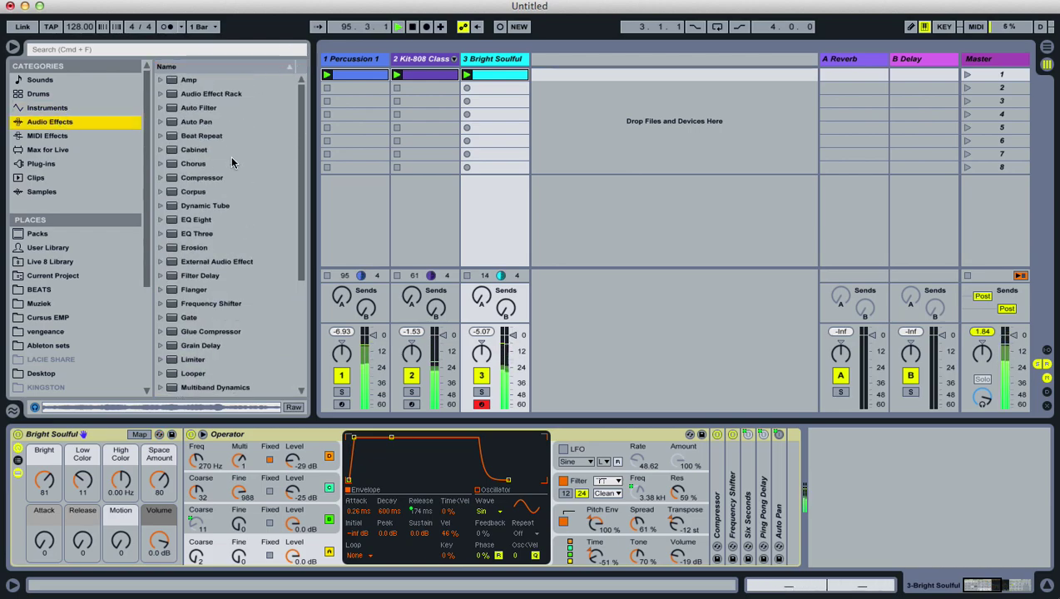
{"action": "left_click_drag", "start_coordinate": [218, 108], "coordinate": [497, 124]}
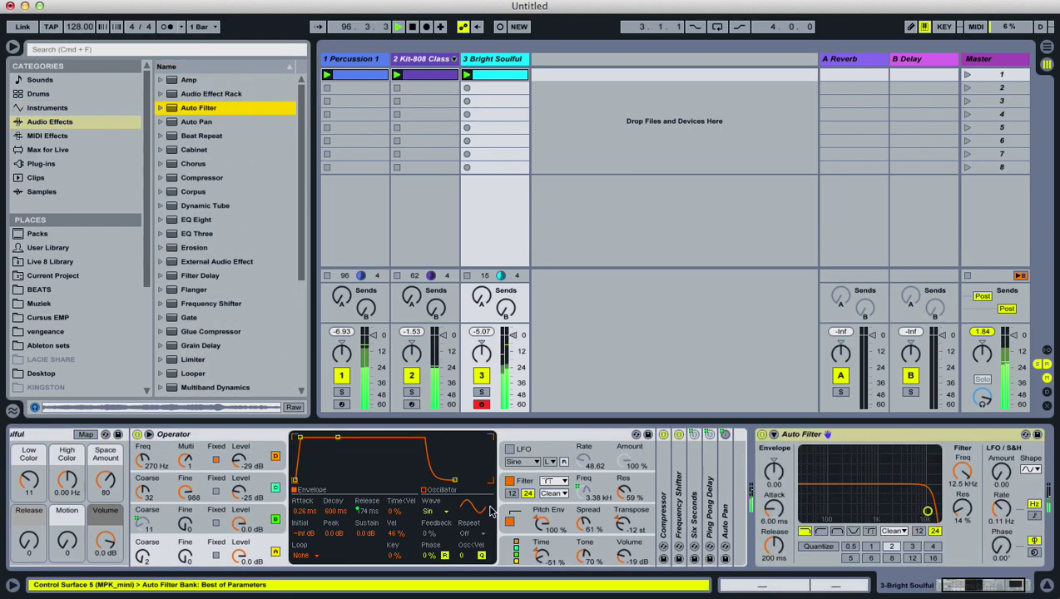
{"action": "left_click", "coordinate": [820, 531]}
{"action": "left_click_drag", "start_coordinate": [927, 511], "coordinate": [891, 511]}
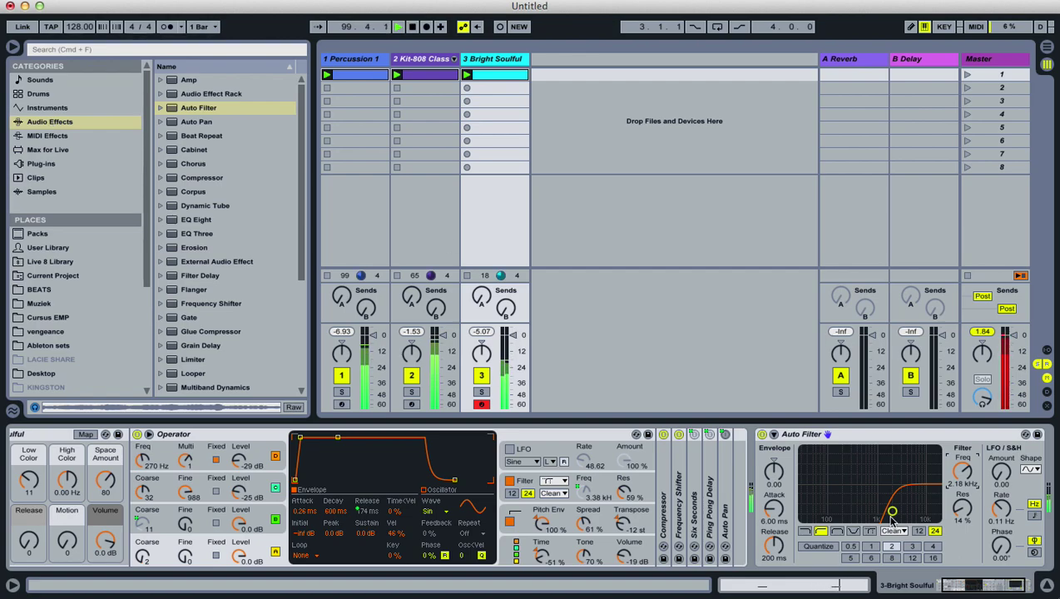
{"action": "left_click_drag", "start_coordinate": [891, 510], "coordinate": [892, 511]}
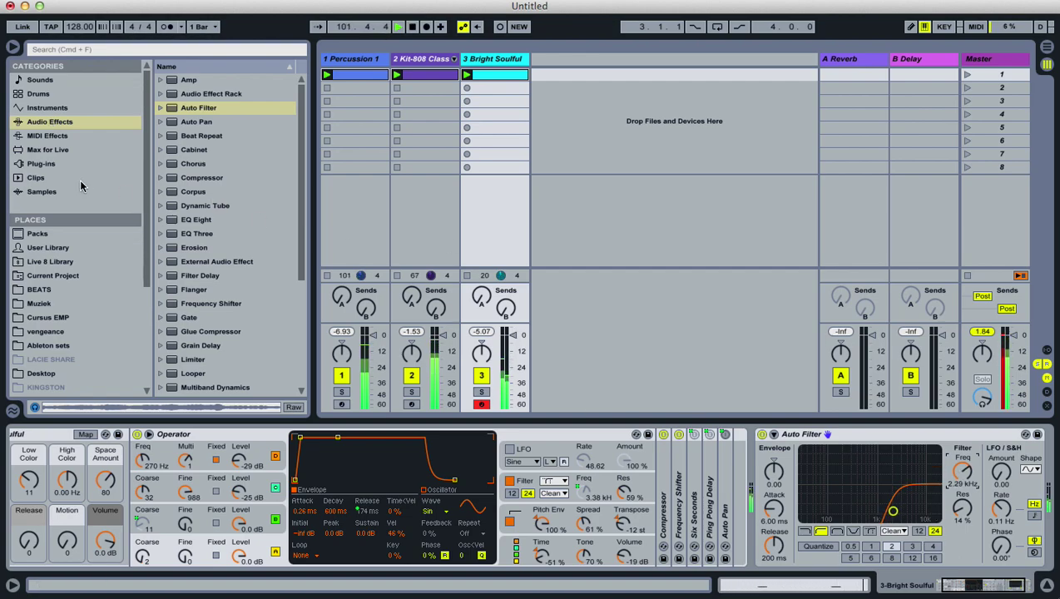
{"action": "left_click", "coordinate": [42, 163]}
{"action": "left_click", "coordinate": [160, 80]}
{"action": "scroll", "coordinate": [168, 217], "scroll_direction": "down", "scroll_amount": 1}
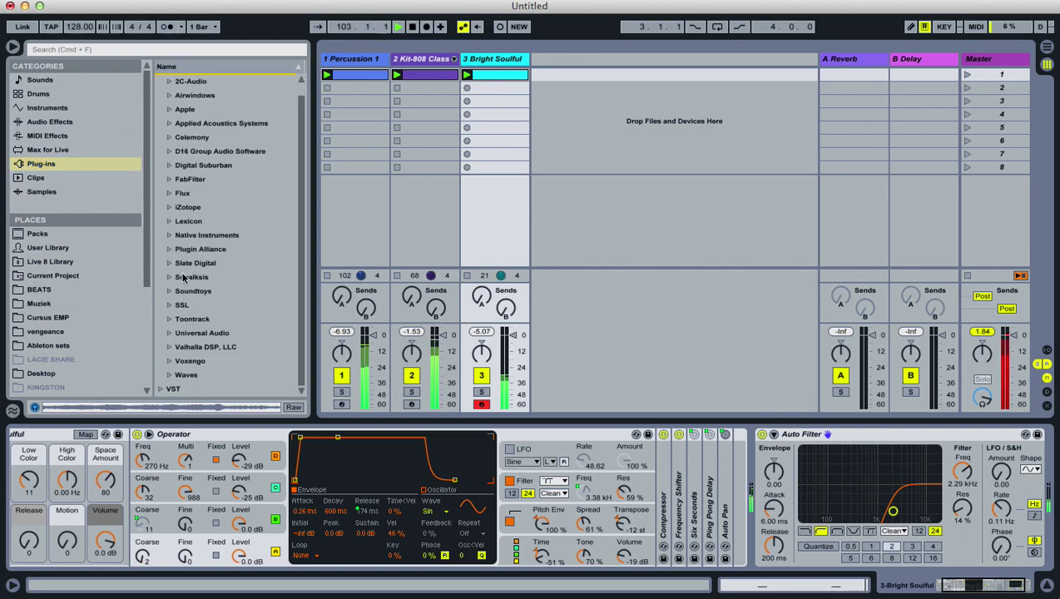
- Add the Ballad Reverb hall preset to the Bright Soulful track, with 39% dry/wet, 9.81 s decay time and 4.60 ms predelay
{"action": "left_click", "coordinate": [52, 121]}
{"action": "scroll", "coordinate": [167, 304], "scroll_direction": "down", "scroll_amount": 5}
{"action": "left_click", "coordinate": [161, 290]}
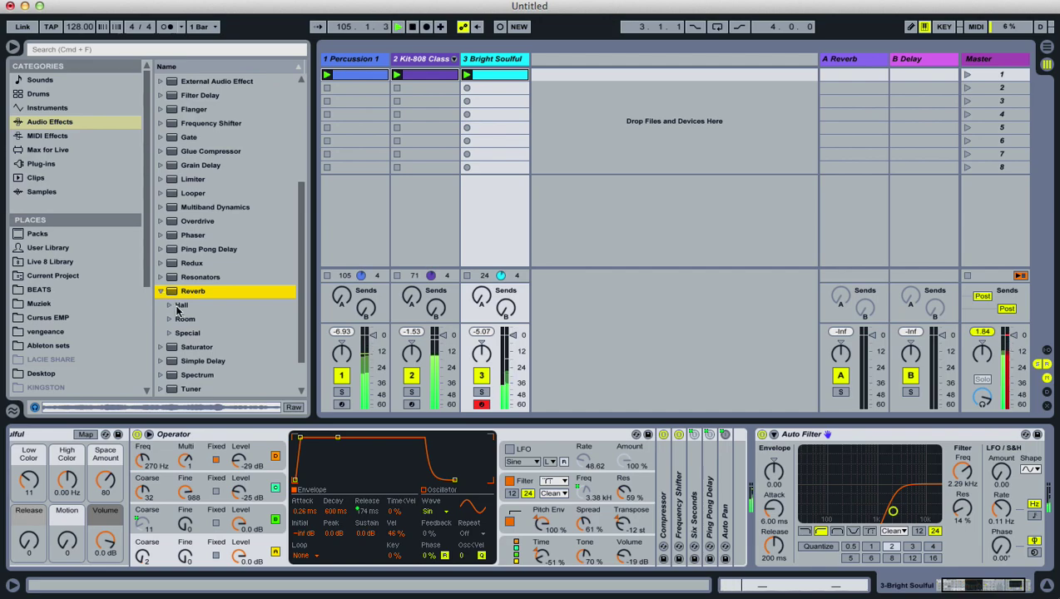
{"action": "left_click", "coordinate": [169, 304]}
{"action": "left_click_drag", "start_coordinate": [210, 319], "coordinate": [499, 147]}
{"action": "left_click_drag", "start_coordinate": [1026, 546], "coordinate": [1024, 569]}
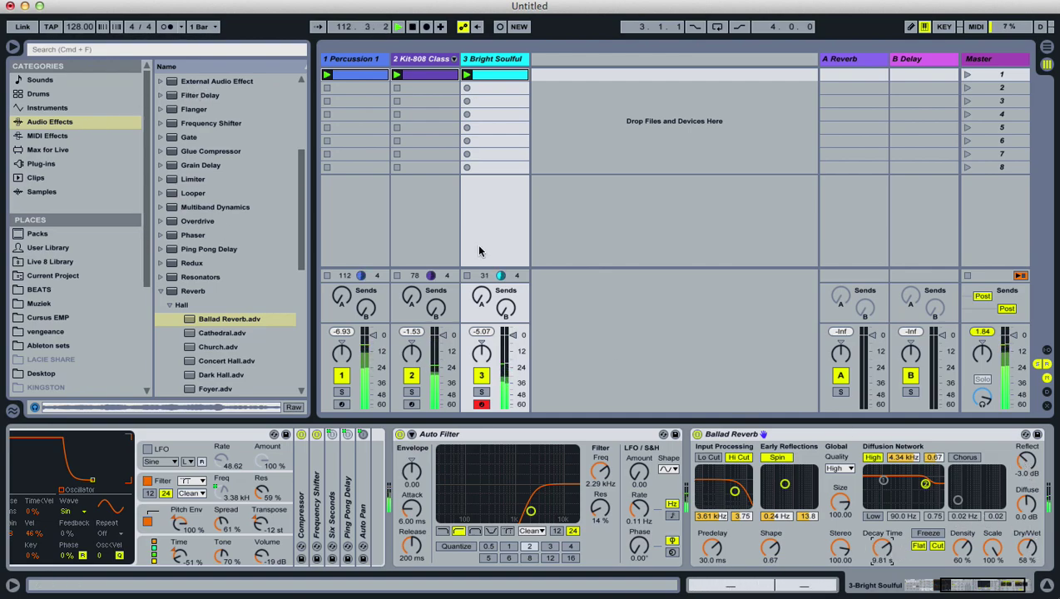
{"action": "left_click_drag", "start_coordinate": [1030, 558], "coordinate": [1029, 570]}
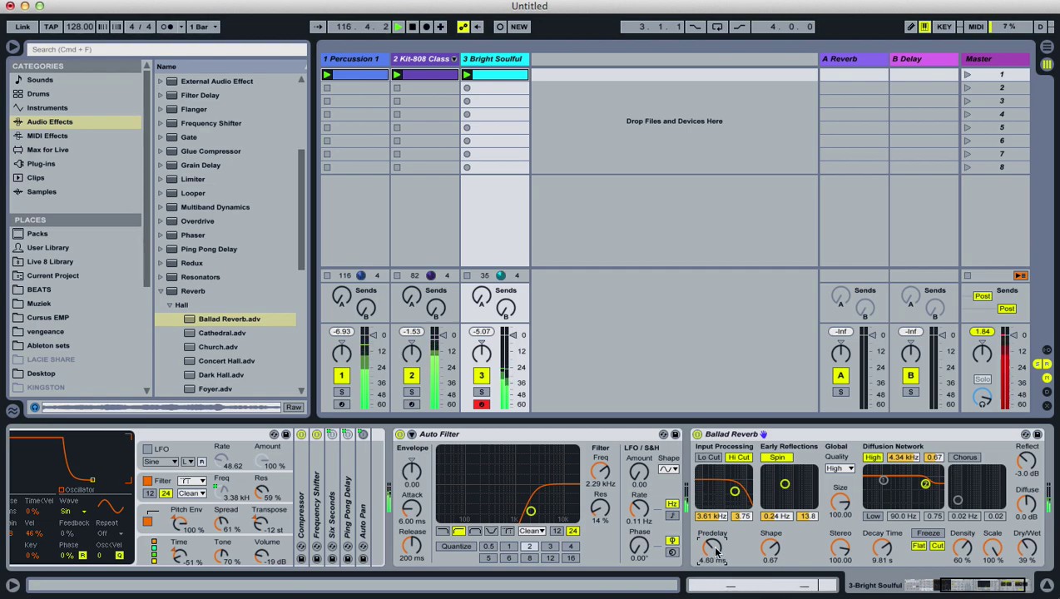
- Add two Auto Filters after the reverb, a high-pass at about 1.59 kHz followed by a low-pass at about 5.06 kHz
{"action": "scroll", "coordinate": [210, 108], "scroll_direction": "up", "scroll_amount": 5}
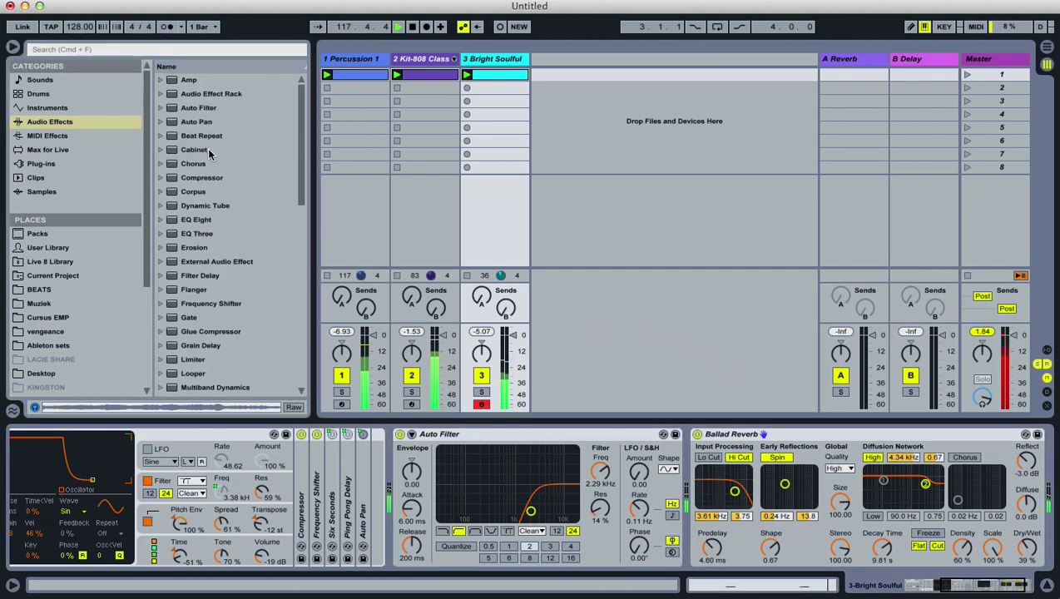
{"action": "left_click_drag", "start_coordinate": [210, 109], "coordinate": [499, 109]}
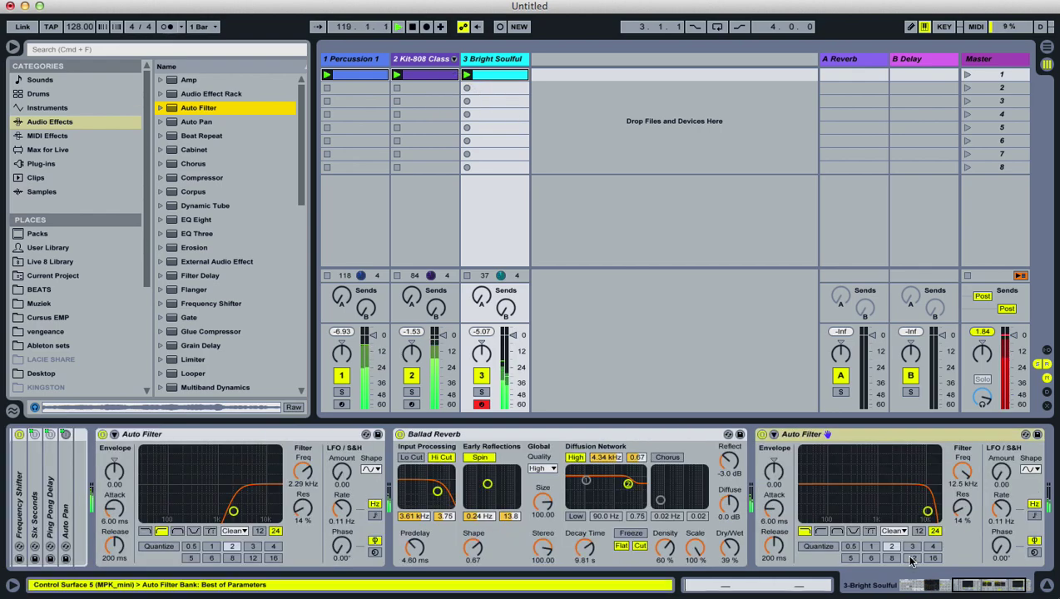
{"action": "left_click_drag", "start_coordinate": [959, 490], "coordinate": [957, 506]}
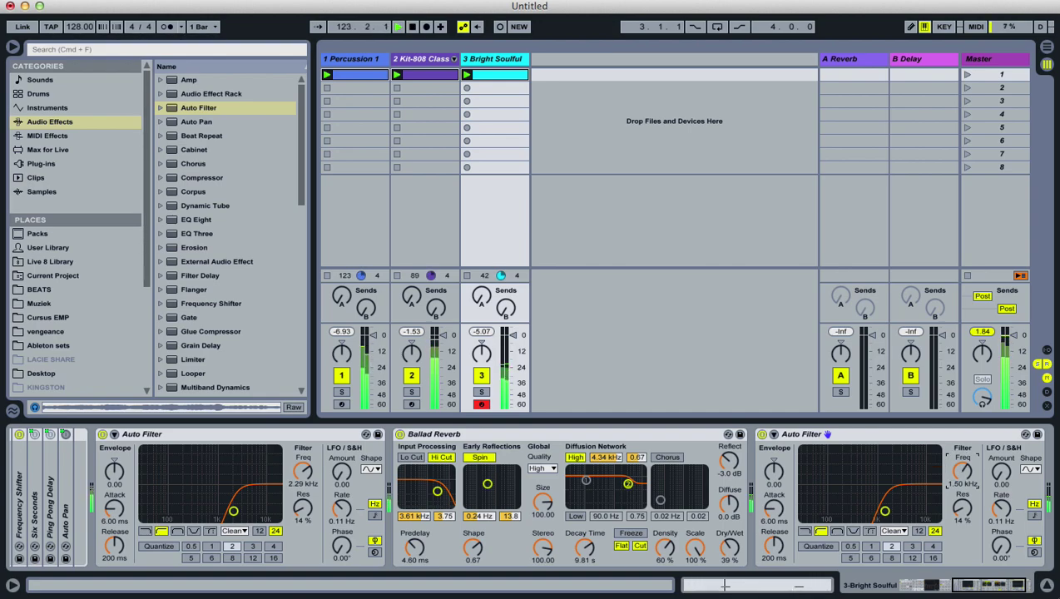
{"action": "left_click_drag", "start_coordinate": [198, 107], "coordinate": [493, 130]}
{"action": "left_click_drag", "start_coordinate": [958, 477], "coordinate": [958, 494]}
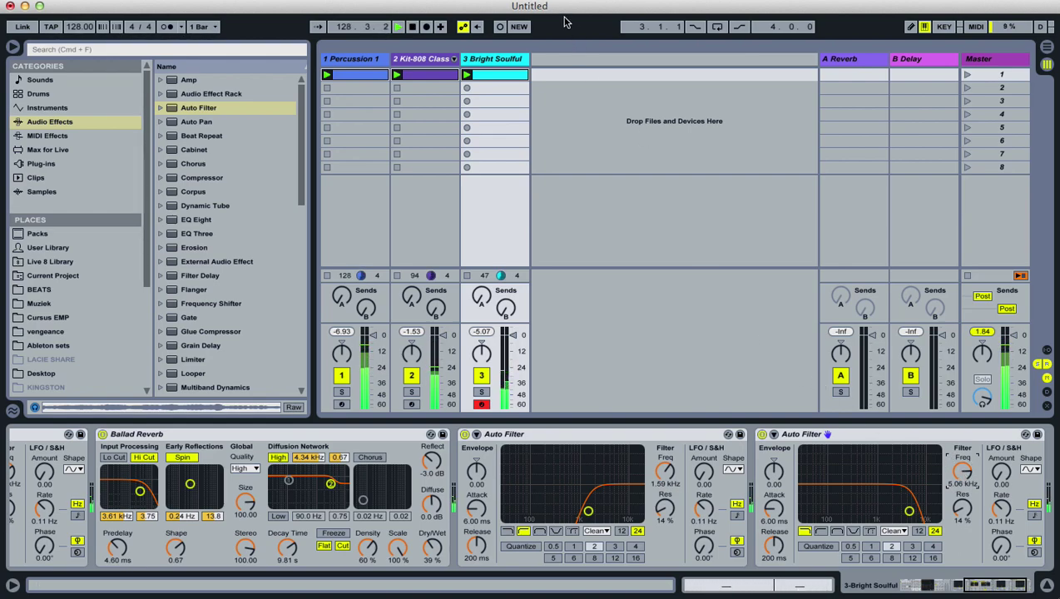
- Insert a new MIDI track after Bright Soulful and load the Canadian Boards preset from Synth Keys onto it
{"action": "left_click", "coordinate": [511, 59]}
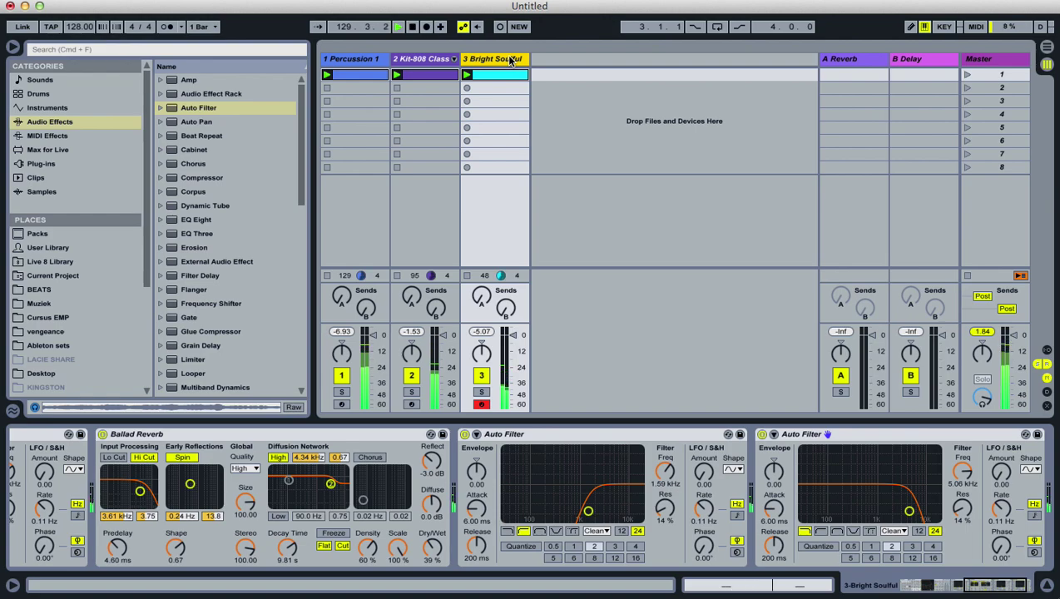
{"action": "key", "text": "super+shift+t"}
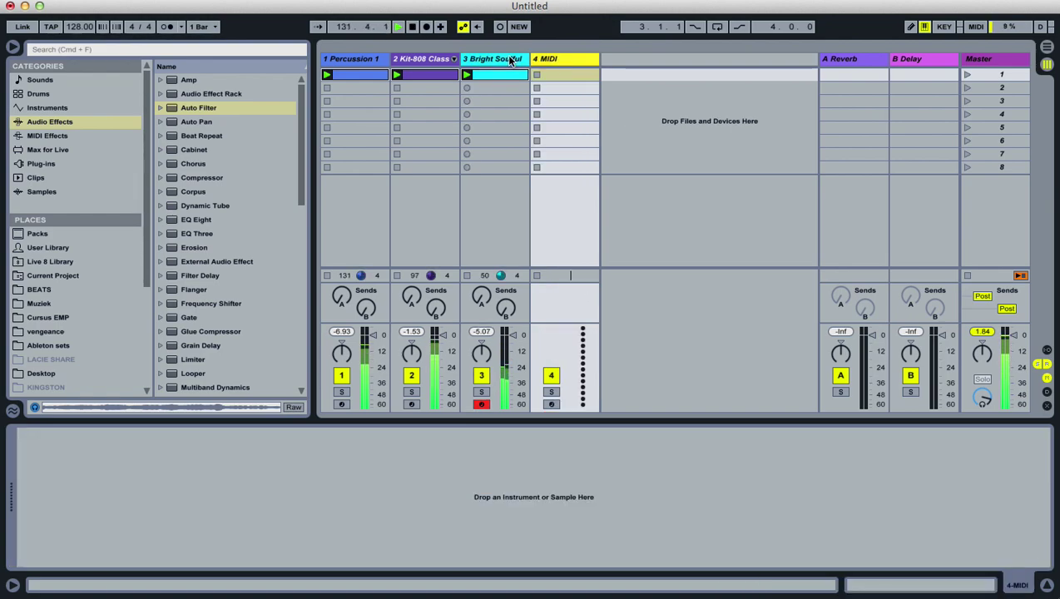
{"action": "left_click", "coordinate": [53, 107]}
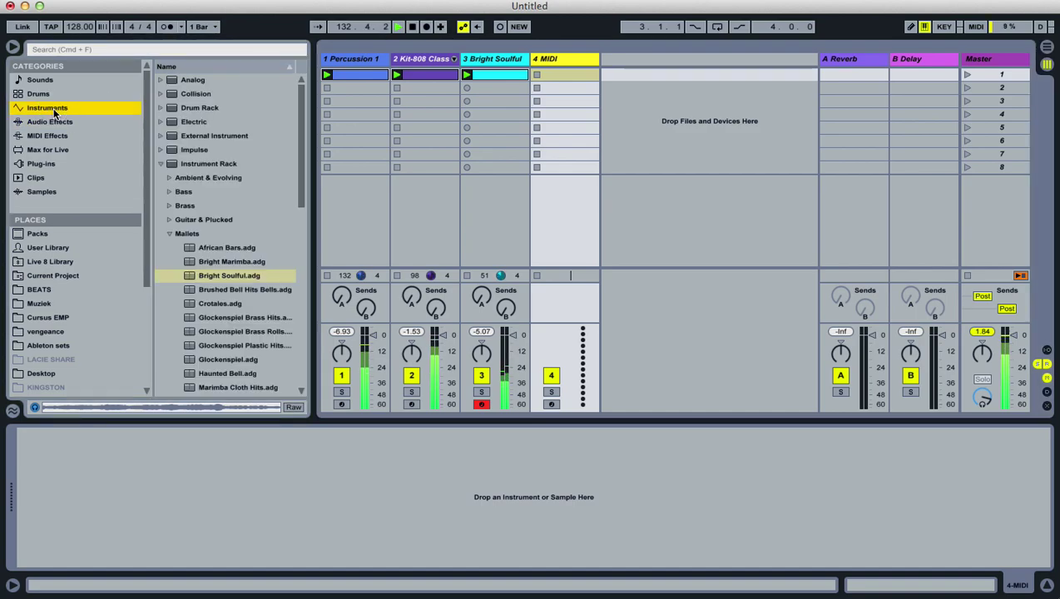
{"action": "left_click", "coordinate": [58, 122]}
{"action": "left_click", "coordinate": [61, 108]}
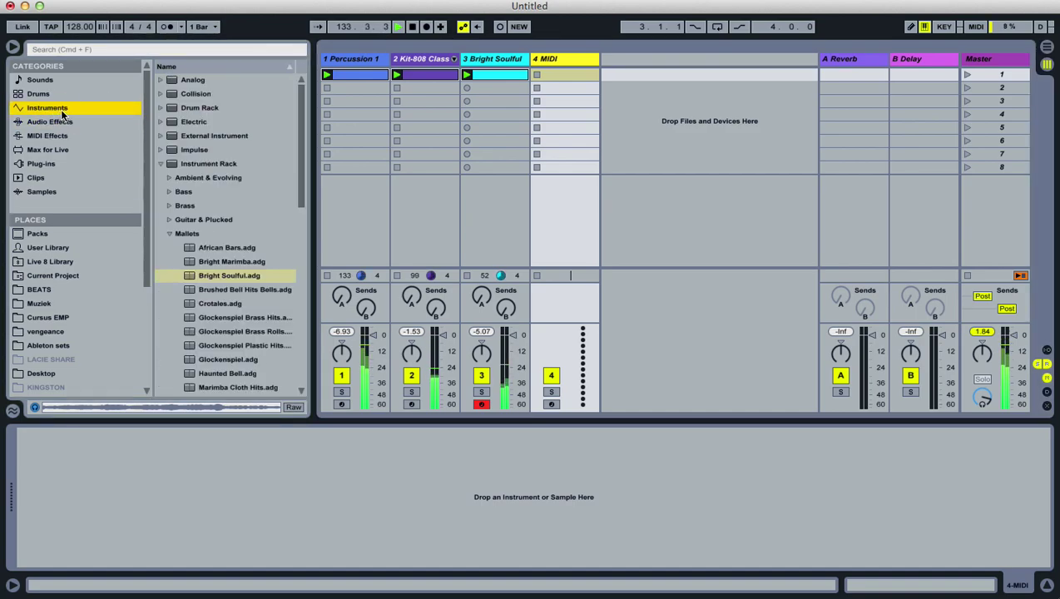
{"action": "left_click", "coordinate": [166, 166]}
{"action": "left_click", "coordinate": [165, 165]}
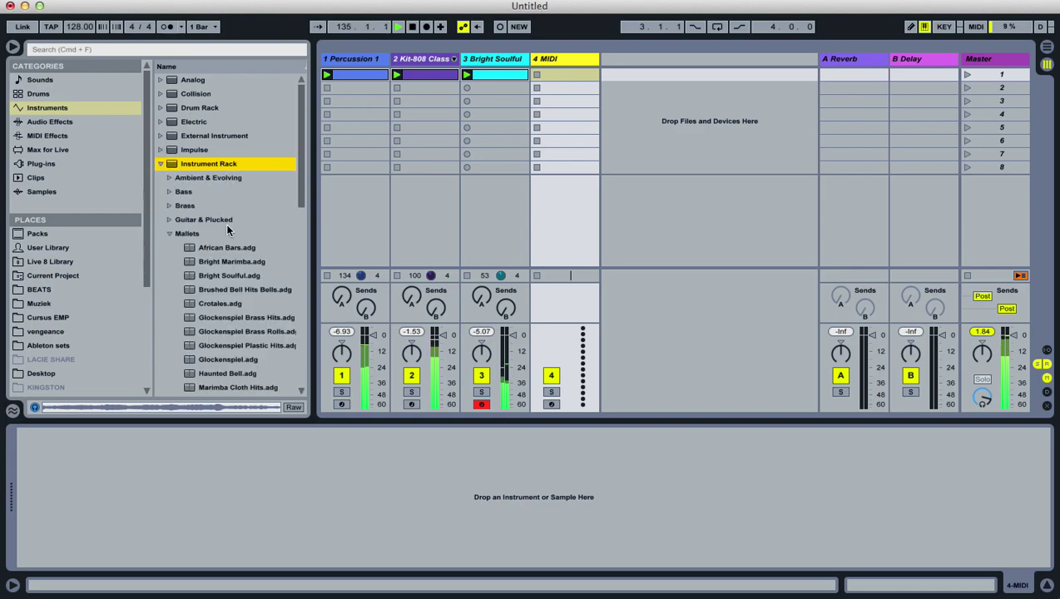
{"action": "scroll", "coordinate": [177, 207], "scroll_direction": "down", "scroll_amount": 1}
{"action": "left_click", "coordinate": [187, 216]}
{"action": "scroll", "coordinate": [193, 216], "scroll_direction": "down", "scroll_amount": 3}
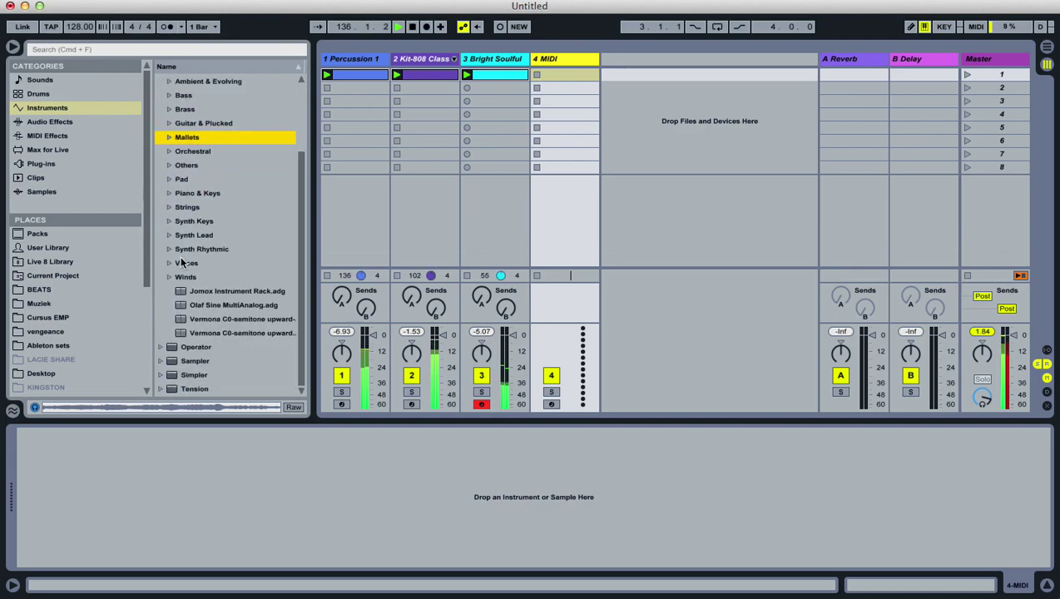
{"action": "left_click", "coordinate": [166, 221]}
{"action": "left_click_drag", "start_coordinate": [191, 234], "coordinate": [562, 101]}
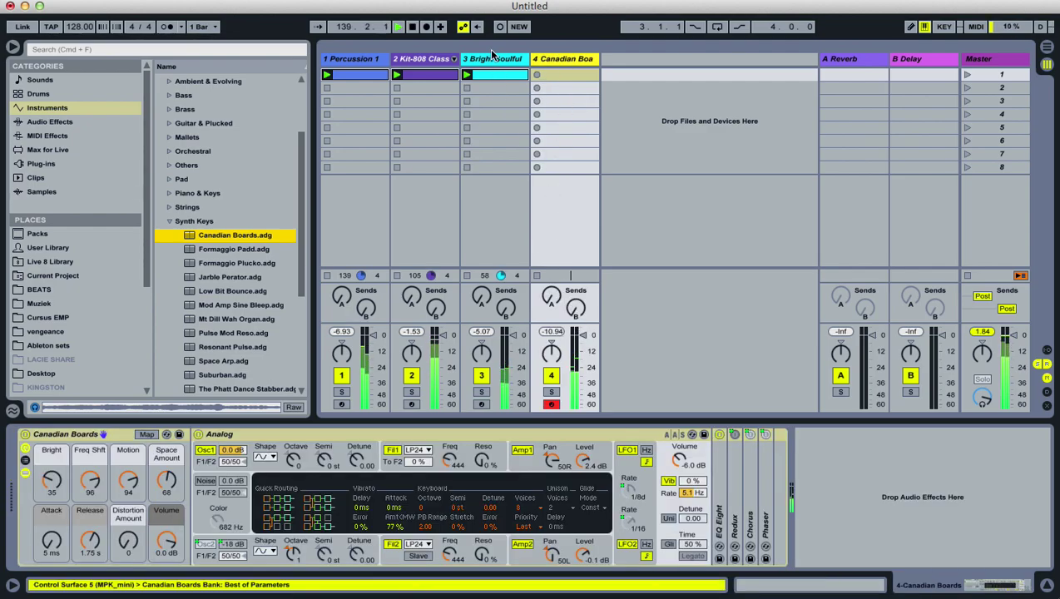
- Audition the Canadian Boards sound, and replace it on track 4 with the Formaggio Padd preset
{"action": "key", "text": "z"}
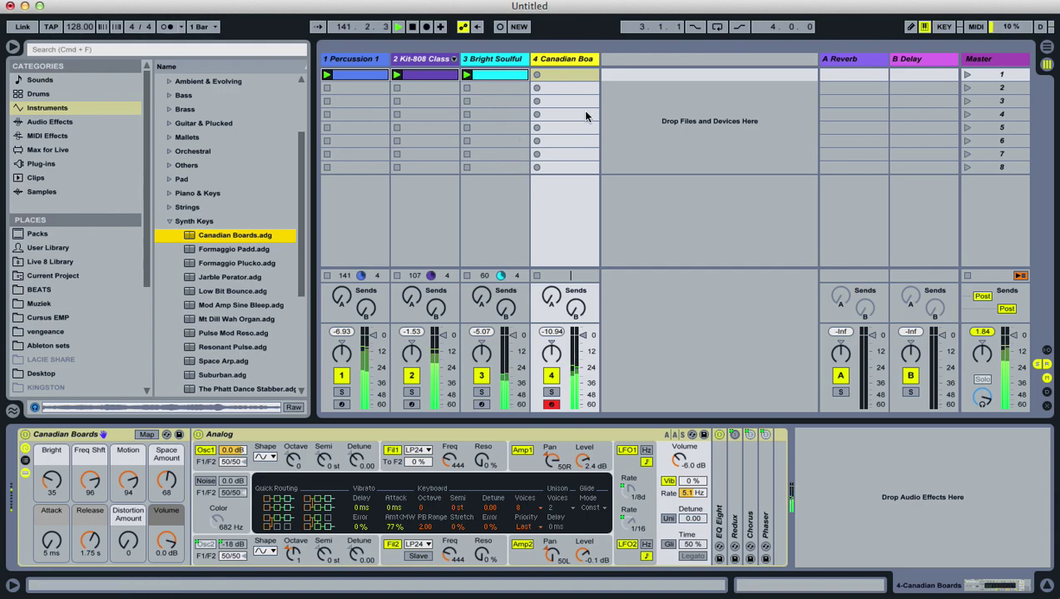
{"action": "key", "text": "x"}
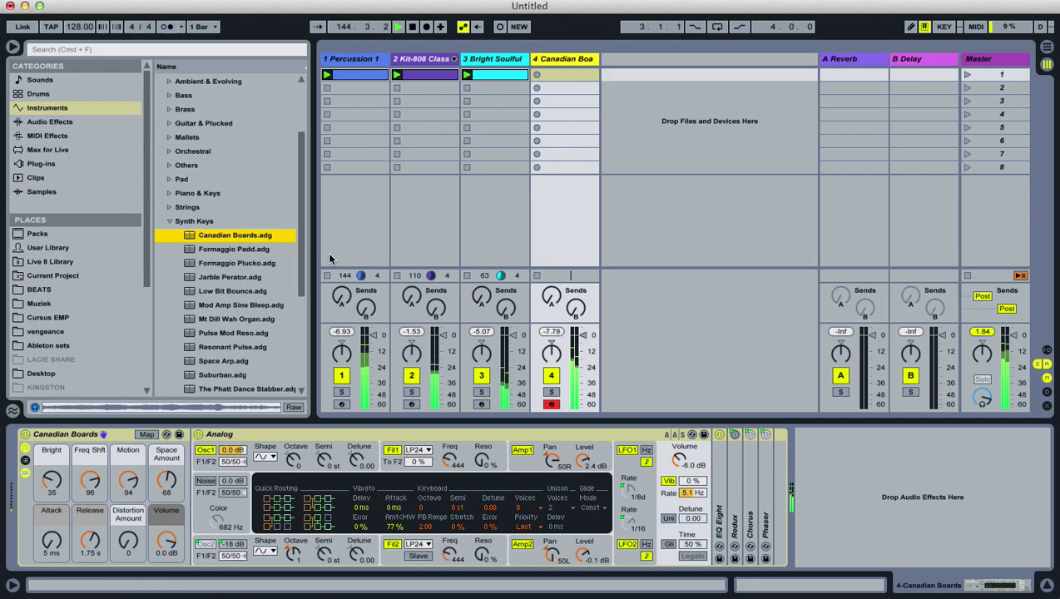
{"action": "left_click", "coordinate": [224, 249]}
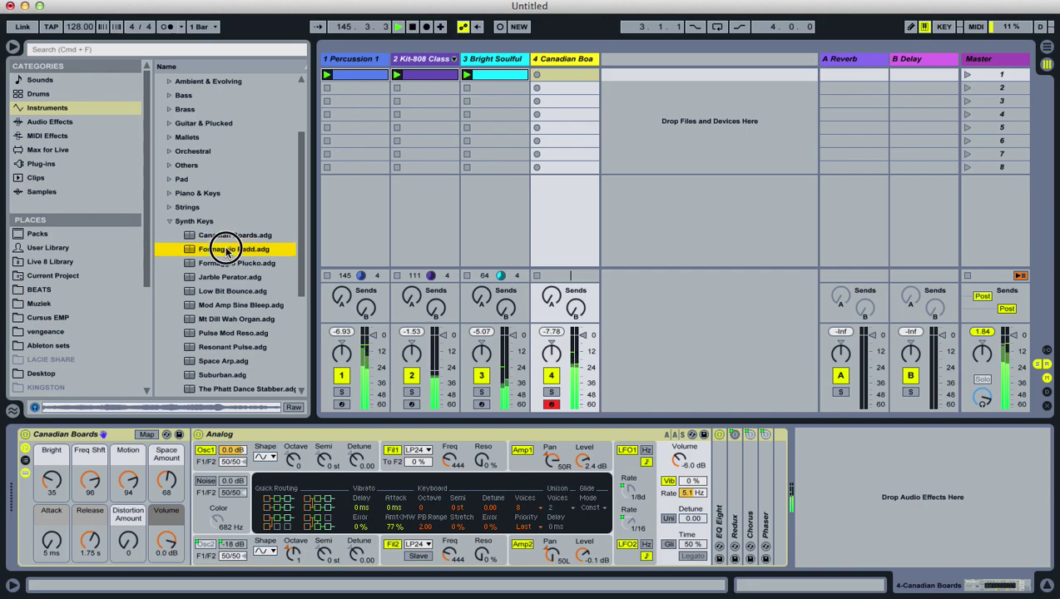
{"action": "left_click_drag", "start_coordinate": [538, 133], "coordinate": [540, 136]}
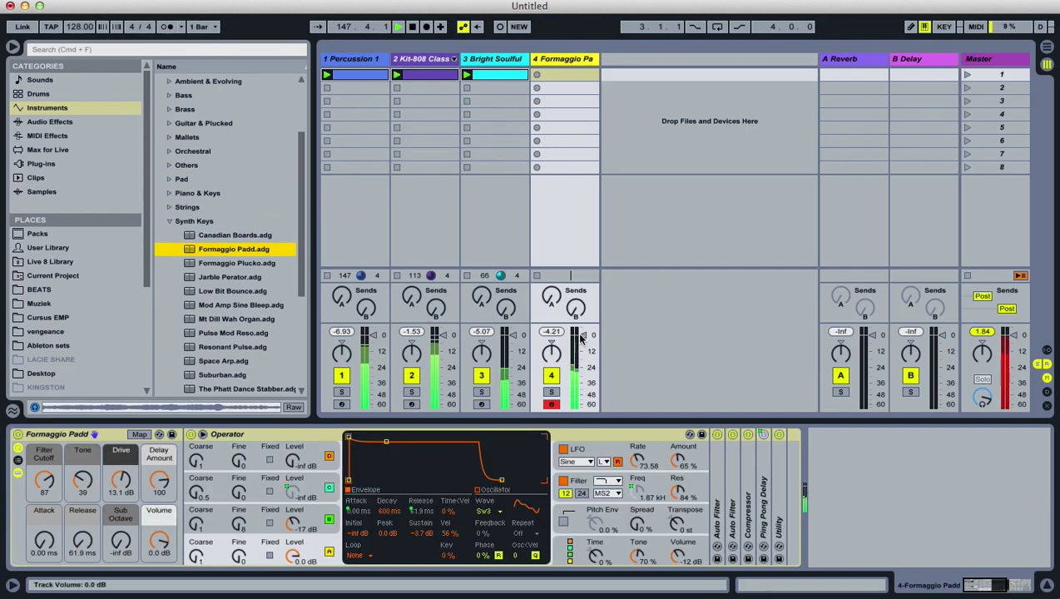
- Record a chord clip in the first slot of the Formaggio Padd track and shorten its loop to six bars
{"action": "left_click", "coordinate": [536, 74]}
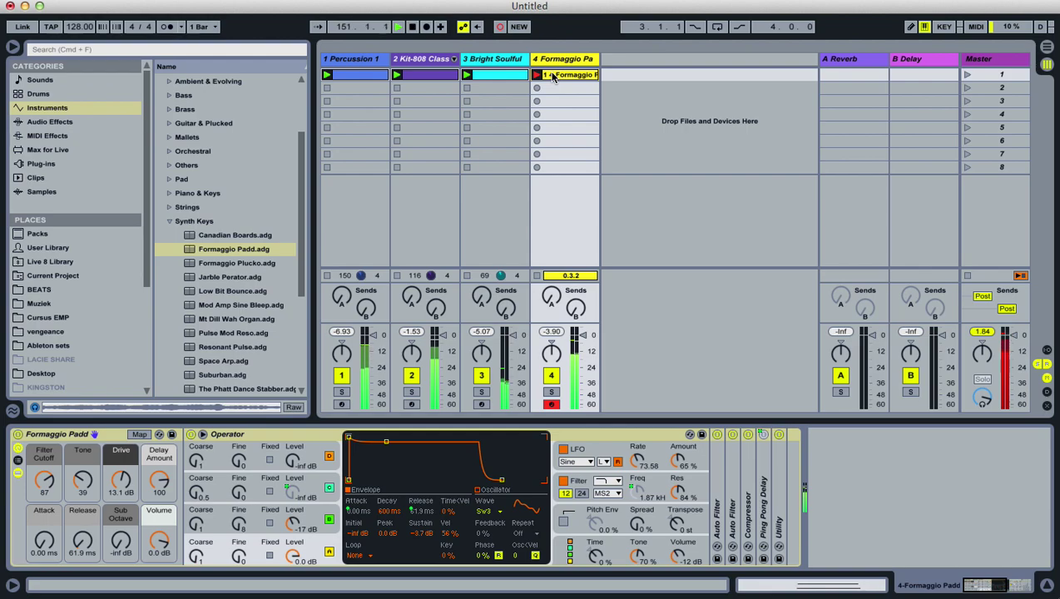
{"action": "left_click", "coordinate": [552, 76]}
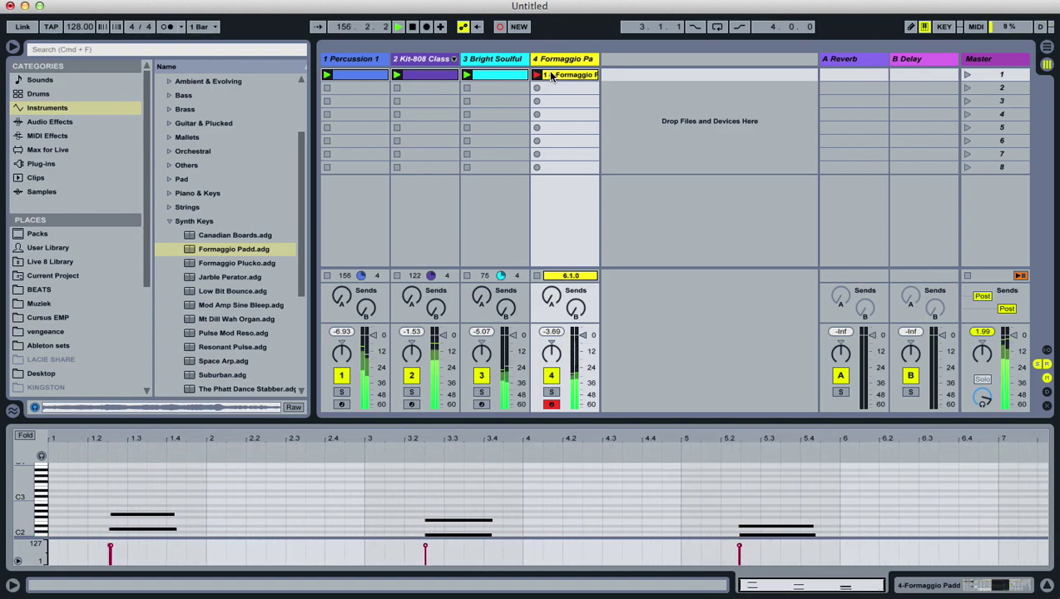
{"action": "key", "text": "space"}
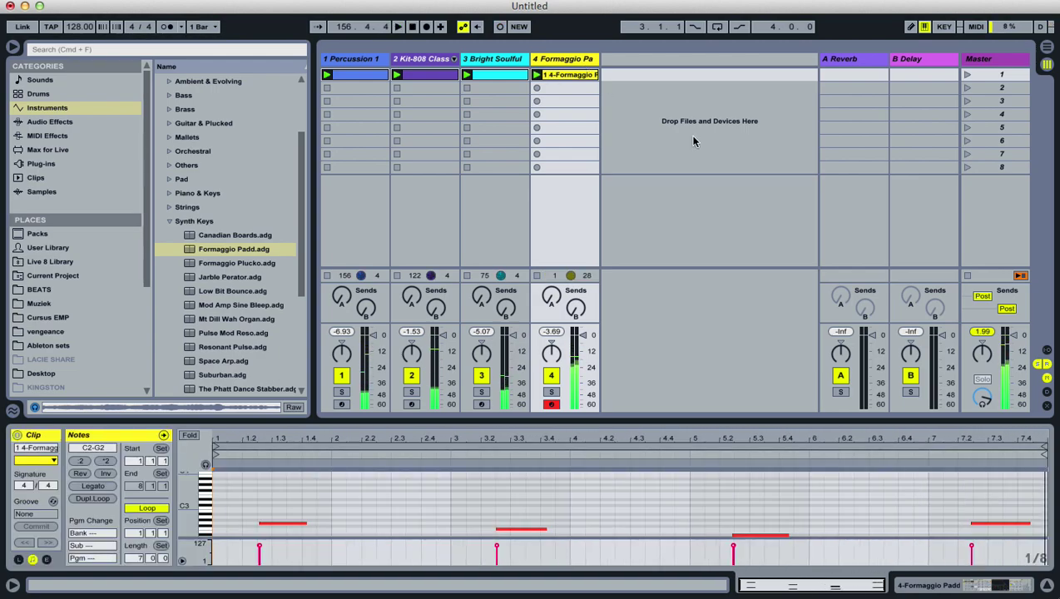
{"action": "left_click_drag", "start_coordinate": [1040, 446], "coordinate": [929, 450]}
{"action": "scroll", "coordinate": [822, 490], "scroll_direction": "down", "scroll_amount": 2}
{"action": "key", "text": "space"}
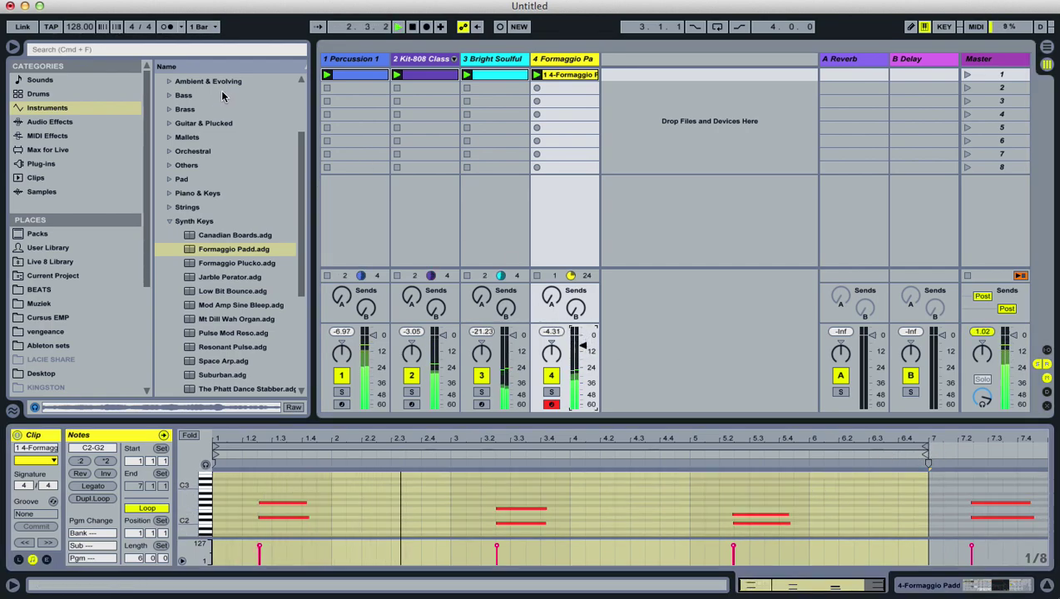
- Add a high-pass Auto Filter at about 344 Hz to the Formaggio Padd track and raise its send to the Delay return
{"action": "left_click", "coordinate": [116, 106]}
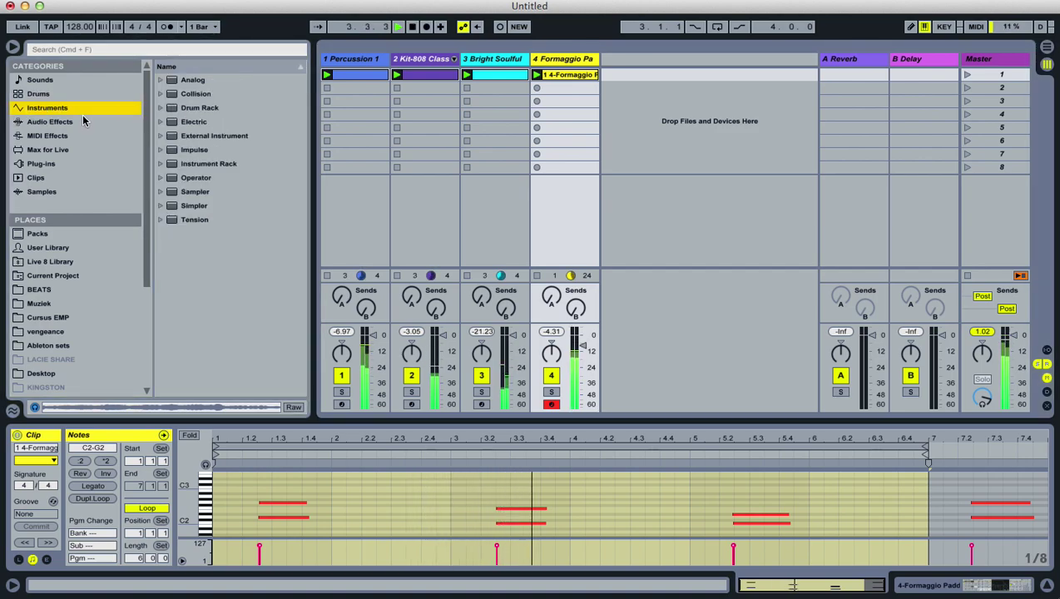
{"action": "left_click", "coordinate": [50, 121]}
{"action": "left_click_drag", "start_coordinate": [182, 109], "coordinate": [559, 122]}
{"action": "left_click", "coordinate": [820, 530]}
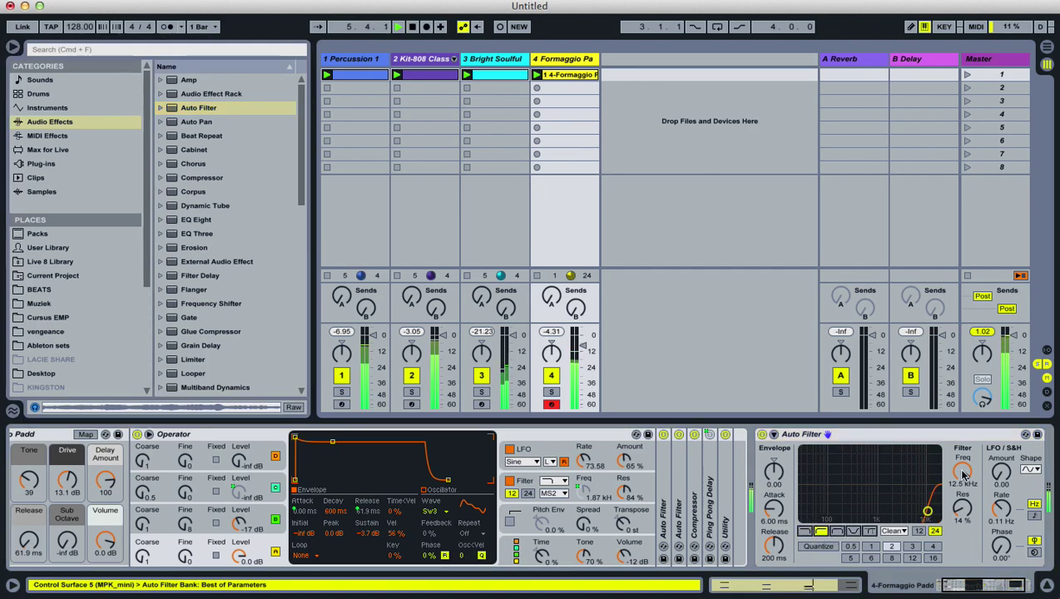
{"action": "left_click_drag", "start_coordinate": [955, 480], "coordinate": [967, 494]}
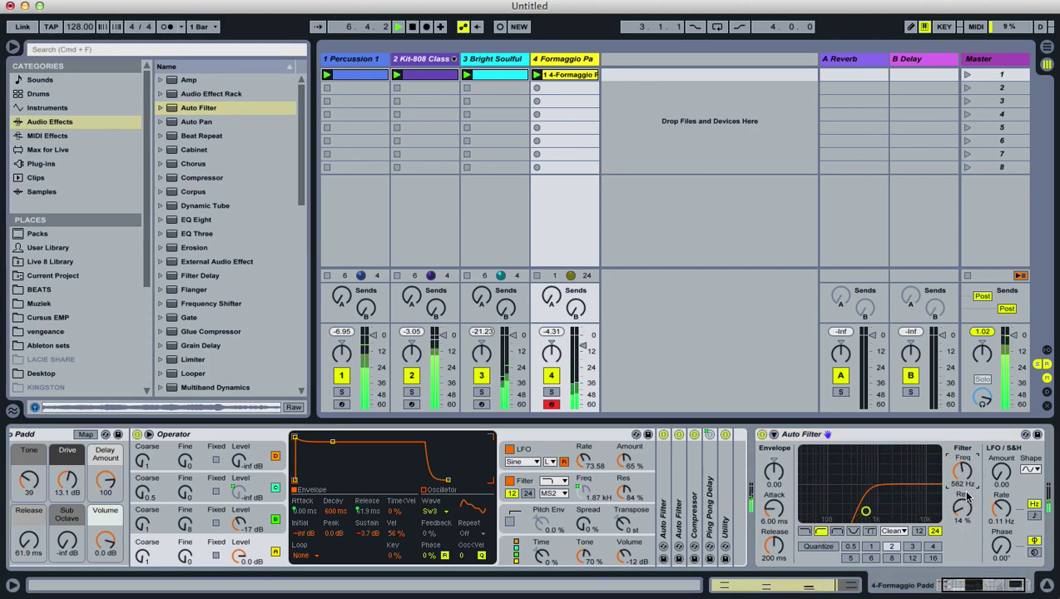
{"action": "left_click", "coordinate": [982, 580]}
{"action": "left_click_drag", "start_coordinate": [889, 465], "coordinate": [889, 471]}
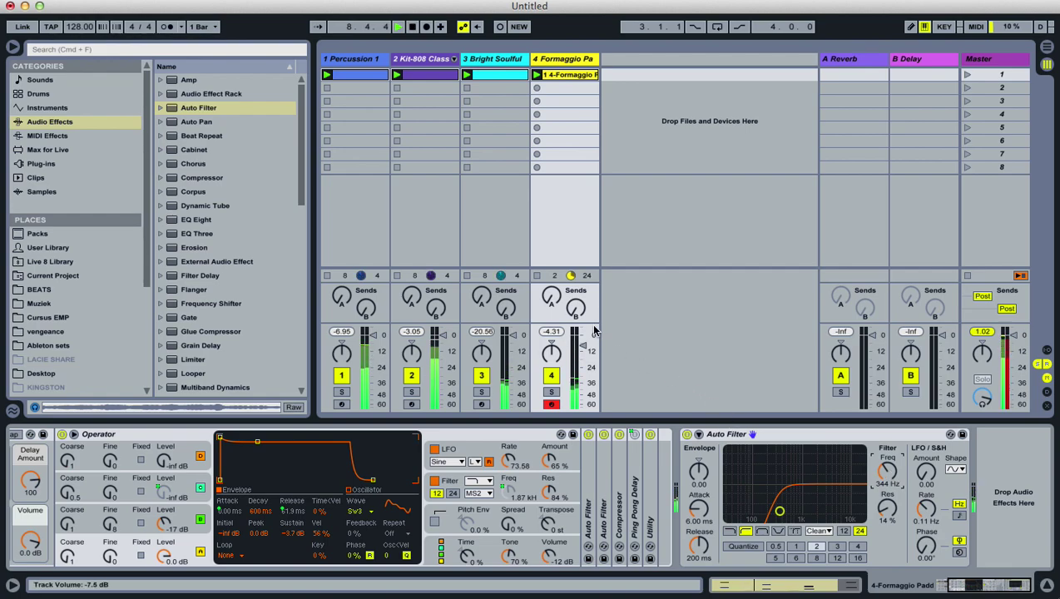
{"action": "left_click_drag", "start_coordinate": [575, 312], "coordinate": [575, 306]}
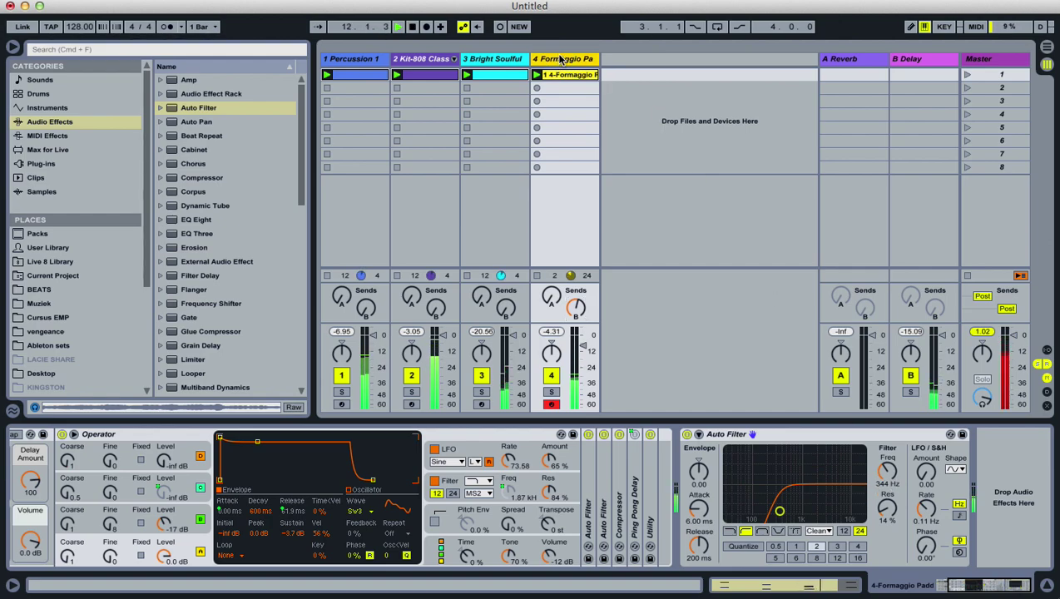
- Insert a new MIDI track after Formaggio Padd, load Analog onto it and place an Arpeggiator before the instrument
{"action": "key", "text": "super+shift+t"}
{"action": "left_click", "coordinate": [83, 108]}
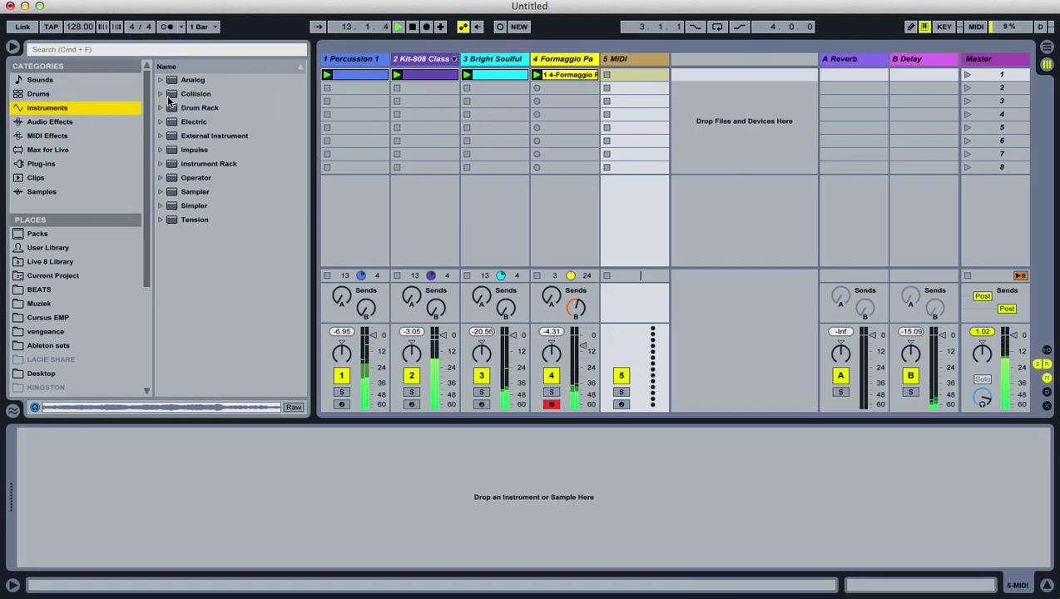
{"action": "left_click_drag", "start_coordinate": [191, 85], "coordinate": [610, 88]}
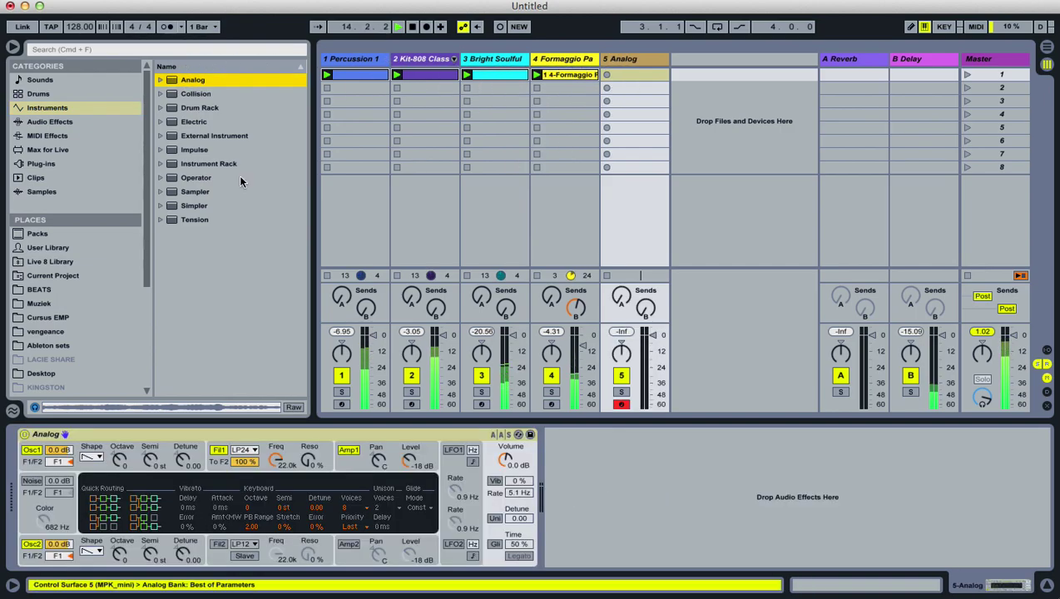
{"action": "left_click", "coordinate": [77, 135]}
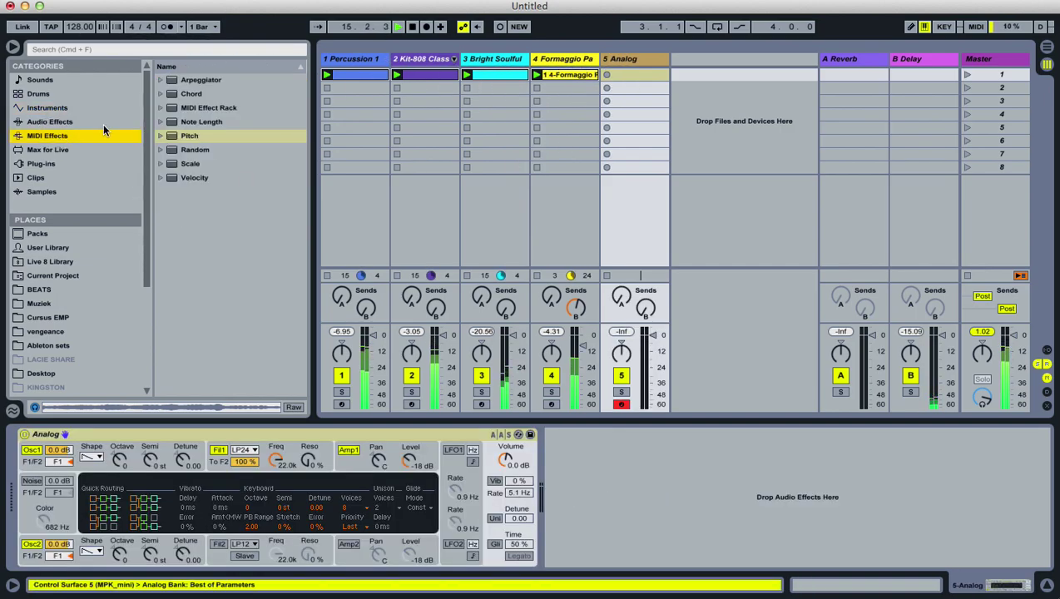
{"action": "left_click_drag", "start_coordinate": [181, 83], "coordinate": [34, 465]}
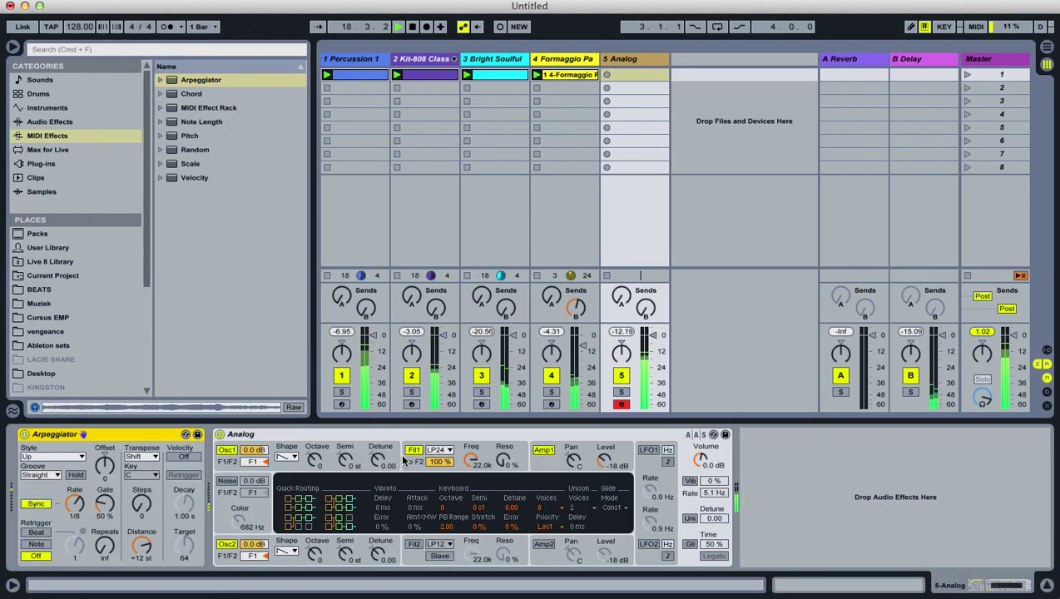
- Lower Analog's oscillator 1 octave to -1 and set the filter 1 frequency to about 181 Hz
{"action": "left_click", "coordinate": [315, 459]}
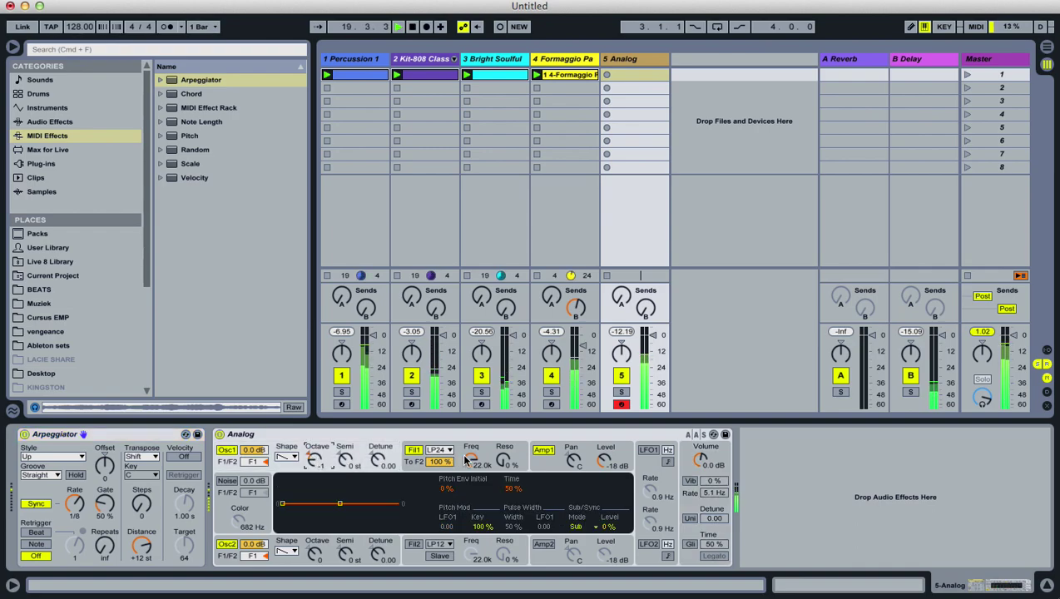
{"action": "left_click_drag", "start_coordinate": [466, 459], "coordinate": [466, 507]}
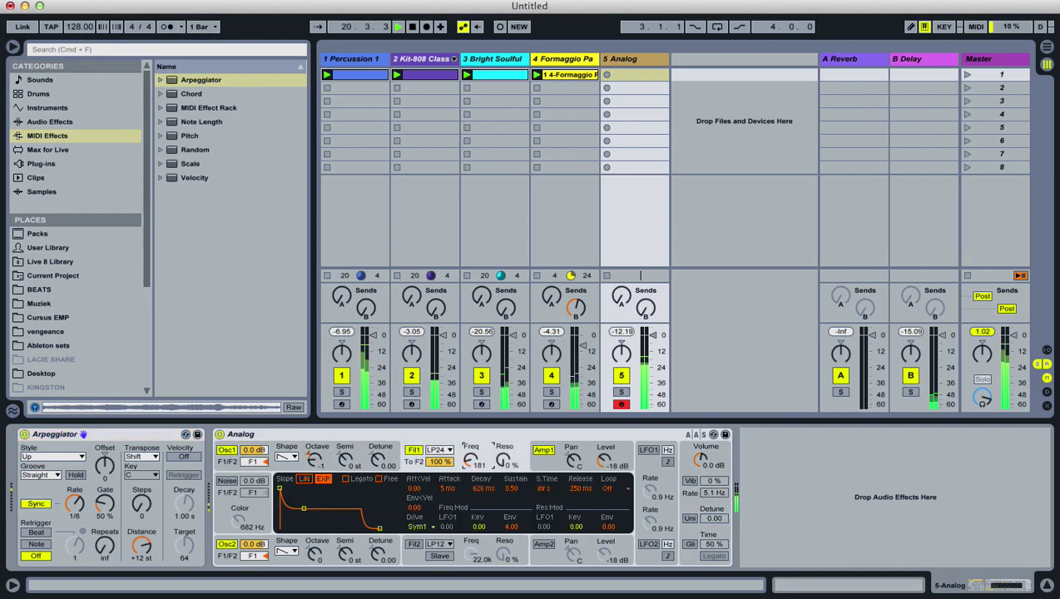
{"action": "key", "text": "z"}
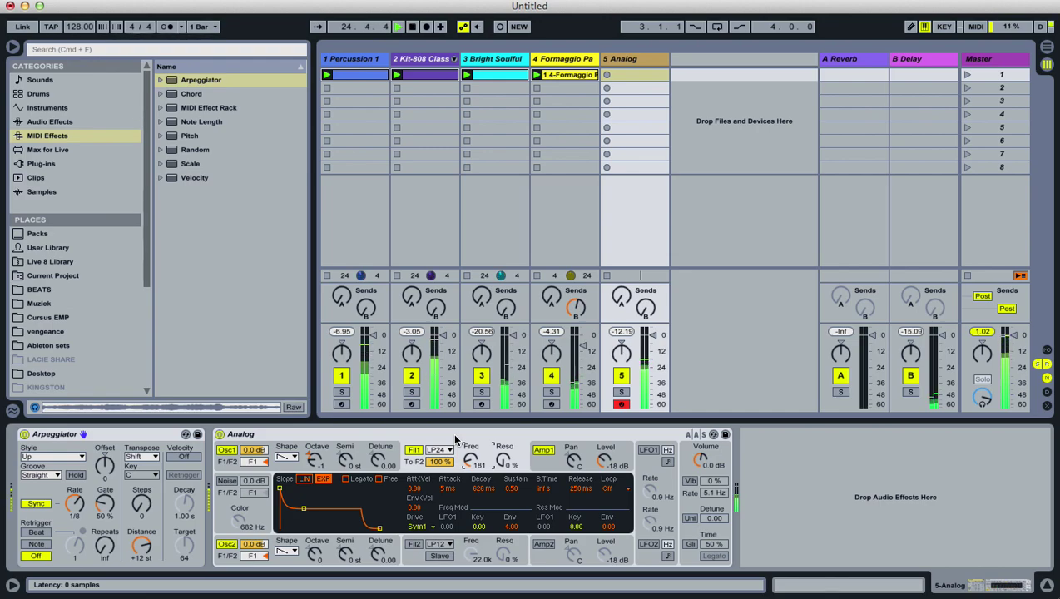
- Record a six-bar looping clip in the first slot of the Analog track and restart playback to hear it
{"action": "left_click", "coordinate": [606, 77]}
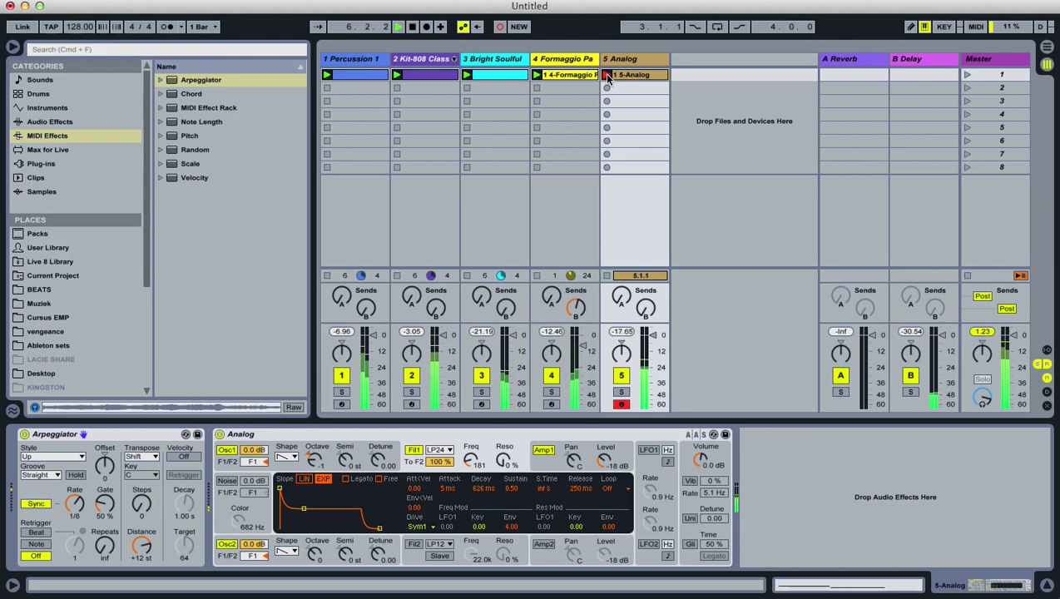
{"action": "left_click", "coordinate": [606, 75]}
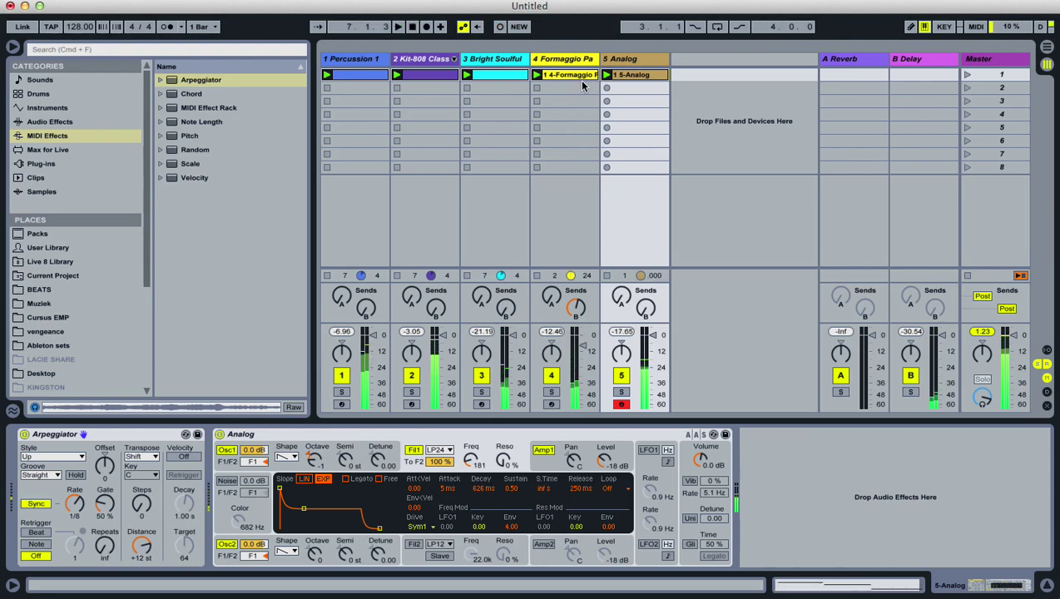
{"action": "double_click", "coordinate": [632, 75]}
{"action": "key", "text": "space"}
{"action": "key", "text": "space"}
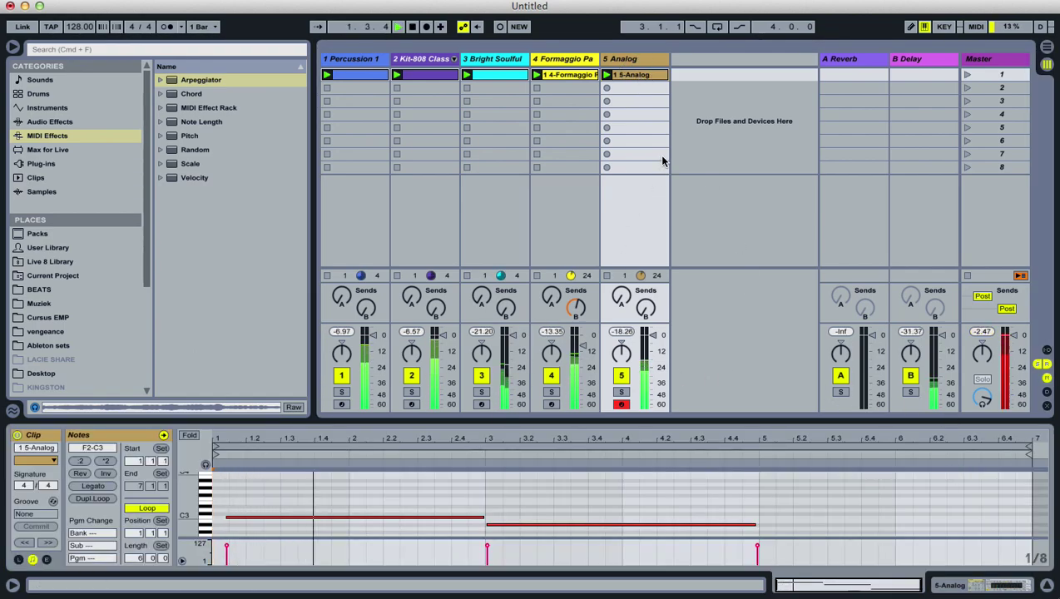
- Duplicate the Analog track with its clip and launch the copied clip on track 6
{"action": "left_click", "coordinate": [638, 62]}
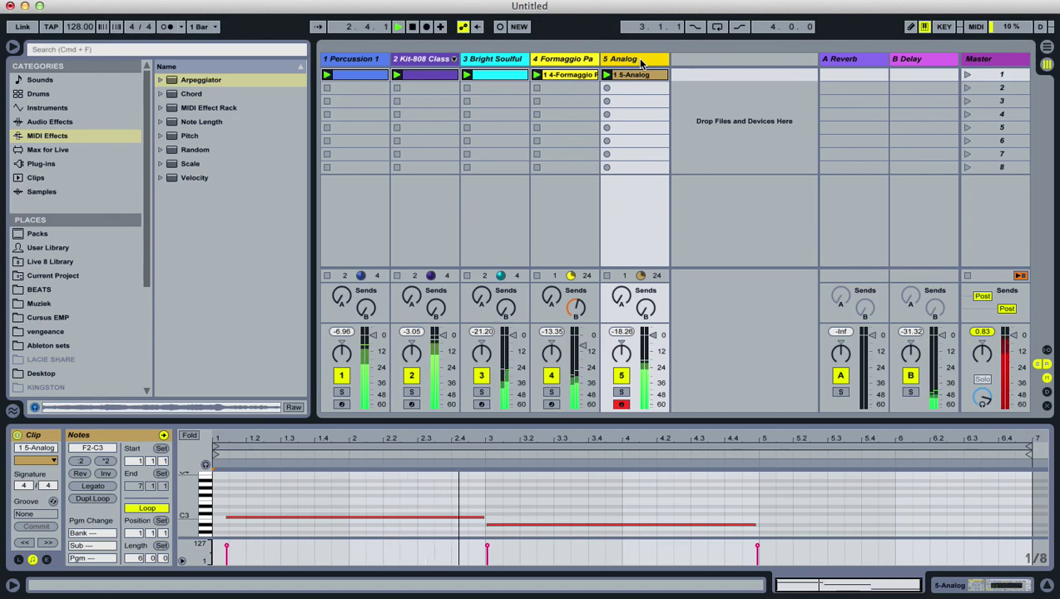
{"action": "right_click", "coordinate": [640, 63]}
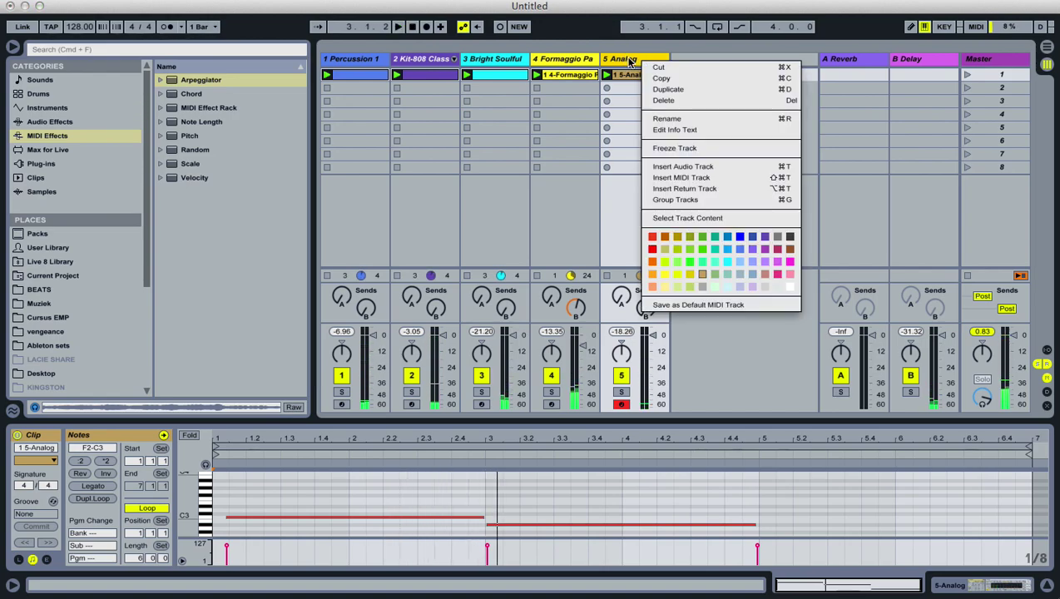
{"action": "left_click", "coordinate": [670, 89]}
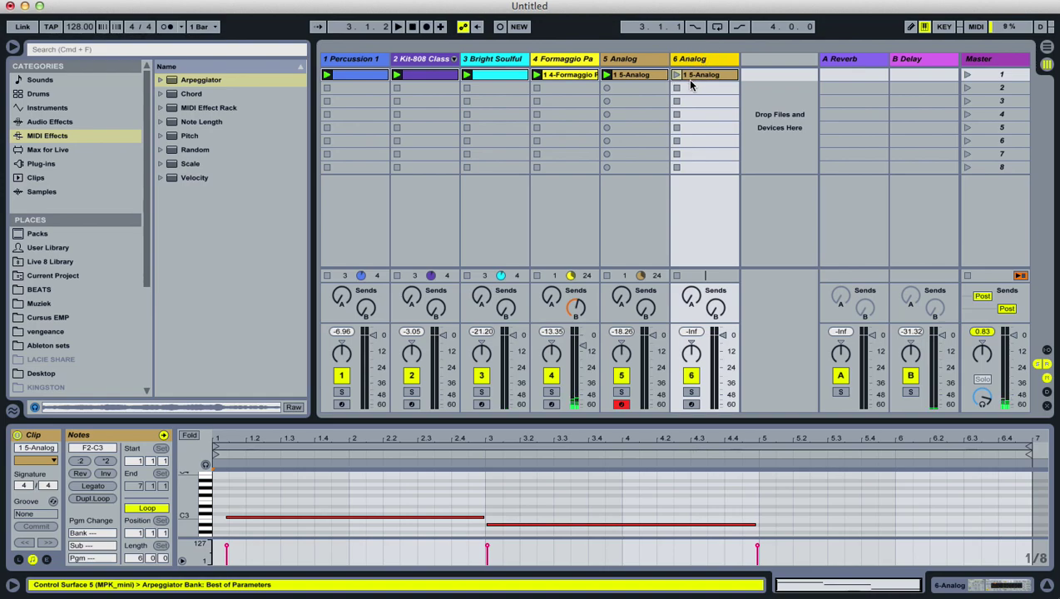
{"action": "left_click", "coordinate": [676, 75]}
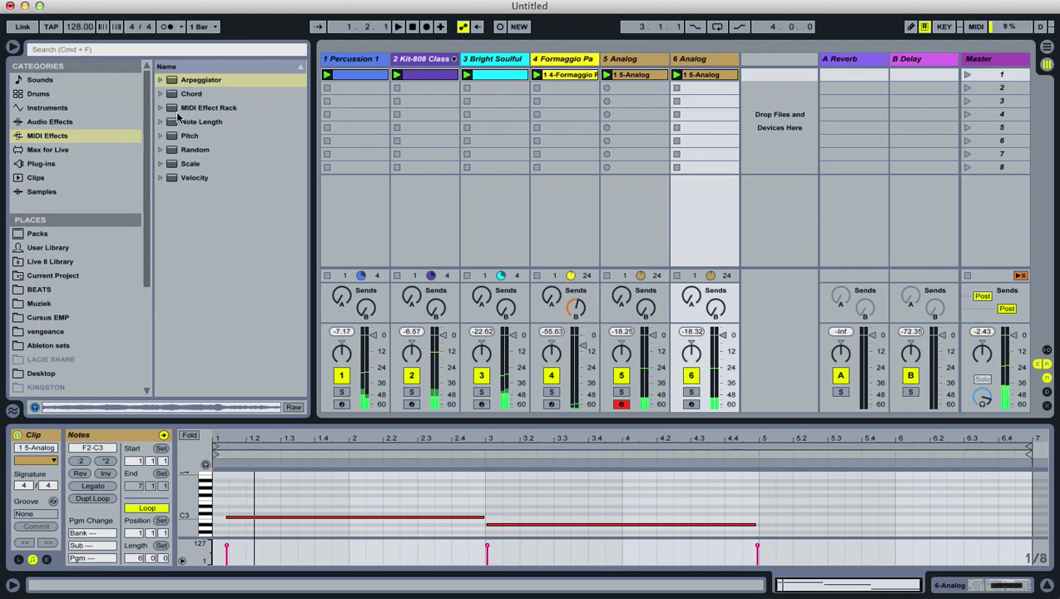
- Load the All Alone Pad preset from Ambient & Evolving onto track 6 and restart playback
{"action": "left_click", "coordinate": [52, 108]}
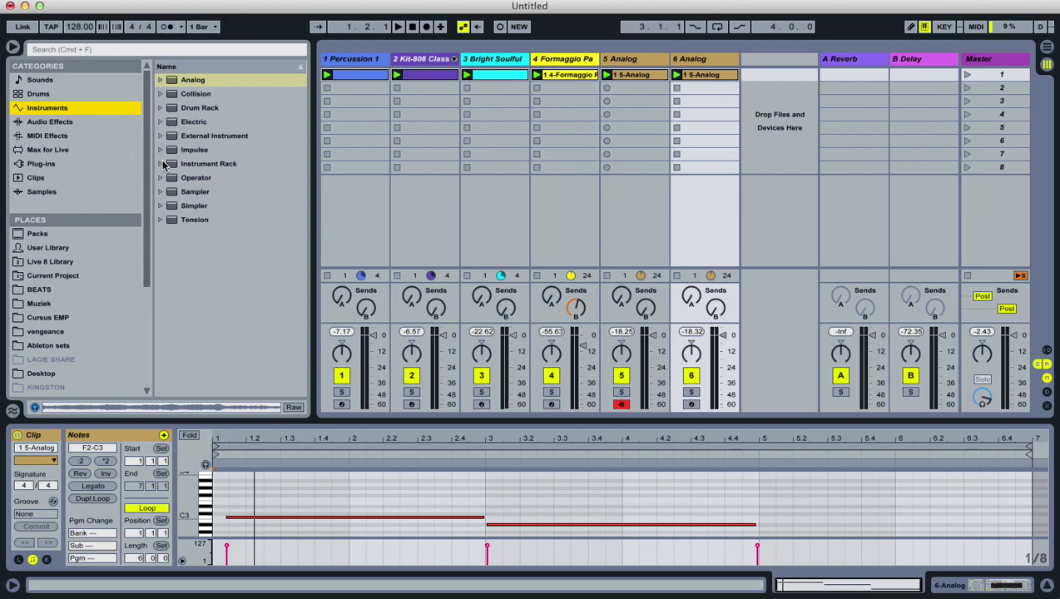
{"action": "left_click", "coordinate": [164, 165]}
{"action": "left_click", "coordinate": [171, 178]}
{"action": "left_click_drag", "start_coordinate": [218, 192], "coordinate": [701, 118]}
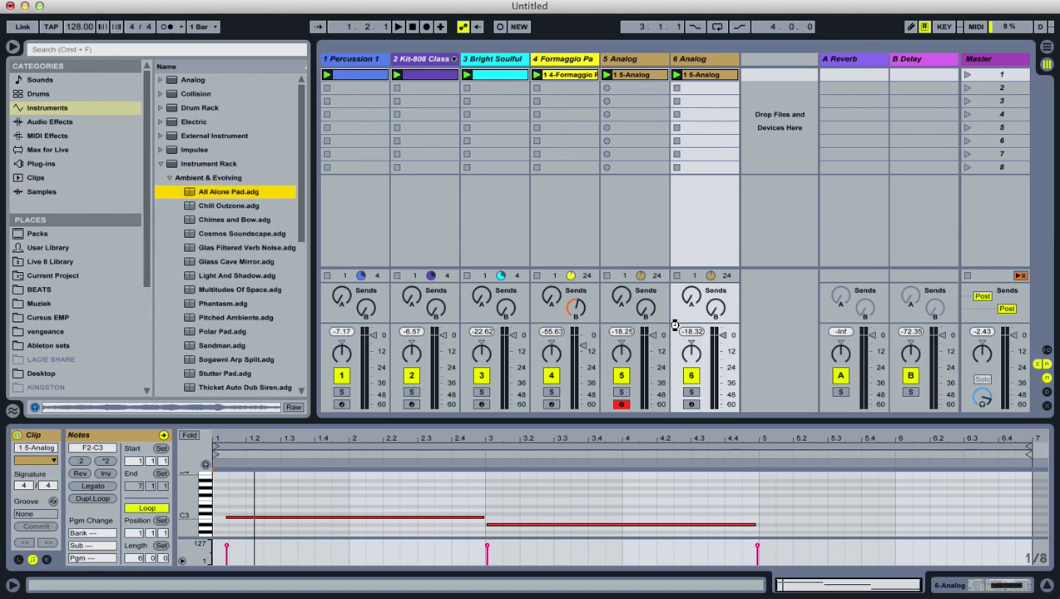
{"action": "left_click_drag", "start_coordinate": [675, 324], "coordinate": [676, 325]}
{"action": "key", "text": "space"}
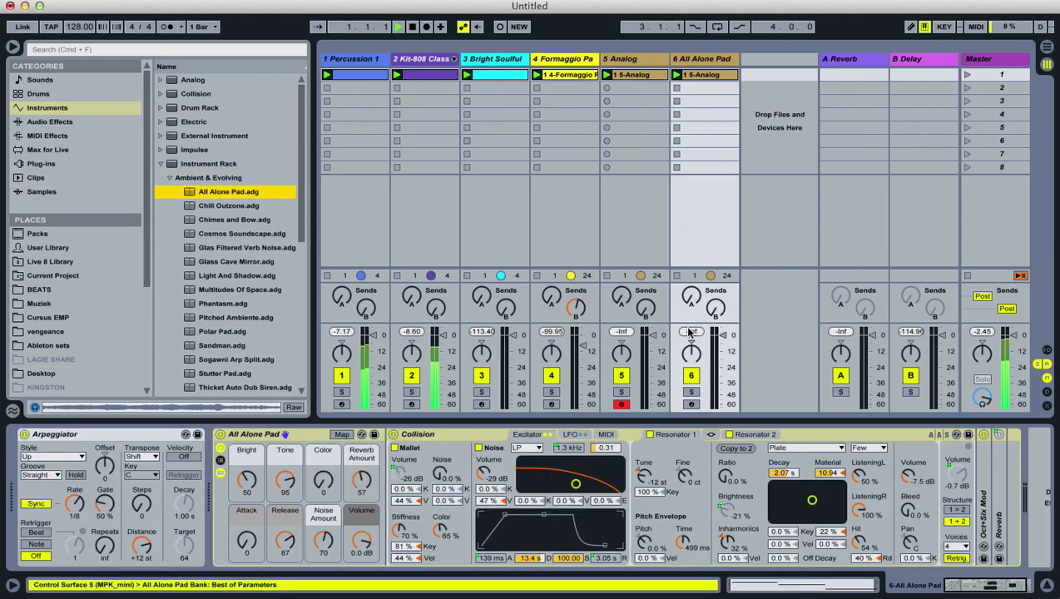
- Hot-swap through the Ambient & Evolving presets on track 6 and settle on Glass Cave Mirror
{"action": "left_click", "coordinate": [362, 435]}
{"action": "key", "text": "Down"}
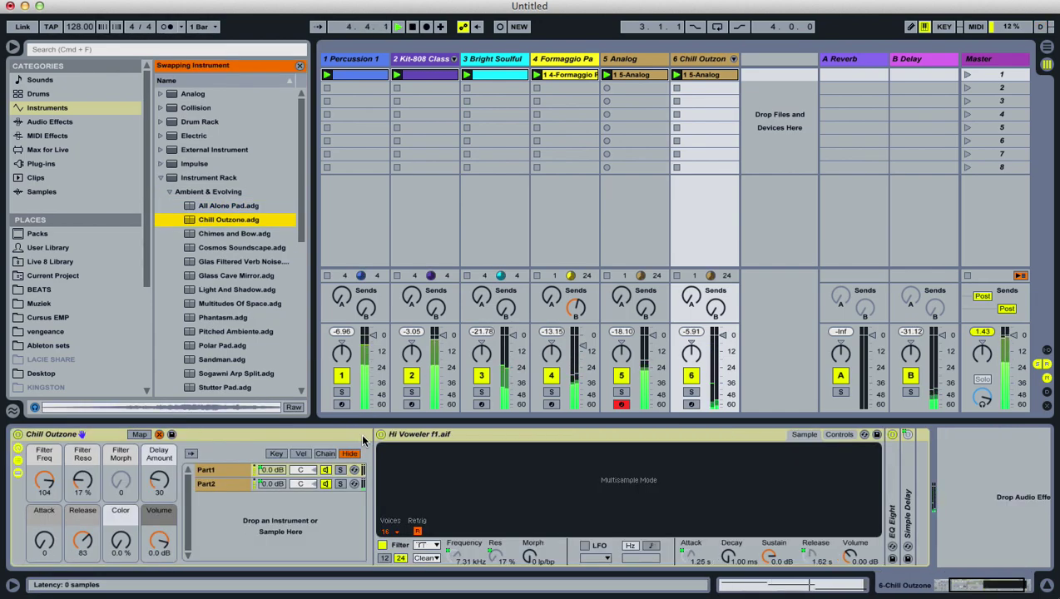
{"action": "key", "text": "Down"}
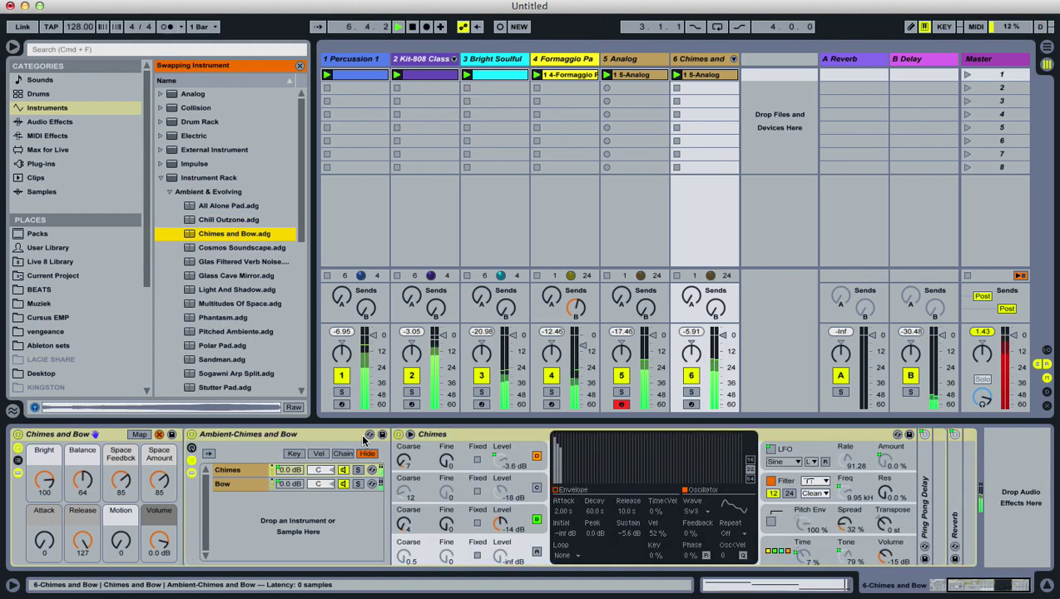
{"action": "key", "text": "Down"}
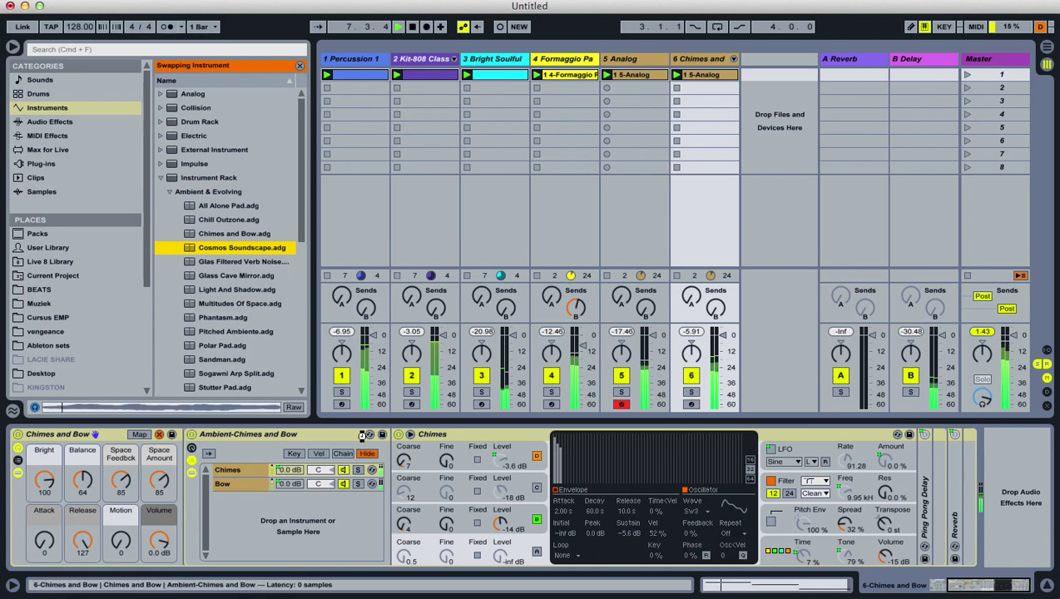
{"action": "key", "text": "Down"}
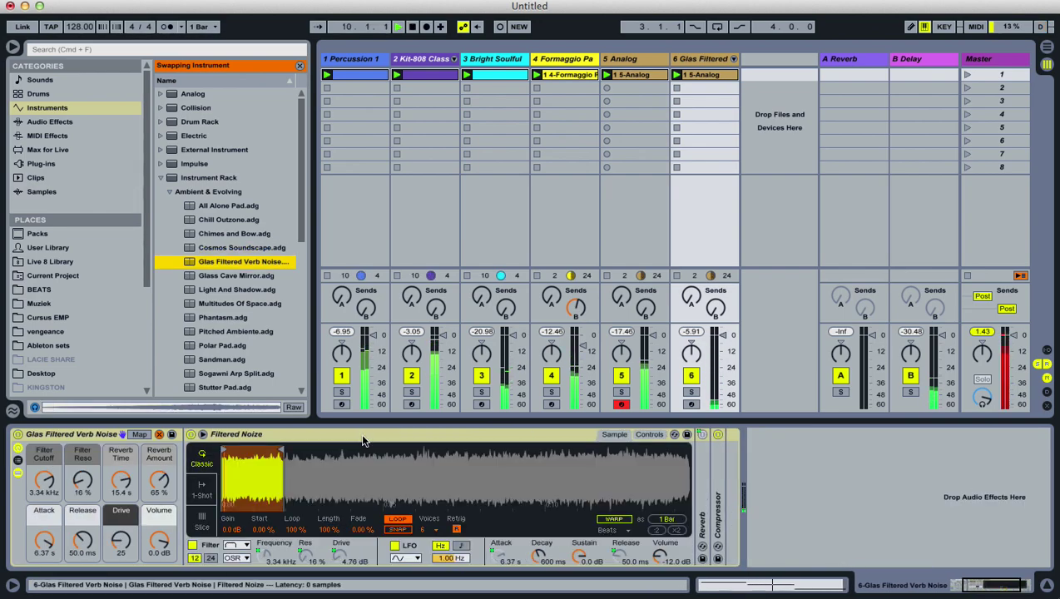
{"action": "key", "text": "Down"}
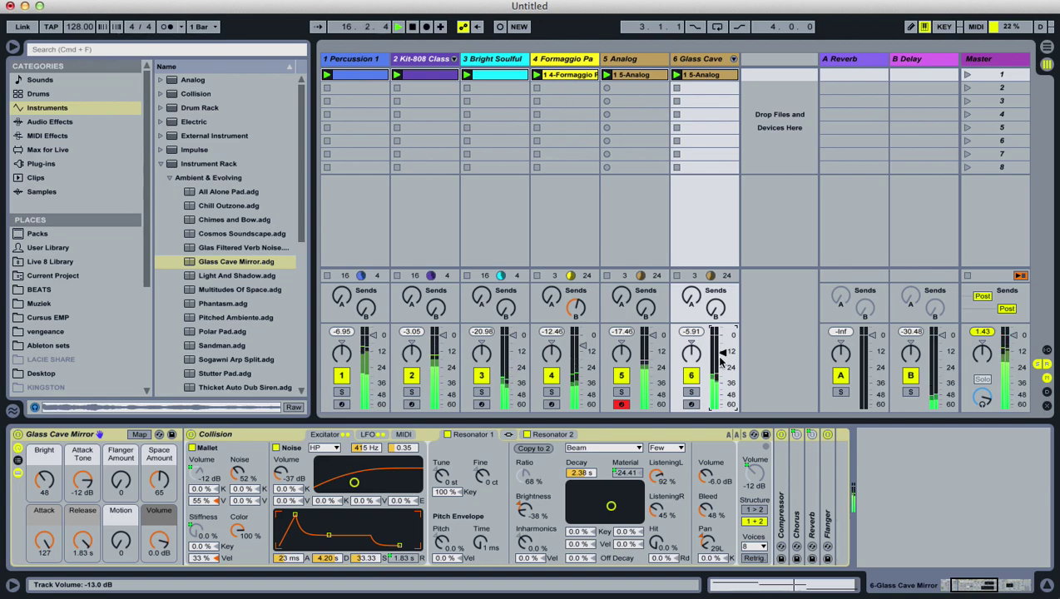
- Add a high-pass Auto Filter at about 238 Hz to the Glass Cave Mirror track and slightly raise the track's volume
{"action": "left_click", "coordinate": [72, 124]}
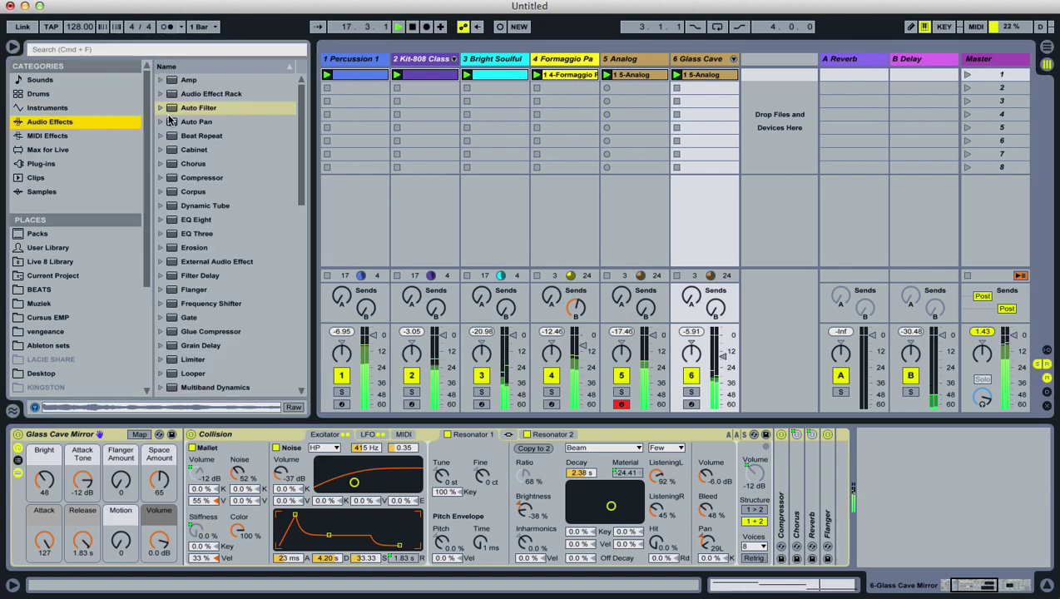
{"action": "left_click_drag", "start_coordinate": [193, 107], "coordinate": [721, 148]}
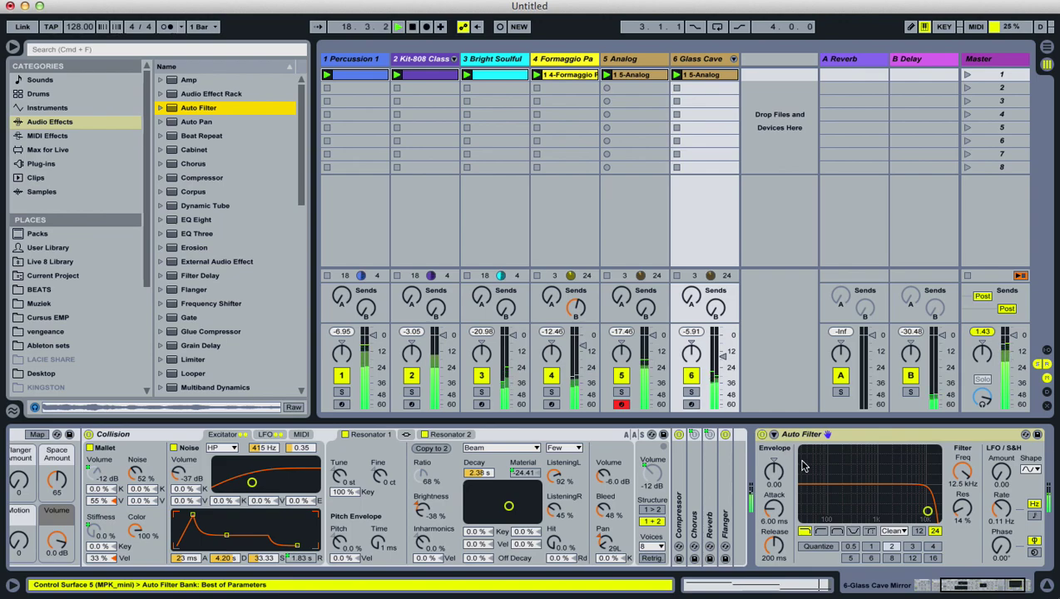
{"action": "left_click_drag", "start_coordinate": [961, 472], "coordinate": [962, 540]}
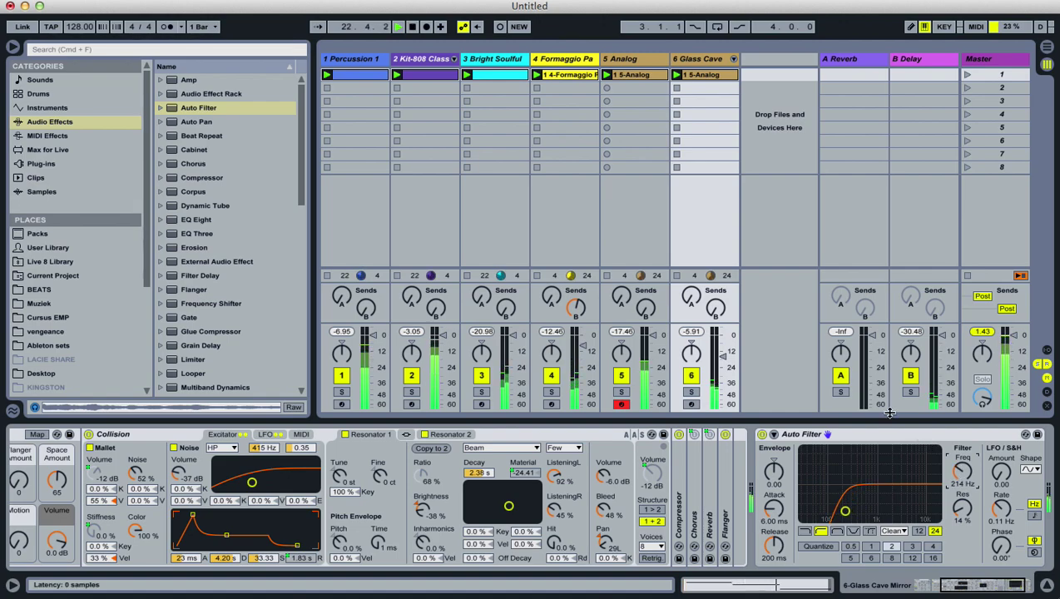
{"action": "left_click_drag", "start_coordinate": [723, 355], "coordinate": [721, 346]}
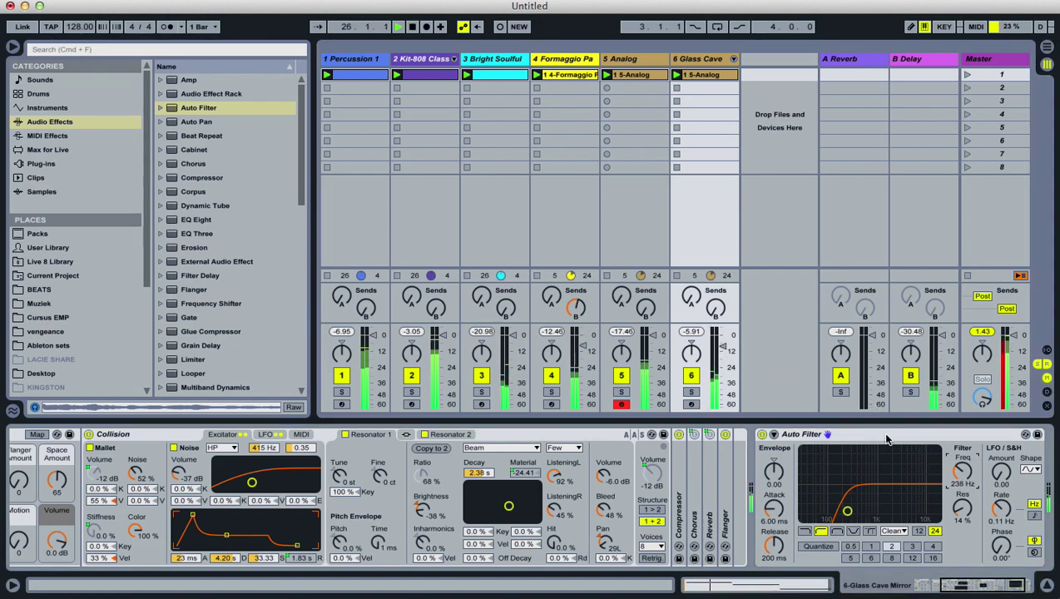
- Set the Glass Cave track's volume to -7.0 dB and add a second Auto Filter as a low-pass at about 3.88 kHz
{"action": "left_click_drag", "start_coordinate": [722, 348], "coordinate": [722, 346]}
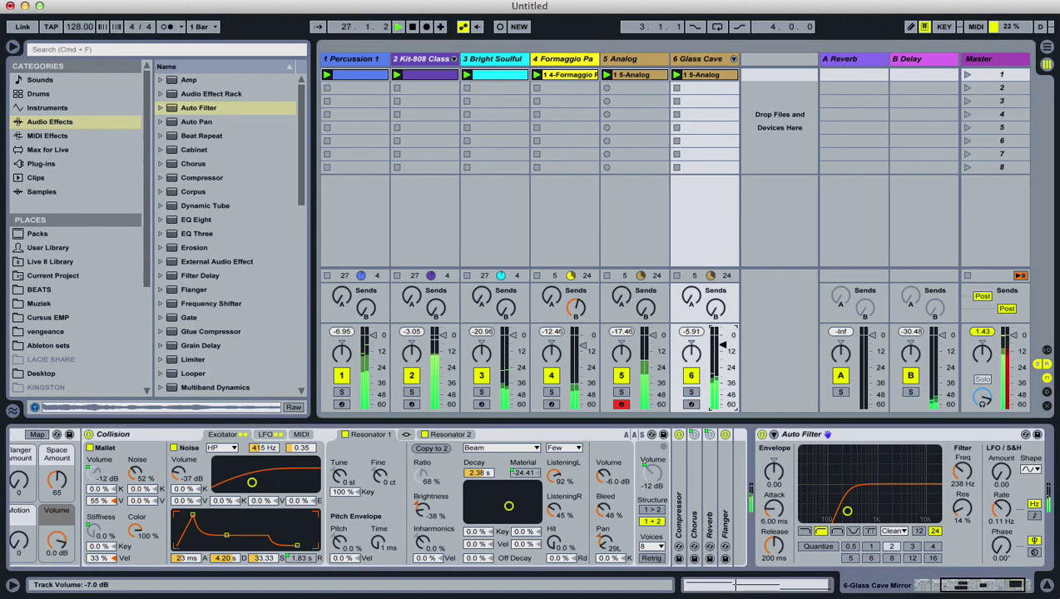
{"action": "left_click_drag", "start_coordinate": [204, 106], "coordinate": [870, 349]}
{"action": "left_click_drag", "start_coordinate": [965, 471], "coordinate": [965, 505]}
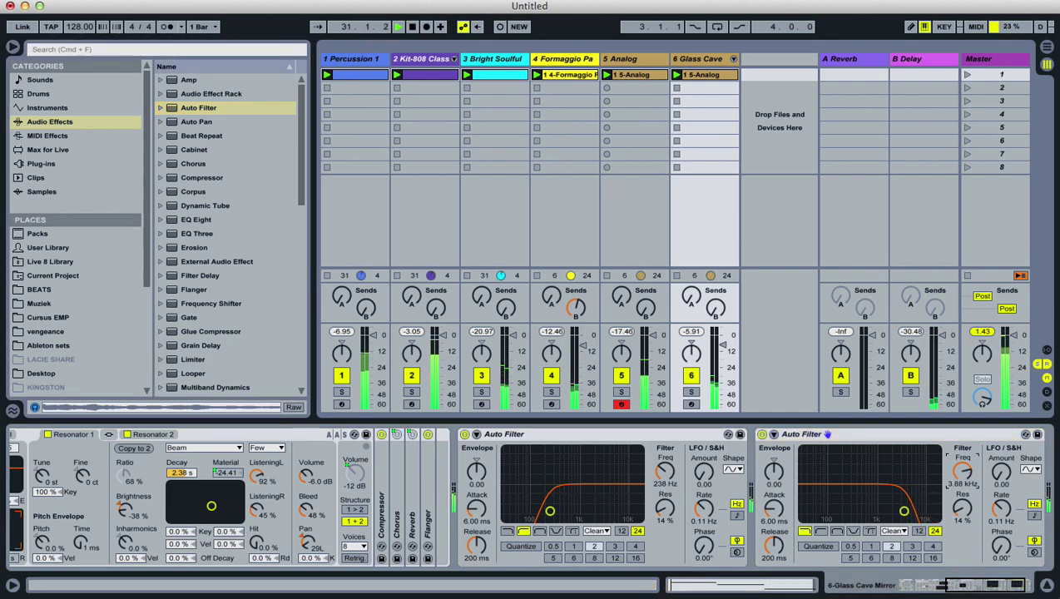
- Detune the Analog track's second oscillator to 0.03 and raise the track's send to the A Reverb return
{"action": "left_click", "coordinate": [630, 63]}
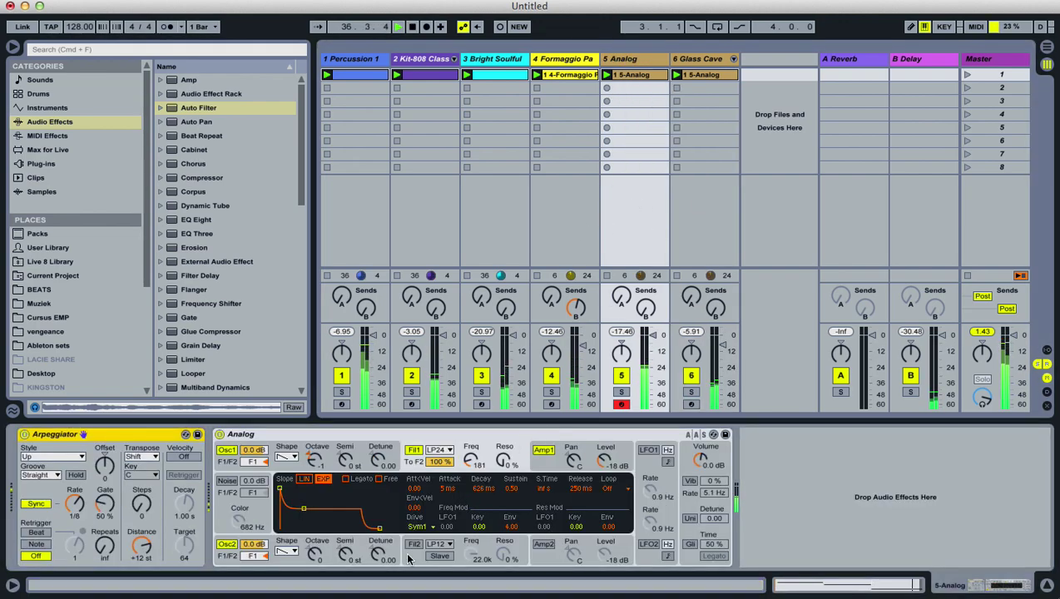
{"action": "left_click", "coordinate": [378, 553]}
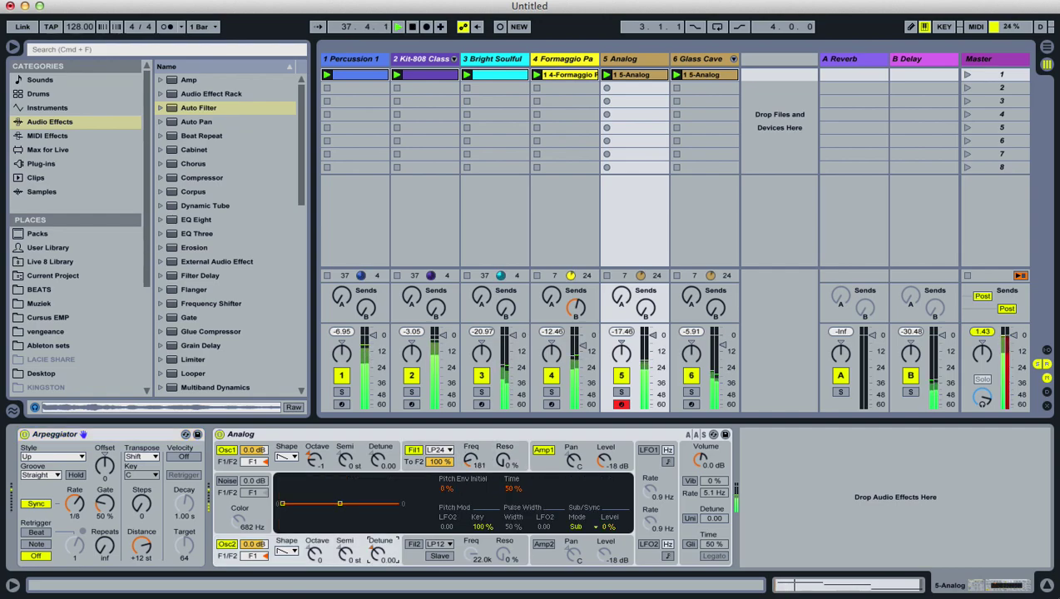
{"action": "left_click_drag", "start_coordinate": [378, 553], "coordinate": [376, 555]}
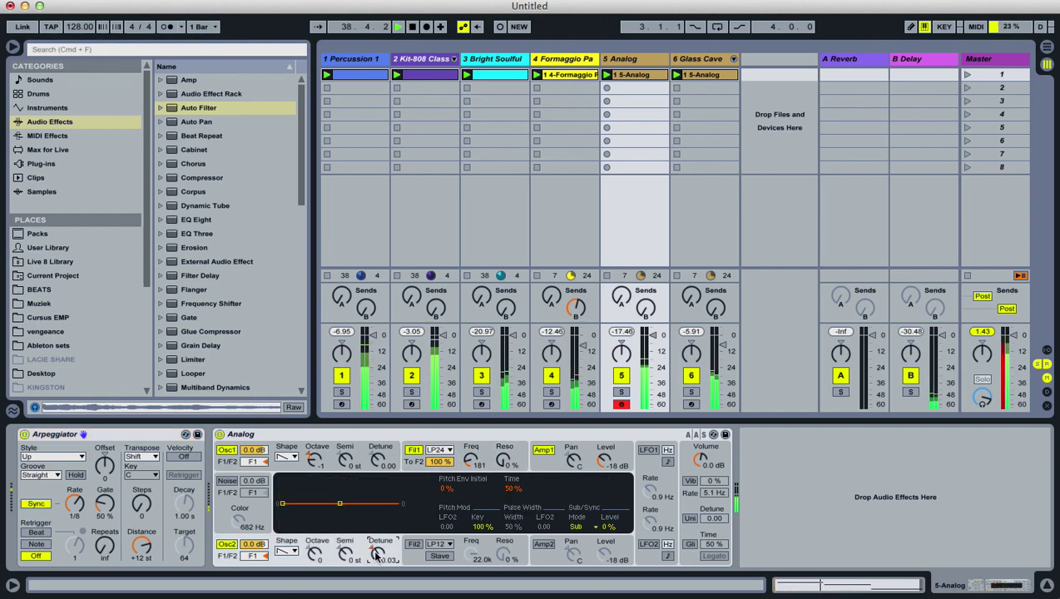
{"action": "left_click_drag", "start_coordinate": [621, 297], "coordinate": [622, 297]}
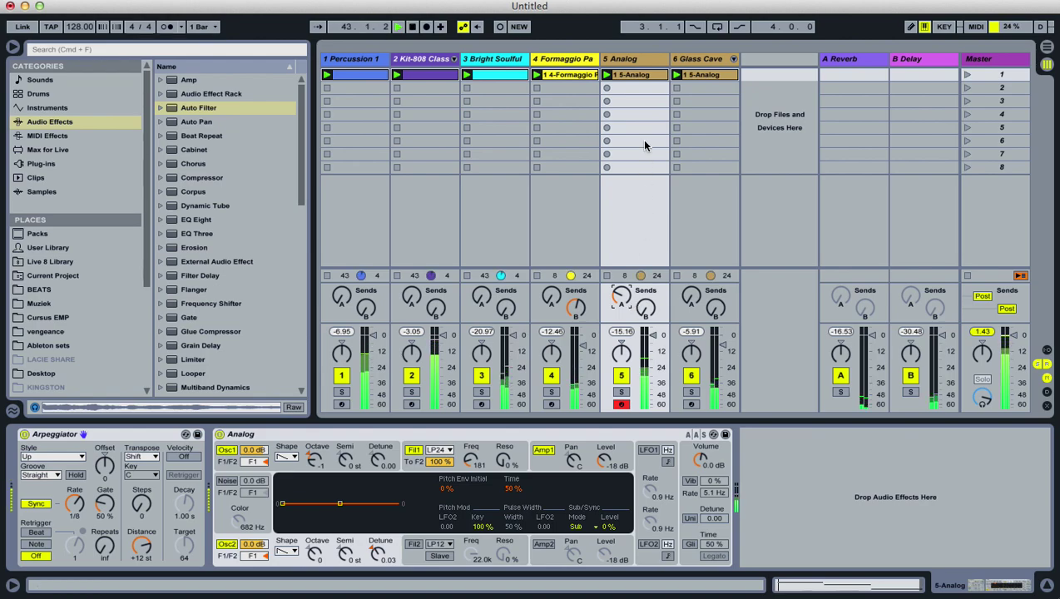
- Insert a new MIDI track after the Glass Cave track and create an empty MIDI clip in its first slot
{"action": "left_click", "coordinate": [705, 60]}
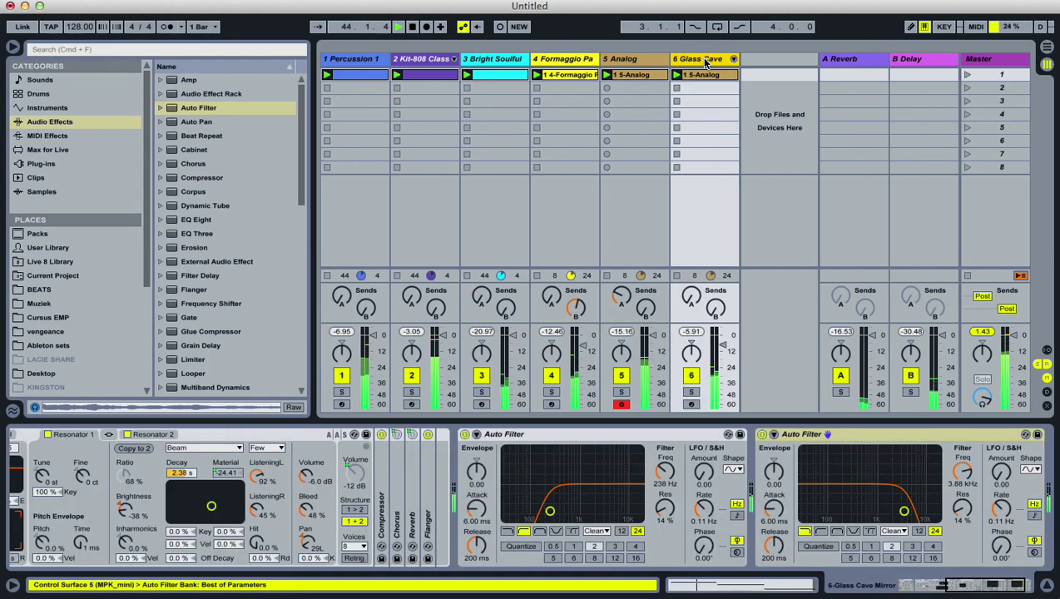
{"action": "key", "text": "super+shift+t"}
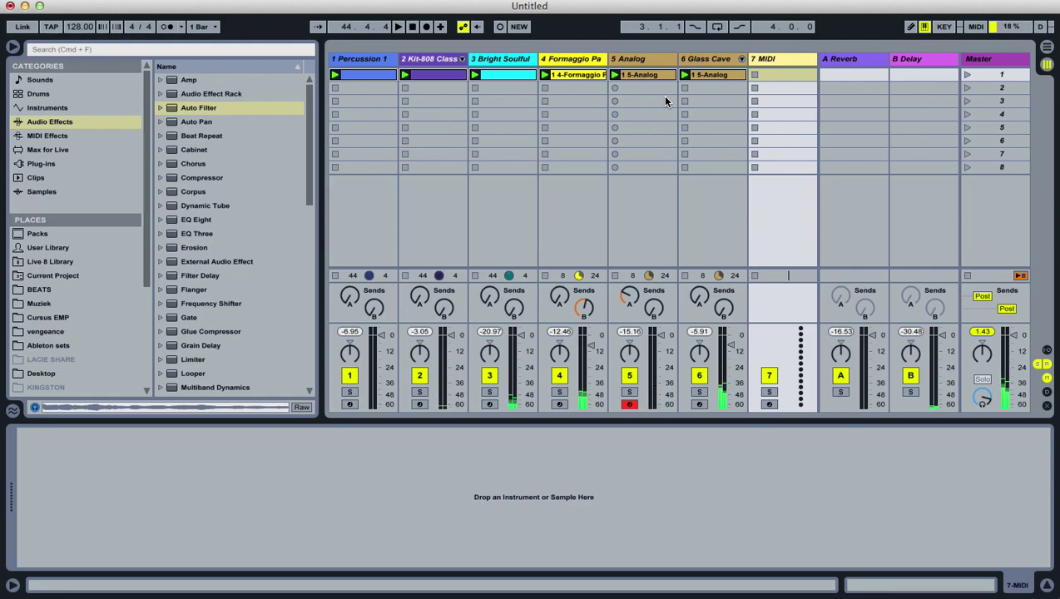
{"action": "key", "text": "space"}
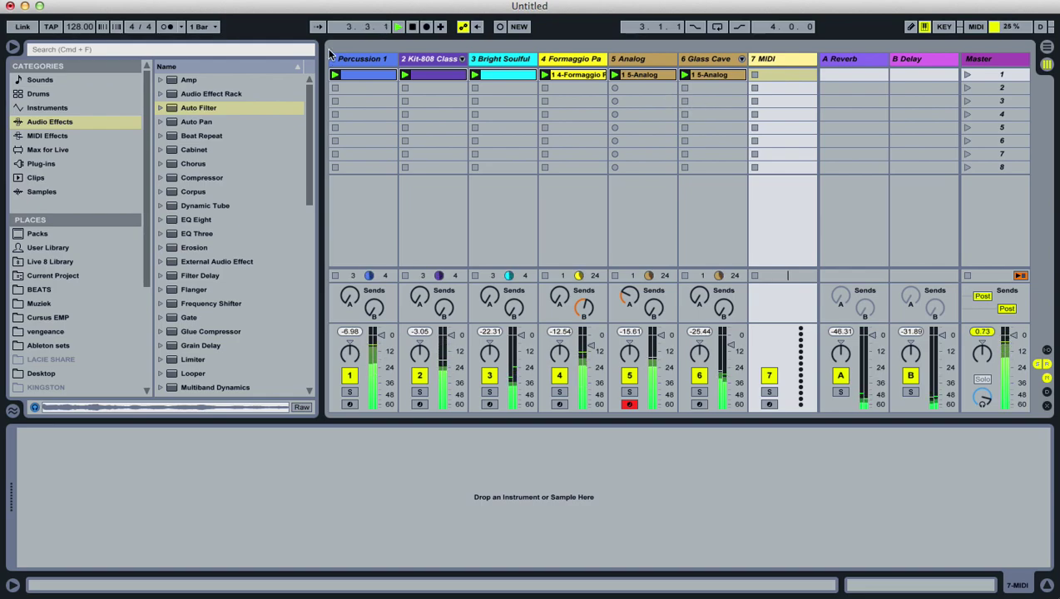
{"action": "left_click", "coordinate": [52, 192]}
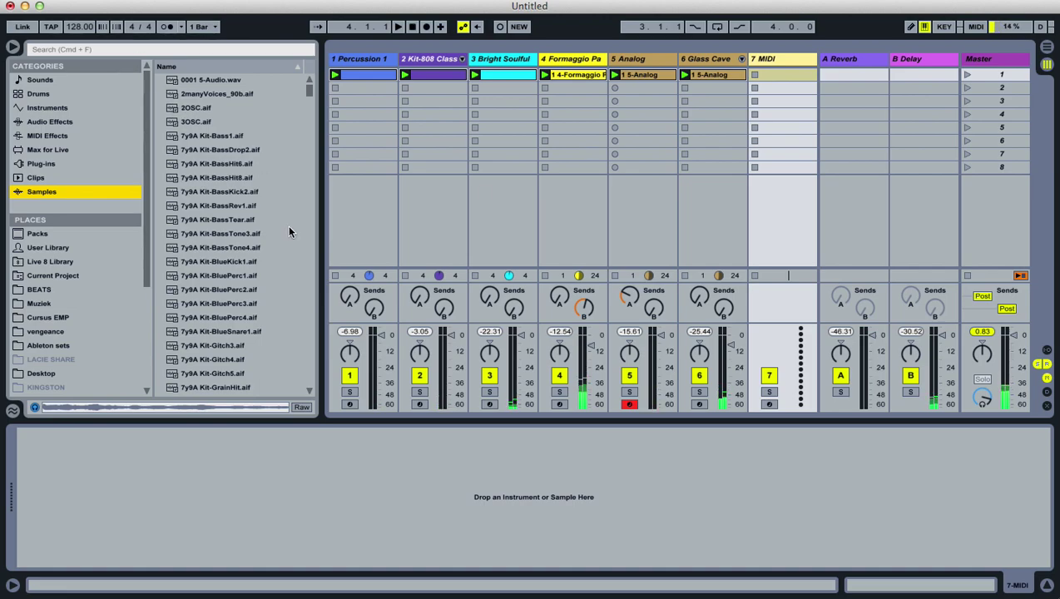
{"action": "double_click", "coordinate": [778, 75]}
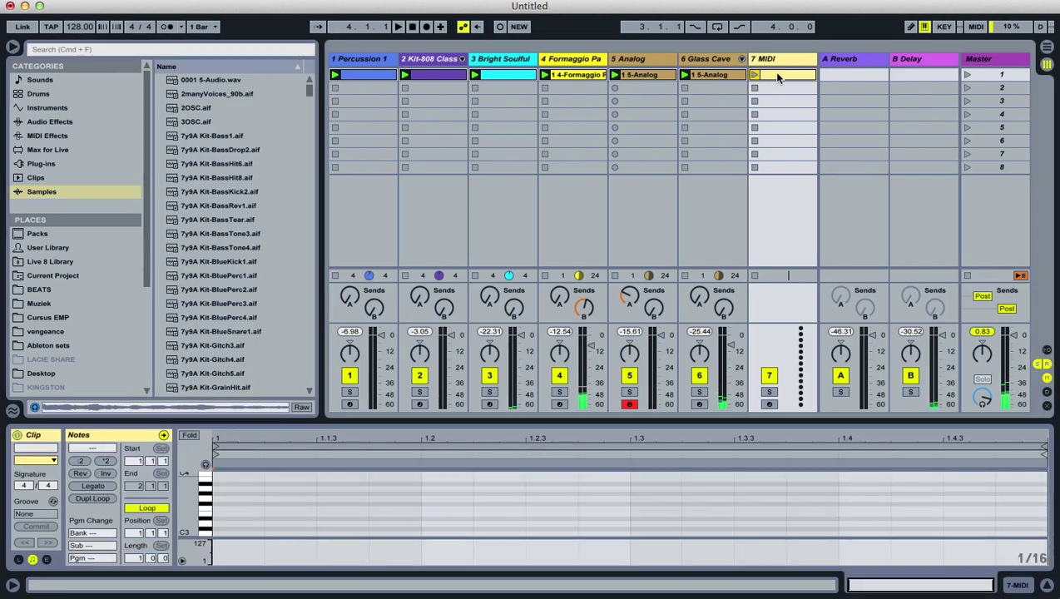
- Enter 1/16 notes on the four beats of the new clip, alternating C3 and D3, and launch the clip
{"action": "double_click", "coordinate": [250, 532]}
{"action": "double_click", "coordinate": [451, 523]}
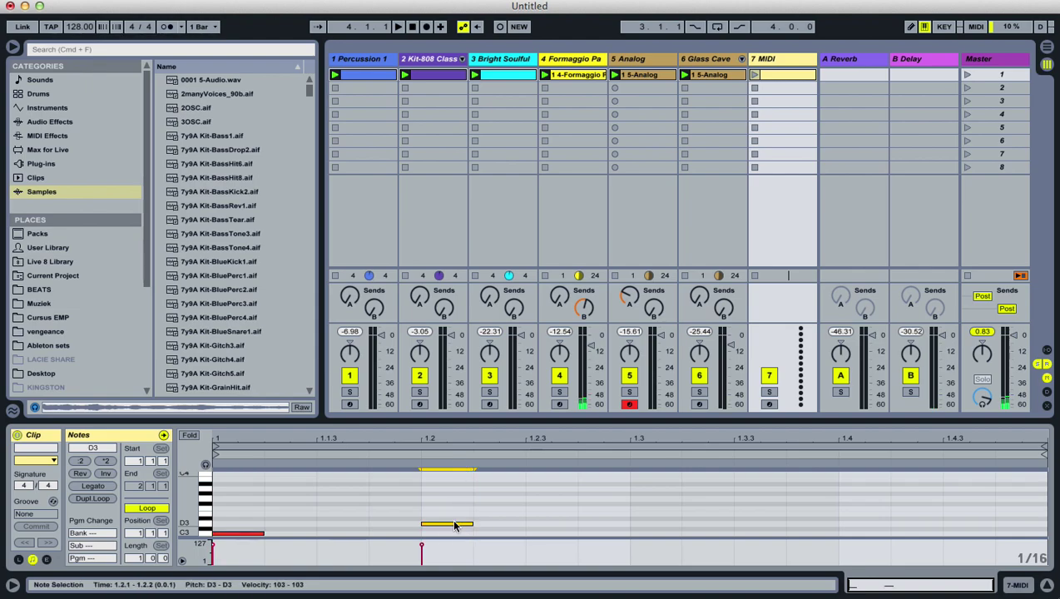
{"action": "double_click", "coordinate": [655, 533]}
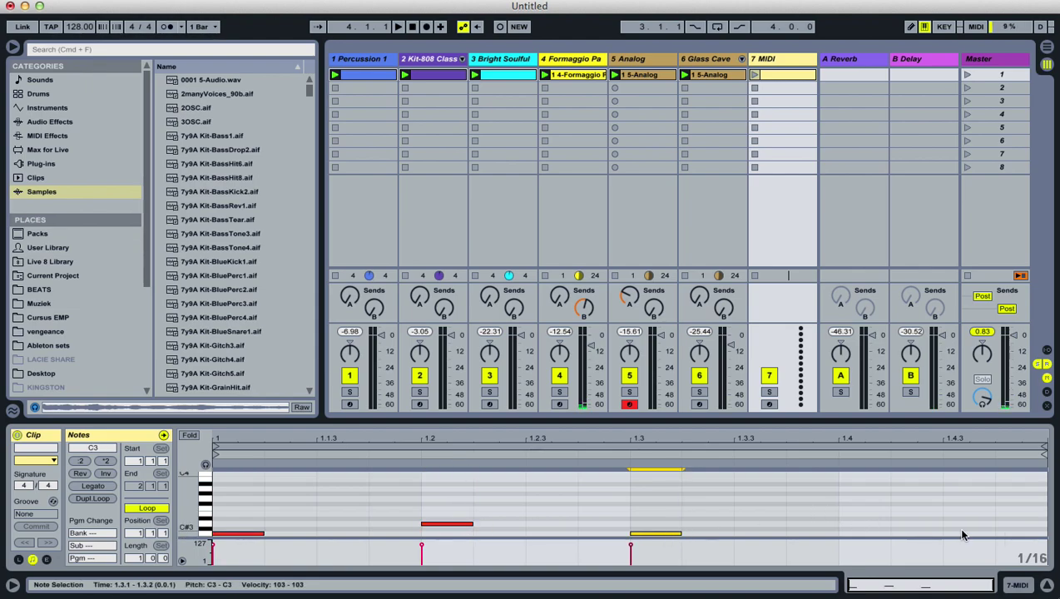
{"action": "double_click", "coordinate": [867, 523]}
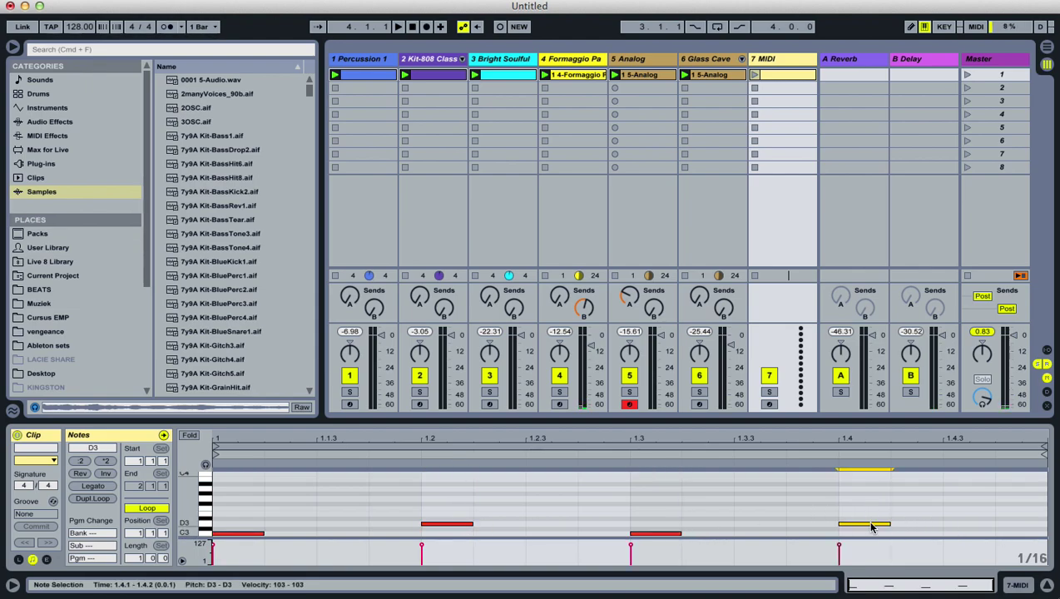
{"action": "left_click", "coordinate": [754, 76]}
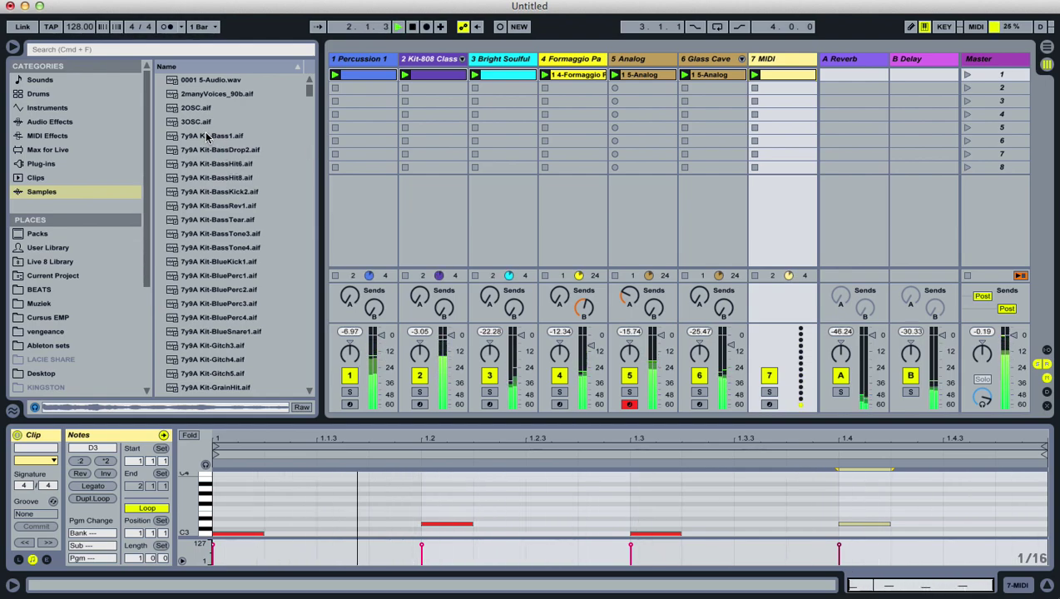
- Load the Burned Kit 01 drum kit onto track 7 and transpose all clip notes down two octaves to C1 and D1
{"action": "left_click", "coordinate": [46, 97]}
{"action": "left_click_drag", "start_coordinate": [212, 150], "coordinate": [788, 138]}
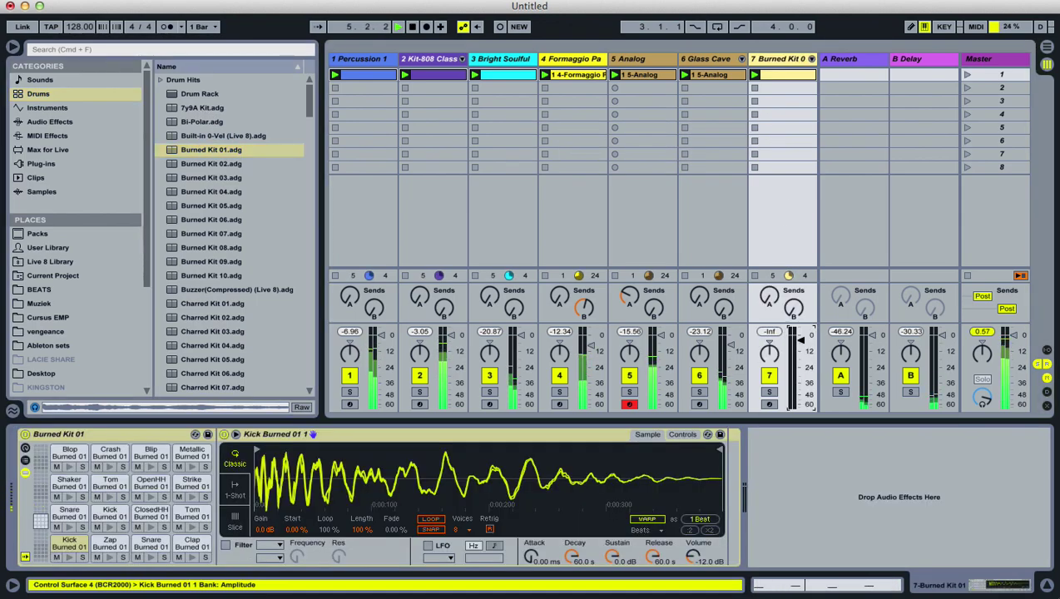
{"action": "double_click", "coordinate": [789, 73]}
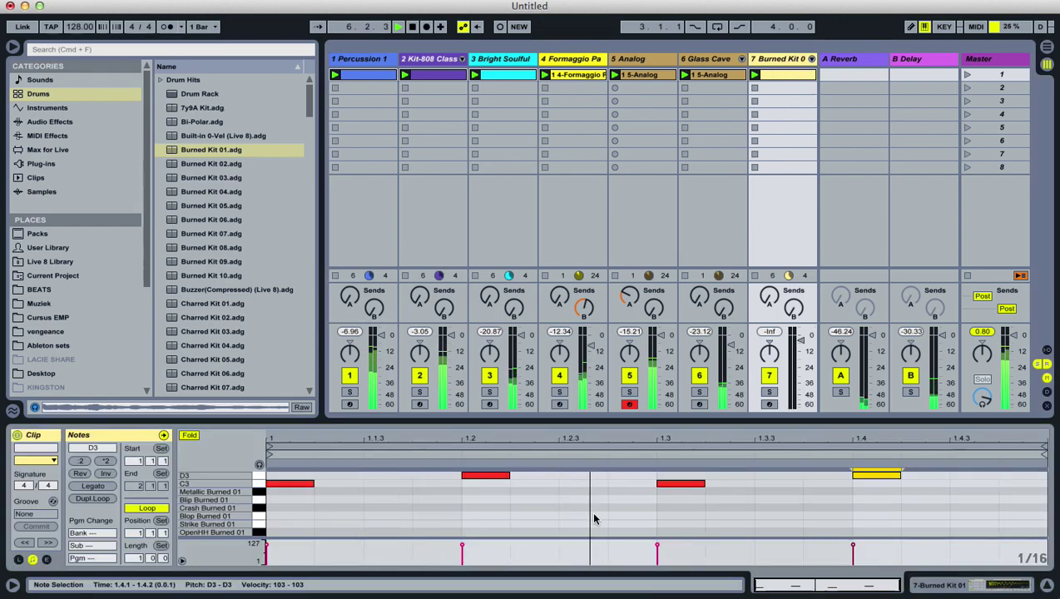
{"action": "key", "text": "super+a"}
{"action": "key", "text": "shift+Down"}
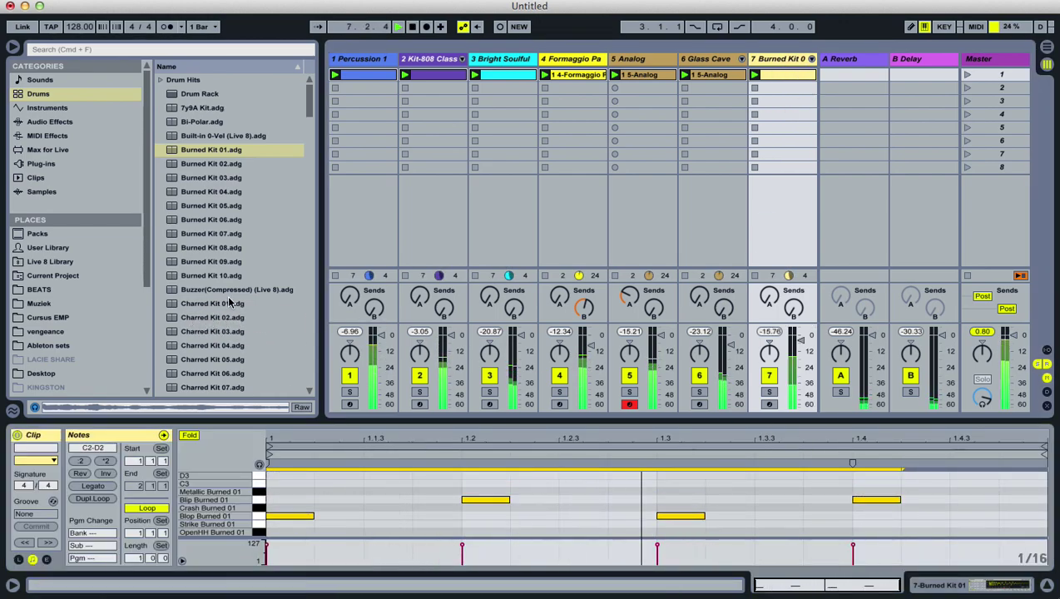
{"action": "key", "text": "shift+Down"}
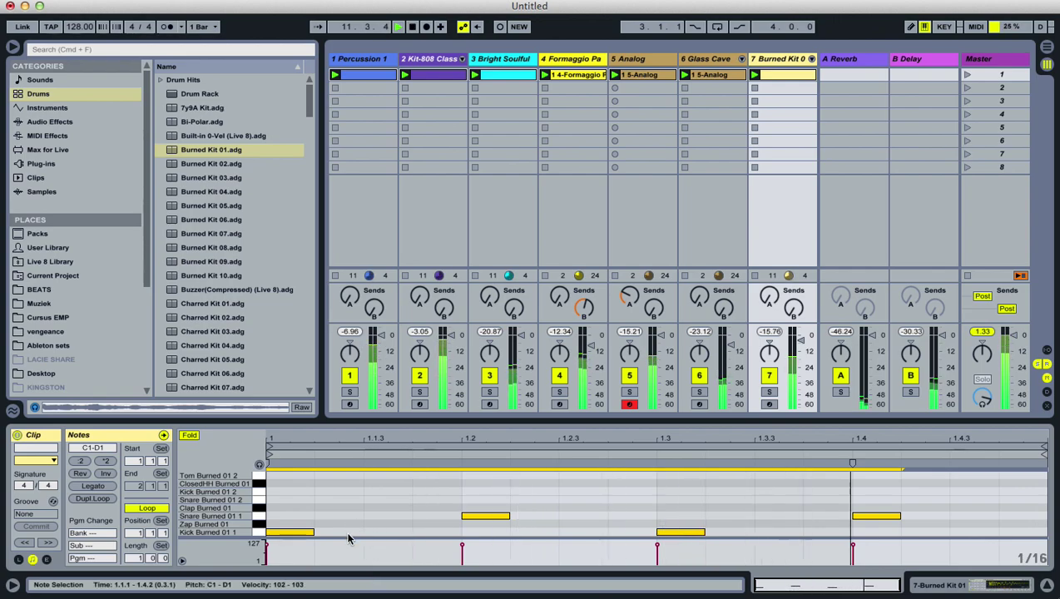
- Try an extra kick note at 1.4.4, add another at 1.1.2, and remove the one at 1.4.4
{"action": "double_click", "coordinate": [1015, 532]}
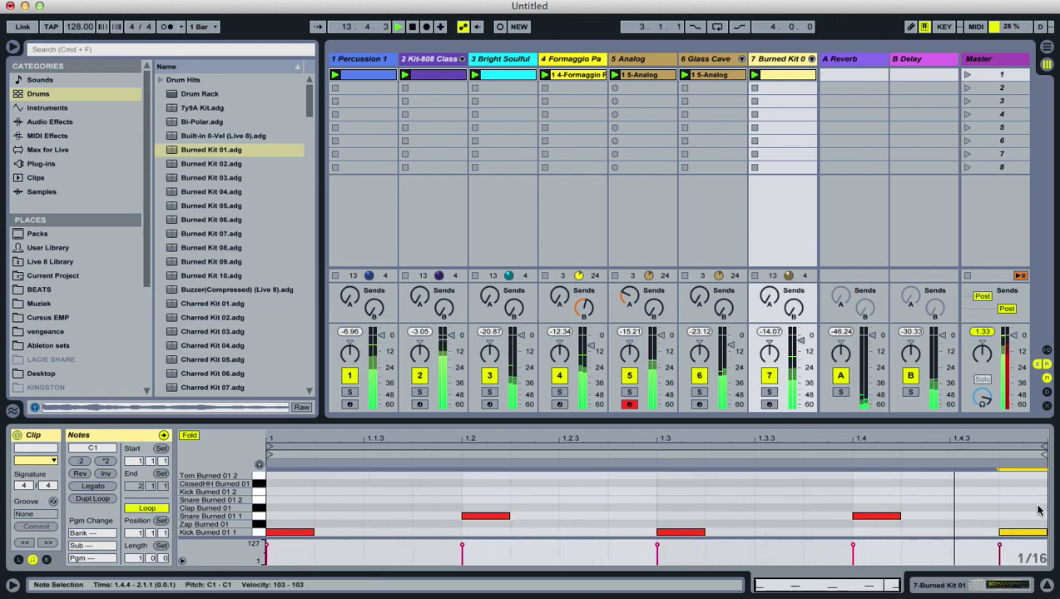
{"action": "double_click", "coordinate": [333, 532]}
{"action": "left_click", "coordinate": [1025, 517]}
{"action": "double_click", "coordinate": [1023, 531]}
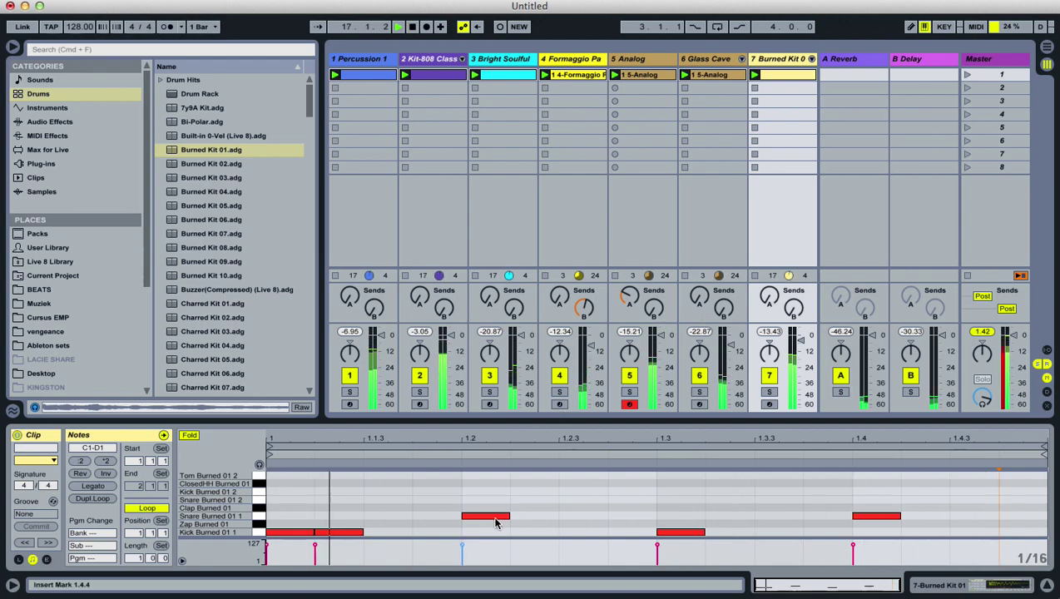
- Solo track 7, shift the added kick note to 1.1.3, and turn the solo off
{"action": "left_click", "coordinate": [769, 391]}
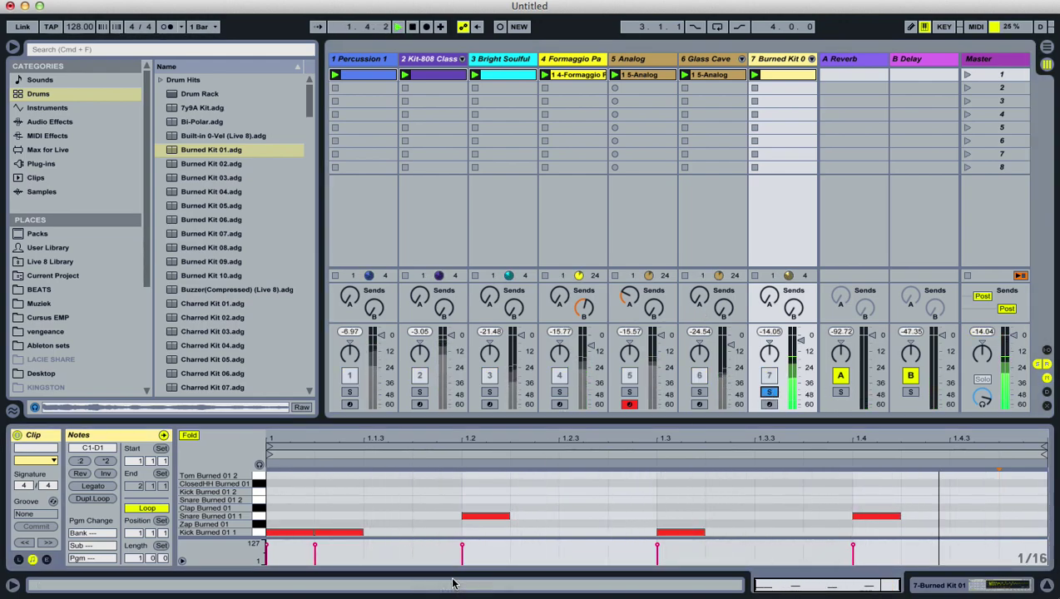
{"action": "left_click", "coordinate": [340, 531]}
{"action": "key", "text": "Right"}
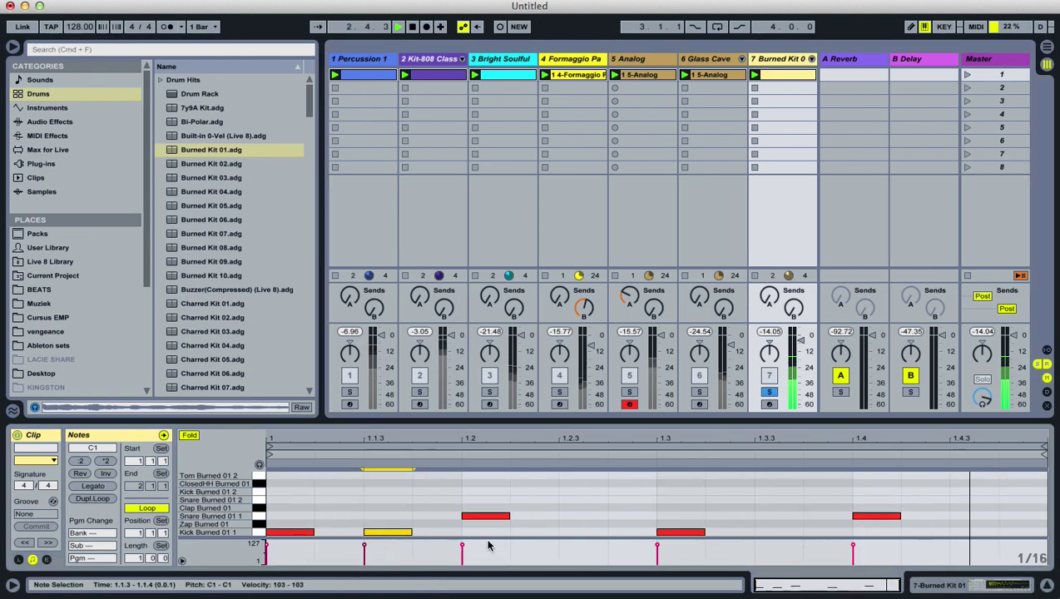
{"action": "left_click", "coordinate": [768, 392]}
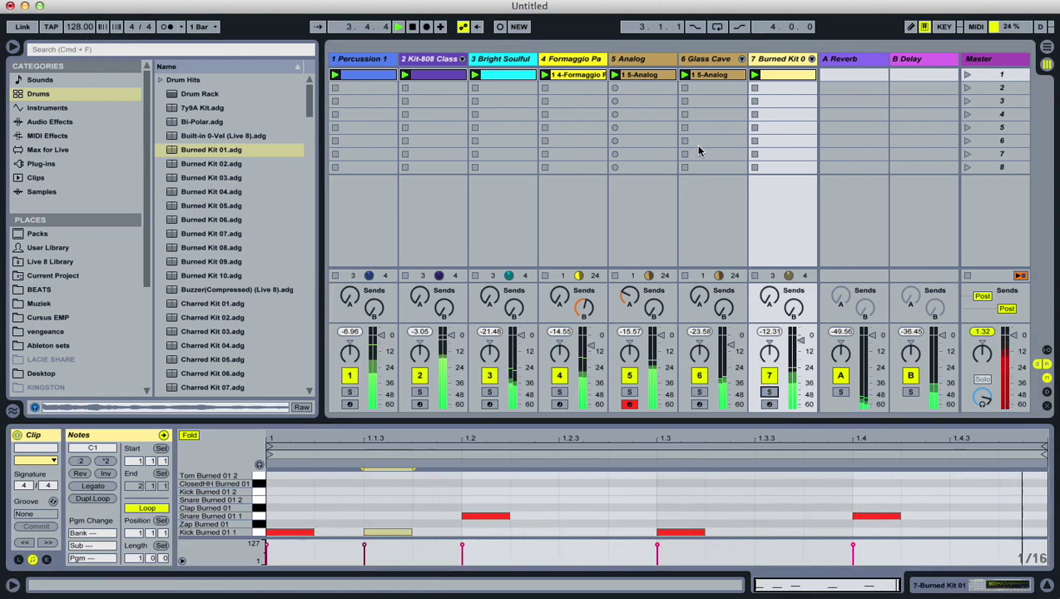
- Replace the drum kit on track 7 with Burned Kit 02 and hot-swap through the following kits to Burned Kit 06
{"action": "mouse_move", "coordinate": [236, 163]}
{"action": "left_mouse_down"}
{"action": "mouse_move", "coordinate": [208, 160]}
{"action": "mouse_move", "coordinate": [787, 111]}
{"action": "mouse_move", "coordinate": [782, 121]}
{"action": "left_mouse_up"}
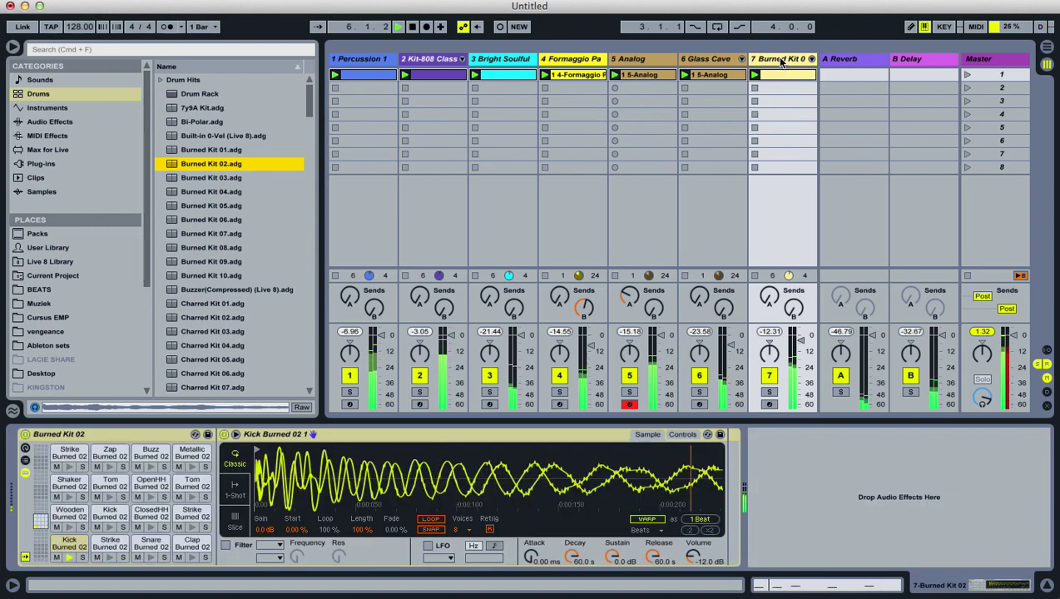
{"action": "left_click", "coordinate": [196, 434]}
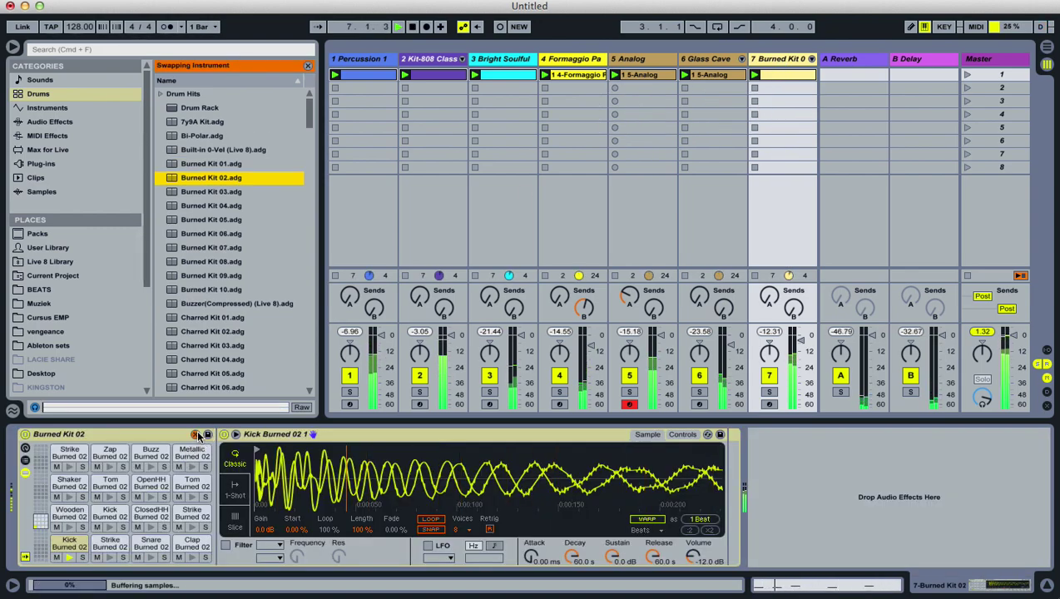
{"action": "key", "text": "Down"}
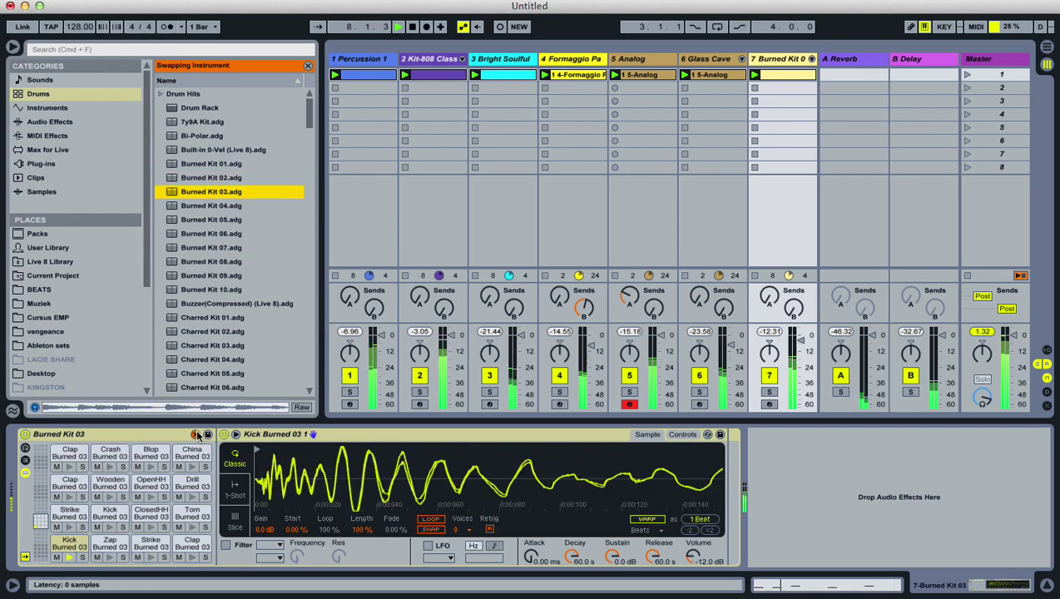
{"action": "key", "text": "Down"}
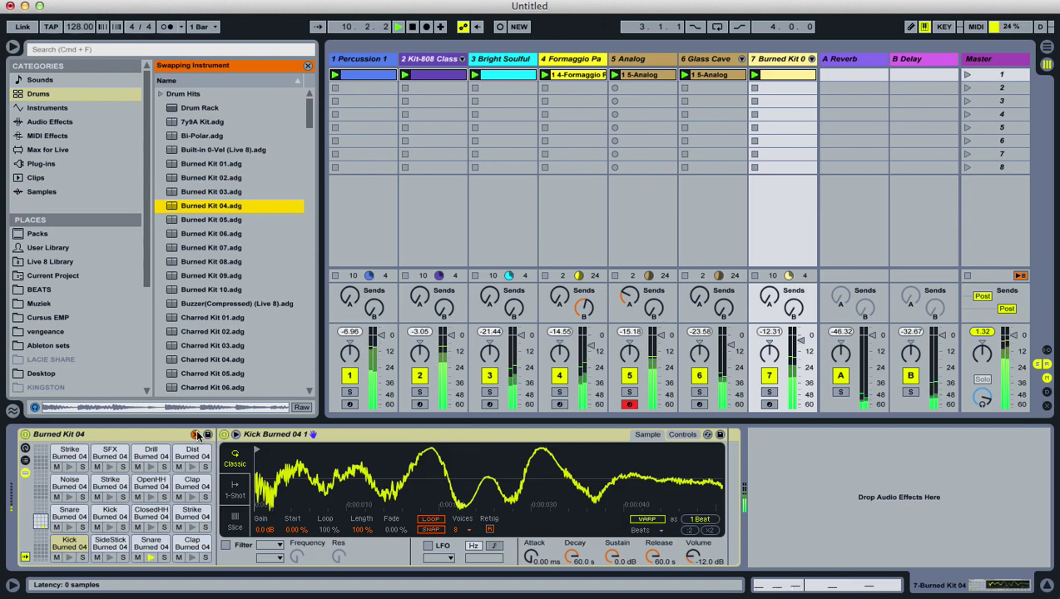
{"action": "key", "text": "Down"}
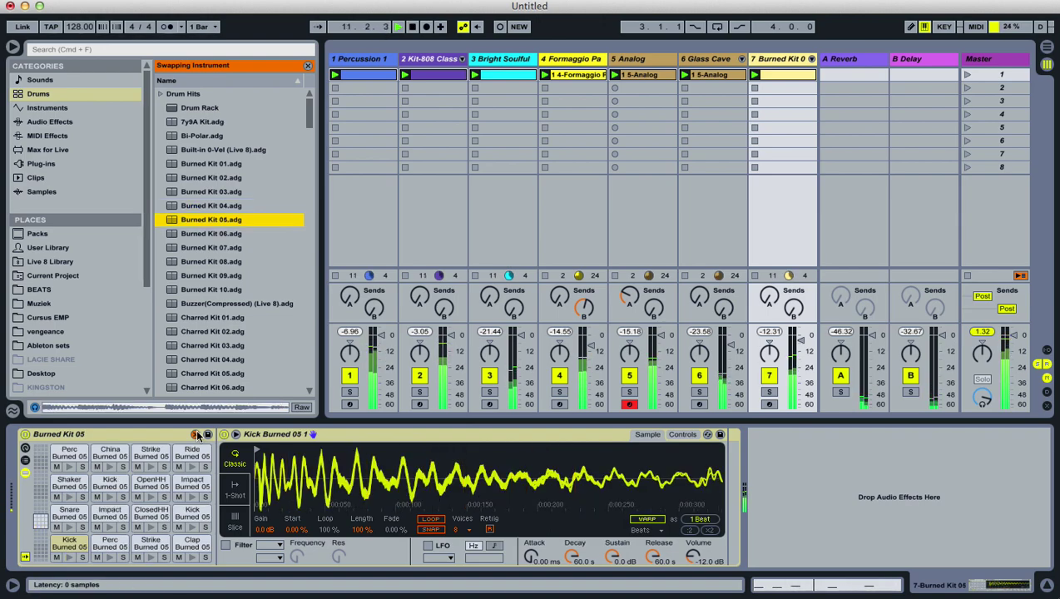
{"action": "key", "text": "Down"}
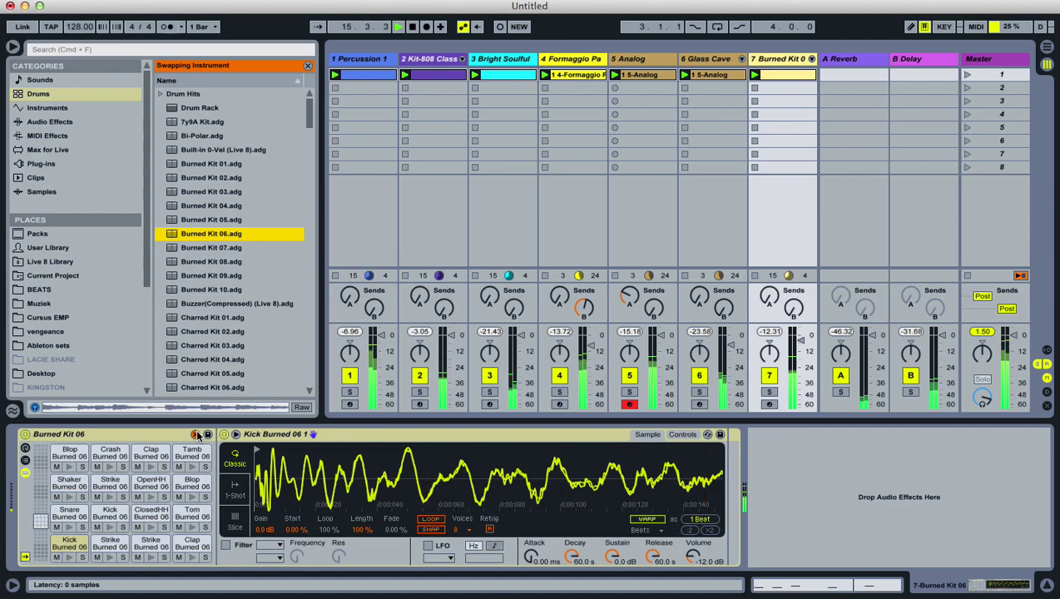
- Solo track 7, restart playback, and delete the D1 notes on beats 2 and 4 so only the kick notes are left
{"action": "left_click", "coordinate": [767, 390]}
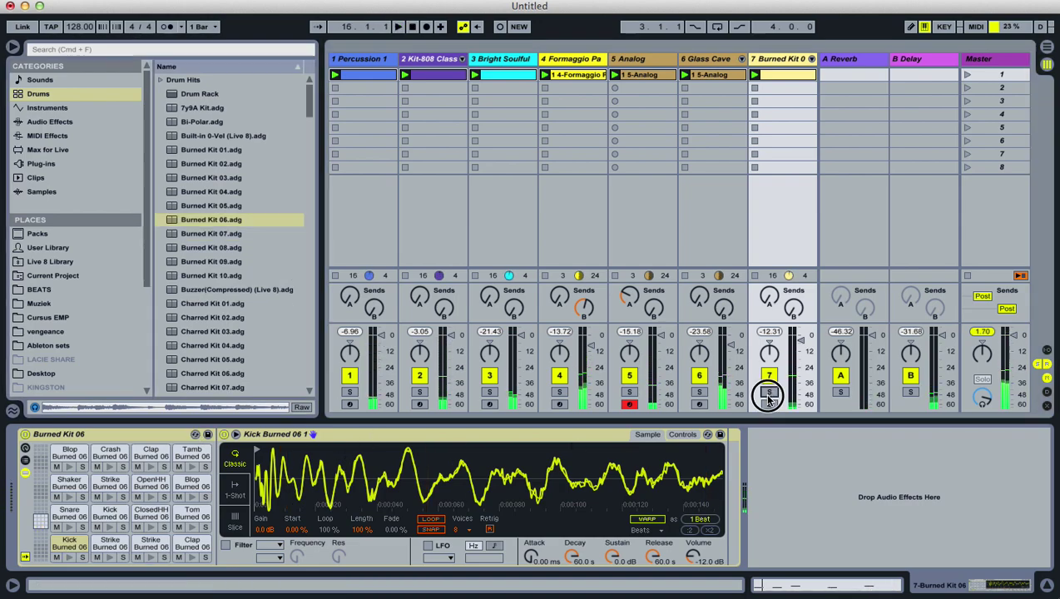
{"action": "key", "text": "space"}
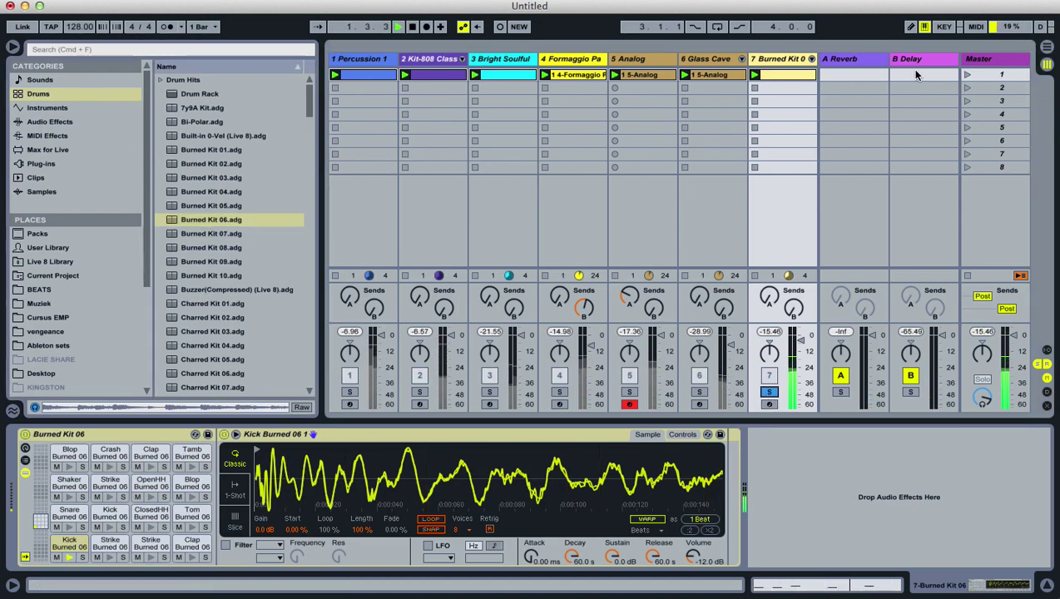
{"action": "left_click", "coordinate": [790, 74]}
{"action": "left_click_drag", "start_coordinate": [931, 486], "coordinate": [481, 523]}
{"action": "key", "text": "Delete"}
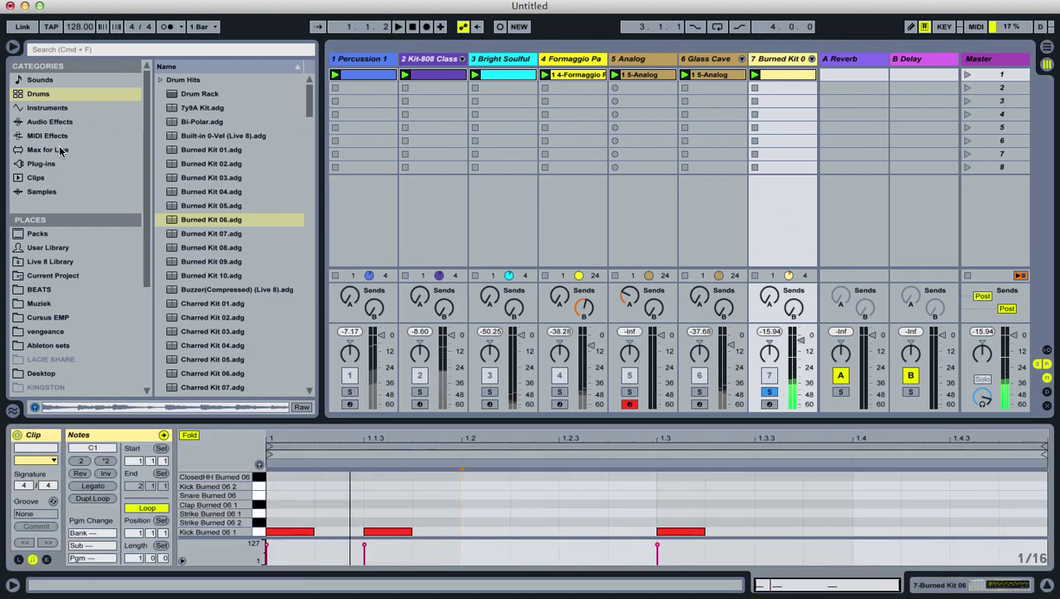
- Add an Auto Filter to the Burned Kit 06 track as a high-pass at about 214 Hz
{"action": "left_click", "coordinate": [65, 109]}
{"action": "left_click", "coordinate": [67, 121]}
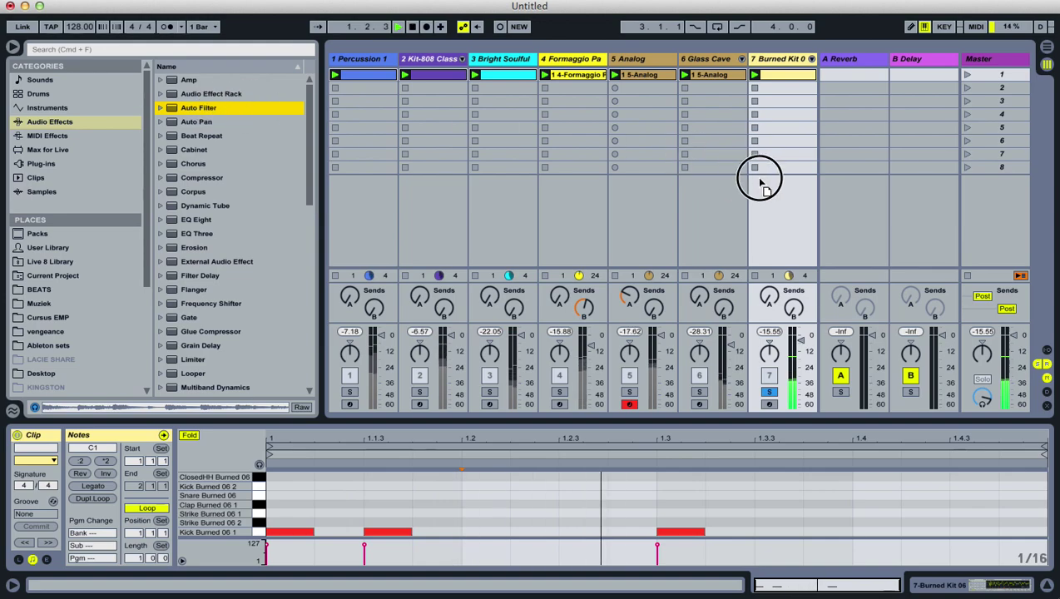
{"action": "left_click_drag", "start_coordinate": [774, 140], "coordinate": [773, 140]}
{"action": "left_click_drag", "start_coordinate": [956, 479], "coordinate": [956, 512]}
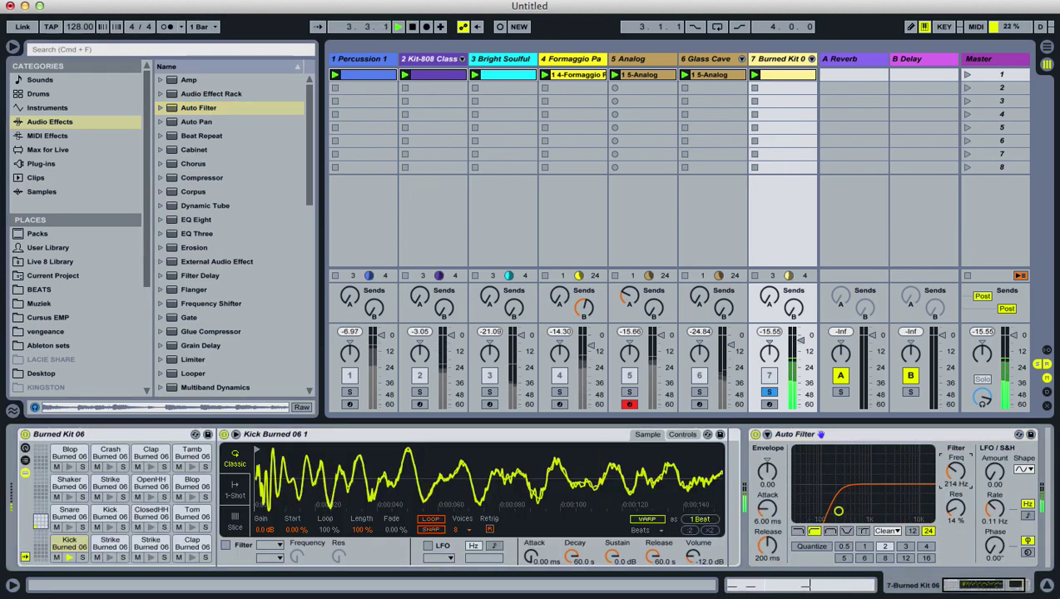
- Add tracks 2 and 1 to the solo and set track 7's Auto Filter to about 424 Hz with 30% resonance
{"action": "left_click", "coordinate": [419, 391]}
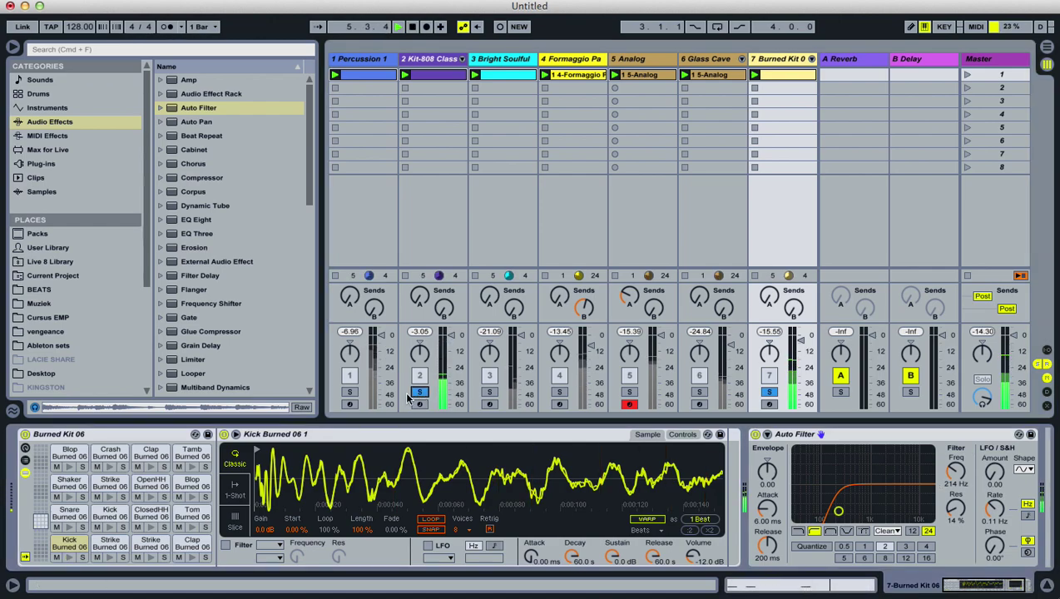
{"action": "left_click", "coordinate": [349, 392]}
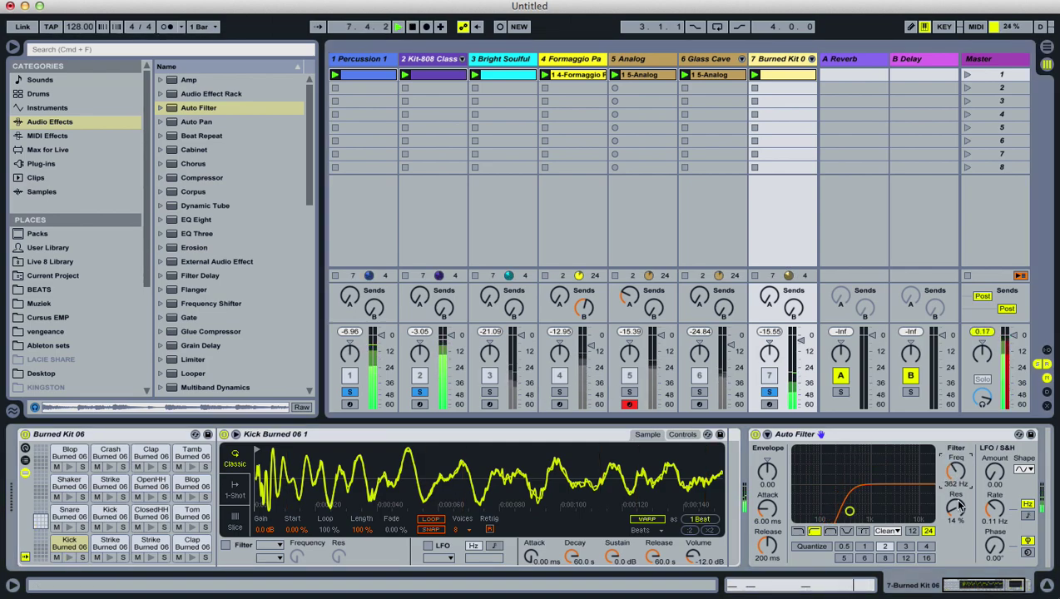
{"action": "left_click_drag", "start_coordinate": [965, 485], "coordinate": [965, 477]}
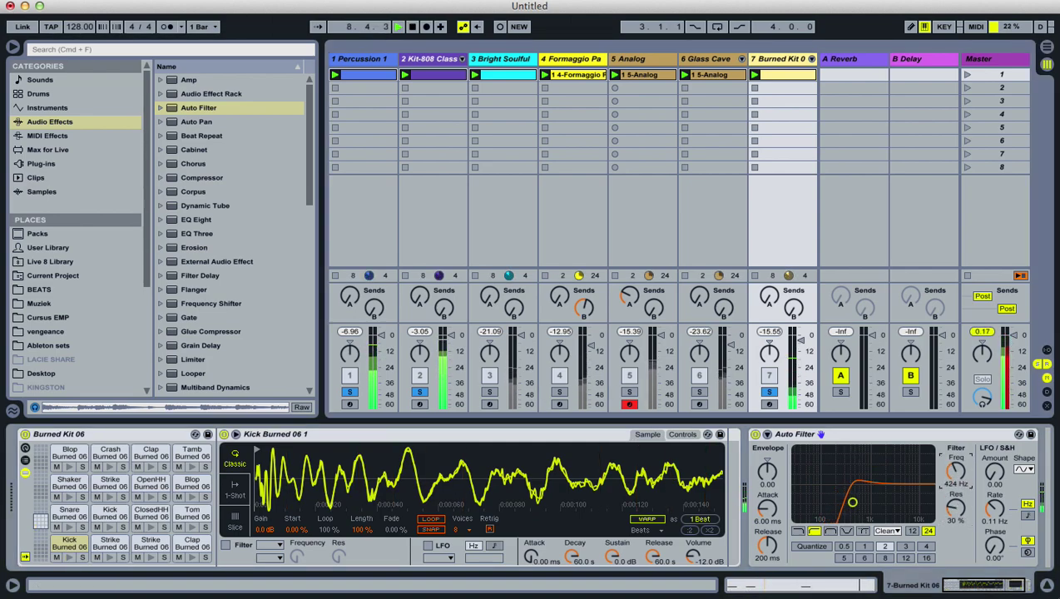
- Add a Reverb to track 7 with predelay at about 6.83 ms, decay time at 743 ms and dry/wet at 72%
{"action": "scroll", "coordinate": [191, 262], "scroll_direction": "down", "scroll_amount": 5}
{"action": "left_click", "coordinate": [191, 262]}
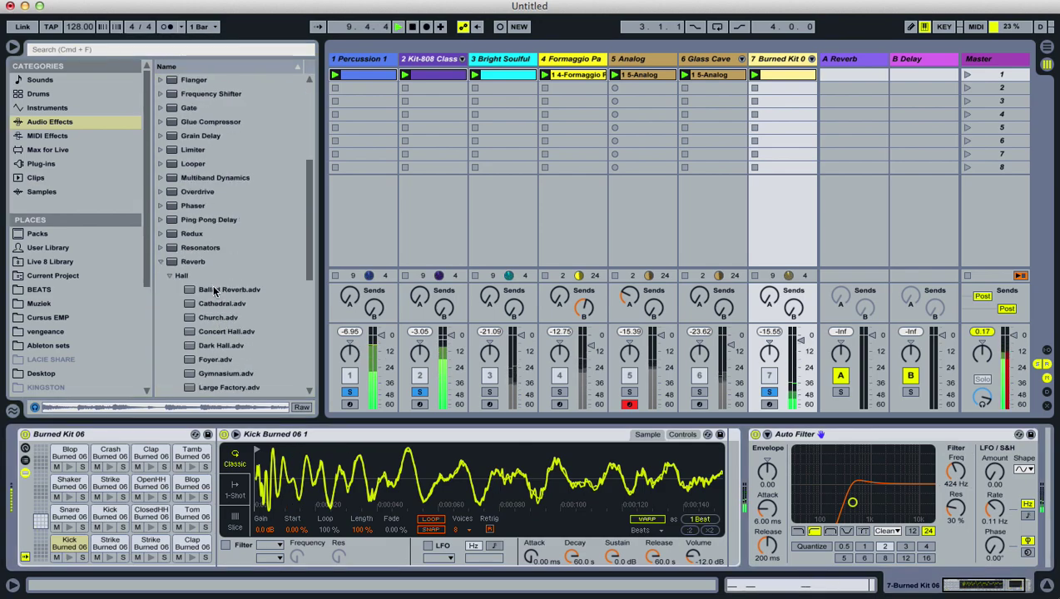
{"action": "left_click_drag", "start_coordinate": [191, 262], "coordinate": [771, 138]}
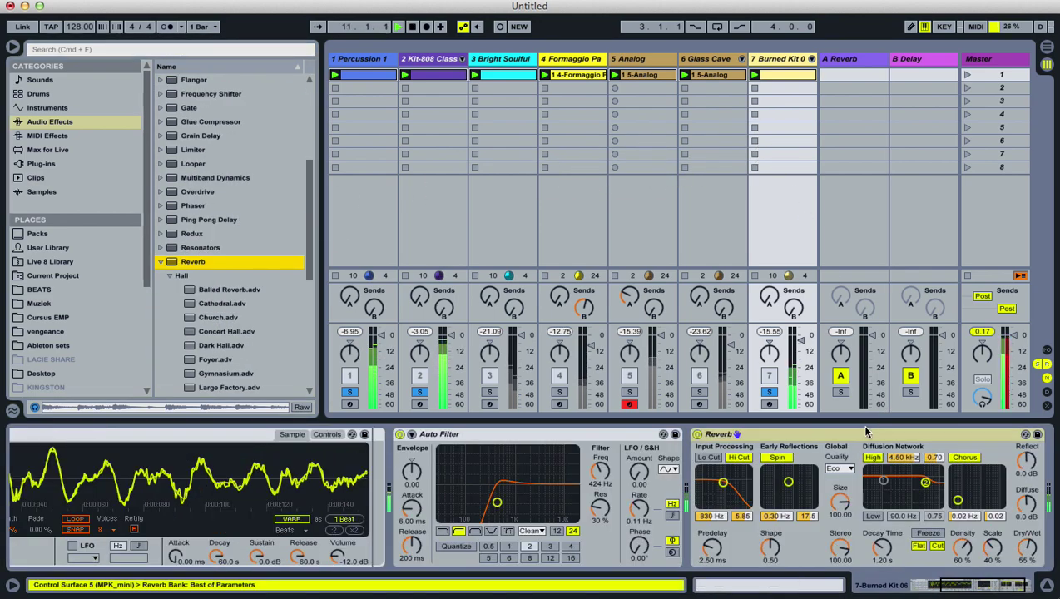
{"action": "left_click_drag", "start_coordinate": [1027, 547], "coordinate": [1026, 557]}
{"action": "left_click_drag", "start_coordinate": [774, 543], "coordinate": [774, 545]}
{"action": "left_click_drag", "start_coordinate": [881, 547], "coordinate": [882, 559]}
{"action": "left_click_drag", "start_coordinate": [712, 547], "coordinate": [712, 545]}
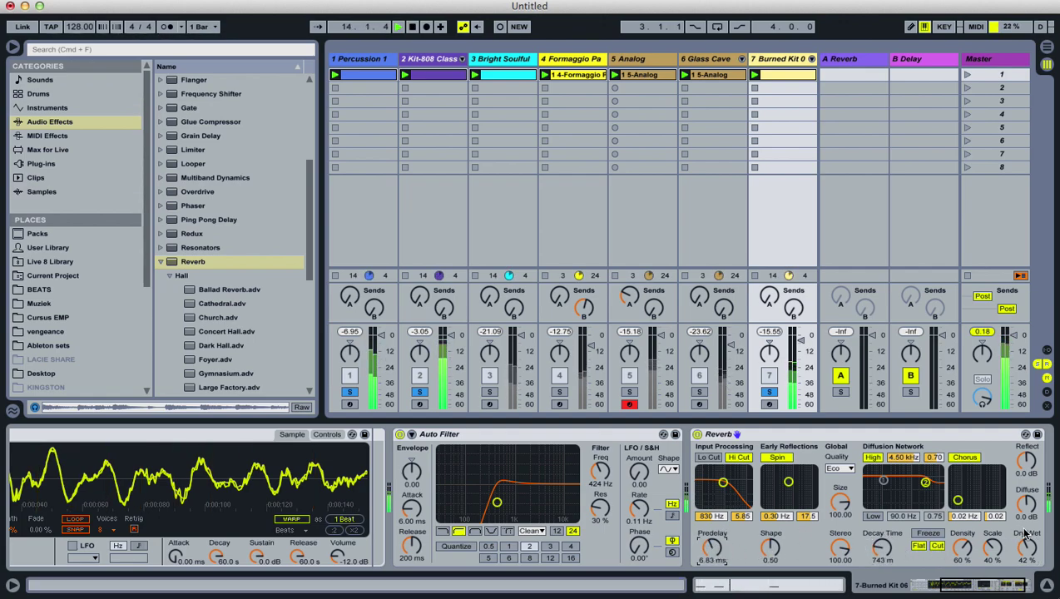
{"action": "left_click_drag", "start_coordinate": [1027, 547], "coordinate": [1026, 524]}
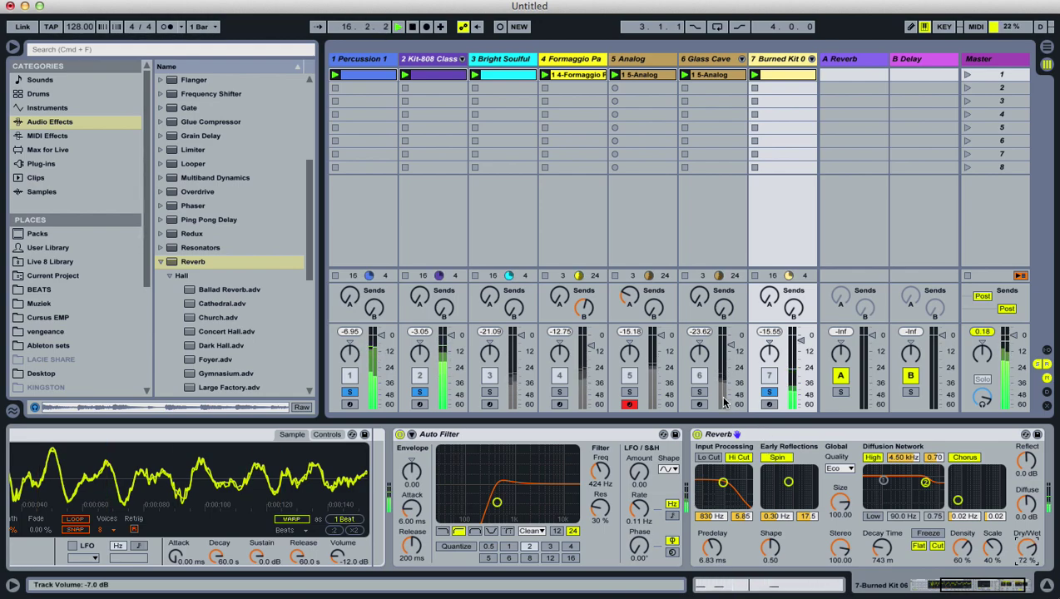
- Add tracks 4 and 6 to the solo and set Glass Cave's high-pass Auto Filter to about 293 Hz
{"action": "left_click", "coordinate": [557, 393]}
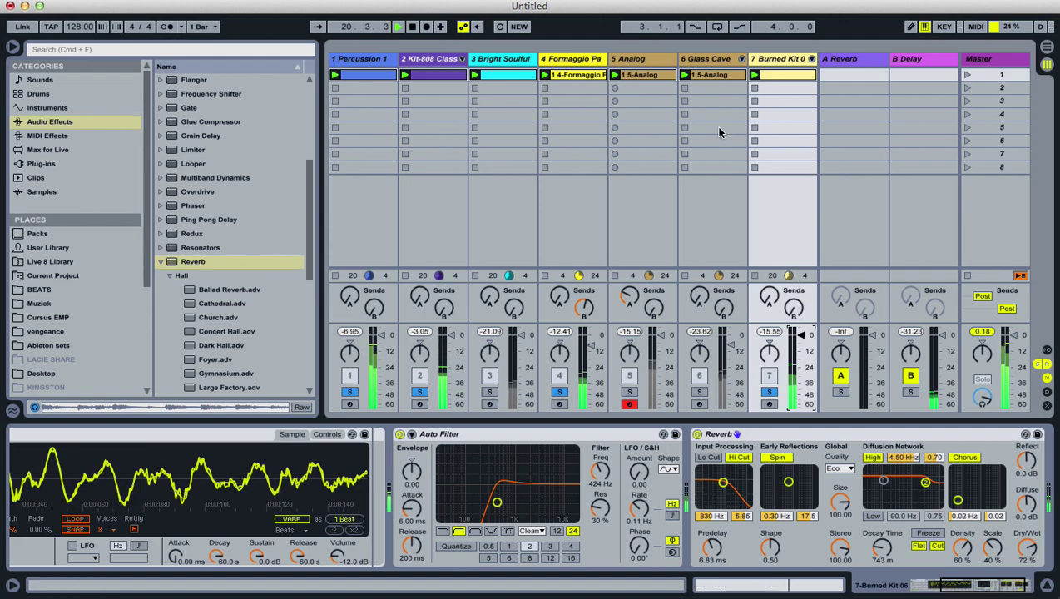
{"action": "left_click", "coordinate": [724, 57]}
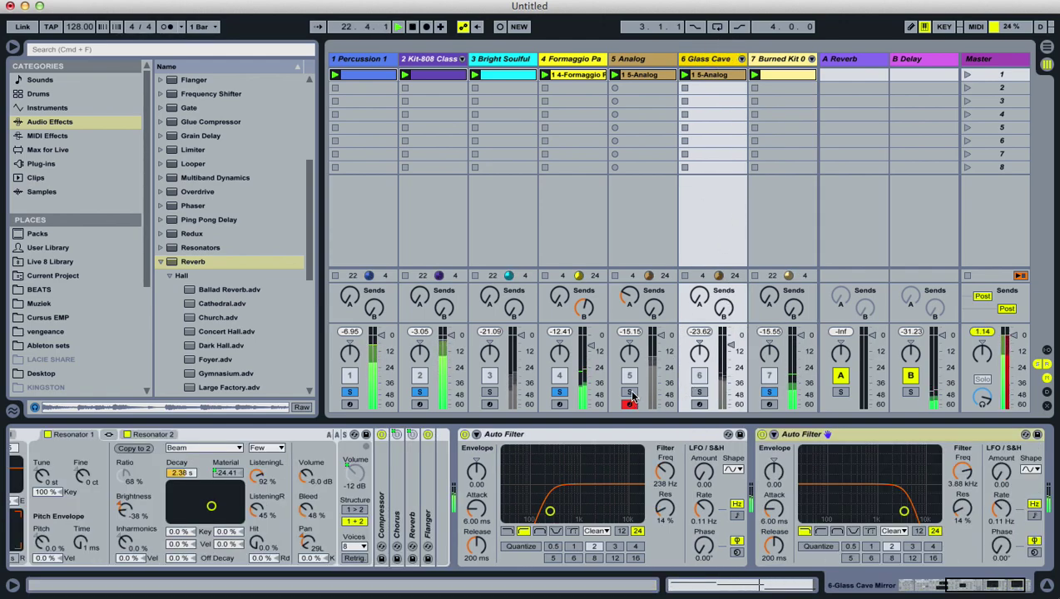
{"action": "left_click", "coordinate": [699, 392]}
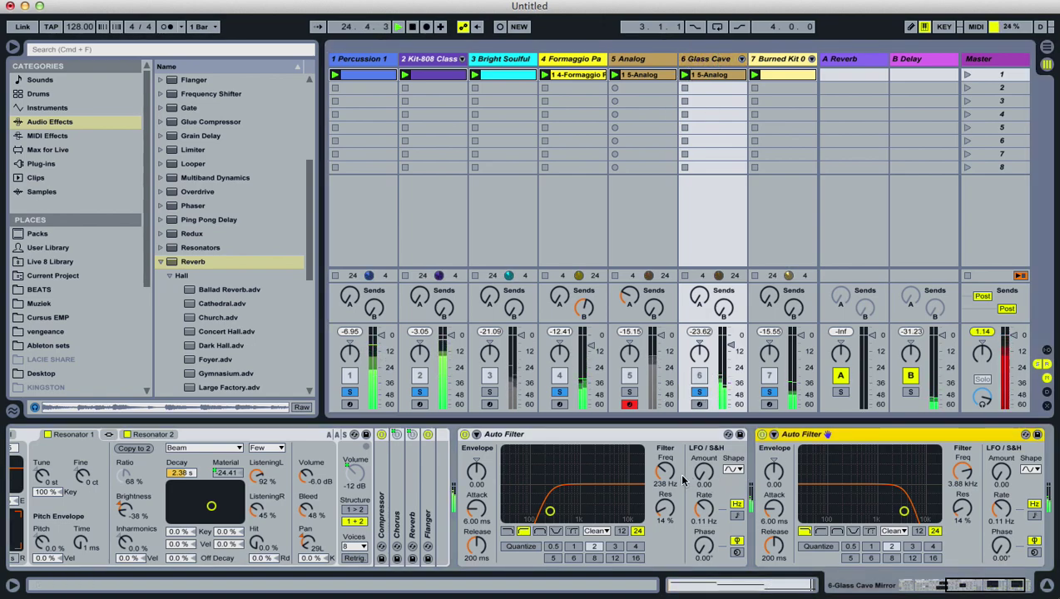
{"action": "left_click_drag", "start_coordinate": [667, 479], "coordinate": [667, 472]}
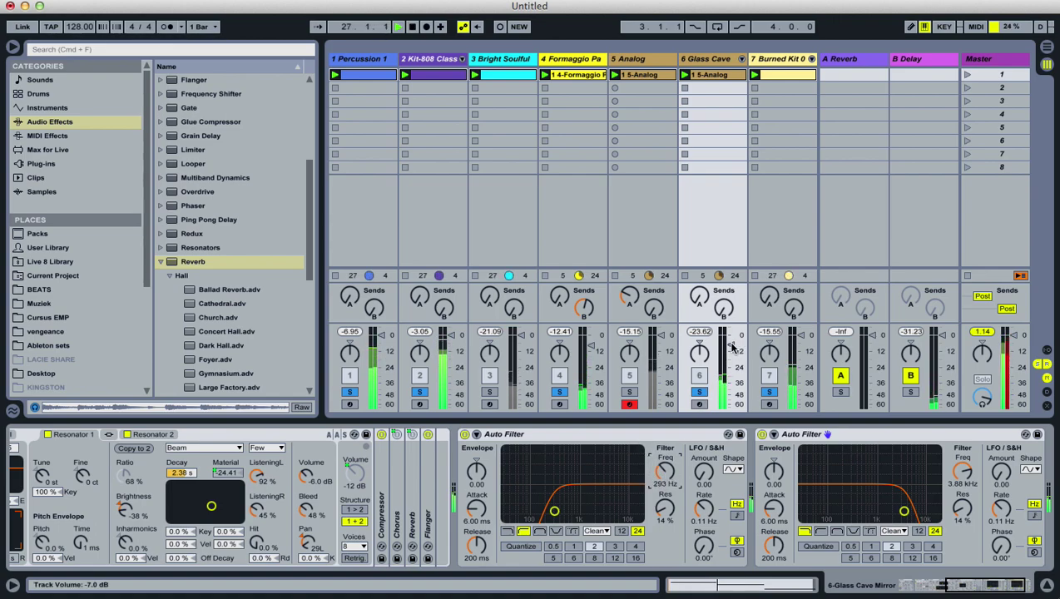
- Solo track 3 with the others, set its high-pass Auto Filter to about 2.18 kHz, and adjust the track's volume
{"action": "left_click", "coordinate": [490, 392]}
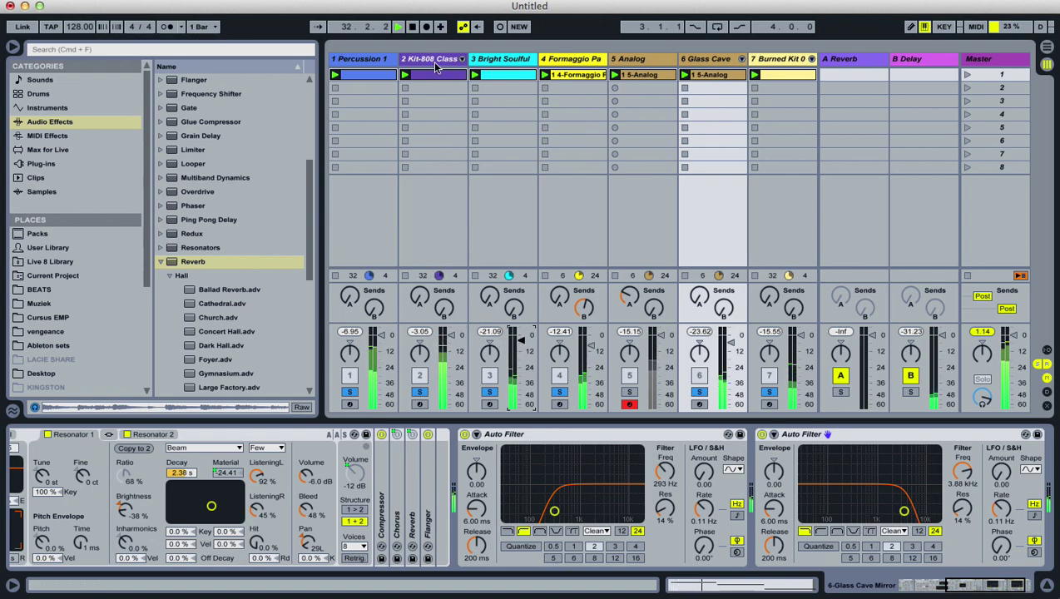
{"action": "left_click", "coordinate": [504, 61]}
{"action": "left_click_drag", "start_coordinate": [665, 469], "coordinate": [665, 457]}
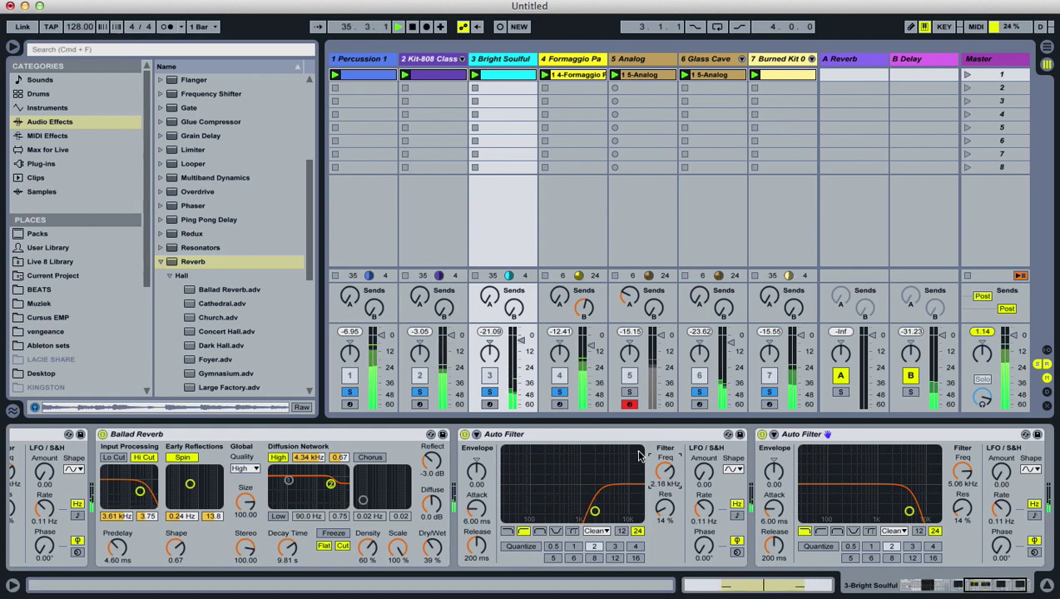
{"action": "left_click_drag", "start_coordinate": [521, 337], "coordinate": [521, 336]}
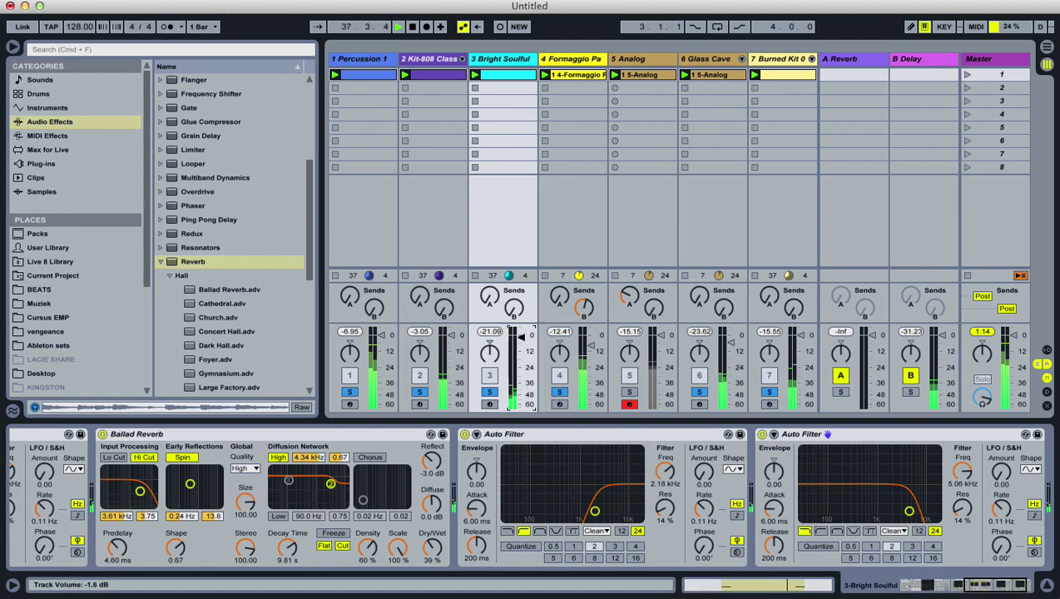
{"action": "left_click_drag", "start_coordinate": [524, 343], "coordinate": [524, 340]}
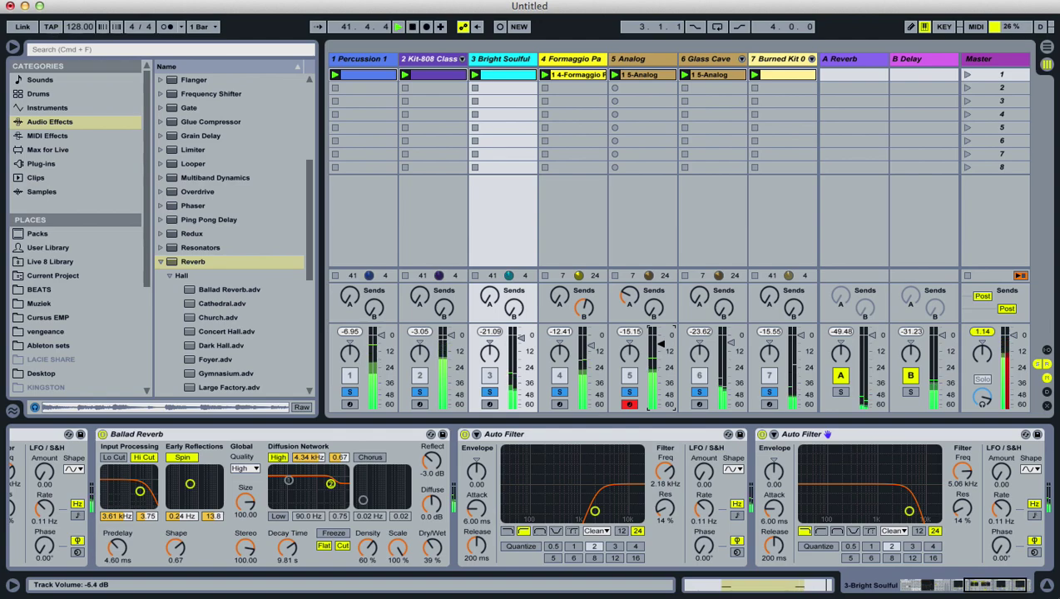
- Set the Filter 1 frequency envelope amount of the Analog on track 5 to about 3.96
{"action": "left_click", "coordinate": [635, 60]}
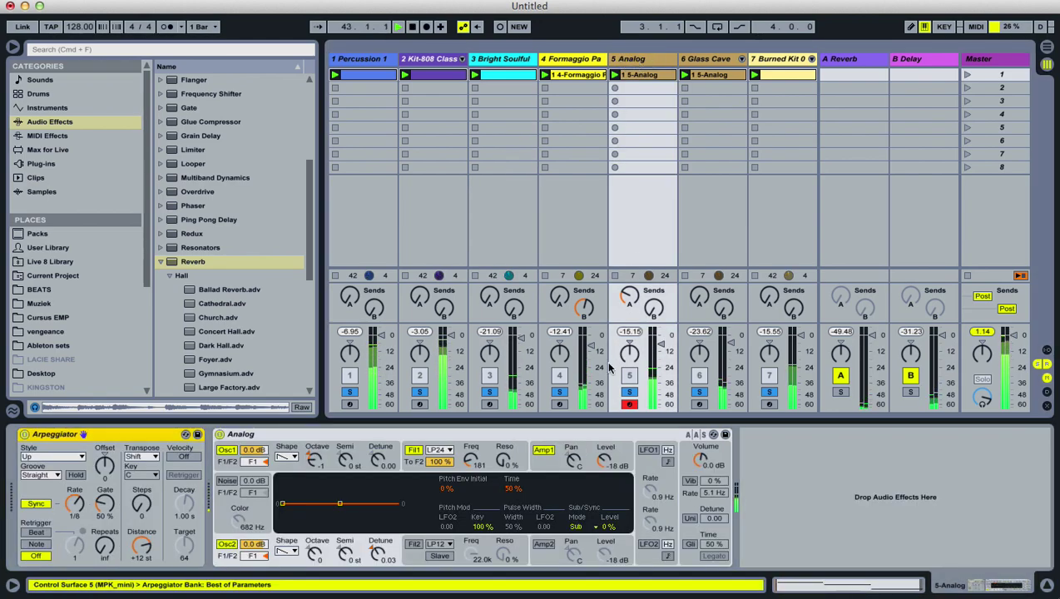
{"action": "left_click", "coordinate": [503, 459]}
{"action": "mouse_move", "coordinate": [518, 518]}
{"action": "left_mouse_down"}
{"action": "mouse_move", "coordinate": [518, 545]}
{"action": "mouse_move", "coordinate": [518, 529]}
{"action": "left_mouse_up"}
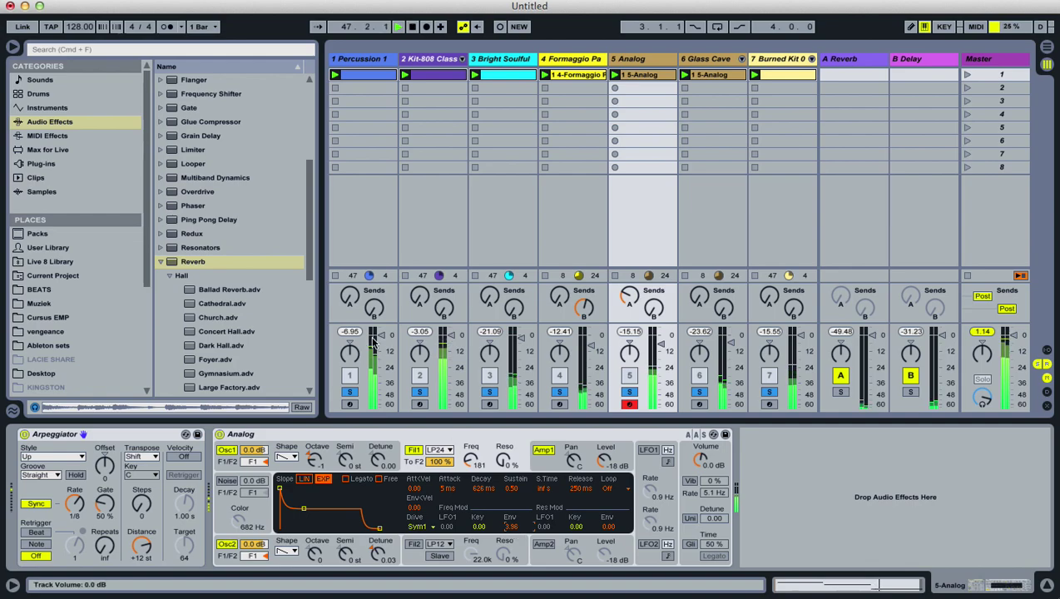
- Add an Overdrive after Analog on track 5 at about 791 Hz and 47% dry/wet, clear the solos, and lower the track's volume
{"action": "scroll", "coordinate": [197, 168], "scroll_direction": "down", "scroll_amount": 3}
{"action": "scroll", "coordinate": [200, 167], "scroll_direction": "up", "scroll_amount": 6}
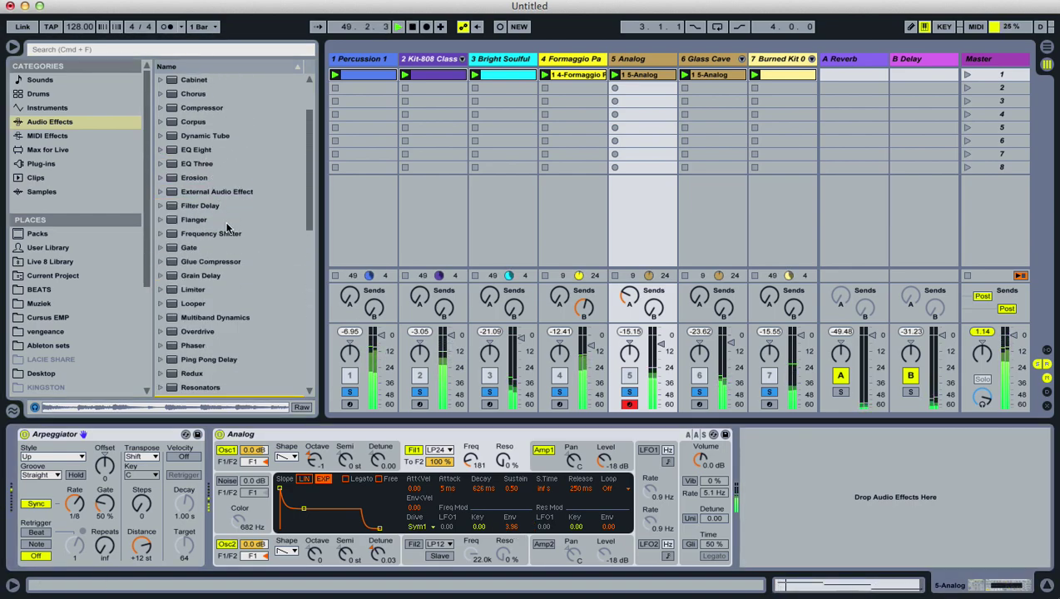
{"action": "left_click", "coordinate": [629, 391]}
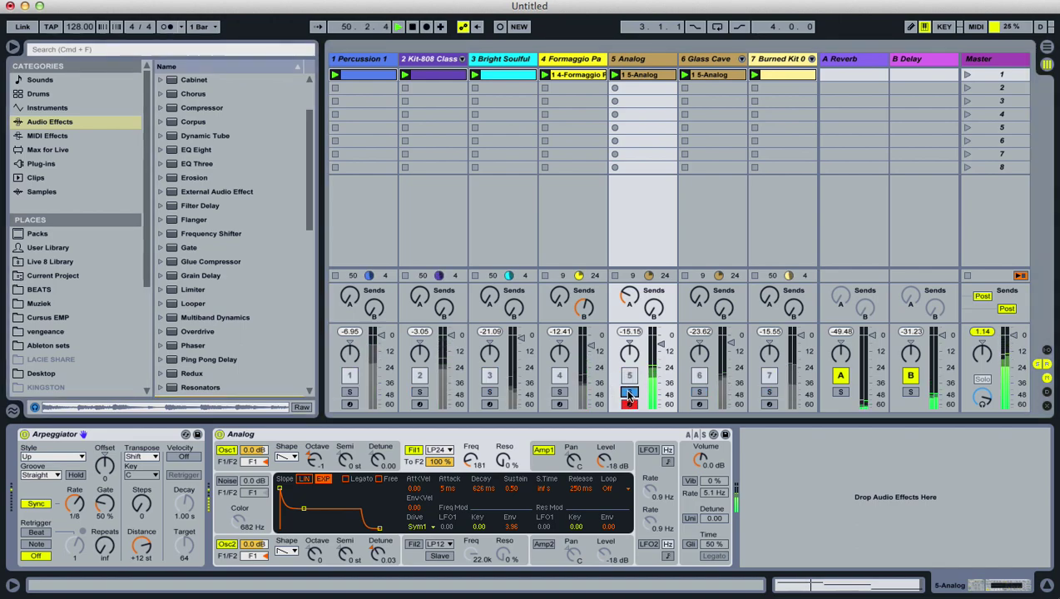
{"action": "scroll", "coordinate": [281, 317], "scroll_direction": "down", "scroll_amount": 1}
{"action": "left_click_drag", "start_coordinate": [201, 317], "coordinate": [762, 511]}
{"action": "left_click", "coordinate": [629, 391]}
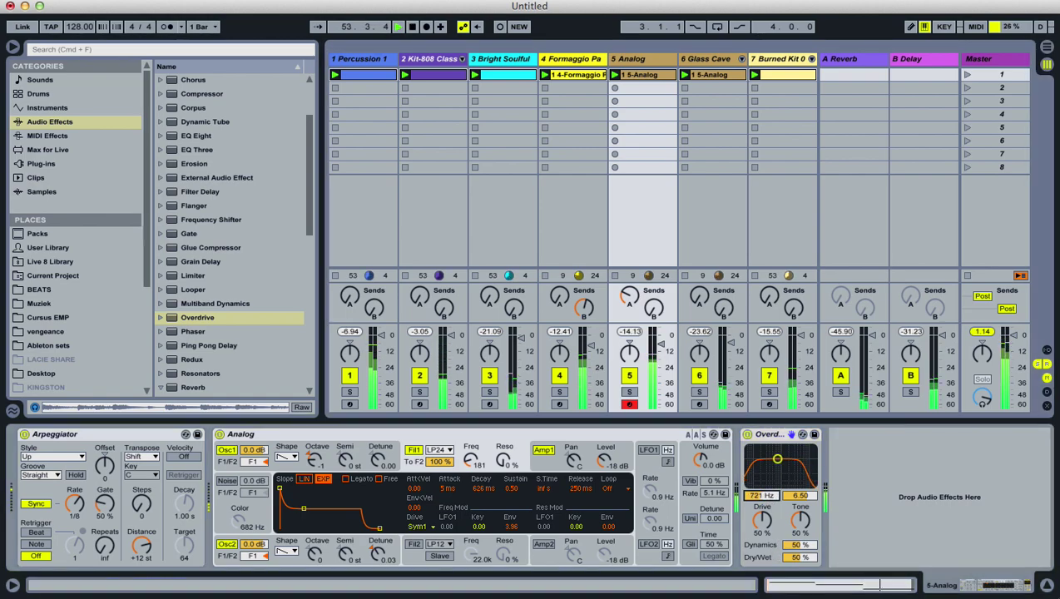
{"action": "left_click_drag", "start_coordinate": [798, 556], "coordinate": [796, 561]}
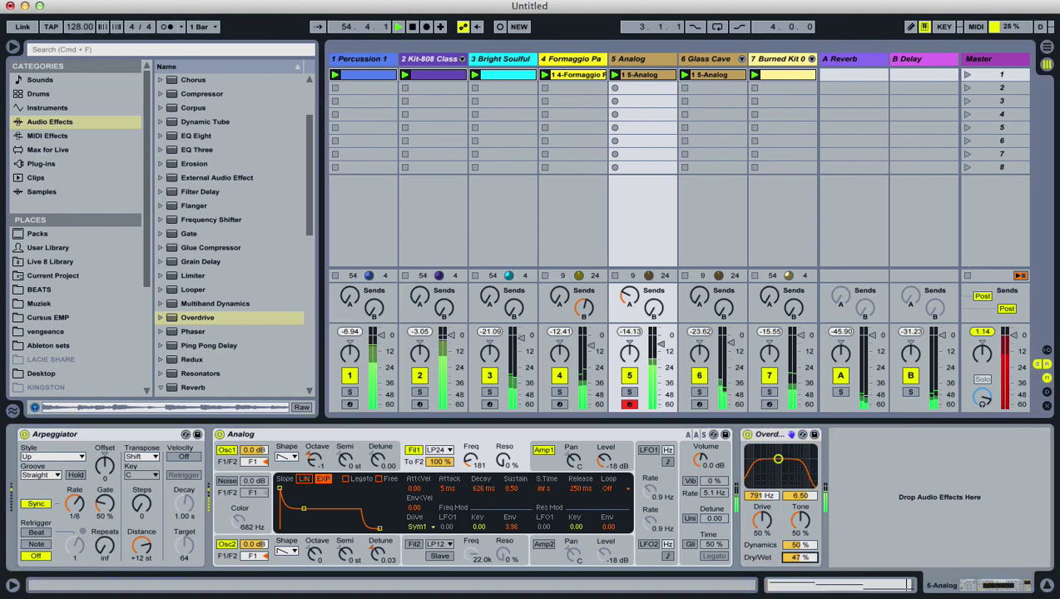
{"action": "left_click_drag", "start_coordinate": [658, 349], "coordinate": [658, 357]}
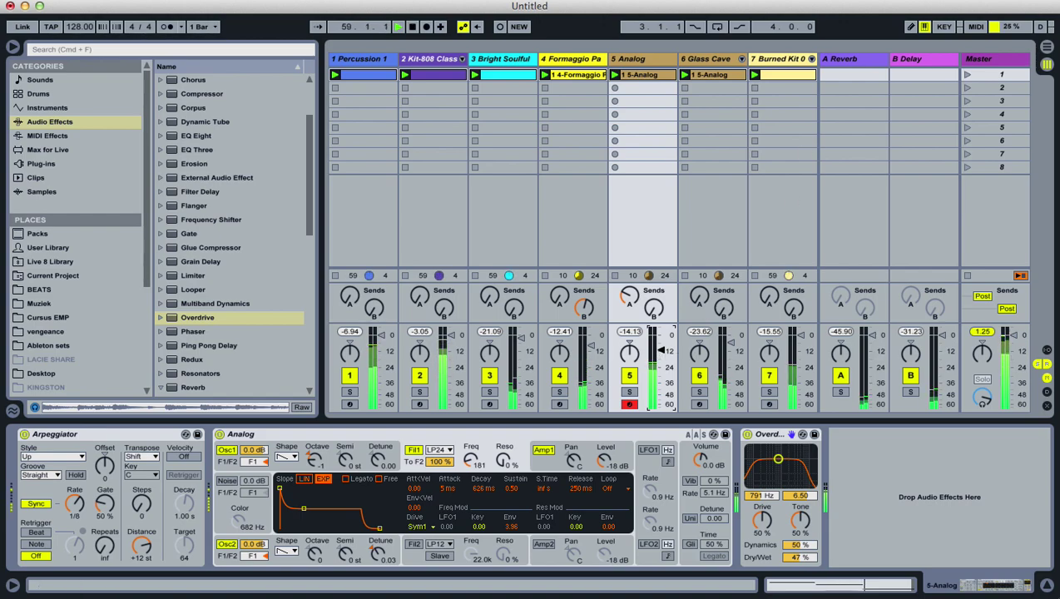
- Insert a new MIDI track after track 7 and load an empty Impulse on it
{"action": "left_click", "coordinate": [785, 60]}
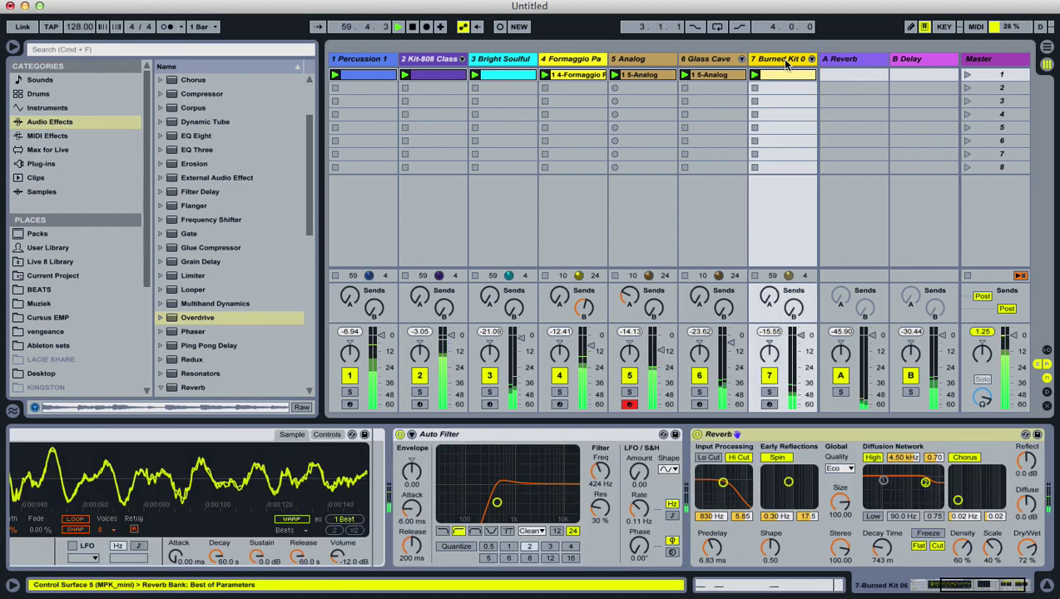
{"action": "key", "text": "super+shift+t"}
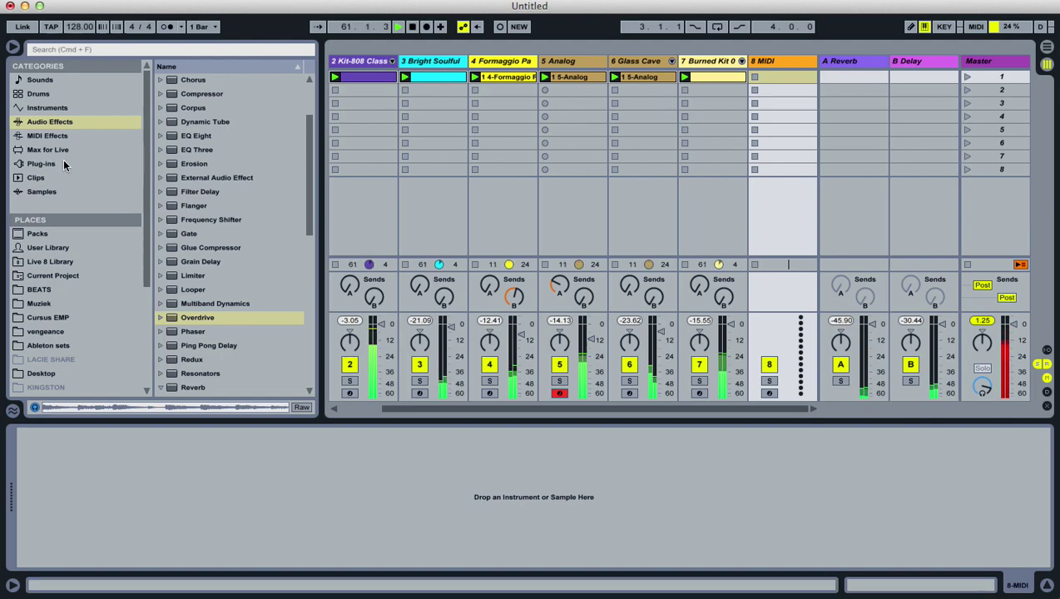
{"action": "left_click", "coordinate": [50, 107]}
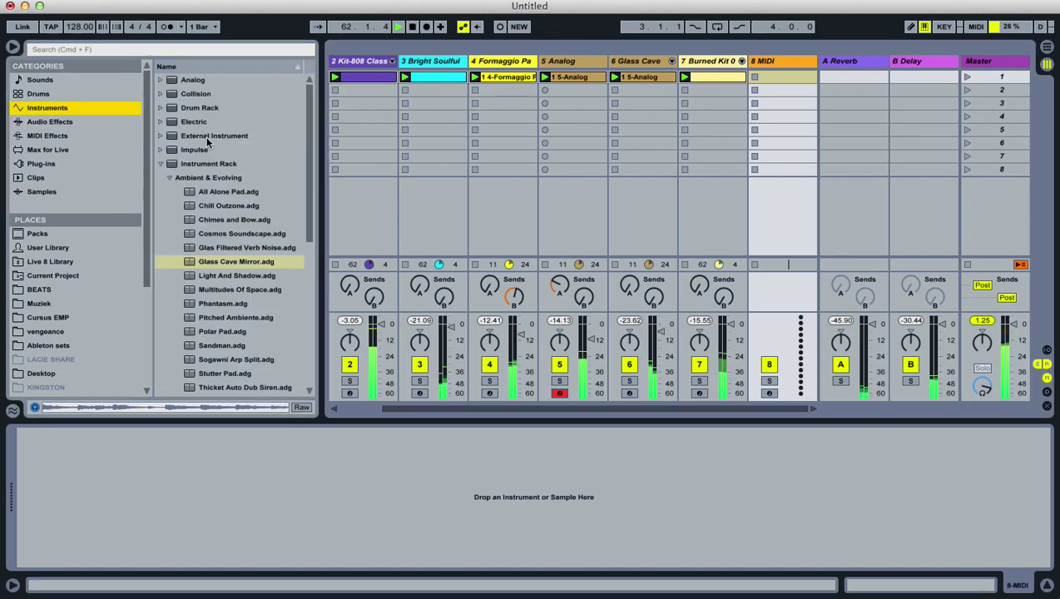
{"action": "left_click_drag", "start_coordinate": [198, 152], "coordinate": [776, 100]}
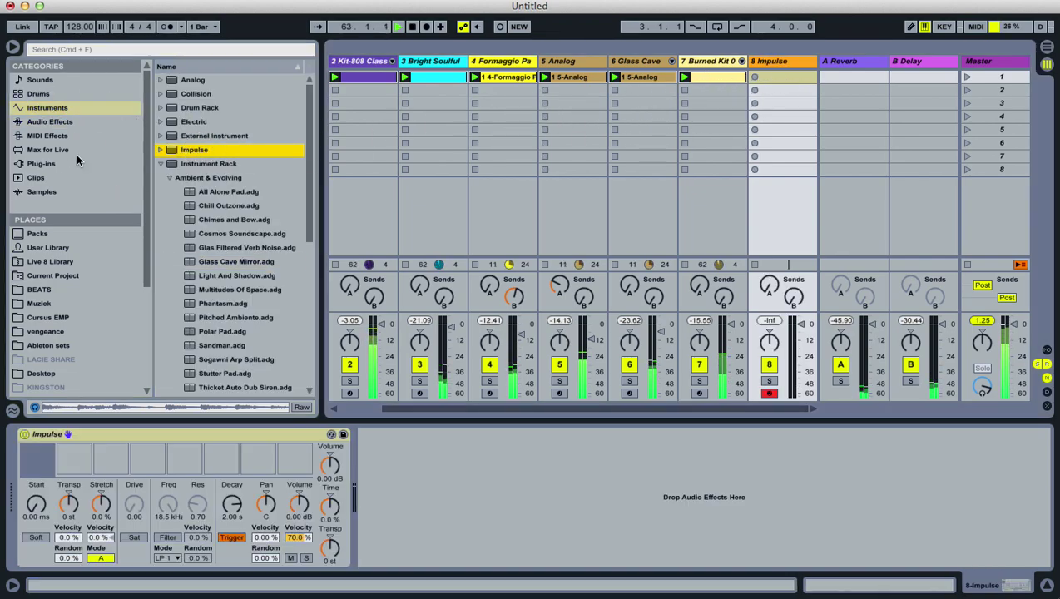
- Search the samples for "808 op" and load Hihat-808-Open.aif into Impulse's first slot
{"action": "left_click", "coordinate": [66, 193]}
{"action": "key", "text": "super+f"}
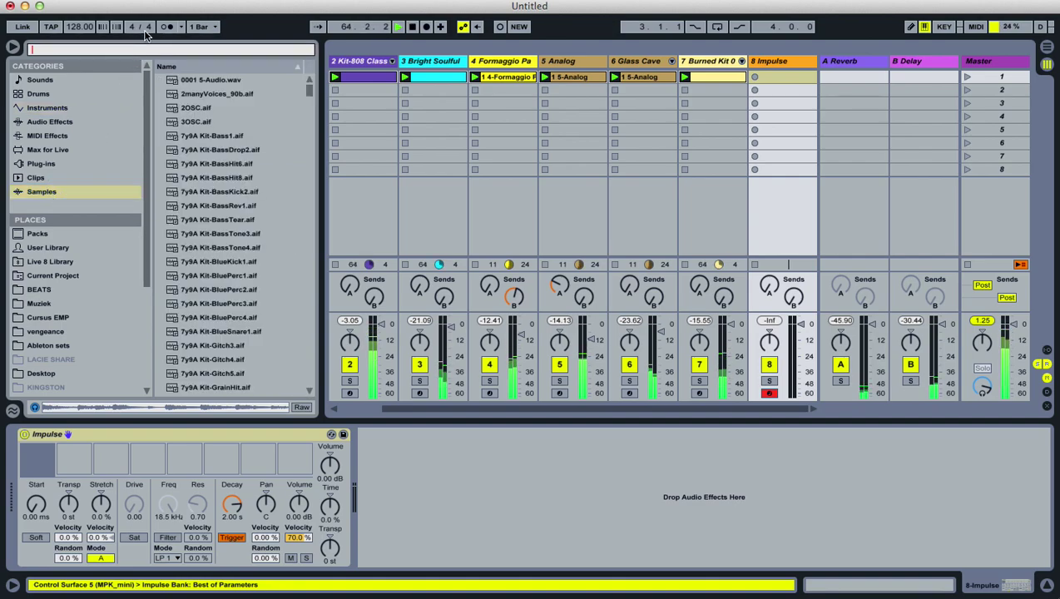
{"action": "type", "text": "808 h"}
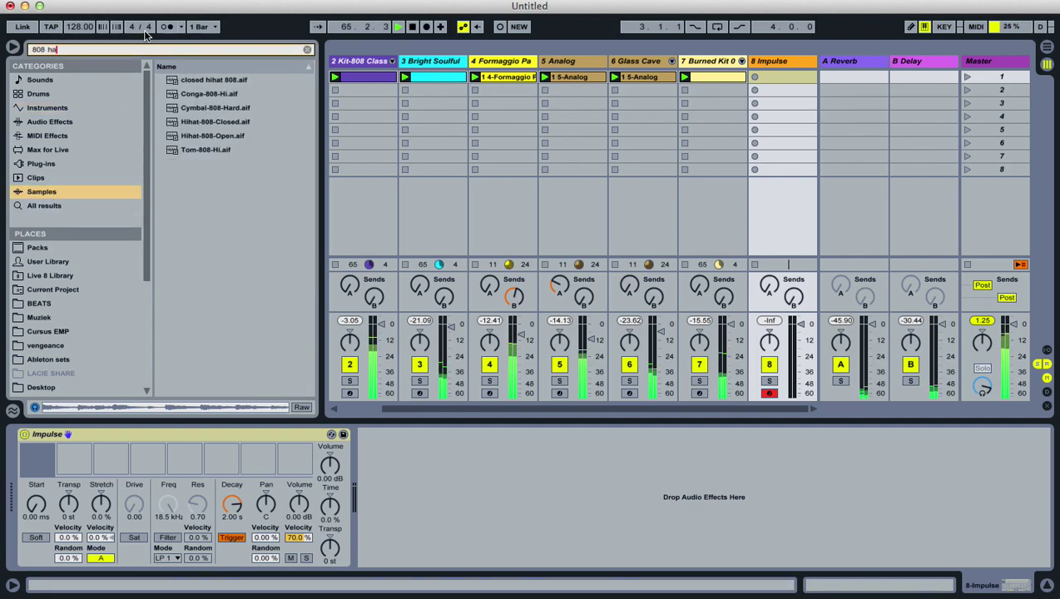
{"action": "key", "text": "BackSpace"}
{"action": "type", "text": "op"}
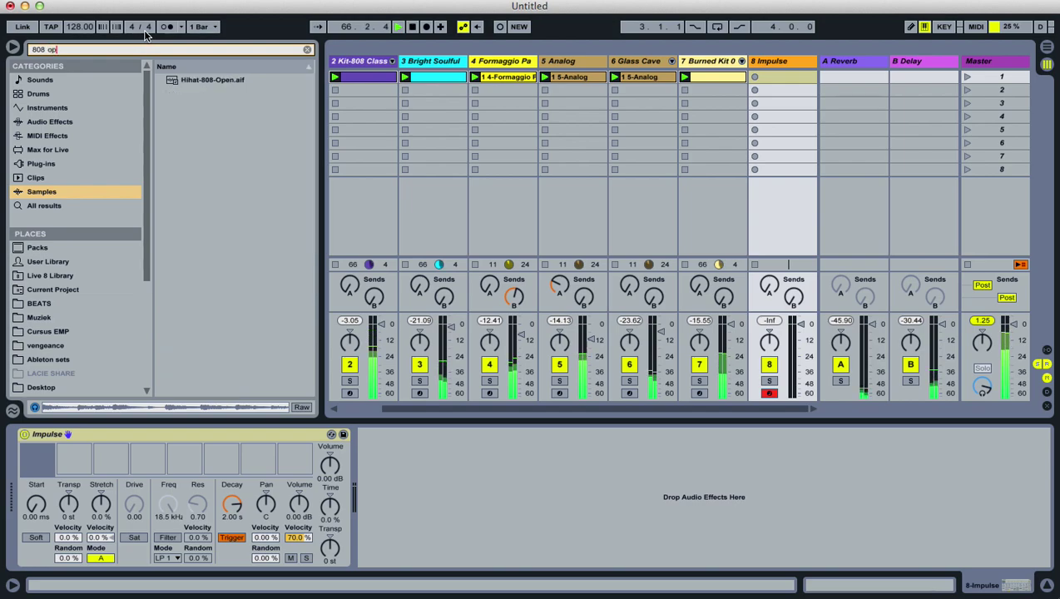
{"action": "left_click_drag", "start_coordinate": [204, 78], "coordinate": [37, 459]}
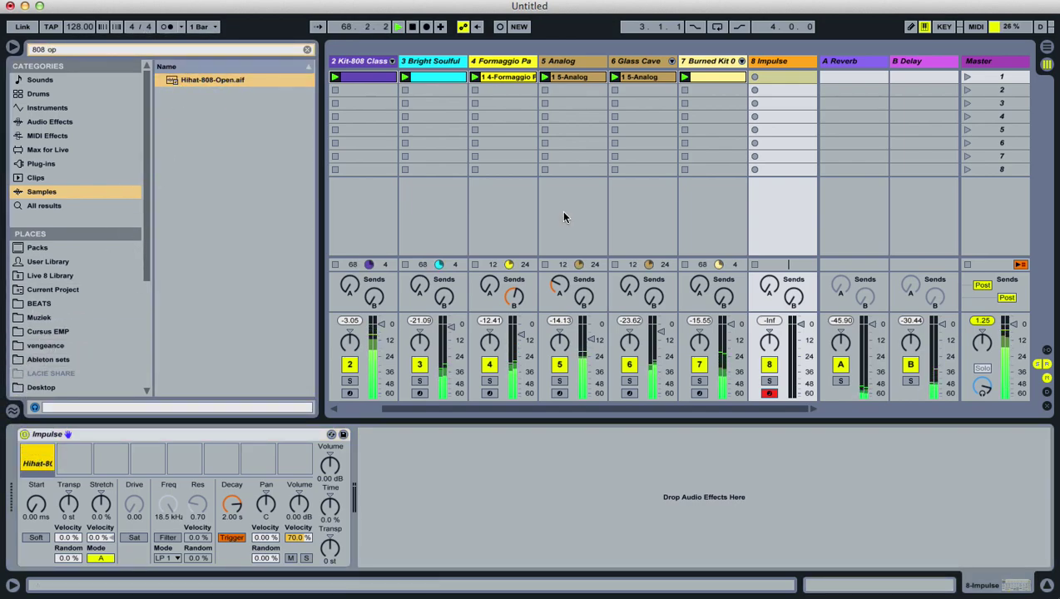
- Create and launch a clip on the Impulse track with an open hi-hat note at 1.3.3, and lower the track's volume
{"action": "double_click", "coordinate": [790, 77]}
{"action": "left_click", "coordinate": [755, 77]}
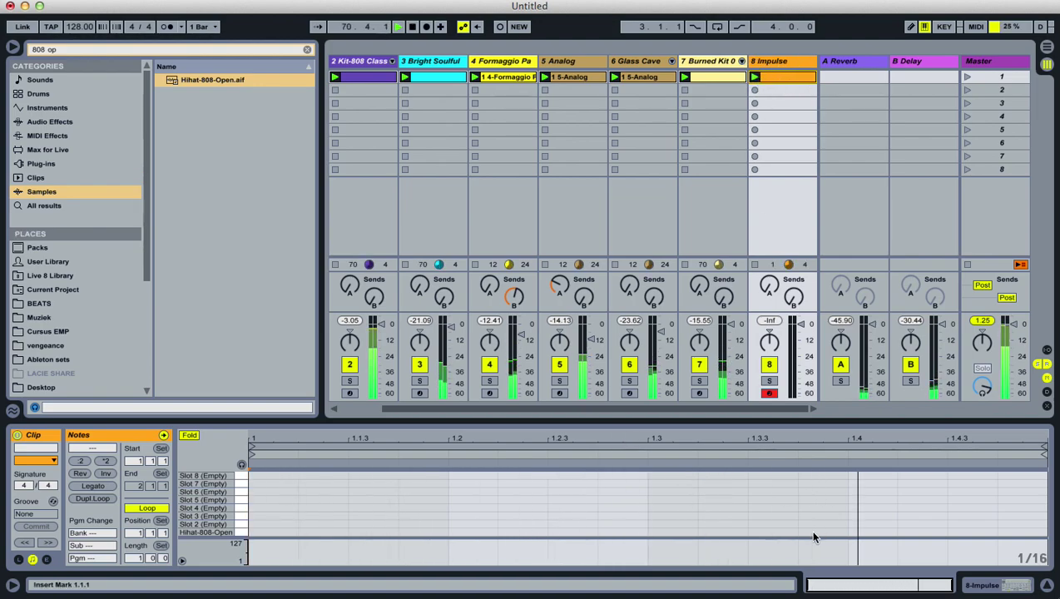
{"action": "double_click", "coordinate": [741, 533]}
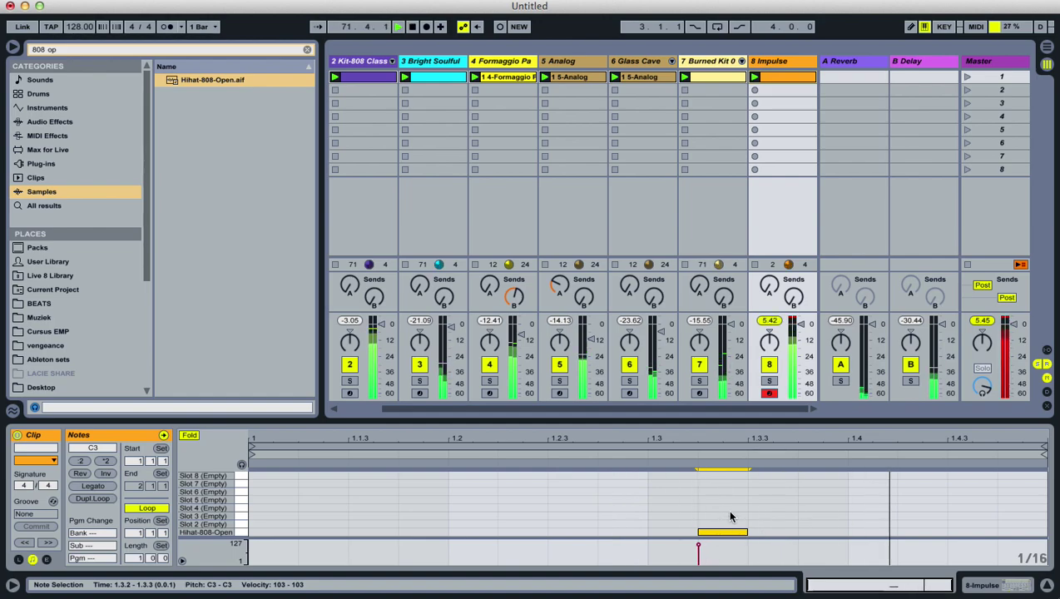
{"action": "left_click_drag", "start_coordinate": [800, 325], "coordinate": [800, 334]}
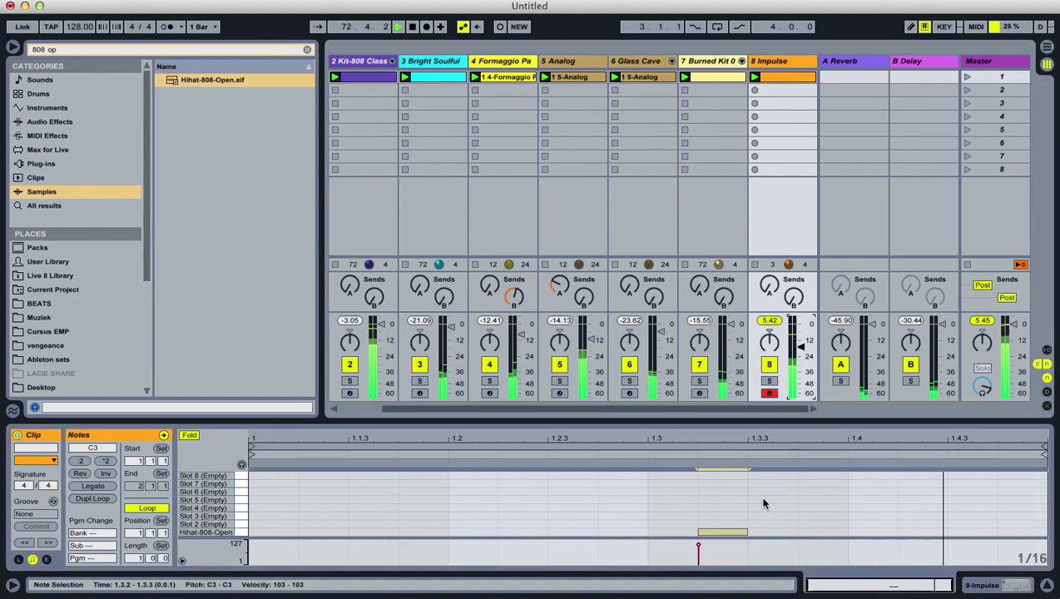
{"action": "left_click", "coordinate": [722, 532]}
{"action": "key", "text": "Right"}
- Add a second open hi-hat note at 1.1.3 and lower the Impulse track's volume to about -18.4 dB
{"action": "double_click", "coordinate": [379, 533]}
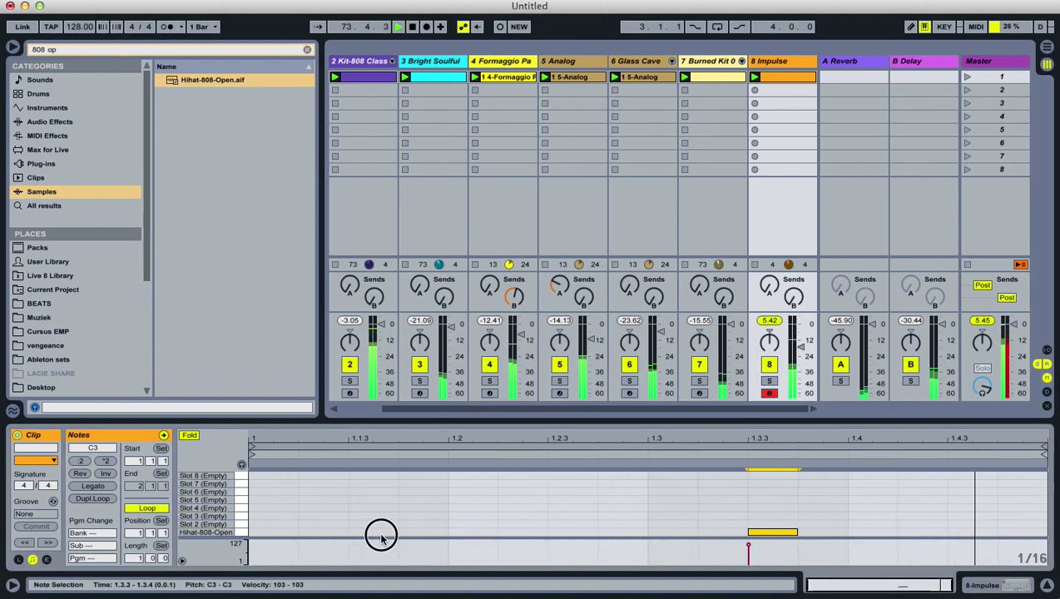
{"action": "left_click_drag", "start_coordinate": [803, 333], "coordinate": [803, 346]}
{"action": "left_click", "coordinate": [803, 341]}
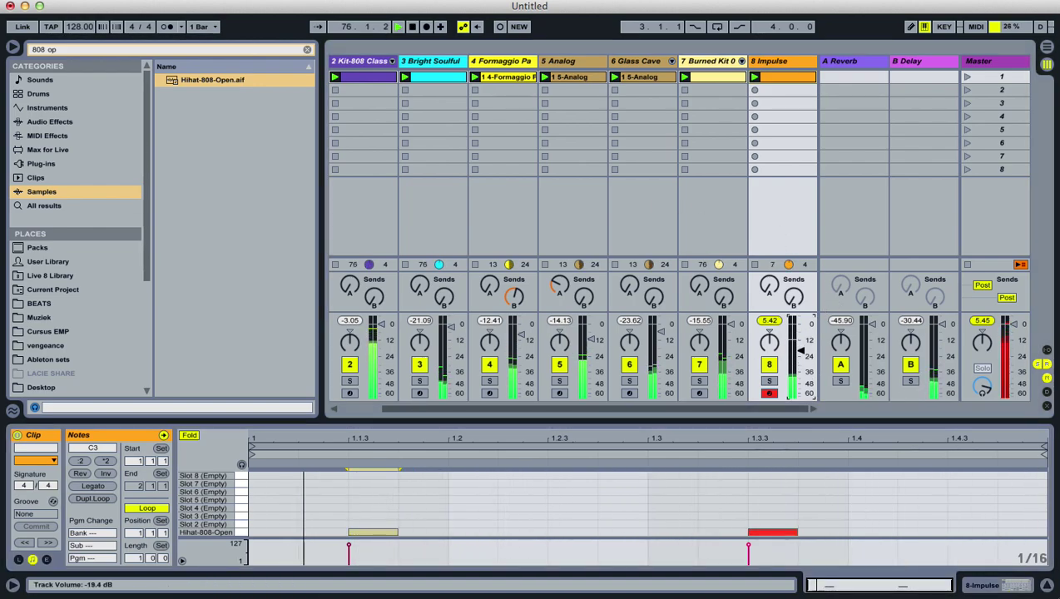
- Turn the Impulse track's send B down to minimum and load Ping Pong Delay from the audio effects onto the track
{"action": "left_click_drag", "start_coordinate": [795, 298], "coordinate": [794, 333]}
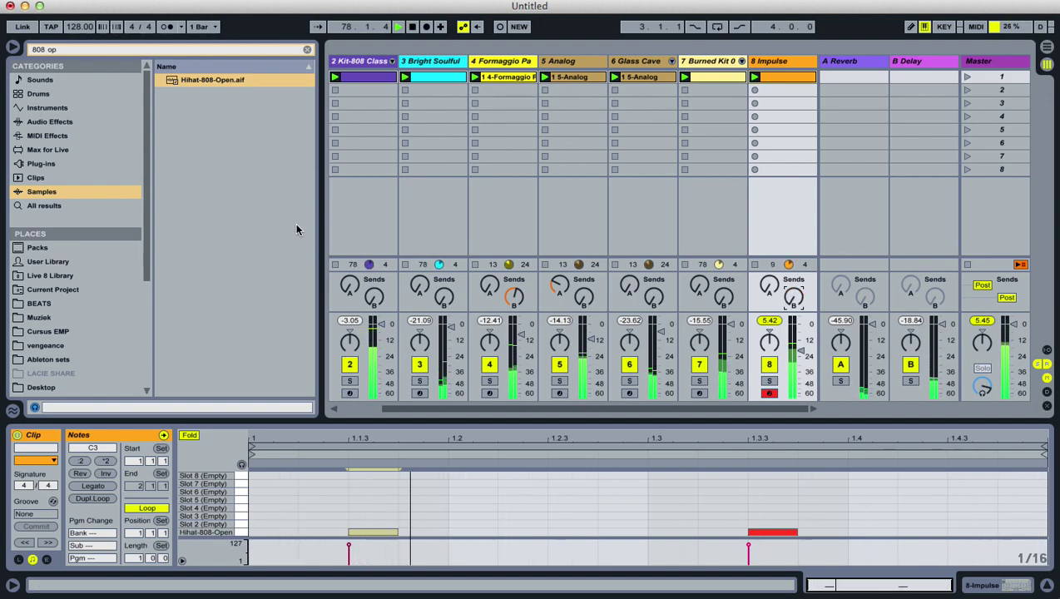
{"action": "left_click", "coordinate": [39, 120]}
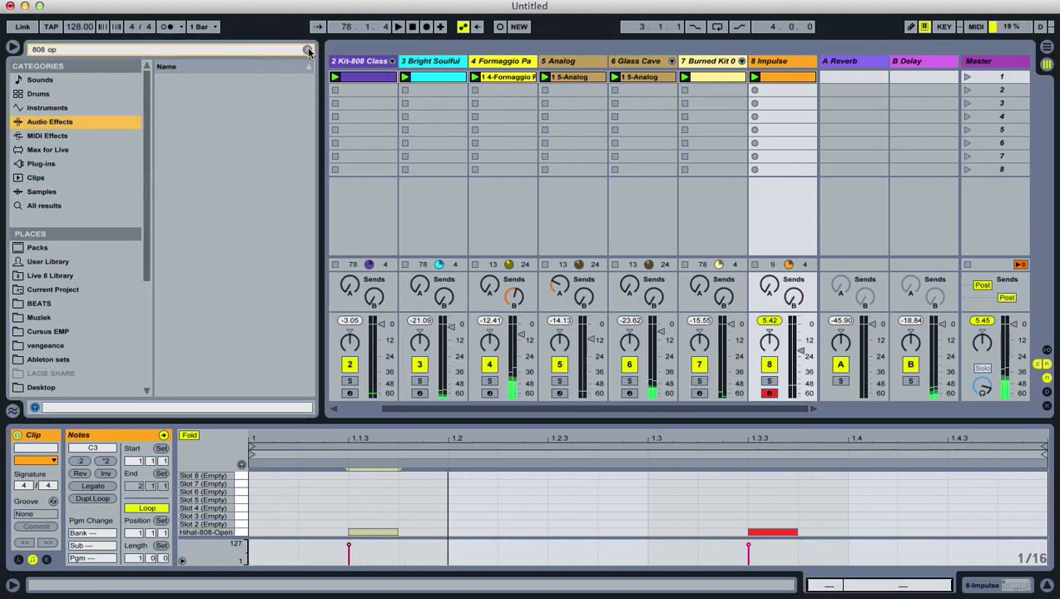
{"action": "left_click", "coordinate": [307, 49]}
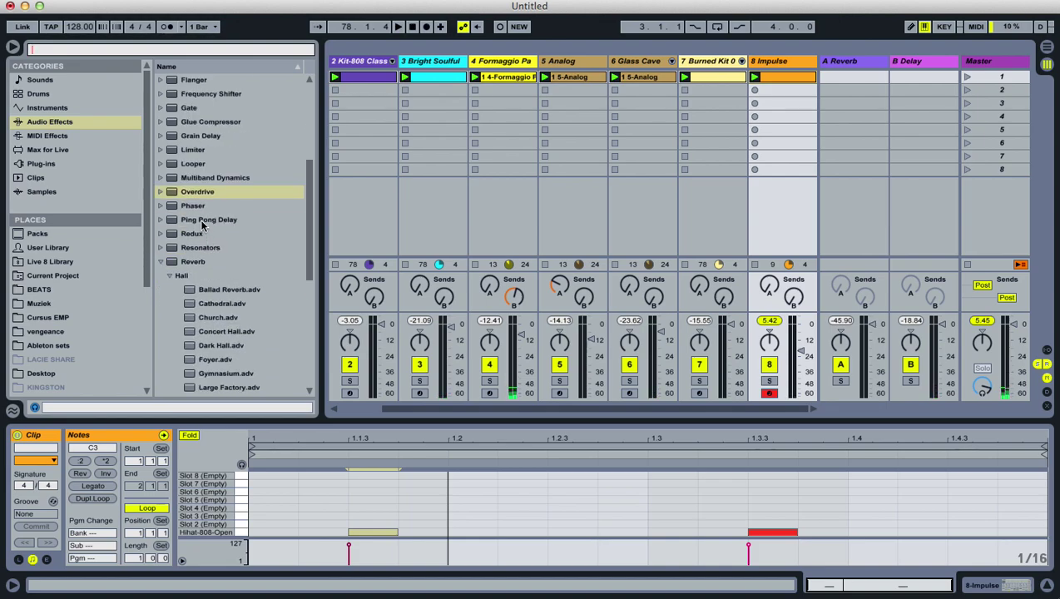
{"action": "scroll", "coordinate": [201, 225], "scroll_direction": "up", "scroll_amount": 3}
{"action": "left_click_drag", "start_coordinate": [205, 261], "coordinate": [778, 143]}
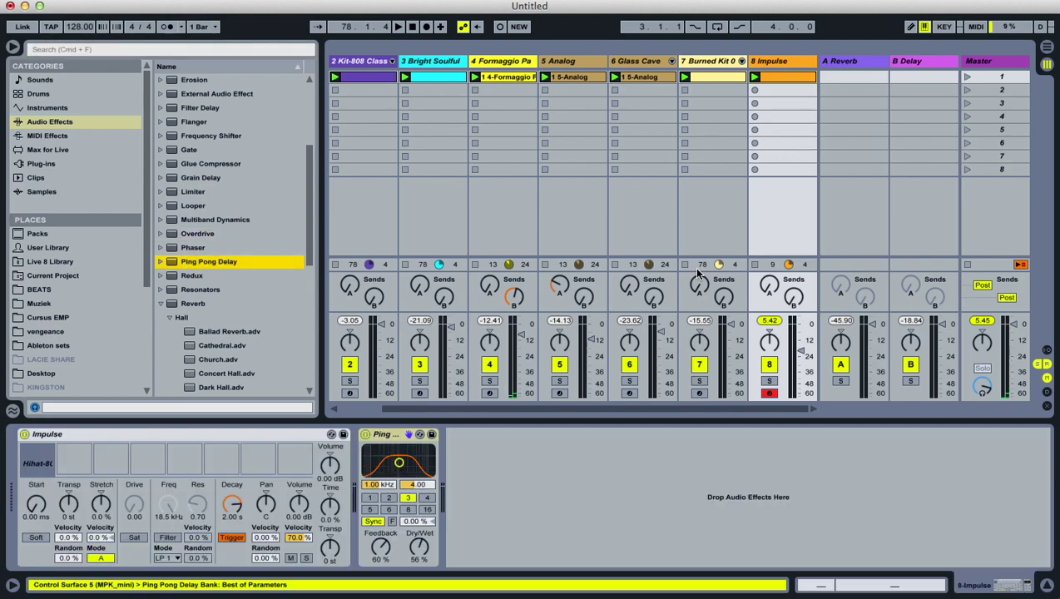
- Try Ping Pong Delay times of 6 and 3 sixteenths, solo the Impulse track to listen, and remove the effect
{"action": "left_click", "coordinate": [393, 510]}
{"action": "key", "text": "space"}
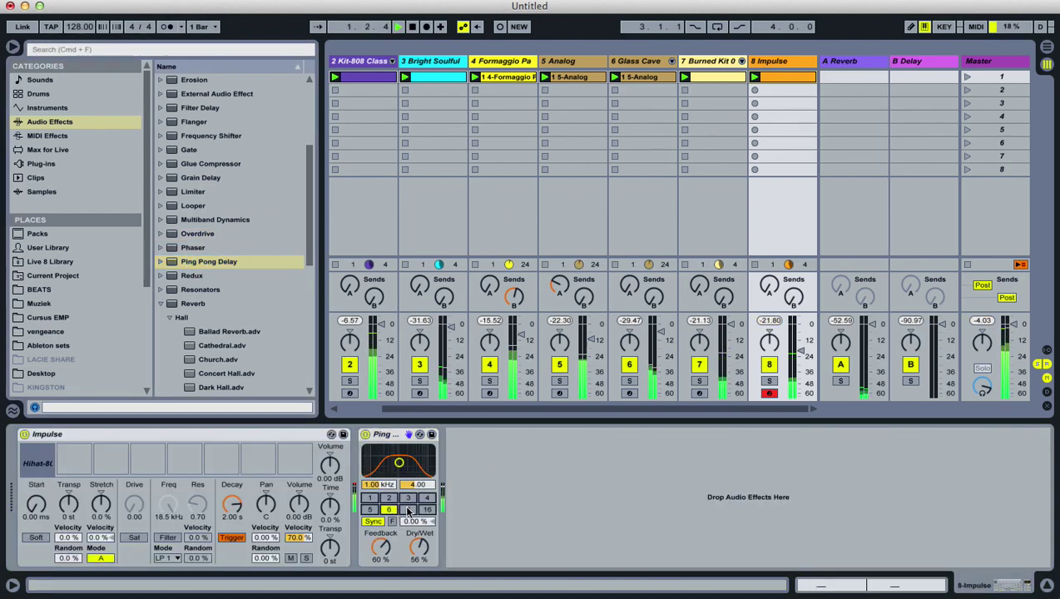
{"action": "key", "text": "space"}
{"action": "left_click", "coordinate": [408, 498]}
{"action": "key", "text": "space"}
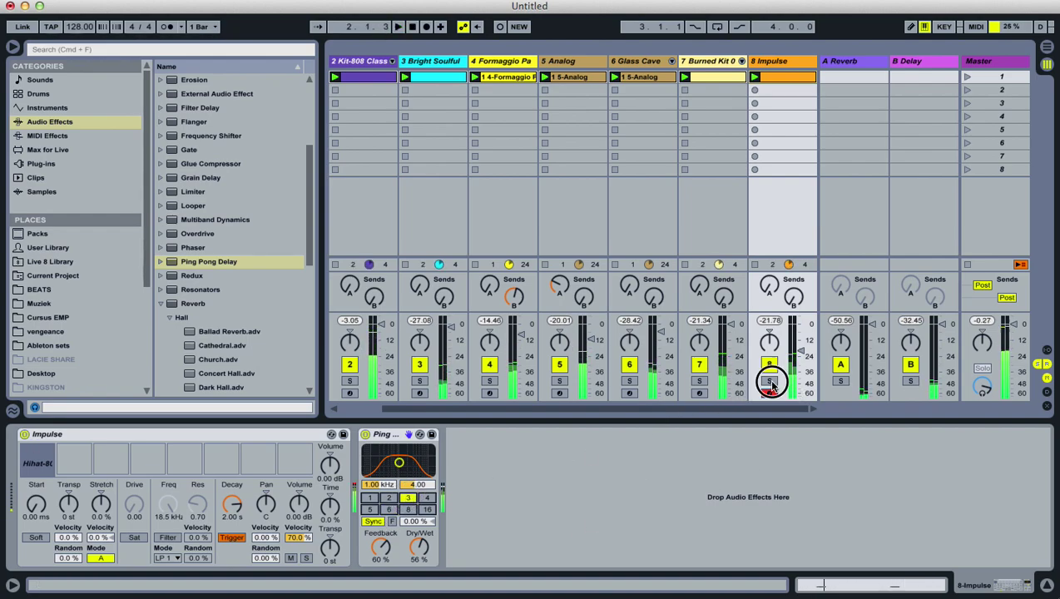
{"action": "left_click", "coordinate": [769, 380]}
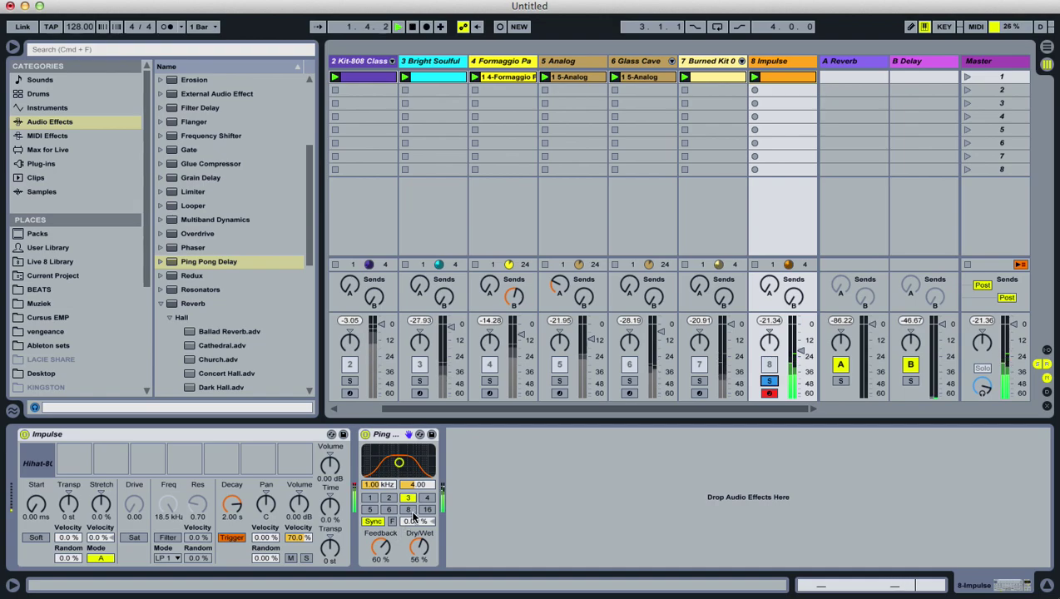
{"action": "left_click", "coordinate": [386, 435]}
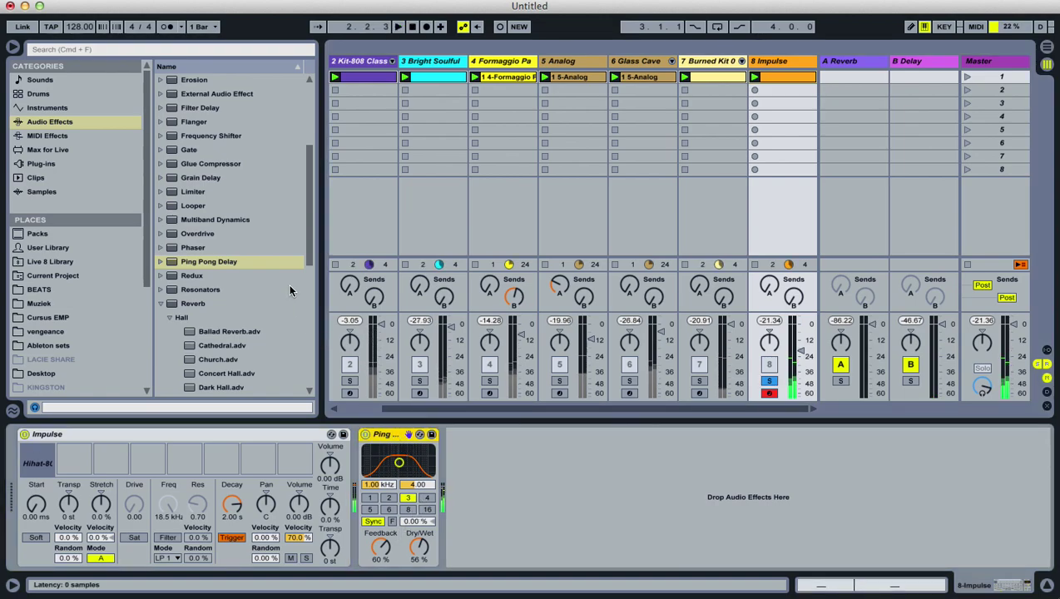
{"action": "key", "text": "Delete"}
- Load Simple Delay on the Impulse track with both delay times at 3 sixteenths, feedback at 44% and dry/wet at 38%
{"action": "scroll", "coordinate": [218, 222], "scroll_direction": "down", "scroll_amount": 3}
{"action": "left_click", "coordinate": [159, 247]}
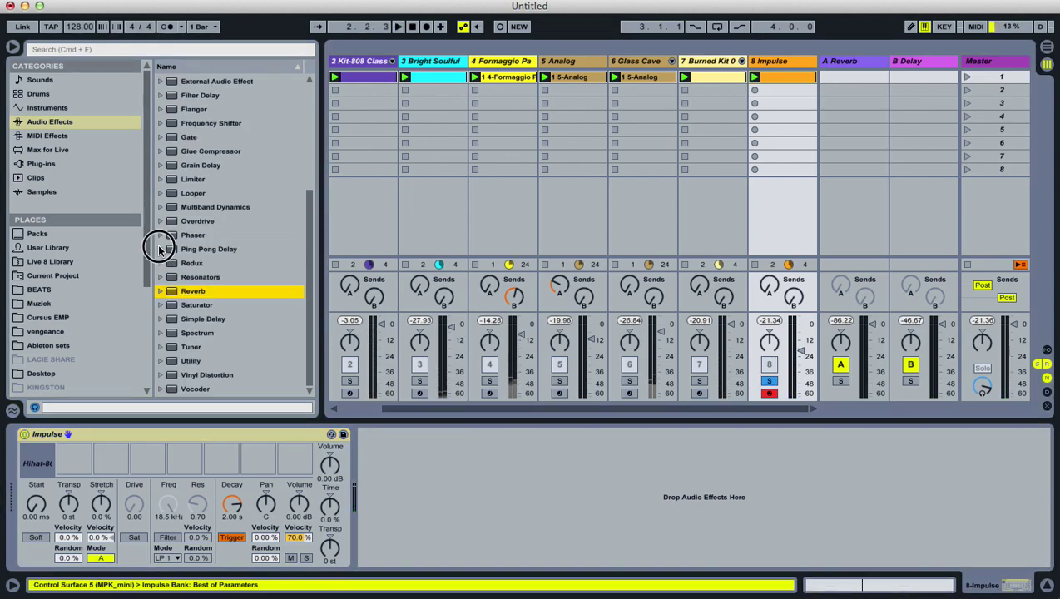
{"action": "left_click_drag", "start_coordinate": [200, 319], "coordinate": [424, 490]}
{"action": "key", "text": "space"}
{"action": "left_click", "coordinate": [416, 461]}
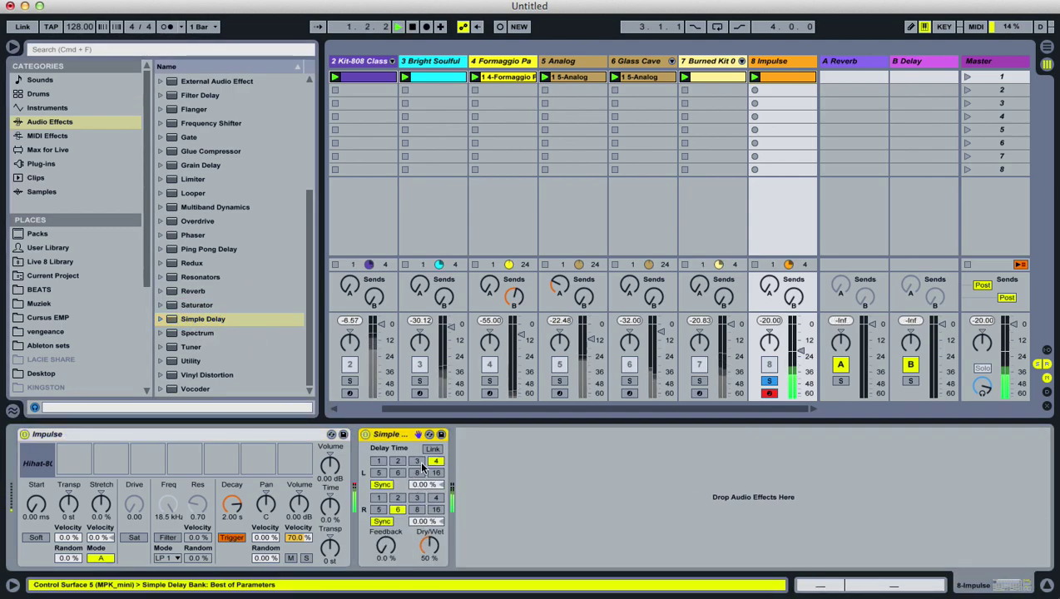
{"action": "left_click", "coordinate": [417, 497]}
{"action": "left_click_drag", "start_coordinate": [386, 545], "coordinate": [385, 528]}
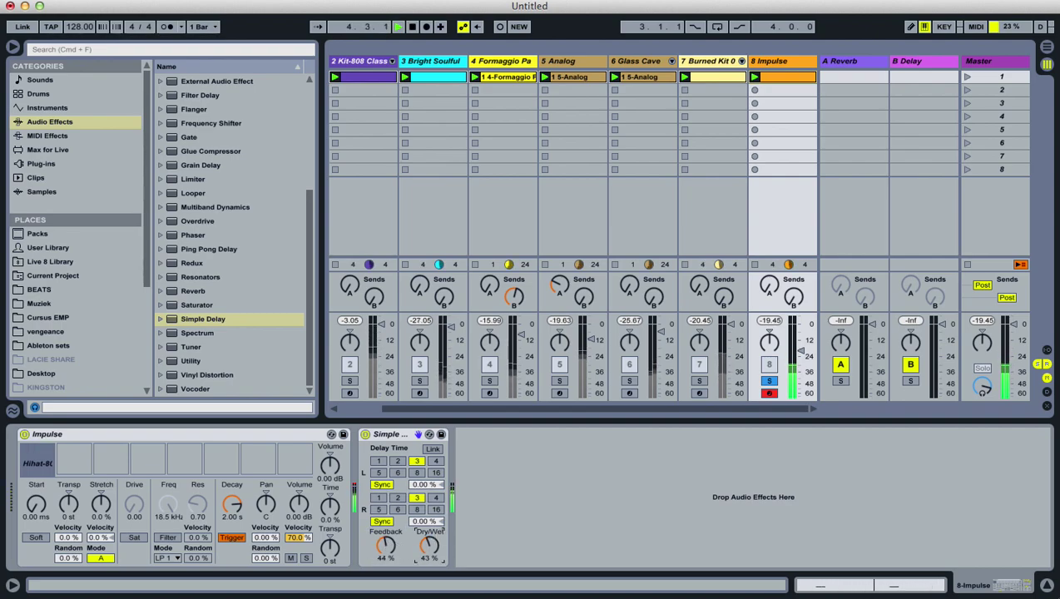
{"action": "left_click_drag", "start_coordinate": [429, 545], "coordinate": [429, 547]}
- Solo tracks 7, 8 and 3 together and lower the Impulse track's volume to about -24.3 dB
{"action": "left_click", "coordinate": [698, 380]}
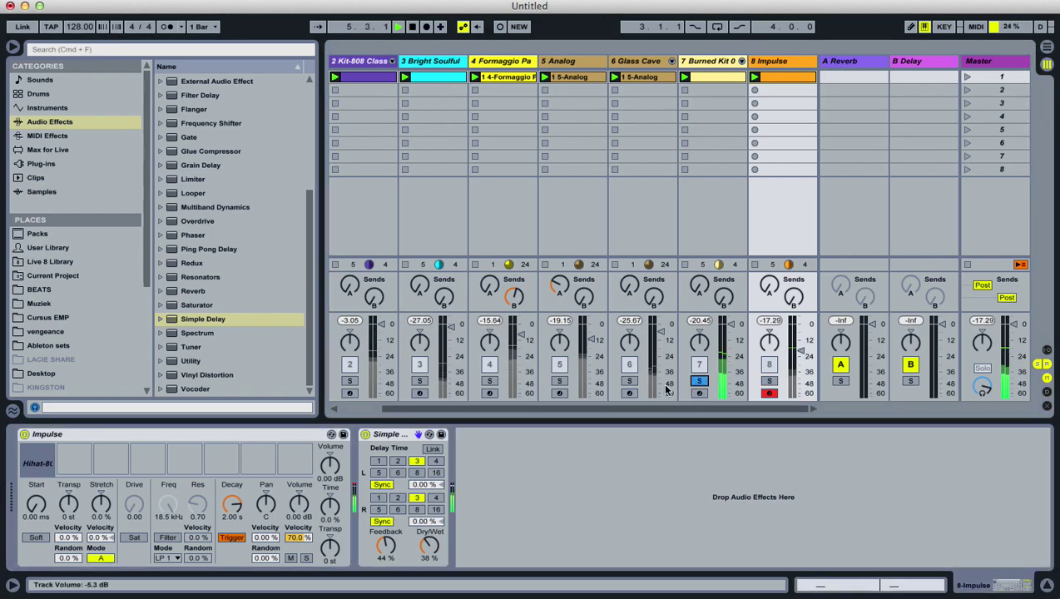
{"action": "left_click", "coordinate": [769, 381], "text": "super"}
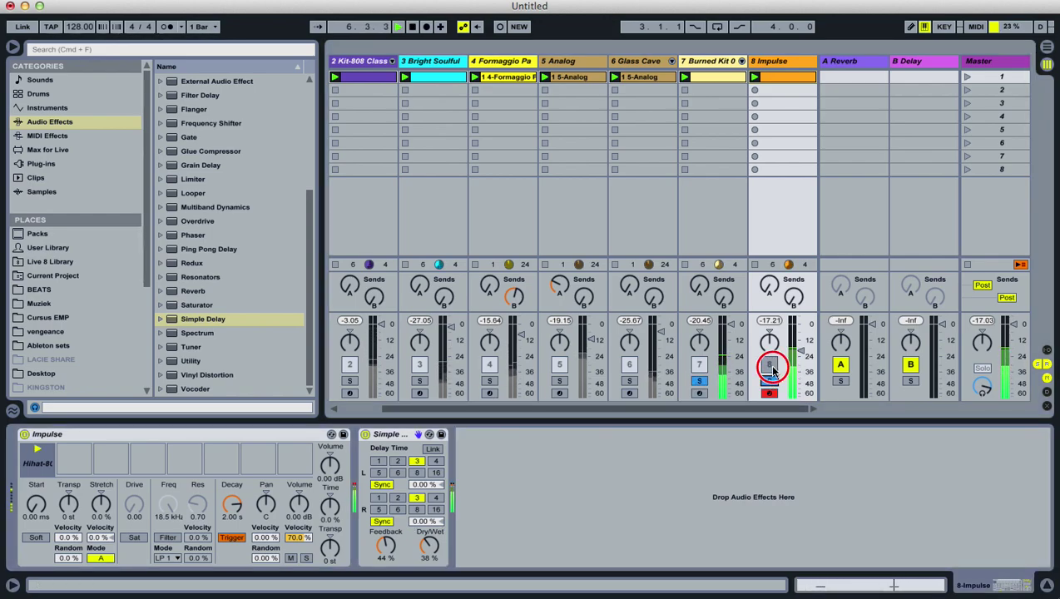
{"action": "left_click", "coordinate": [419, 381], "text": "super"}
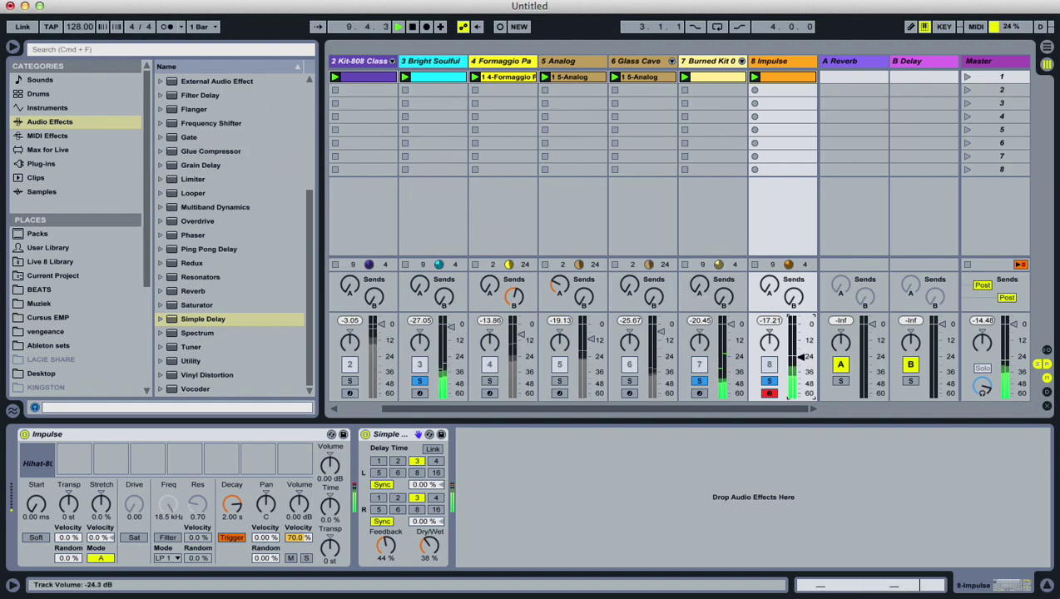
- Add Reverb after Simple Delay with predelay 7.92 ms, decay time 1.92 s and dry/wet 44%, and unsolo all tracks
{"action": "left_click_drag", "start_coordinate": [206, 287], "coordinate": [544, 490]}
{"action": "left_click_drag", "start_coordinate": [647, 547], "coordinate": [648, 524]}
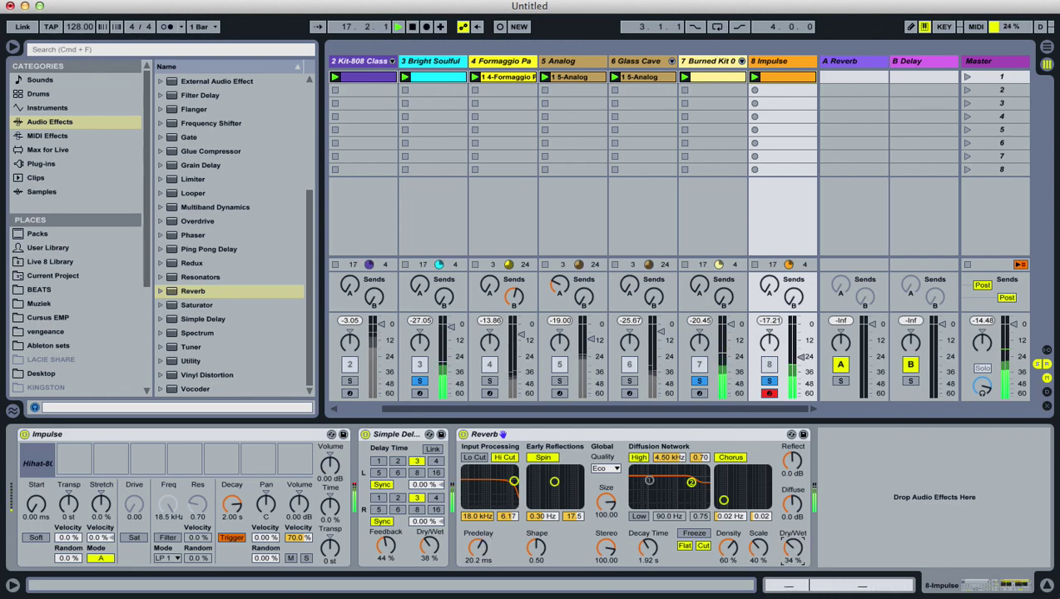
{"action": "left_click", "coordinate": [483, 552]}
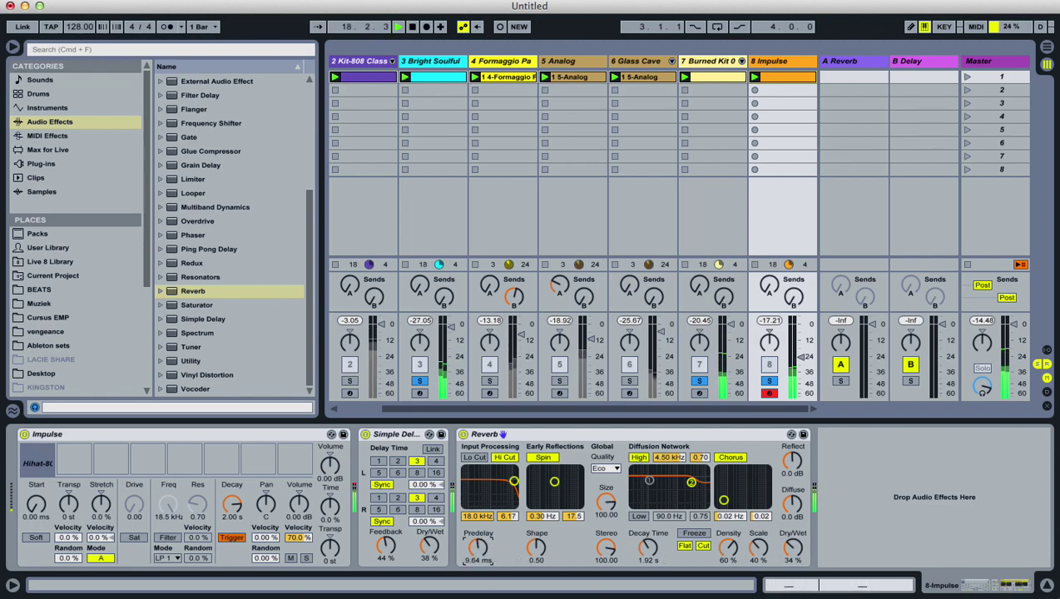
{"action": "left_click_drag", "start_coordinate": [792, 547], "coordinate": [793, 542]}
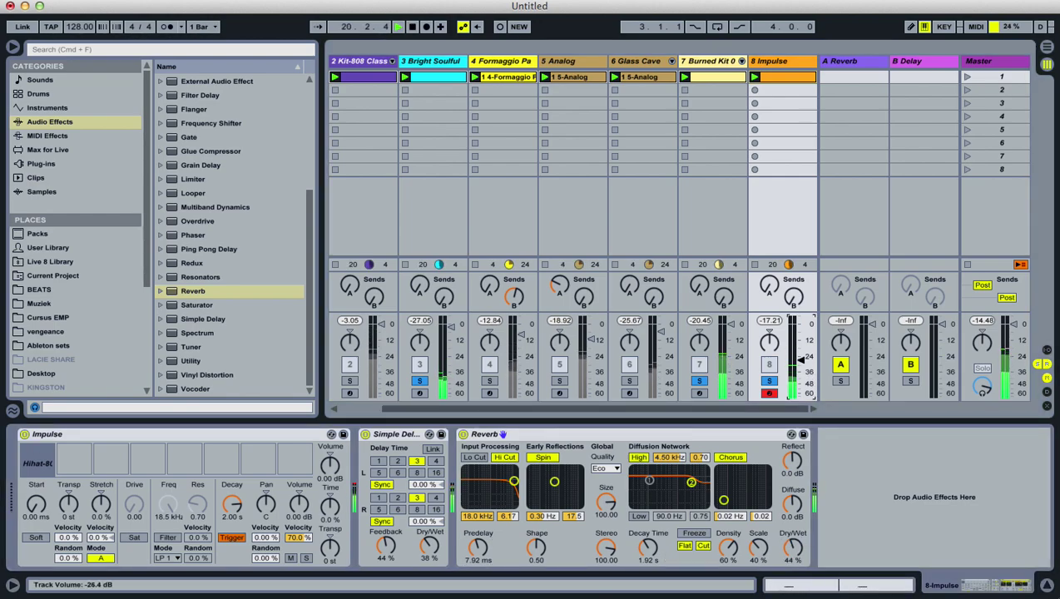
{"action": "left_click", "coordinate": [768, 380]}
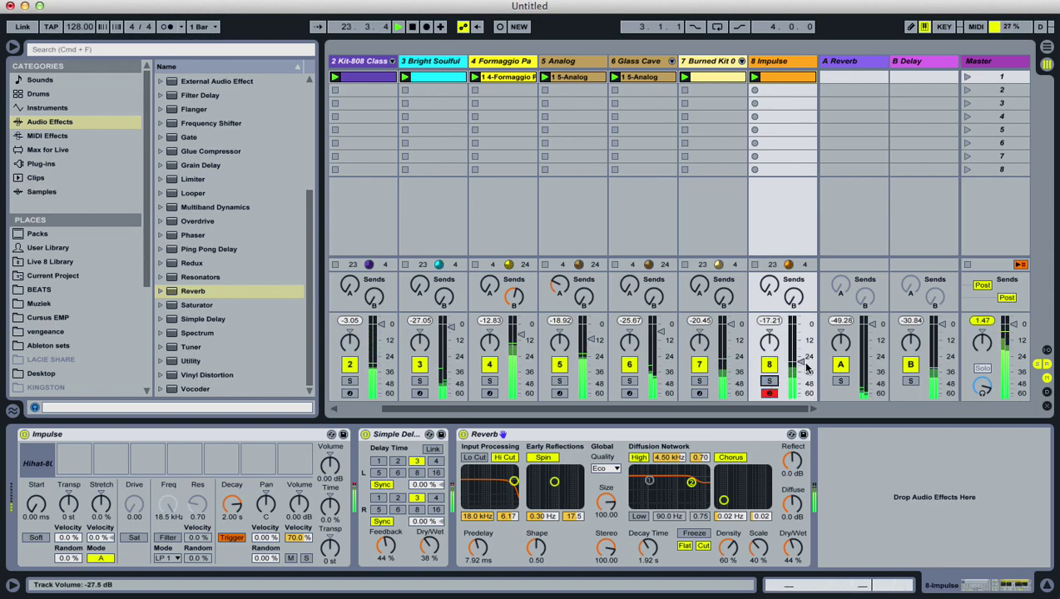
- Move the Impulse clip's start to 1.2.1 and slightly lower the volume of track 4
{"action": "left_click", "coordinate": [776, 79]}
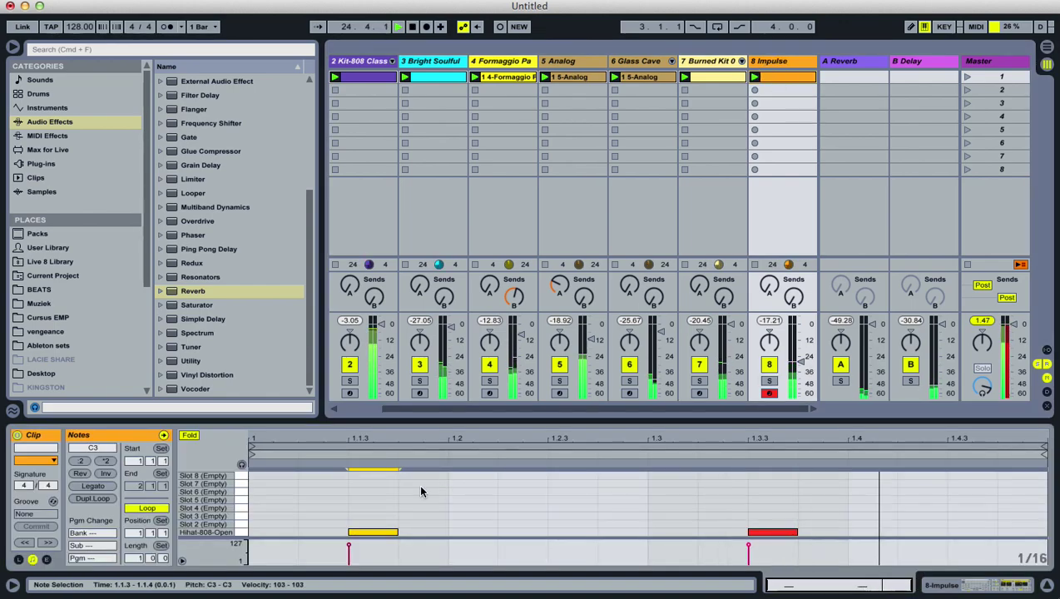
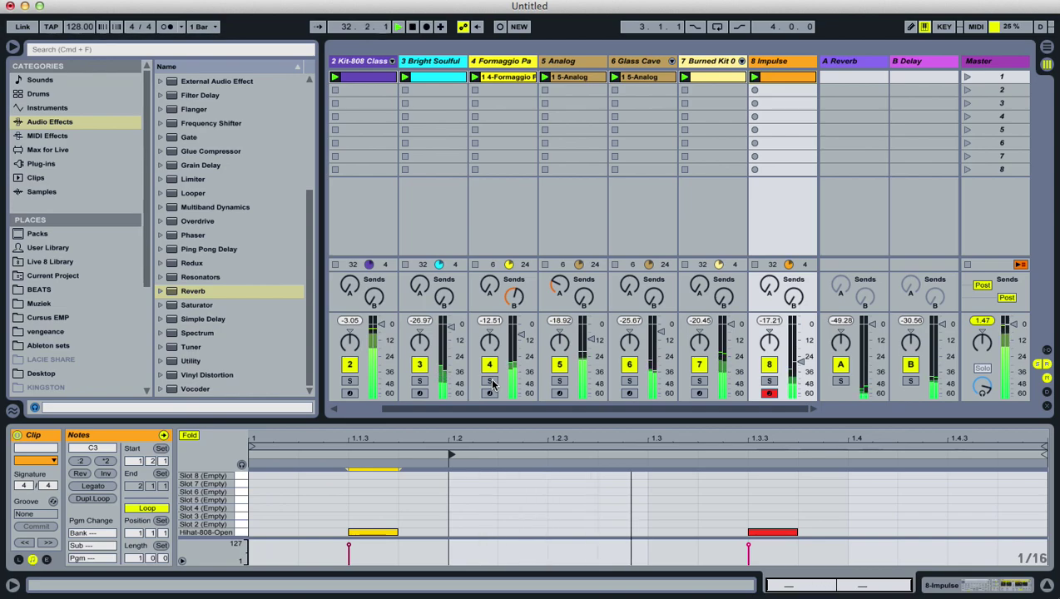
{"action": "left_click", "coordinate": [524, 335]}
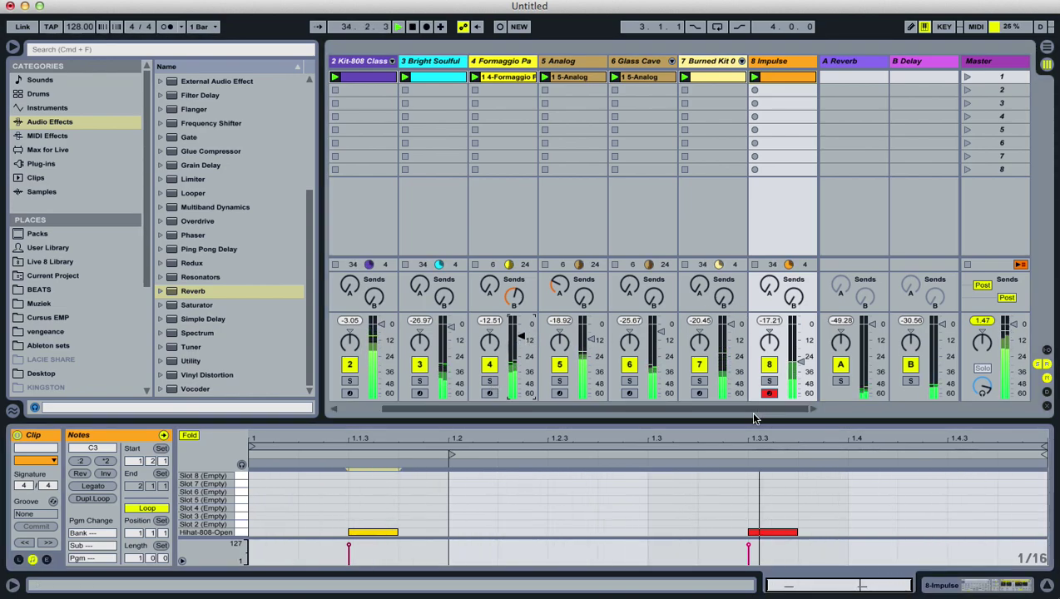
{"action": "left_click_drag", "start_coordinate": [757, 409], "coordinate": [721, 409]}
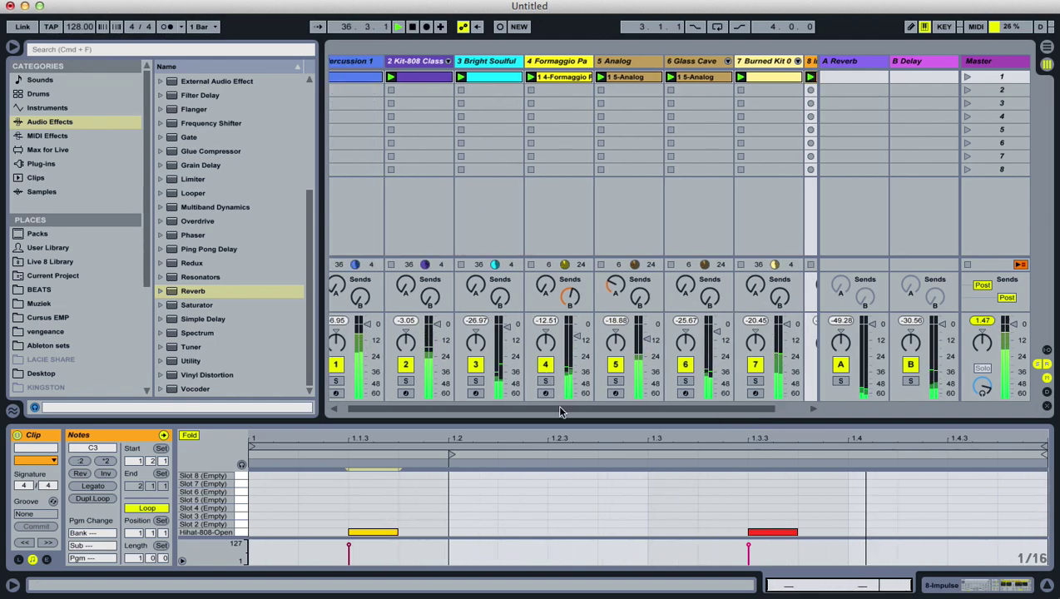
- Insert a new MIDI track after the Impulse track and narrow the browser to show more tracks
{"action": "left_click_drag", "start_coordinate": [613, 408], "coordinate": [651, 408]}
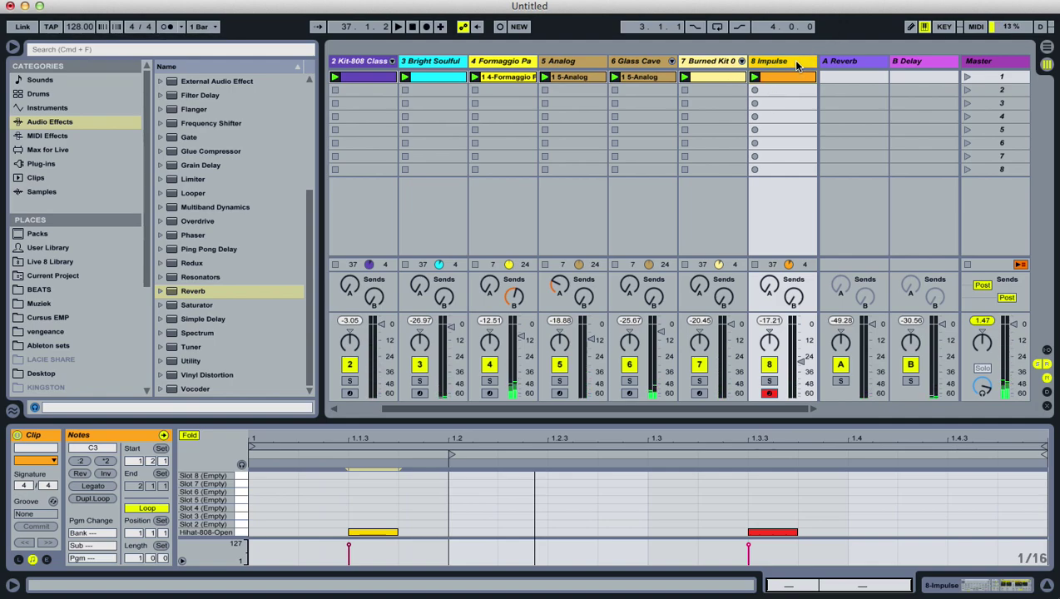
{"action": "key", "text": "super+shift+t"}
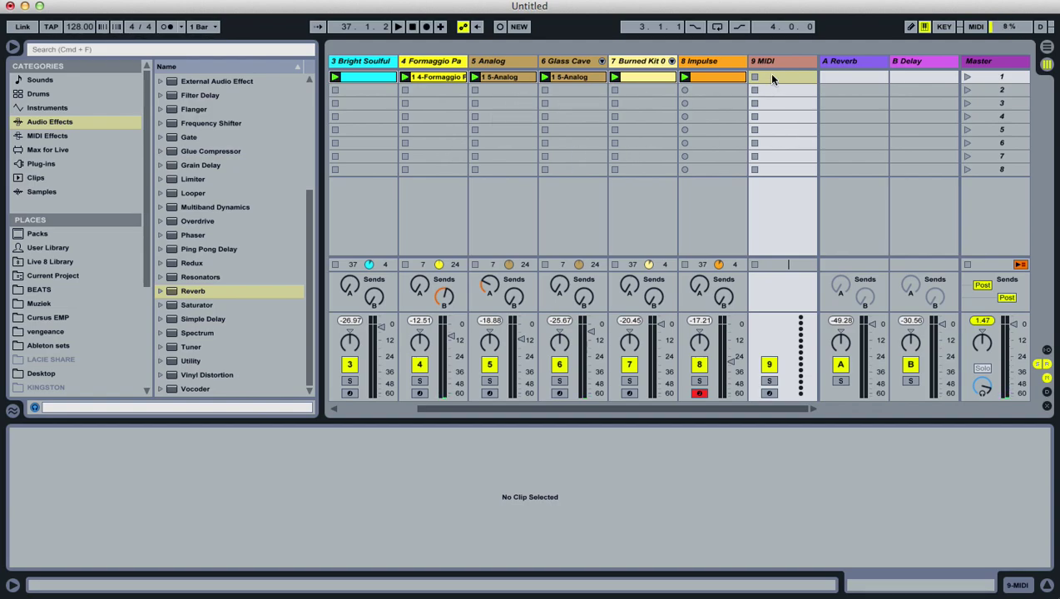
{"action": "left_click_drag", "start_coordinate": [320, 117], "coordinate": [262, 122]}
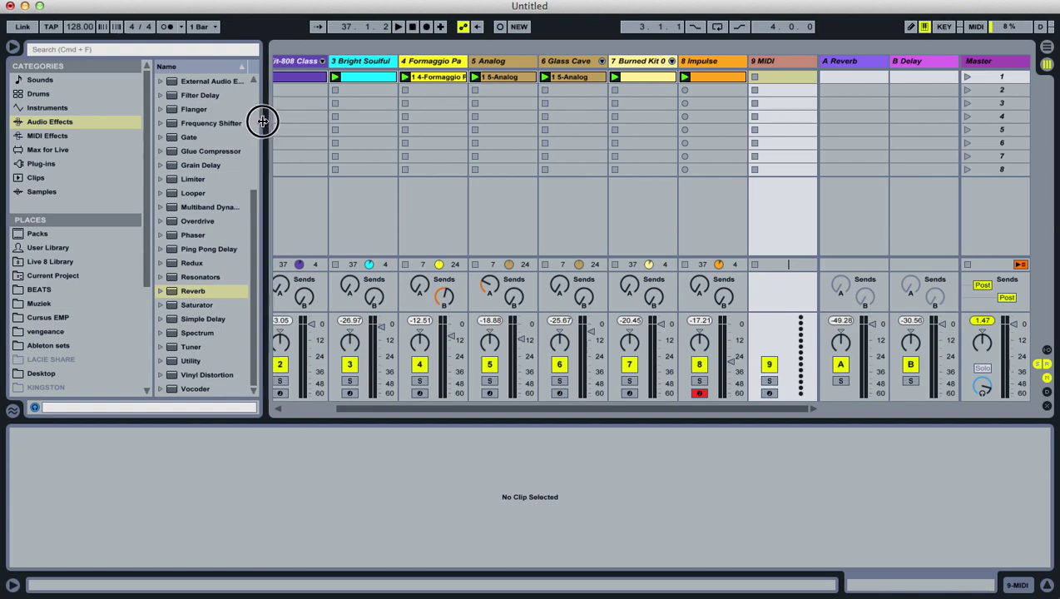
{"action": "left_click_drag", "start_coordinate": [470, 410], "coordinate": [408, 407]}
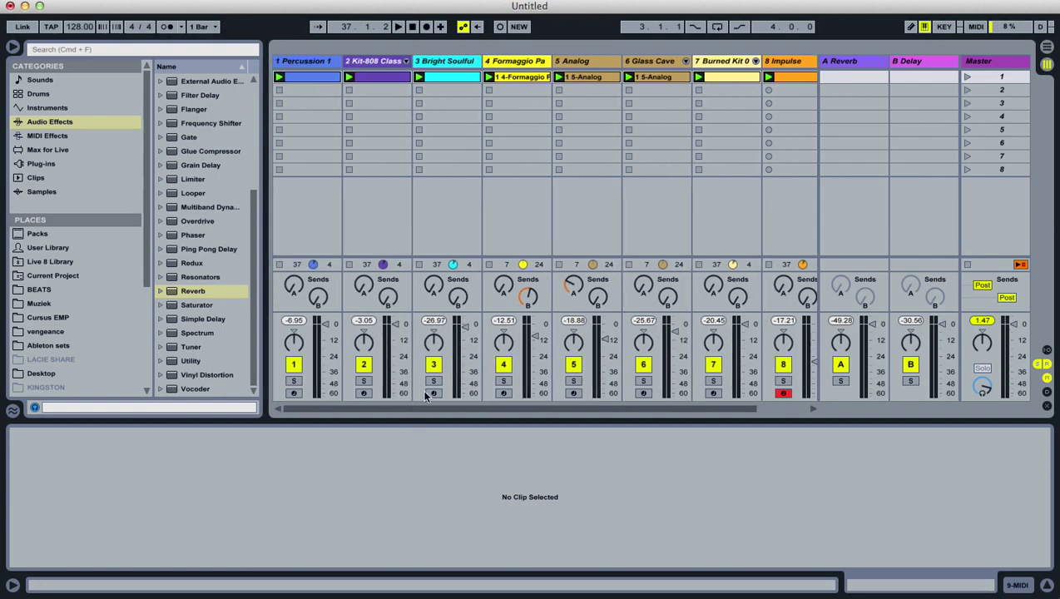
- Duplicate the first scene and launch the copy
{"action": "left_click", "coordinate": [988, 77]}
{"action": "right_click", "coordinate": [988, 75]}
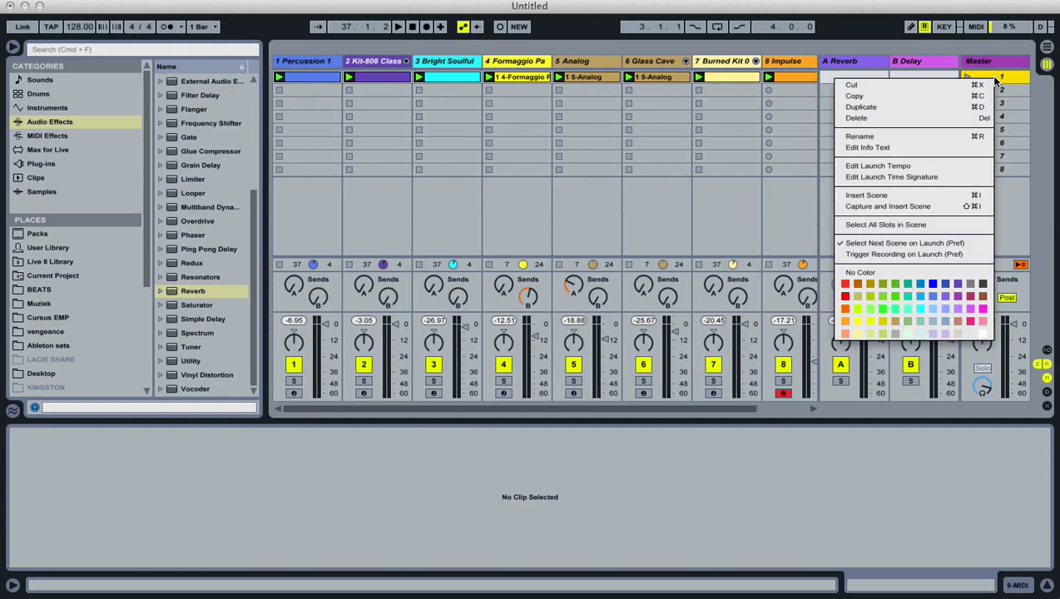
{"action": "left_click", "coordinate": [952, 106]}
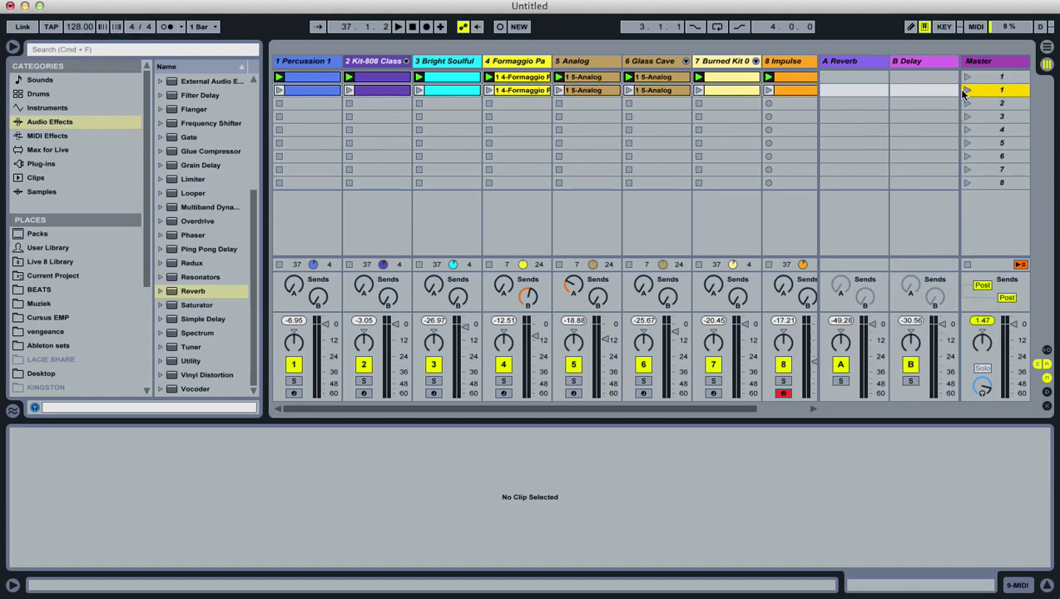
{"action": "left_click", "coordinate": [966, 89]}
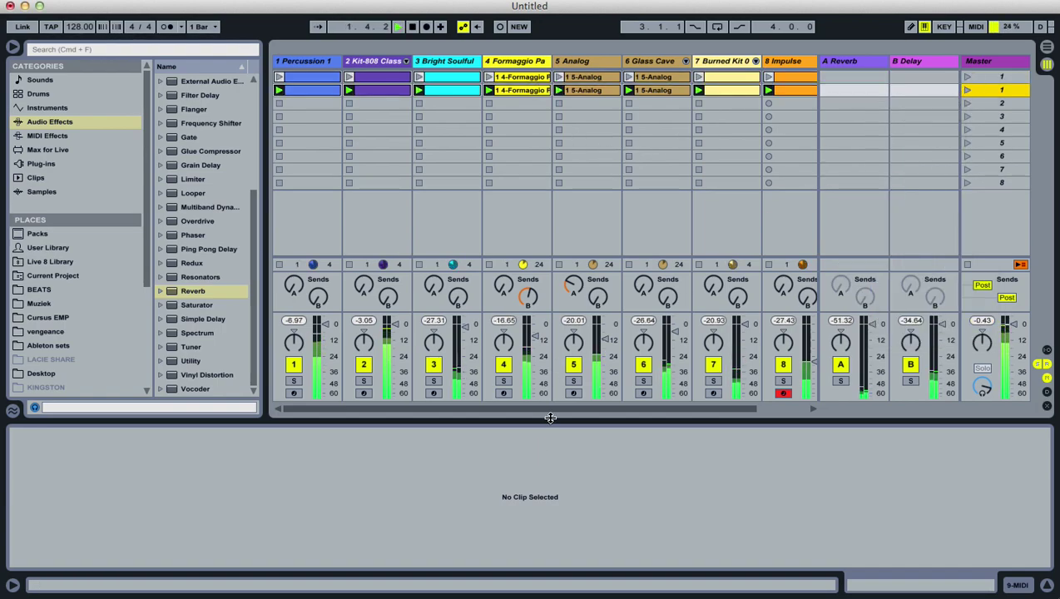
- Check the mix with track 5 switched off and on, and delete the 5-Analog clip from track 5 in the duplicated scene
{"action": "left_click_drag", "start_coordinate": [558, 409], "coordinate": [687, 418]}
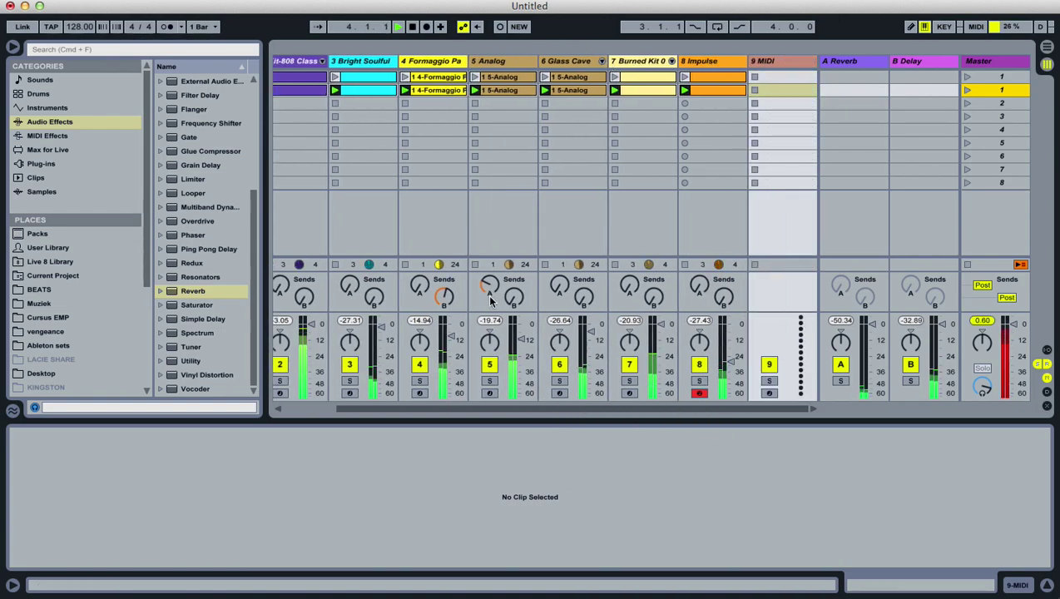
{"action": "left_click", "coordinate": [489, 364]}
{"action": "left_click", "coordinate": [490, 363]}
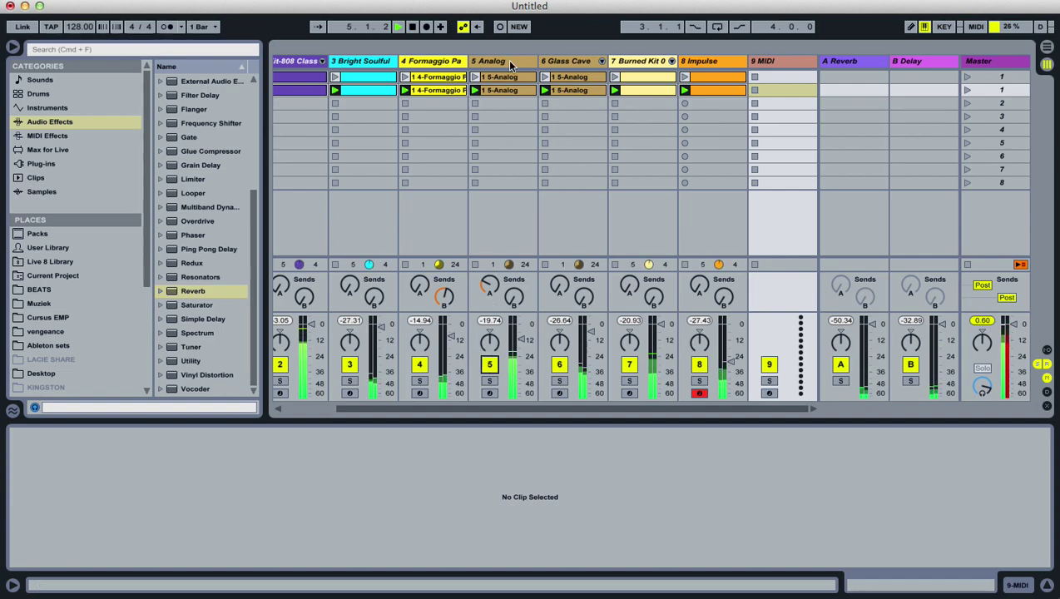
{"action": "left_click", "coordinate": [501, 90]}
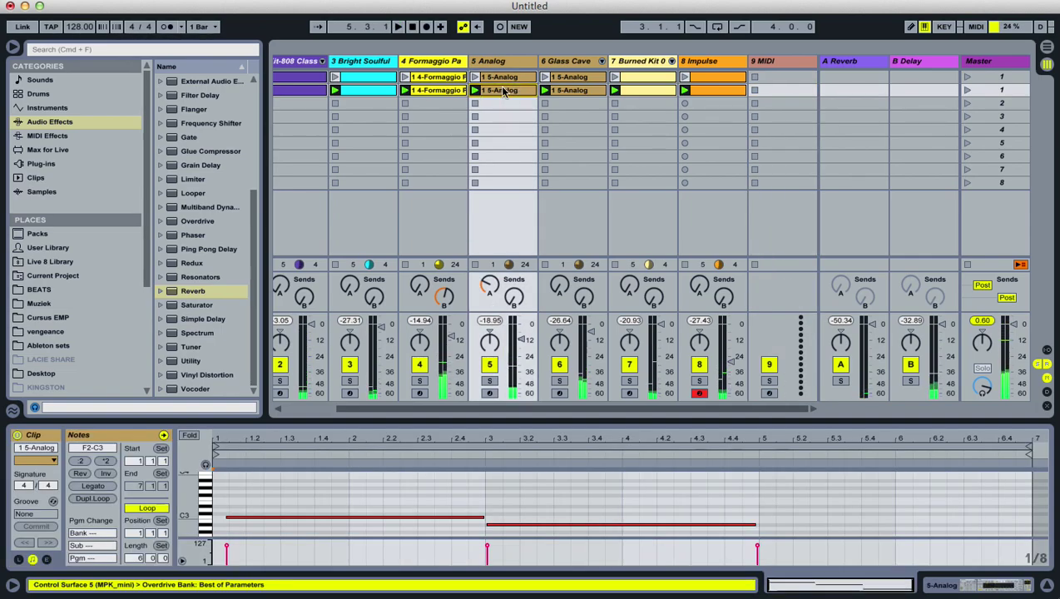
{"action": "key", "text": "Delete"}
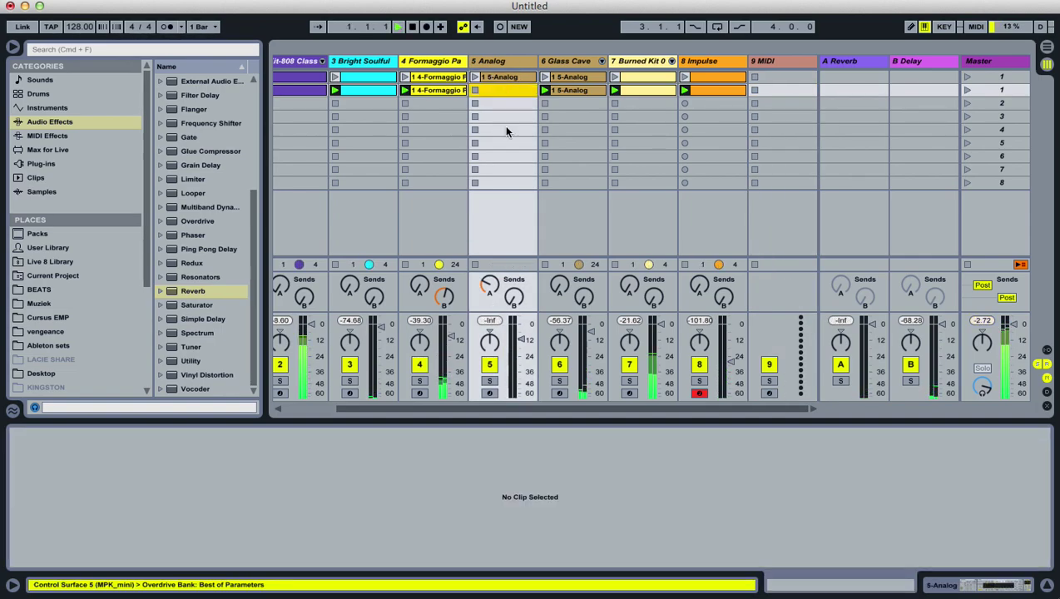
- Delete the 4-Formaggio clip from track 4 in the duplicated scene
{"action": "left_click_drag", "start_coordinate": [582, 408], "coordinate": [457, 413]}
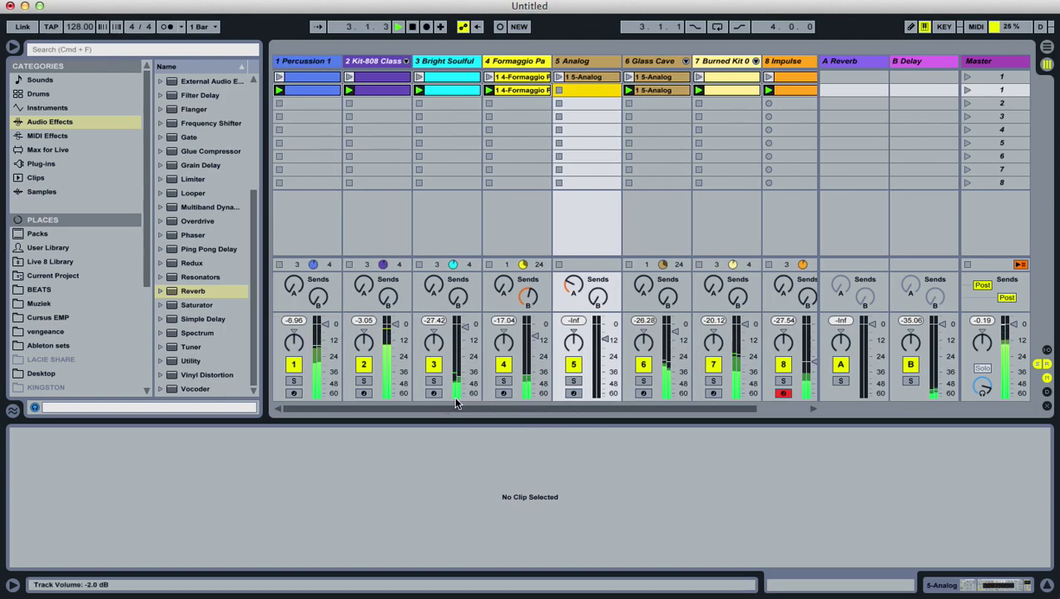
{"action": "left_click", "coordinate": [529, 91]}
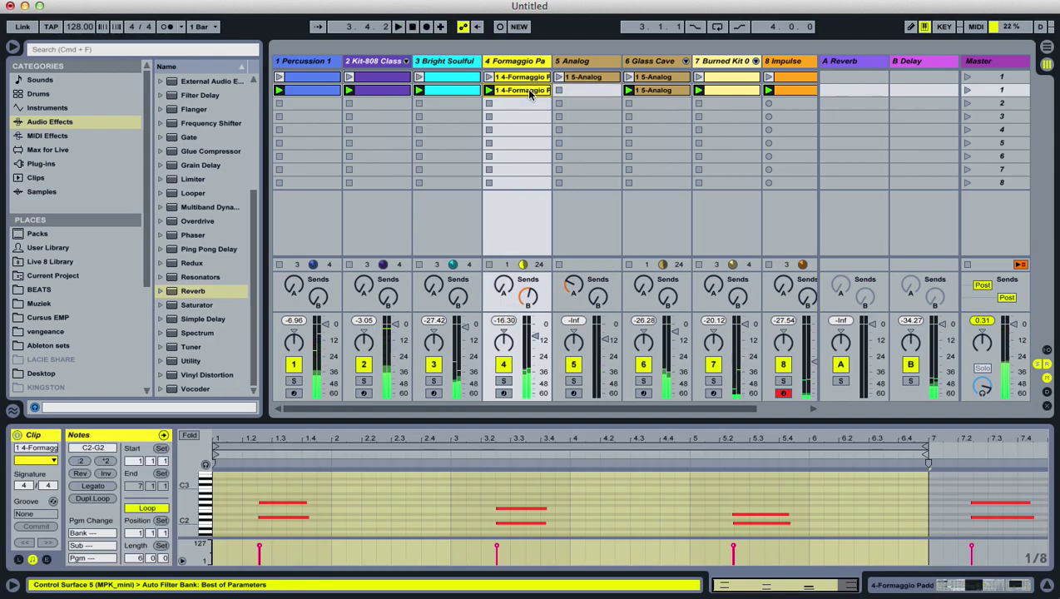
{"action": "key", "text": "Delete"}
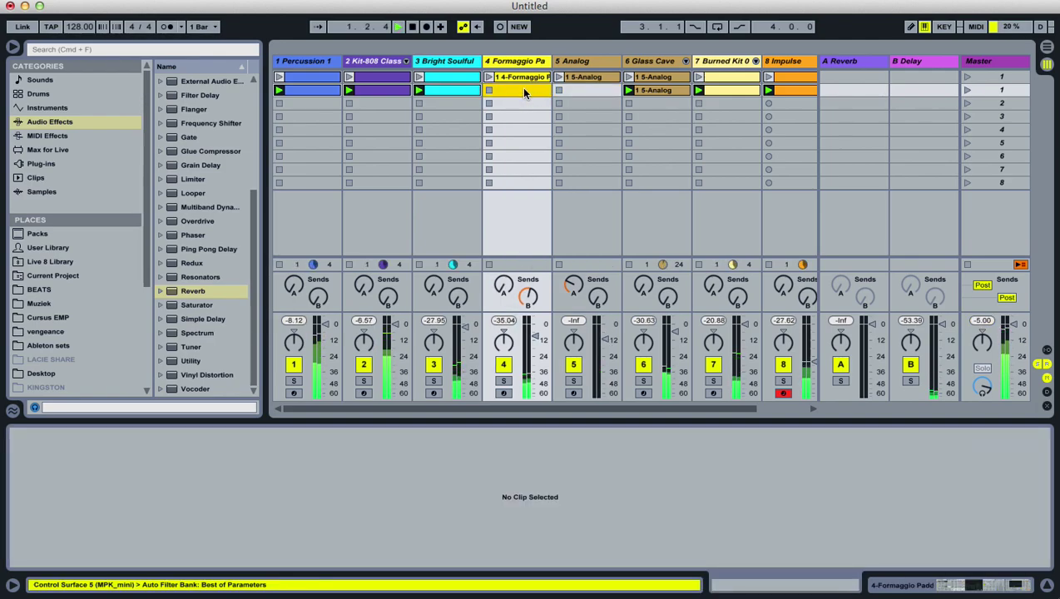
- Move the reduced scene above the original one, rename it Intro and restart playback
{"action": "left_click_drag", "start_coordinate": [1002, 90], "coordinate": [1003, 76]}
{"action": "right_click", "coordinate": [998, 78]}
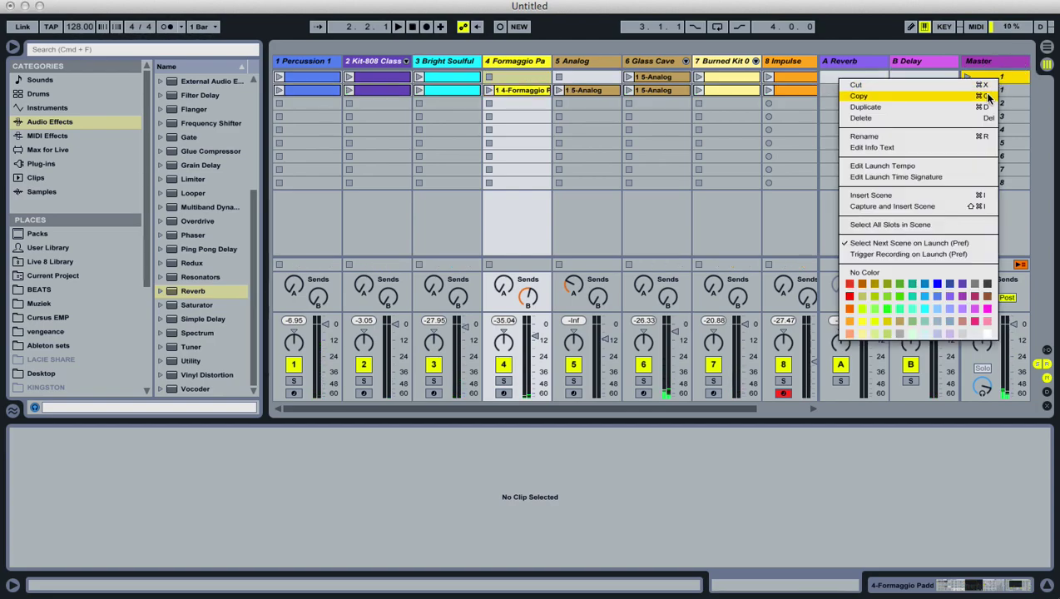
{"action": "left_click", "coordinate": [956, 136]}
{"action": "type", "text": "Intro"}
{"action": "key", "text": "Return"}
{"action": "key", "text": "space"}
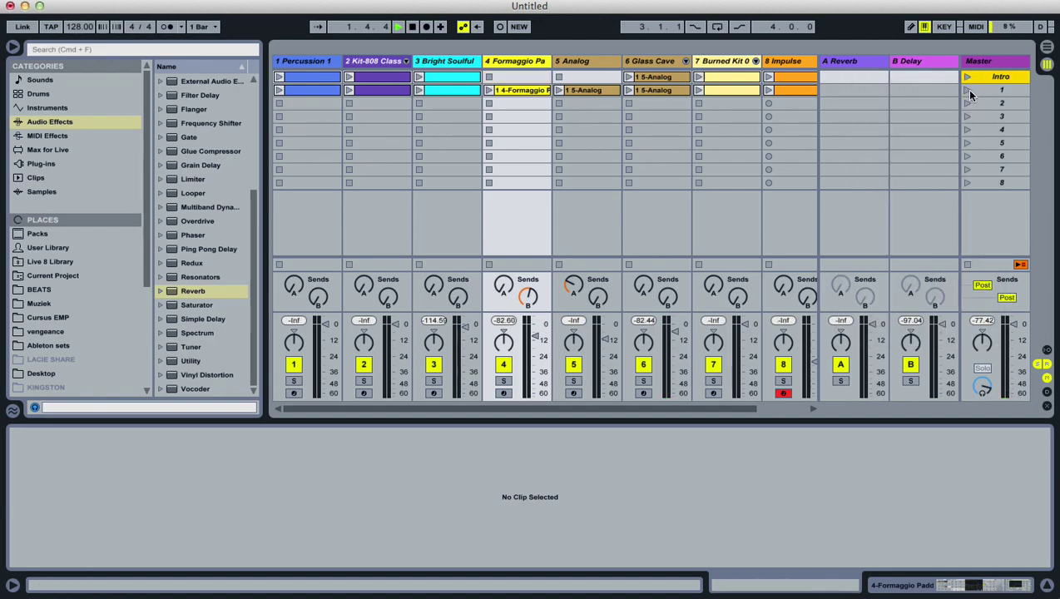
- Launch scene 1 and load the Canadian Boards synth keys preset onto the empty MIDI track 9
{"action": "left_click", "coordinate": [967, 90]}
{"action": "left_click_drag", "start_coordinate": [719, 408], "coordinate": [856, 406]}
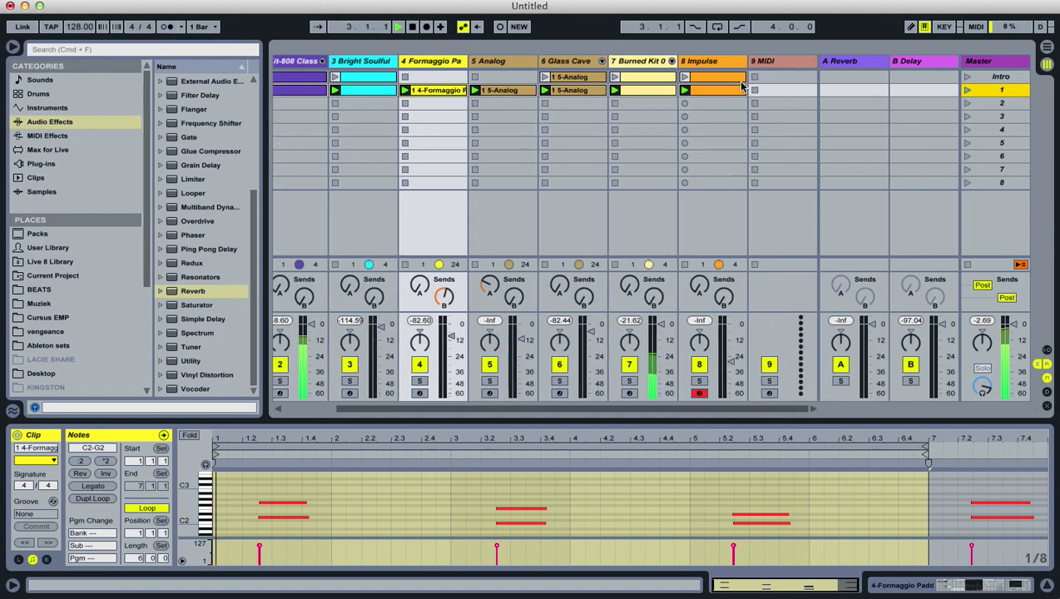
{"action": "left_click", "coordinate": [47, 107]}
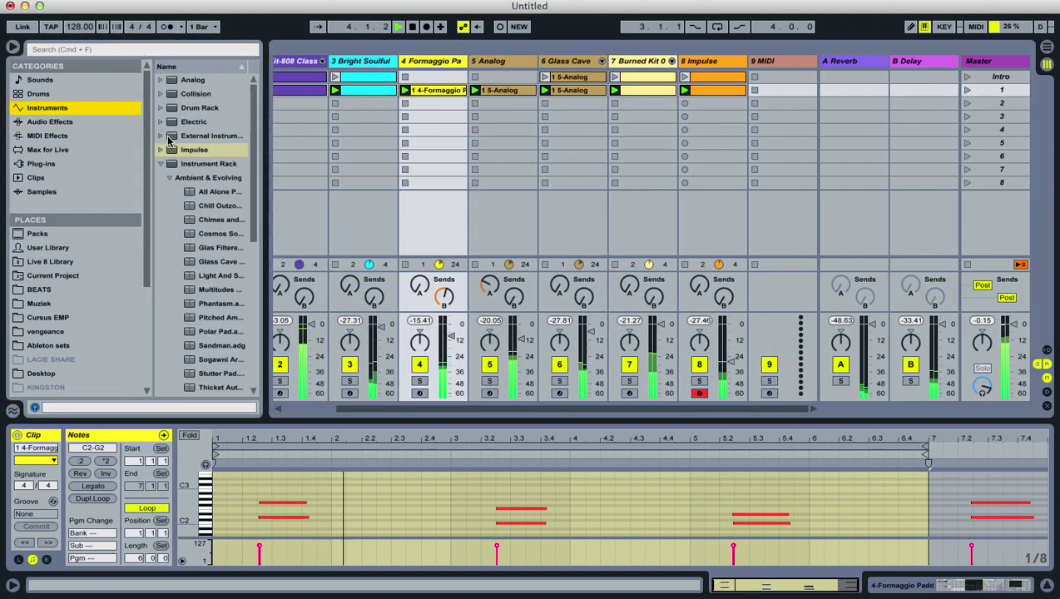
{"action": "left_click", "coordinate": [170, 179]}
{"action": "left_click", "coordinate": [168, 319]}
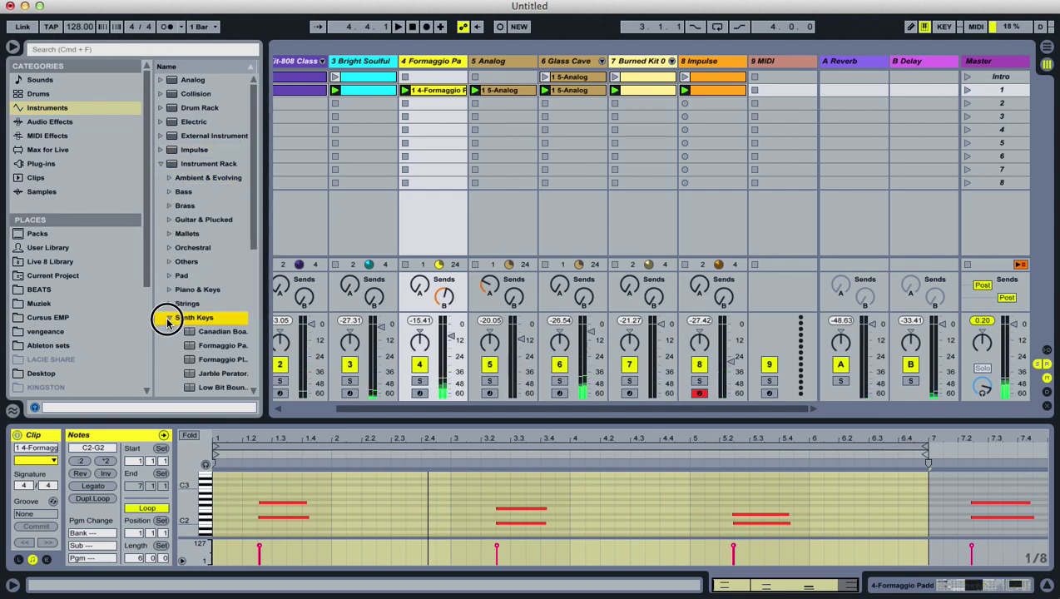
{"action": "left_click_drag", "start_coordinate": [220, 334], "coordinate": [766, 88]}
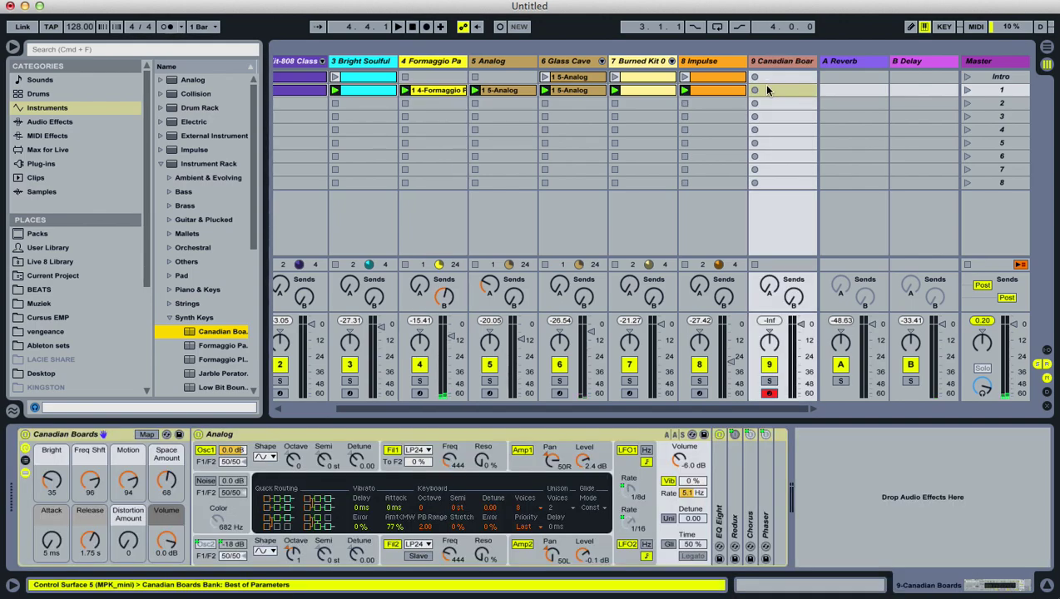
- Try out notes on Canadian Boards, record a melody clip on track 9 in scene 1 and open the clip's notes
{"action": "key", "text": "a"}
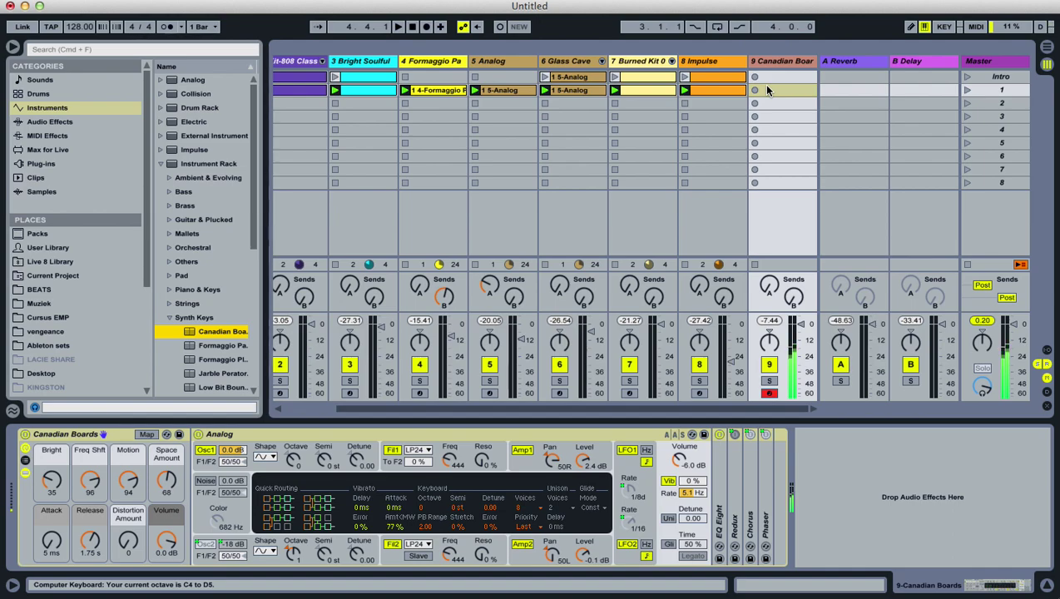
{"action": "key", "text": "space"}
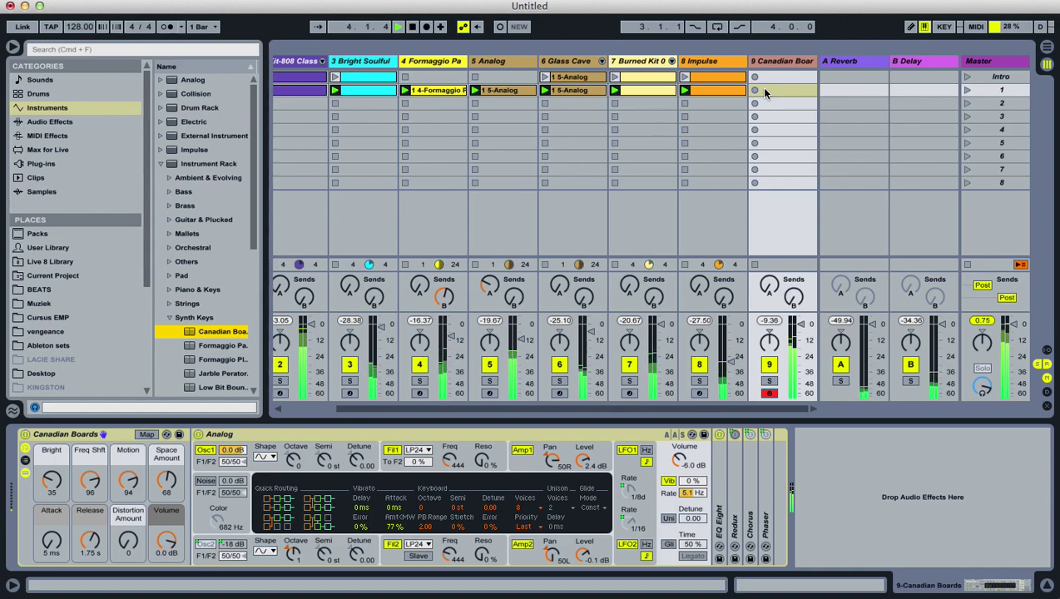
{"action": "left_click", "coordinate": [755, 90]}
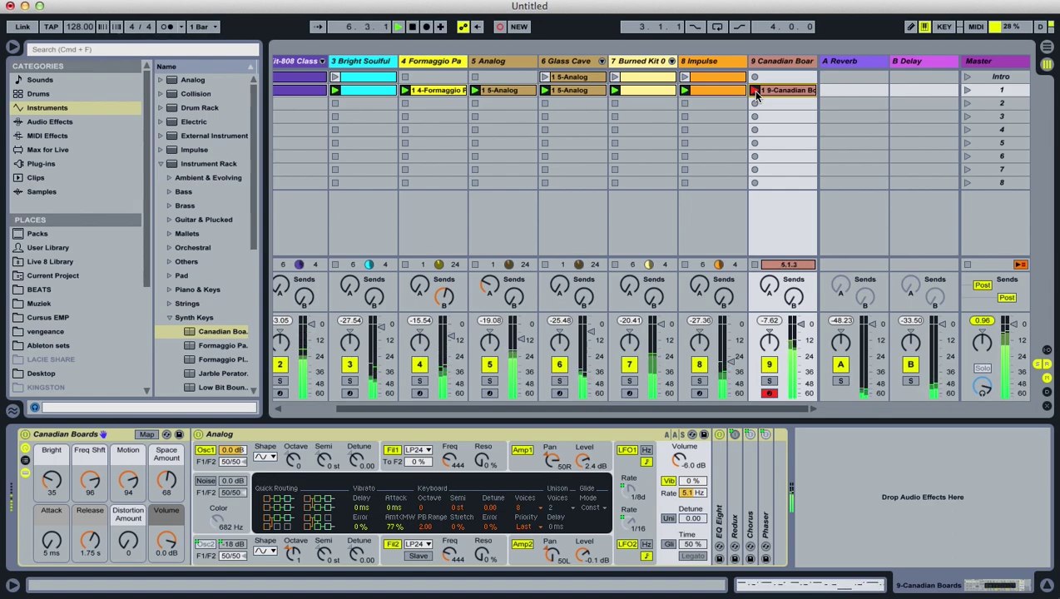
{"action": "left_click", "coordinate": [756, 90]}
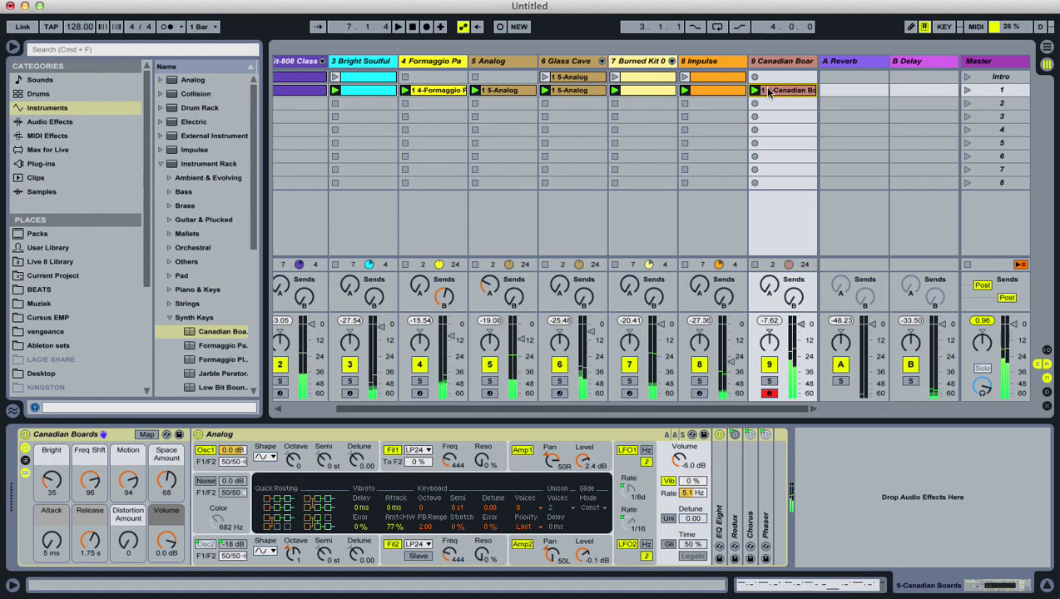
{"action": "left_click", "coordinate": [793, 98]}
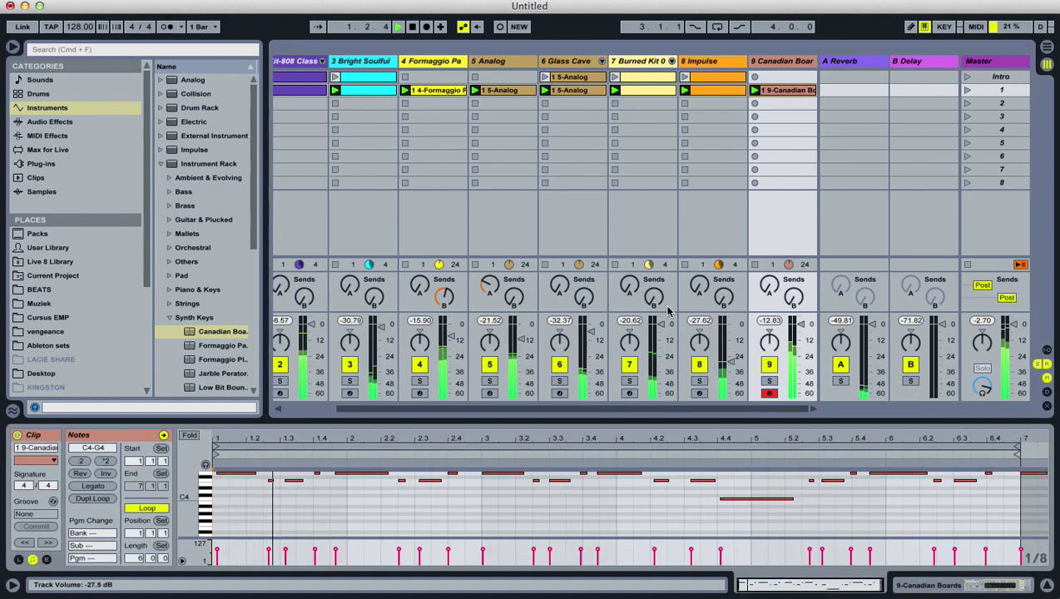
- Try the Synth Keys presets Formaggio Padd, Jarble Perator, Low Bit Bounce and Mod Amp Sine Bleep on track 9
{"action": "left_click_drag", "start_coordinate": [221, 344], "coordinate": [781, 150]}
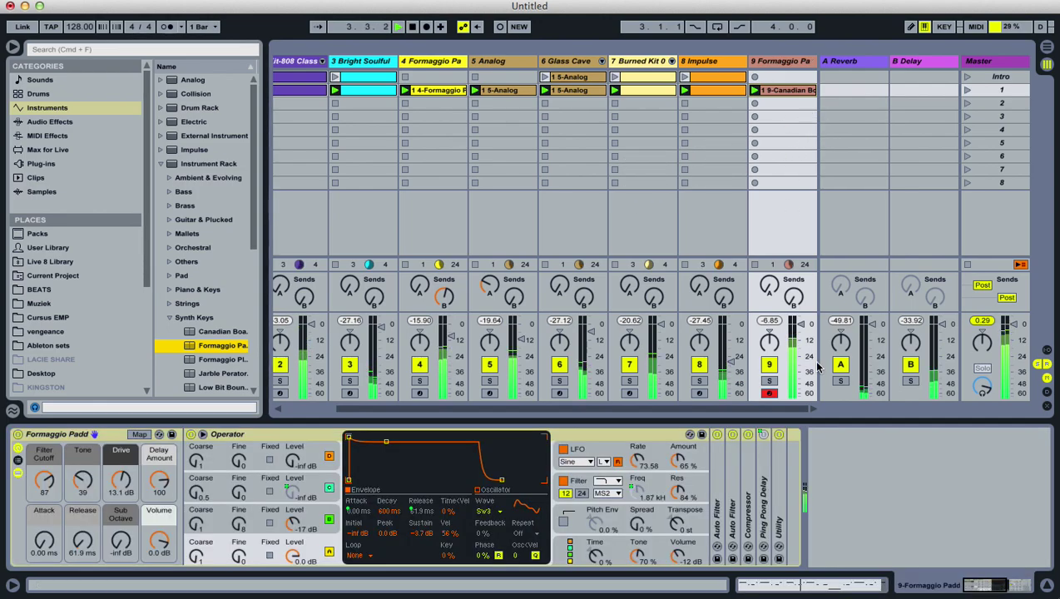
{"action": "scroll", "coordinate": [205, 352], "scroll_direction": "down", "scroll_amount": 3}
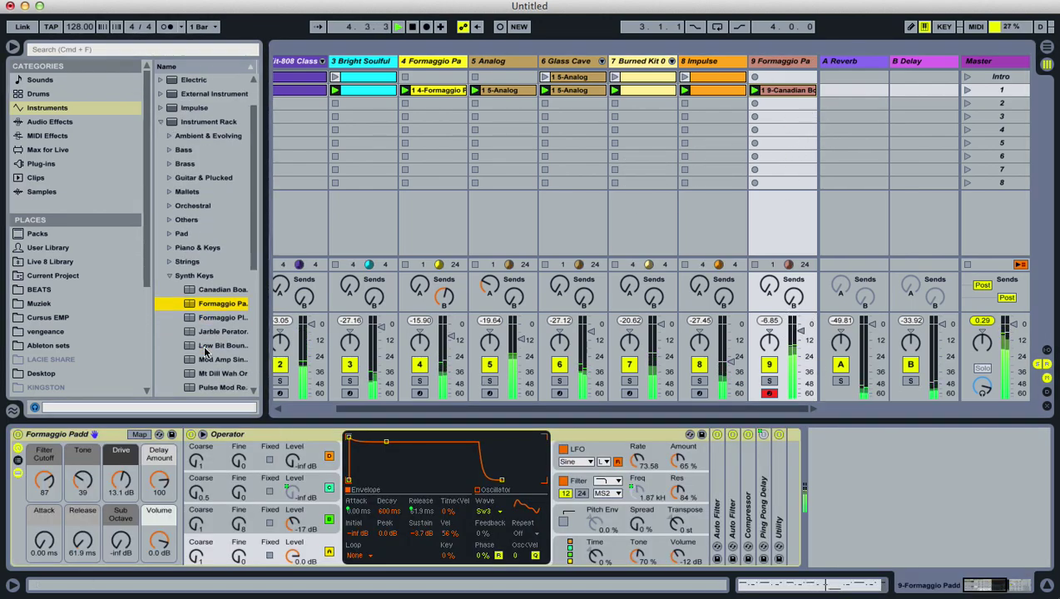
{"action": "left_click_drag", "start_coordinate": [217, 322], "coordinate": [789, 129]}
{"action": "left_click_drag", "start_coordinate": [237, 332], "coordinate": [769, 149]}
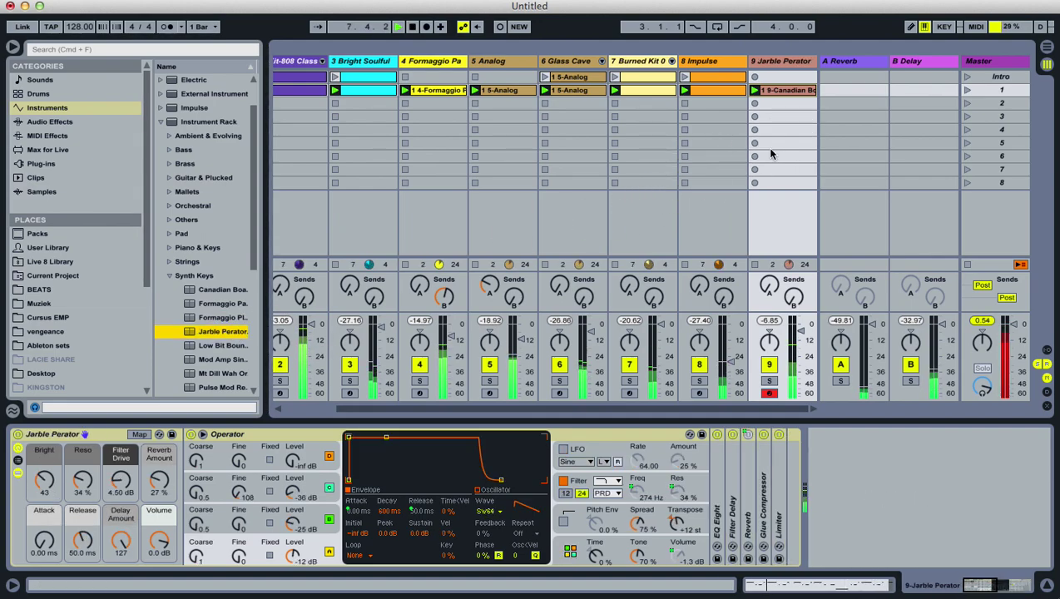
{"action": "key", "text": "Down"}
{"action": "left_click_drag", "start_coordinate": [663, 263], "coordinate": [785, 159]}
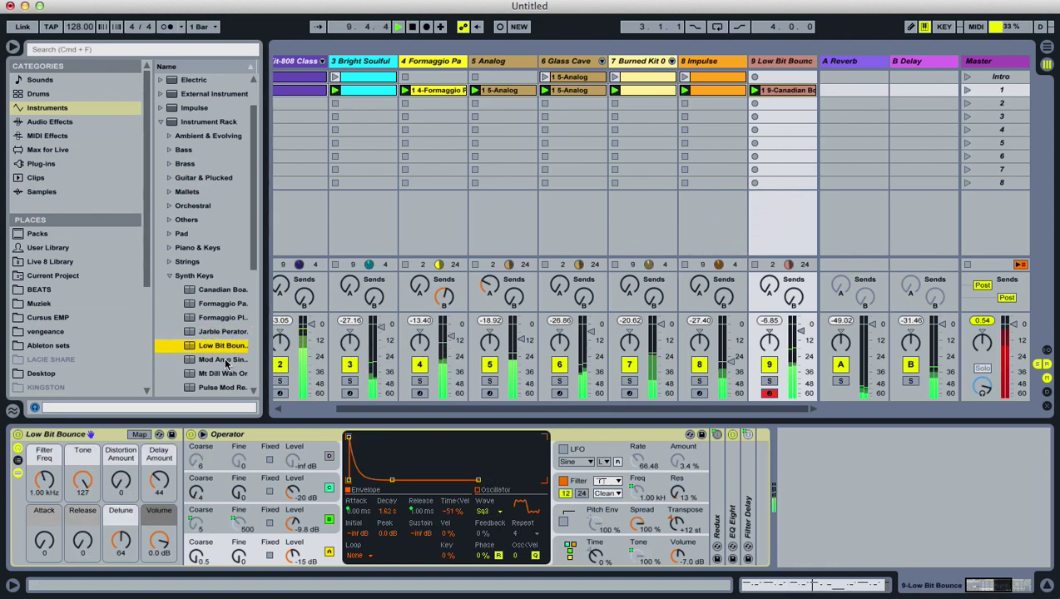
{"action": "key", "text": "Down"}
{"action": "left_click_drag", "start_coordinate": [535, 279], "coordinate": [755, 169]}
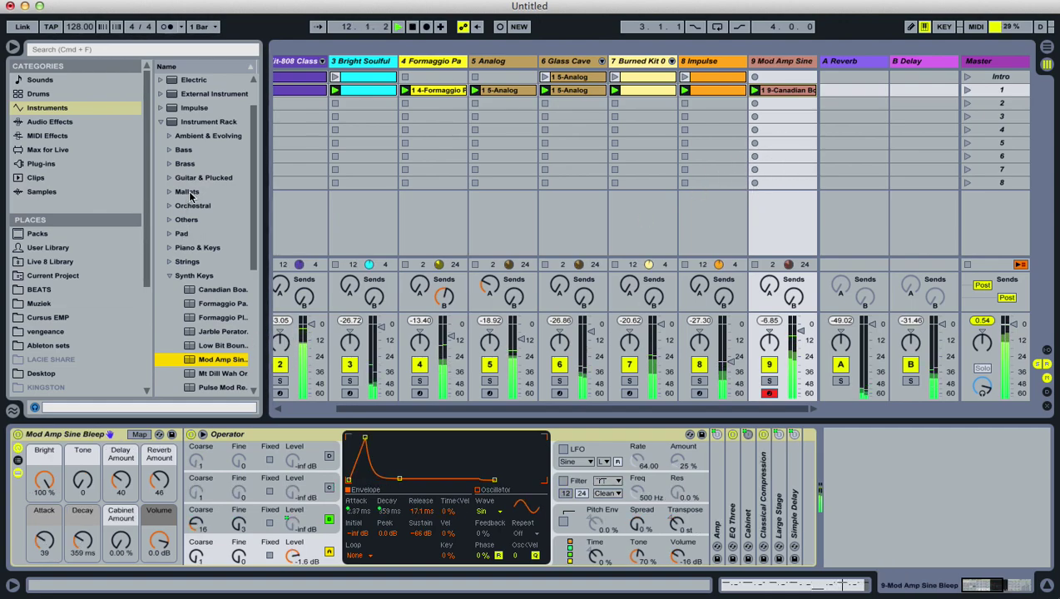
- Replace track 9's instrument with the default Analog, and move its clip to the Intro scene and launch that scene
{"action": "left_click", "coordinate": [75, 123]}
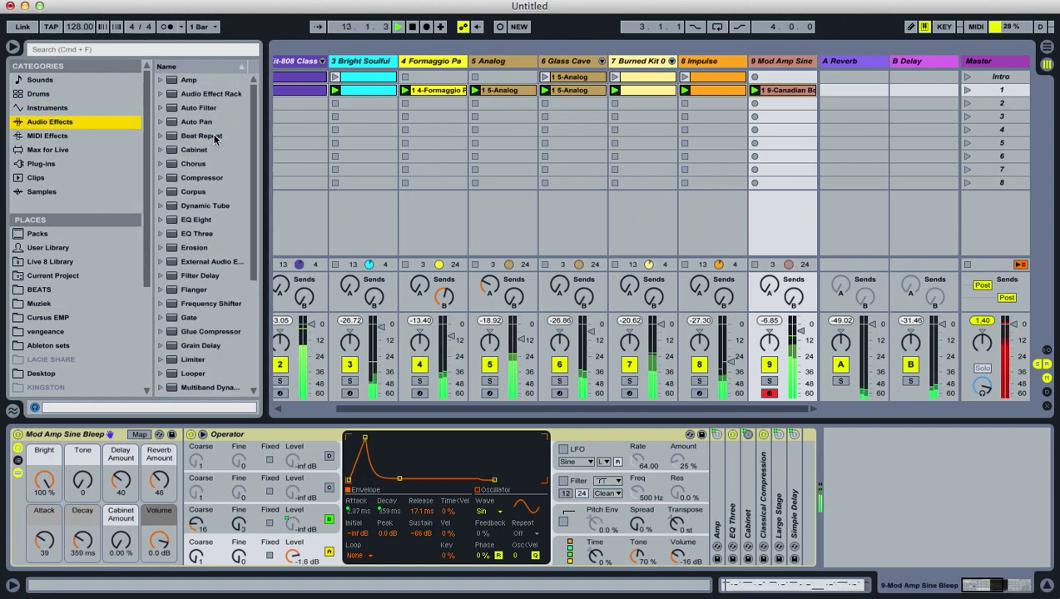
{"action": "left_click", "coordinate": [74, 107]}
{"action": "scroll", "coordinate": [203, 108], "scroll_direction": "up", "scroll_amount": 5}
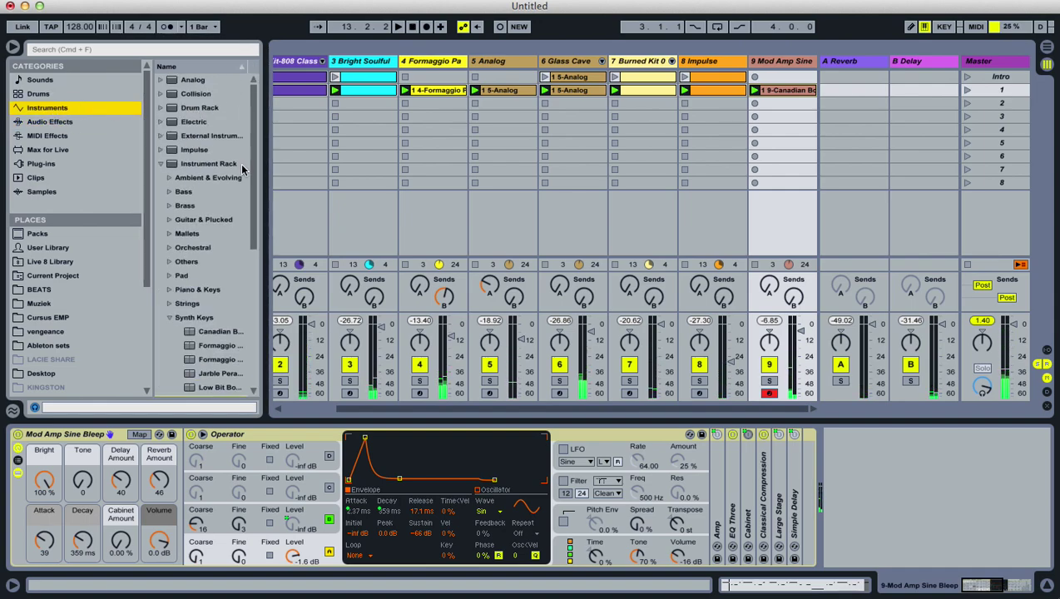
{"action": "left_click_drag", "start_coordinate": [192, 80], "coordinate": [777, 77]}
{"action": "left_click", "coordinate": [967, 77]}
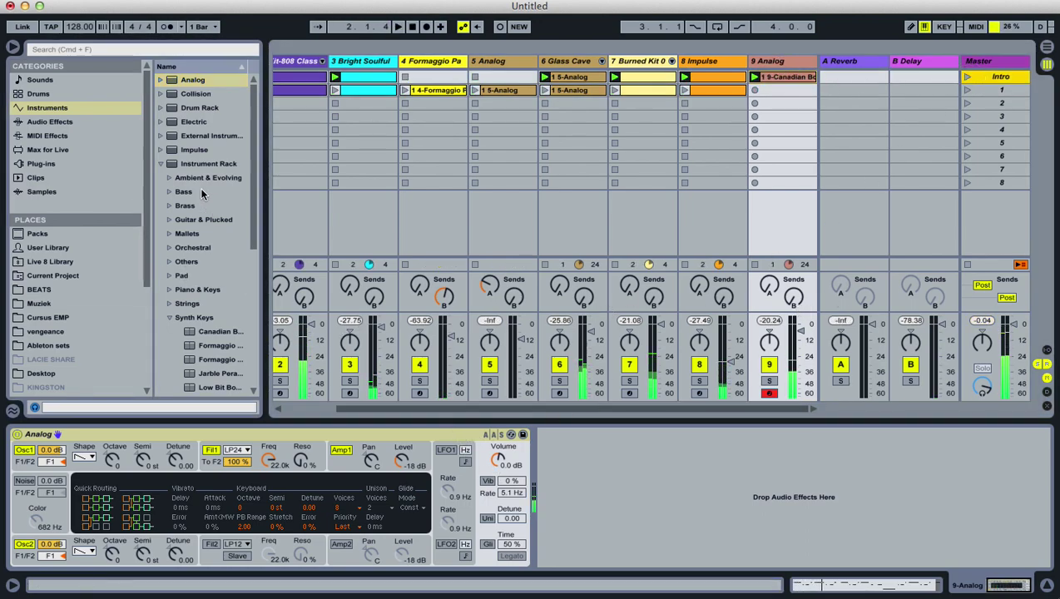
- Add a Simple Delay after Analog with the right delay time at 3, feedback at 41% and dry/wet at 44%
{"action": "left_click", "coordinate": [161, 164]}
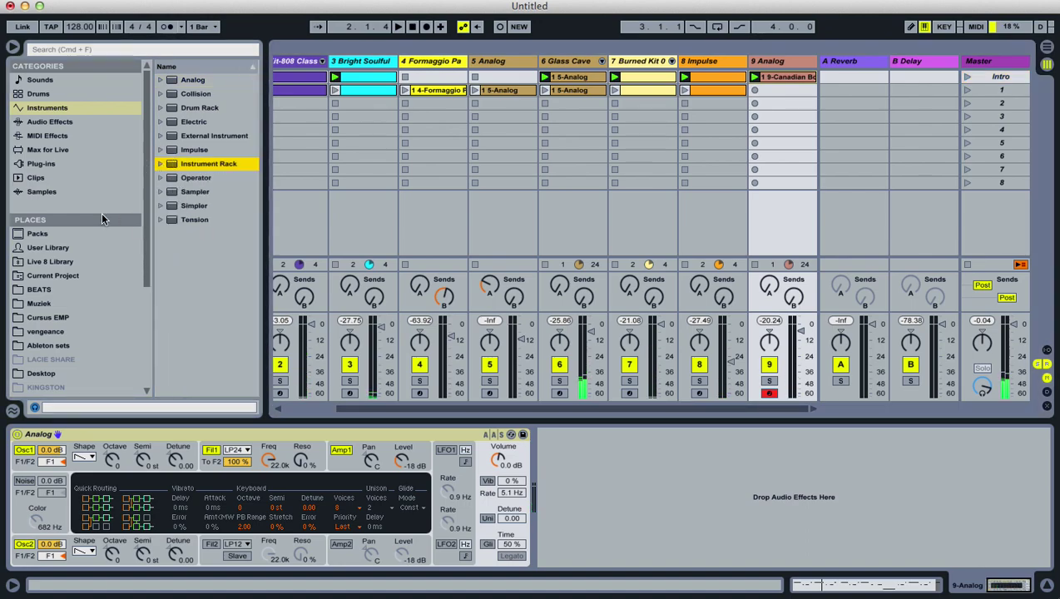
{"action": "left_click", "coordinate": [58, 122]}
{"action": "scroll", "coordinate": [237, 214], "scroll_direction": "down", "scroll_amount": 5}
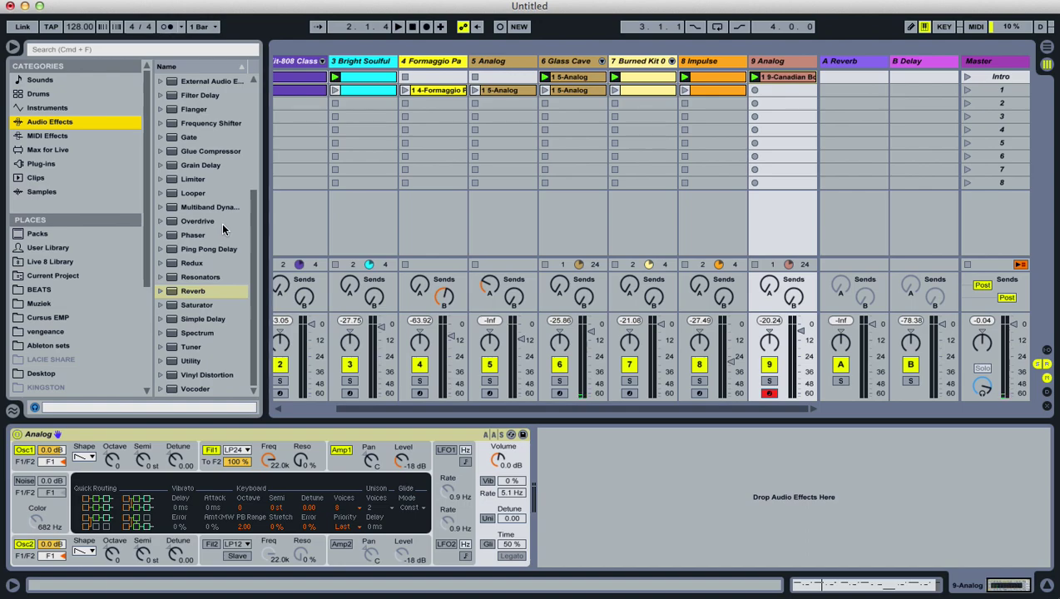
{"action": "left_click_drag", "start_coordinate": [208, 319], "coordinate": [620, 509]}
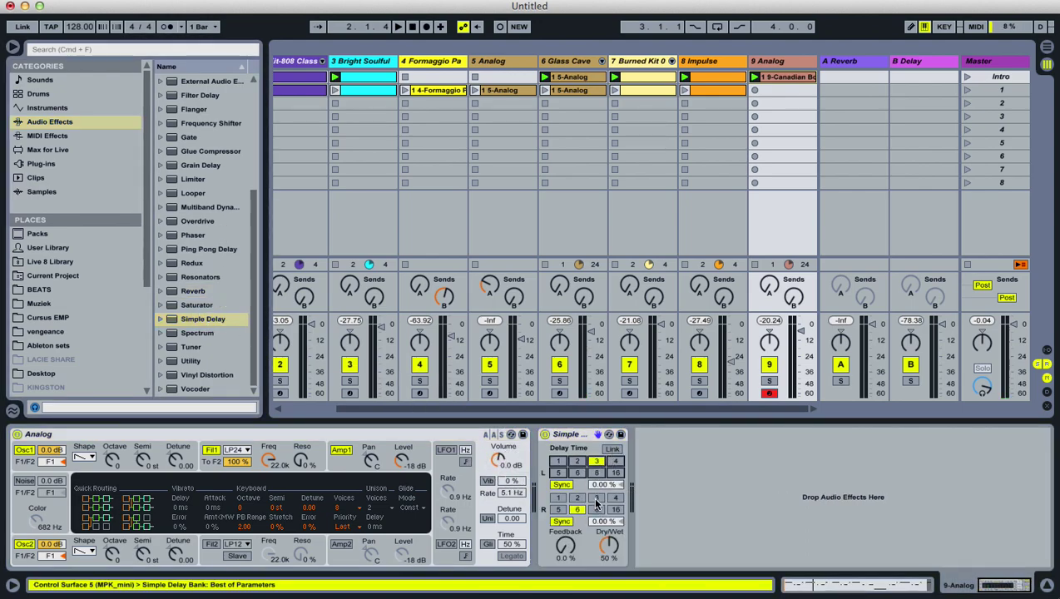
{"action": "left_click", "coordinate": [595, 497]}
{"action": "key", "text": "space"}
{"action": "left_click_drag", "start_coordinate": [608, 545], "coordinate": [567, 524]}
- Lower Analog's filter 1 frequency to 5.7k, and give oscillator 2 a detune of -0.01 and a rectangular wave shape
{"action": "left_click_drag", "start_coordinate": [274, 469], "coordinate": [275, 457]}
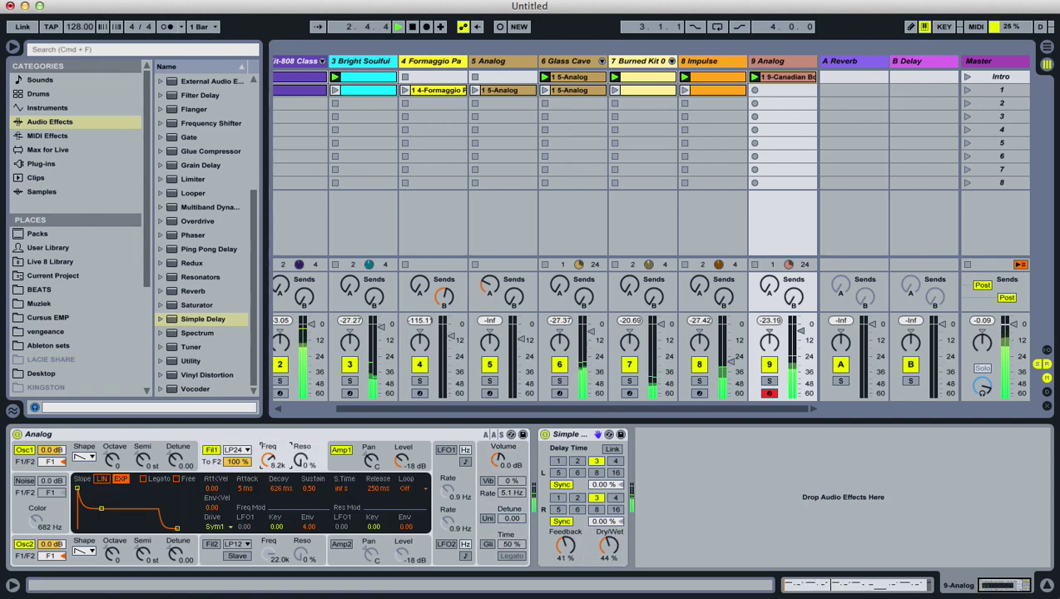
{"action": "left_click_drag", "start_coordinate": [173, 559], "coordinate": [177, 557]}
{"action": "left_click", "coordinate": [104, 554]}
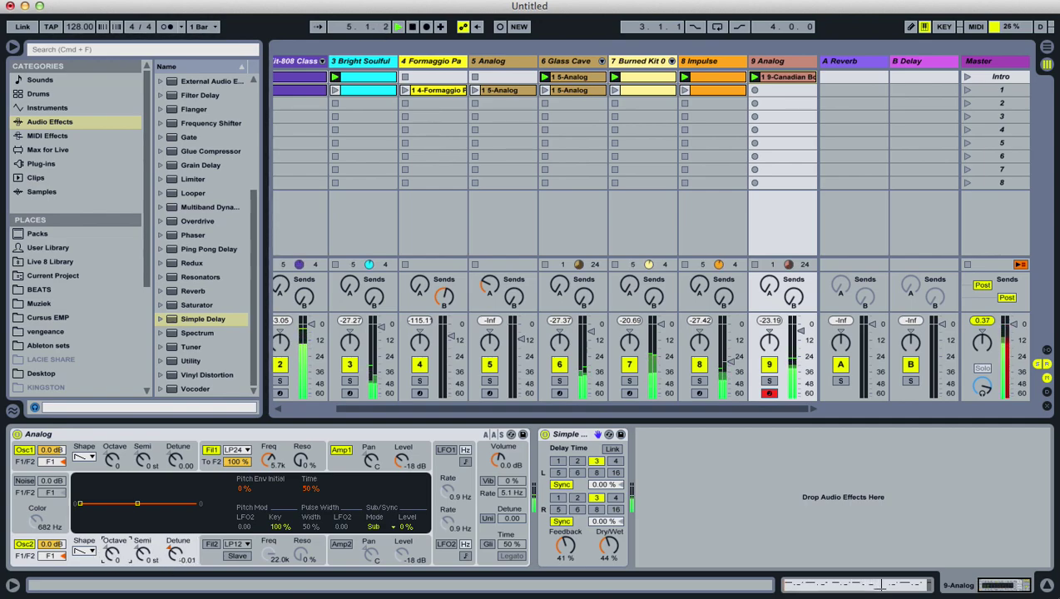
{"action": "left_click", "coordinate": [83, 551]}
{"action": "left_click", "coordinate": [83, 580]}
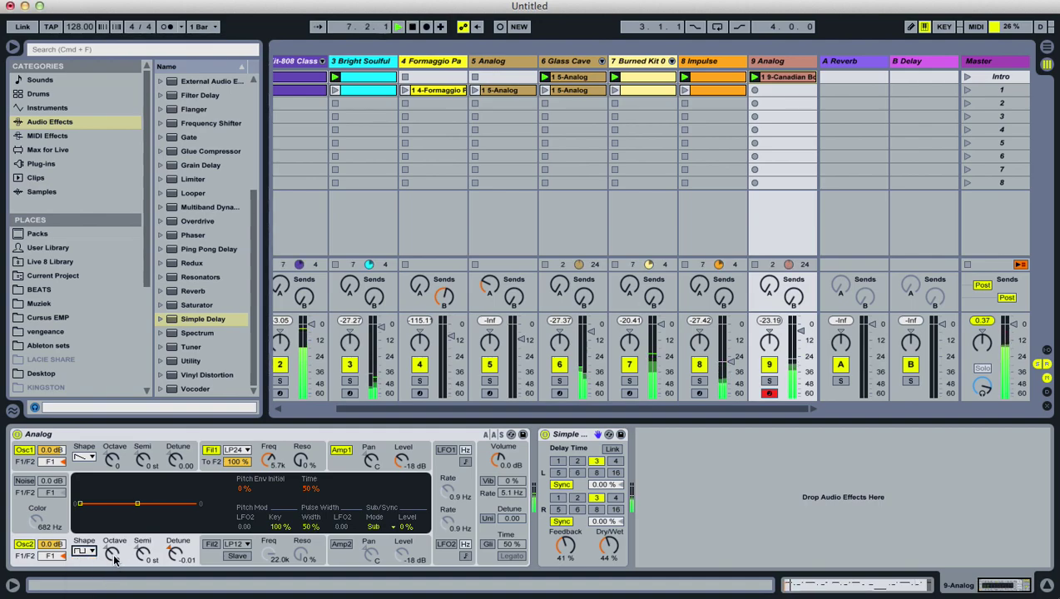
- Set filter 1 to 2.2k frequency, 18% resonance, 48 ms envelope attack and 2.49 envelope amount, and lengthen Amp1's release
{"action": "left_click_drag", "start_coordinate": [272, 470], "coordinate": [272, 466]}
{"action": "left_click", "coordinate": [297, 453]}
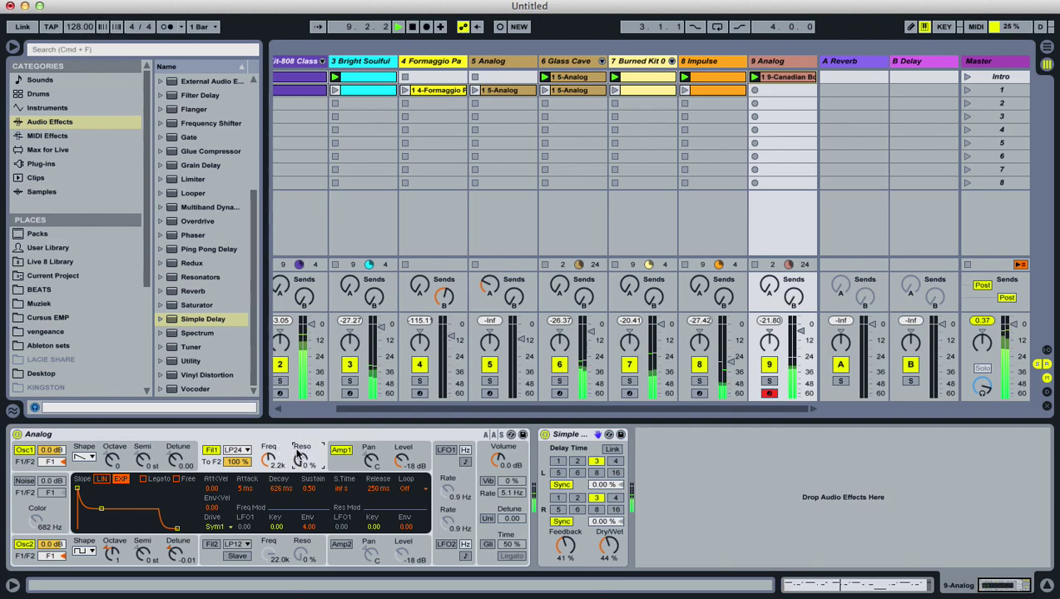
{"action": "left_click", "coordinate": [364, 464]}
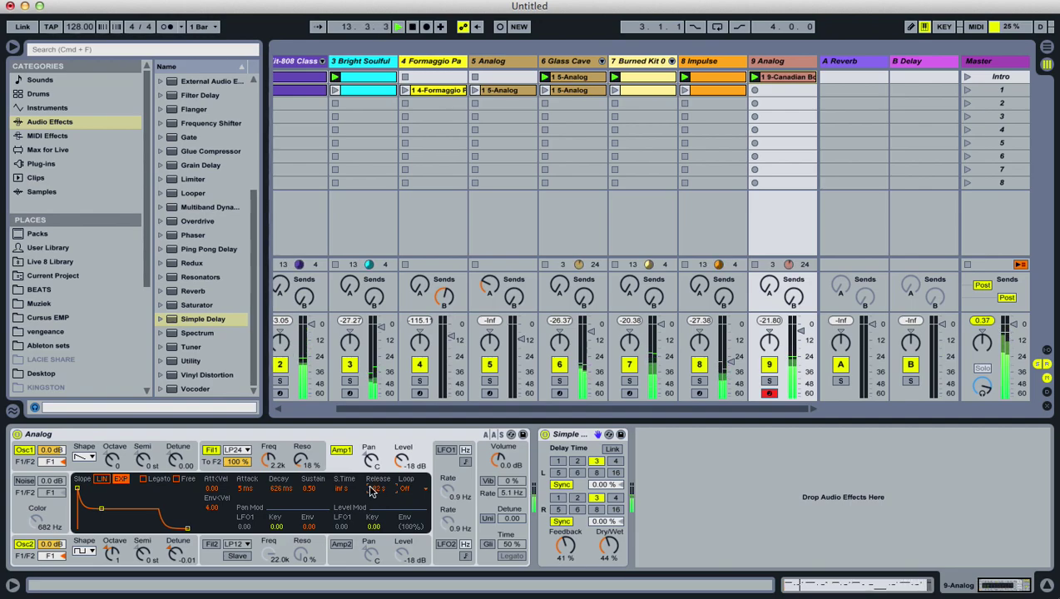
{"action": "left_click", "coordinate": [278, 453]}
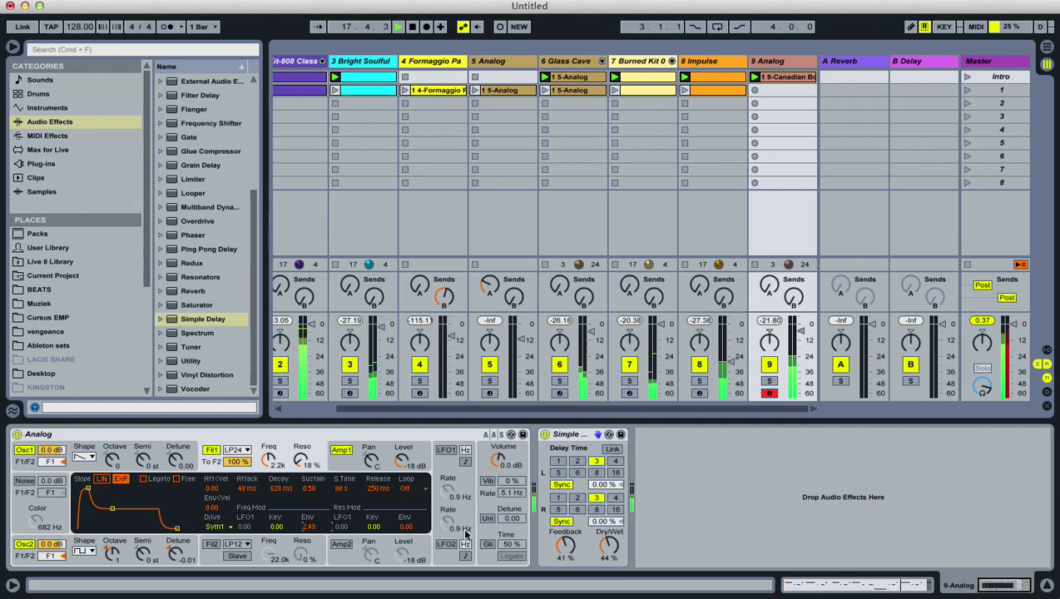
- Enable Analog's unison with a detune of 7.03 and lower track 9's volume to -8.0 dB
{"action": "left_click", "coordinate": [488, 517]}
{"action": "mouse_move", "coordinate": [510, 517]}
{"action": "left_mouse_down"}
{"action": "mouse_move", "coordinate": [510, 499]}
{"action": "mouse_move", "coordinate": [522, 525]}
{"action": "left_mouse_up"}
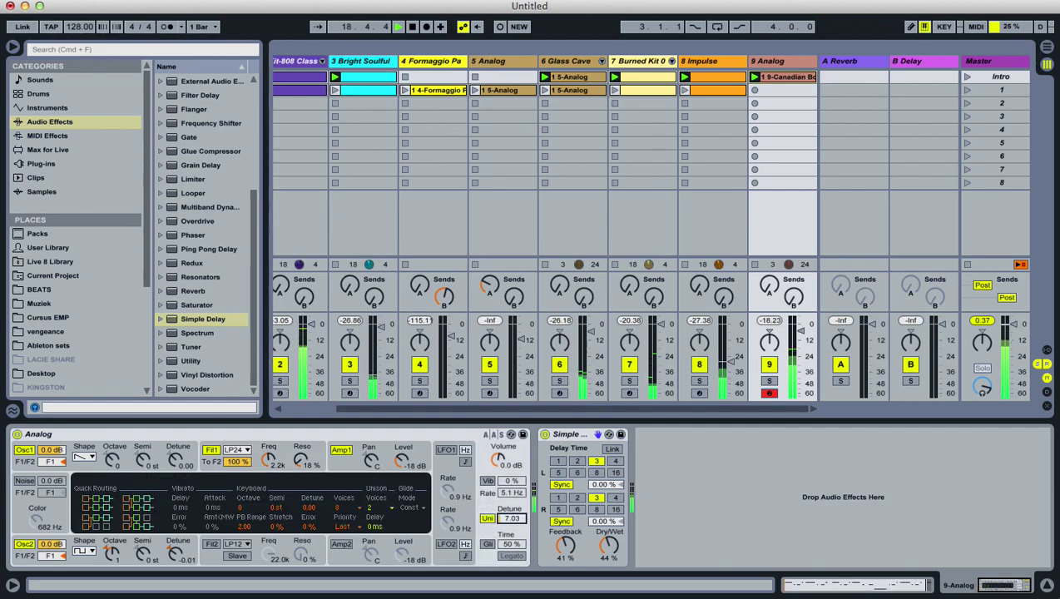
{"action": "left_click_drag", "start_coordinate": [800, 330], "coordinate": [801, 335]}
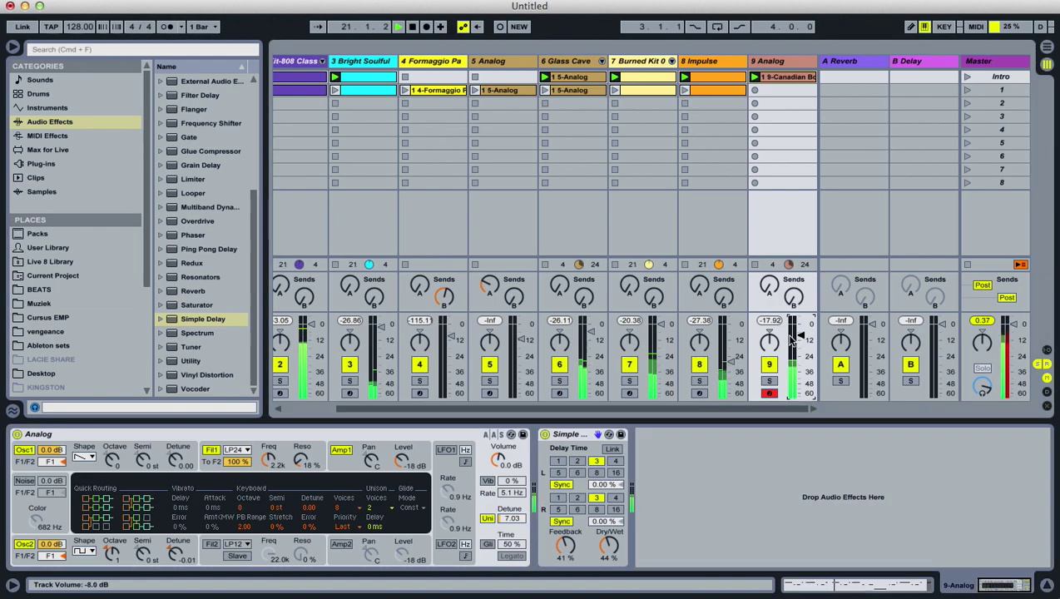
- Solo track 9 Analog, duplicate the track, and solo the duplicate as well
{"action": "left_click", "coordinate": [782, 63]}
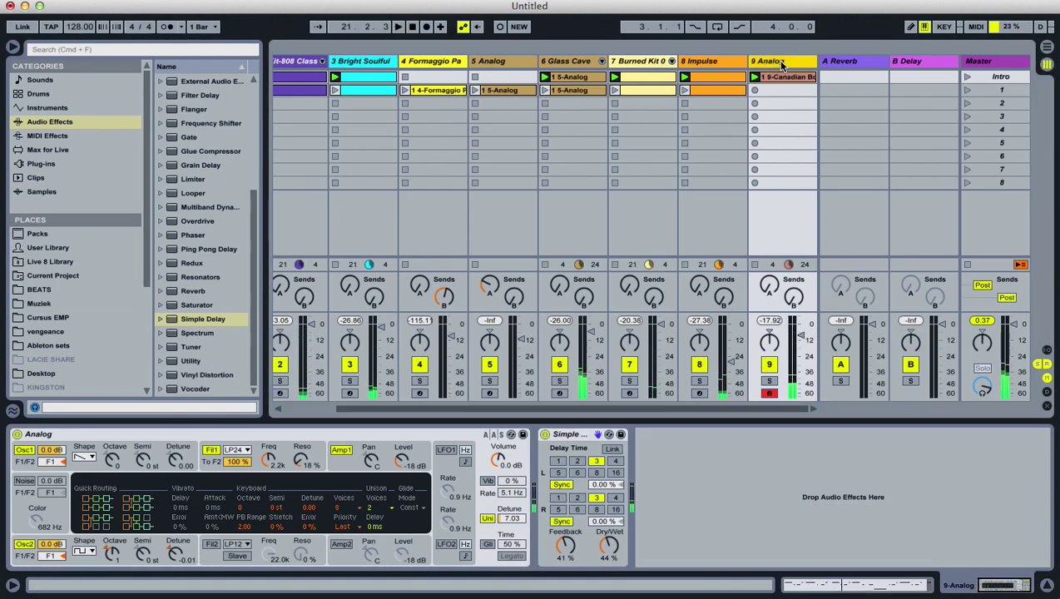
{"action": "left_click", "coordinate": [769, 381]}
{"action": "left_click", "coordinate": [782, 64]}
{"action": "right_click", "coordinate": [782, 63]}
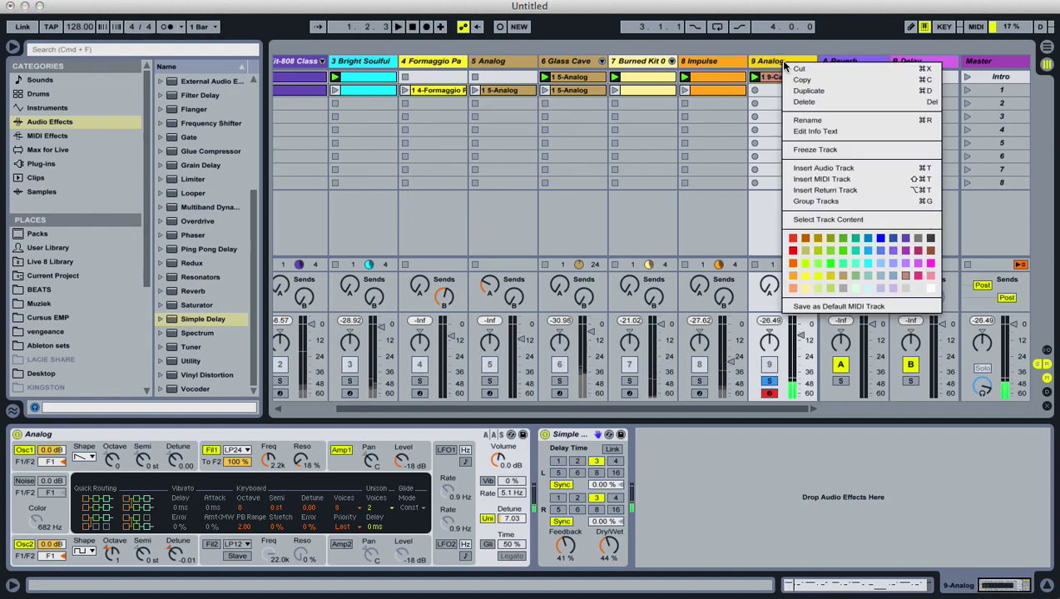
{"action": "left_click", "coordinate": [828, 89]}
{"action": "left_click", "coordinate": [770, 381]}
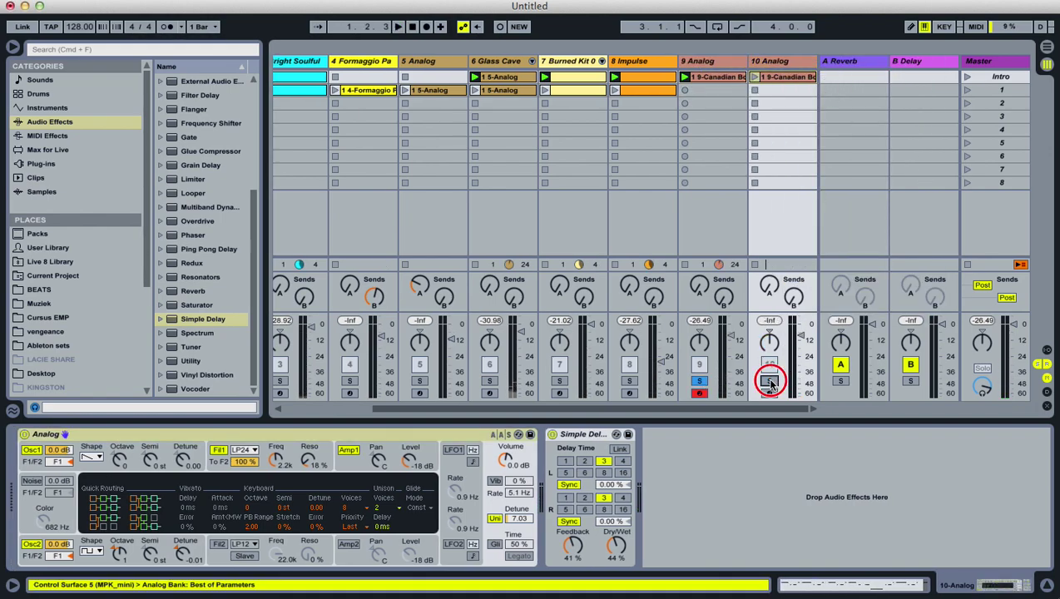
- Browse the Instrument Rack presets, checking the Orchestral and Others categories for a second melody sound
{"action": "left_click", "coordinate": [63, 164]}
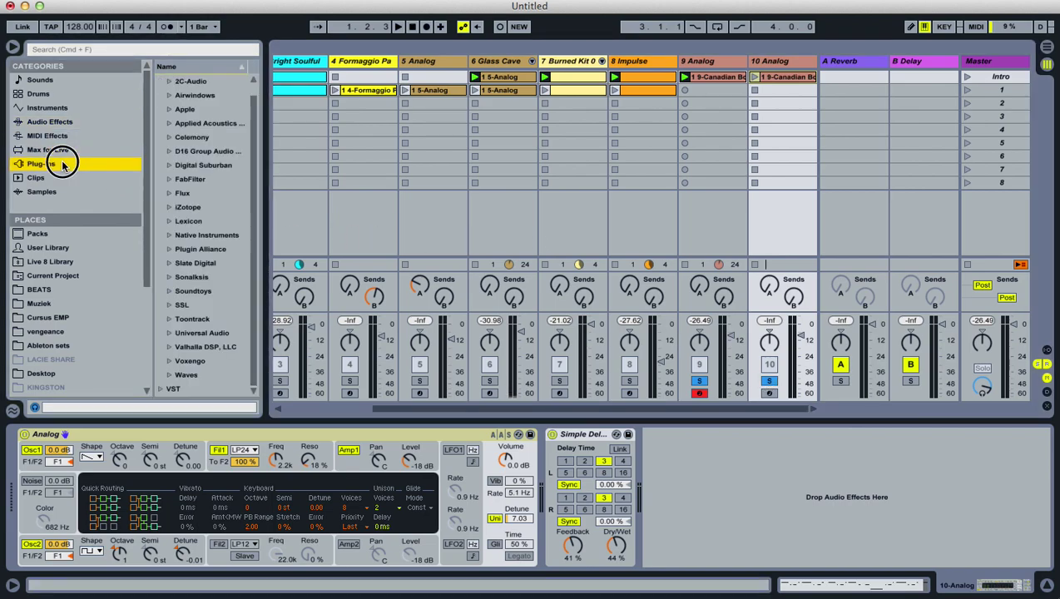
{"action": "left_click", "coordinate": [67, 108]}
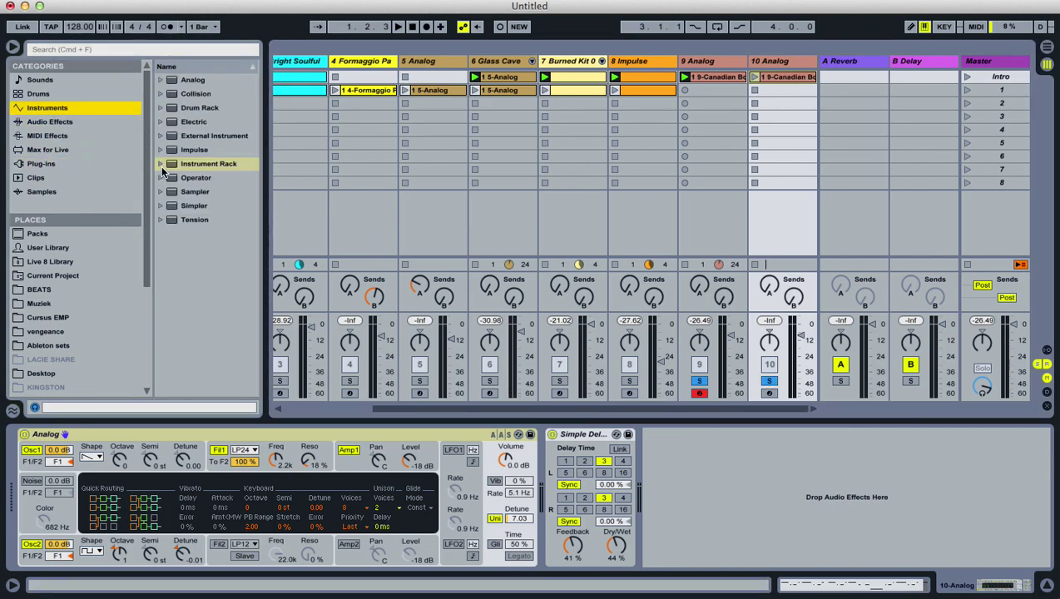
{"action": "left_click", "coordinate": [163, 167]}
{"action": "left_click", "coordinate": [168, 233]}
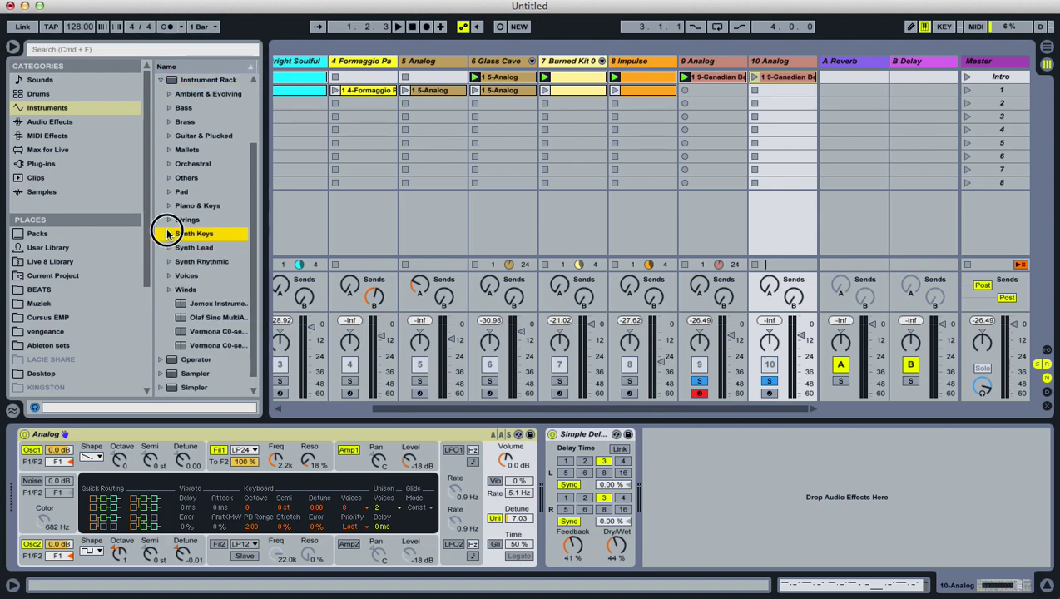
{"action": "left_click", "coordinate": [169, 164]}
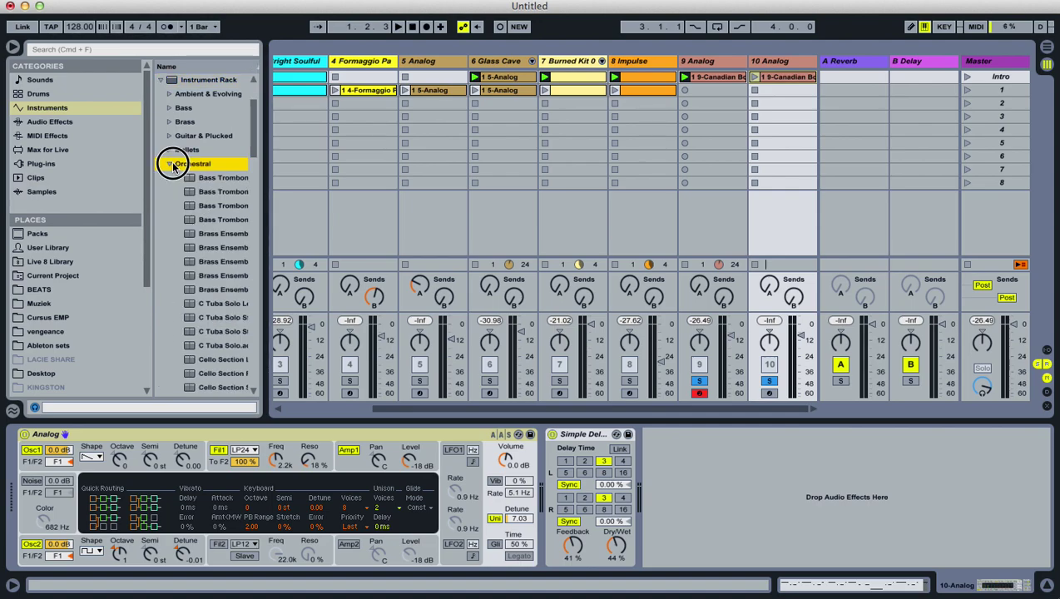
{"action": "left_click", "coordinate": [169, 164]}
{"action": "left_click", "coordinate": [170, 178]}
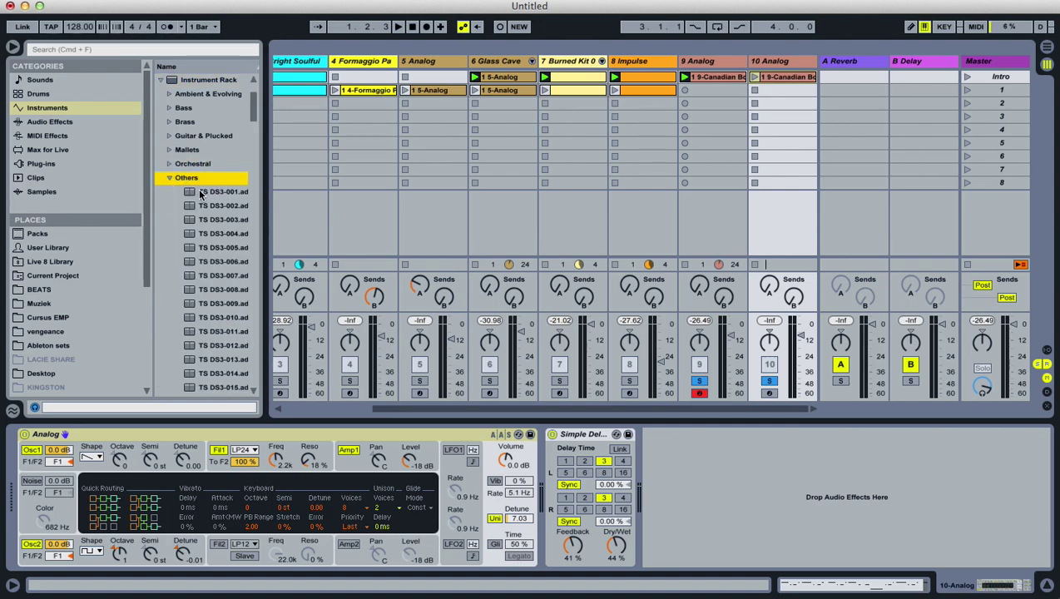
{"action": "left_click_drag", "start_coordinate": [265, 209], "coordinate": [374, 209]}
{"action": "scroll", "coordinate": [274, 236], "scroll_direction": "down", "scroll_amount": 4}
{"action": "scroll", "coordinate": [266, 225], "scroll_direction": "up", "scroll_amount": 3}
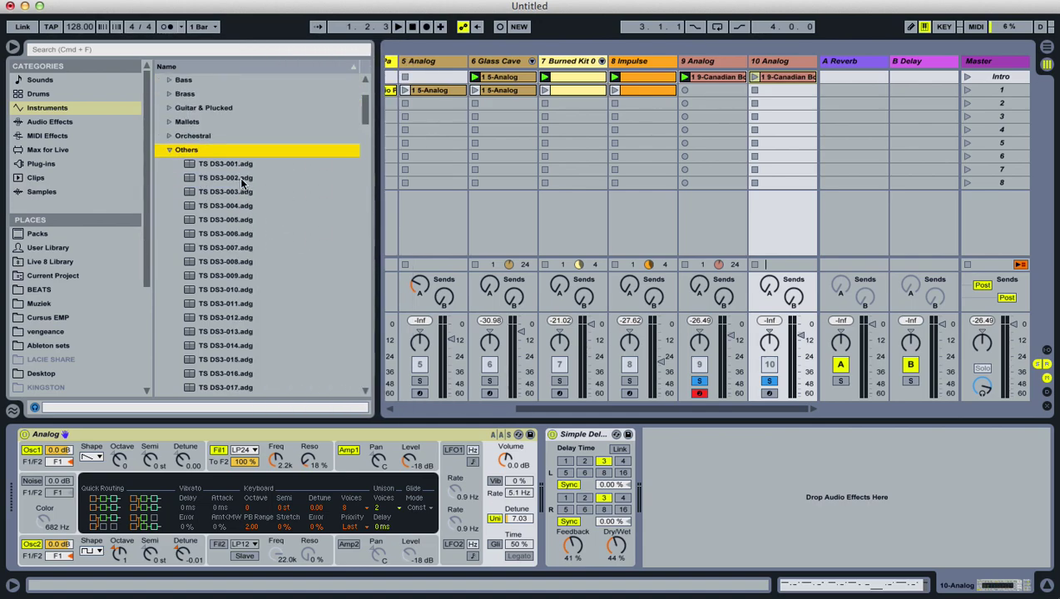
{"action": "left_click", "coordinate": [239, 178]}
{"action": "left_click", "coordinate": [170, 149]}
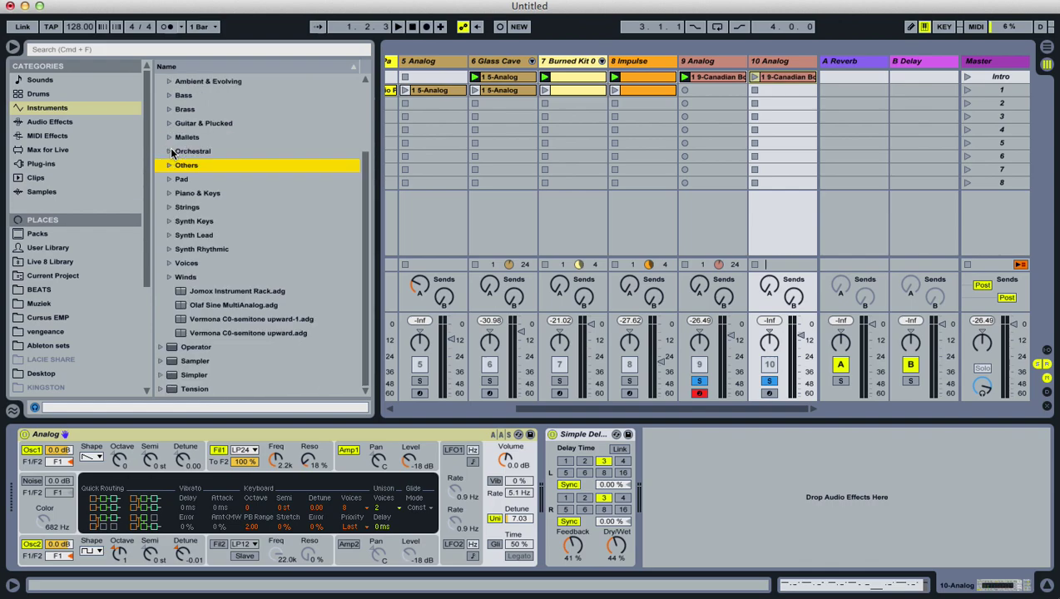
- Load the A Snow Pad preset from the Pad category onto track 10 and audition it with track 8 Impulse also soloed
{"action": "left_click", "coordinate": [170, 179]}
{"action": "left_click_drag", "start_coordinate": [245, 193], "coordinate": [787, 129]}
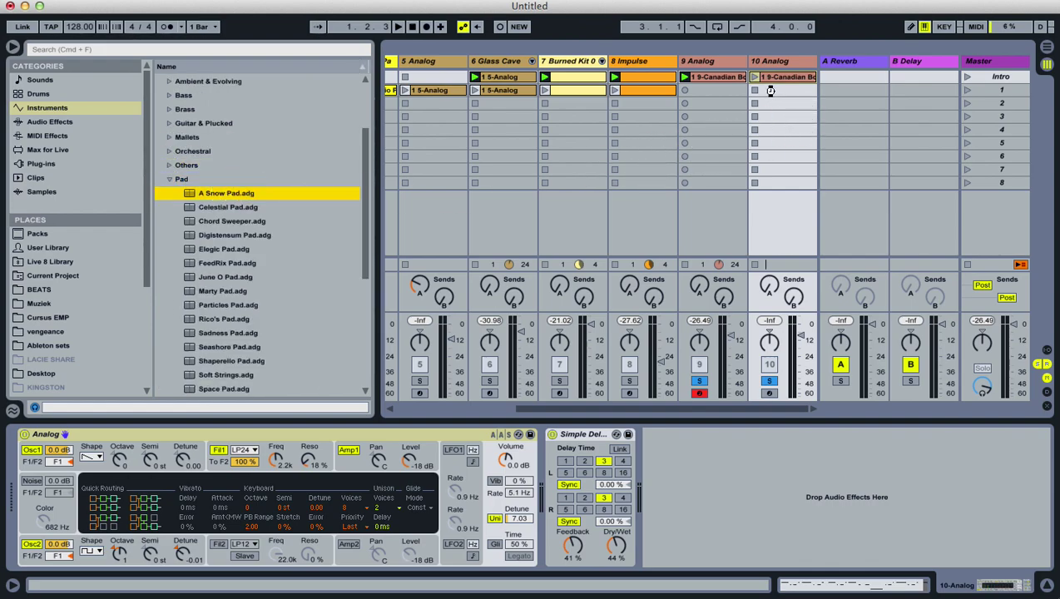
{"action": "left_click_drag", "start_coordinate": [770, 92], "coordinate": [764, 95]}
{"action": "key", "text": "space"}
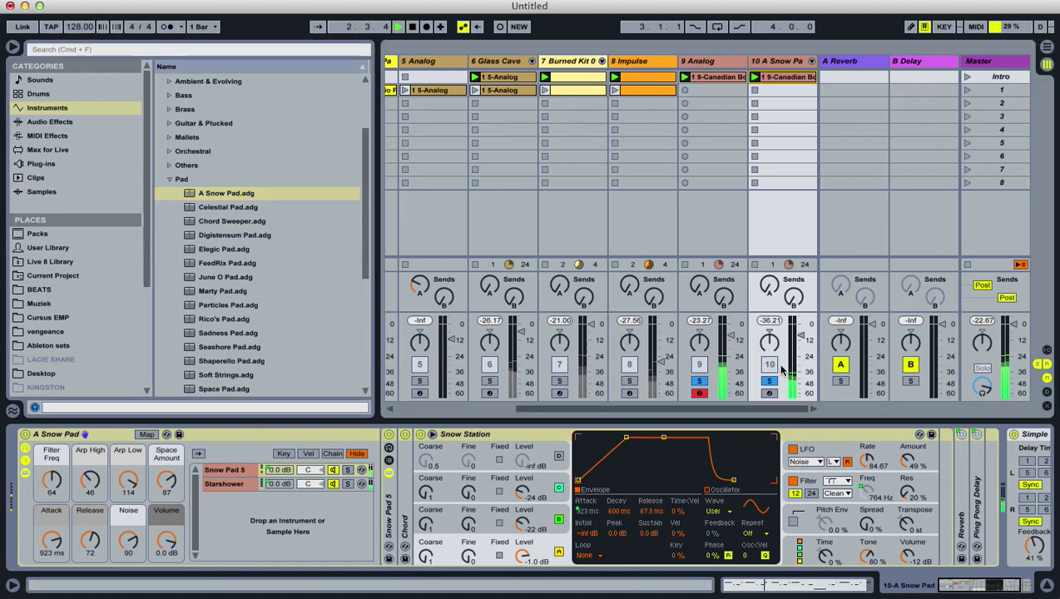
{"action": "left_click", "coordinate": [630, 381]}
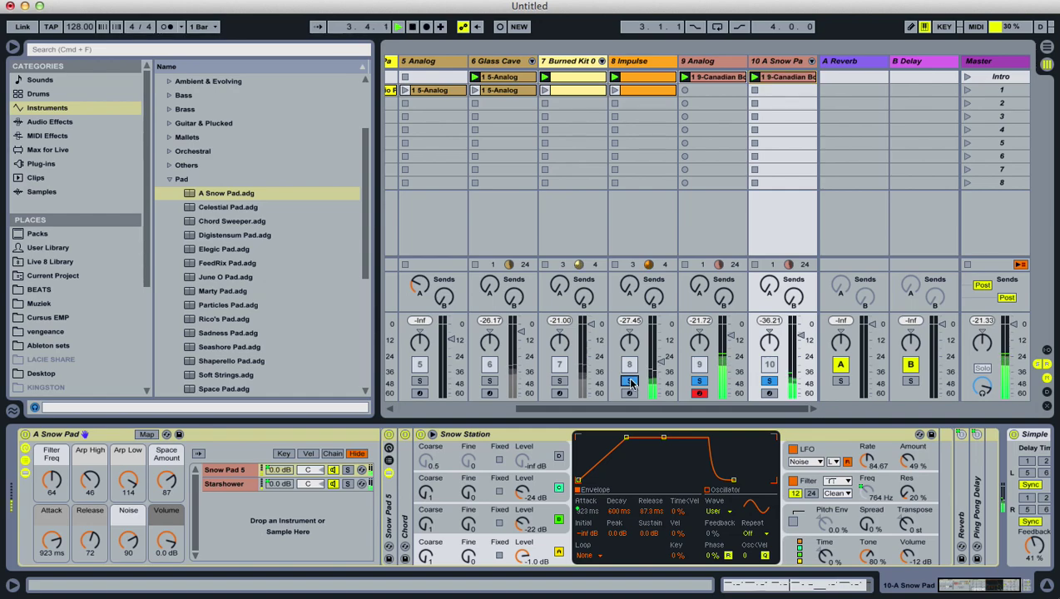
- Copy the Intro clips of tracks 10, 9 and 8 into scene 3 and launch that scene
{"action": "right_click", "coordinate": [783, 79]}
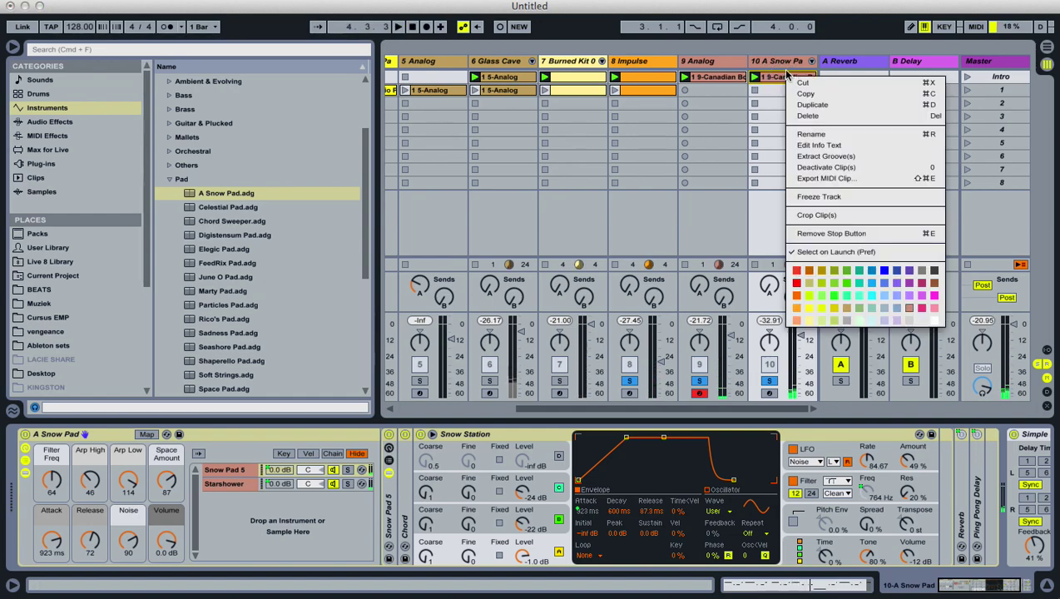
{"action": "left_click", "coordinate": [813, 108]}
{"action": "left_click_drag", "start_coordinate": [787, 89], "coordinate": [785, 117]}
{"action": "right_click", "coordinate": [726, 78]}
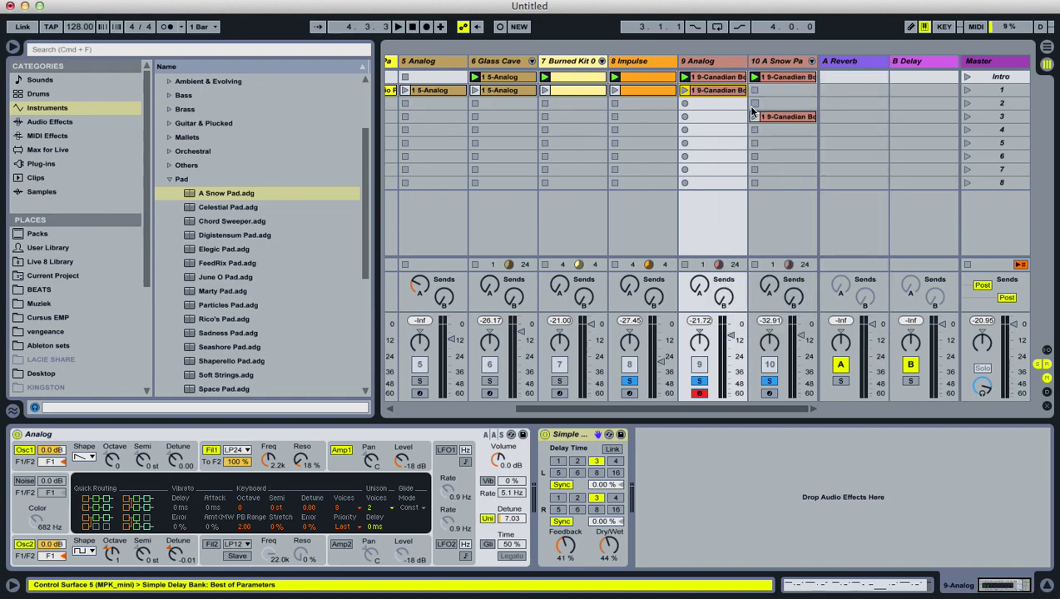
{"action": "left_click", "coordinate": [753, 106]}
{"action": "left_click_drag", "start_coordinate": [720, 90], "coordinate": [724, 117]}
{"action": "left_click_drag", "start_coordinate": [645, 80], "coordinate": [661, 118]}
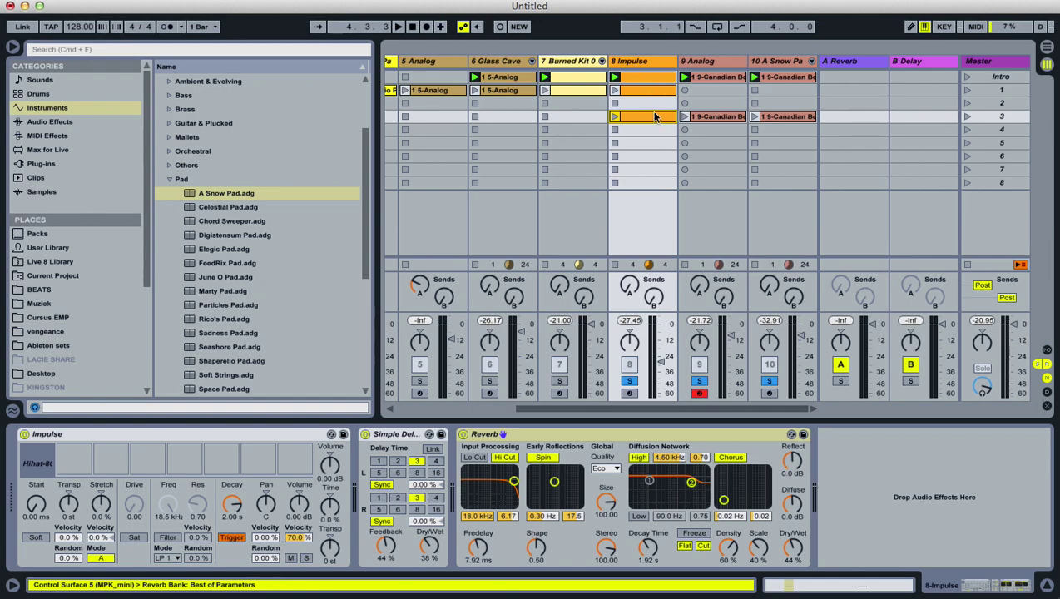
{"action": "left_click", "coordinate": [971, 117]}
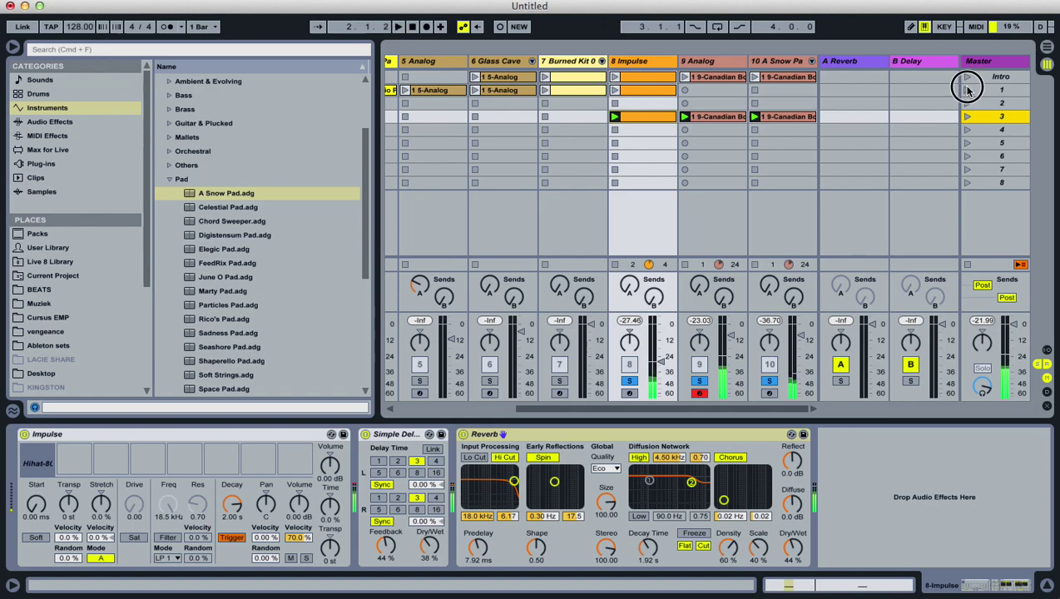
- With scene 1 playing and the solos cleared, move the three scene 3 clips up to scene 2 and launch scene 2
{"action": "left_click", "coordinate": [967, 90]}
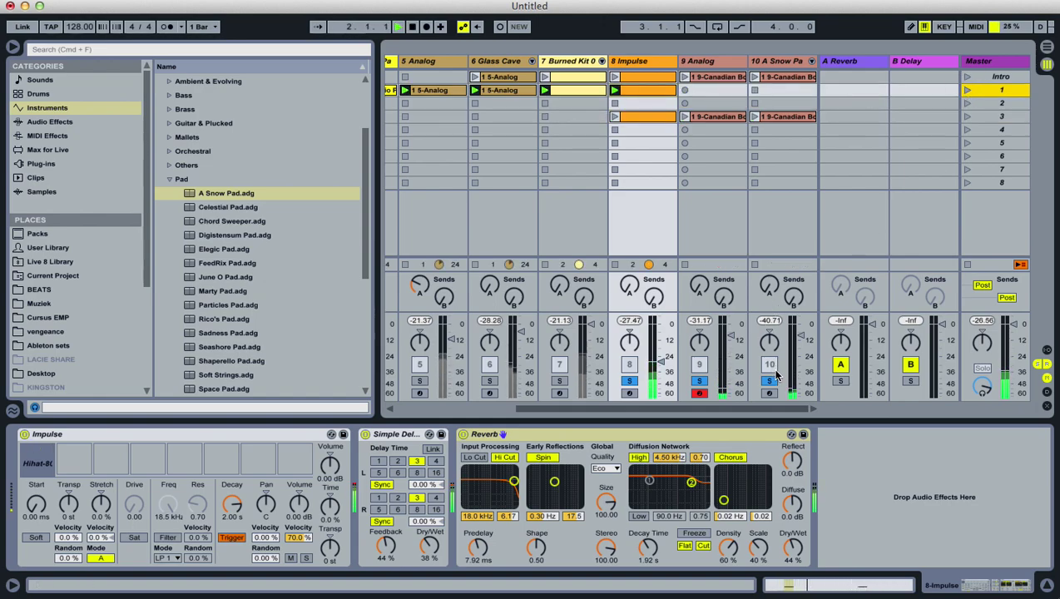
{"action": "left_click", "coordinate": [786, 120]}
{"action": "left_click", "coordinate": [650, 126]}
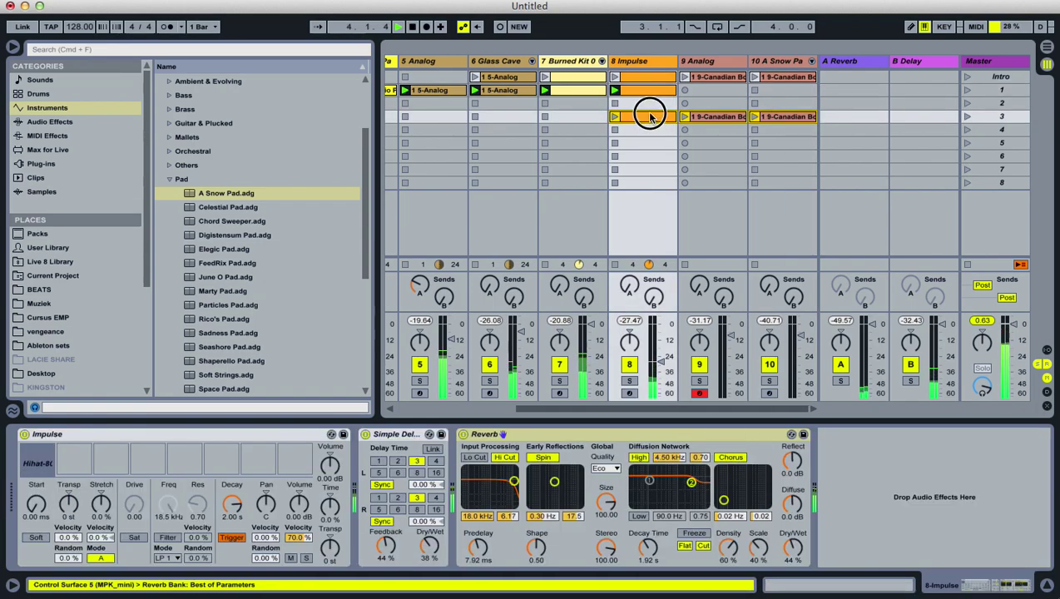
{"action": "left_click_drag", "start_coordinate": [1001, 116], "coordinate": [1005, 104]}
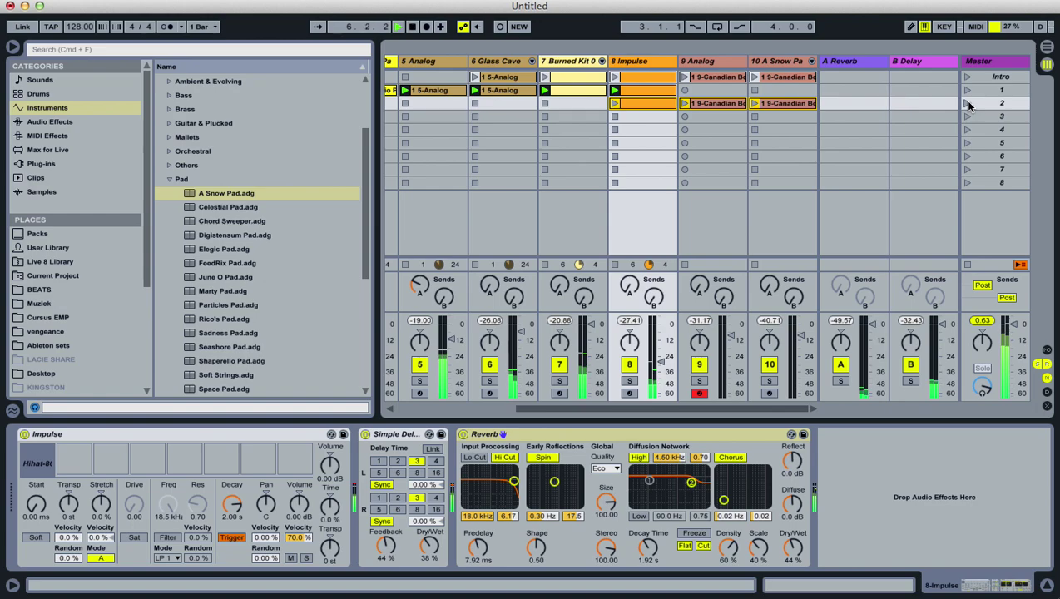
{"action": "left_click", "coordinate": [967, 102]}
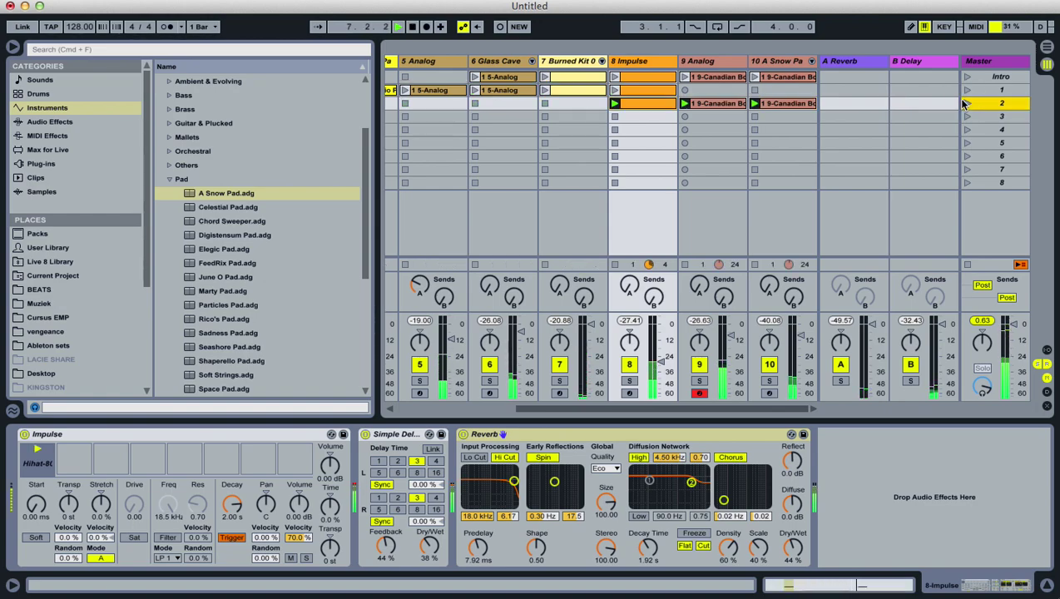
- Duplicate scene 1 and place the copy directly below scene 2
{"action": "left_click_drag", "start_coordinate": [378, 134], "coordinate": [332, 135]}
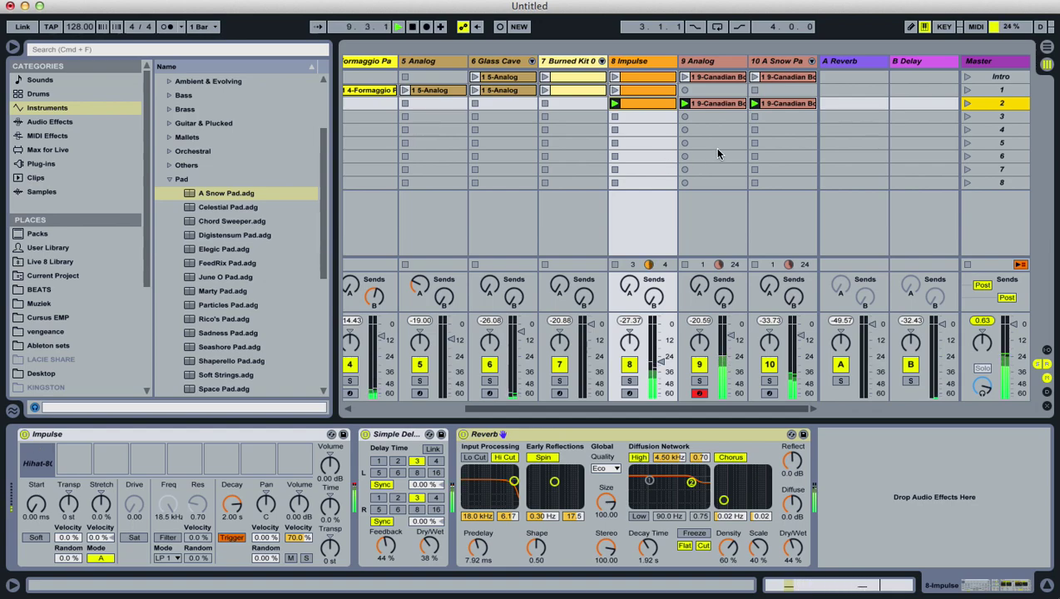
{"action": "left_click", "coordinate": [1001, 92]}
{"action": "right_click", "coordinate": [1000, 91]}
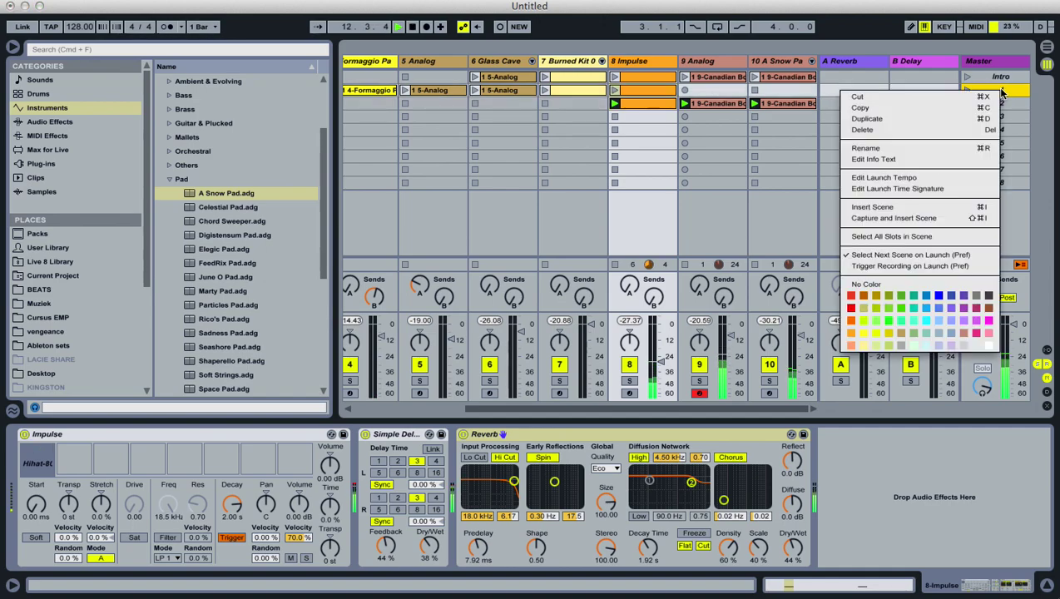
{"action": "left_click", "coordinate": [980, 116]}
{"action": "left_click_drag", "start_coordinate": [991, 103], "coordinate": [992, 126]}
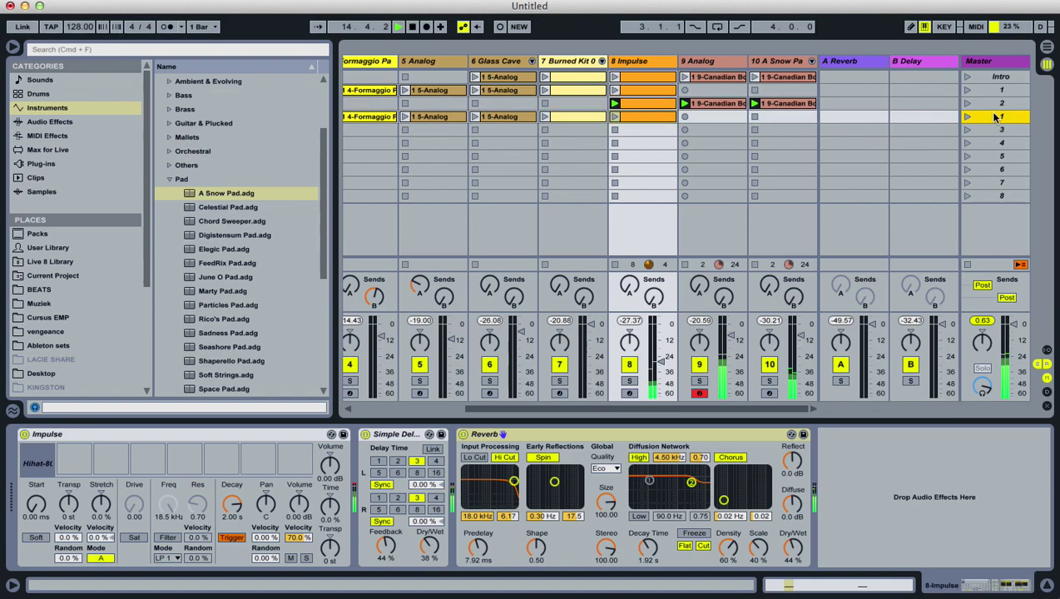
- Duplicate the scene 2 clips of tracks 9 and 10 into the copied scene 1 below
{"action": "left_click", "coordinate": [763, 103]}
{"action": "left_click", "coordinate": [710, 103]}
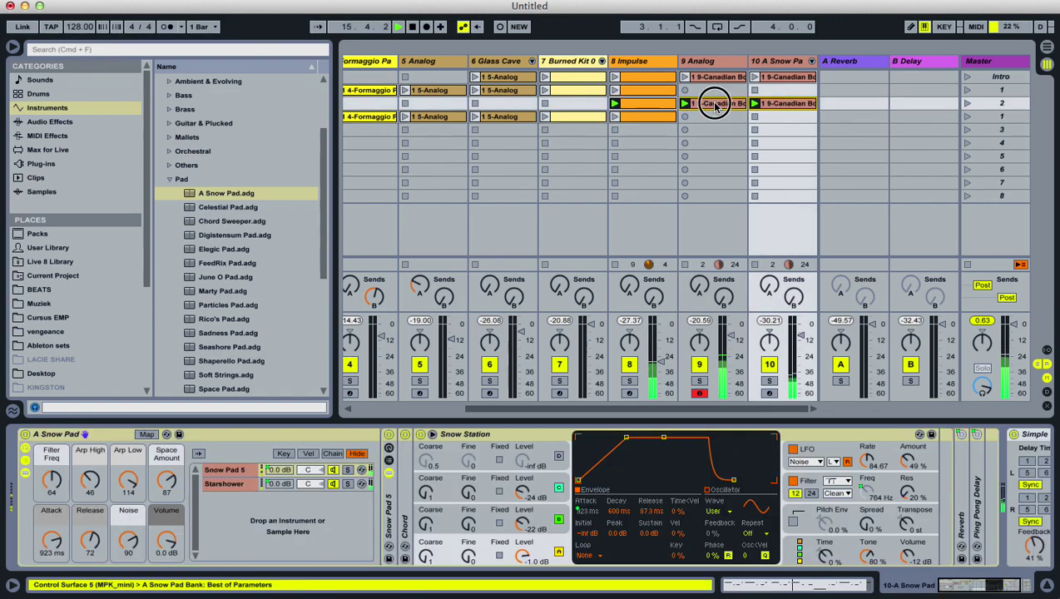
{"action": "right_click", "coordinate": [713, 103]}
{"action": "left_click", "coordinate": [752, 133]}
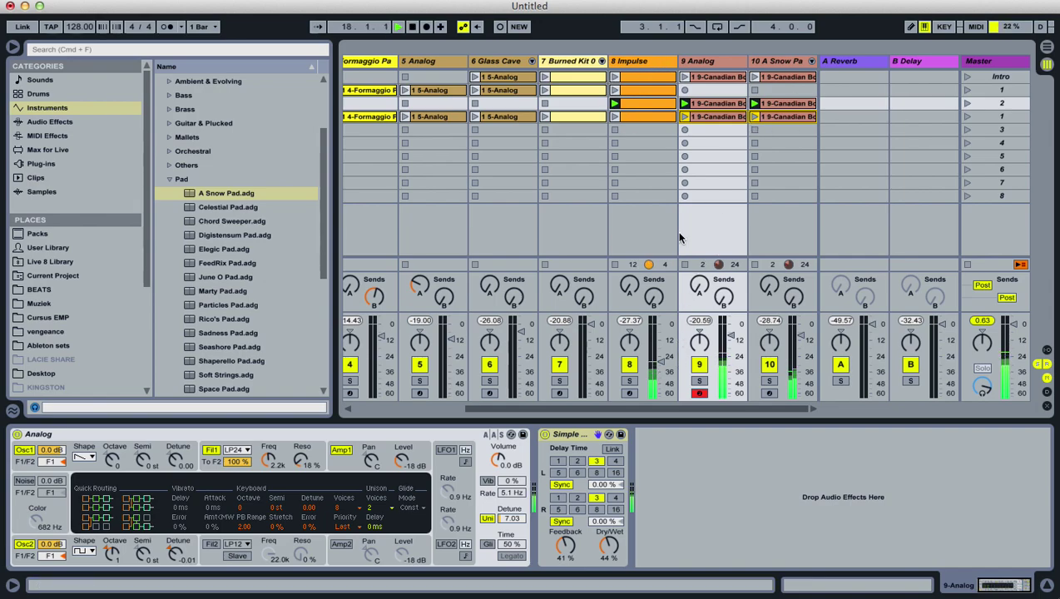
- Launch the 5 Analog and 6 Glass Cave clips in the copied scene 1, and move the Glass Cave clip down to scene 3
{"action": "left_click_drag", "start_coordinate": [702, 407], "coordinate": [633, 410]}
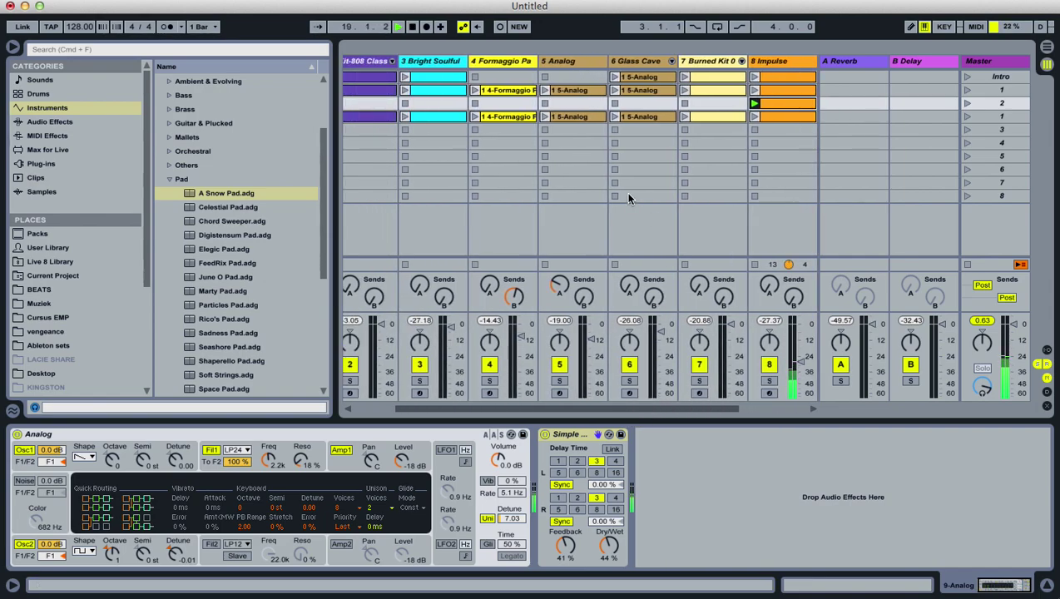
{"action": "left_click", "coordinate": [545, 116]}
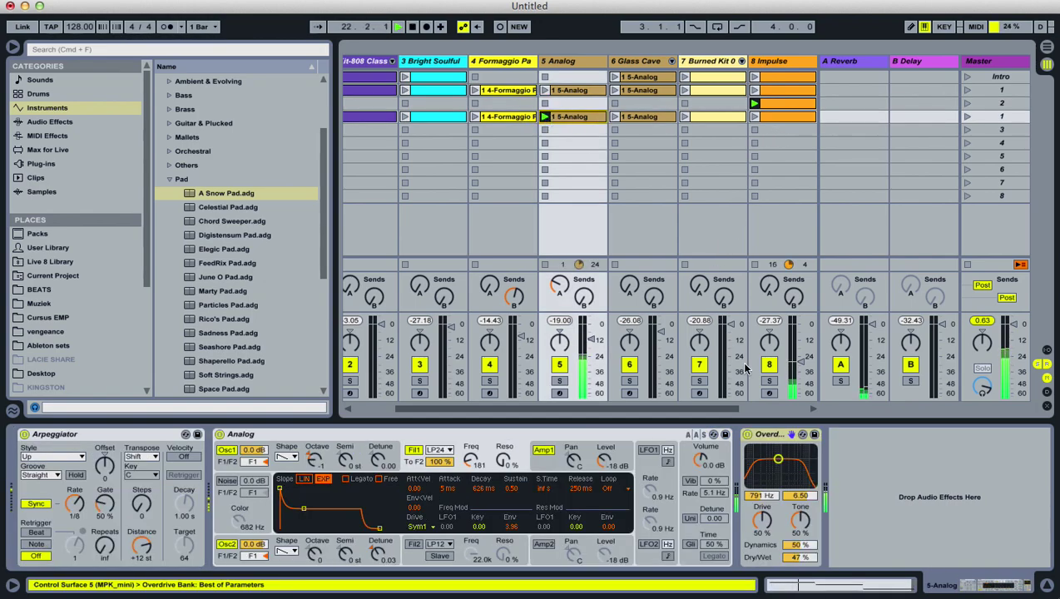
{"action": "left_click_drag", "start_coordinate": [729, 408], "coordinate": [757, 407]}
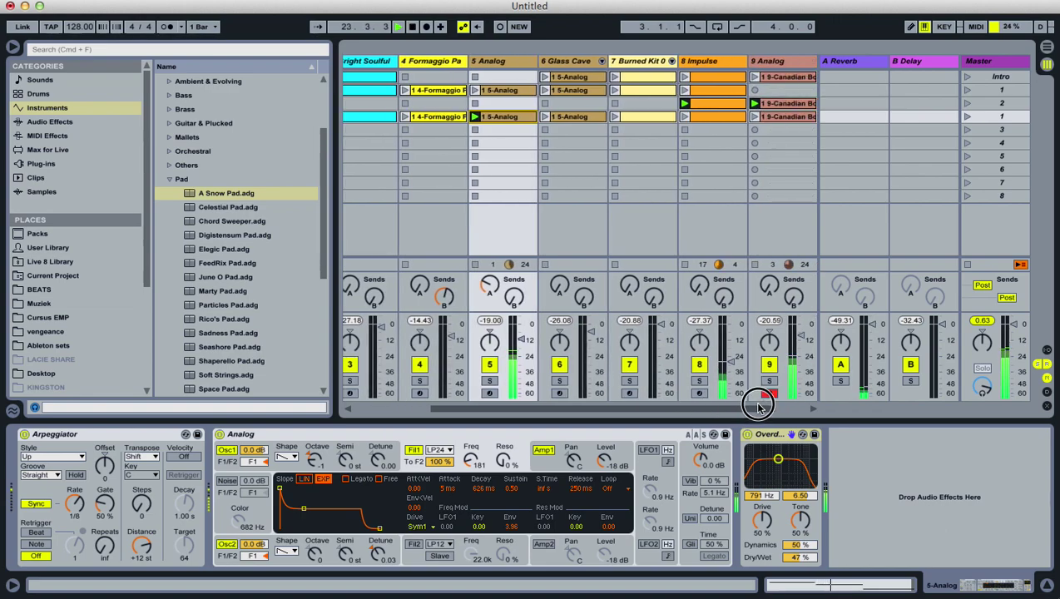
{"action": "left_click", "coordinate": [545, 117]}
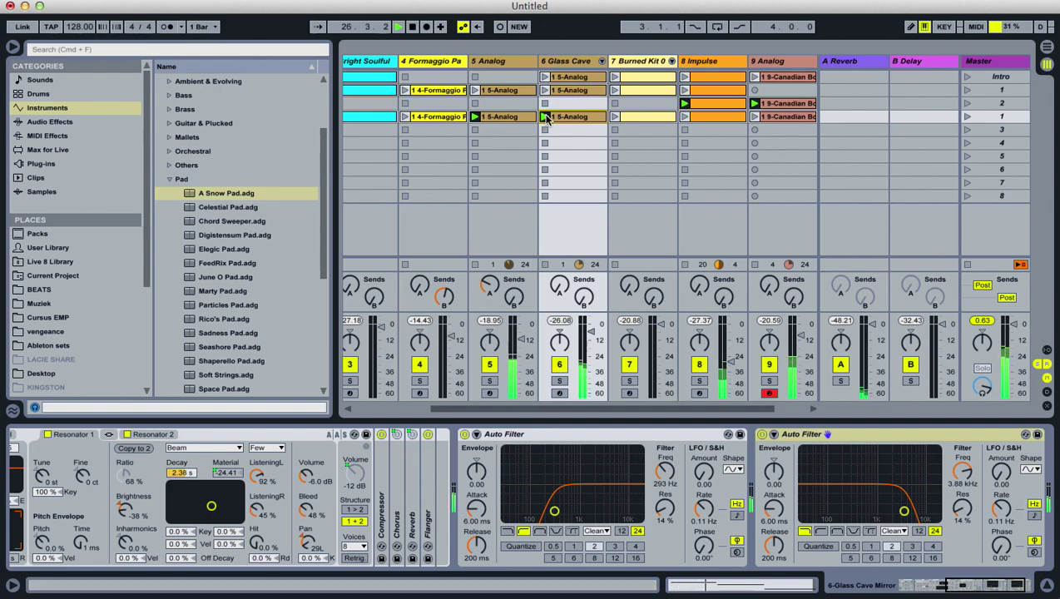
{"action": "left_click_drag", "start_coordinate": [566, 116], "coordinate": [580, 129]}
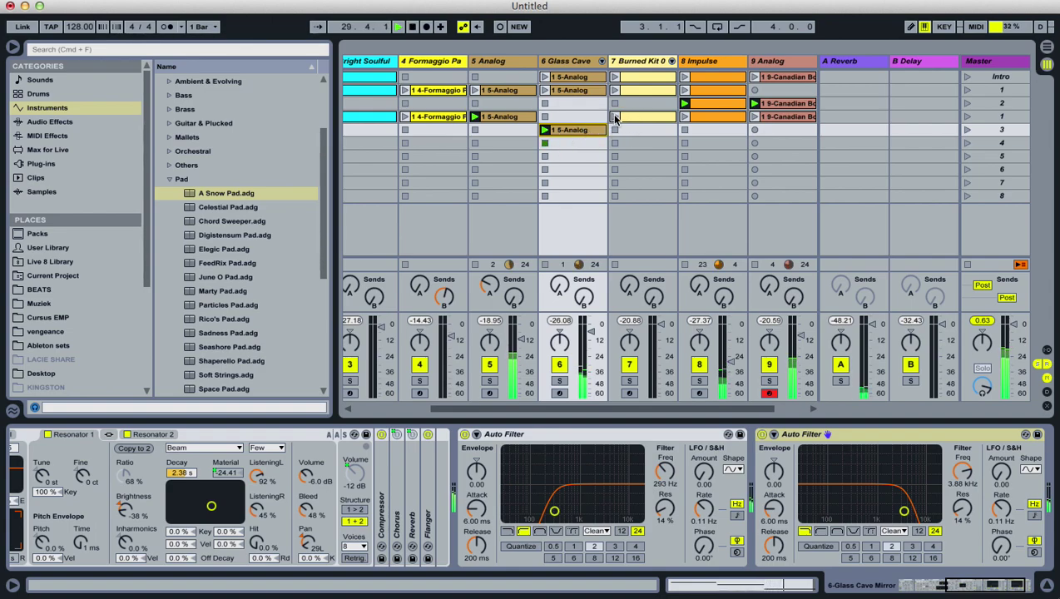
- Audition the 7 Burned Kit and 4 Formaggio clips in the copied scene 1 and delete both from it
{"action": "left_click", "coordinate": [615, 119]}
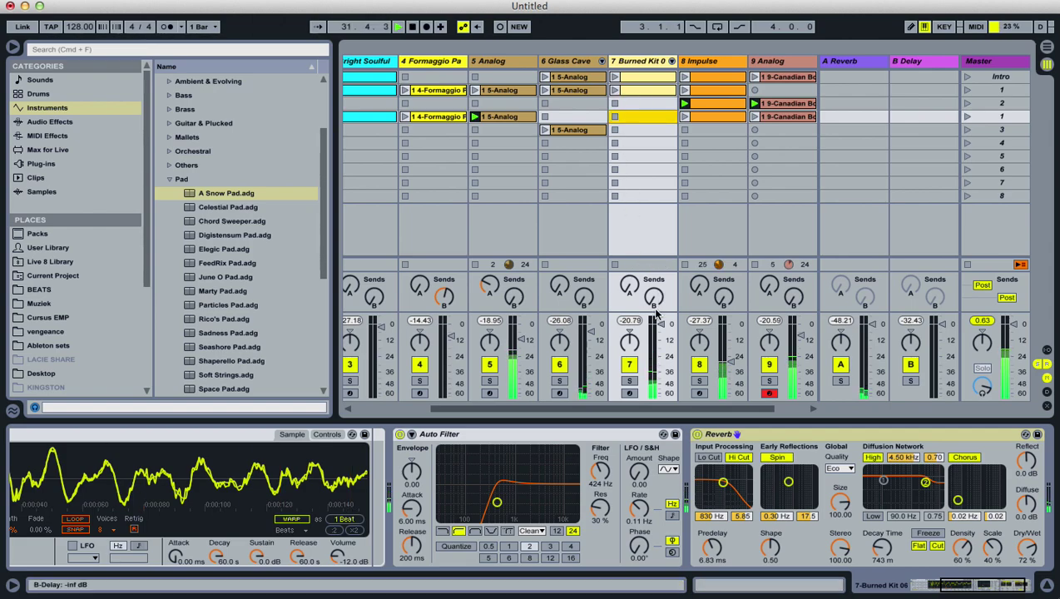
{"action": "left_click_drag", "start_coordinate": [682, 410], "coordinate": [530, 414]}
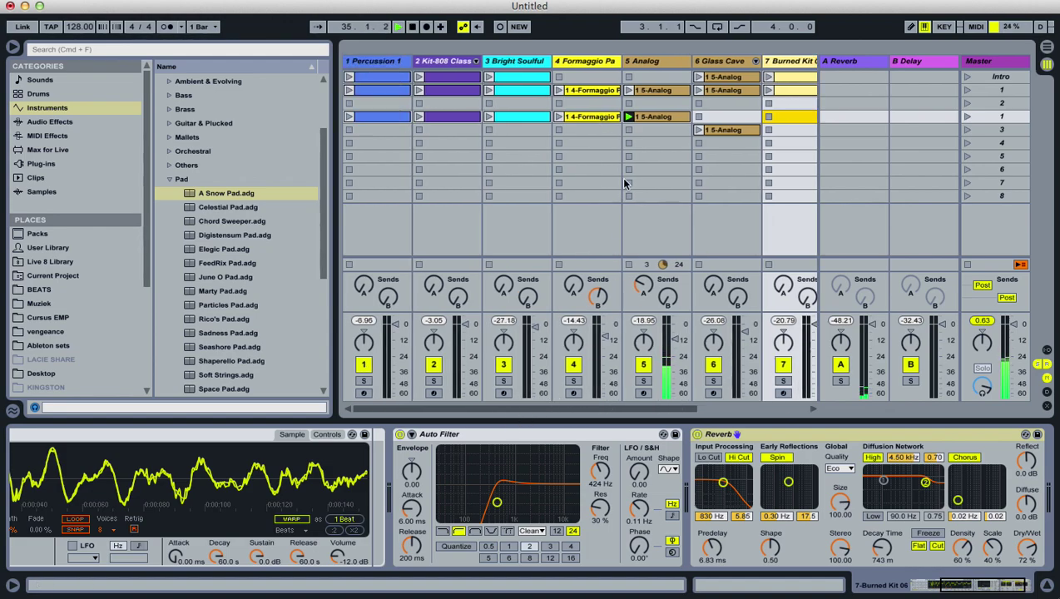
{"action": "left_click", "coordinate": [571, 117]}
{"action": "left_click", "coordinate": [561, 117]}
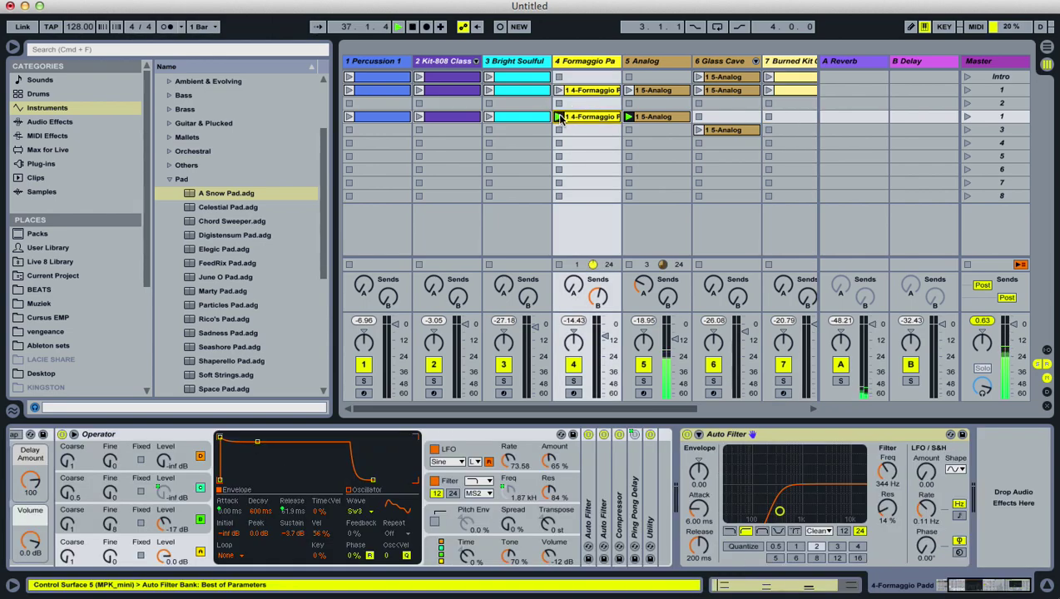
{"action": "key", "text": "Delete"}
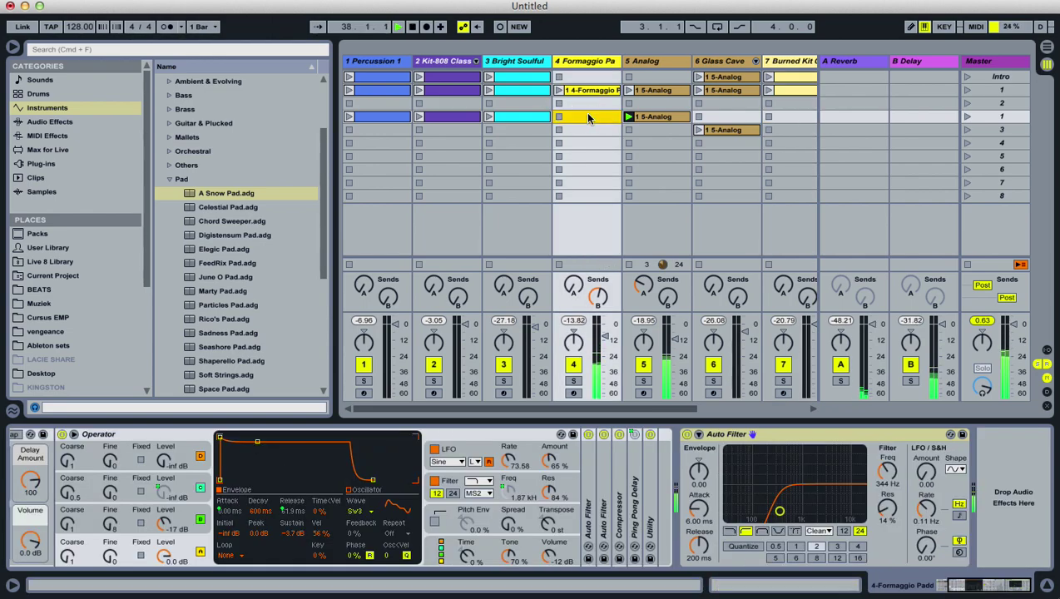
- Audition the 3 Bright Soulful clip in the copied scene 1 and move it down to scene 3
{"action": "left_click", "coordinate": [491, 117]}
{"action": "left_click", "coordinate": [490, 117]}
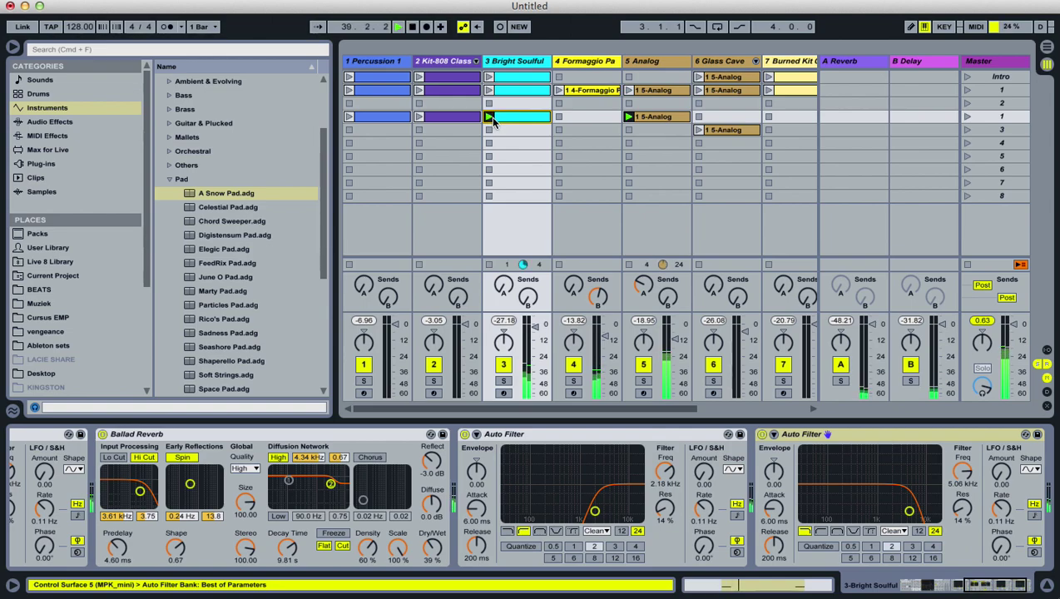
{"action": "left_click_drag", "start_coordinate": [508, 118], "coordinate": [507, 124]}
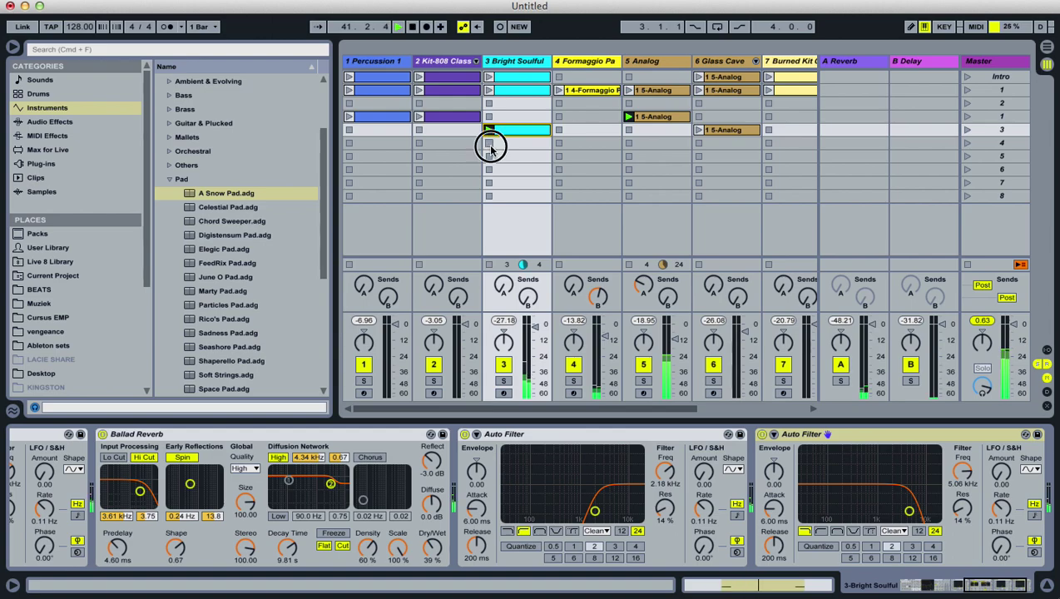
- Duplicate the 2 Kit-808 clip of the copied scene 1 into scene 3 and delete all its notes except the Kick 808 on beat 1
{"action": "left_click", "coordinate": [419, 117]}
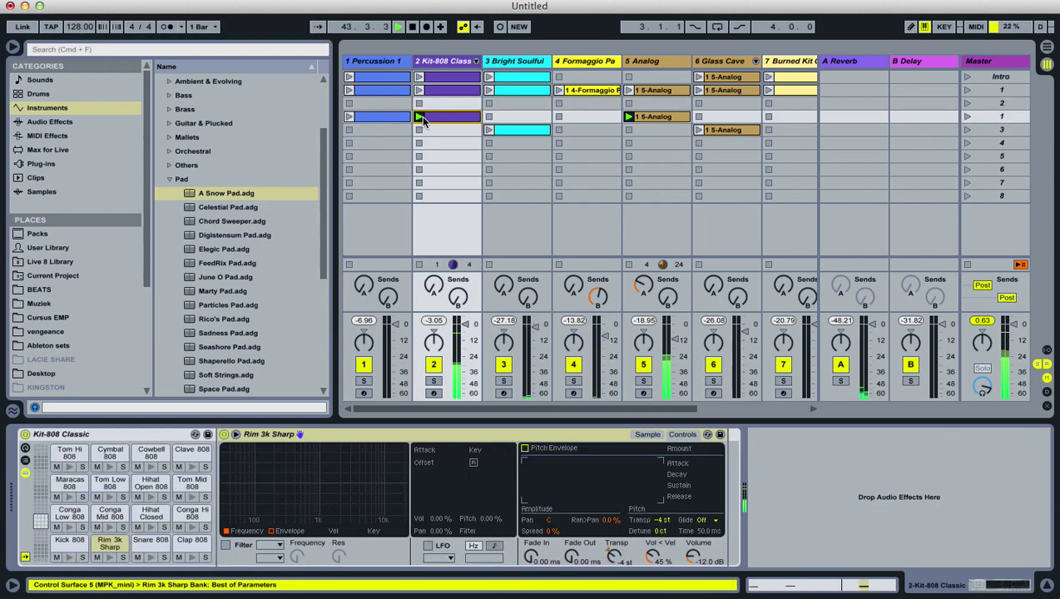
{"action": "right_click", "coordinate": [447, 117]}
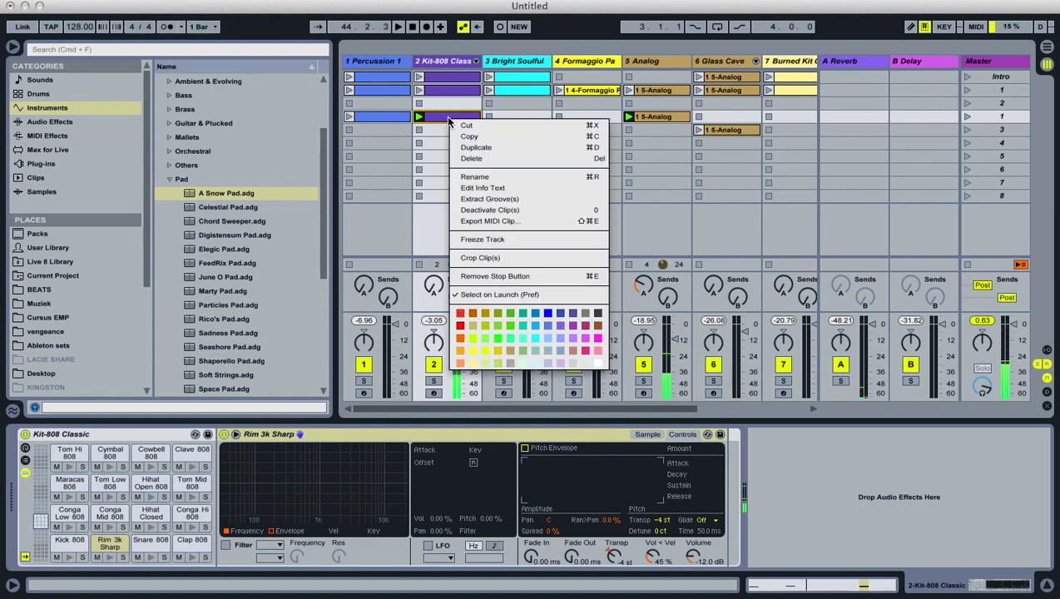
{"action": "left_click", "coordinate": [468, 147]}
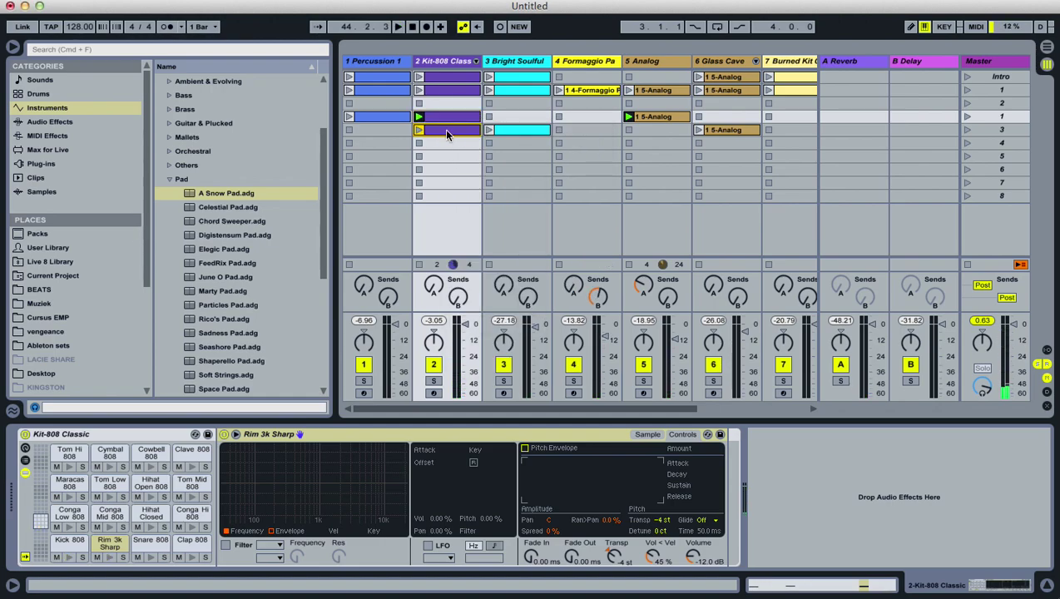
{"action": "left_click", "coordinate": [873, 509]}
{"action": "left_click", "coordinate": [491, 509], "text": "shift"}
{"action": "key", "text": "Delete"}
{"action": "left_click", "coordinate": [865, 527]}
{"action": "key", "text": "Delete"}
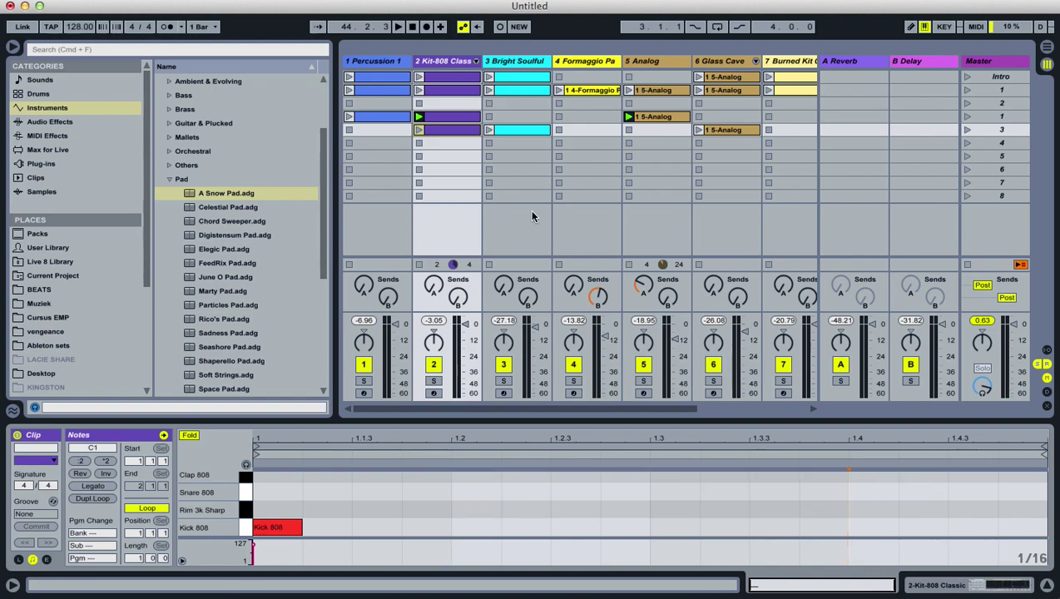
- Move the single-kick Kit-808 clip from scene 3 up over the one in the copied scene 1 and launch it
{"action": "left_click_drag", "start_coordinate": [653, 404], "coordinate": [586, 414]}
{"action": "left_click", "coordinate": [441, 131]}
{"action": "left_click_drag", "start_coordinate": [441, 131], "coordinate": [438, 116]}
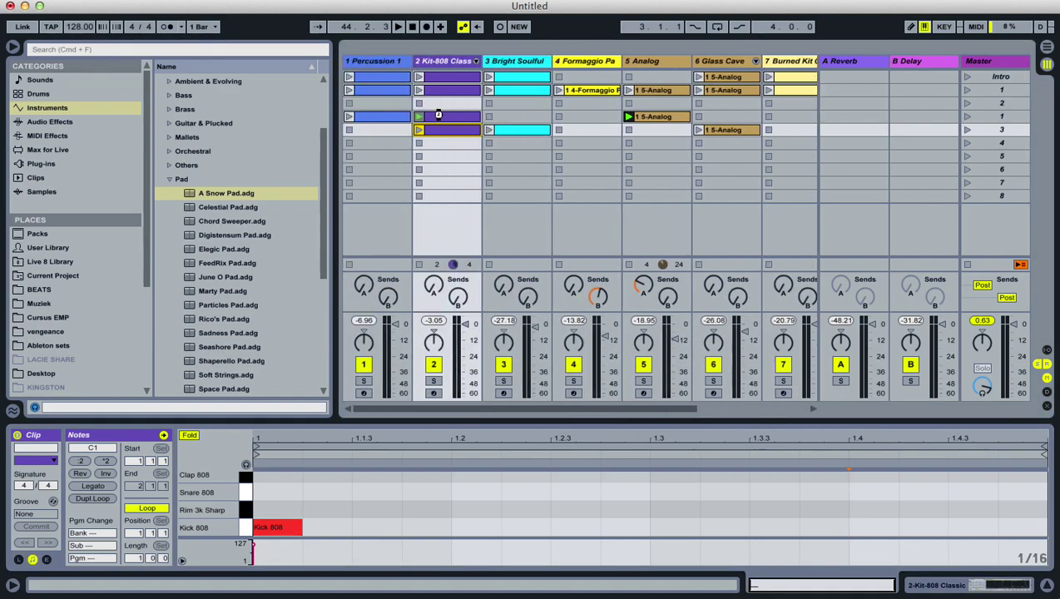
{"action": "left_click", "coordinate": [418, 117]}
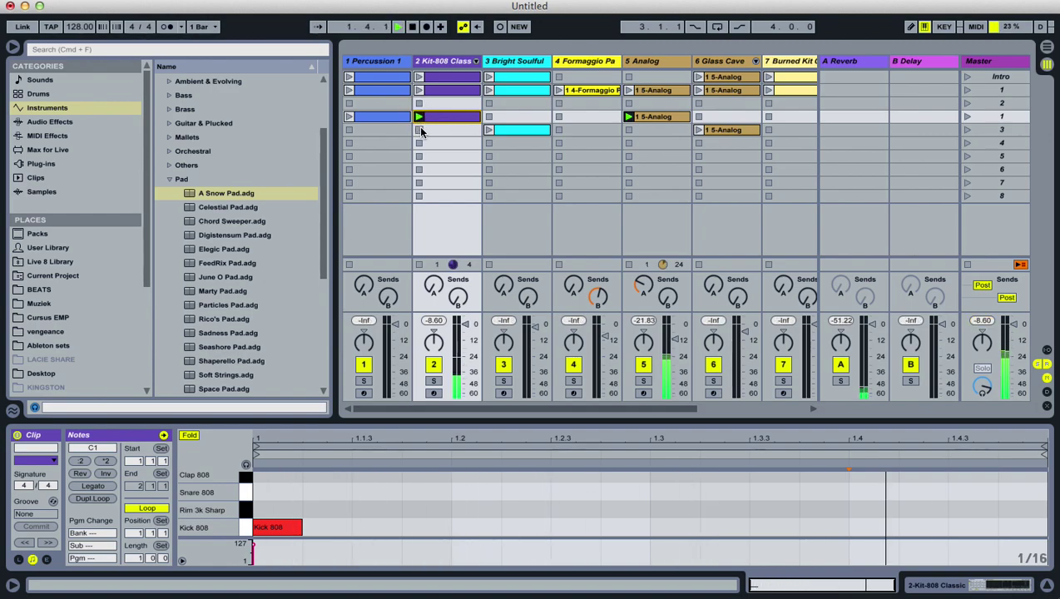
- Move the Percussion 1 clip of the copied scene 1 down to scene 3, and duplicate the Kit-808 and 5 Analog clips into scene 3
{"action": "left_click", "coordinate": [349, 117]}
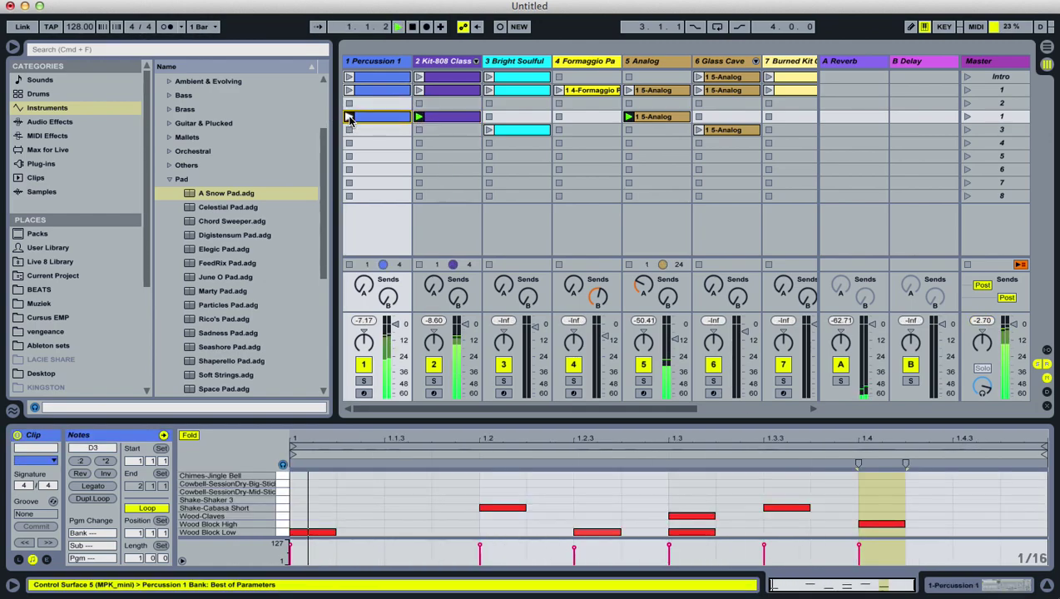
{"action": "left_click_drag", "start_coordinate": [372, 119], "coordinate": [373, 130]}
{"action": "right_click", "coordinate": [441, 120]}
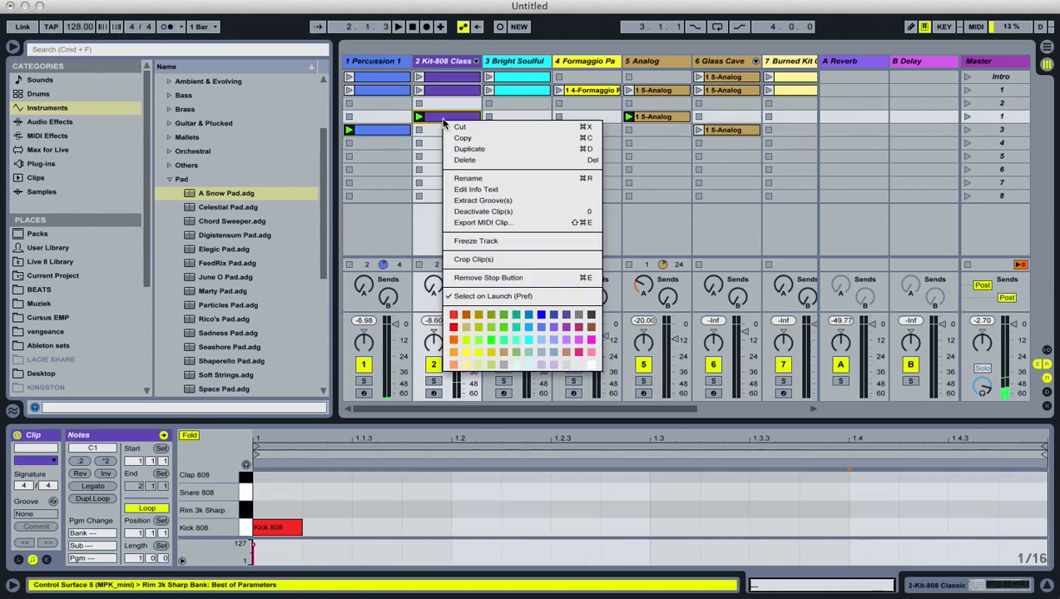
{"action": "left_click", "coordinate": [424, 141]}
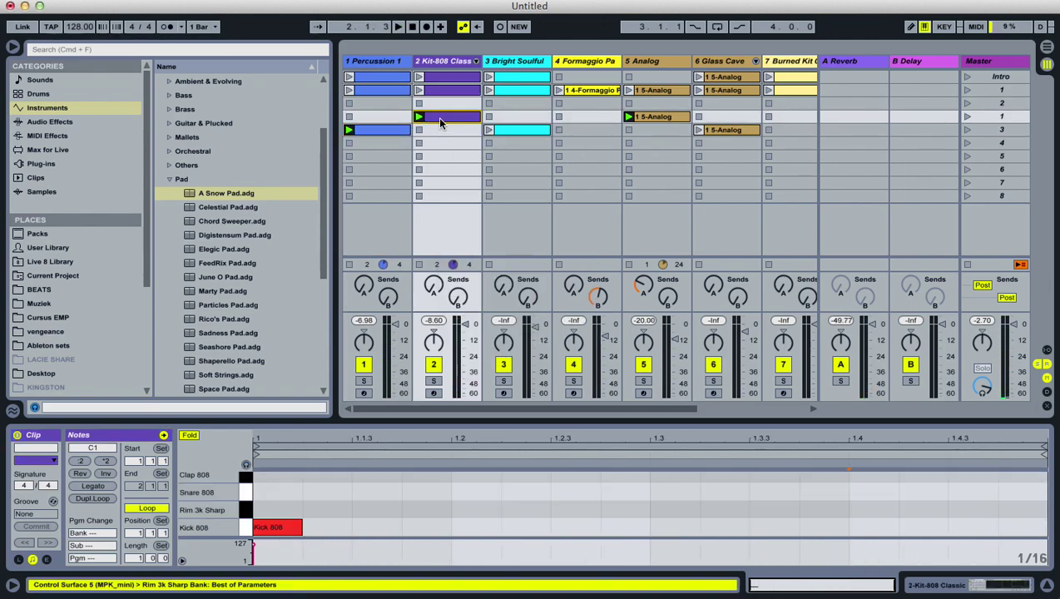
{"action": "right_click", "coordinate": [439, 119]}
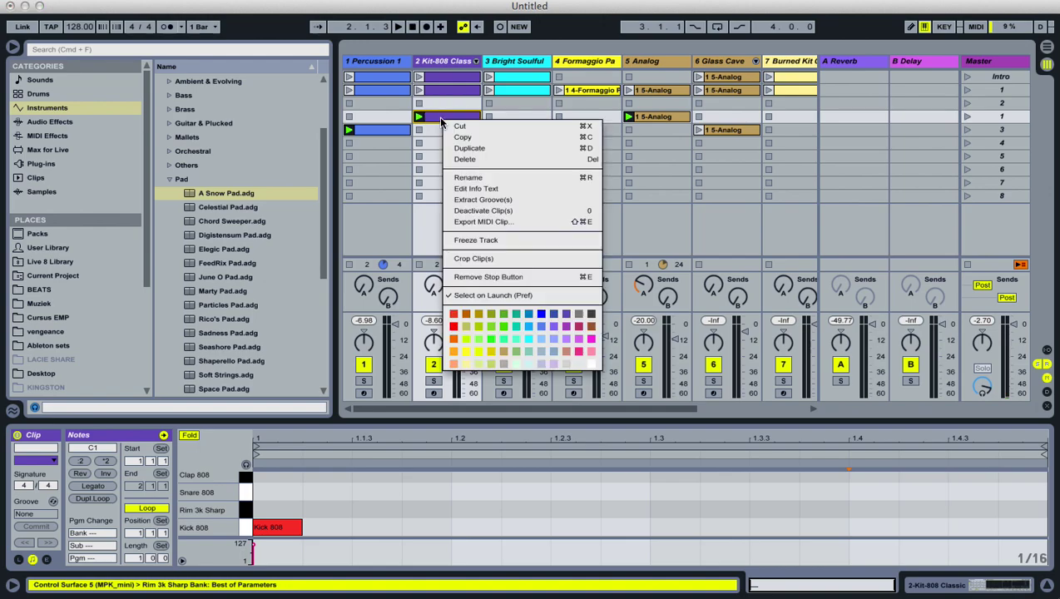
{"action": "left_click", "coordinate": [478, 148]}
{"action": "right_click", "coordinate": [653, 120]}
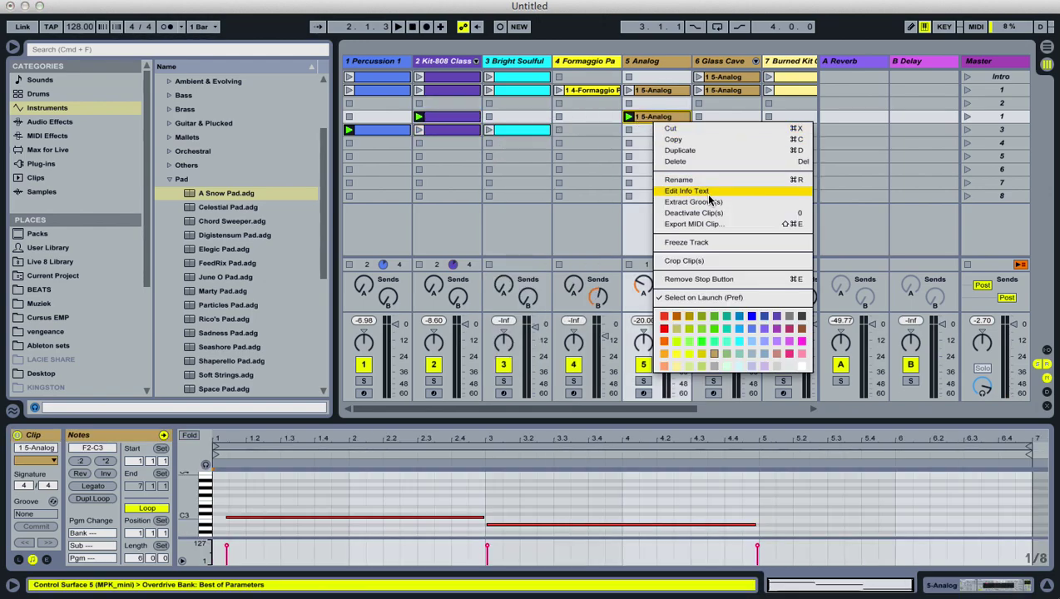
{"action": "left_click", "coordinate": [707, 150]}
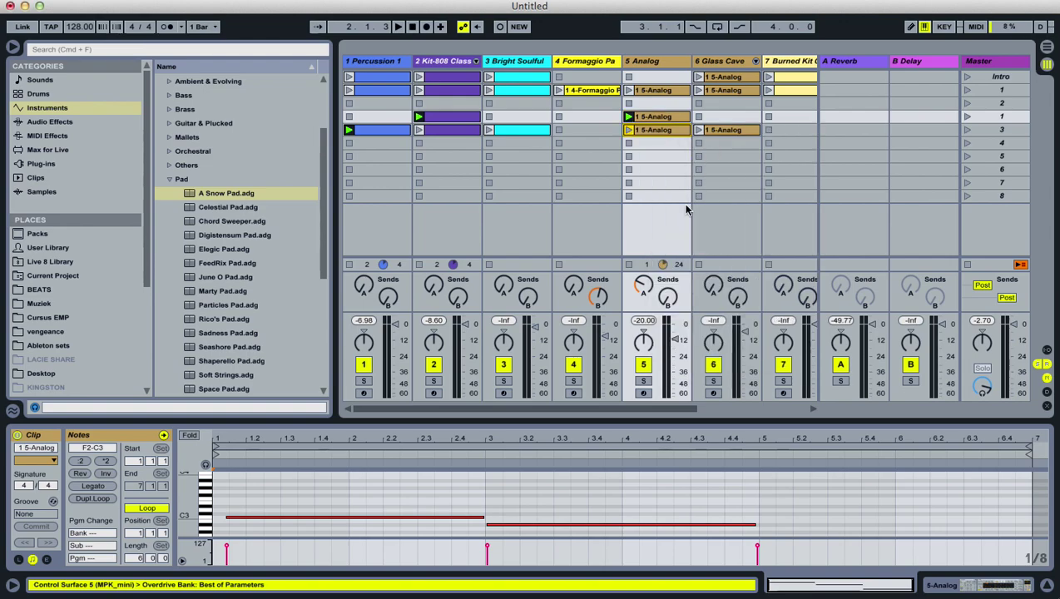
- Play scene 1, scene 2 and the copied scene 1 in sequence, and disarm recording on track 9 Analog
{"action": "mouse_move", "coordinate": [635, 407]}
{"action": "left_mouse_down"}
{"action": "mouse_move", "coordinate": [773, 406]}
{"action": "mouse_move", "coordinate": [629, 421]}
{"action": "mouse_move", "coordinate": [878, 418]}
{"action": "left_mouse_up"}
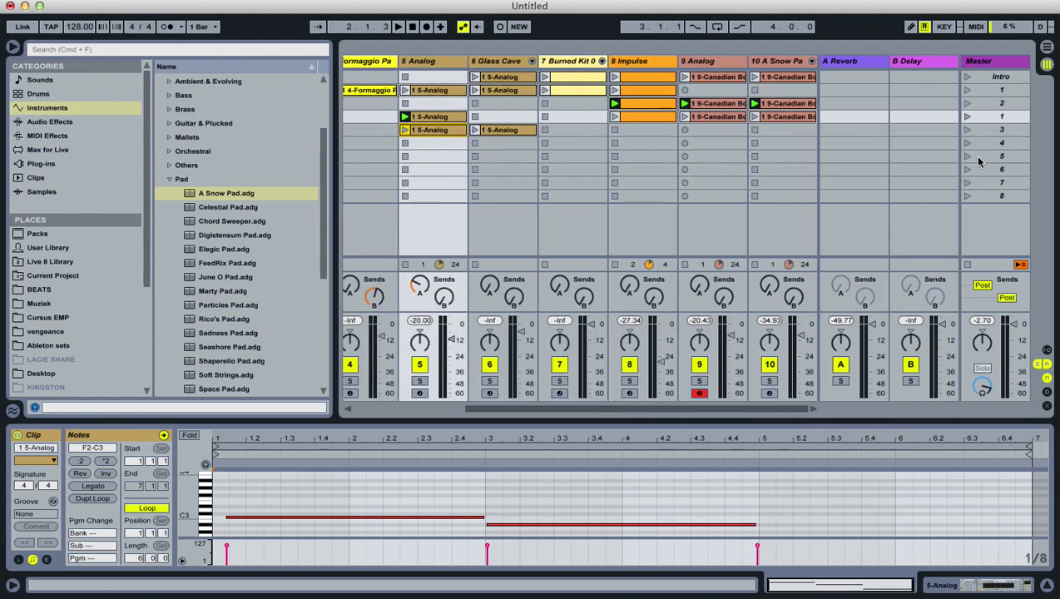
{"action": "left_click", "coordinate": [967, 90]}
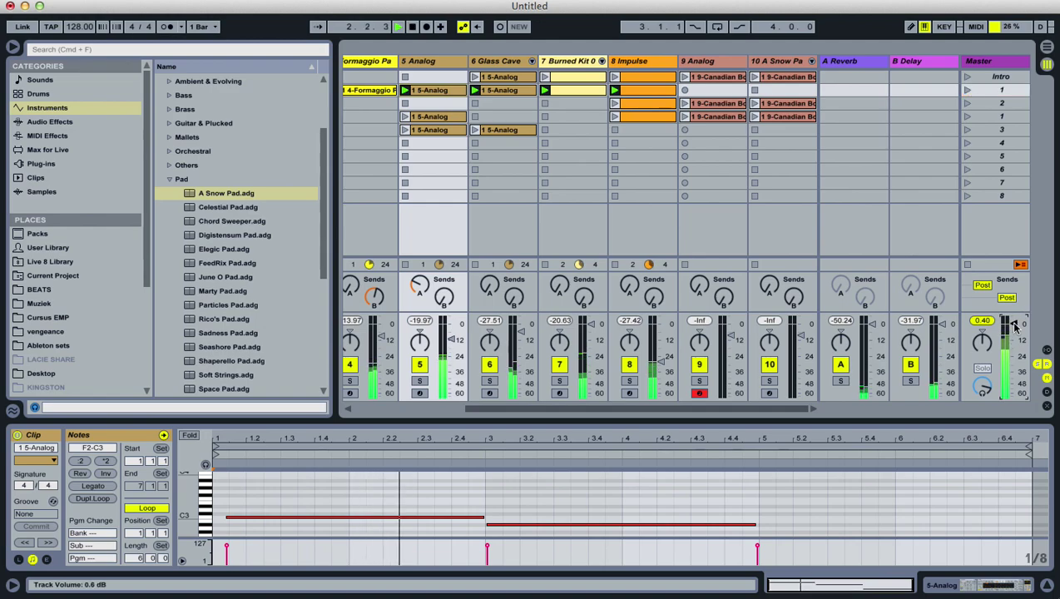
{"action": "left_click", "coordinate": [966, 104]}
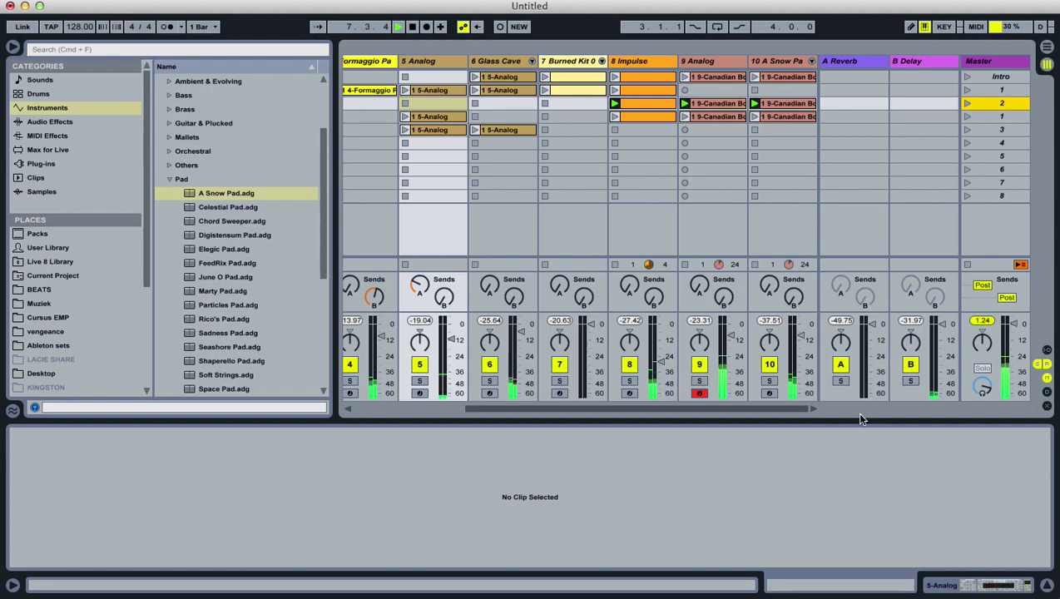
{"action": "left_click", "coordinate": [698, 393]}
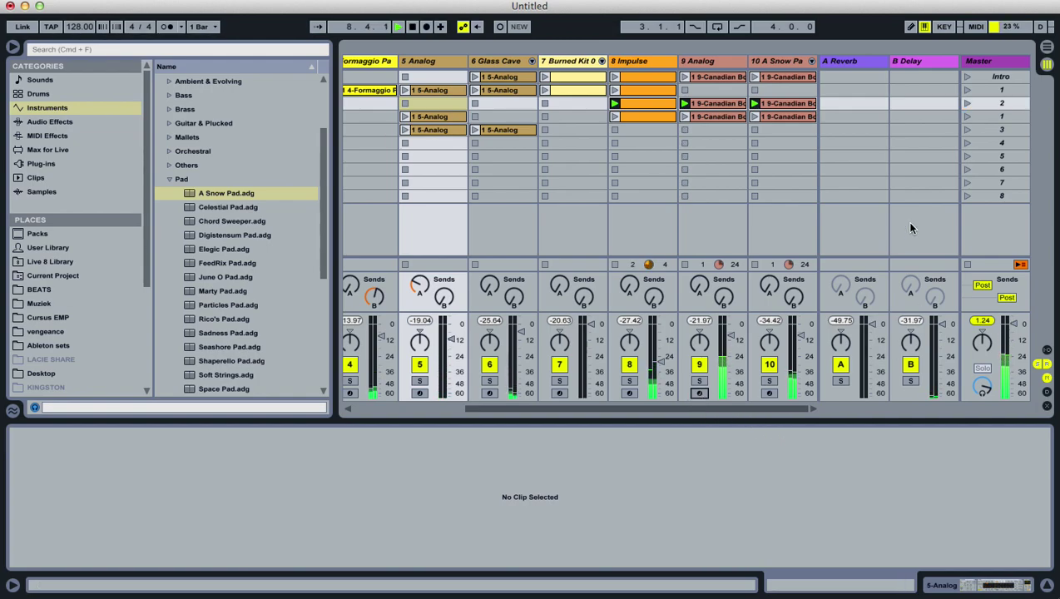
{"action": "left_click", "coordinate": [966, 116]}
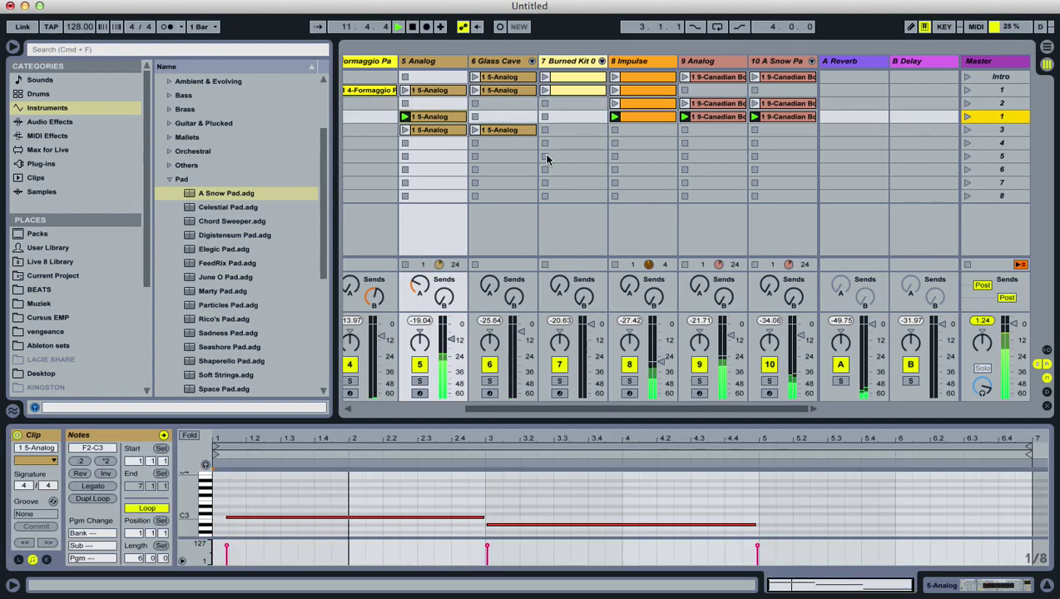
- Delete the 5 Analog clip from the copied scene 1, and duplicate its clips on tracks 8 to 10 into scene 3
{"action": "left_click", "coordinate": [447, 117]}
{"action": "key", "text": "Delete"}
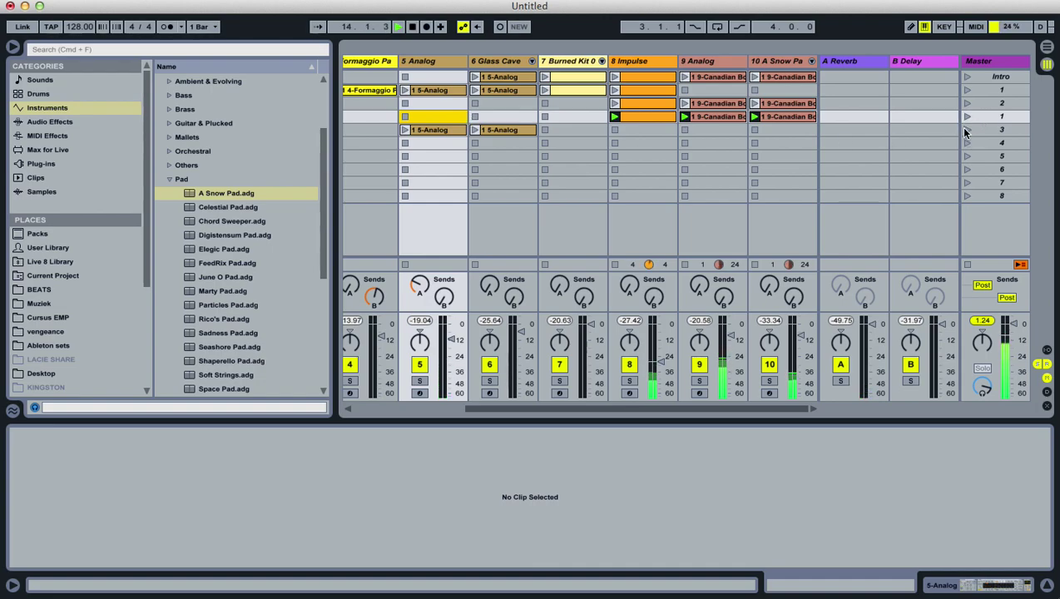
{"action": "left_click", "coordinate": [790, 118]}
{"action": "left_click", "coordinate": [636, 118], "text": "shift"}
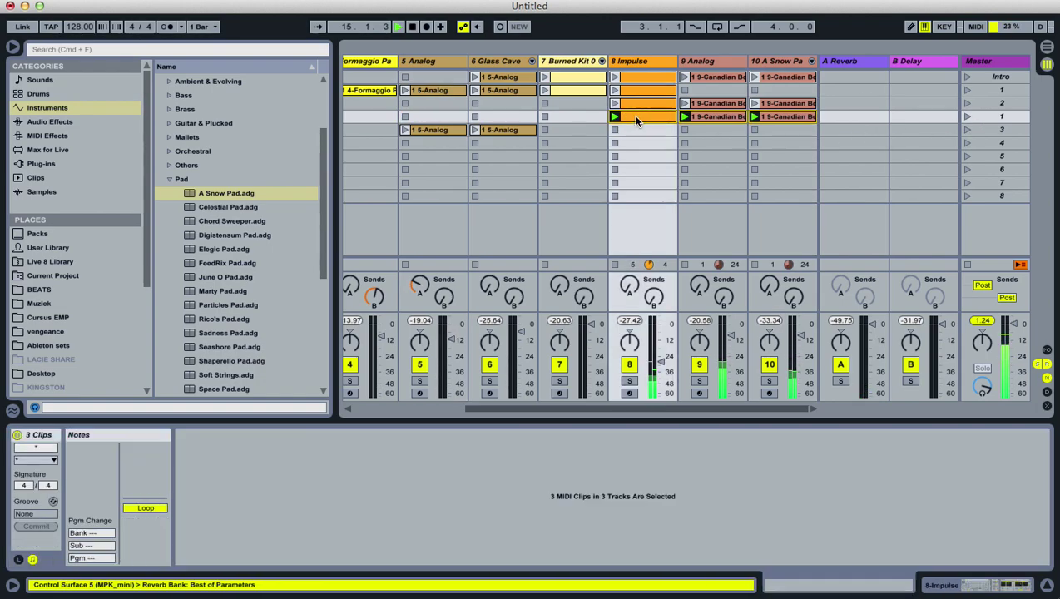
{"action": "key", "text": "super+d"}
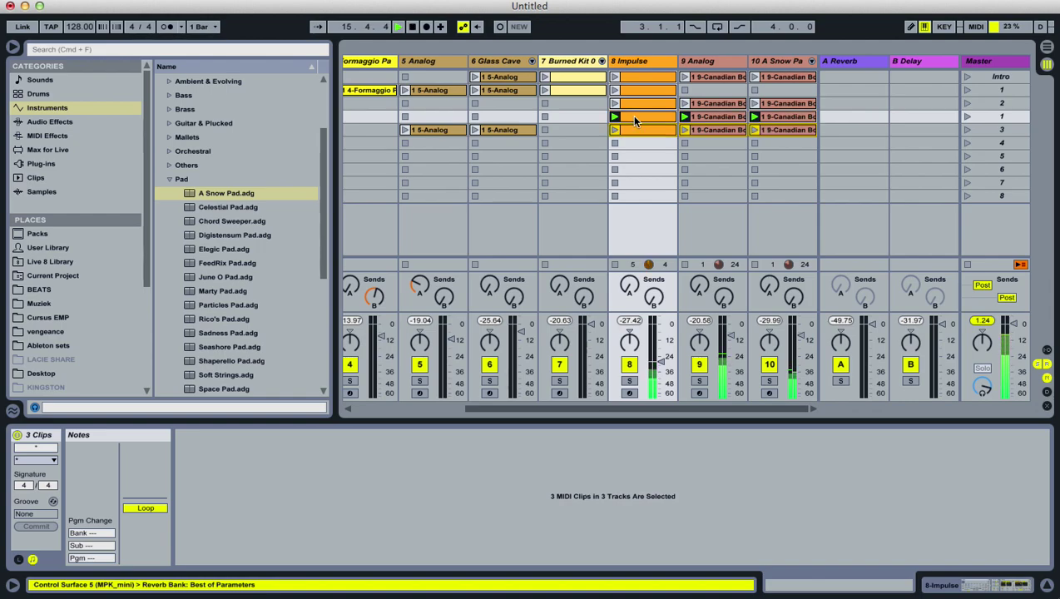
{"action": "left_click", "coordinate": [967, 130]}
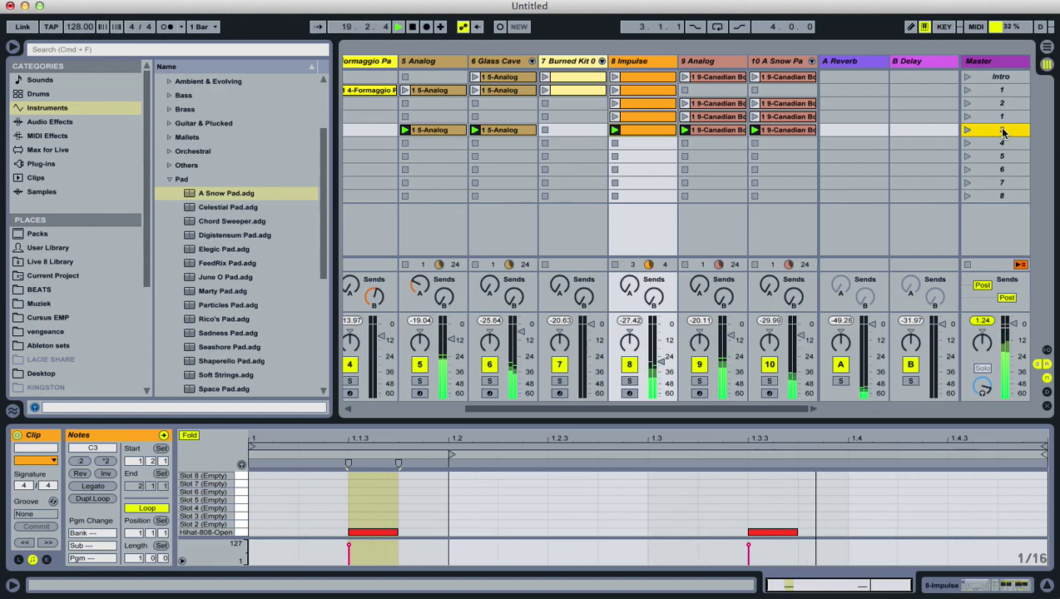
- Launch the original scene 1, duplicate it and place the copy directly below scene 3
{"action": "left_click", "coordinate": [967, 92]}
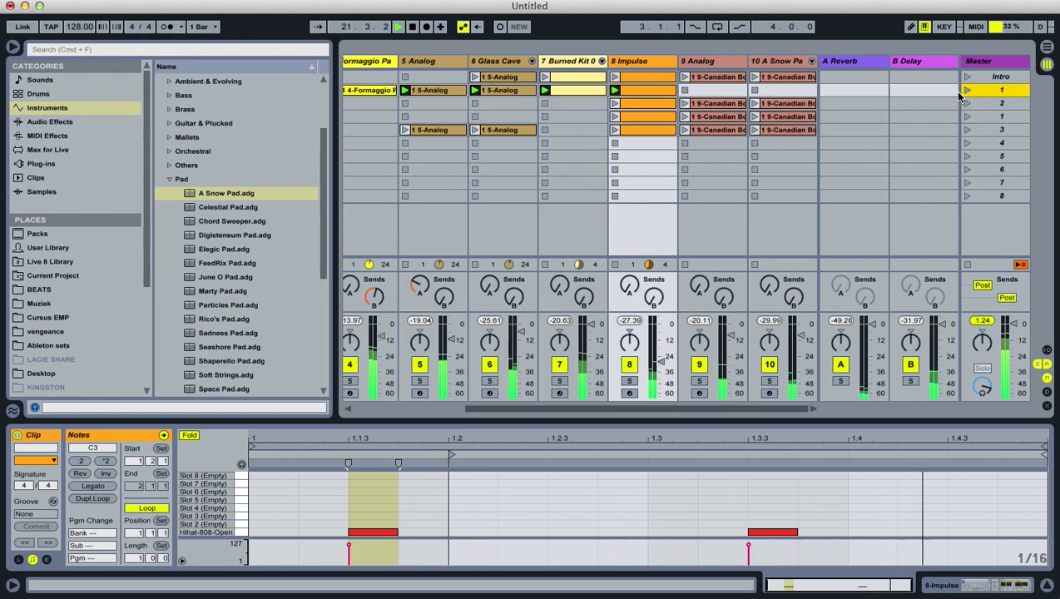
{"action": "right_click", "coordinate": [991, 89]}
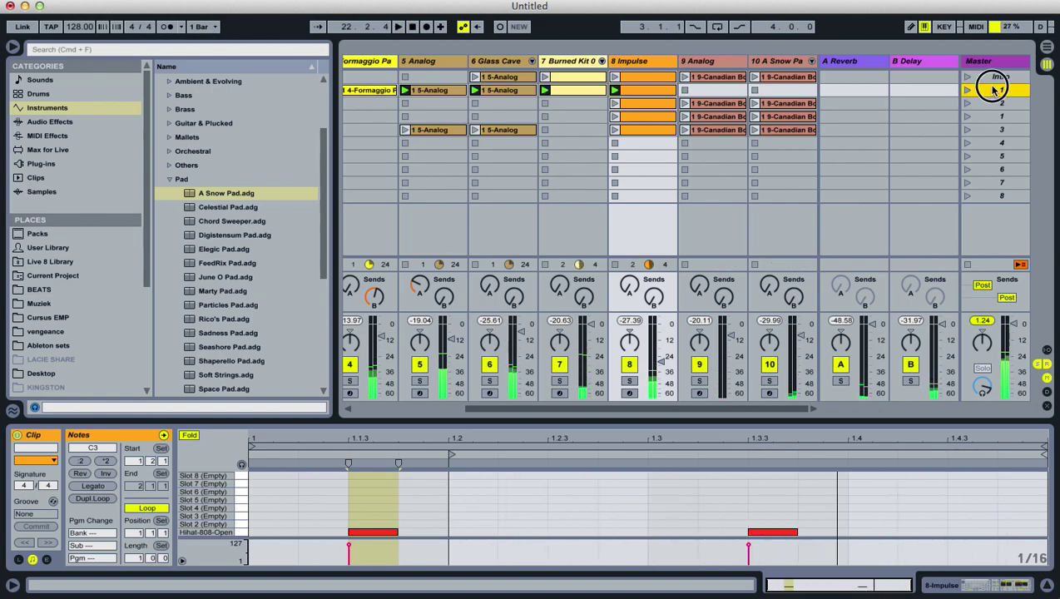
{"action": "left_click", "coordinate": [954, 115]}
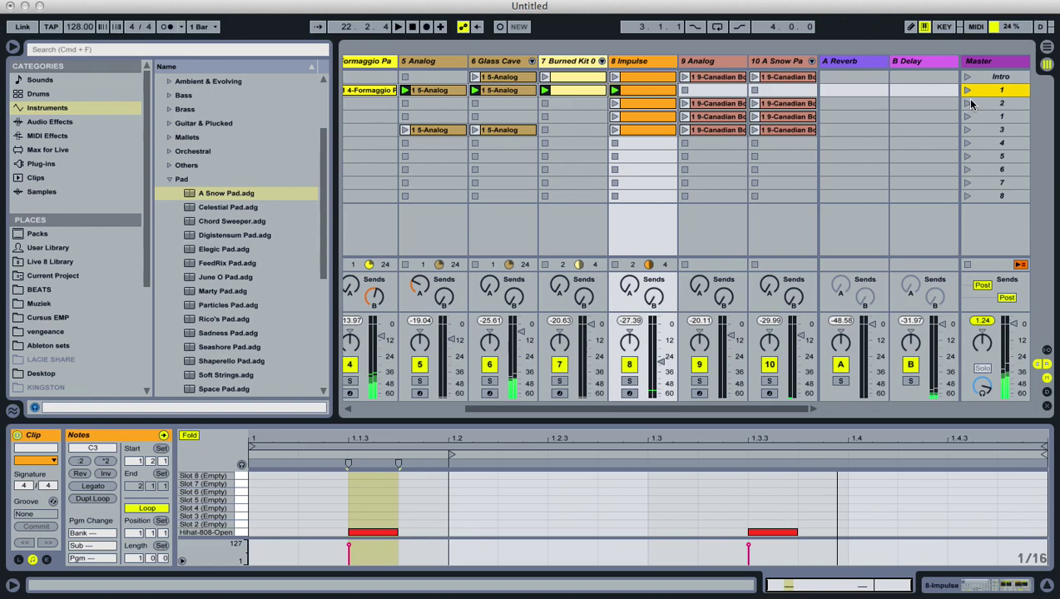
{"action": "left_click_drag", "start_coordinate": [995, 98], "coordinate": [1003, 145]}
- Hide the browser, and play scene 3 followed by the scene 1 copy below it
{"action": "left_click", "coordinate": [968, 130]}
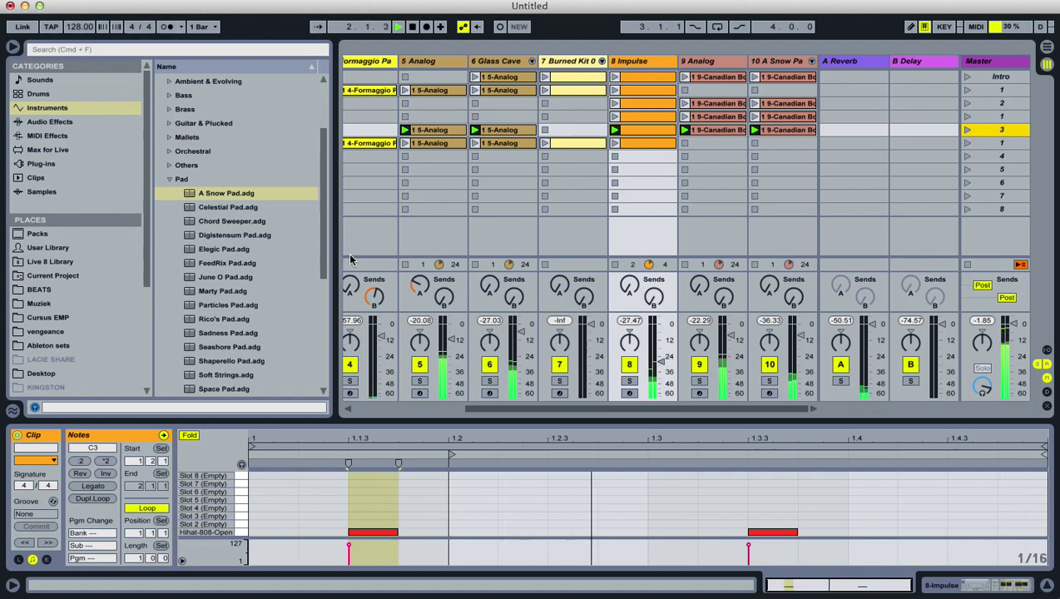
{"action": "left_click", "coordinate": [324, 247]}
{"action": "left_click_drag", "start_coordinate": [324, 247], "coordinate": [276, 247]}
{"action": "left_click", "coordinate": [14, 48]}
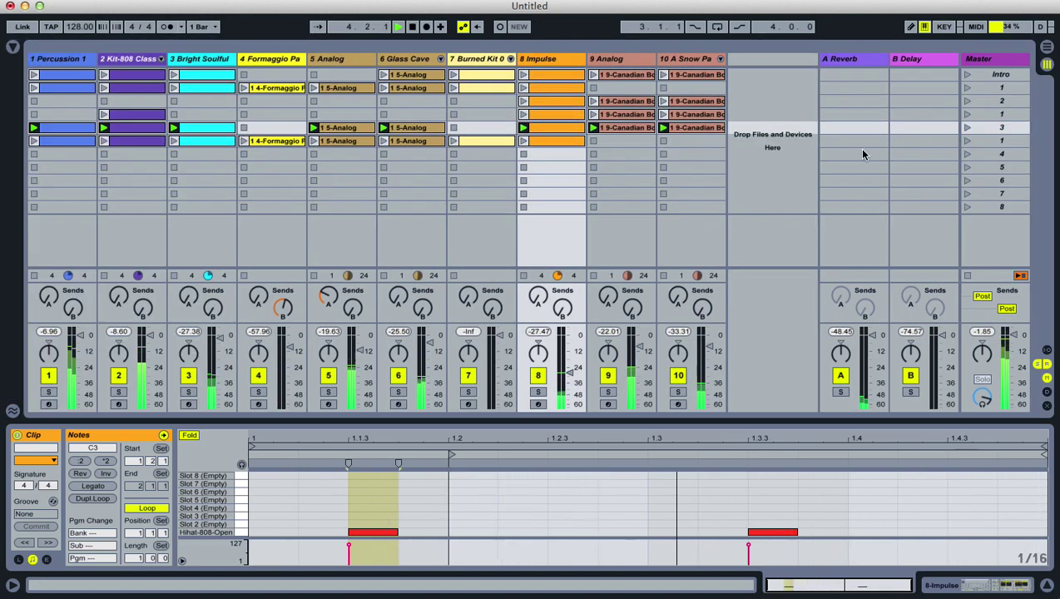
{"action": "left_click", "coordinate": [965, 141]}
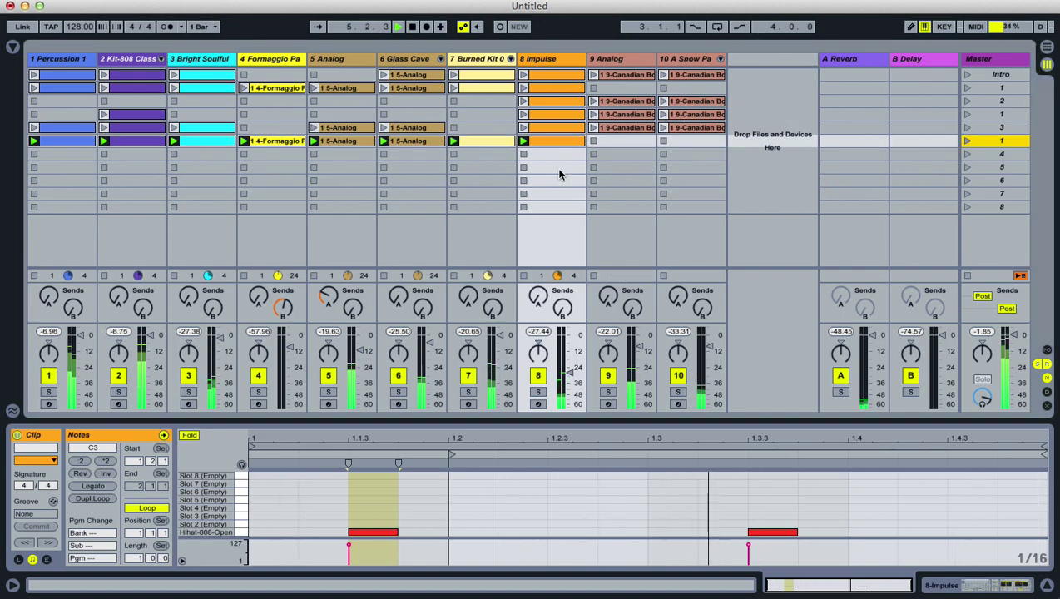
- Delete all notes except the kicks from the Kit-808 clip in the scene 1 copy below scene 3
{"action": "left_click", "coordinate": [133, 141]}
{"action": "left_click_drag", "start_coordinate": [923, 487], "coordinate": [445, 503]}
{"action": "left_click", "coordinate": [439, 487]}
{"action": "left_click_drag", "start_coordinate": [907, 493], "coordinate": [469, 511]}
{"action": "key", "text": "Delete"}
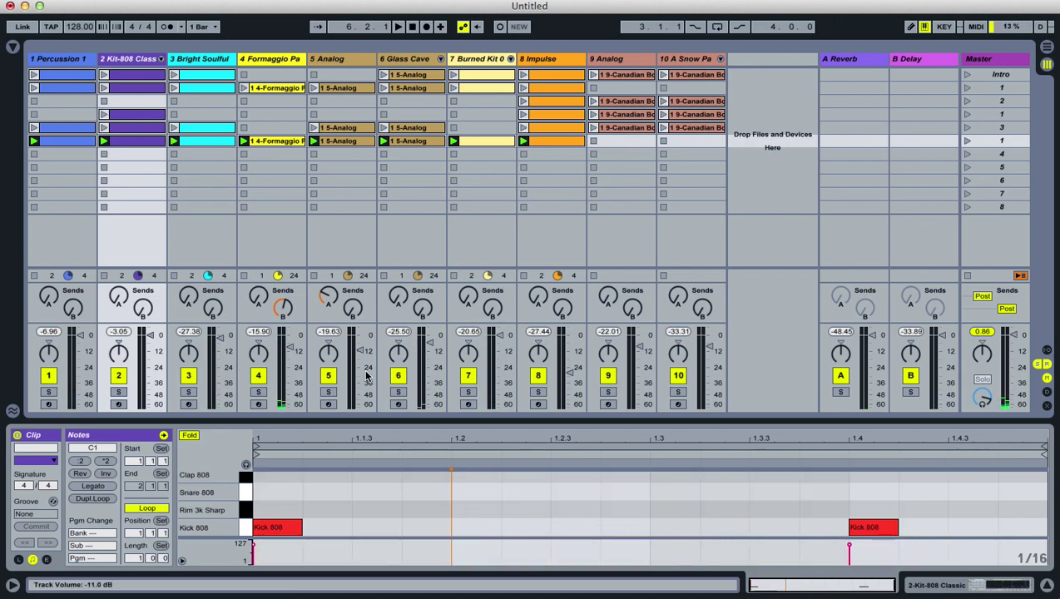
- Play the scene 1 copy below scene 3 from the start, and audition it with the Percussion 1 clip stopped and relaunched
{"action": "left_click", "coordinate": [965, 143]}
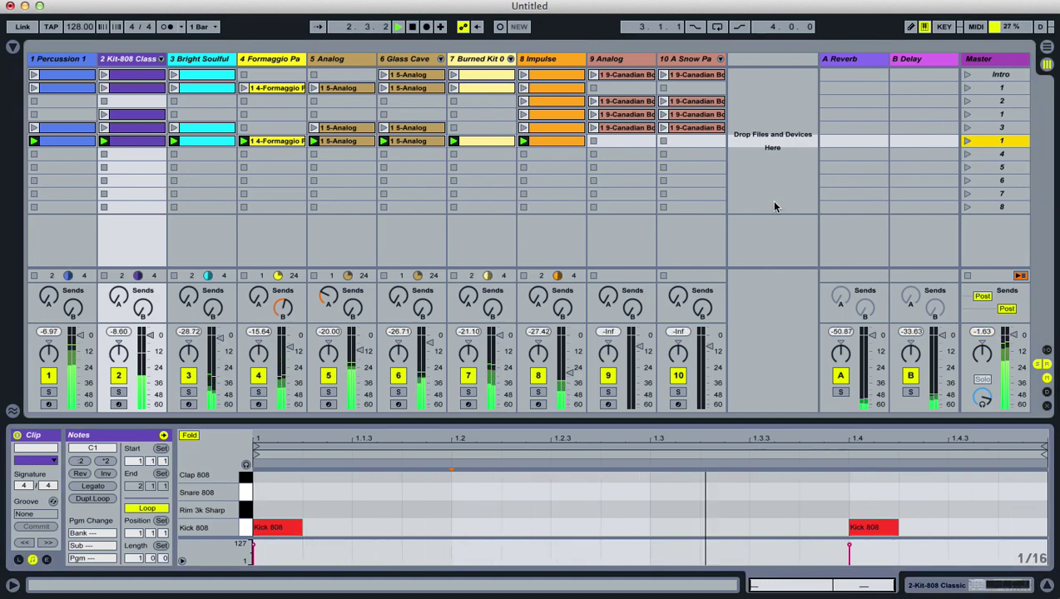
{"action": "key", "text": "space"}
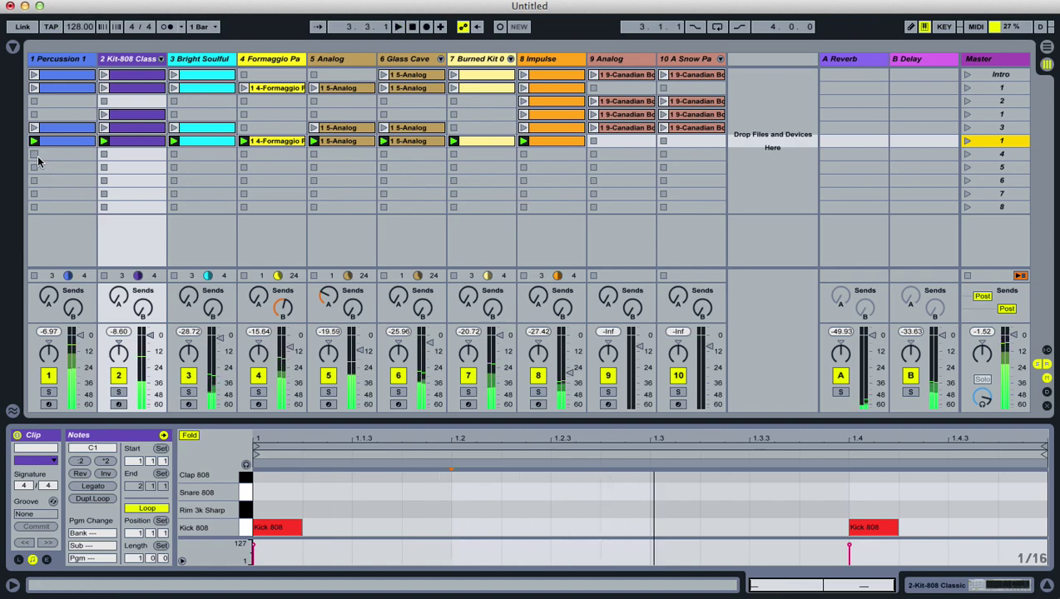
{"action": "left_click", "coordinate": [966, 141]}
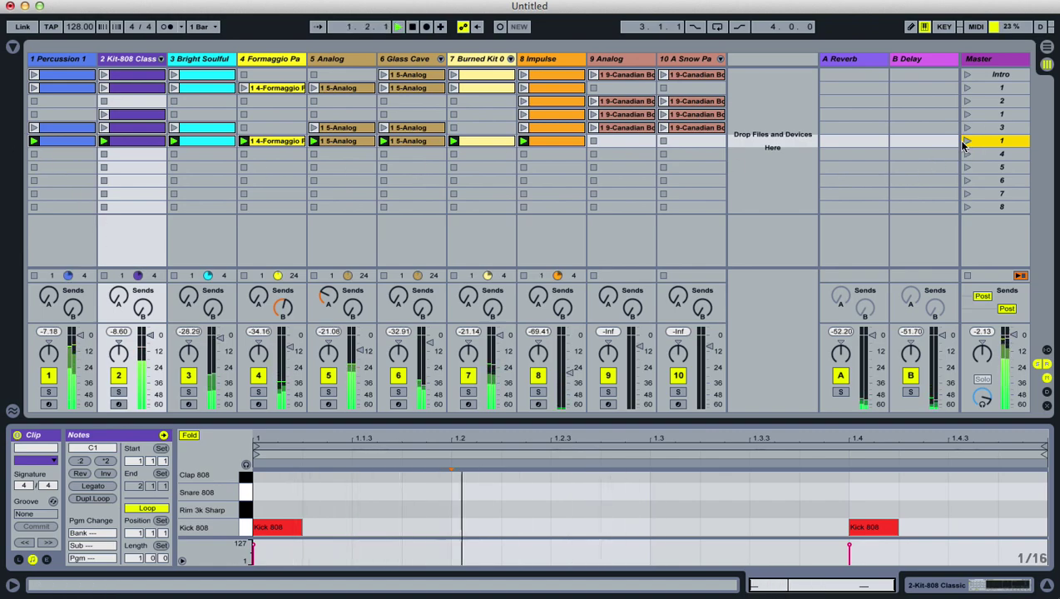
{"action": "left_click", "coordinate": [34, 154]}
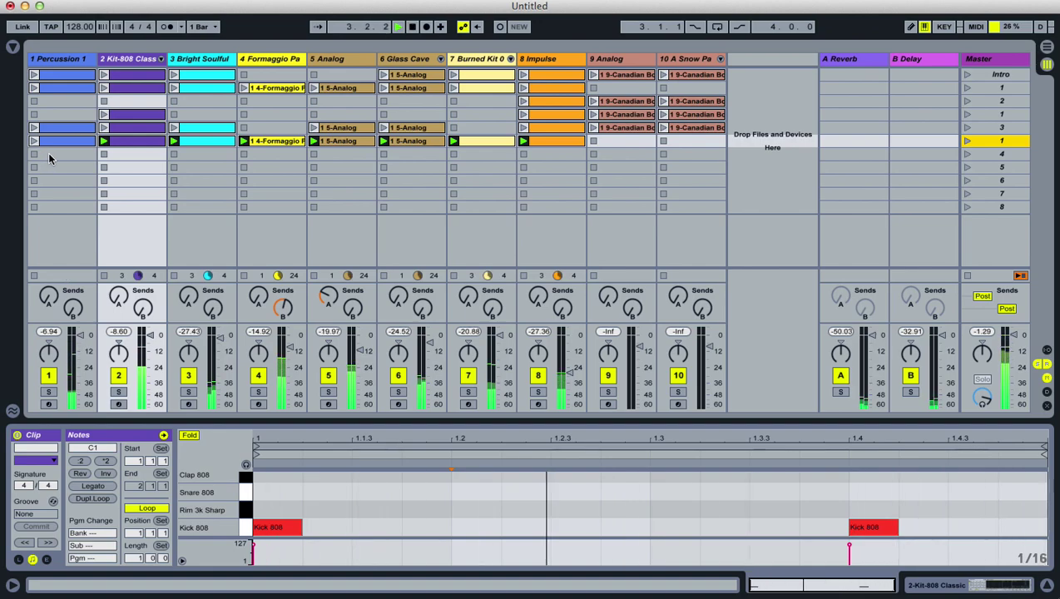
{"action": "left_click", "coordinate": [33, 141]}
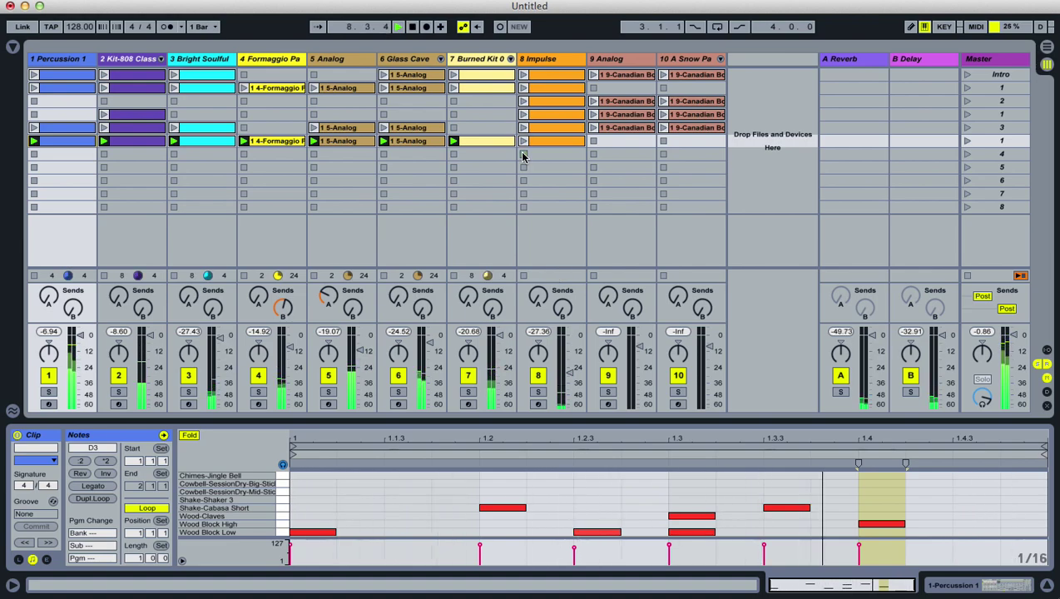
- Delete the Impulse clip from the scene 1 copy below scene 3, and play scenes 2, the 1 below it and 3 in order
{"action": "left_click", "coordinate": [554, 143]}
{"action": "key", "text": "Delete"}
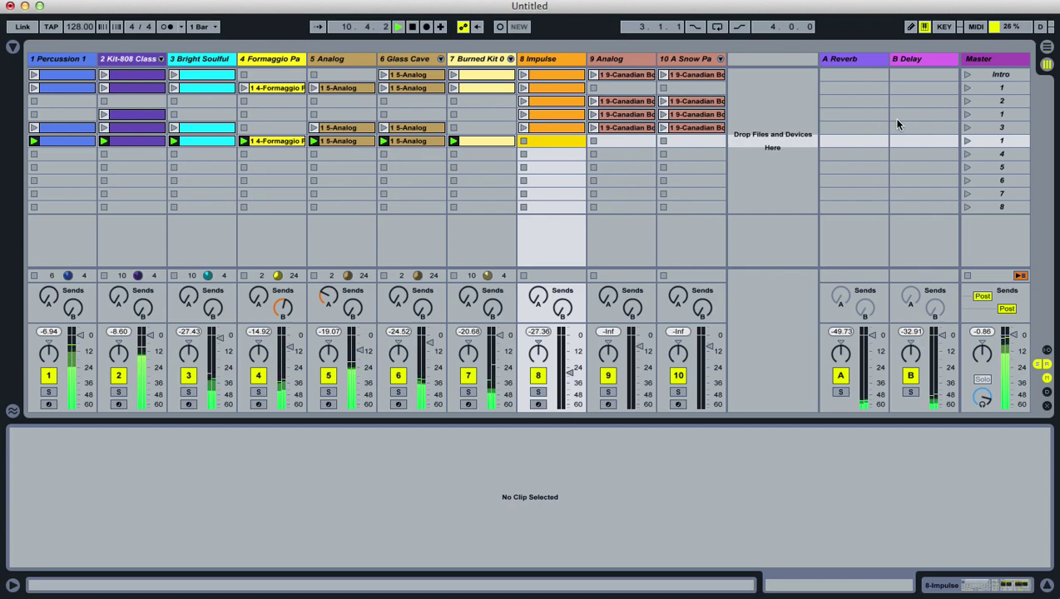
{"action": "left_click", "coordinate": [966, 101]}
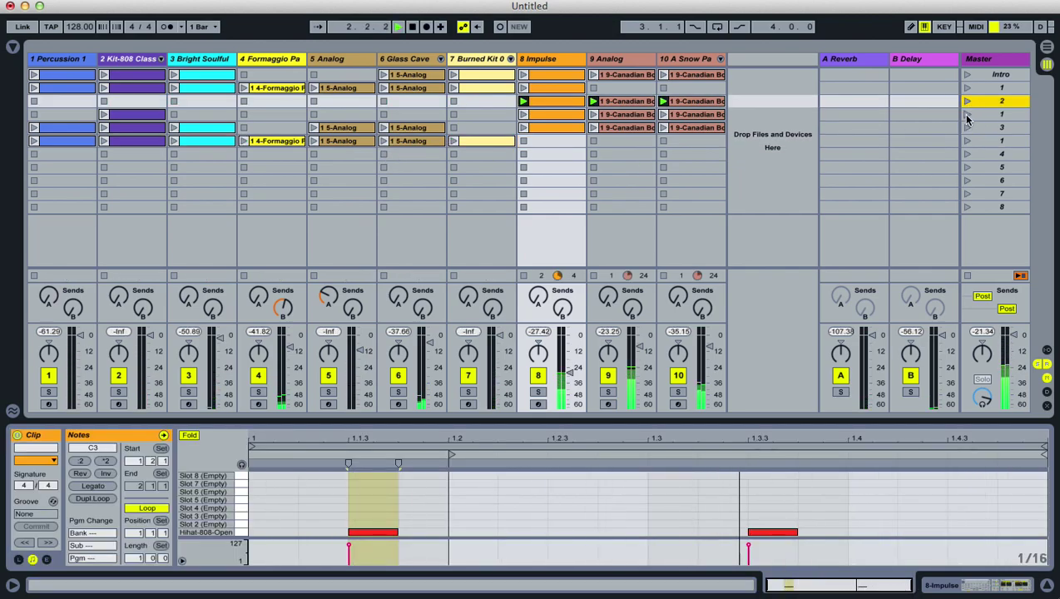
{"action": "left_click", "coordinate": [966, 115]}
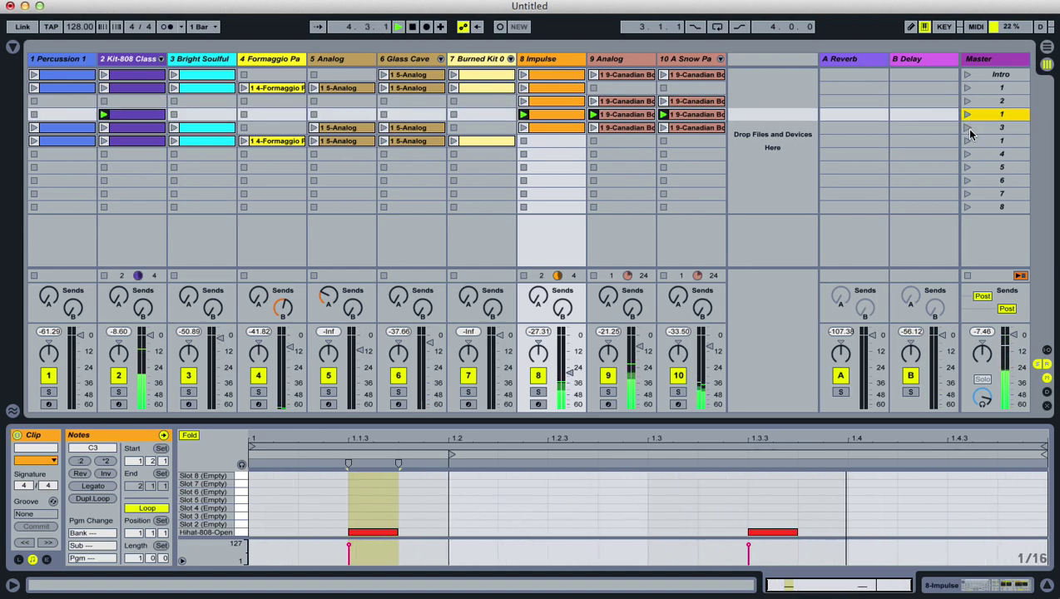
{"action": "left_click", "coordinate": [969, 128]}
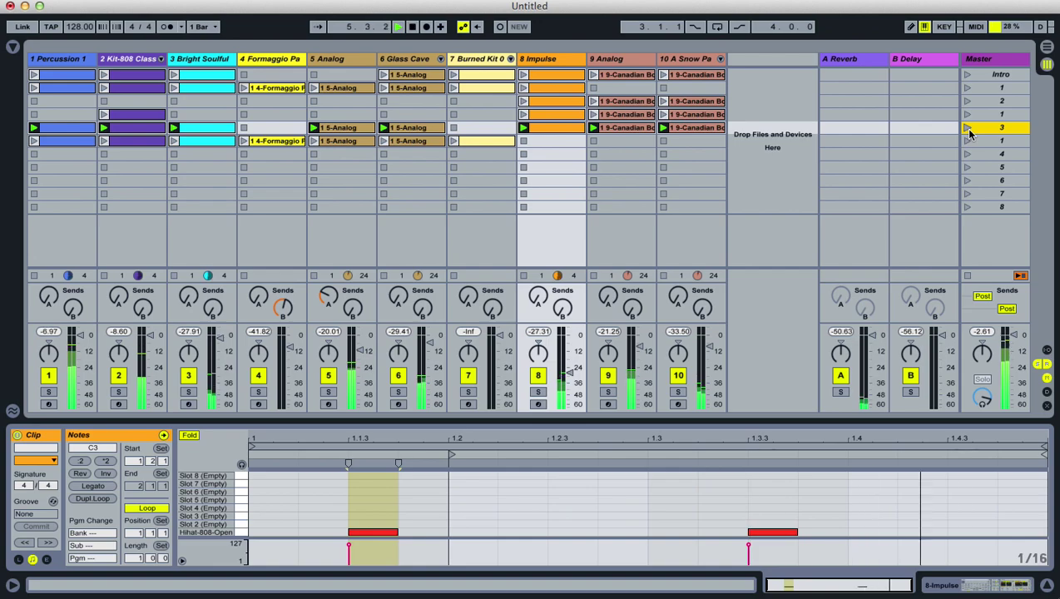
- Delete the 5 Analog clip from scene 3, and play the scene 1 copy directly below it
{"action": "left_click", "coordinate": [340, 128]}
{"action": "key", "text": "Delete"}
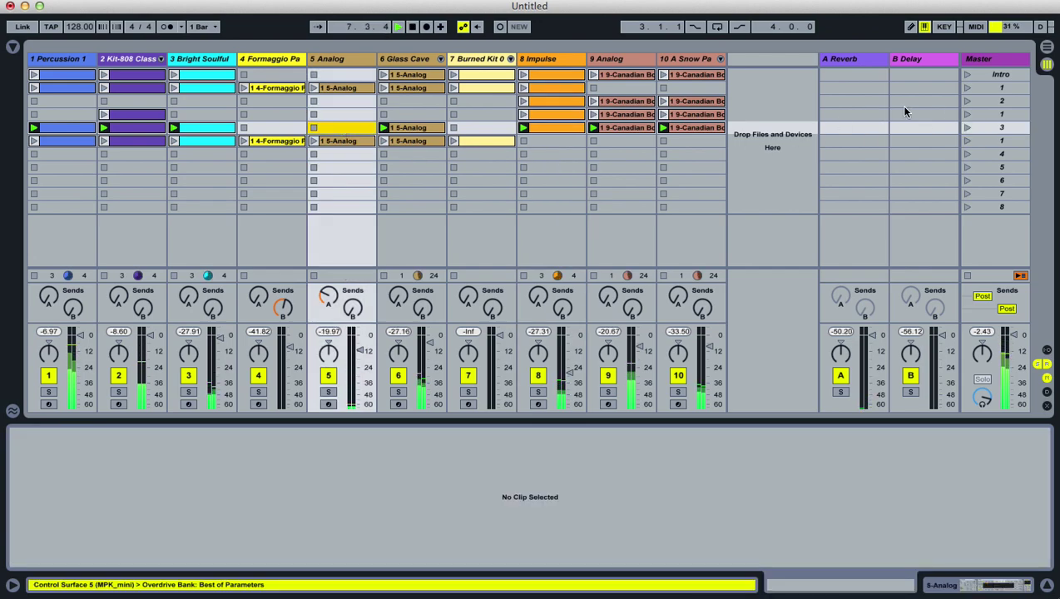
{"action": "left_click", "coordinate": [681, 127]}
{"action": "left_click", "coordinate": [560, 129], "text": "shift"}
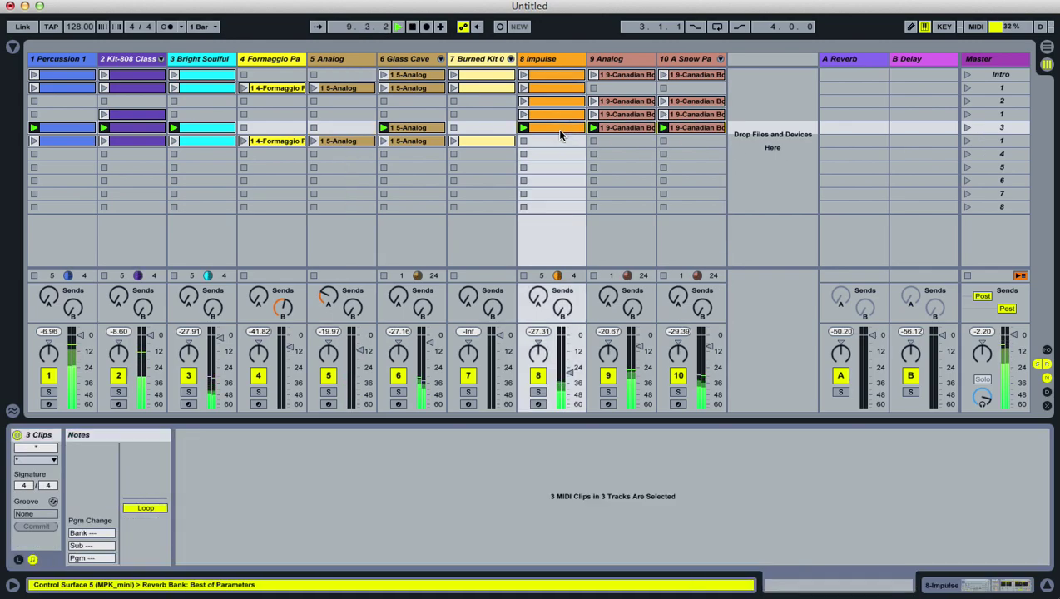
{"action": "left_click", "coordinate": [968, 143]}
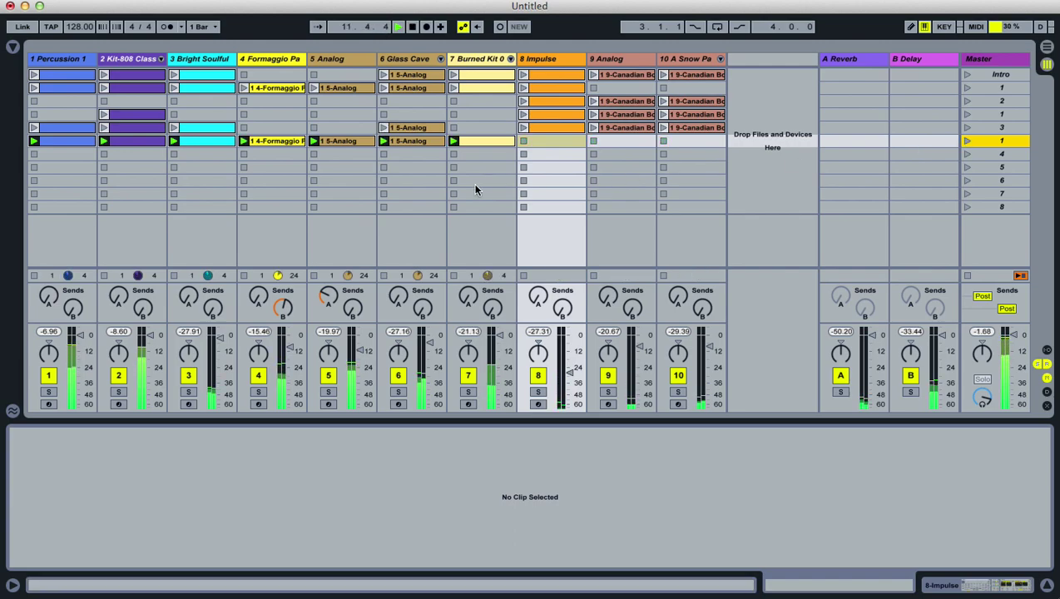
- Take the Formaggio clip out of the scene 1 copy below scene 3, duplicate that scene, and place the clip in the duplicate
{"action": "left_click", "coordinate": [282, 146]}
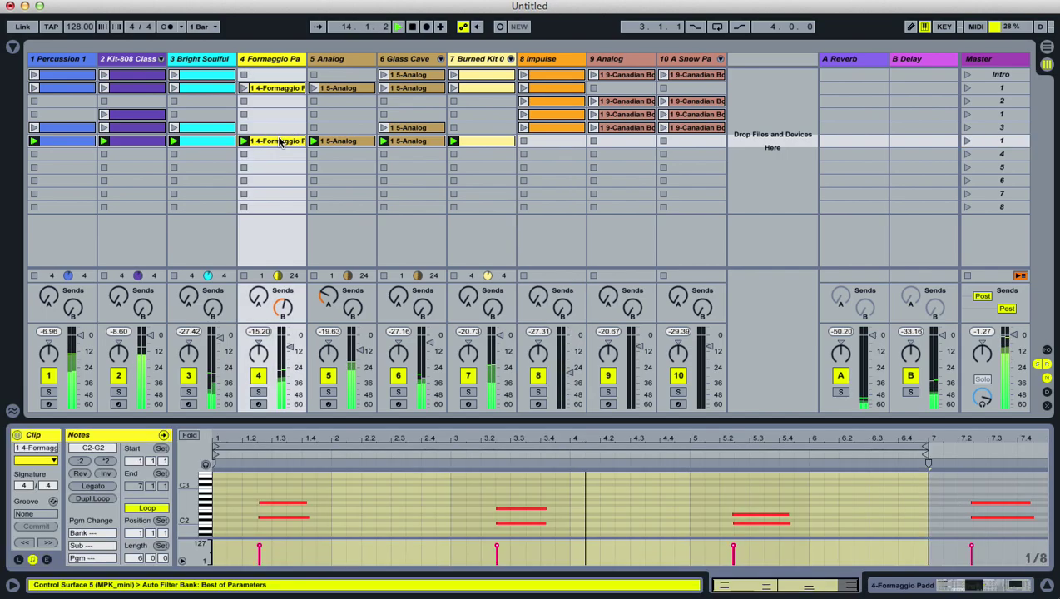
{"action": "left_click_drag", "start_coordinate": [282, 145], "coordinate": [282, 157]}
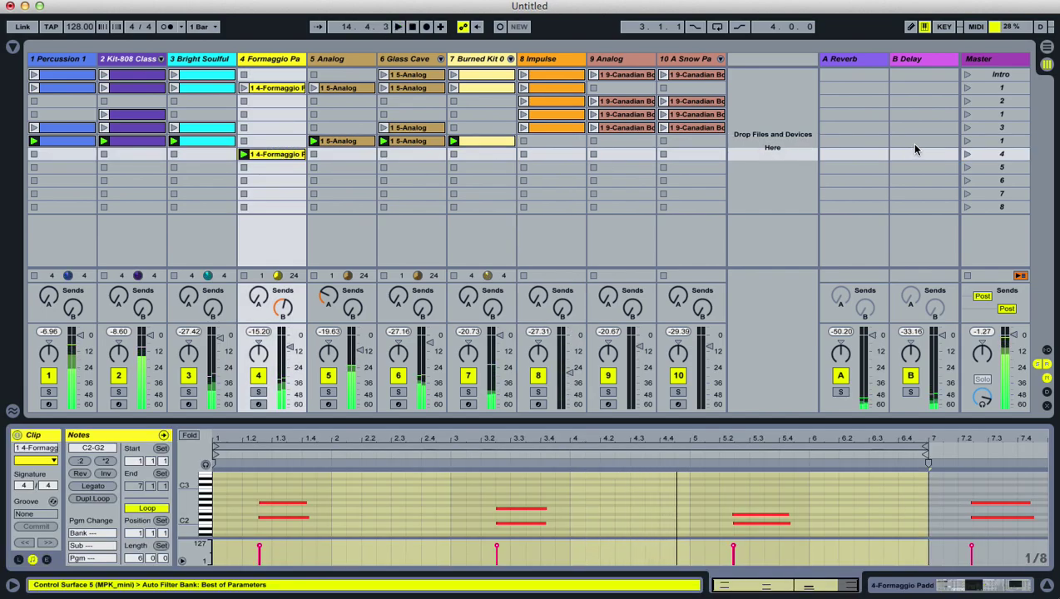
{"action": "left_click", "coordinate": [990, 141]}
{"action": "key", "text": "super+d"}
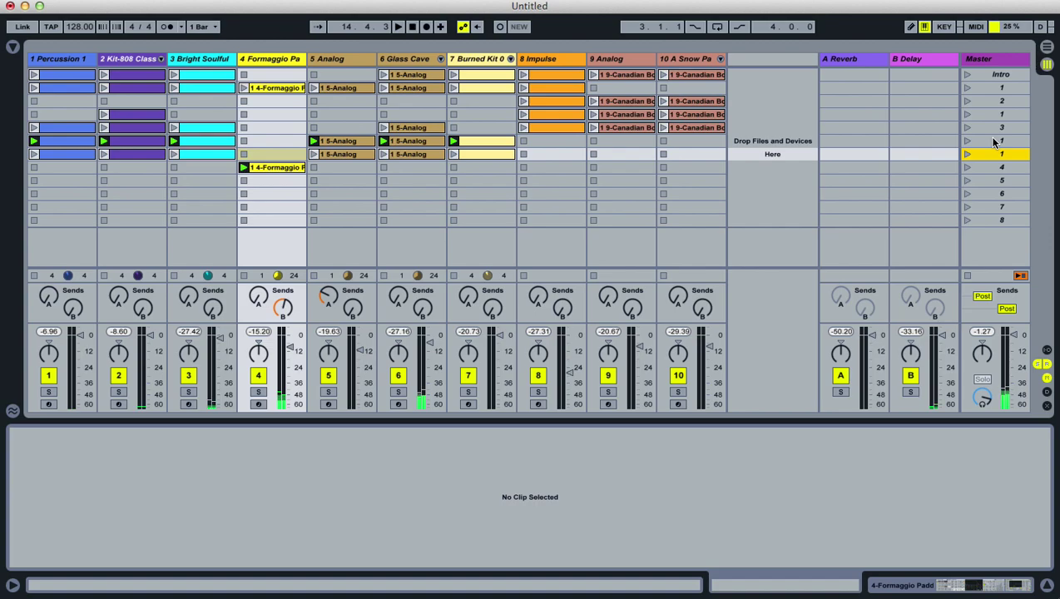
{"action": "left_click_drag", "start_coordinate": [280, 169], "coordinate": [278, 155]}
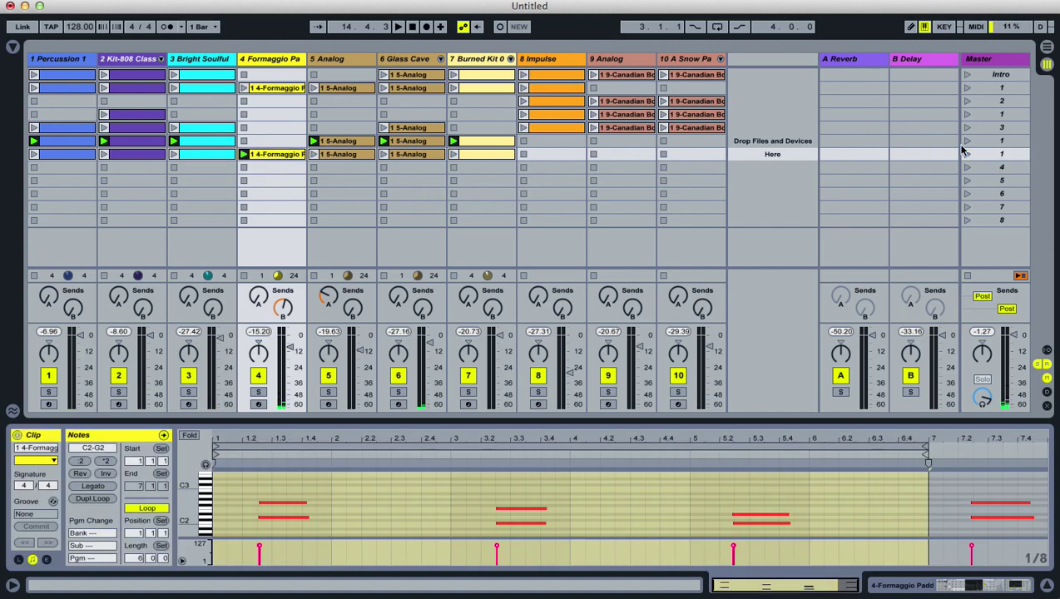
- Play the Intro, the original scene 1 and scene 2 in order
{"action": "left_click", "coordinate": [966, 75]}
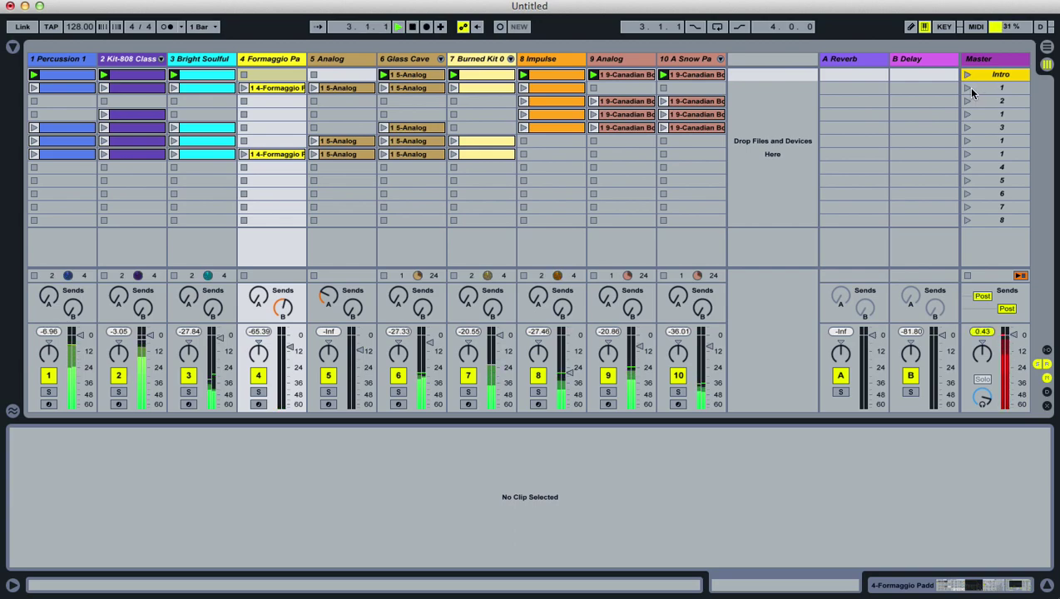
{"action": "left_click", "coordinate": [967, 88]}
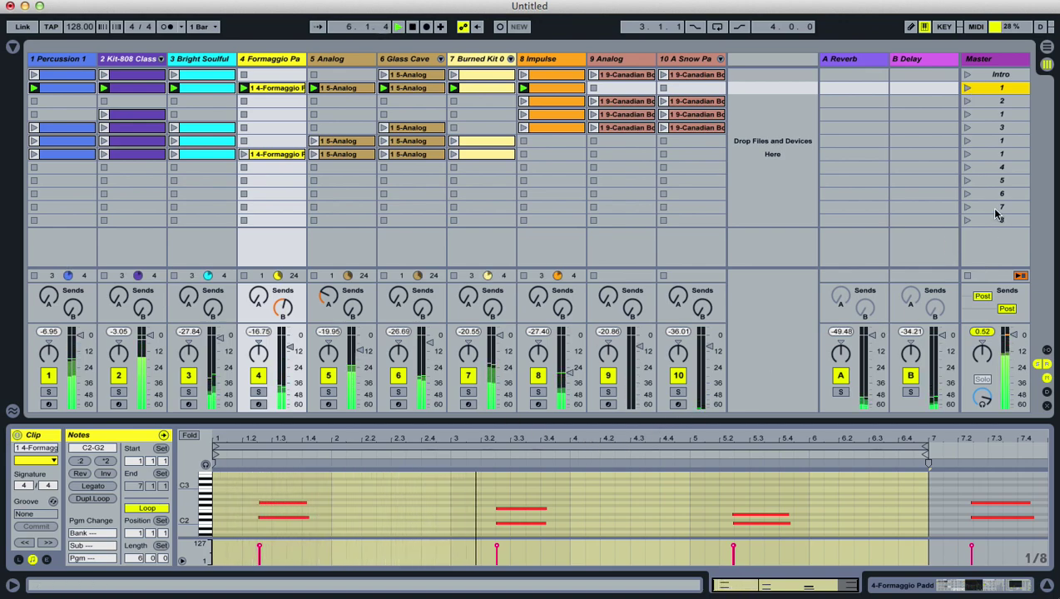
{"action": "left_click", "coordinate": [967, 101]}
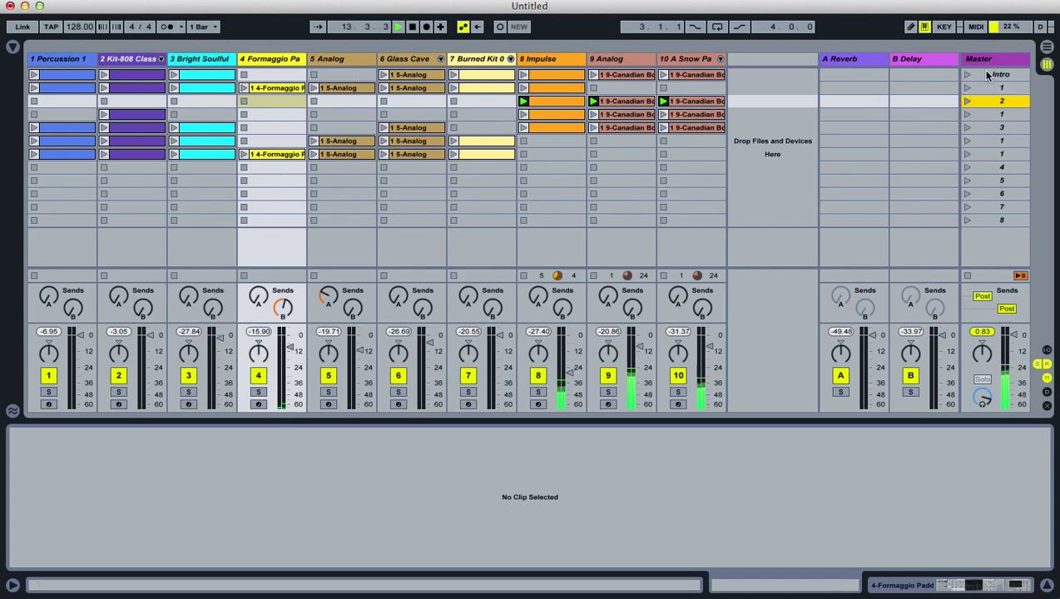
- Play the original scene 1 again, and audition the Formaggio track briefly in solo
{"action": "left_click", "coordinate": [967, 87]}
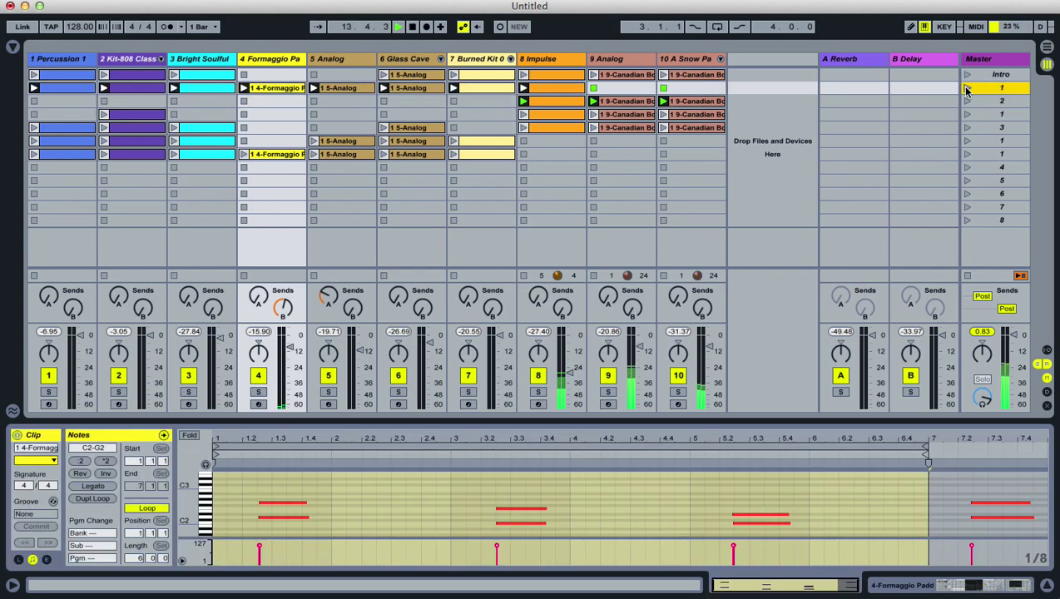
{"action": "left_click", "coordinate": [262, 394]}
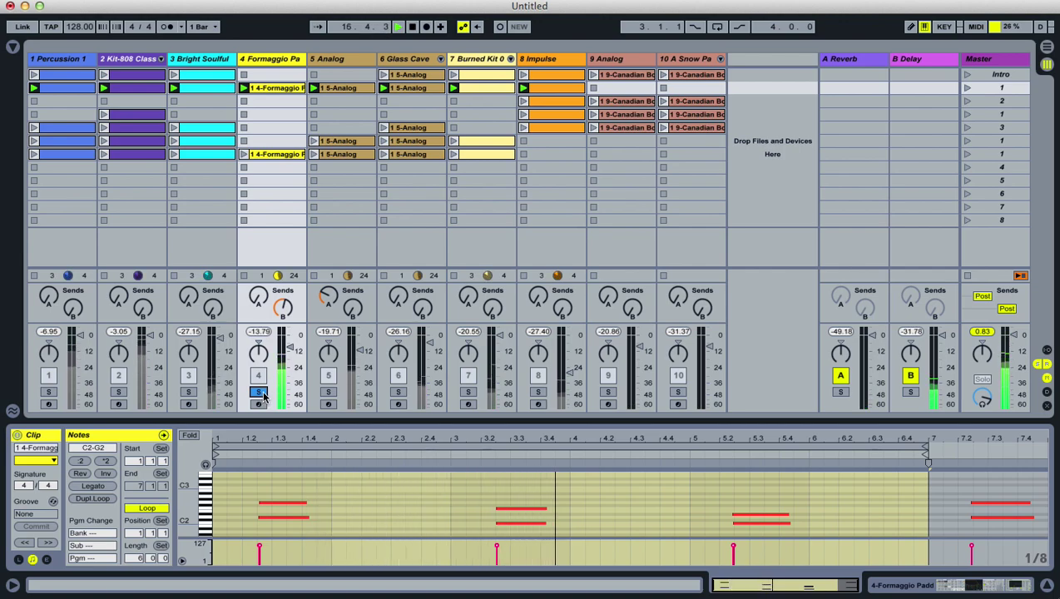
{"action": "left_click", "coordinate": [262, 395]}
- Play scene 2, select its clips on tracks 9 and 10, and audition track 10 briefly in solo
{"action": "left_click", "coordinate": [967, 101]}
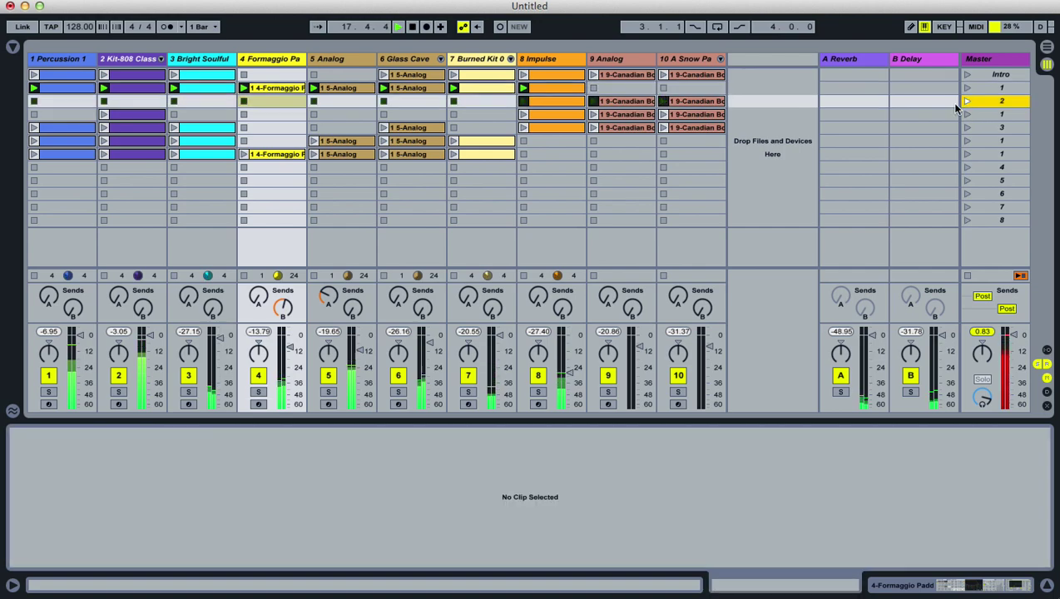
{"action": "left_click", "coordinate": [681, 59]}
{"action": "left_click", "coordinate": [637, 60], "text": "shift"}
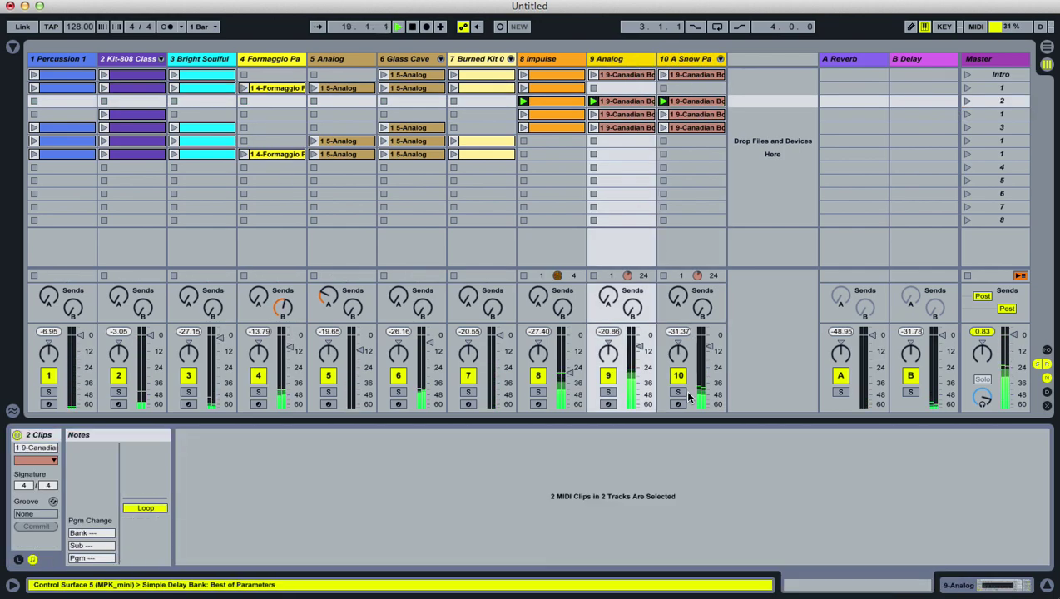
{"action": "left_click", "coordinate": [677, 394]}
{"action": "left_click", "coordinate": [677, 394]}
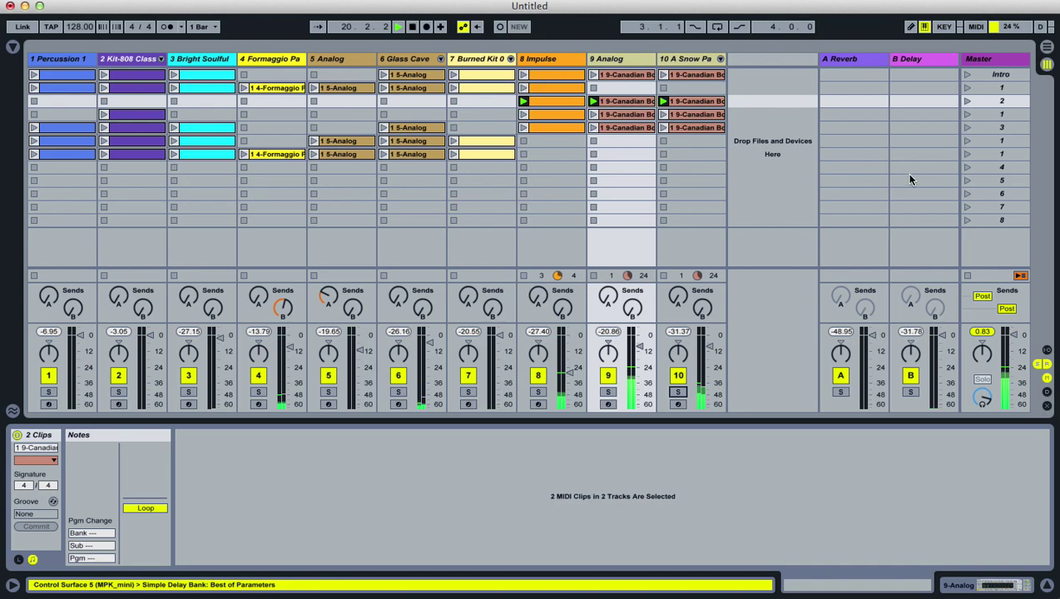
- Play the scenes below scene 2 in order, down to the last scene containing the Formaggio clip
{"action": "left_click", "coordinate": [967, 114]}
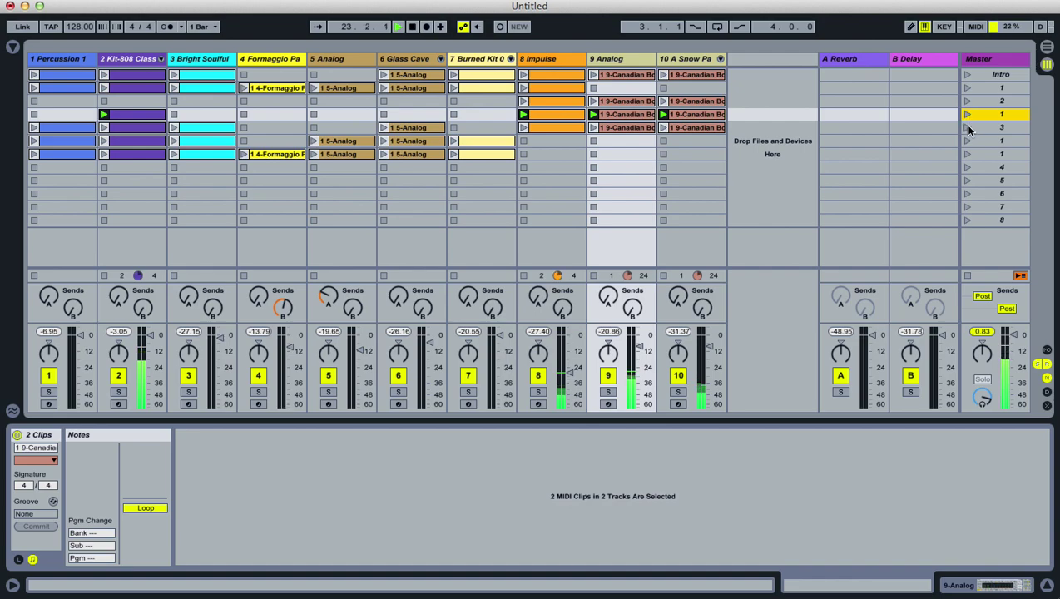
{"action": "left_click", "coordinate": [966, 128]}
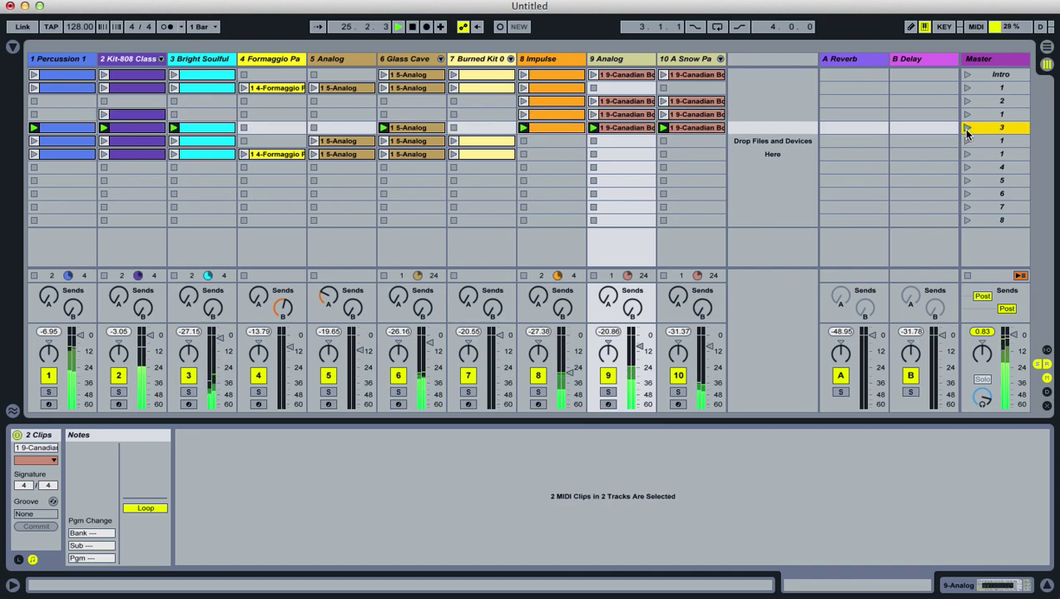
{"action": "left_click", "coordinate": [965, 143]}
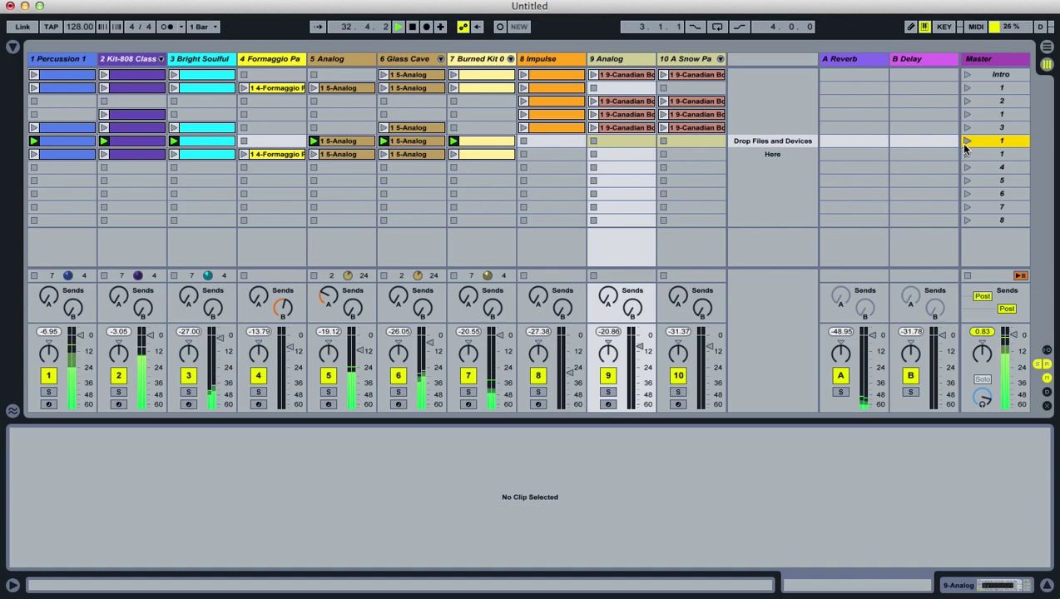
{"action": "left_click", "coordinate": [966, 155]}
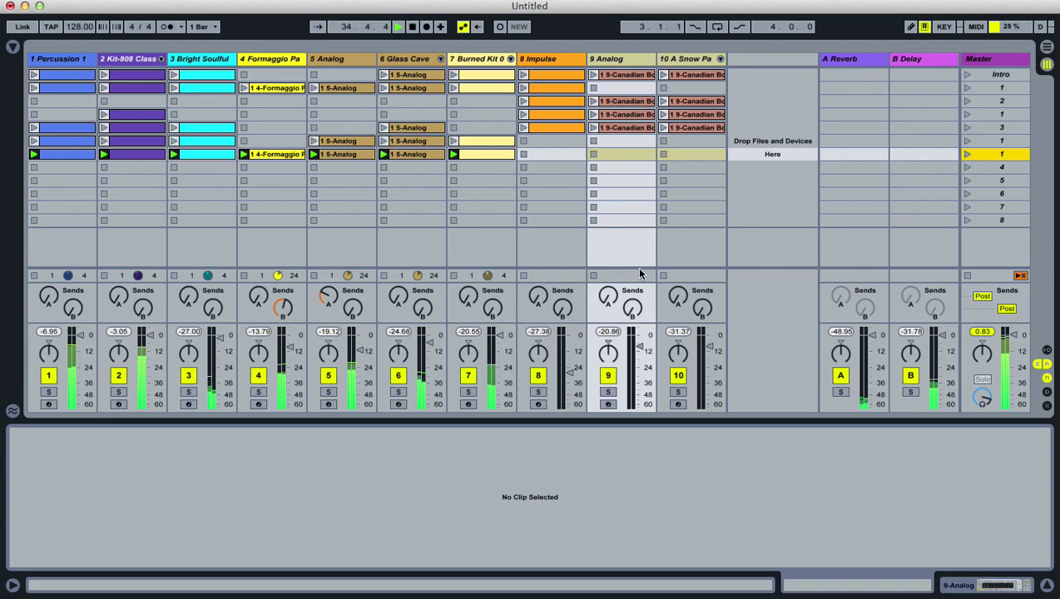
- Try the Formaggio track with its reverb send at 0.0 dB, and turn the send back down
{"action": "left_click_drag", "start_coordinate": [265, 307], "coordinate": [260, 308]}
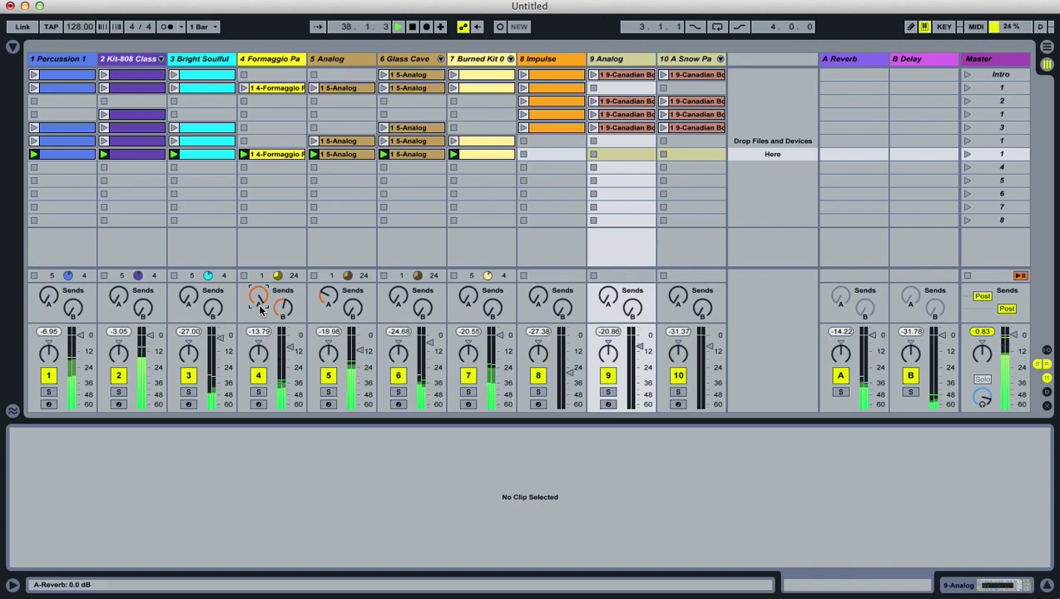
{"action": "left_click_drag", "start_coordinate": [258, 308], "coordinate": [258, 325]}
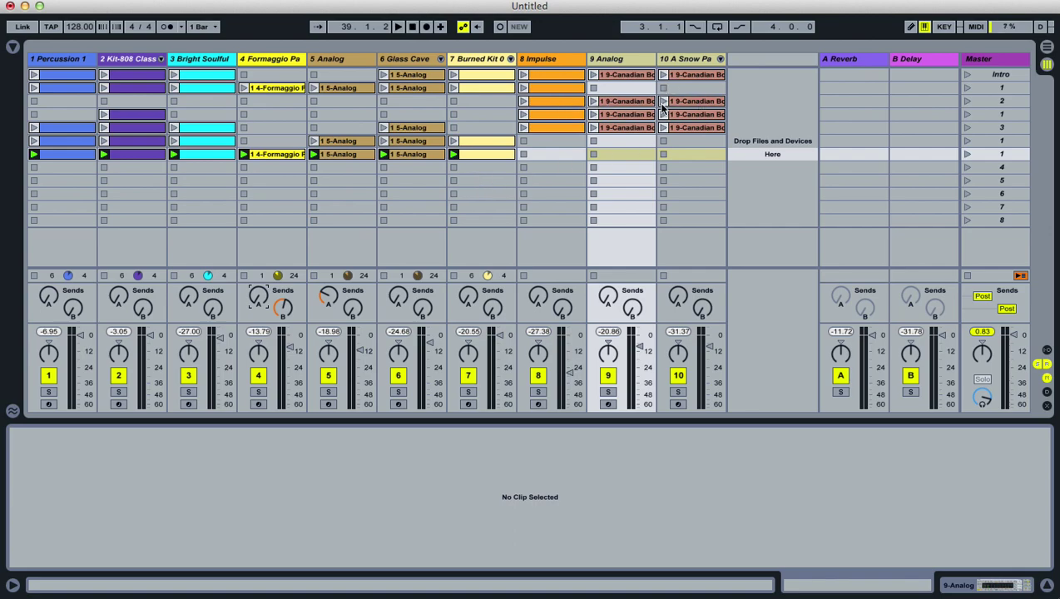
- Compare scene 2 with the original scene 1 by playing them alternately
{"action": "left_click", "coordinate": [965, 102]}
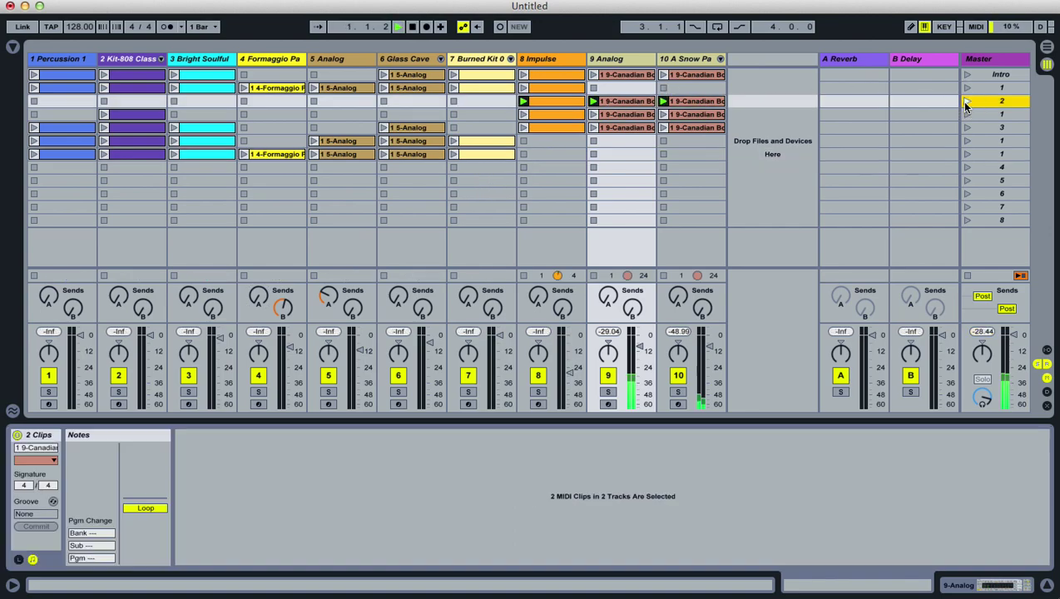
{"action": "left_click", "coordinate": [967, 88]}
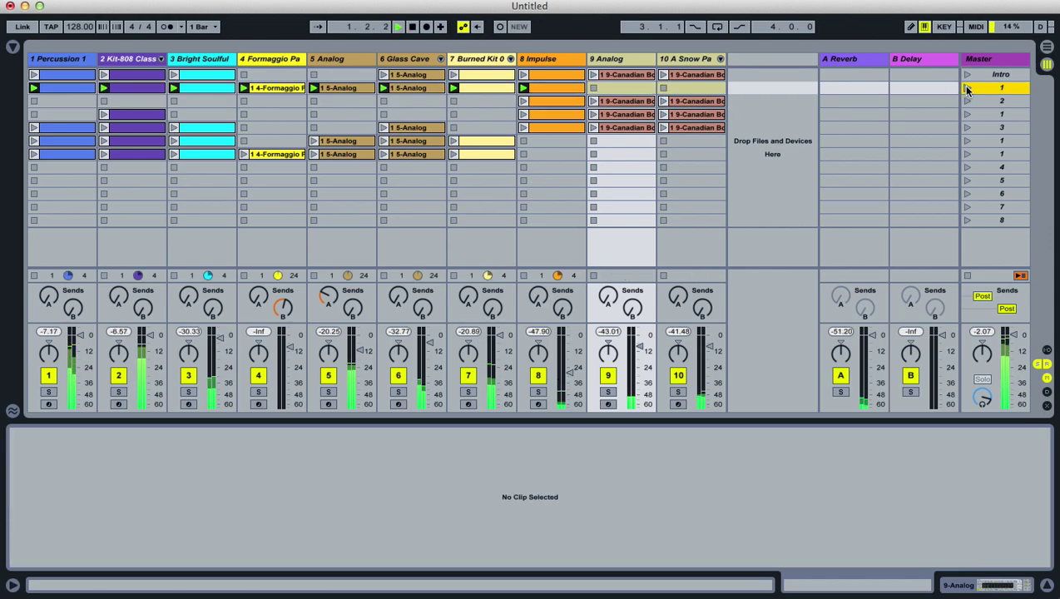
{"action": "left_click", "coordinate": [965, 101]}
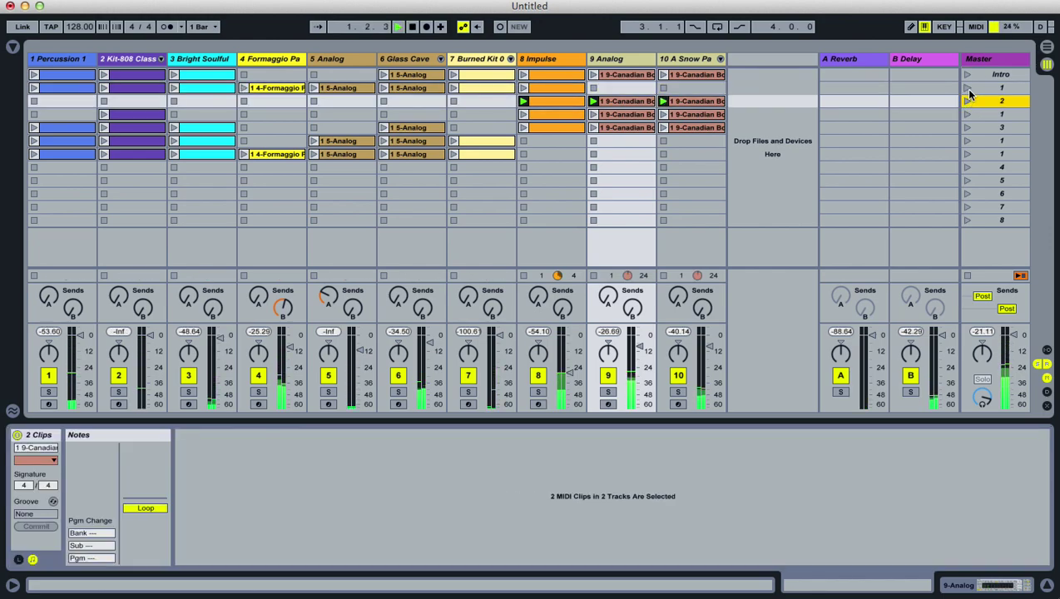
{"action": "left_click", "coordinate": [967, 88]}
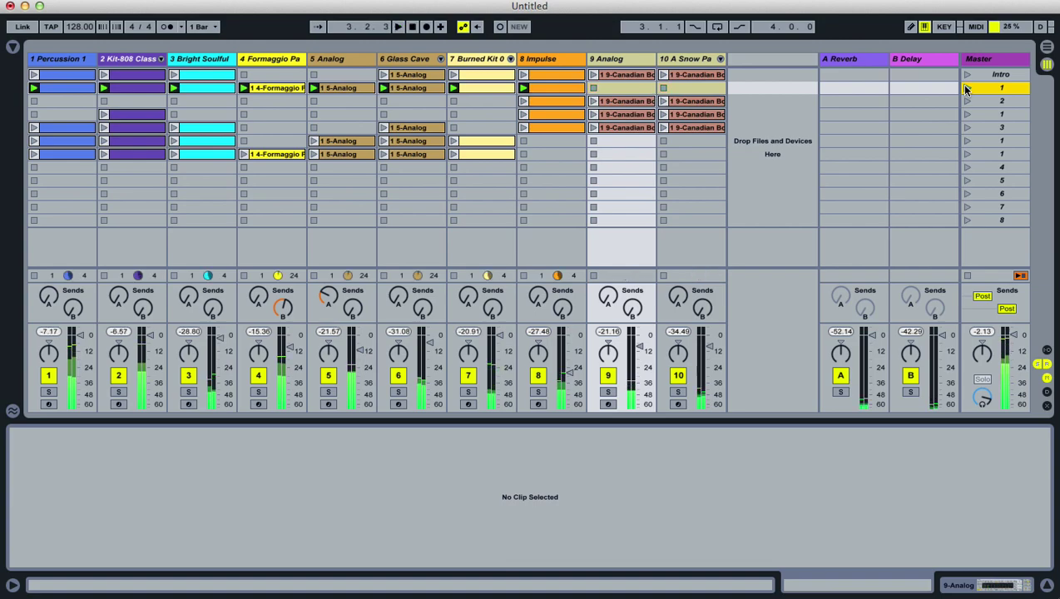
- Play from scene 2 down through scene 3 to the scene 1 copy directly below it, and stop playback
{"action": "left_click", "coordinate": [967, 101]}
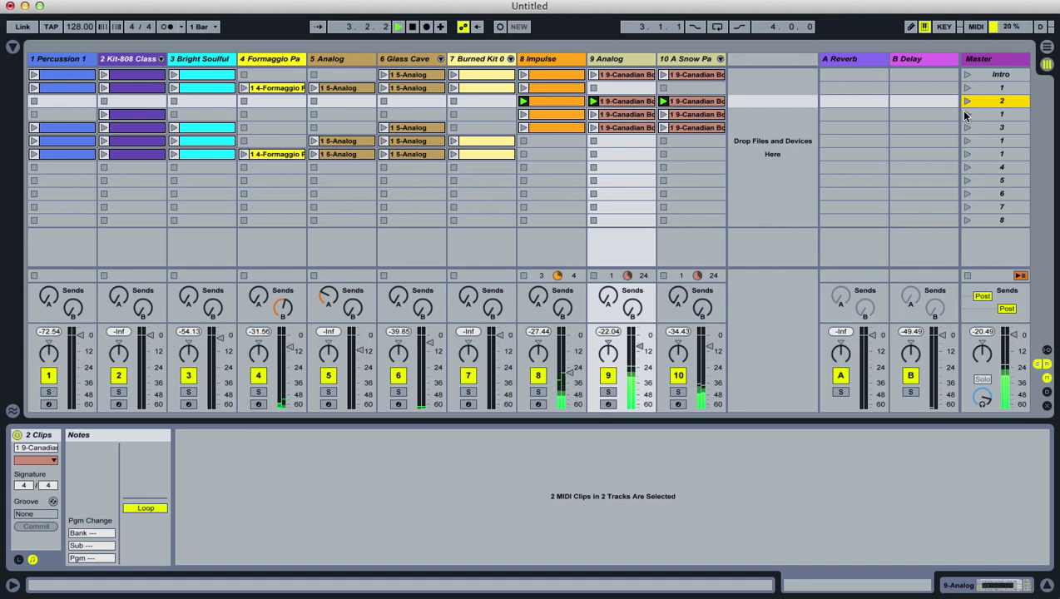
{"action": "left_click", "coordinate": [967, 114]}
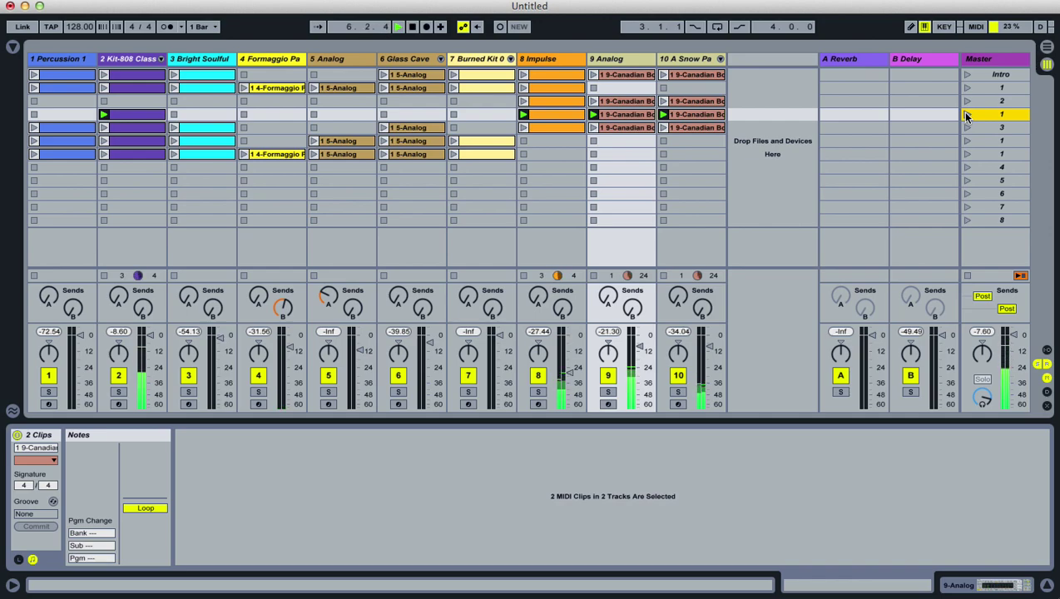
{"action": "left_click", "coordinate": [966, 129]}
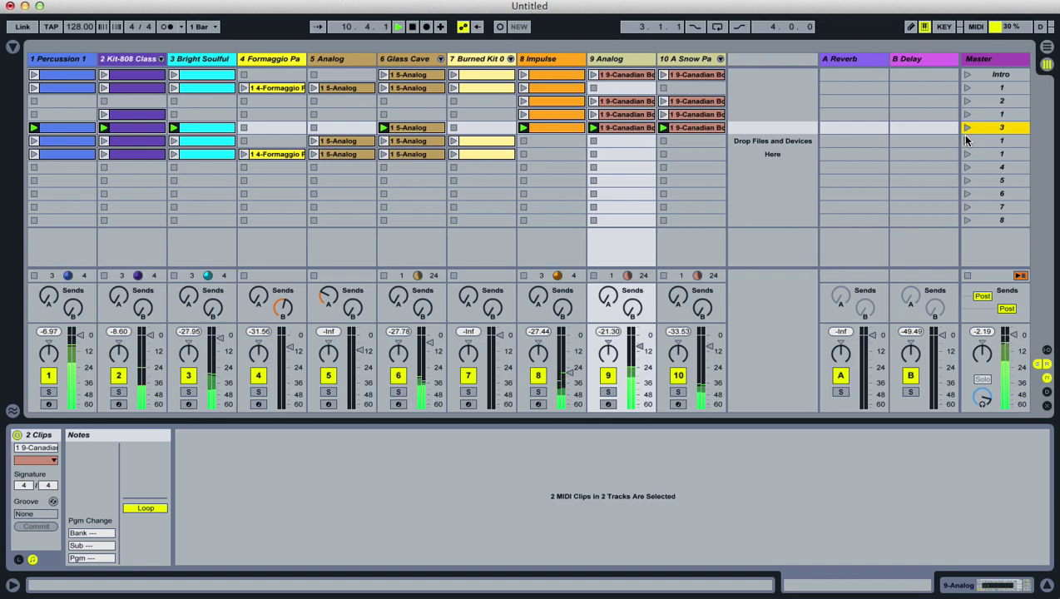
{"action": "left_click", "coordinate": [967, 140]}
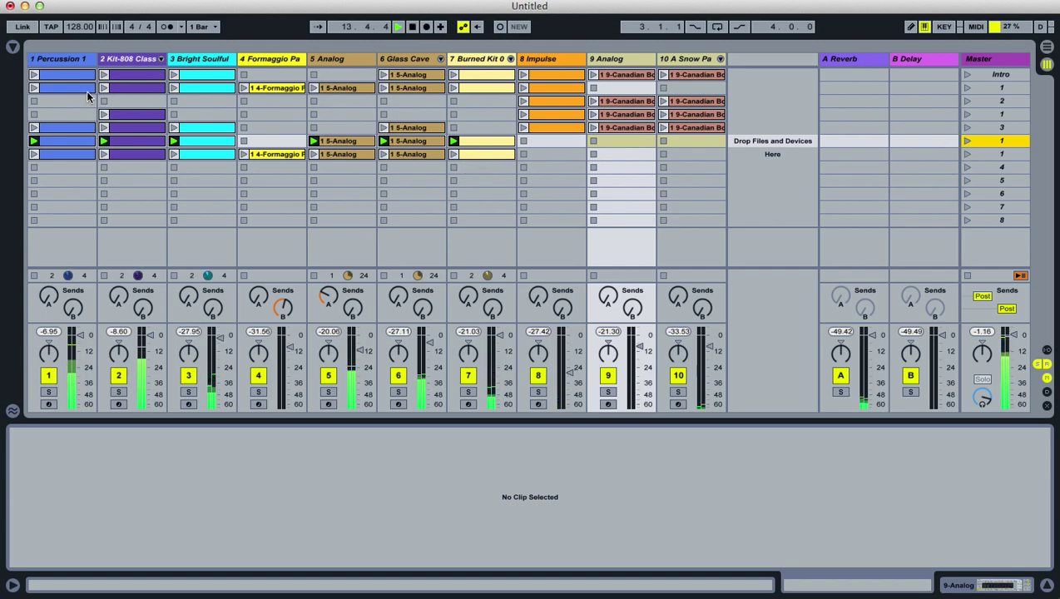
{"action": "key", "text": "space"}
- Rename the original scene 1 below the Intro as Part A
{"action": "left_click", "coordinate": [991, 89]}
{"action": "right_click", "coordinate": [992, 89]}
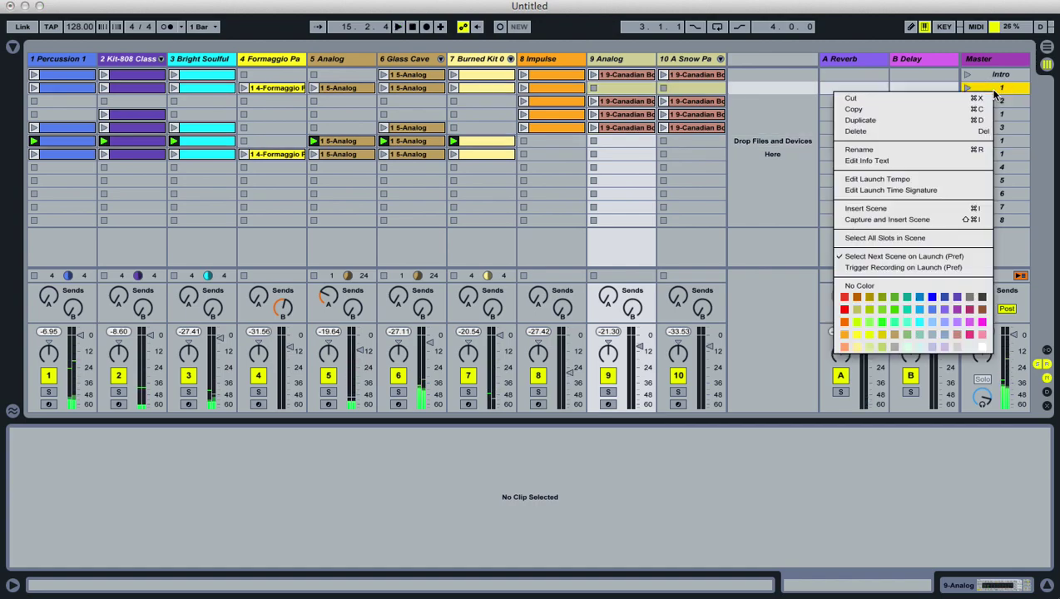
{"action": "left_click", "coordinate": [947, 149]}
{"action": "type", "text": "Part A"}
{"action": "key", "text": "Return"}
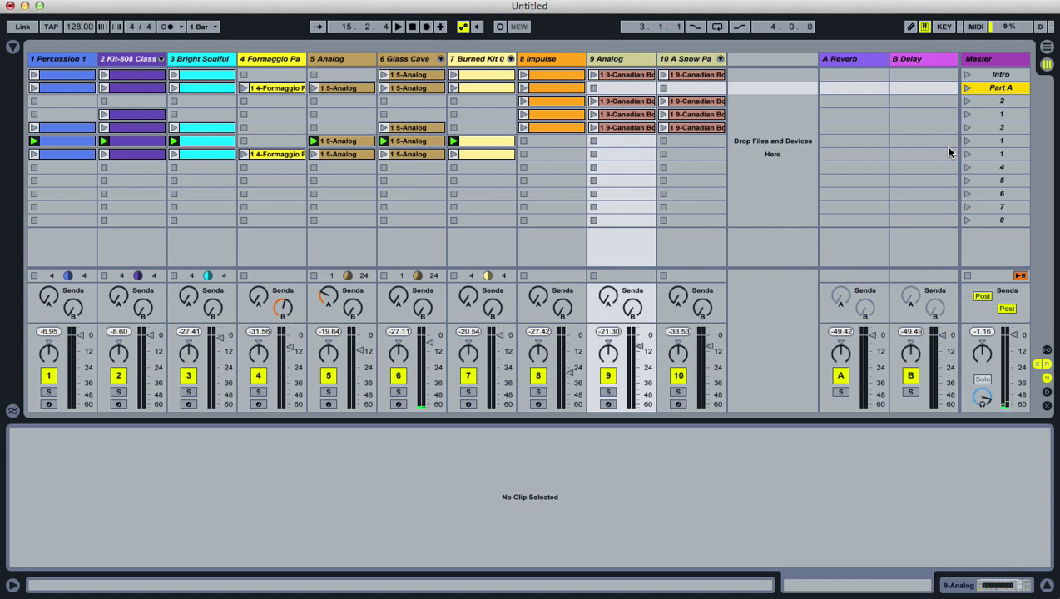
- Rename the scene 1 copy directly below scene 3 as Part A
{"action": "left_click", "coordinate": [1001, 141]}
{"action": "right_click", "coordinate": [1002, 140]}
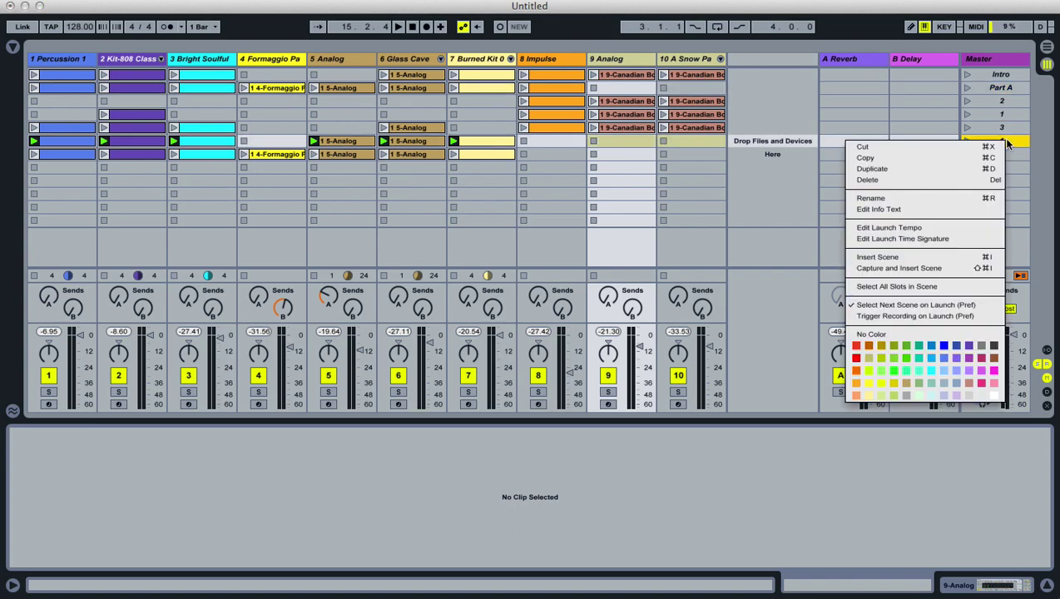
{"action": "left_click", "coordinate": [940, 198]}
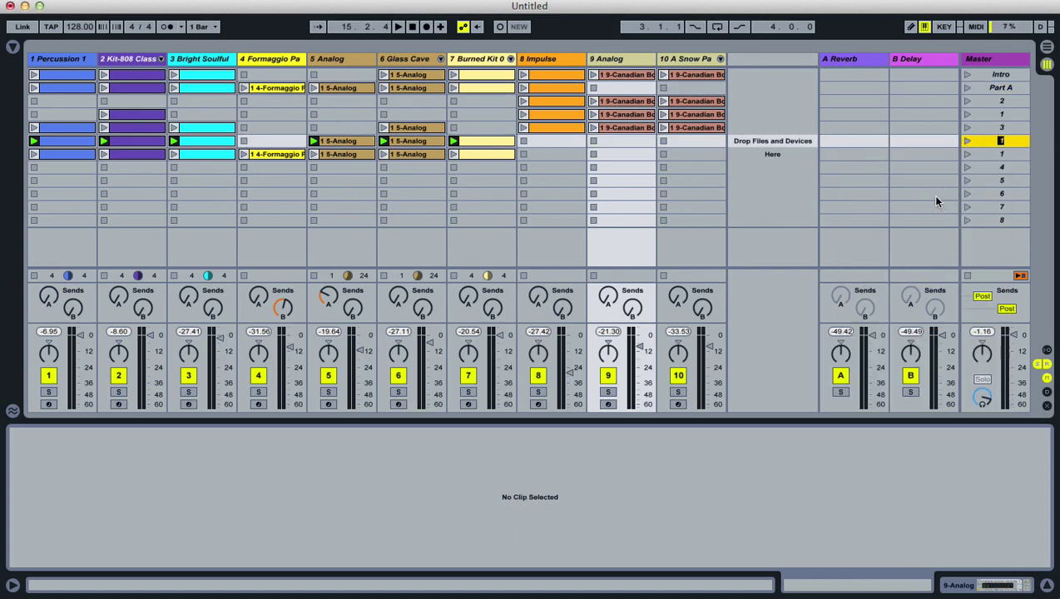
{"action": "type", "text": "Part A"}
- Launch the scene 1 copy directly above scene 4 and rename it Part A
{"action": "left_click", "coordinate": [967, 153]}
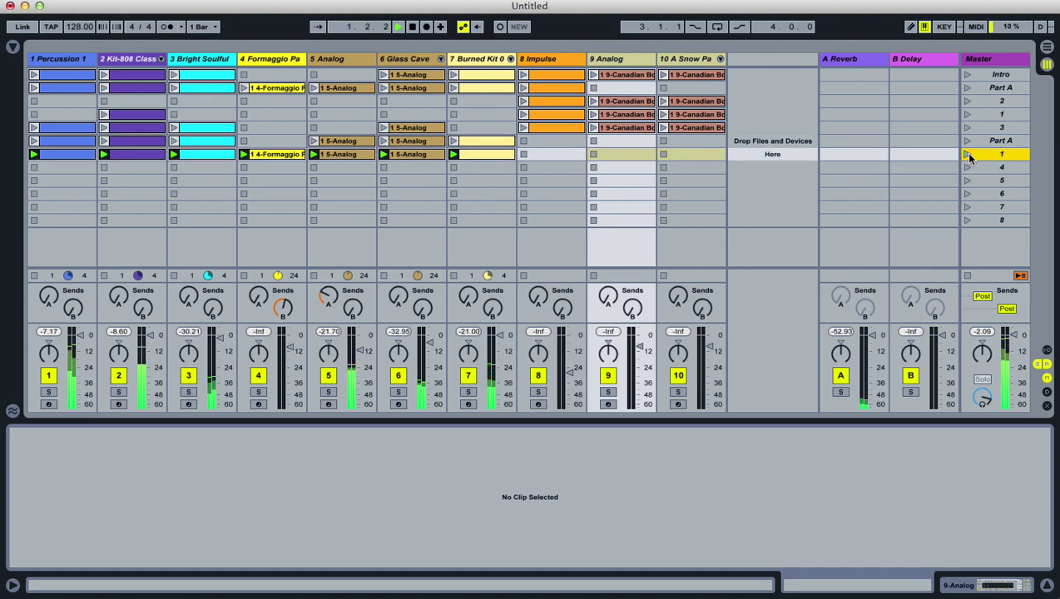
{"action": "key", "text": "super+r"}
{"action": "type", "text": "Part"}
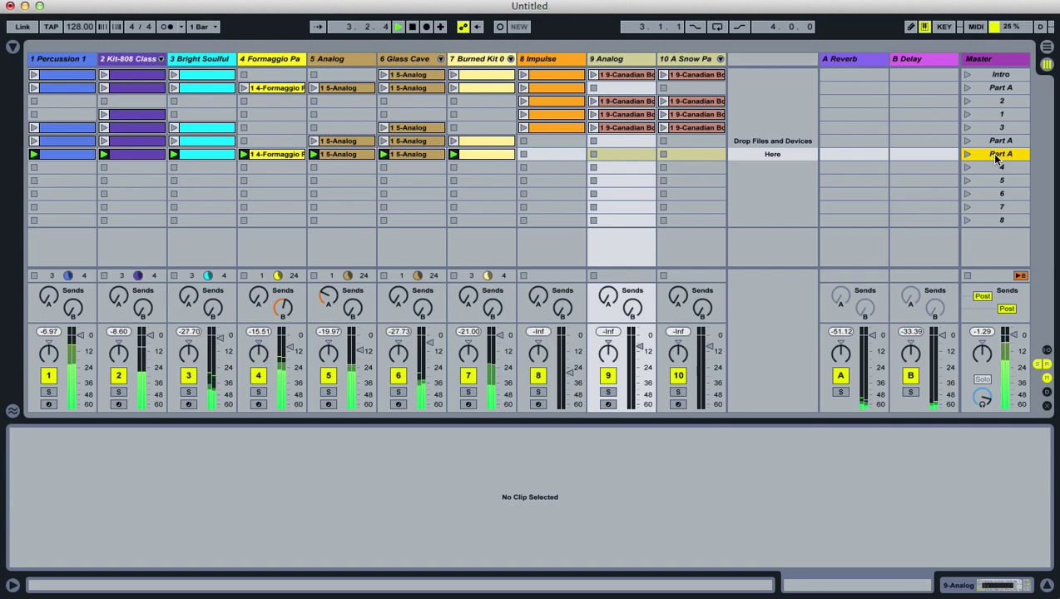
{"action": "type", "text": " A"}
{"action": "key", "text": "Return"}
- Rename scene 2, directly below the first Part A, as Part B
{"action": "left_click", "coordinate": [1001, 101]}
{"action": "right_click", "coordinate": [1000, 101]}
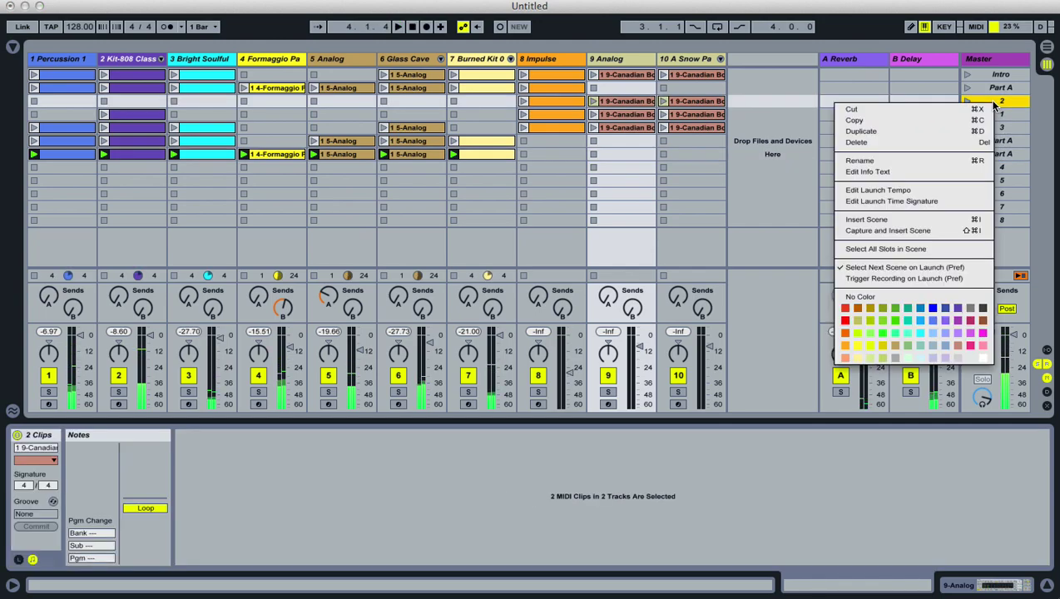
{"action": "left_click", "coordinate": [928, 160]}
{"action": "type", "text": "Part B"}
{"action": "key", "text": "Return"}
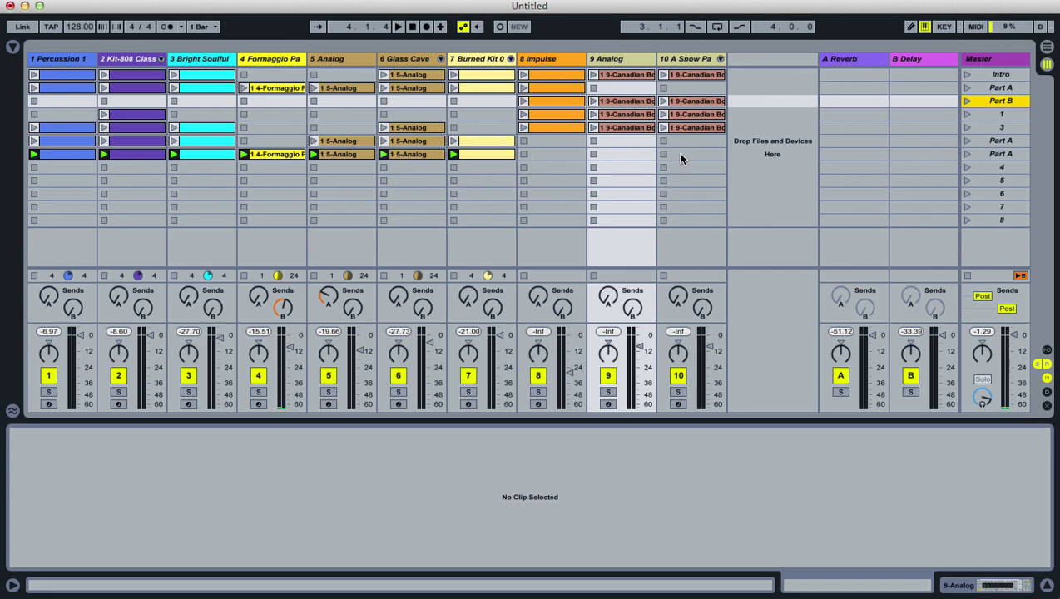
- Play the two Canadian clips of scene 3 on tracks 9 and 10 and audition those tracks soloed, ending with no solo
{"action": "left_click", "coordinate": [1001, 140]}
{"action": "left_click", "coordinate": [670, 128]}
{"action": "left_click", "coordinate": [637, 129], "text": "shift"}
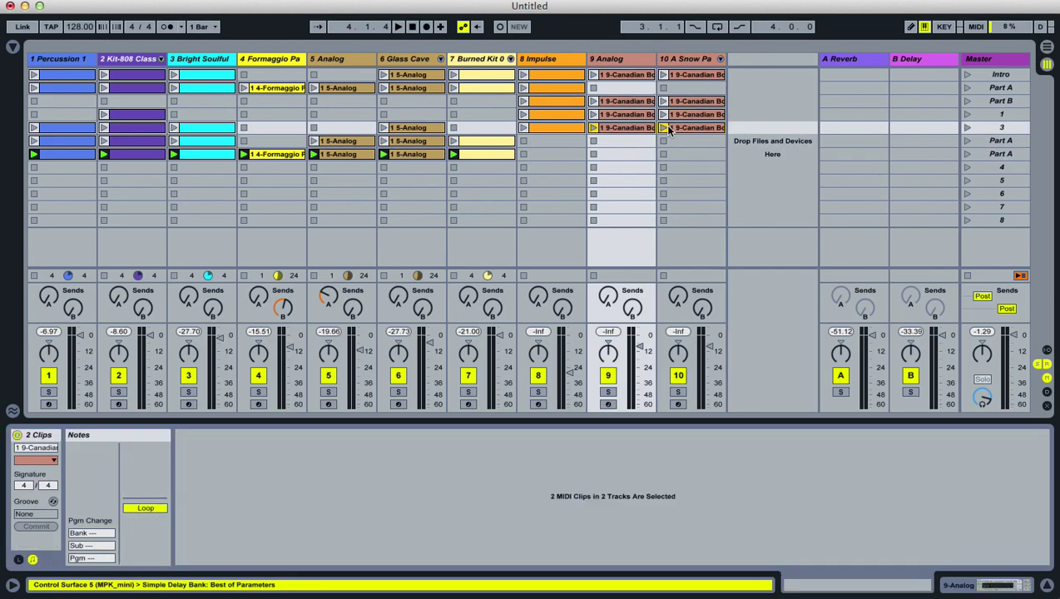
{"action": "left_click", "coordinate": [664, 127]}
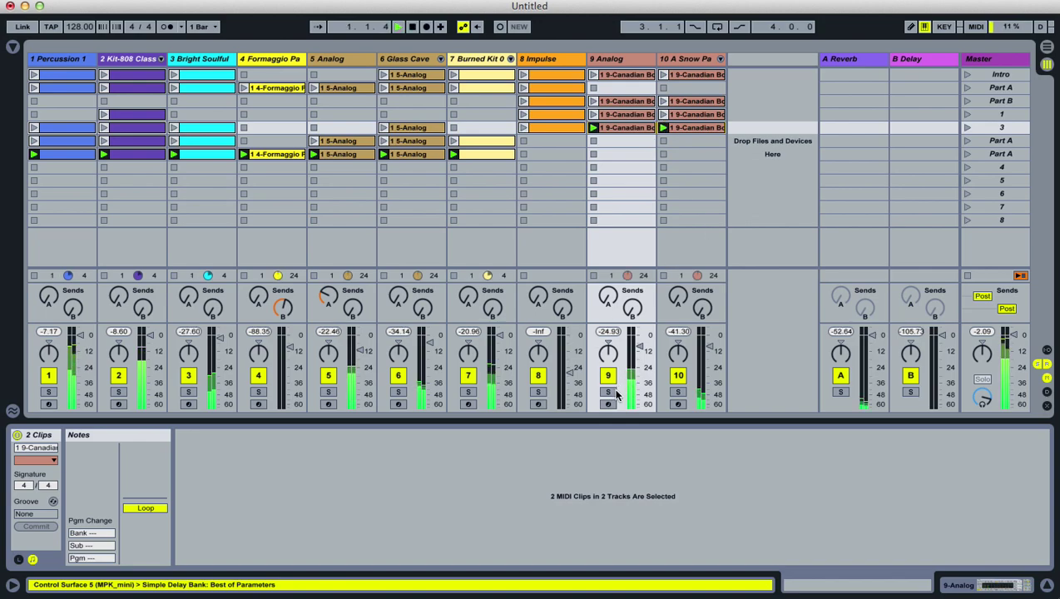
{"action": "left_click", "coordinate": [608, 392]}
{"action": "left_click", "coordinate": [678, 391]}
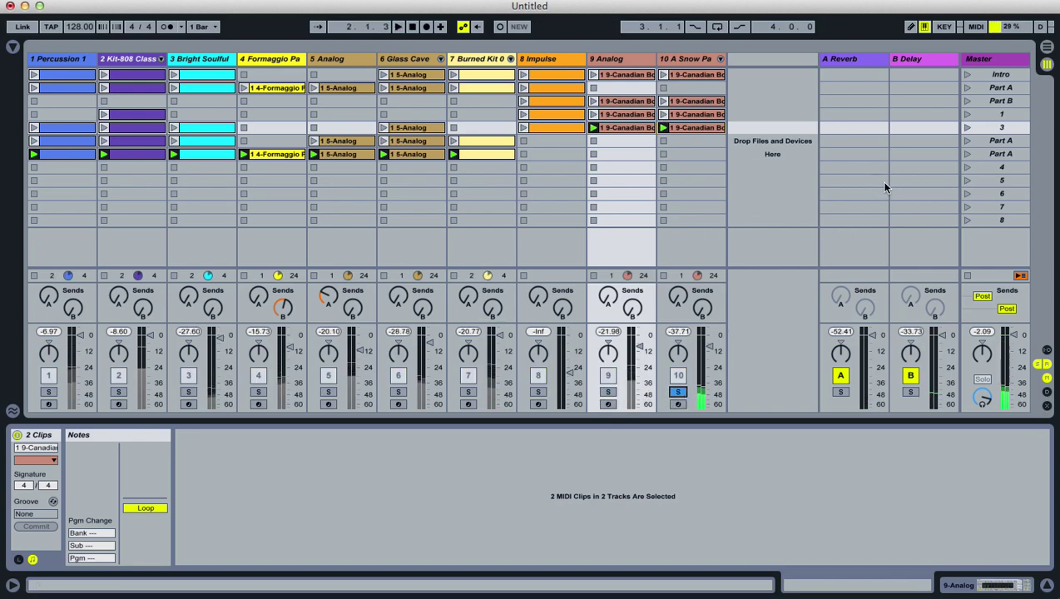
{"action": "left_click", "coordinate": [677, 391]}
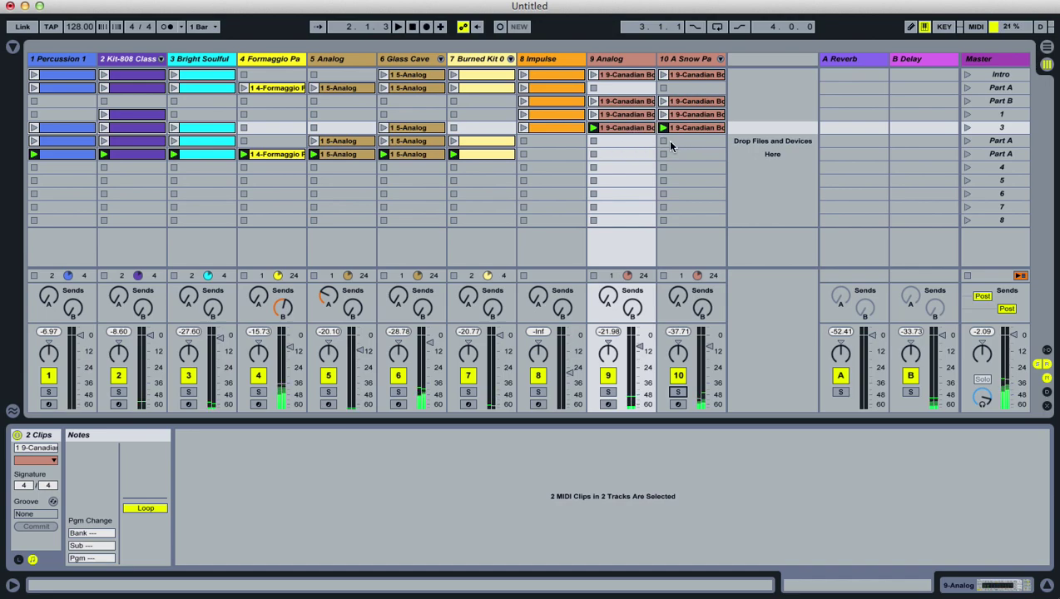
- Rename scene 3 as Part B
{"action": "left_click", "coordinate": [1004, 129]}
{"action": "right_click", "coordinate": [1006, 129]}
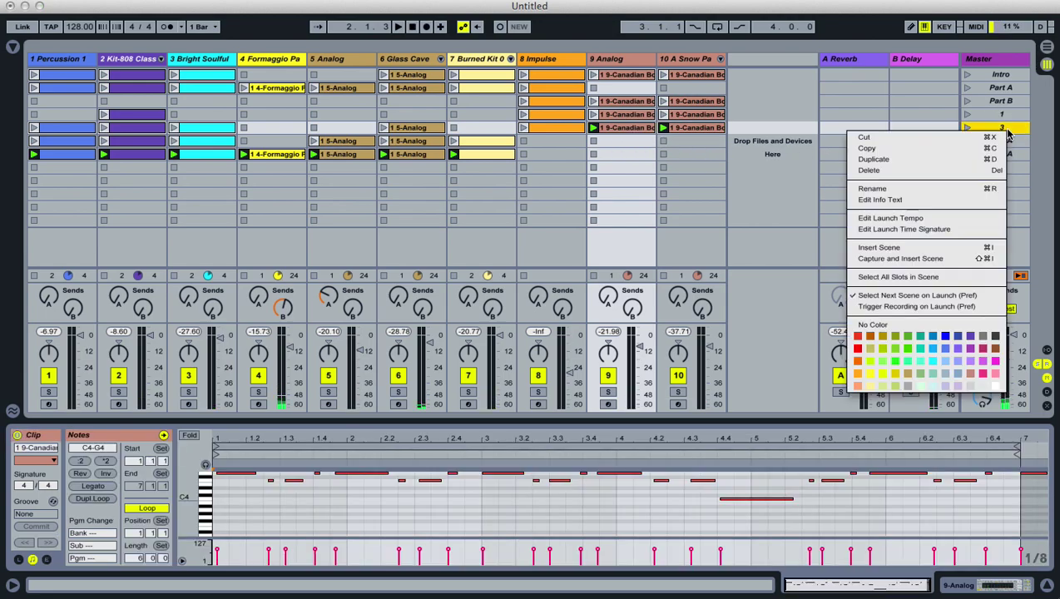
{"action": "left_click", "coordinate": [963, 192]}
{"action": "type", "text": "Part B"}
{"action": "key", "text": "Return"}
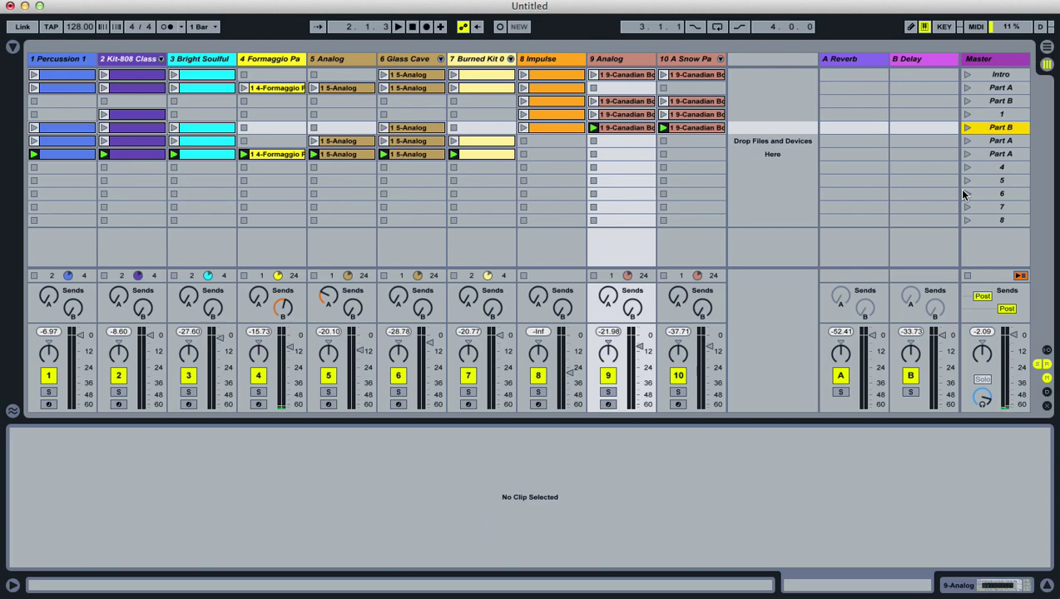
- Rename the remaining scene 1, between the two Part B scenes, as Part B
{"action": "left_click", "coordinate": [995, 114]}
{"action": "right_click", "coordinate": [997, 114]}
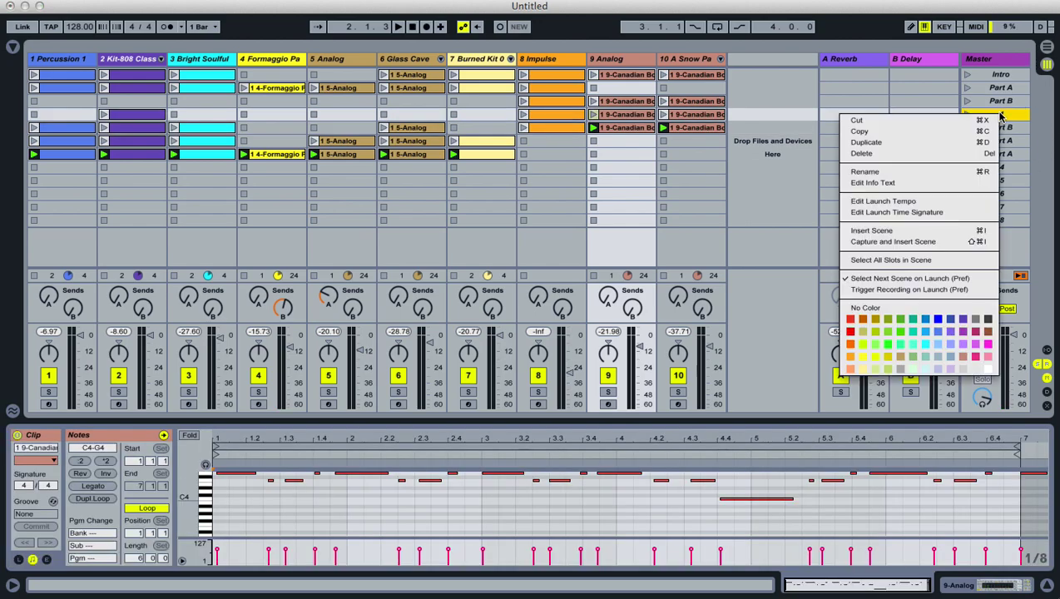
{"action": "left_click", "coordinate": [957, 170]}
{"action": "type", "text": "P"}
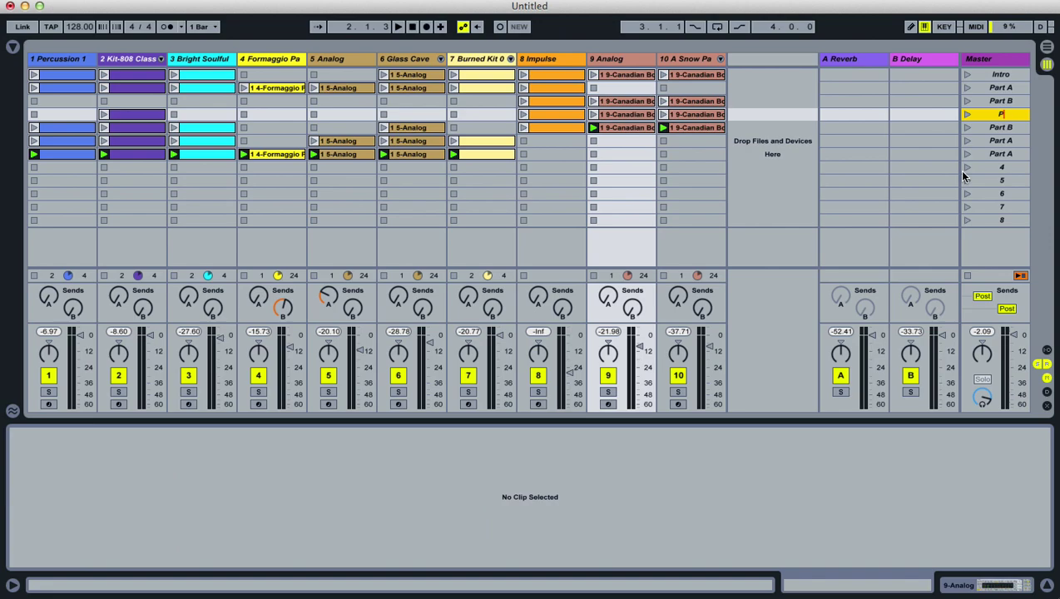
{"action": "type", "text": "art B"}
- Audition Percussion 1 soloed, the Formaggio track soloed, and tracks 9 and 10 soloed together
{"action": "left_click", "coordinate": [47, 393]}
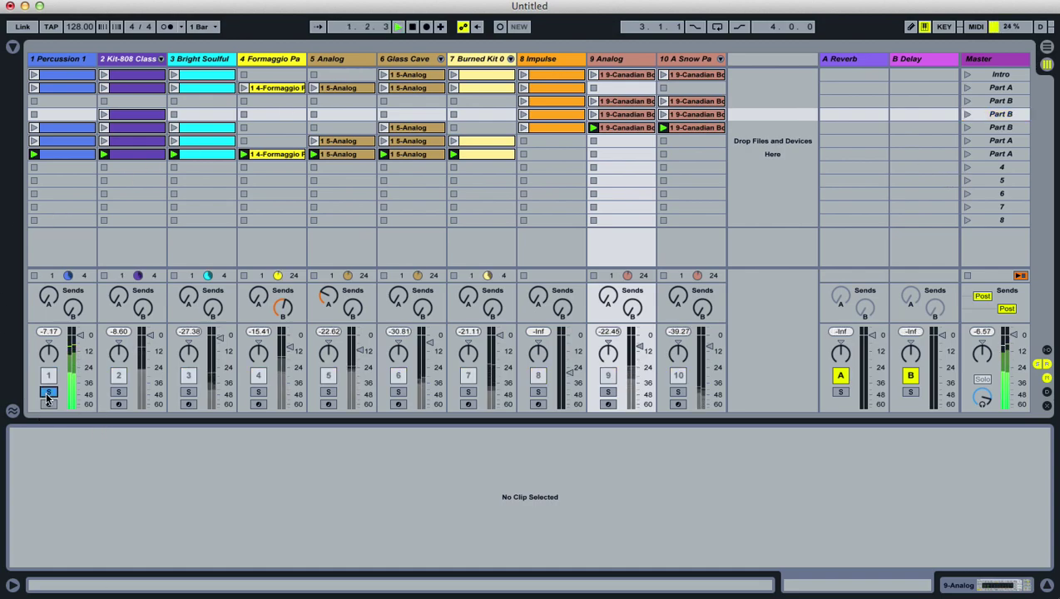
{"action": "left_click", "coordinate": [255, 394]}
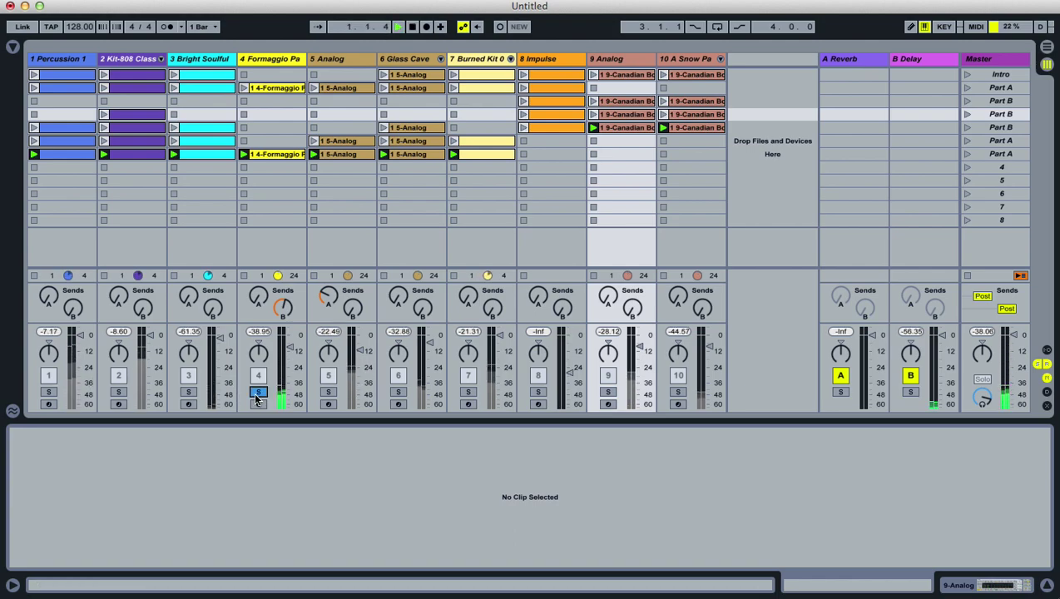
{"action": "left_click", "coordinate": [607, 392]}
{"action": "left_click", "coordinate": [676, 392]}
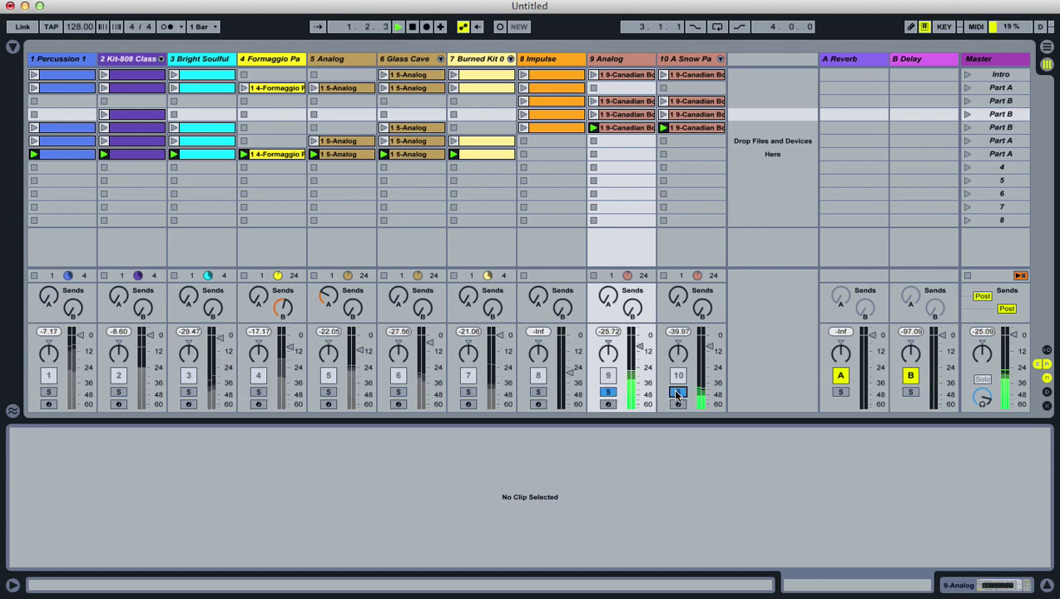
- Recolor all eight Canadian clips on the track 9 Analog and A Snow Pad tracks white
{"action": "left_click", "coordinate": [622, 75]}
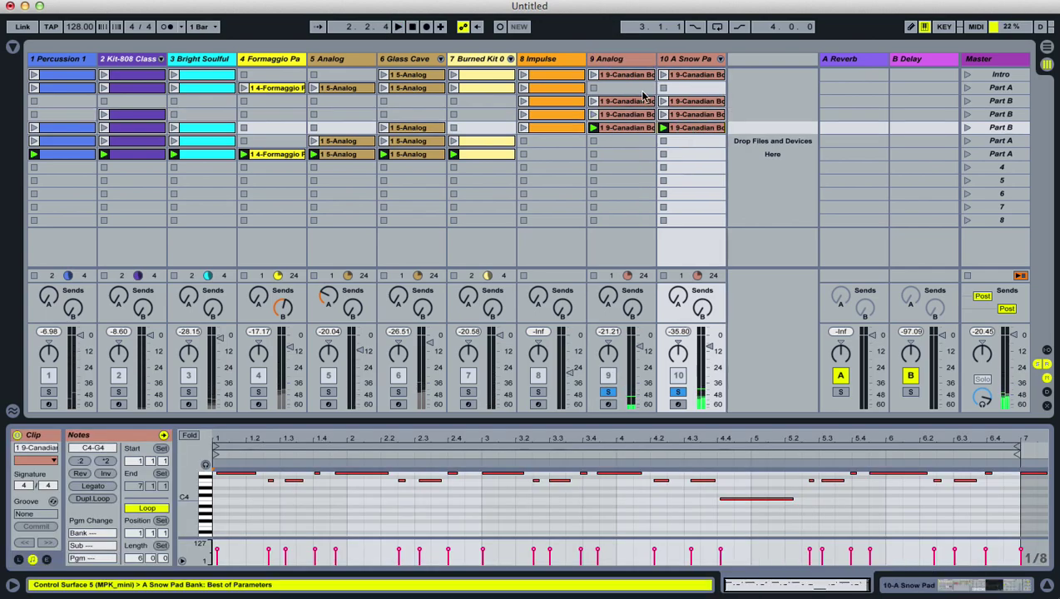
{"action": "right_click", "coordinate": [622, 77]}
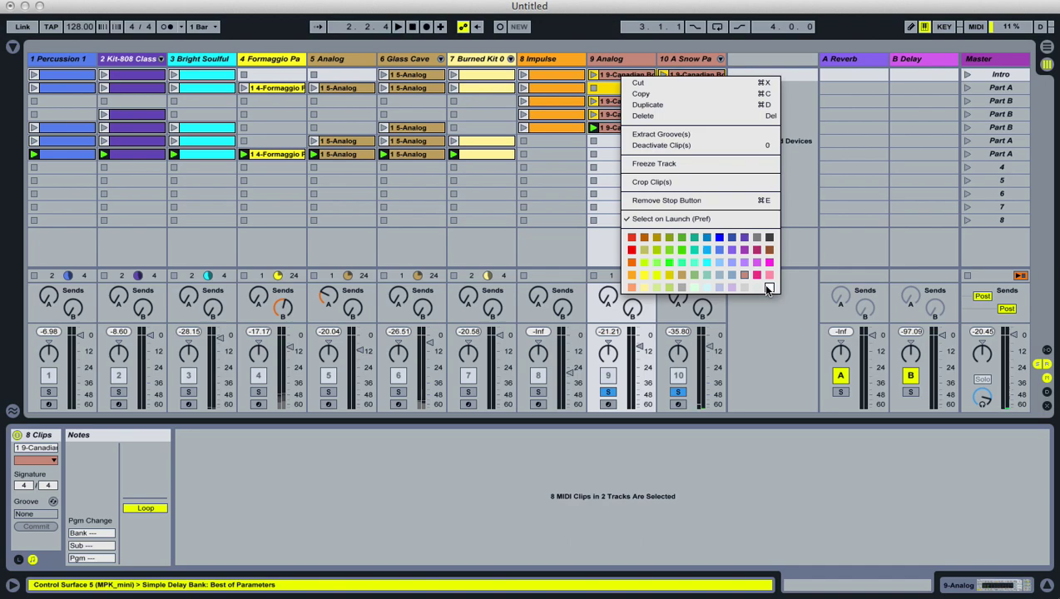
{"action": "left_click", "coordinate": [463, 284]}
- Change the color of the Percussion 1 track to light blue
{"action": "left_click", "coordinate": [280, 87]}
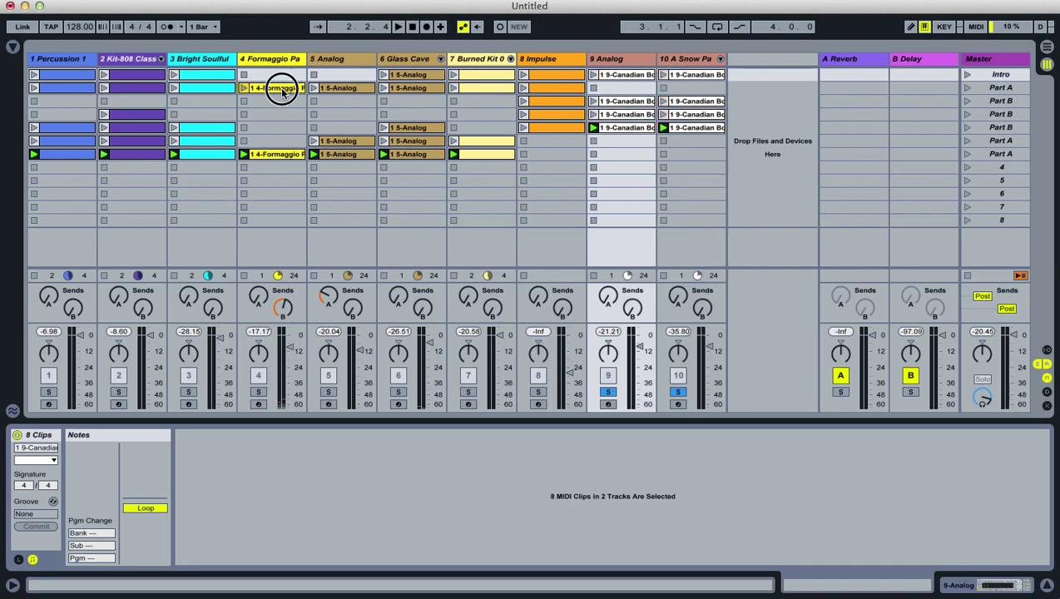
{"action": "left_click", "coordinate": [62, 74]}
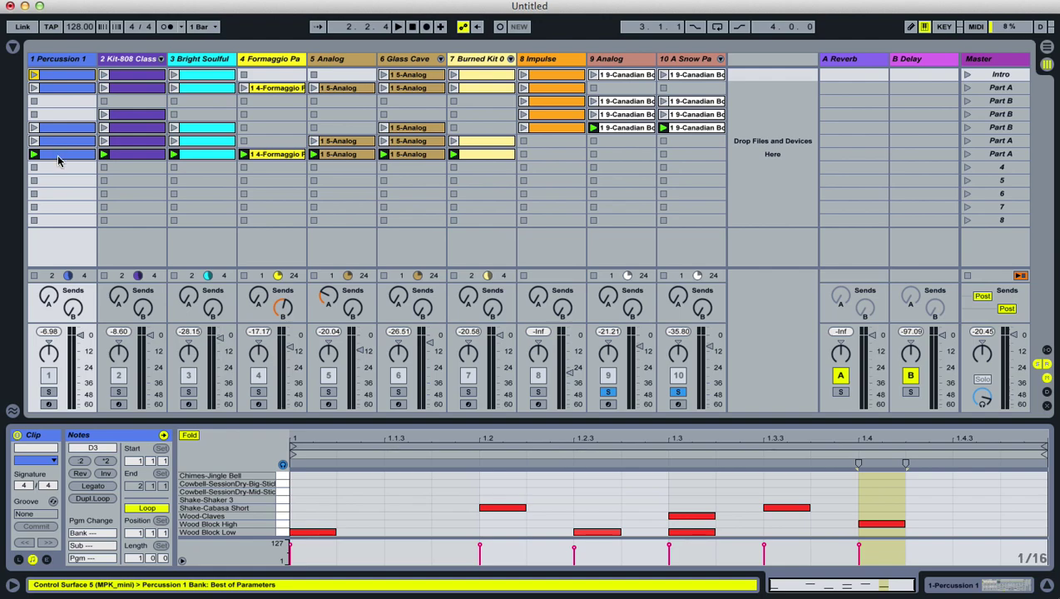
{"action": "right_click", "coordinate": [65, 62]}
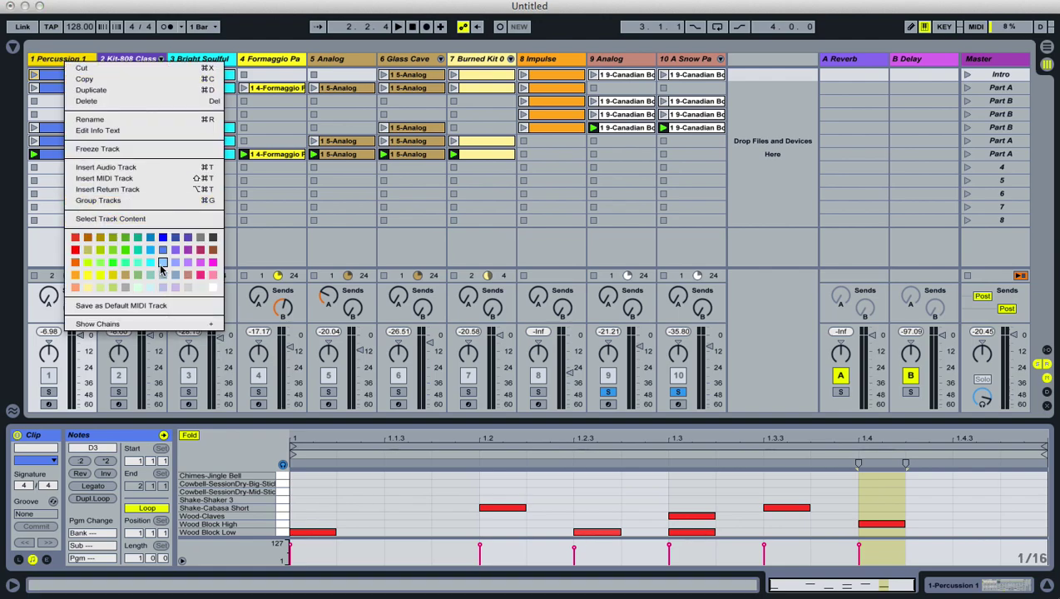
{"action": "left_click", "coordinate": [162, 268]}
- Recolor the Formaggio track, the track 9 Analog and the A Snow Pad track periwinkle
{"action": "right_click", "coordinate": [272, 59]}
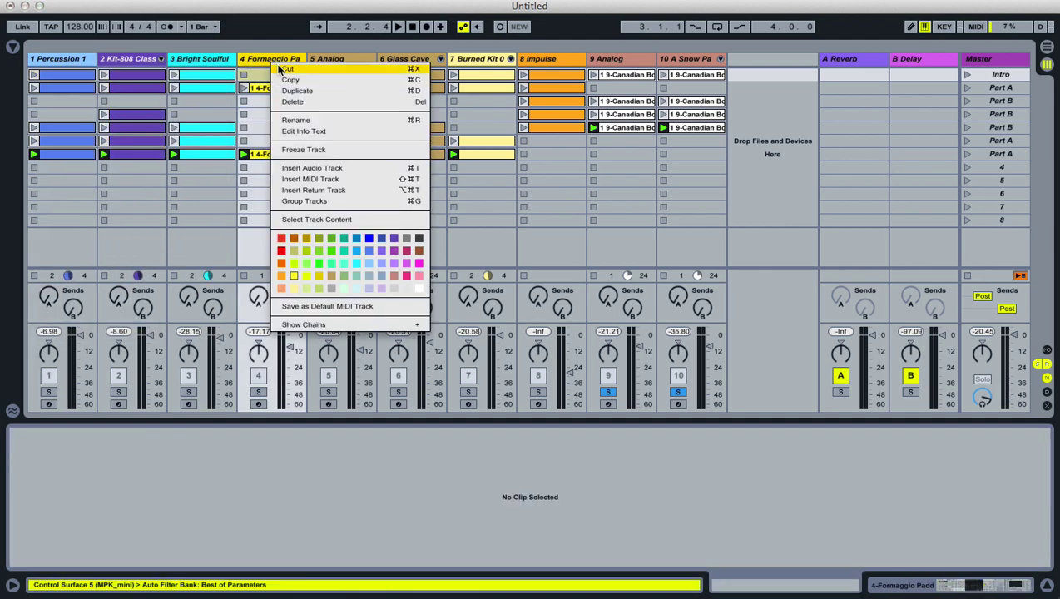
{"action": "key", "text": "Escape"}
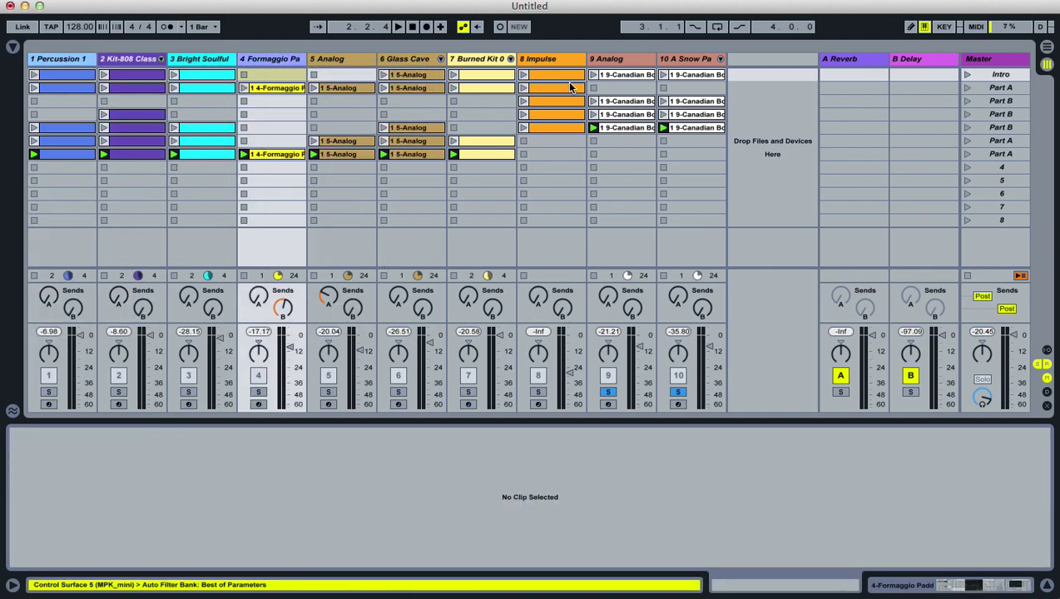
{"action": "left_click", "coordinate": [623, 61]}
{"action": "left_click", "coordinate": [681, 58], "text": "shift"}
{"action": "right_click", "coordinate": [683, 59]}
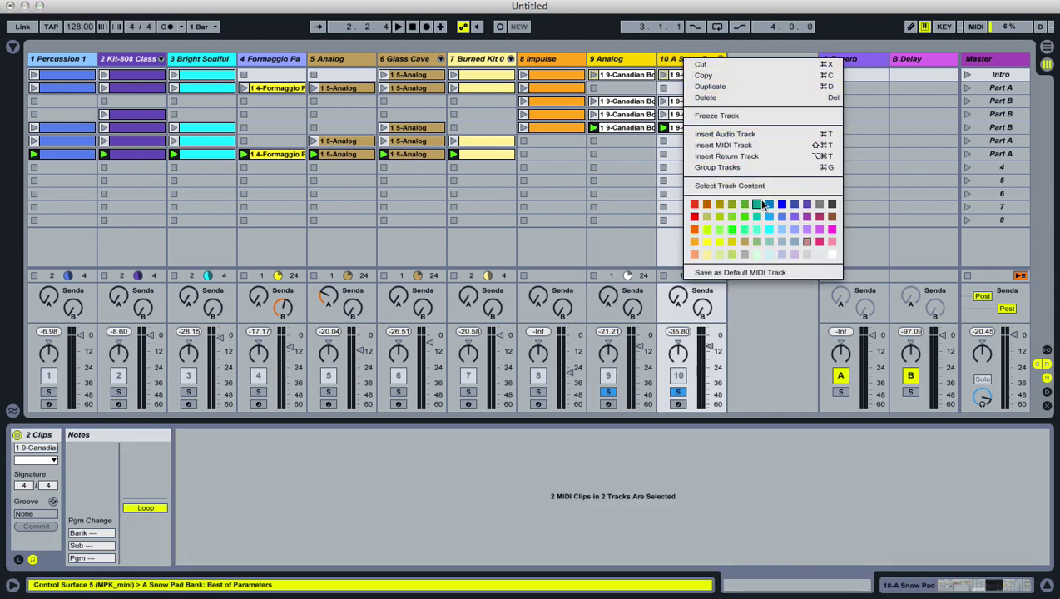
{"action": "left_click", "coordinate": [817, 232]}
- Recolor tracks 5 through 9, from the first Analog to the second Analog, dark orange
{"action": "left_click", "coordinate": [544, 59]}
{"action": "left_click", "coordinate": [337, 60], "text": "shift"}
{"action": "right_click", "coordinate": [336, 60]}
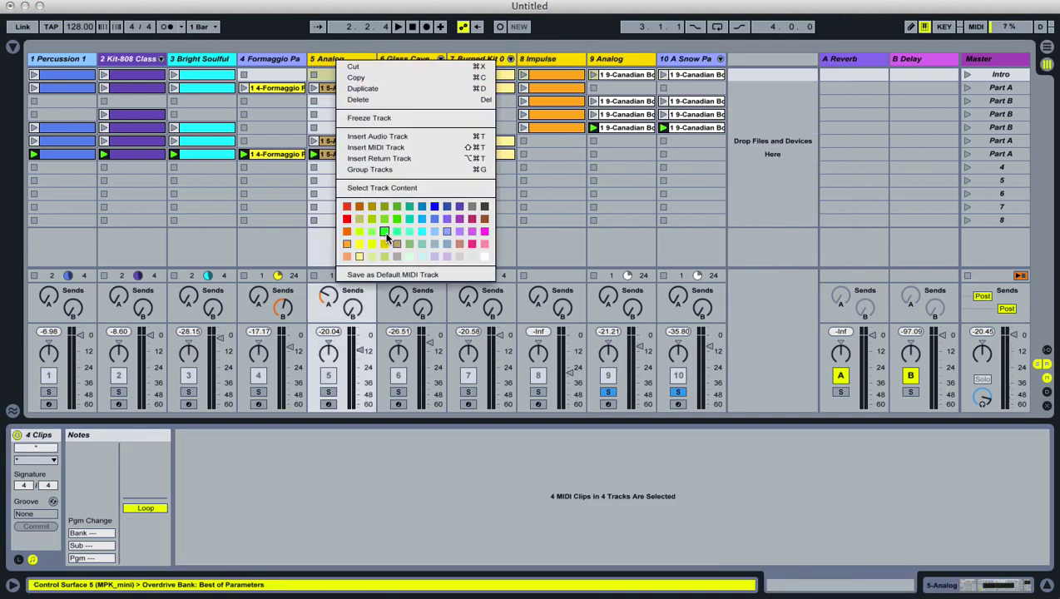
{"action": "left_click", "coordinate": [360, 208]}
- Recolor the Kit-808 and Bright Soulful tracks khaki, and clear the solo on tracks 9 and 10
{"action": "left_click", "coordinate": [221, 77]}
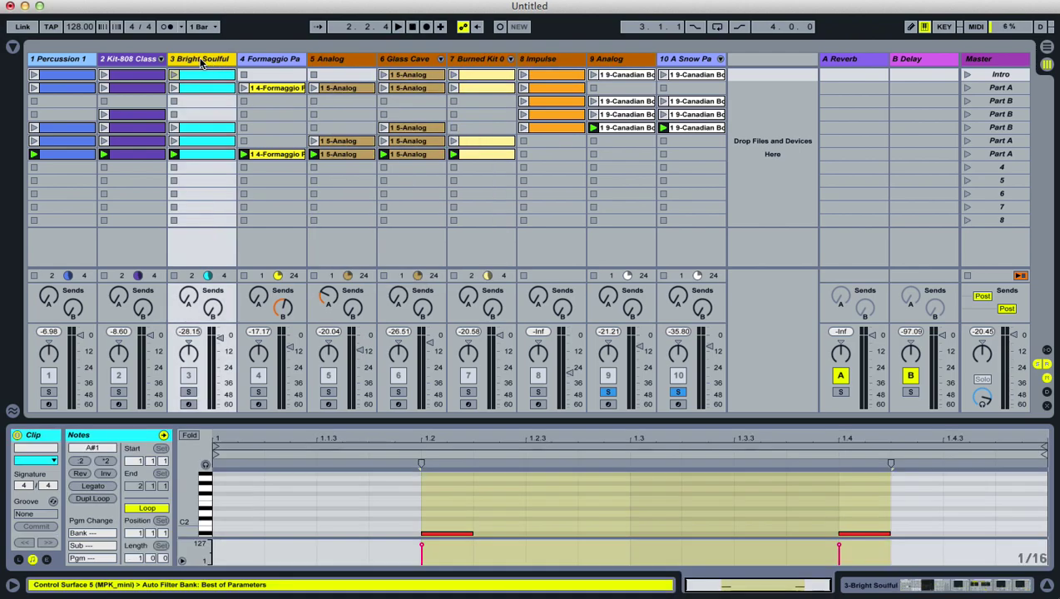
{"action": "left_click", "coordinate": [150, 60], "text": "shift"}
{"action": "right_click", "coordinate": [150, 60]}
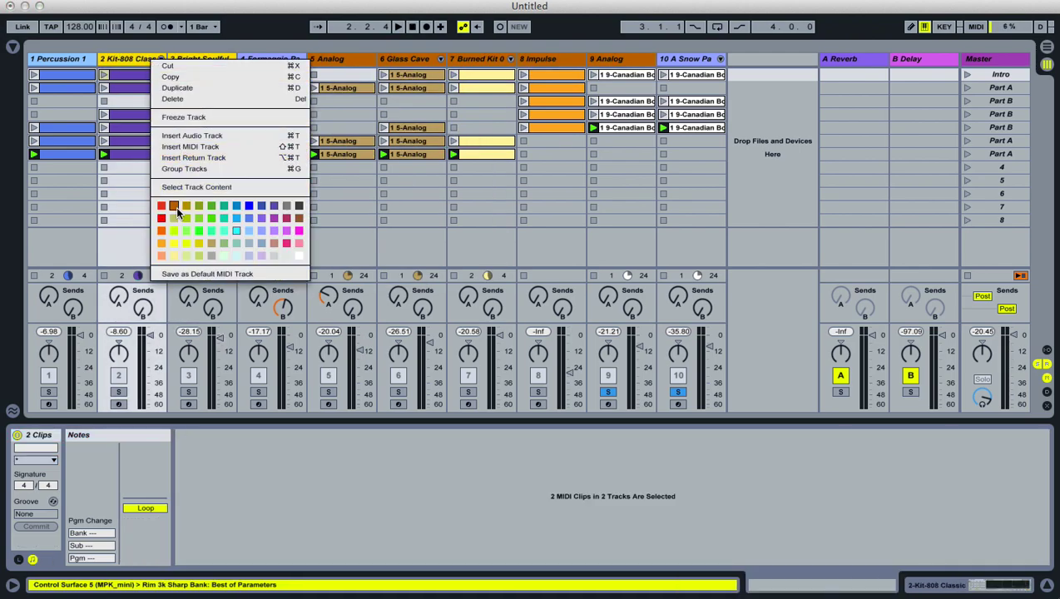
{"action": "key", "text": "Escape"}
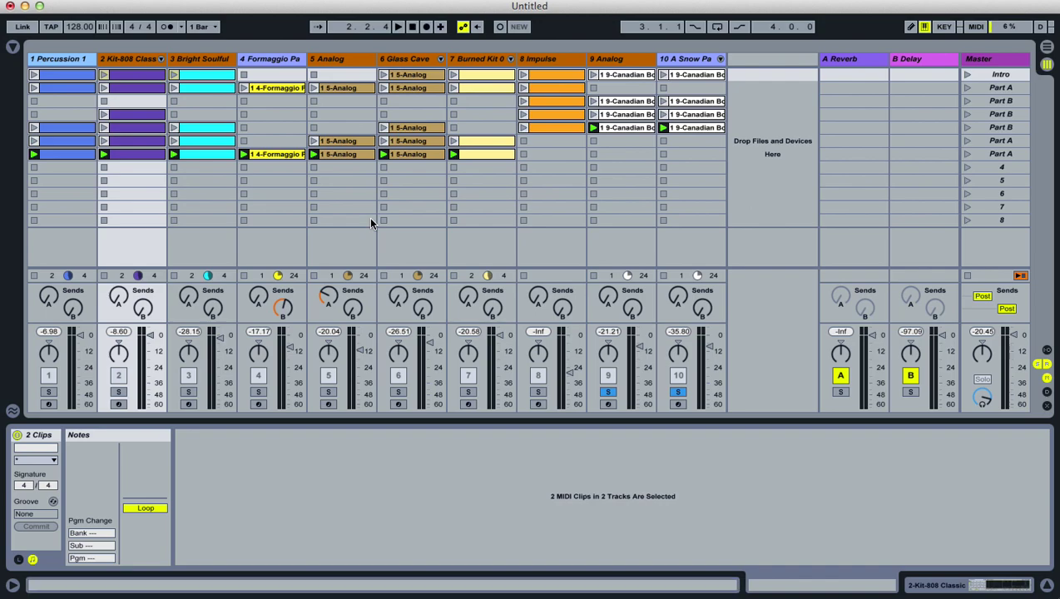
{"action": "left_click", "coordinate": [678, 392]}
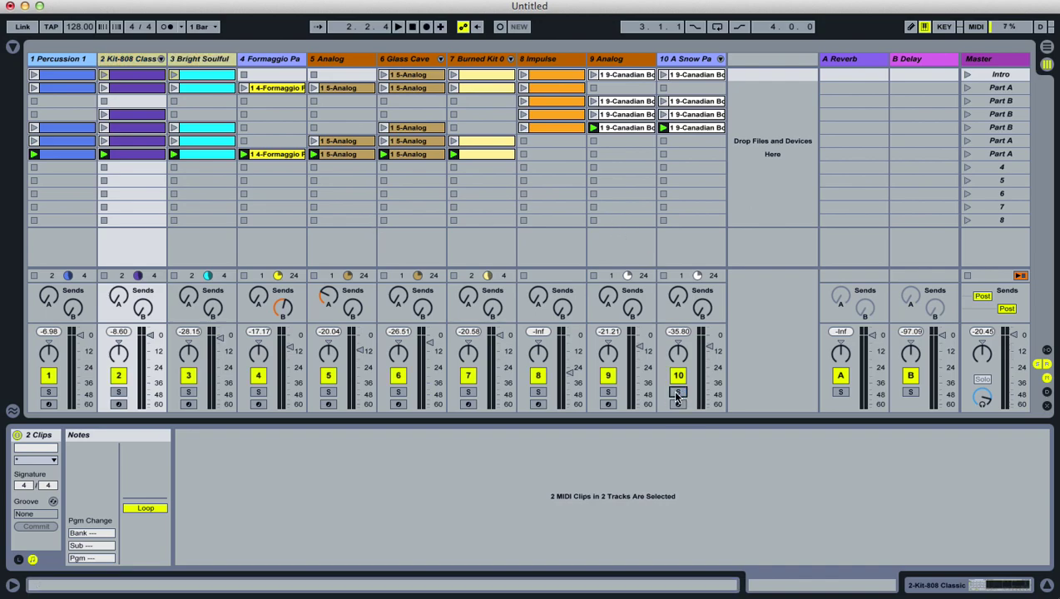